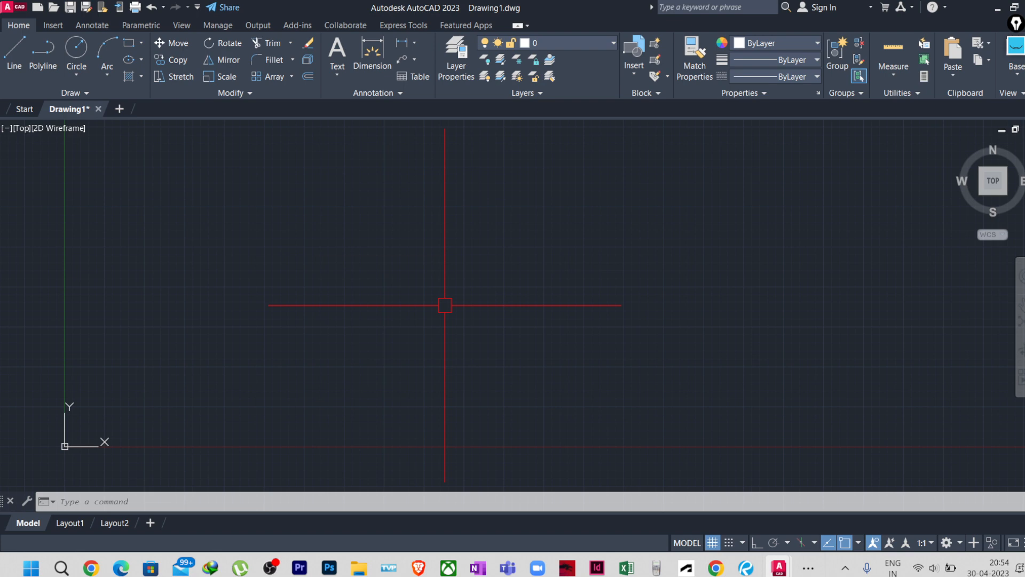
Step: Configure the drawing units with Decimal length type and a length precision of 0
text(UN)
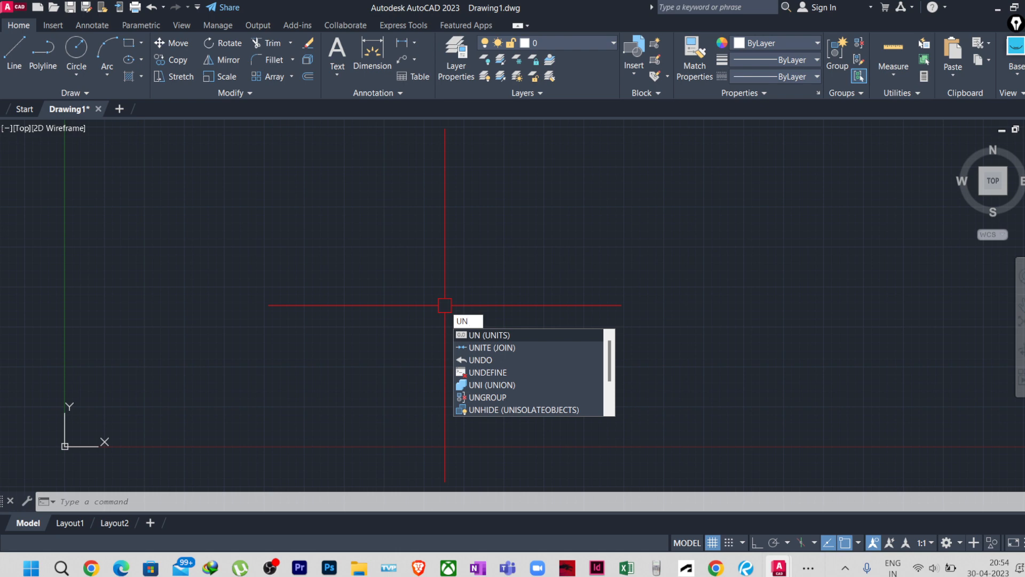
key(Return)
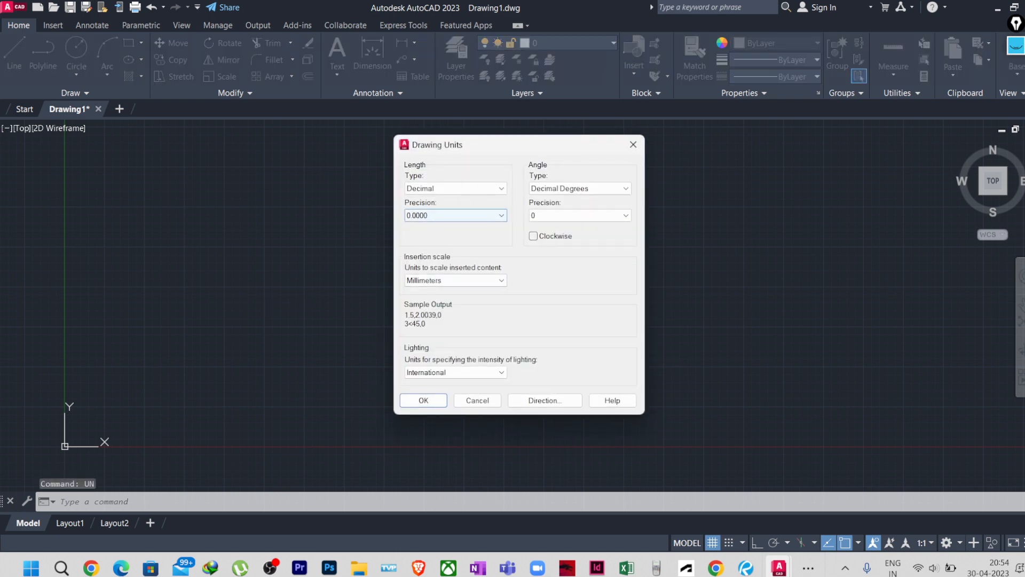
click(457, 188)
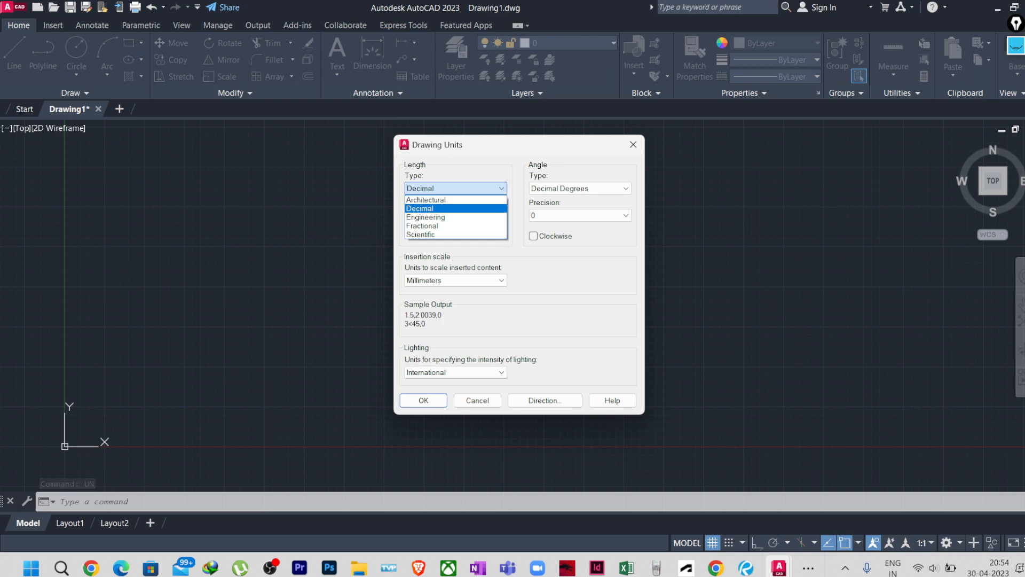
click(419, 208)
click(457, 215)
click(422, 224)
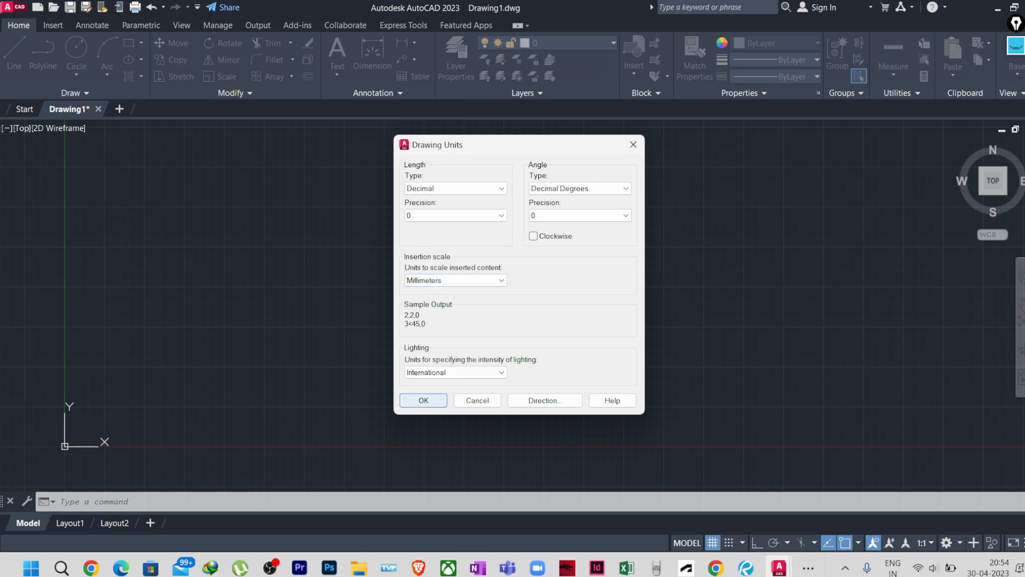
click(423, 401)
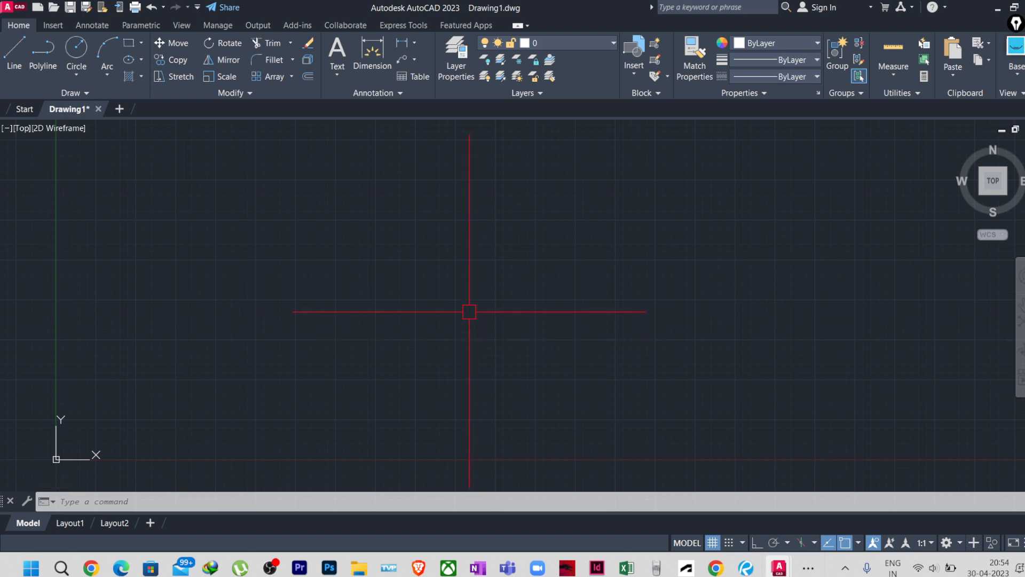
Step: Modify the ISO-25 dimension style to use an arrow size of 125 and a center mark size of 125
text(D)
key(Return)
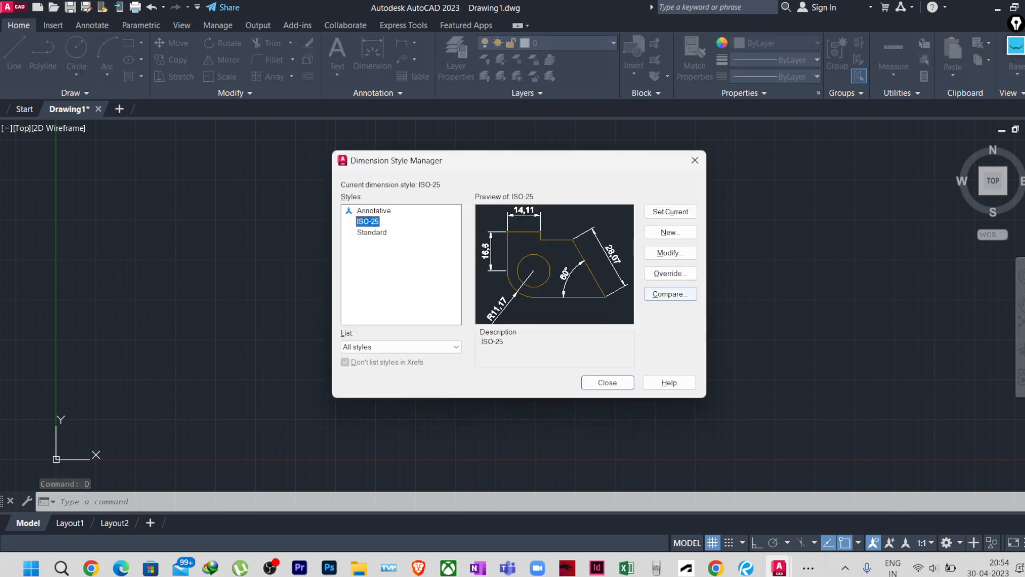
click(670, 253)
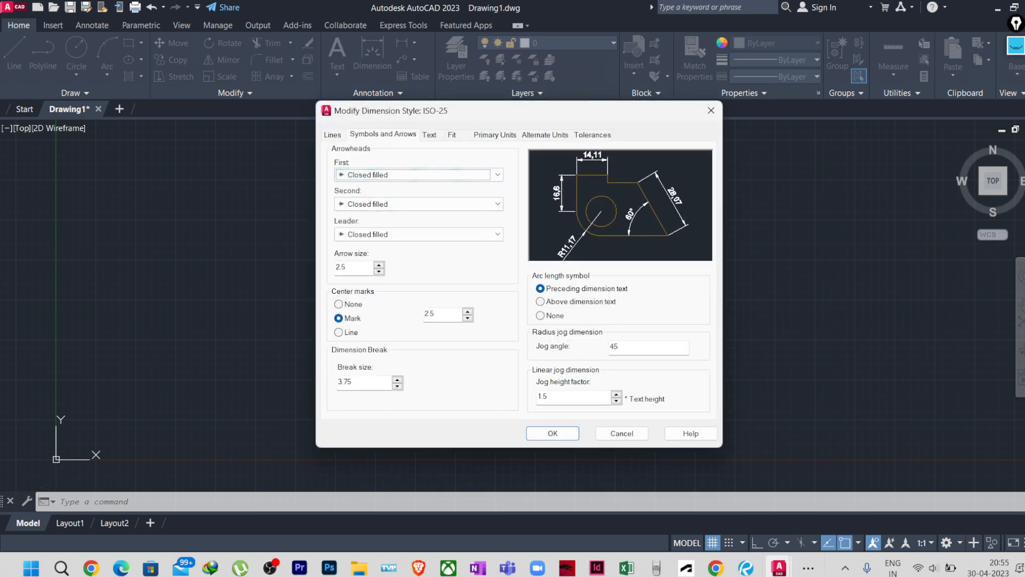
double_click(341, 267)
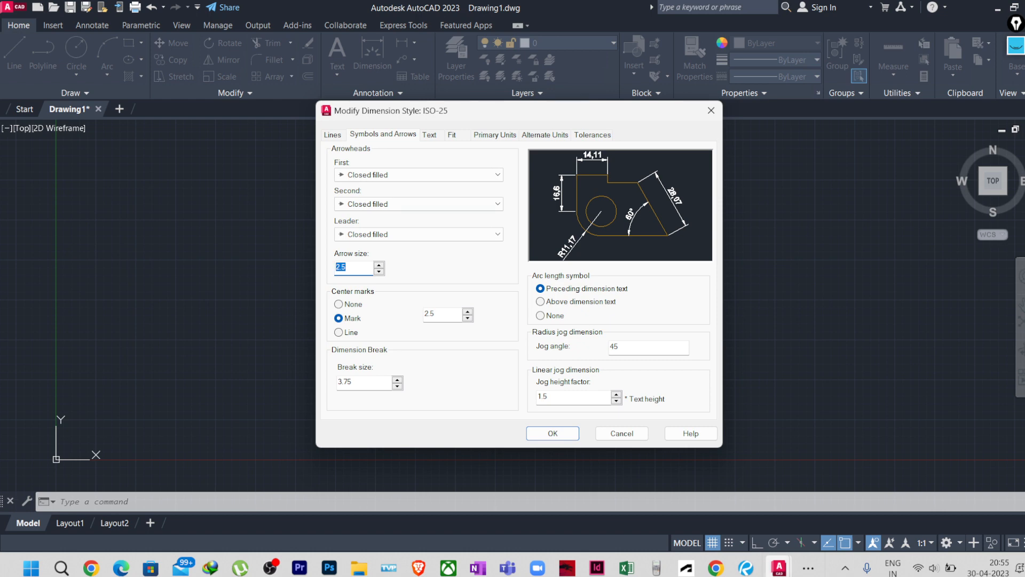
click(350, 267)
double_click(343, 268)
text(125)
double_click(430, 313)
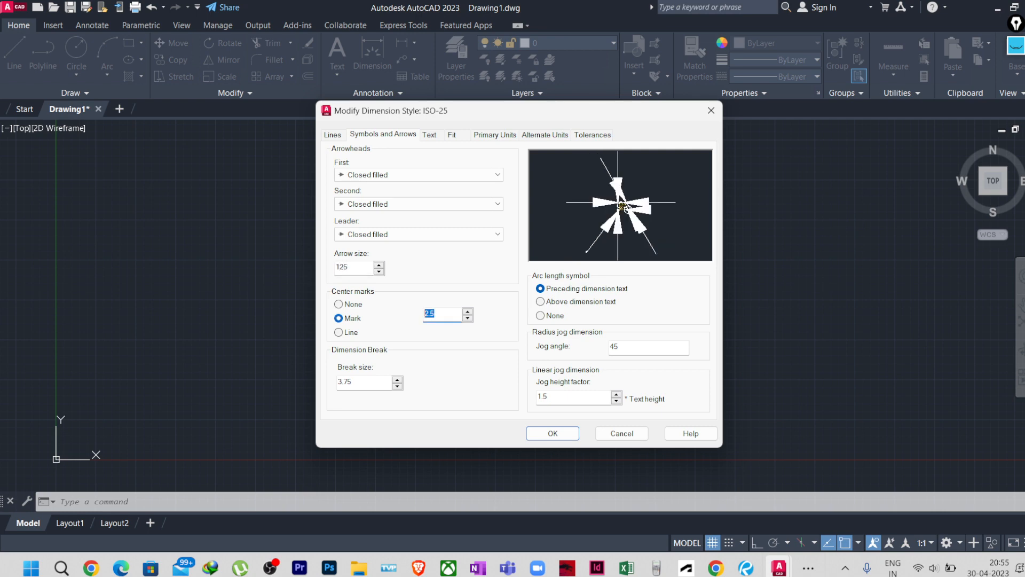
text(125)
Step: Set the dimension style's text height to 125 and its primary linear unit precision to 0
click(430, 134)
double_click(473, 229)
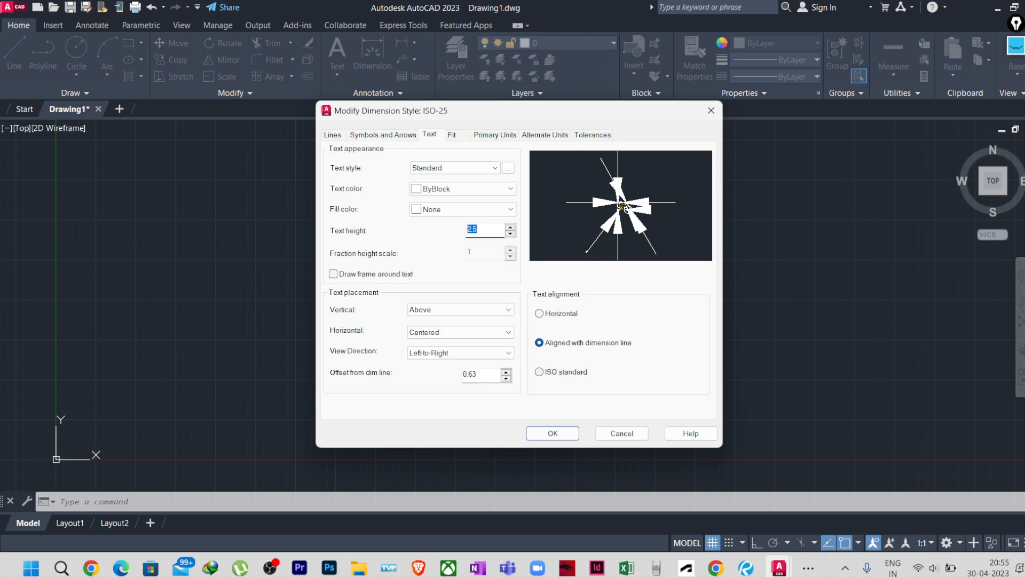
text(125)
click(495, 134)
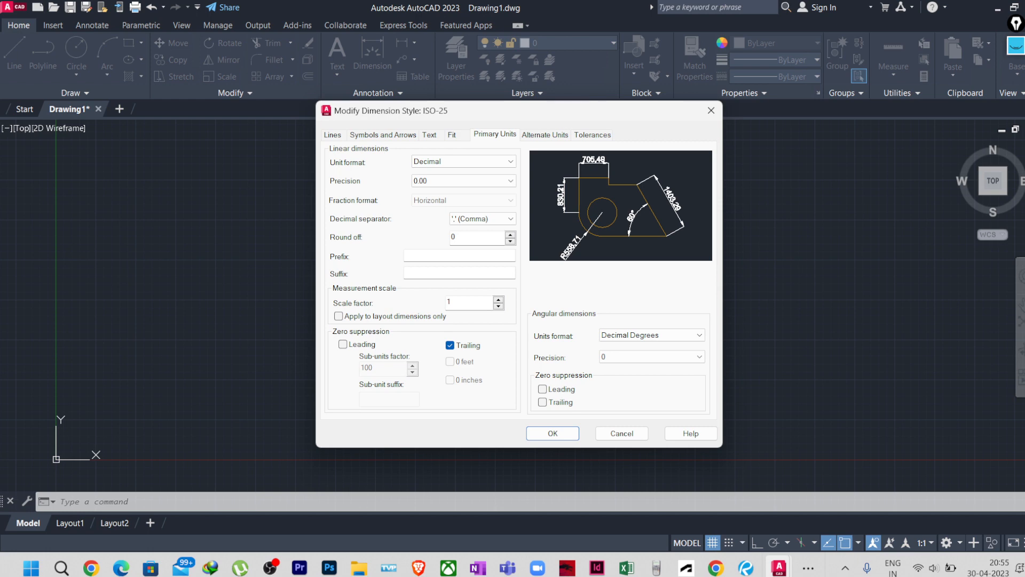
click(463, 180)
click(463, 191)
click(463, 181)
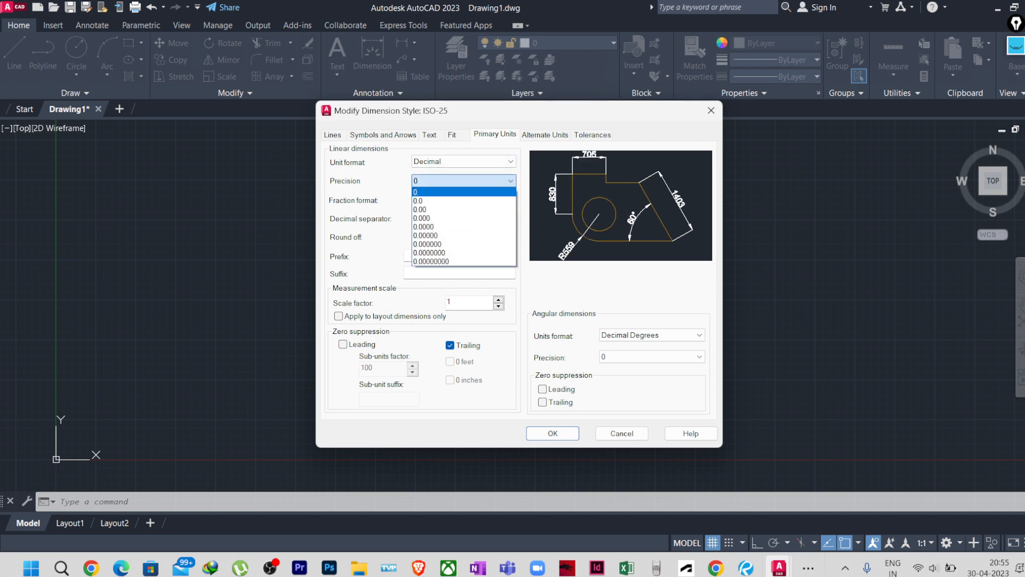
click(464, 191)
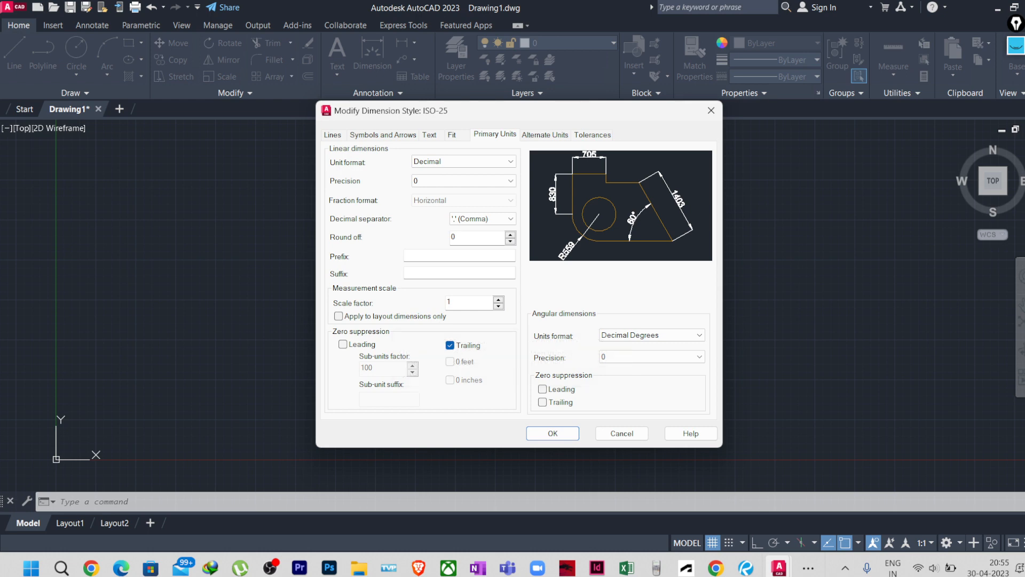
Step: Choose Closed filled for the first arrowhead and save the changes to the ISO-25 dimension style
click(544, 134)
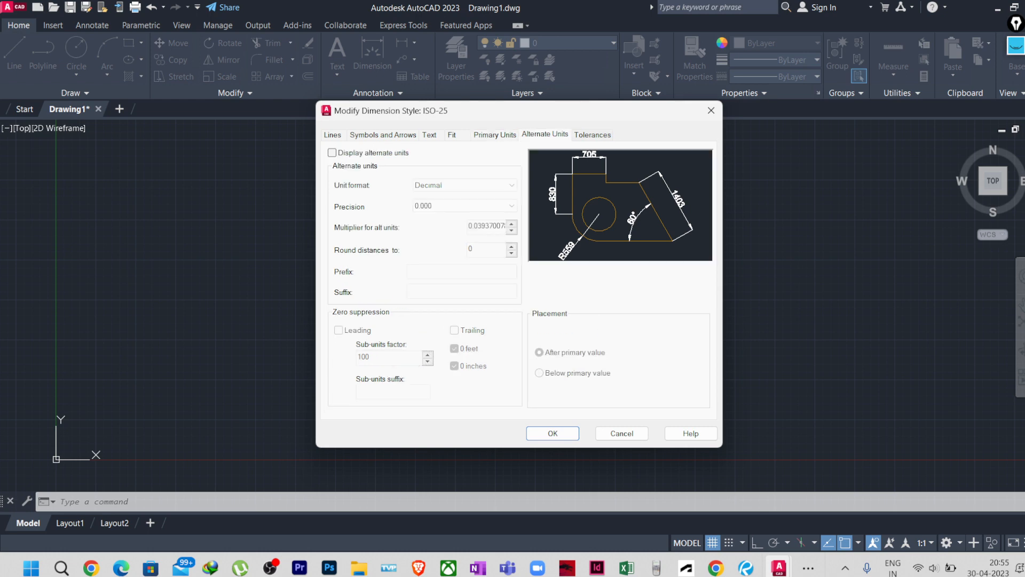
click(383, 135)
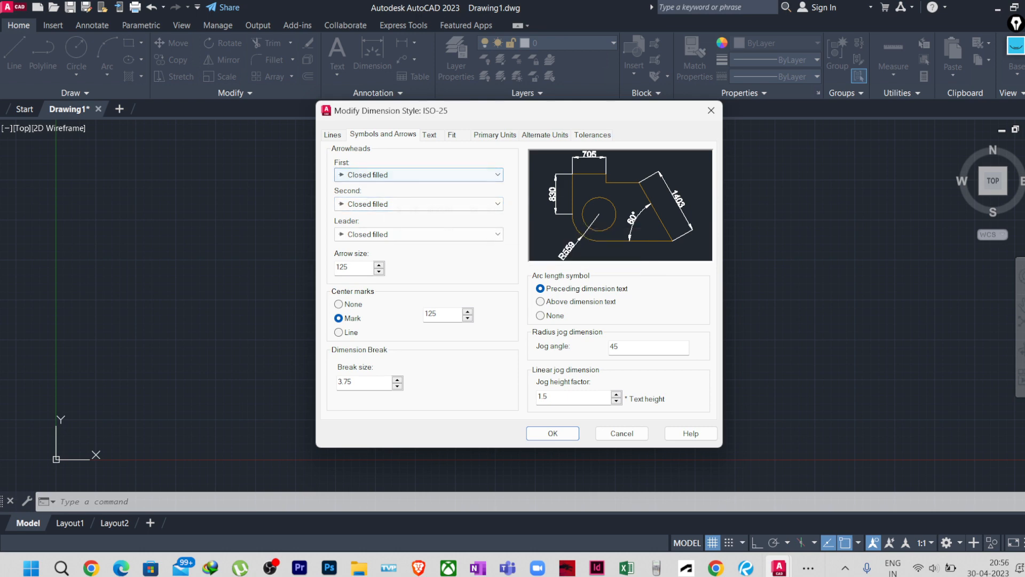
click(419, 174)
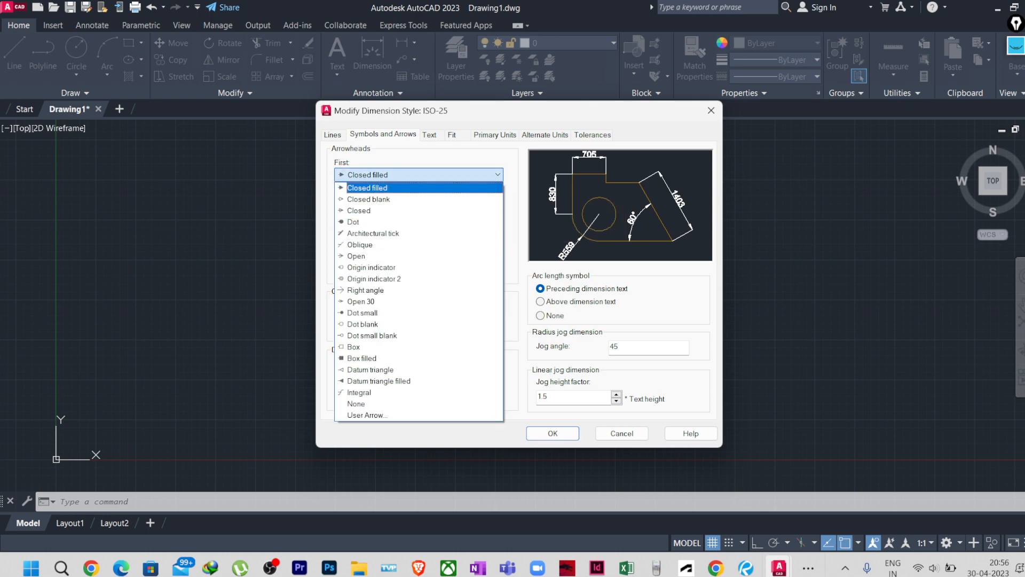
click(419, 187)
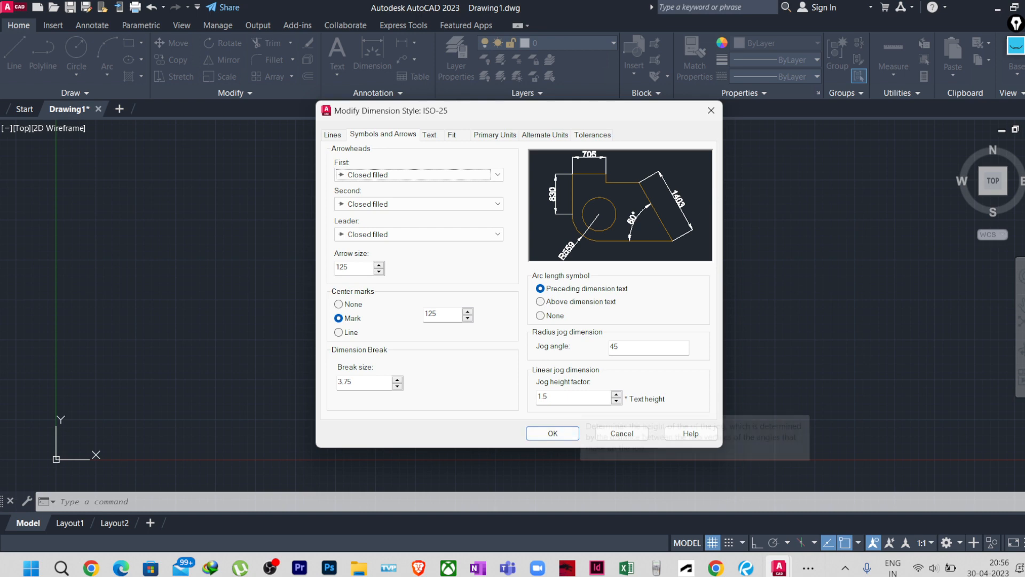
click(552, 433)
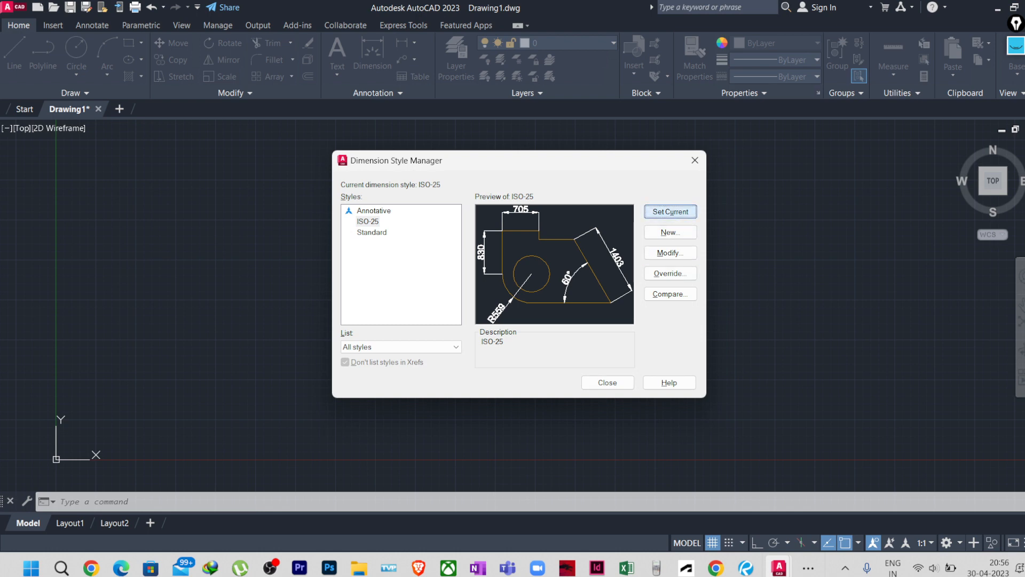
click(607, 382)
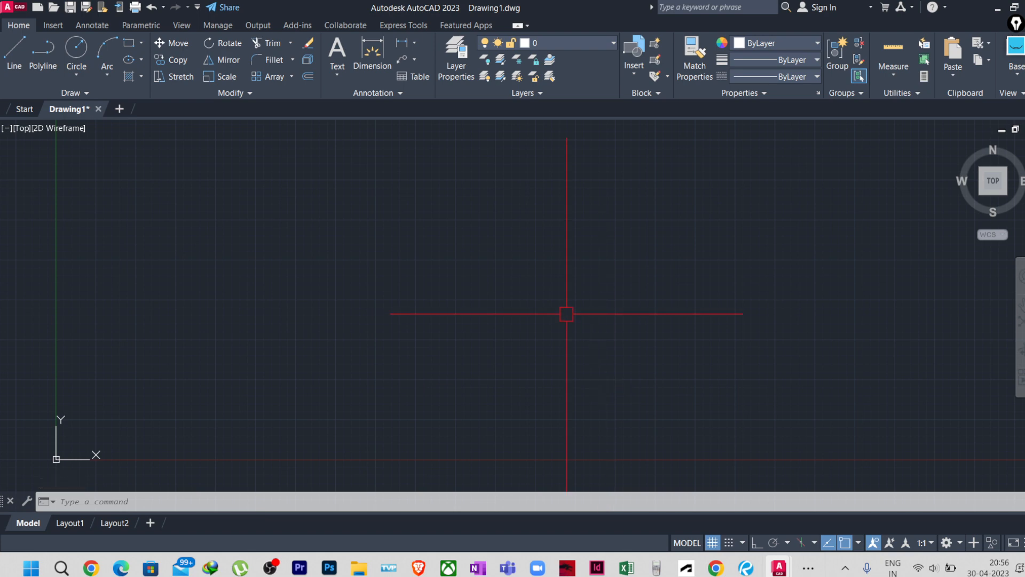
Step: Modify the Standard multileader style to use an arrowhead size of 125 and a leader break size of 50
text(MLS)
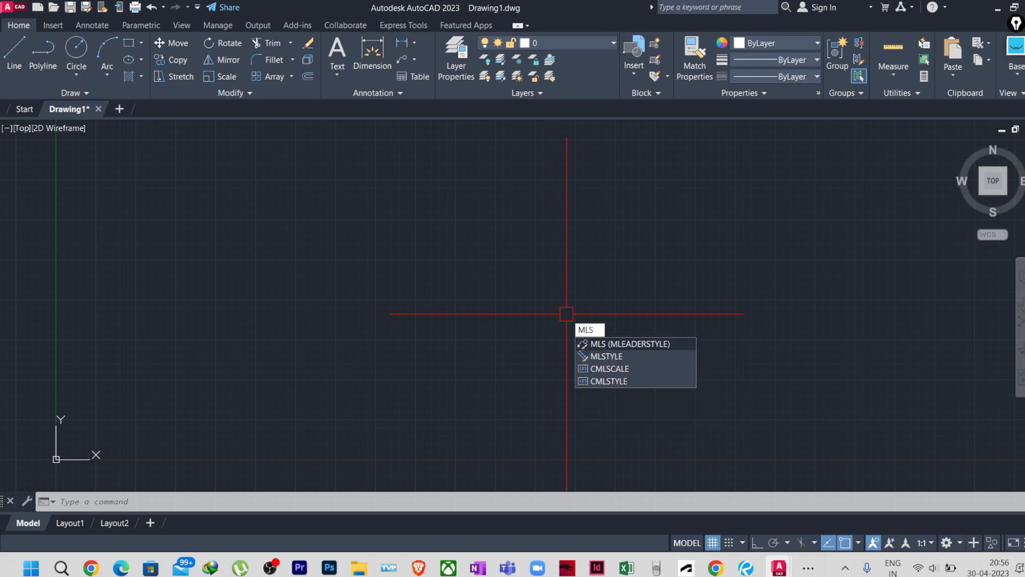
key(Return)
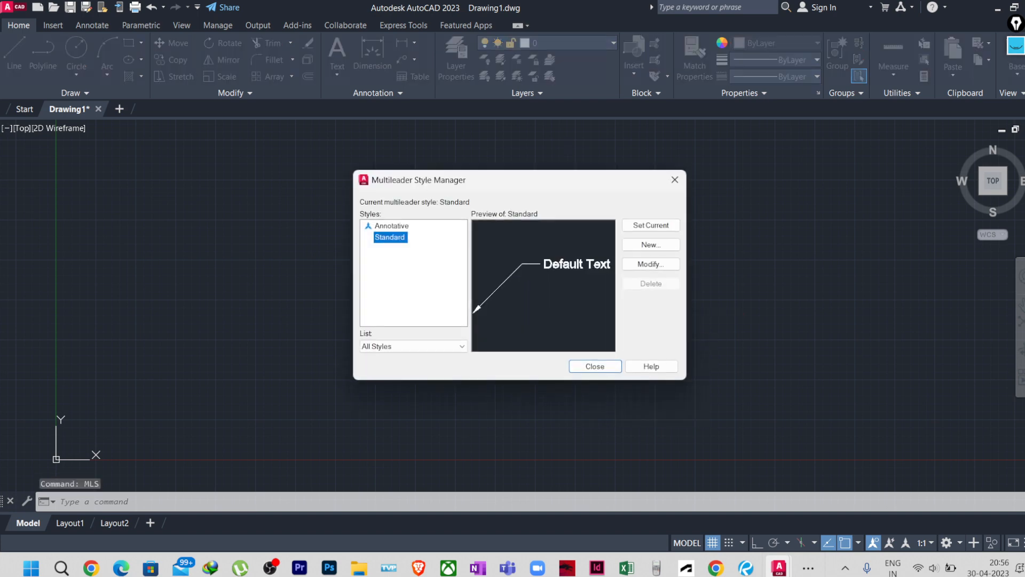
click(650, 263)
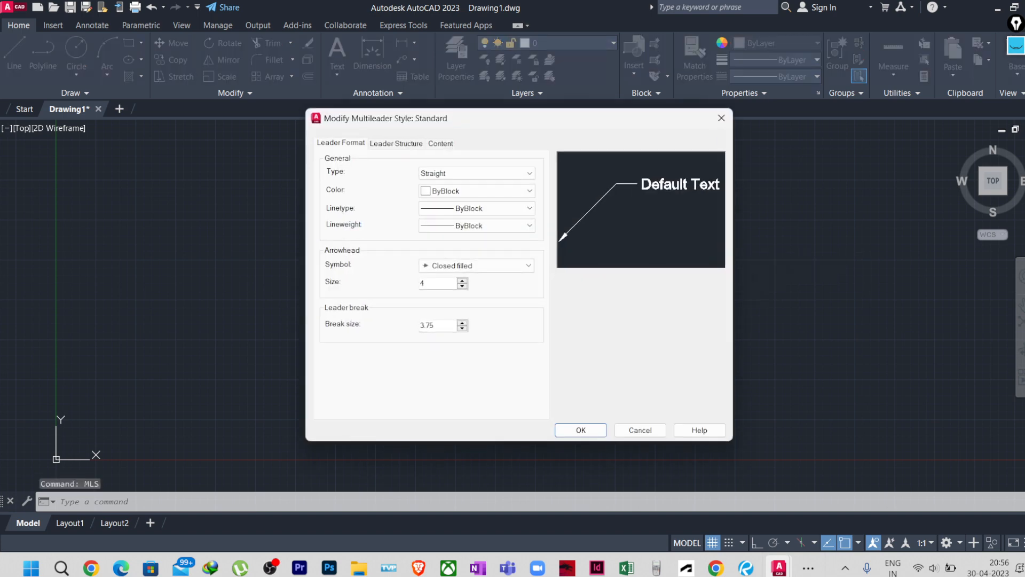
double_click(429, 283)
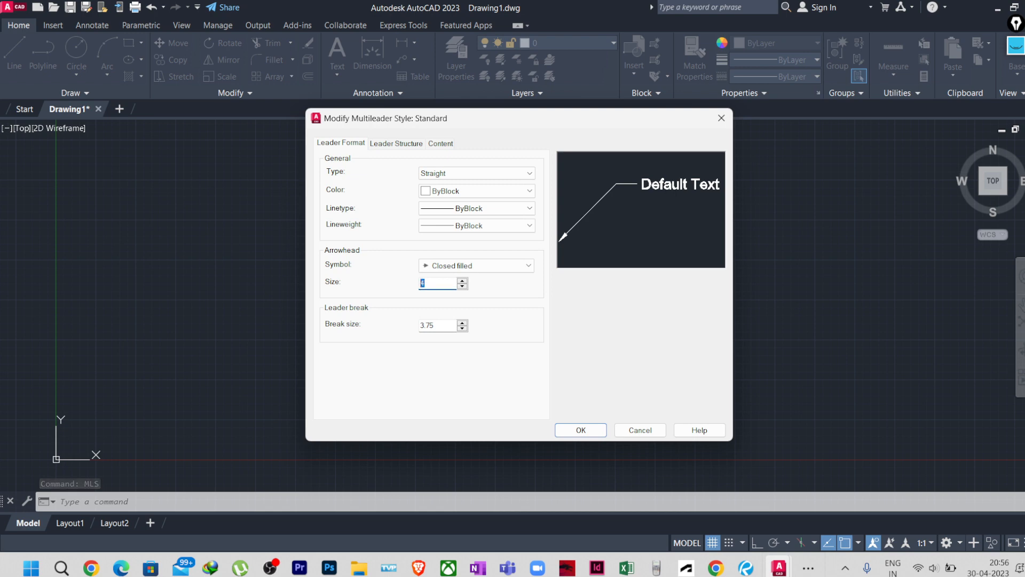
text(125)
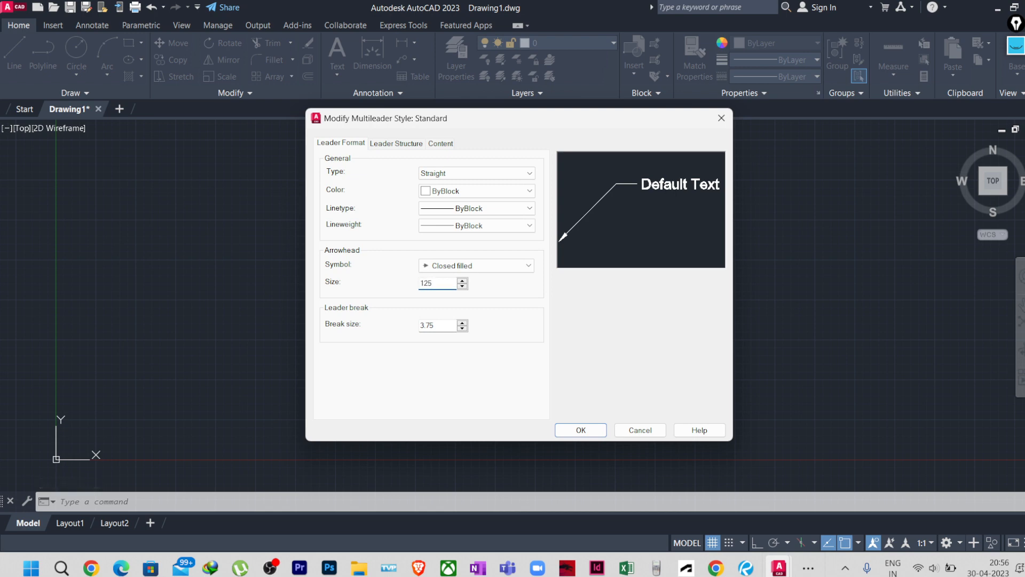
key(Tab)
click(435, 325)
double_click(429, 325)
text(50)
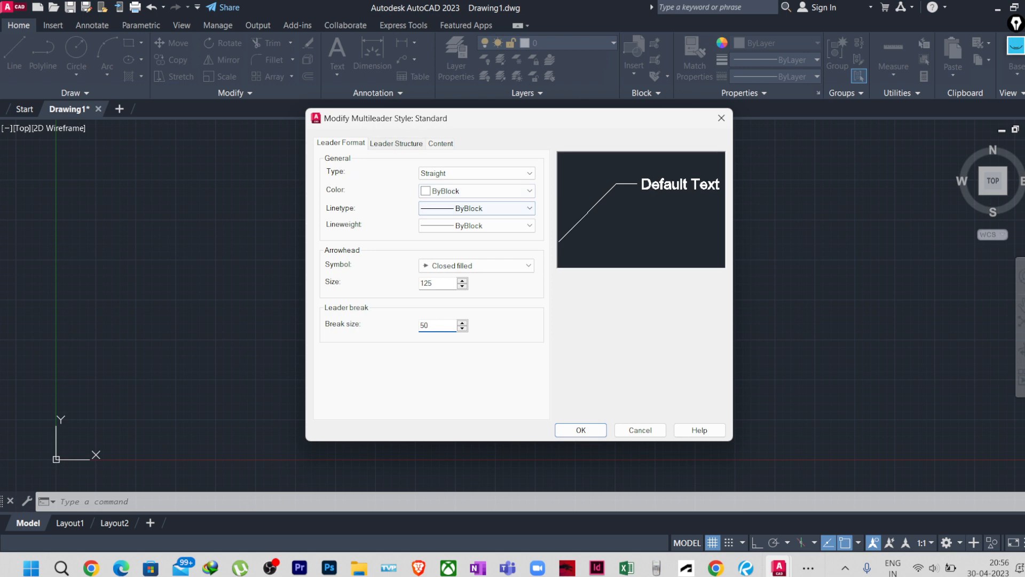
Step: Set the multileader style's text height to 125, keeping the Standard text style
click(396, 143)
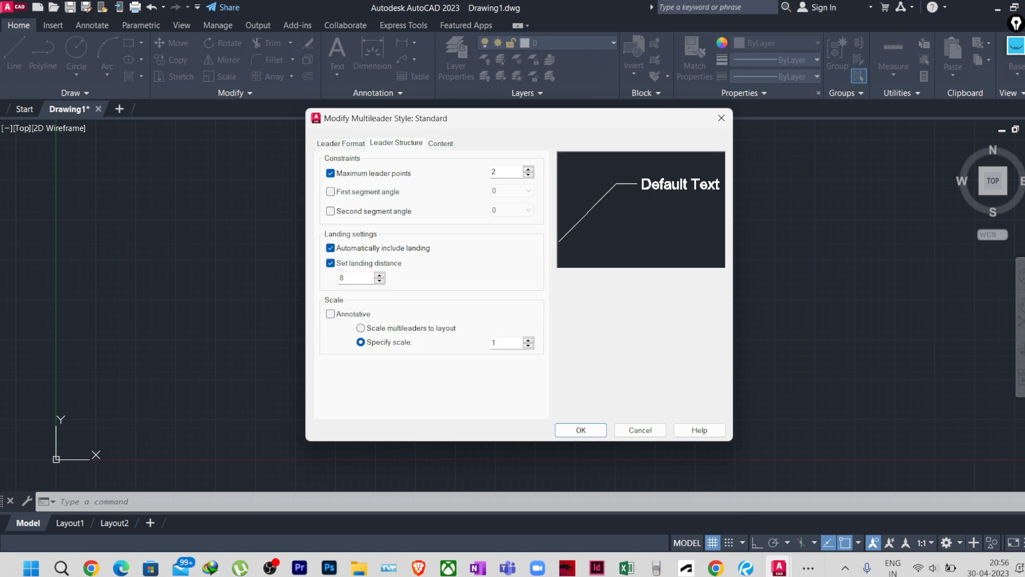
click(440, 143)
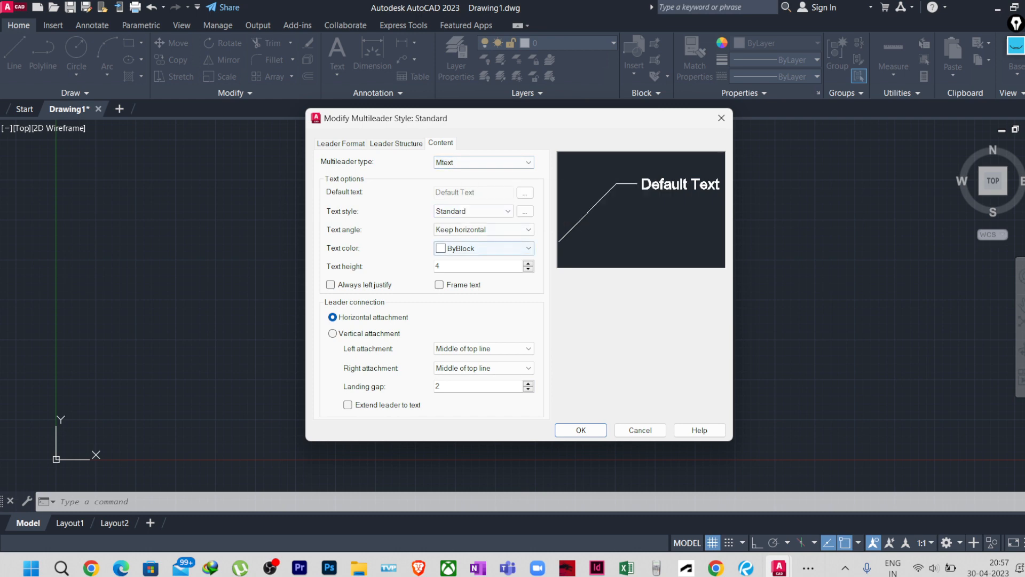
double_click(454, 265)
text(125)
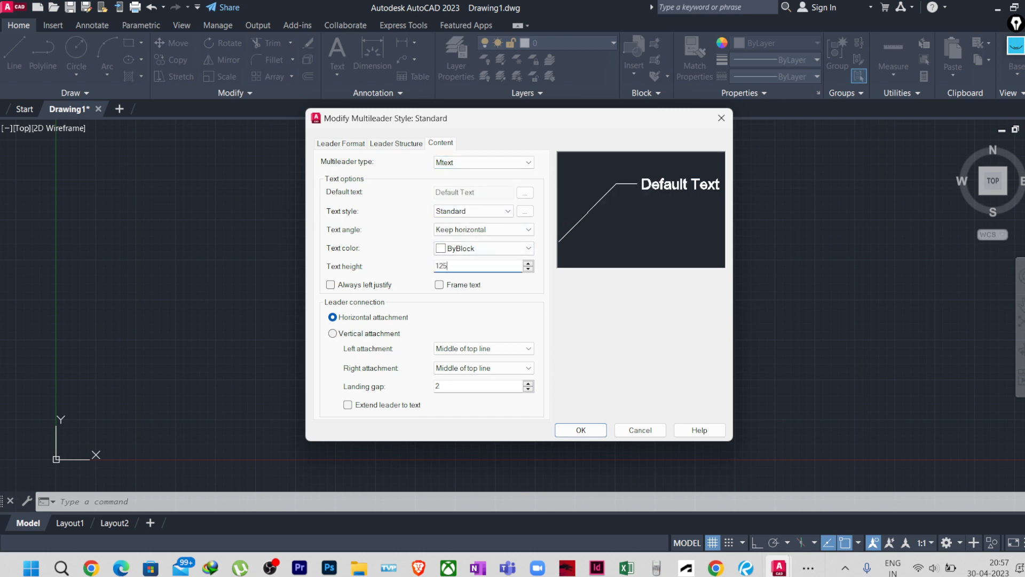
click(474, 211)
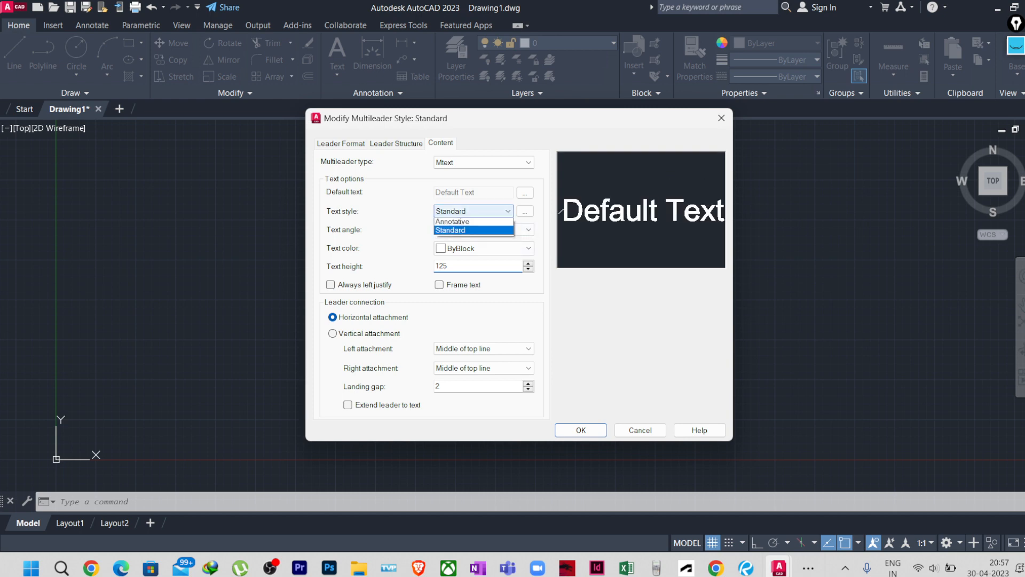
click(474, 211)
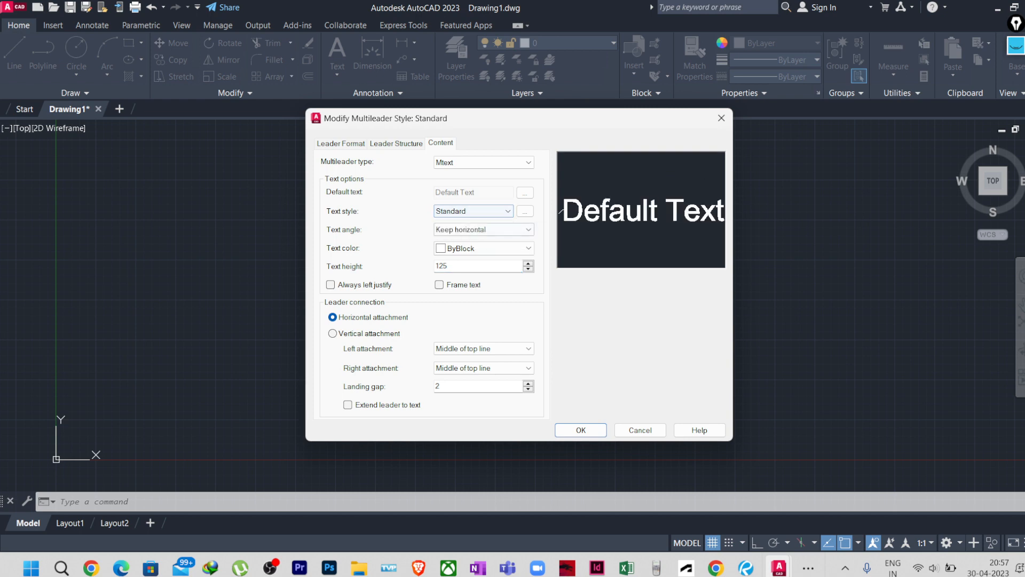
Step: Save the multileader style changes and make the Standard multileader style current
click(580, 429)
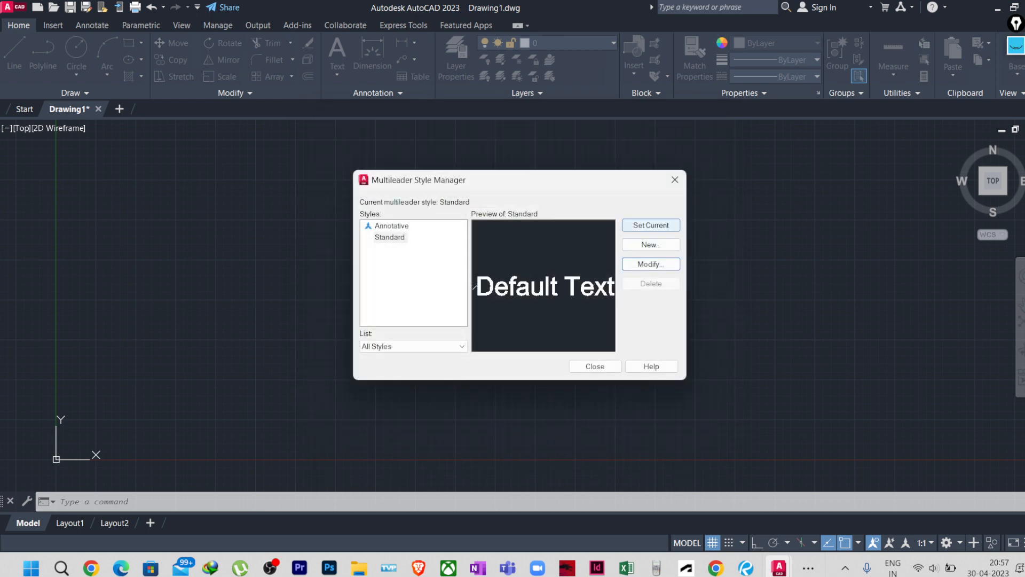
click(651, 225)
click(595, 366)
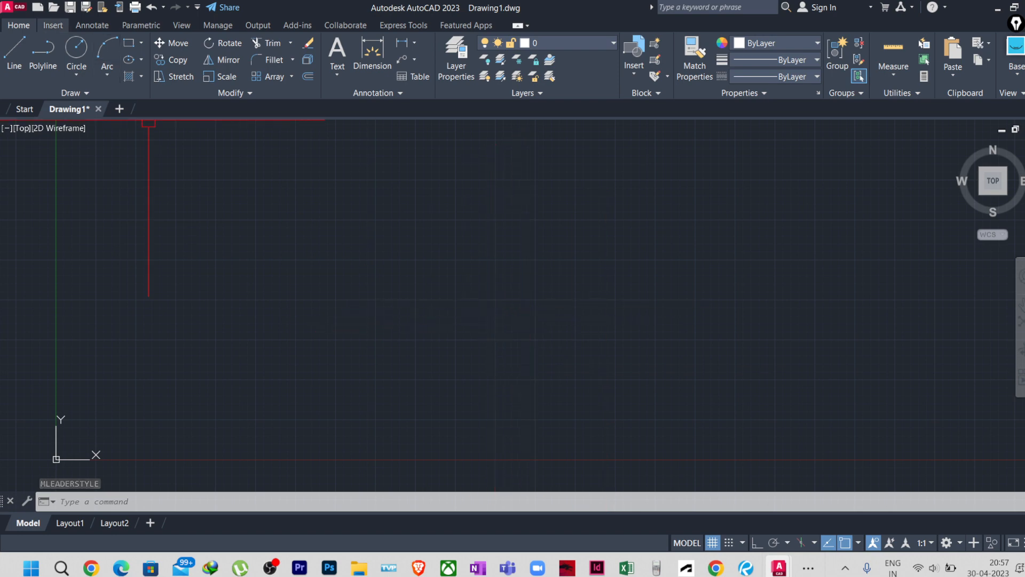
Step: Set the Standard text style's height to 125 and close the text style settings
click(92, 26)
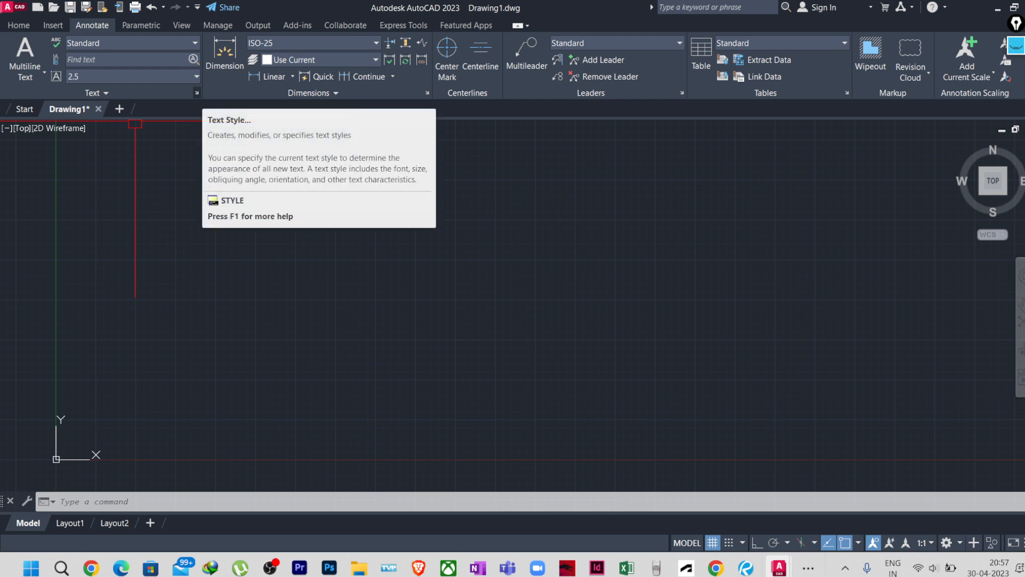
click(197, 93)
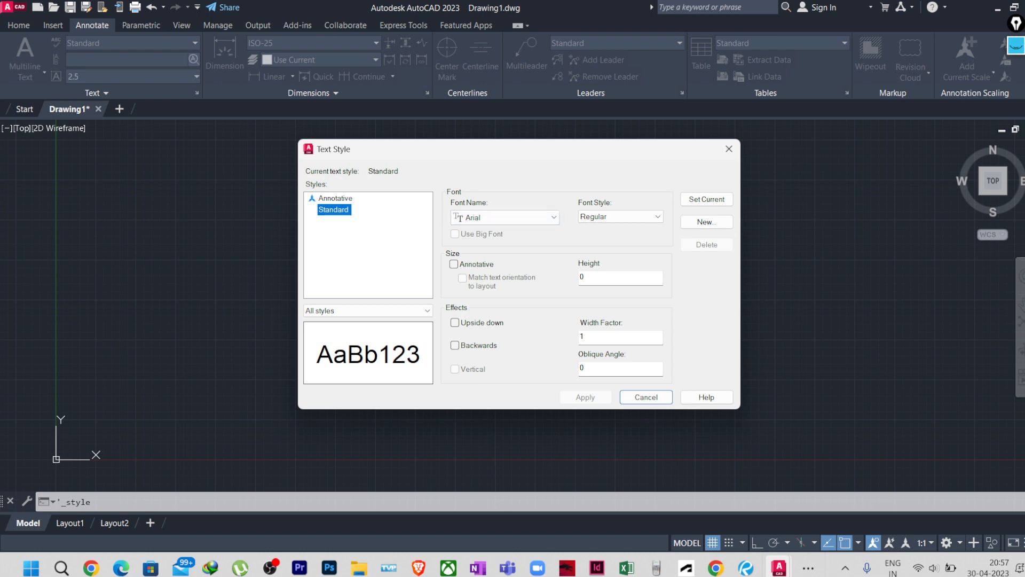
drag(597, 277, 578, 277)
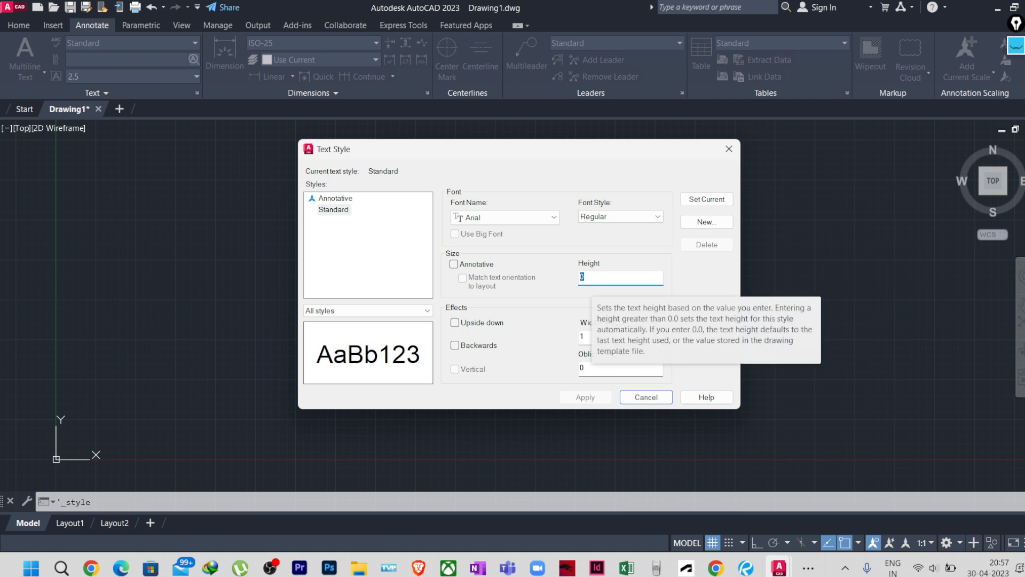
text(125)
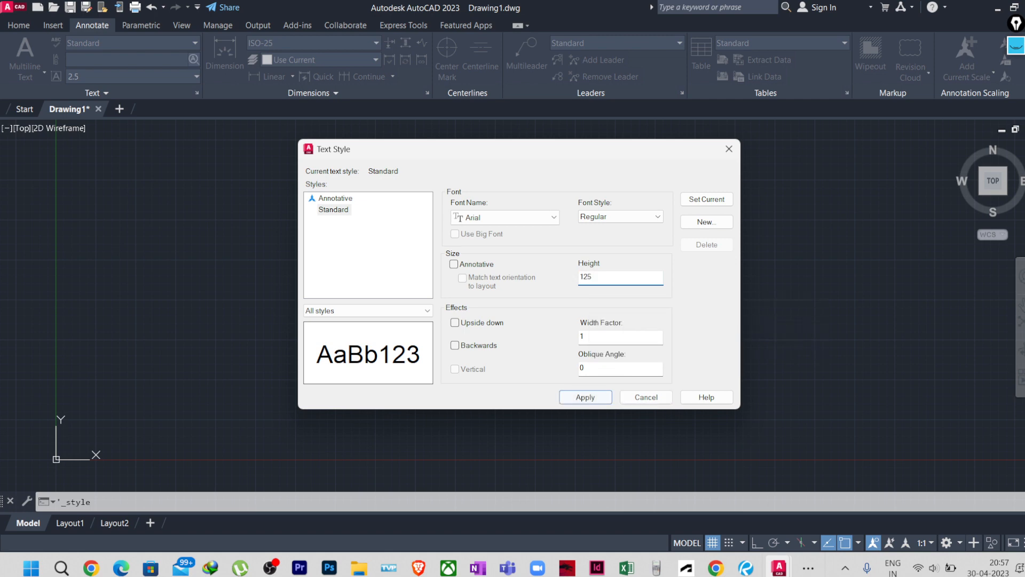
key(Return)
click(645, 397)
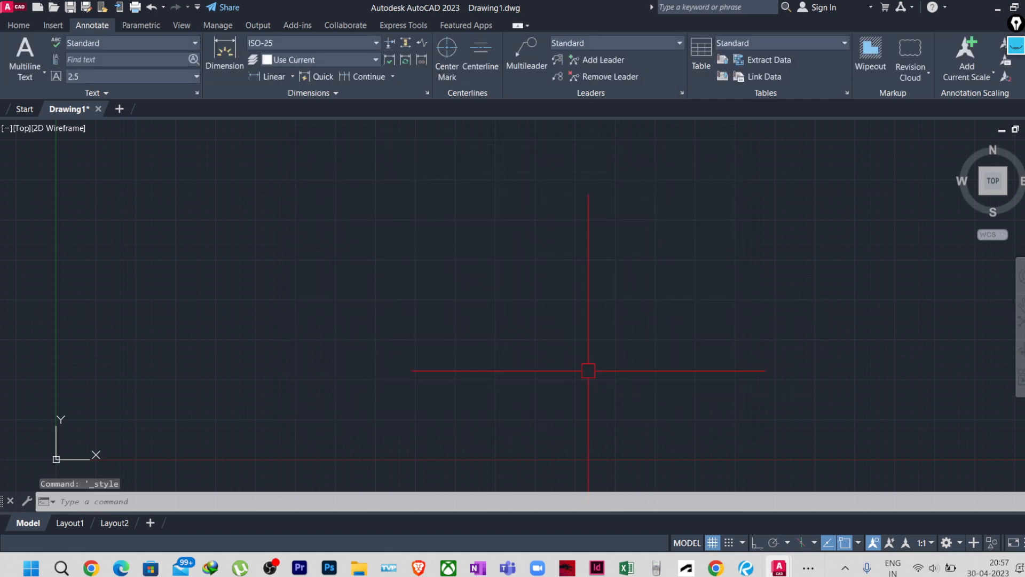
Step: Examine the available text heights, dimension styles and text styles, keeping Standard as the current text style
click(196, 76)
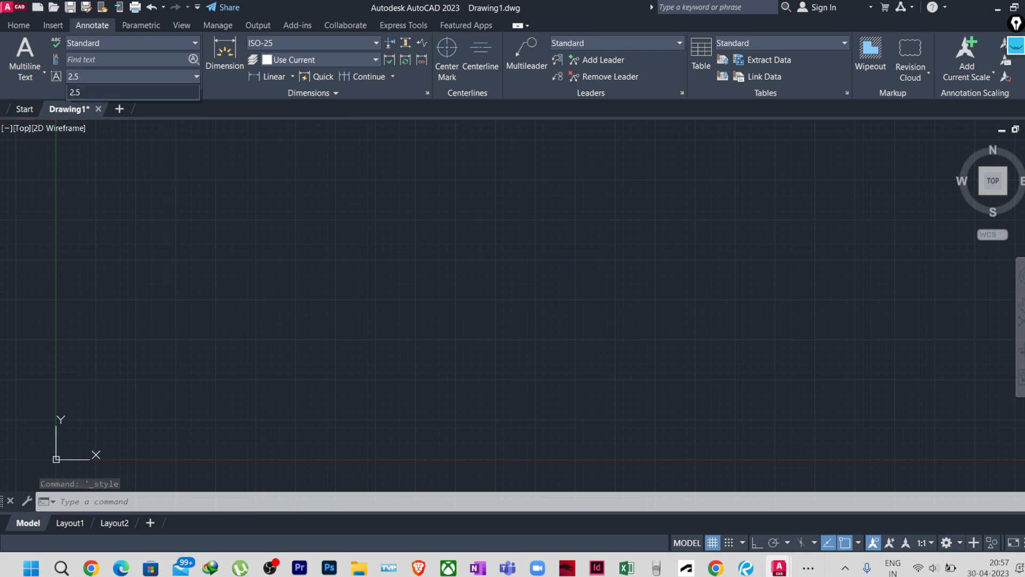
click(376, 43)
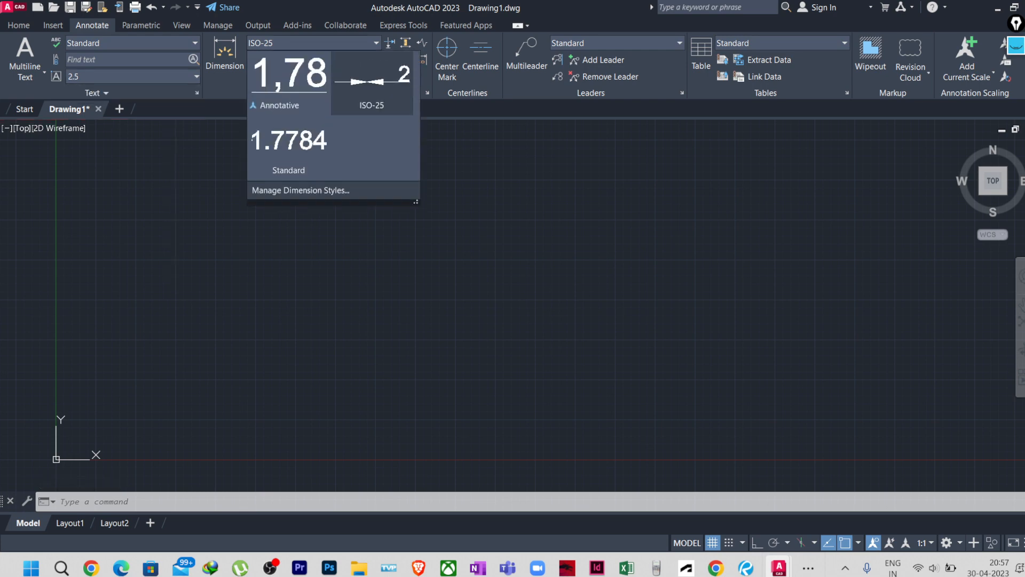
click(300, 190)
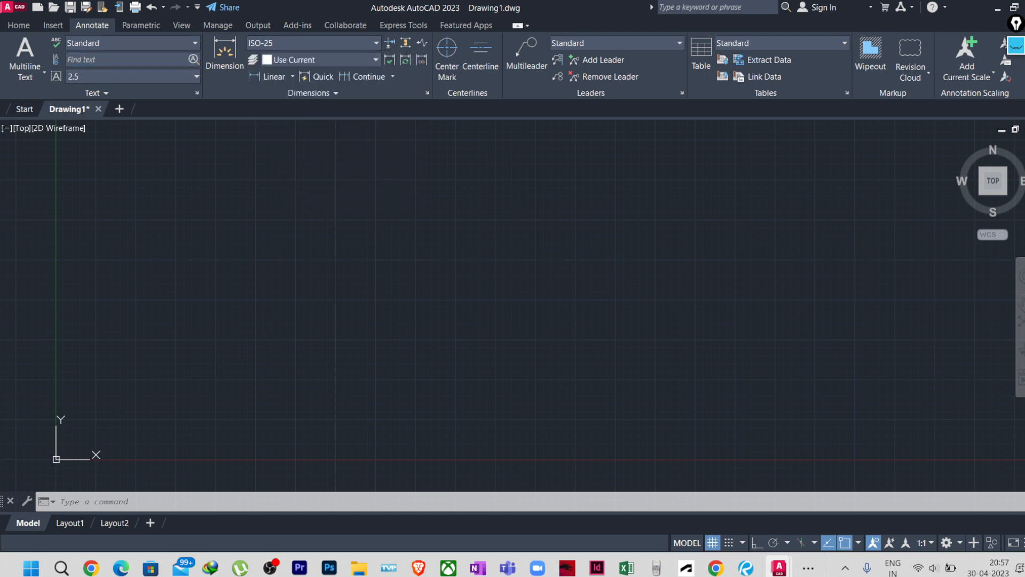
click(195, 44)
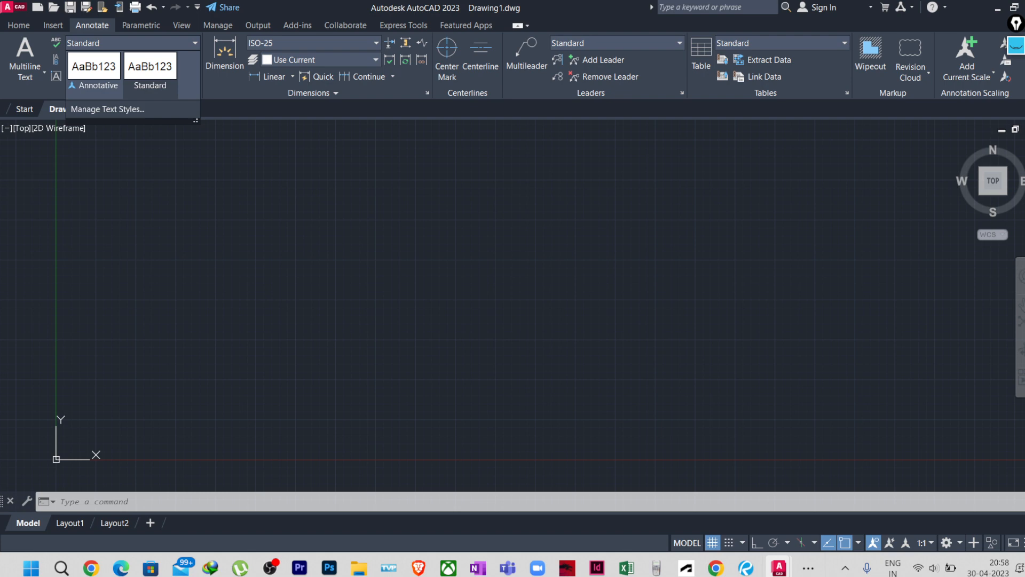
click(150, 75)
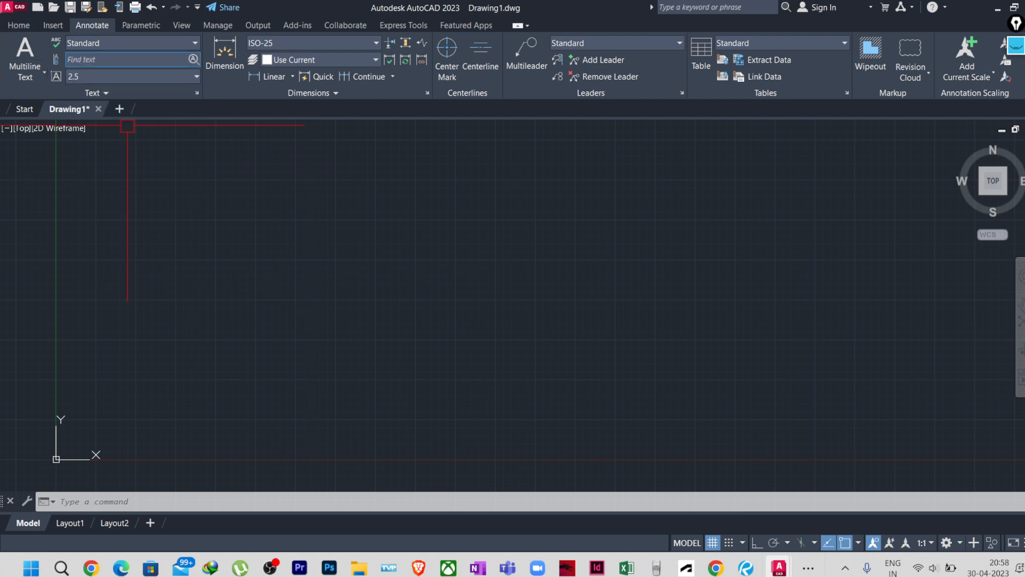
click(195, 43)
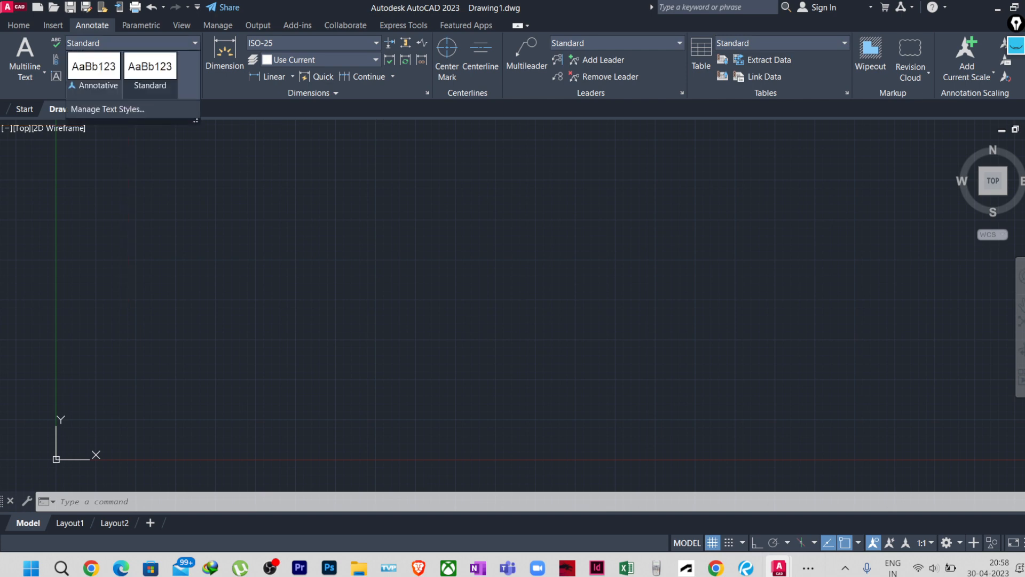
click(94, 74)
click(195, 44)
click(150, 74)
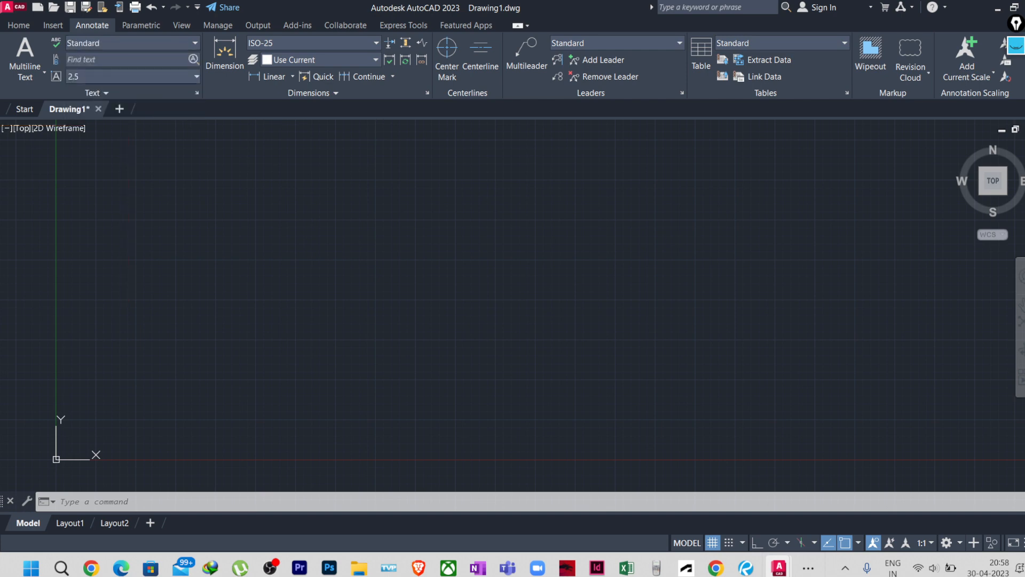
click(196, 77)
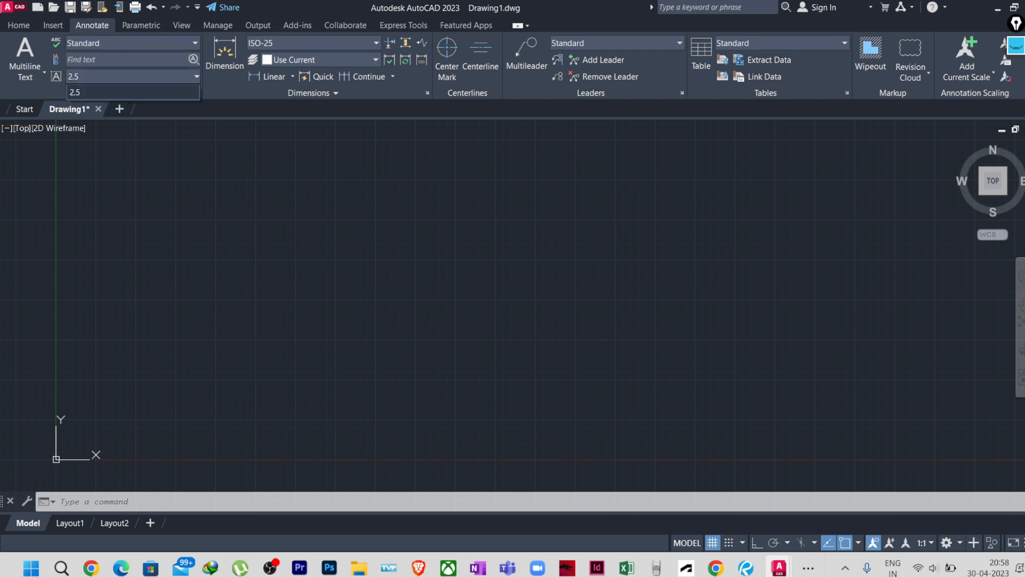
click(234, 186)
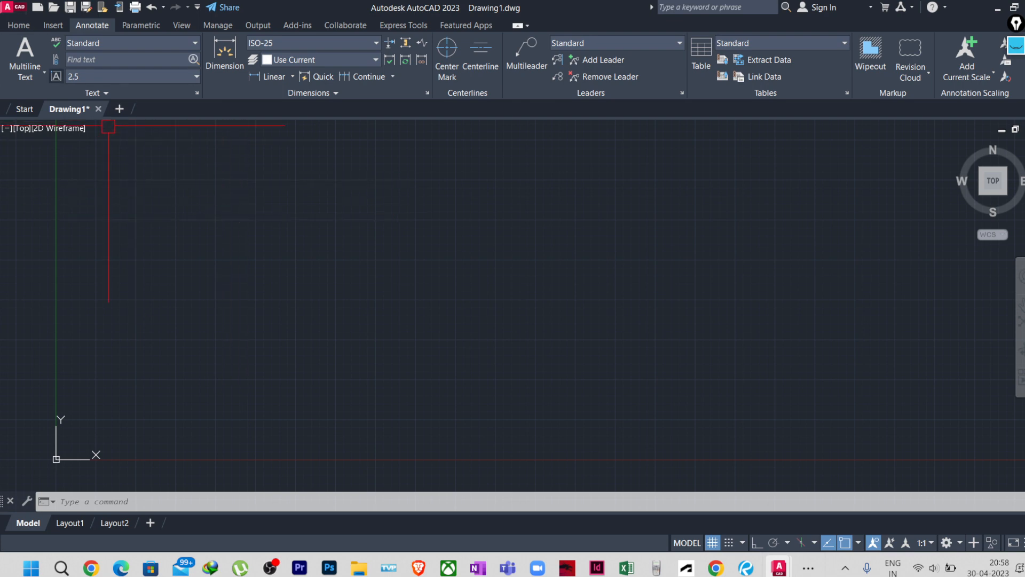
click(18, 25)
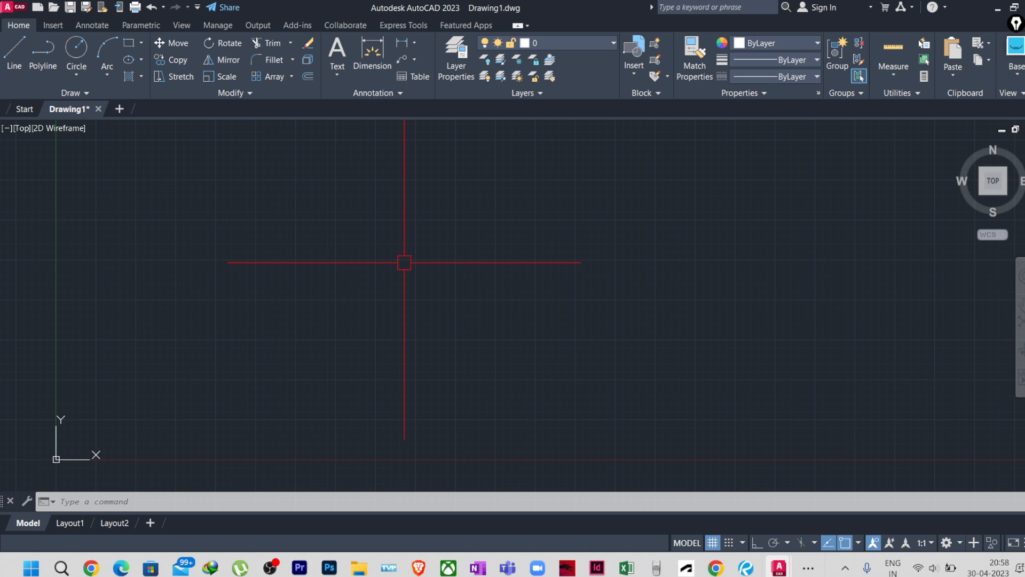
Step: Activate the screen annotation pen and sketch a pink grid of three dashed vertical lines and three horizontal lines
click(1016, 24)
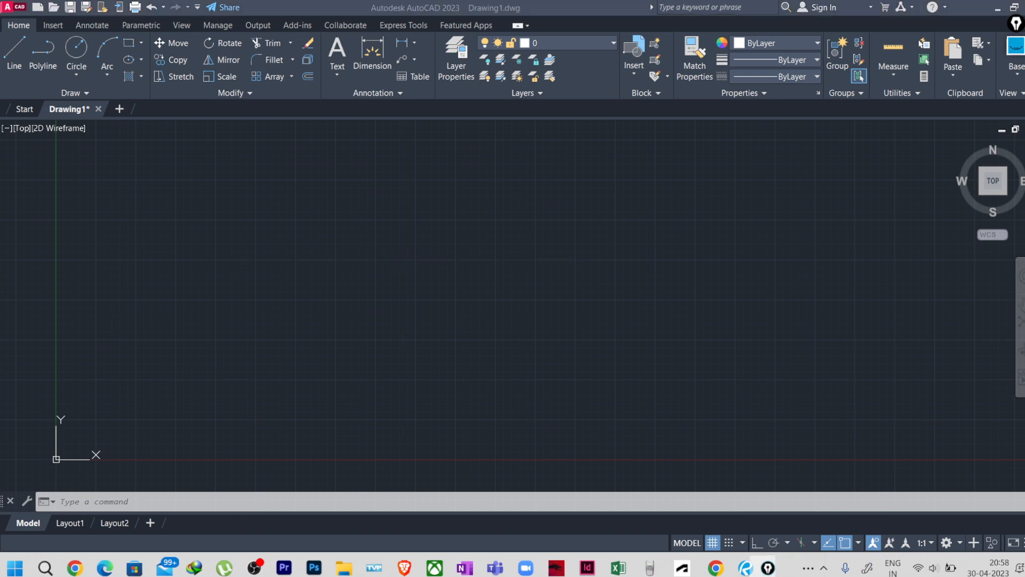
click(1016, 78)
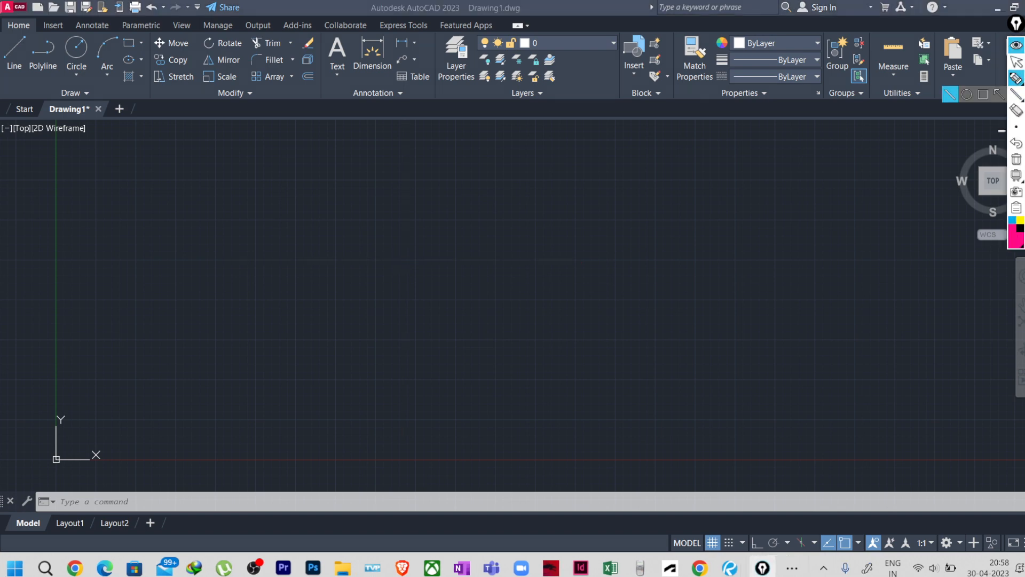
drag(725, 171, 726, 185)
drag(727, 201, 727, 211)
drag(728, 225, 734, 295)
drag(734, 334, 734, 378)
drag(827, 179, 827, 184)
drag(828, 202, 831, 271)
drag(833, 283, 834, 303)
drag(833, 351, 830, 368)
drag(611, 181, 613, 190)
drag(612, 231, 613, 256)
drag(613, 301, 620, 377)
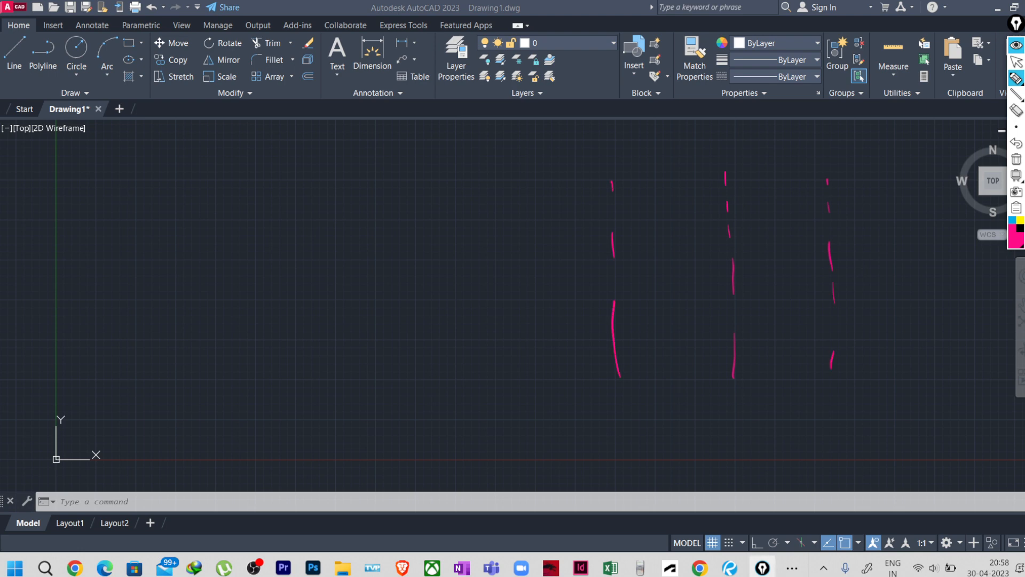
drag(578, 218, 863, 222)
drag(584, 286, 855, 291)
drag(600, 358, 857, 360)
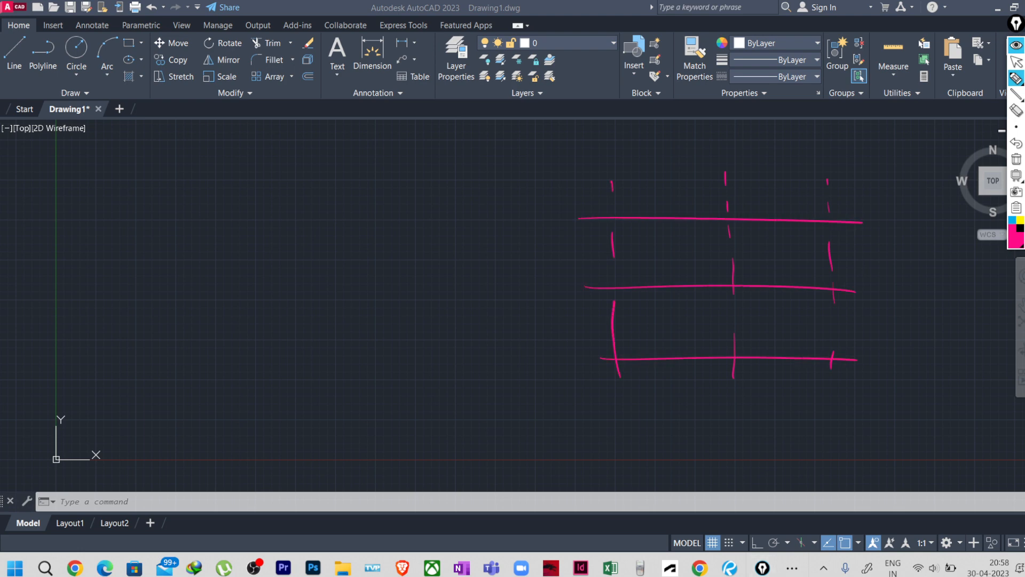
Step: Annotate the grid's first column with three yellow footing boxes labelled F1, F2 and F1 from top to bottom
click(1020, 220)
drag(591, 202, 592, 238)
mouse_move(591, 203)
mouse_down()
mouse_move(625, 203)
mouse_move(638, 240)
mouse_move(594, 244)
mouse_move(619, 229)
mouse_move(608, 231)
mouse_up()
mouse_move(599, 311)
mouse_down()
mouse_move(621, 272)
mouse_move(596, 317)
mouse_up()
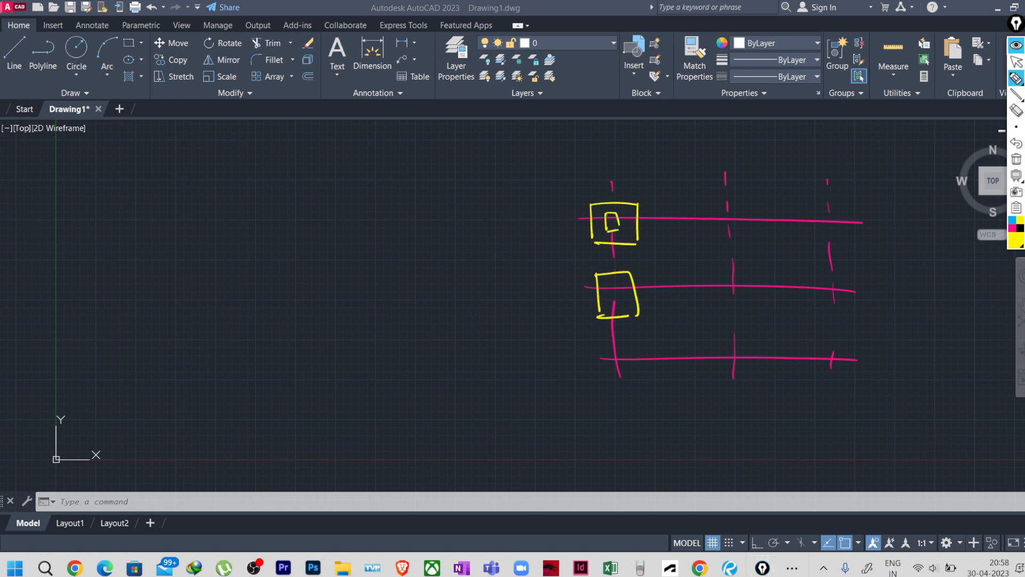
drag(612, 284, 614, 302)
mouse_move(597, 344)
mouse_down()
mouse_move(600, 383)
mouse_move(638, 347)
mouse_up()
drag(604, 383, 642, 381)
drag(636, 341, 641, 385)
drag(574, 183, 576, 199)
drag(573, 183, 581, 181)
drag(574, 190, 588, 198)
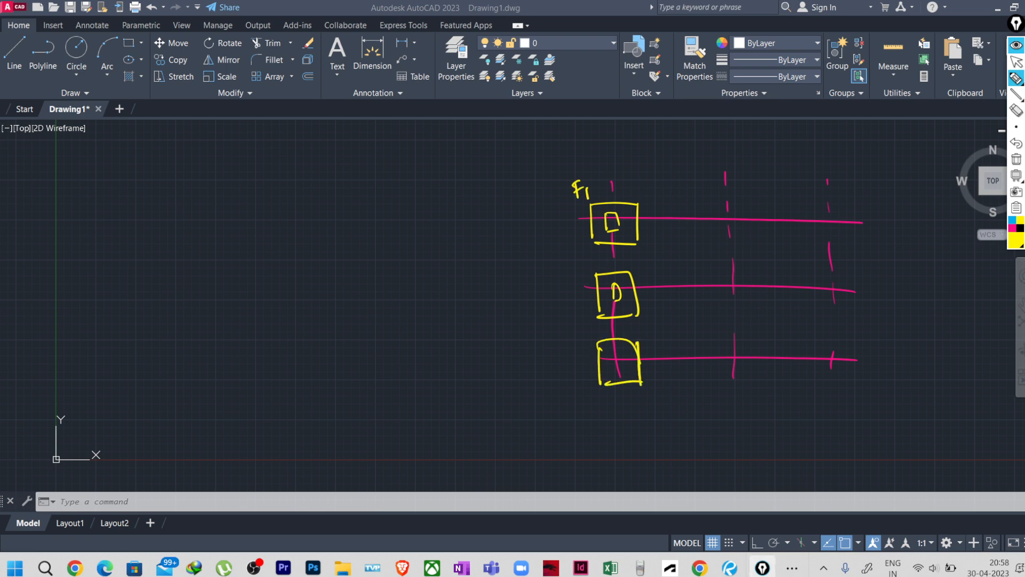
mouse_move(578, 381)
mouse_down()
mouse_move(581, 402)
mouse_move(583, 378)
mouse_up()
mouse_move(576, 392)
mouse_down()
mouse_move(585, 389)
mouse_move(593, 416)
mouse_up()
drag(563, 291, 565, 305)
drag(563, 294, 572, 297)
mouse_move(575, 301)
mouse_down()
mouse_move(576, 314)
mouse_move(588, 311)
mouse_up()
Step: Annotate the grid's second and third columns with yellow footing boxes at every line intersection
mouse_move(713, 197)
mouse_down()
mouse_move(714, 234)
mouse_move(748, 236)
mouse_up()
drag(727, 209, 728, 225)
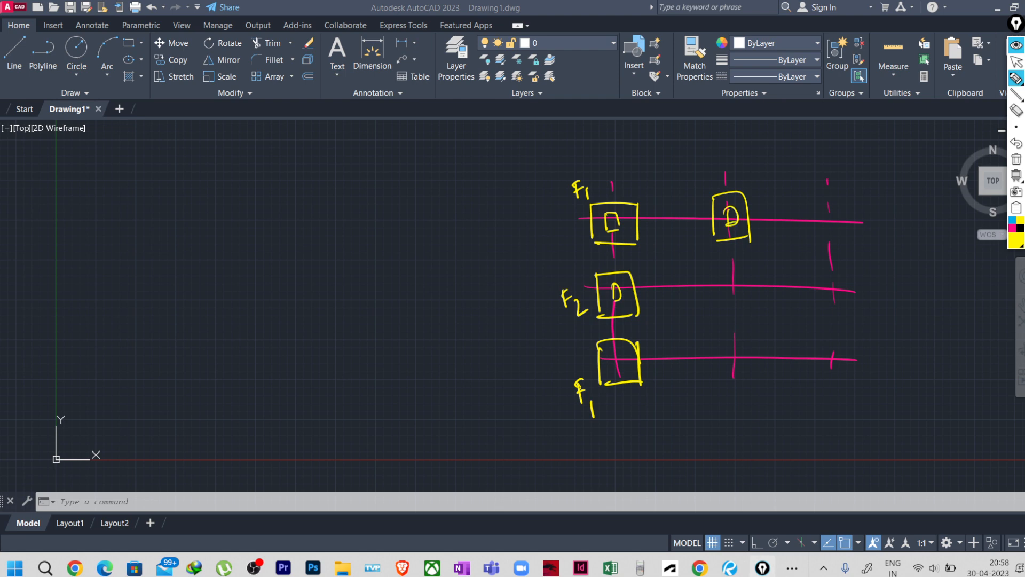
mouse_move(716, 275)
mouse_down()
mouse_move(718, 309)
mouse_move(749, 309)
mouse_up()
drag(719, 316, 748, 311)
mouse_move(717, 350)
mouse_down()
mouse_move(718, 390)
mouse_move(773, 373)
mouse_up()
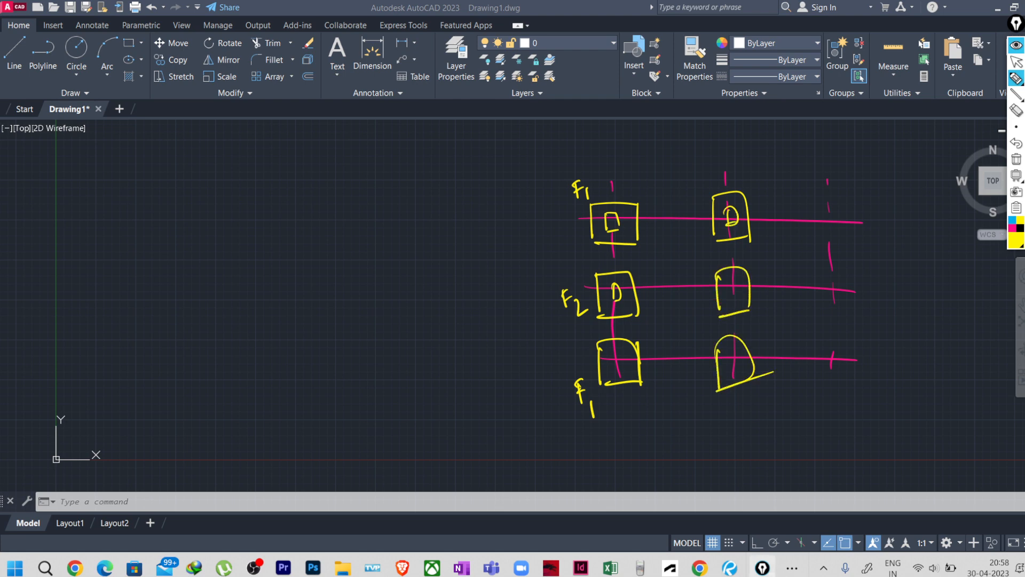
mouse_move(816, 196)
mouse_down()
mouse_move(817, 240)
mouse_move(842, 234)
mouse_up()
drag(815, 240, 842, 236)
drag(819, 276, 821, 311)
drag(819, 271, 853, 309)
mouse_move(830, 348)
mouse_down()
mouse_move(828, 378)
mouse_move(860, 368)
mouse_up()
drag(830, 383, 868, 363)
Step: Label the third-column footings F1, F2, F1 and the second-column footings F3, F4, F3 from top to bottom
mouse_move(851, 178)
mouse_down()
mouse_move(846, 195)
mouse_move(852, 185)
mouse_up()
drag(858, 187, 857, 207)
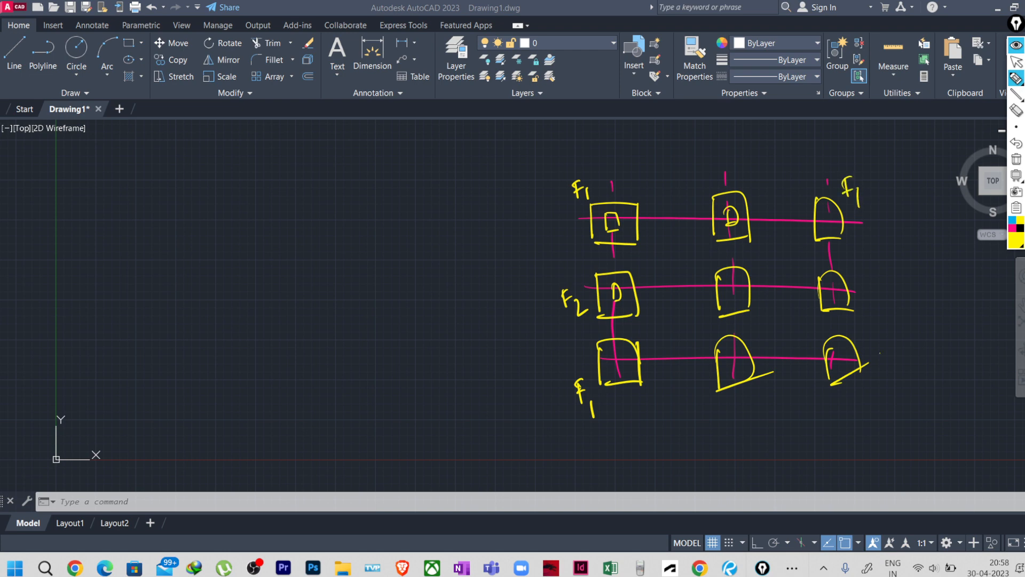
drag(889, 351, 878, 378)
mouse_move(874, 369)
mouse_down()
mouse_move(888, 364)
mouse_move(895, 403)
mouse_up()
drag(872, 274, 863, 300)
drag(860, 289, 911, 292)
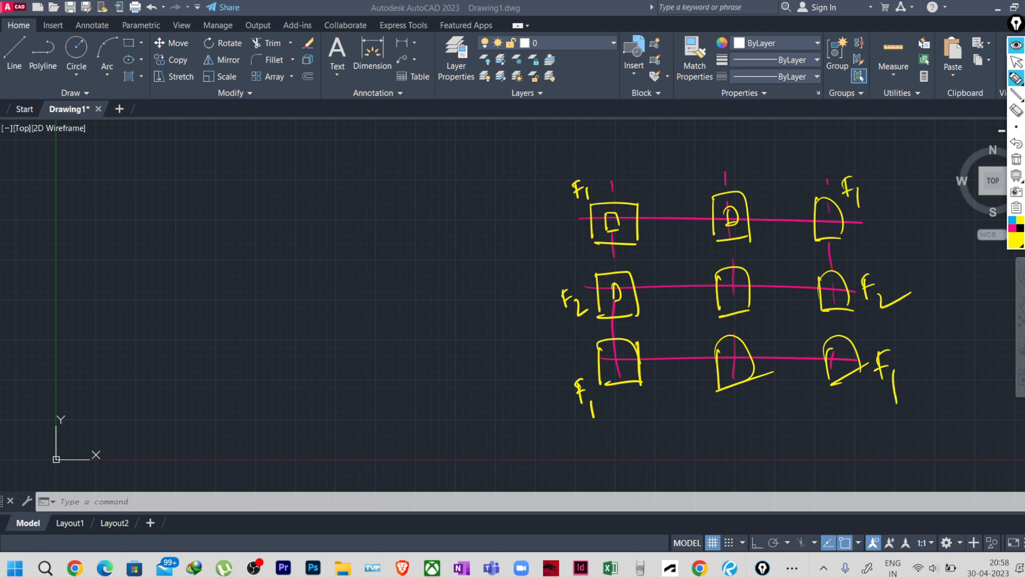
drag(746, 168, 750, 187)
mouse_move(744, 178)
mouse_down()
mouse_move(757, 173)
mouse_move(755, 202)
mouse_up()
mouse_move(752, 399)
mouse_down()
mouse_move(750, 425)
mouse_move(749, 400)
mouse_up()
click(764, 414)
mouse_move(748, 414)
mouse_down()
mouse_move(758, 407)
mouse_move(763, 436)
mouse_up()
drag(767, 252, 761, 279)
drag(758, 266, 783, 270)
drag(782, 264, 790, 288)
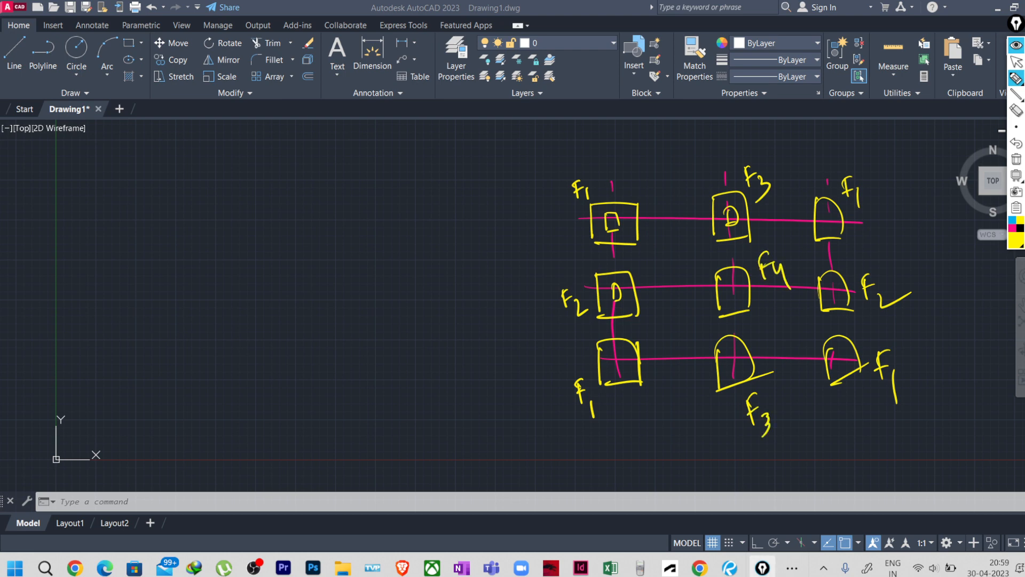
Step: Mark footing dimensions in blue, including a 600 note at the upper F3 footing, and circle the upper-left F1 footing
click(1012, 220)
drag(711, 179, 711, 189)
mouse_move(711, 185)
mouse_down()
mouse_move(741, 191)
mouse_move(716, 174)
mouse_move(730, 161)
mouse_move(705, 241)
mouse_move(691, 211)
mouse_up()
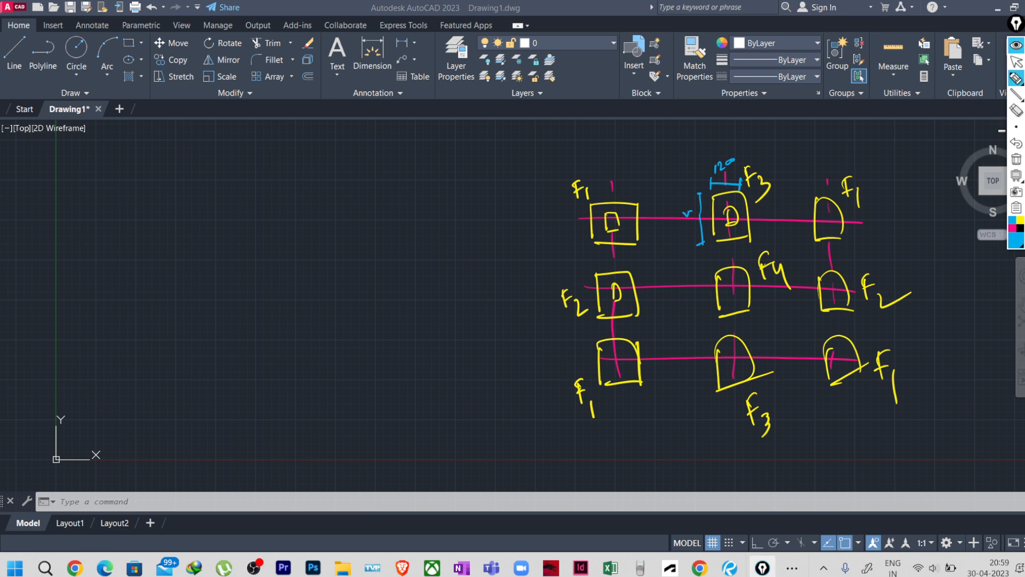
mouse_move(578, 342)
mouse_down()
mouse_move(590, 392)
mouse_move(580, 361)
mouse_up()
drag(725, 230, 731, 237)
drag(735, 231, 731, 248)
drag(741, 231, 753, 232)
drag(758, 223, 778, 216)
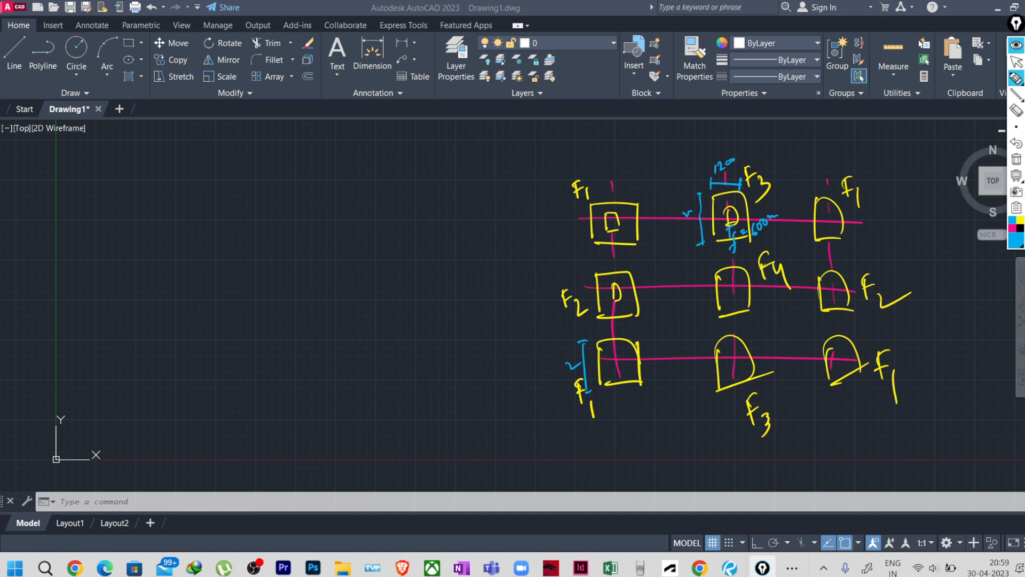
mouse_move(639, 170)
mouse_down()
mouse_move(570, 181)
mouse_move(662, 238)
mouse_move(622, 157)
mouse_up()
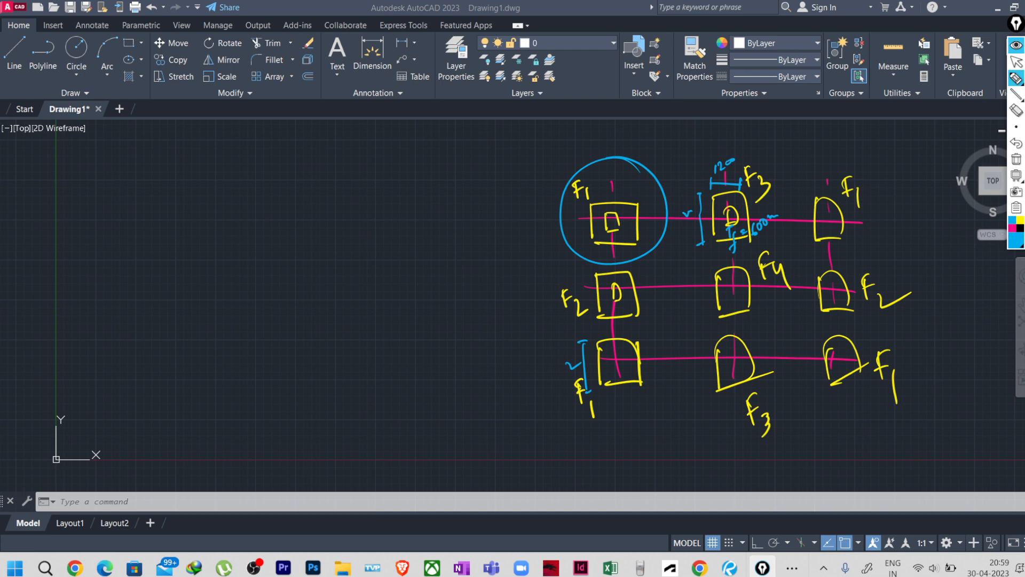
Step: Clear all screen annotations, put the annotation pen away and return to the AutoCAD drawing
click(1016, 159)
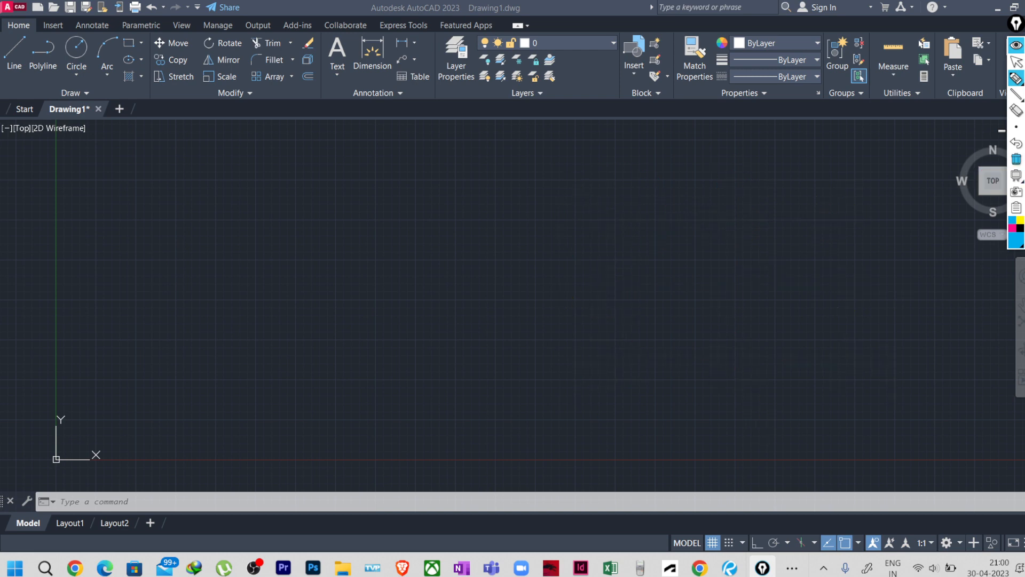
click(1016, 62)
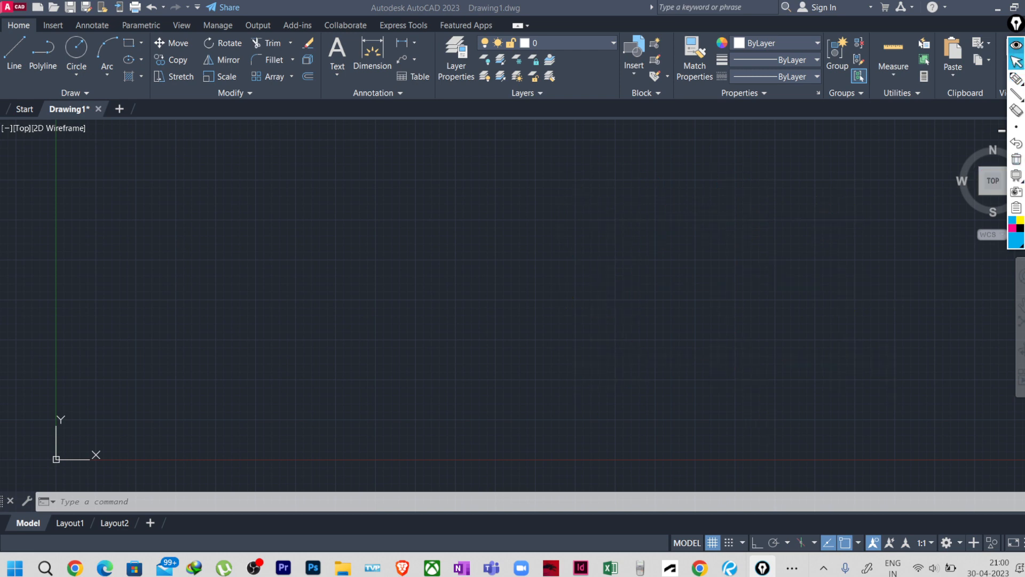
click(1016, 23)
click(446, 226)
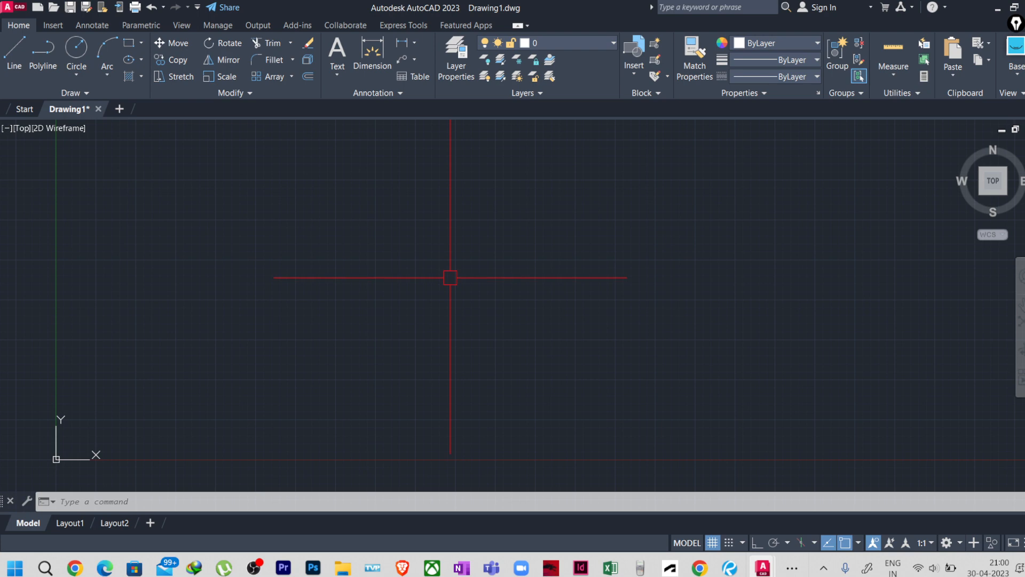
Step: Draw a rectangle with the Dimensions option at length 2500 and width 2500, entering 2800 for the opposite corner
text(REC)
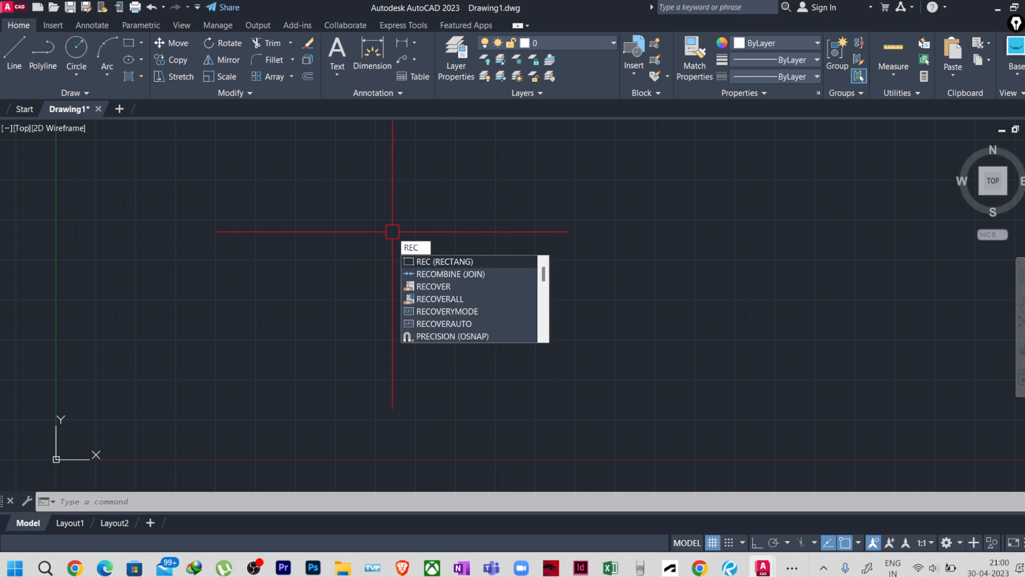
key(Return)
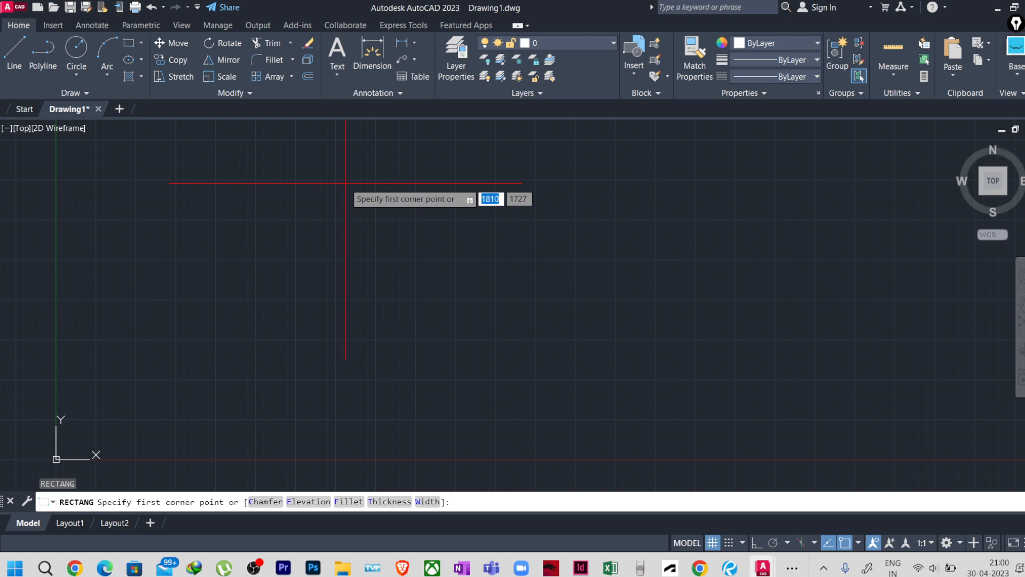
click(341, 172)
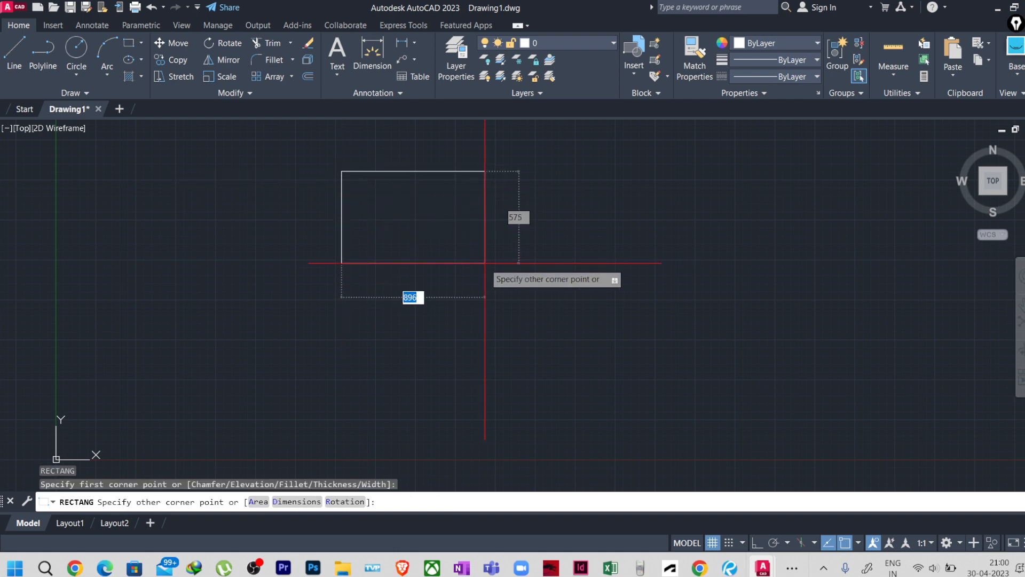
text(d)
key(Return)
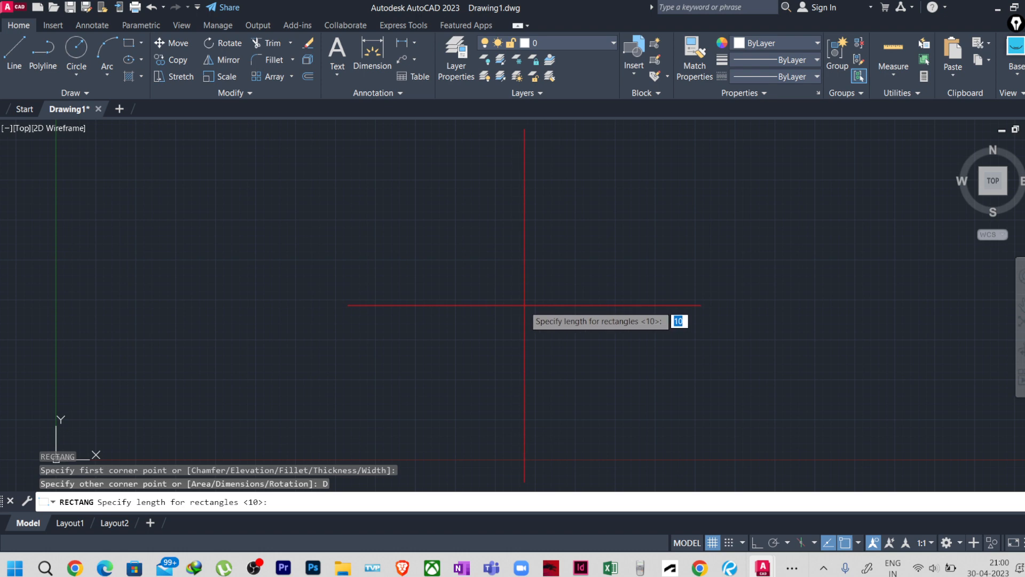
text(2500)
key(Return)
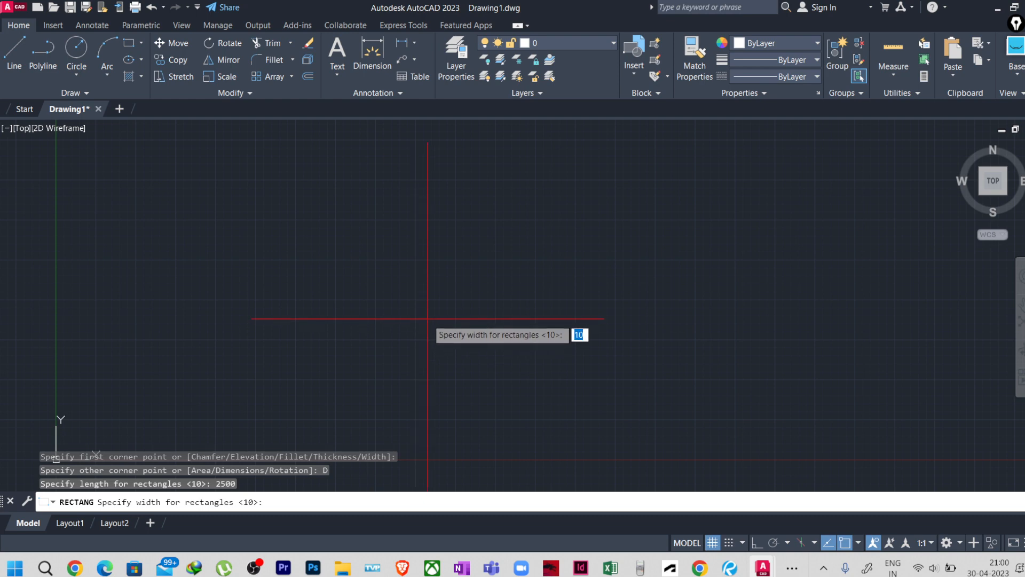
text(2500)
key(Return)
scroll(558, 320, down, 5)
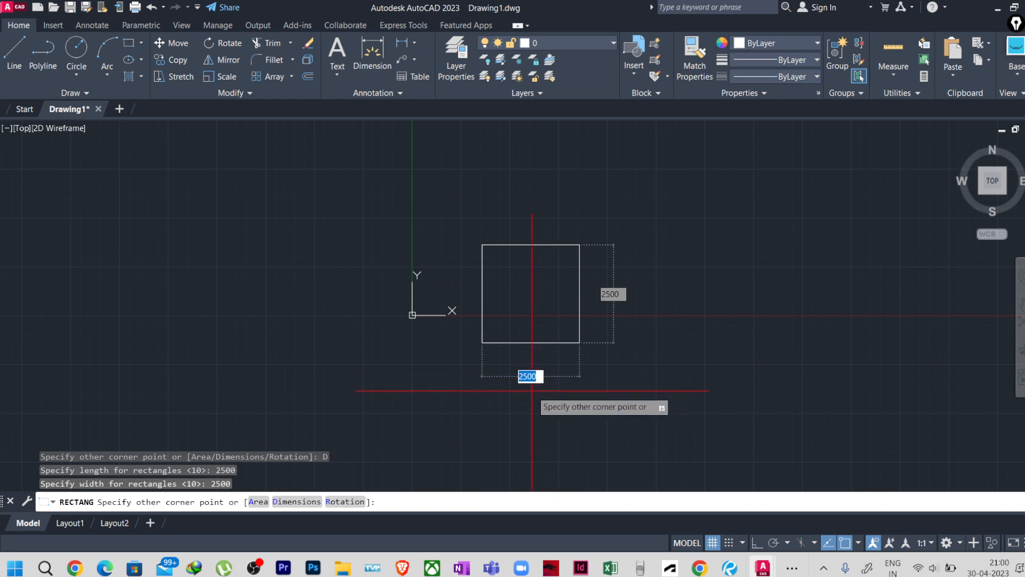
text(2800)
key(Return)
scroll(526, 325, up, 6)
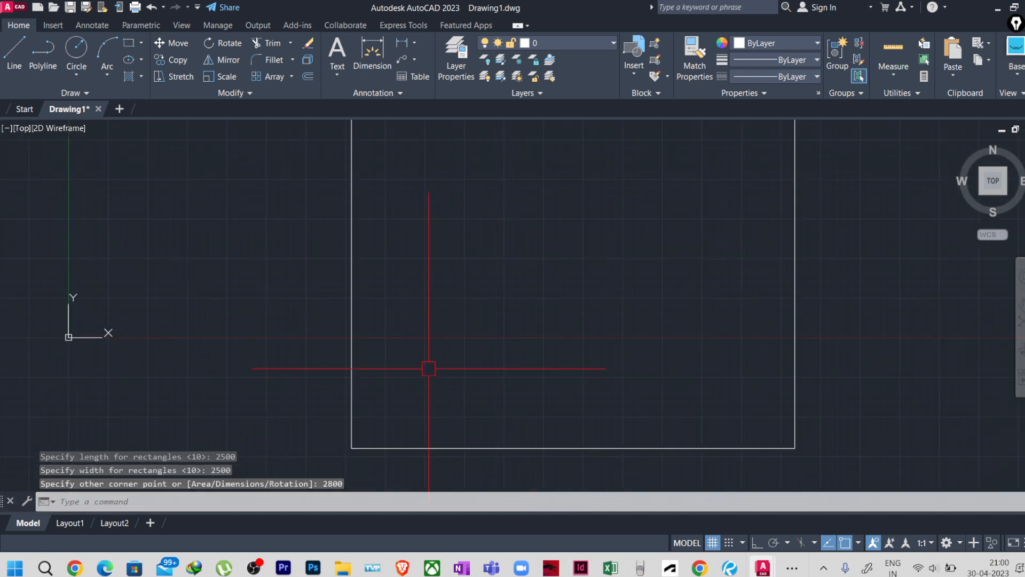
Step: Erase the rectangle just drawn
scroll(430, 297, down, 2)
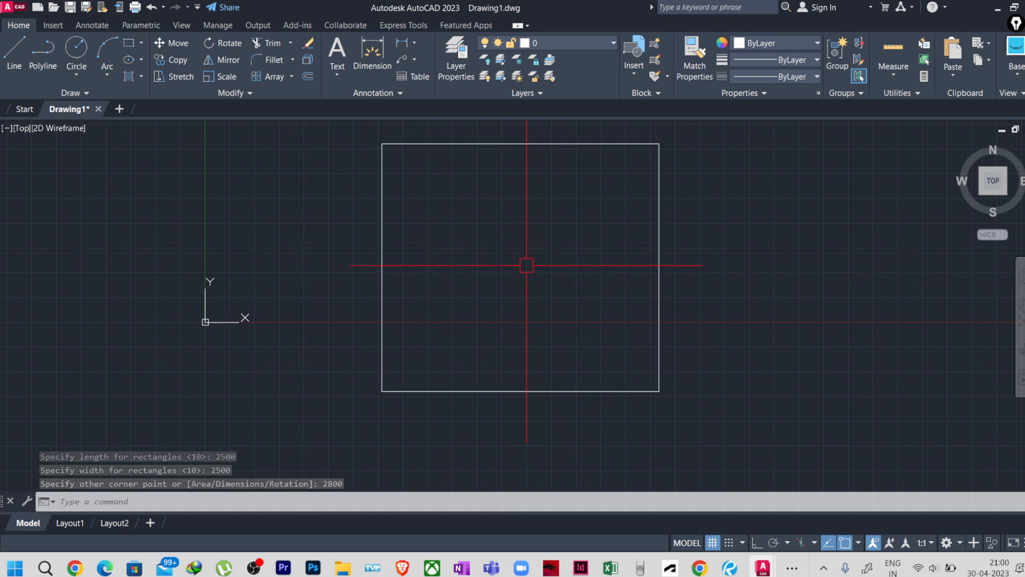
scroll(527, 266, down, 4)
middle_drag(535, 285, 489, 352)
scroll(492, 325, up, 2)
middle_drag(496, 311, 490, 329)
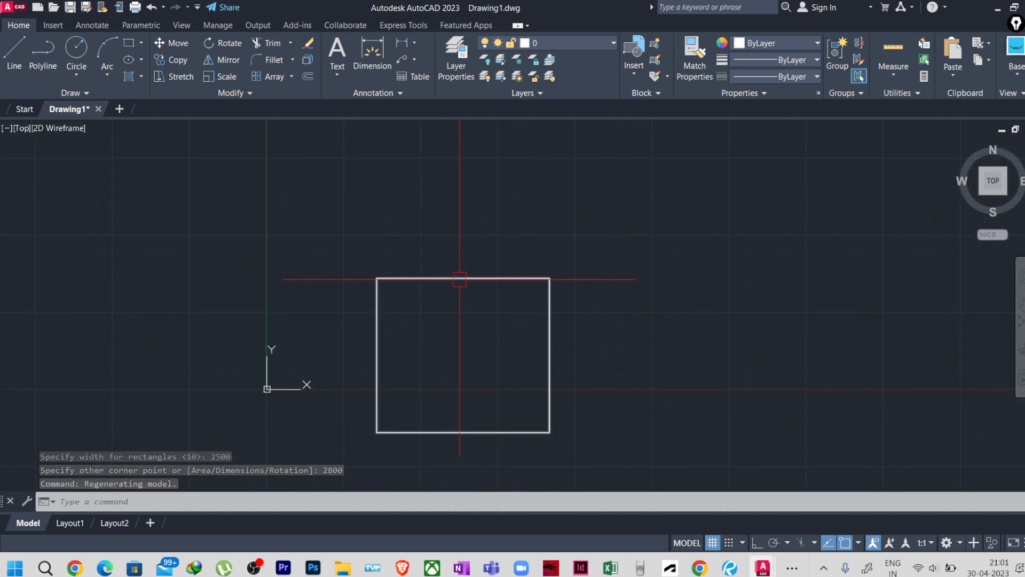
click(459, 279)
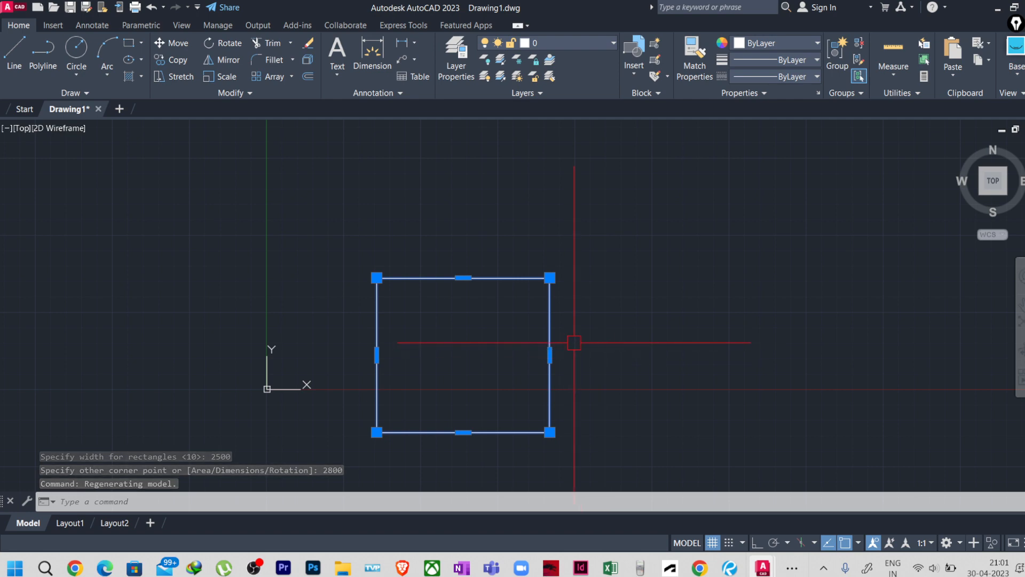
key(Delete)
Step: Draw the footing outline as a rectangle with length 3000 and width 2500 using the Dimensions option
scroll(475, 315, up, 1)
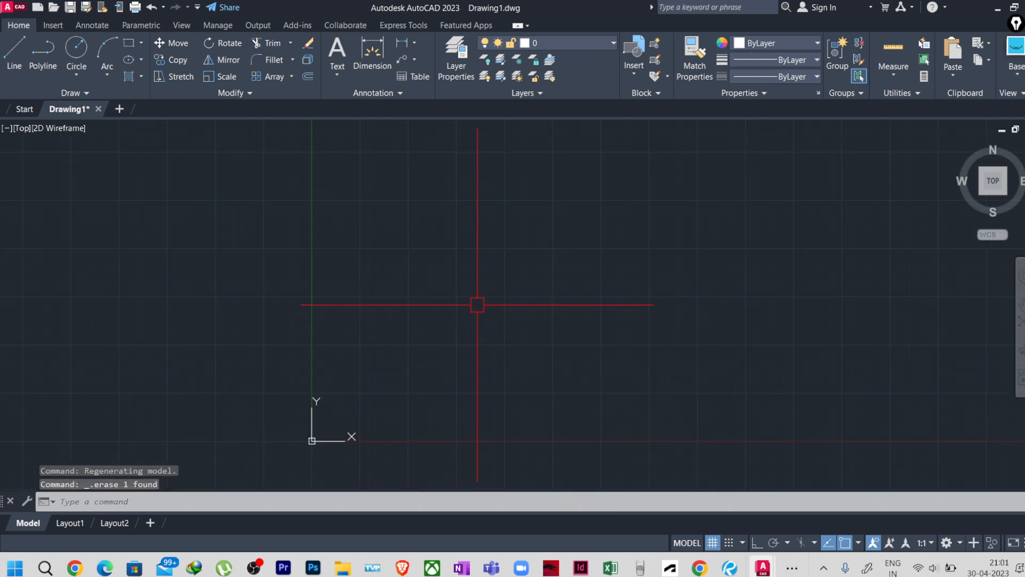
text(REC)
key(Return)
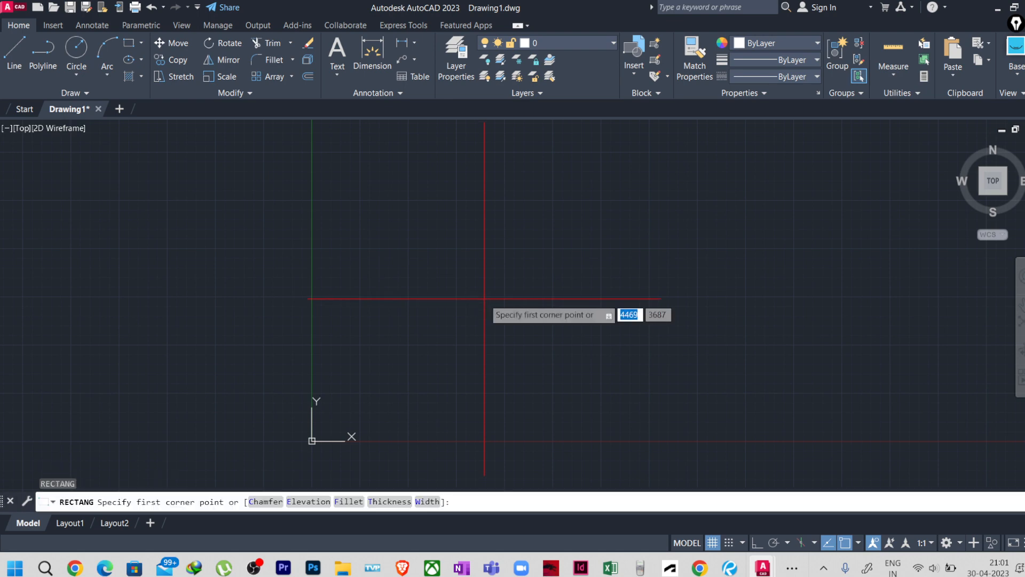
click(484, 202)
text(D)
key(Return)
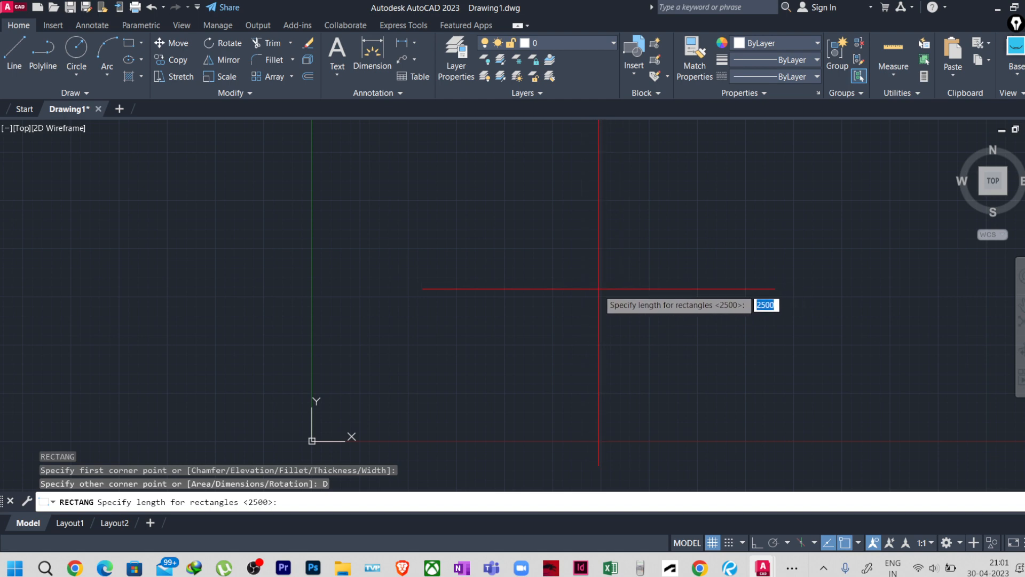
text(3000)
key(Return)
text(2500)
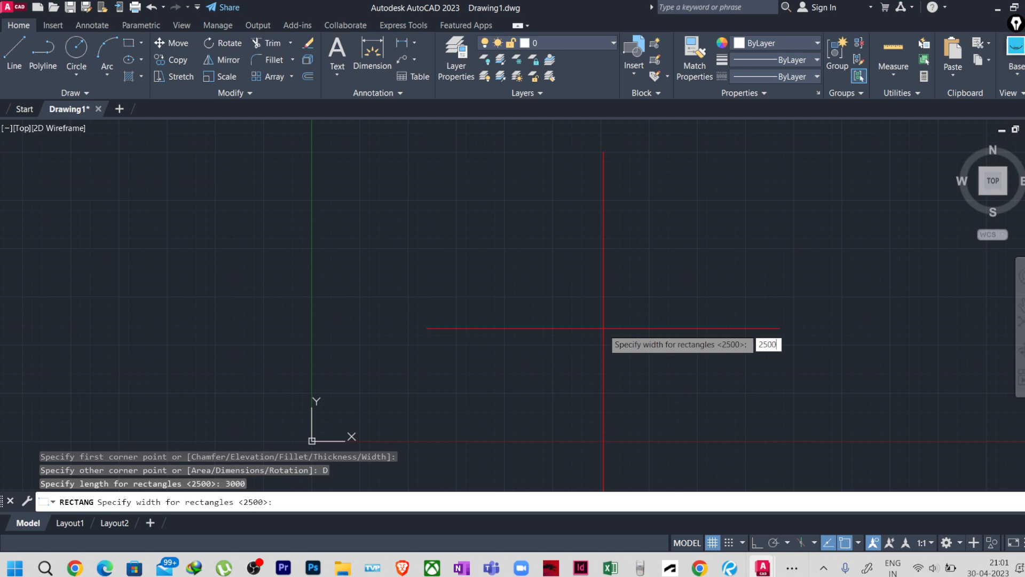
key(Return)
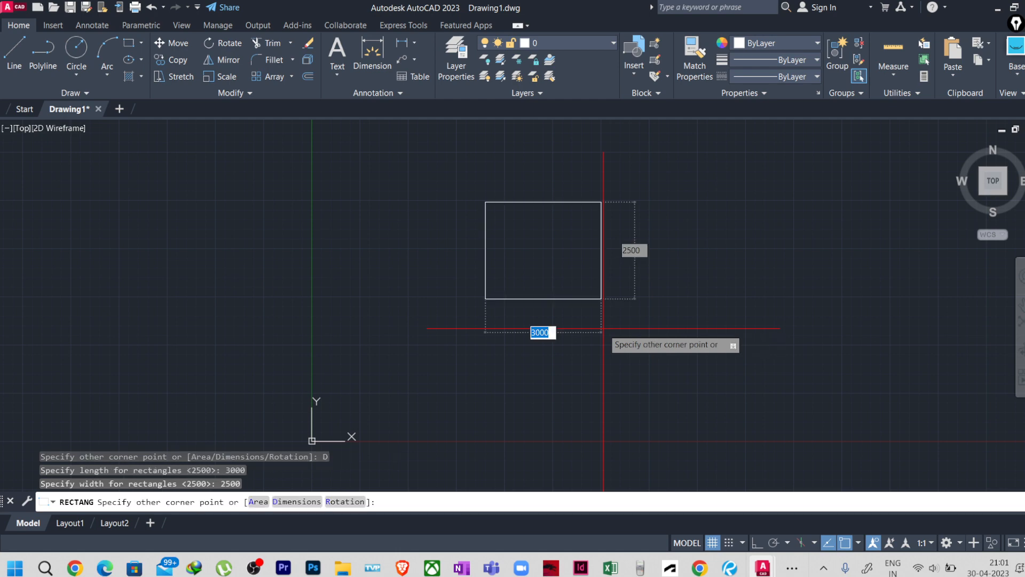
click(640, 348)
Step: Draw a smaller column rectangle, length 500 and width 300, to the right of the footing outline
scroll(572, 262, up, 2)
mouse_move(572, 261)
middle_down()
mouse_move(464, 286)
mouse_move(424, 320)
mouse_move(414, 304)
mouse_move(430, 302)
middle_up()
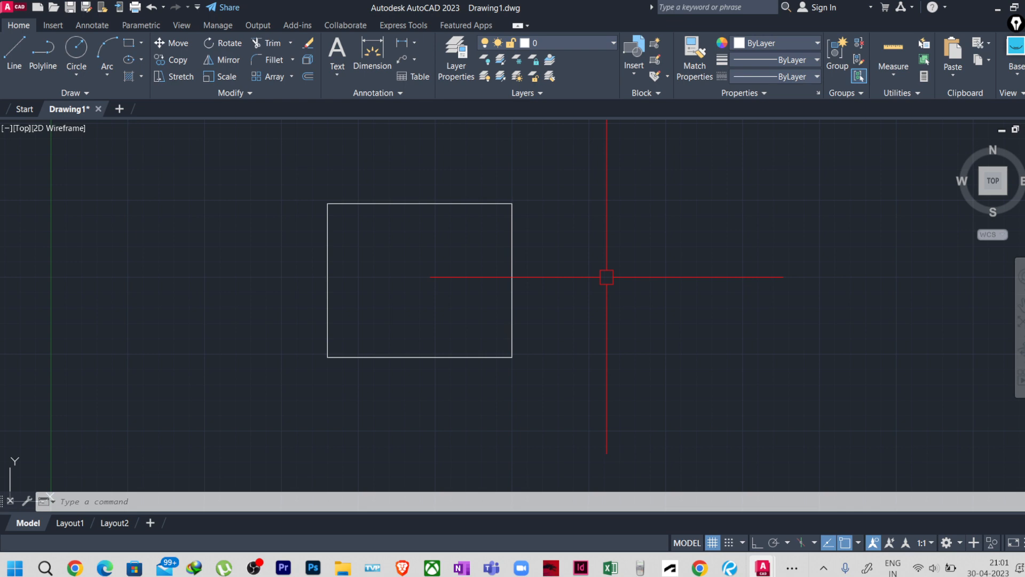
text(REC)
key(Return)
click(620, 253)
text(D)
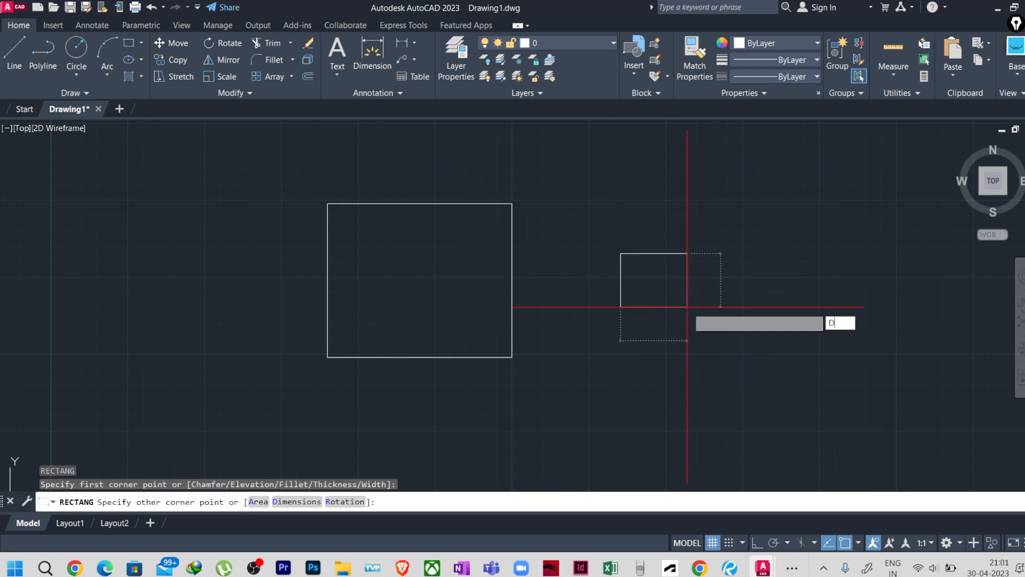
key(Return)
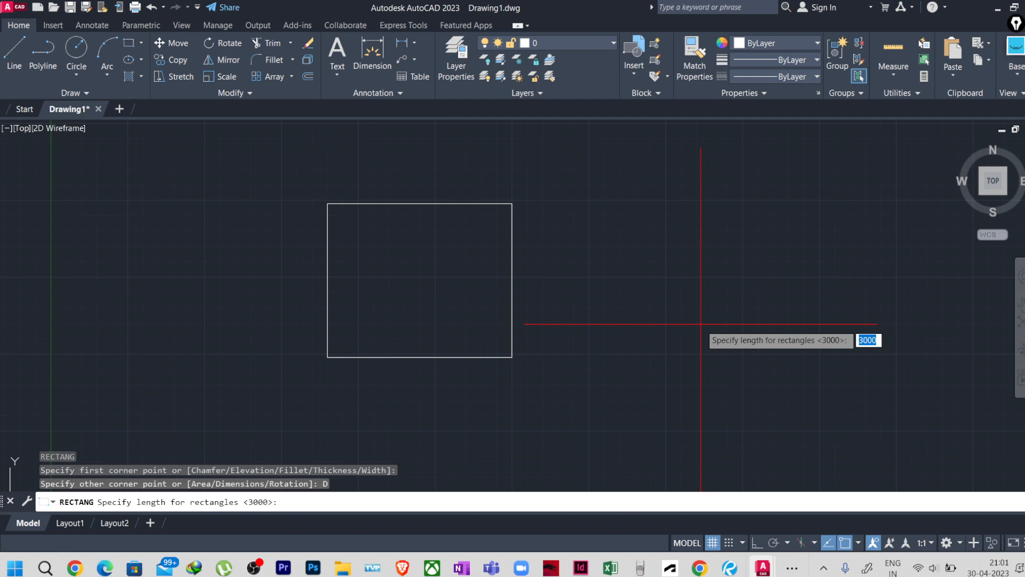
text(5)
key(Return)
text(3)
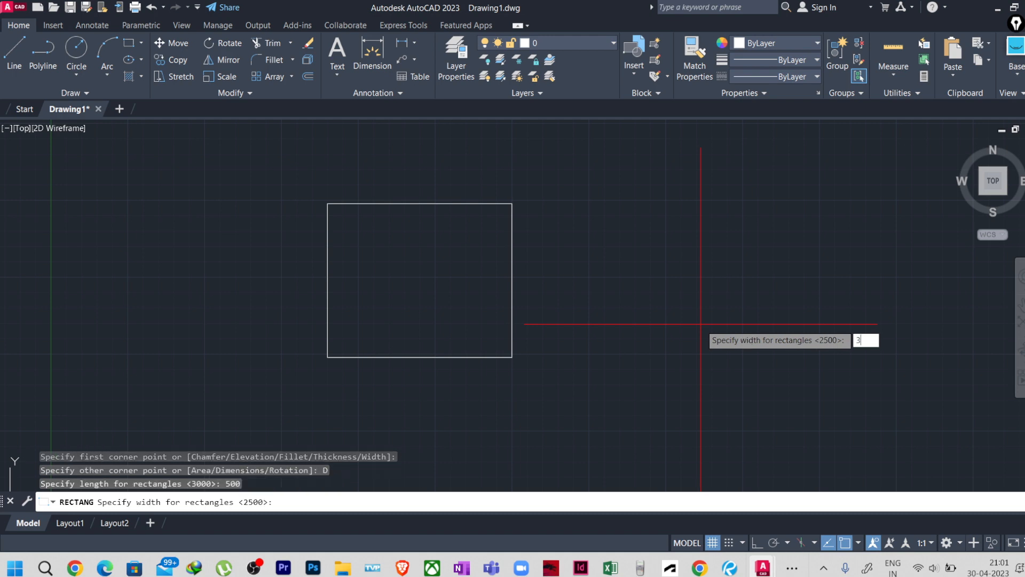
text(00)
key(Return)
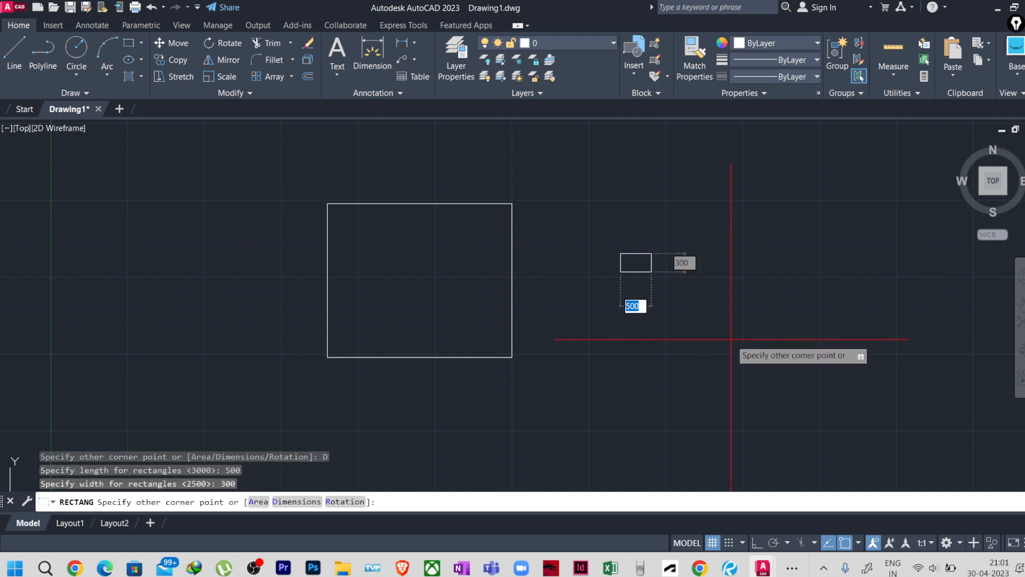
click(658, 258)
Step: Move the small column rectangle by its geometric center to the center of the footing rectangle
click(664, 251)
click(618, 286)
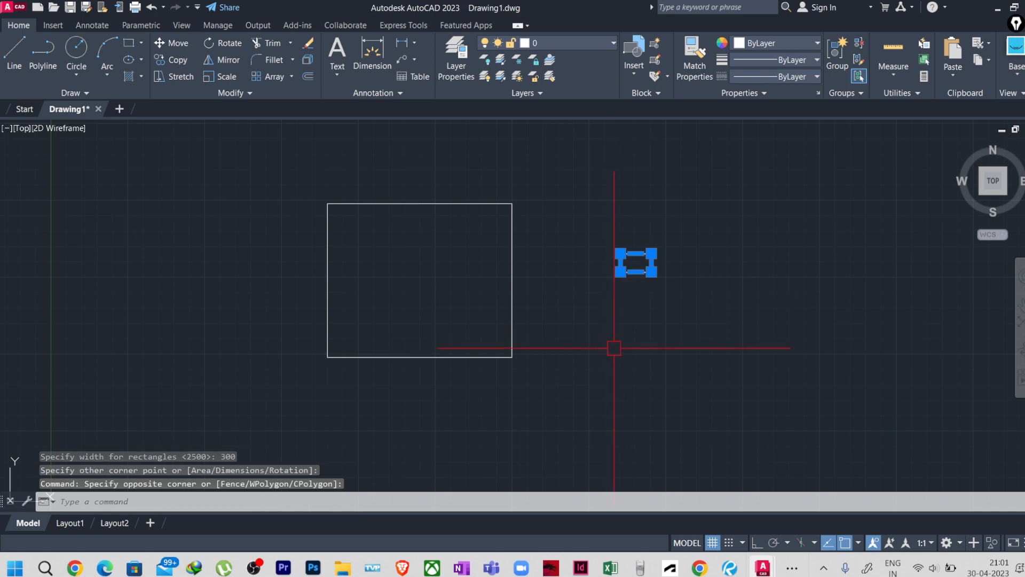
text(M)
key(Return)
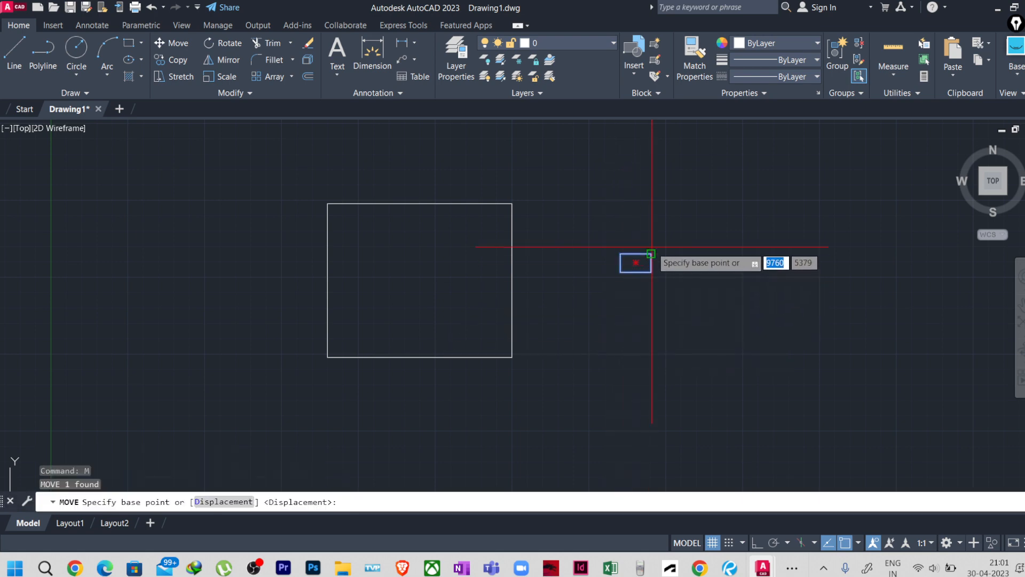
click(635, 262)
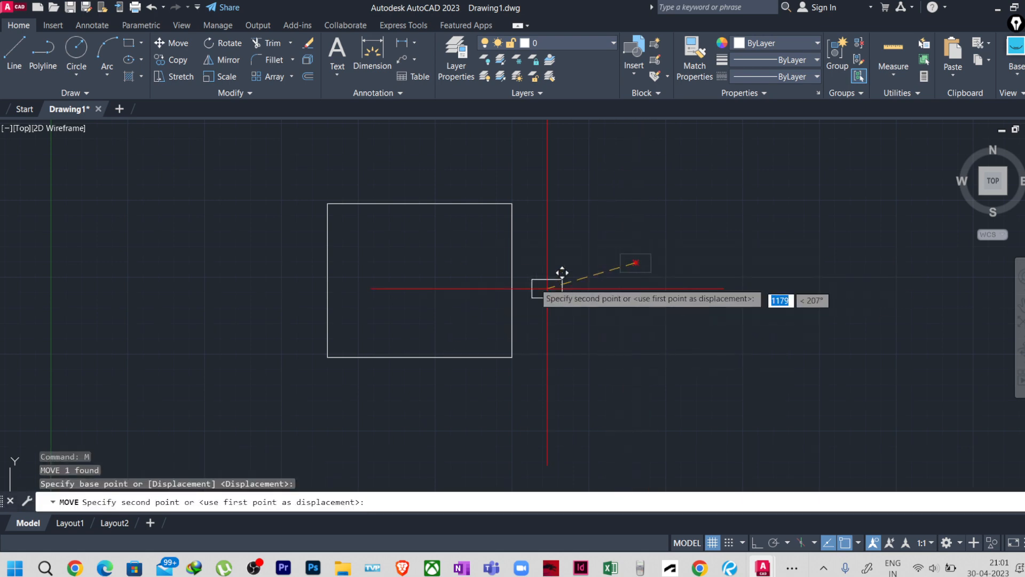
click(420, 279)
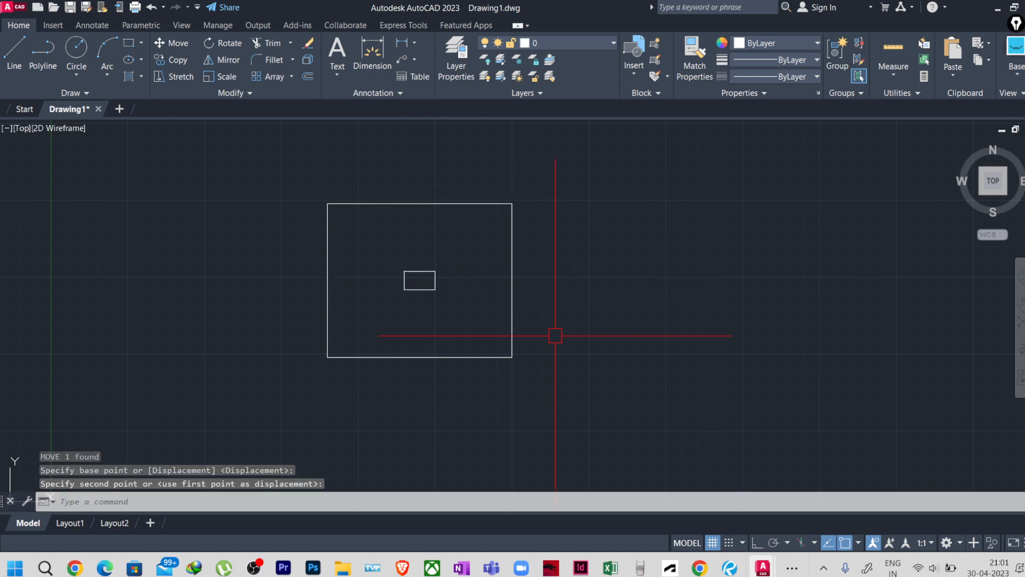
middle_drag(442, 315, 481, 319)
scroll(500, 335, up, 2)
scroll(423, 324, down, 2)
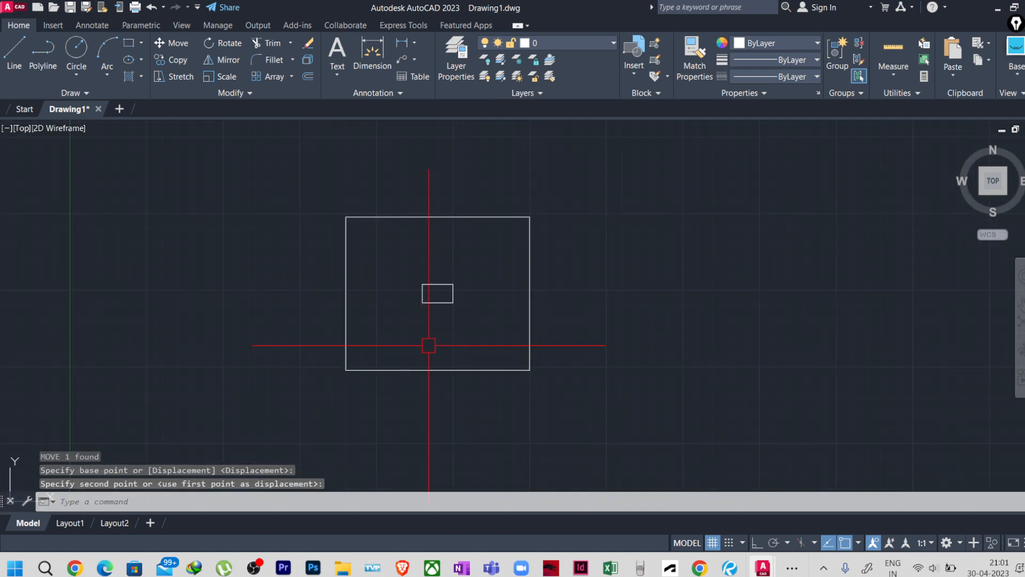
middle_drag(435, 351, 425, 347)
scroll(425, 347, up, 2)
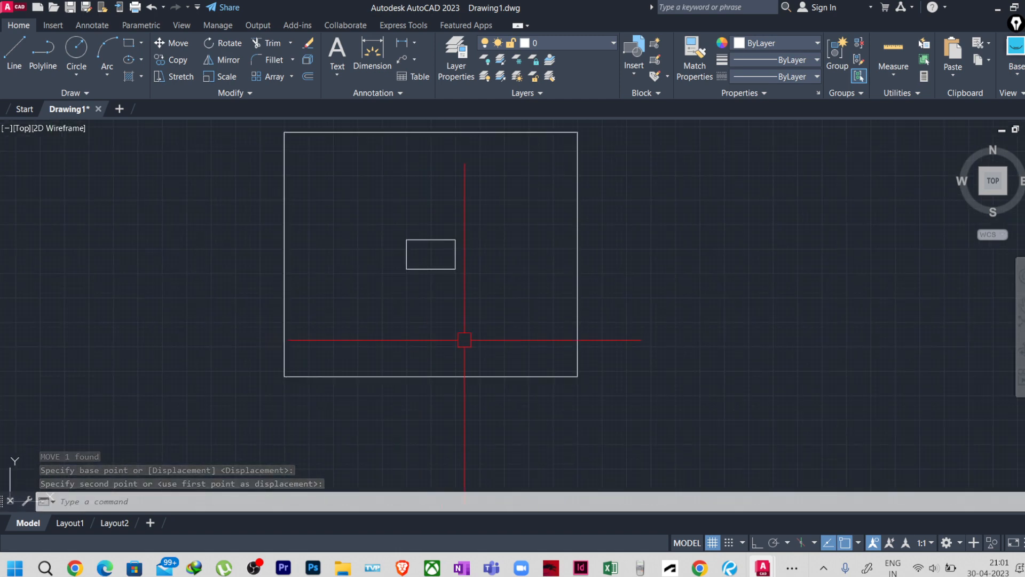
scroll(480, 341, down, 2)
scroll(540, 312, up, 2)
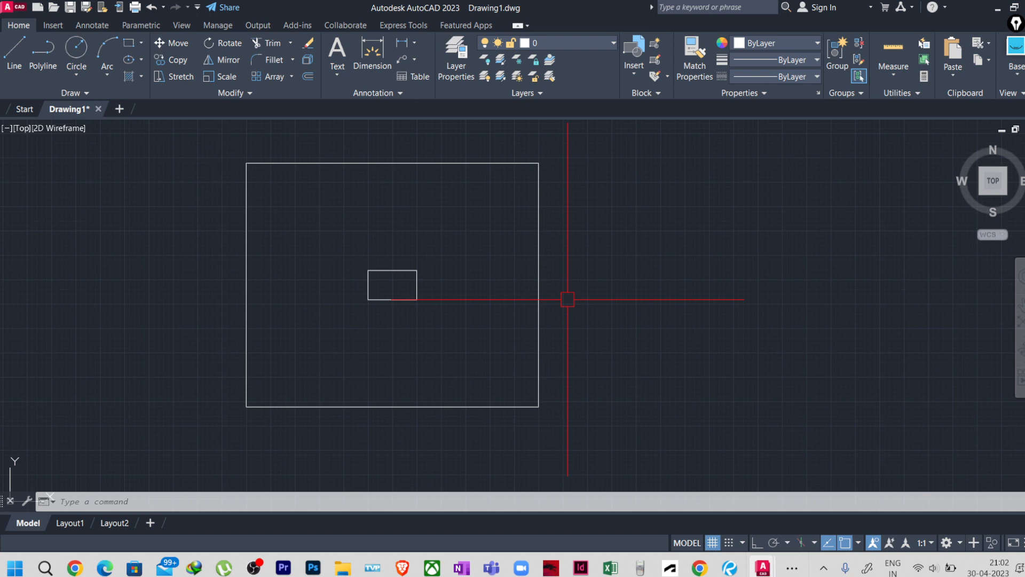
Step: Try offsetting the footing rectangle outward by 75, and erase the offset copy
text(o)
key(Return)
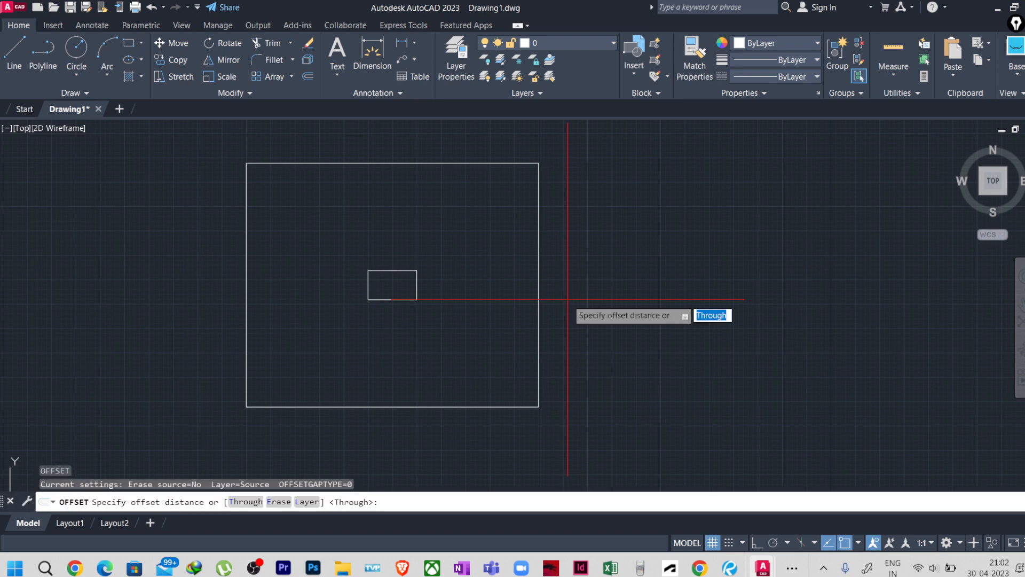
text(75)
key(Return)
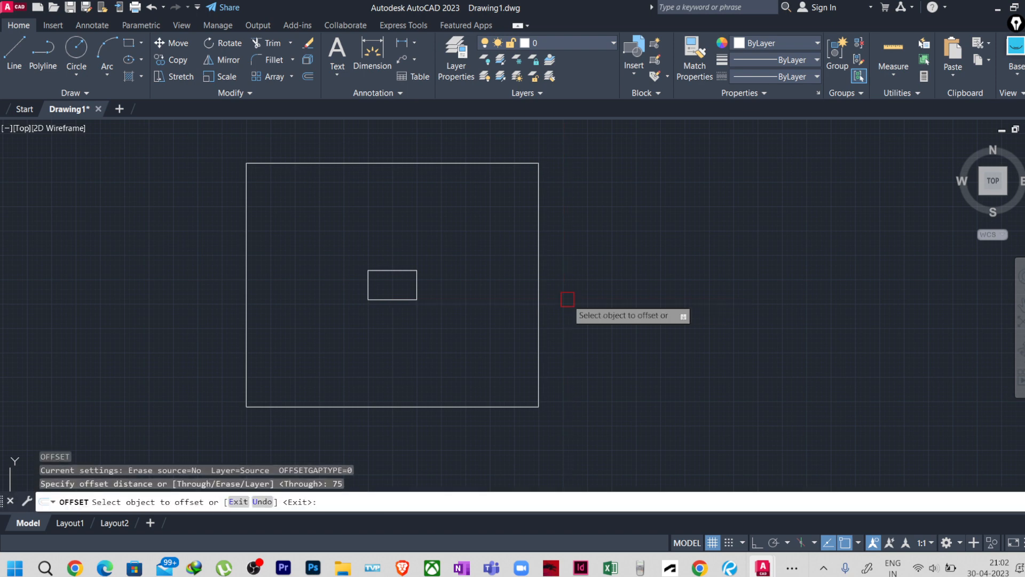
click(538, 315)
click(622, 329)
key(Escape)
key(Escape)
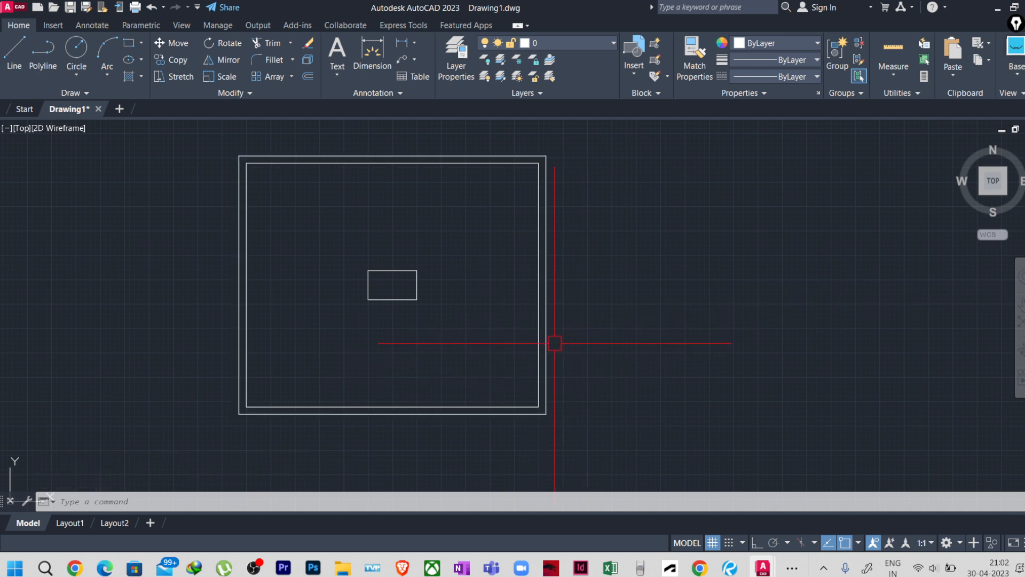
click(547, 345)
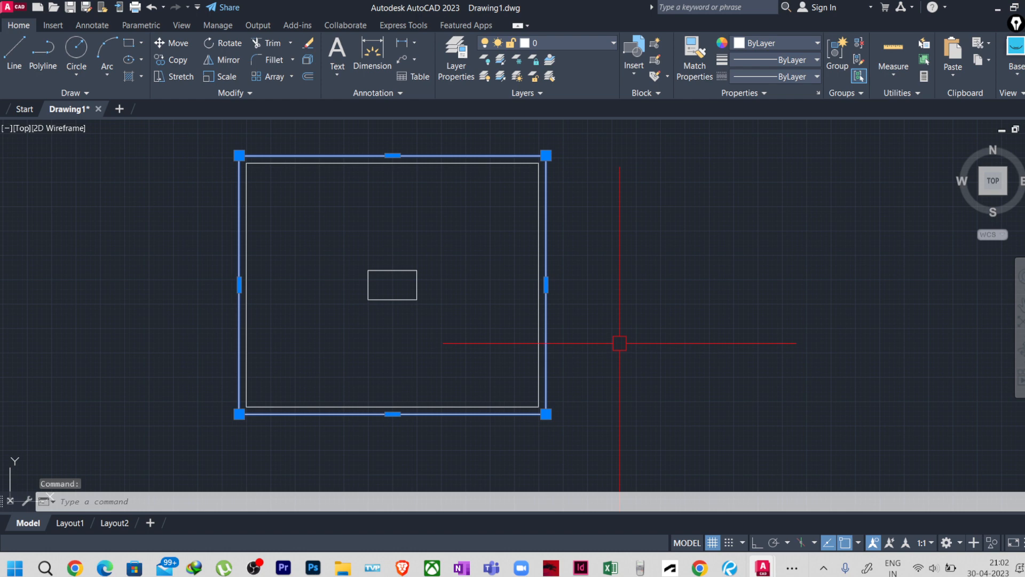
key(Delete)
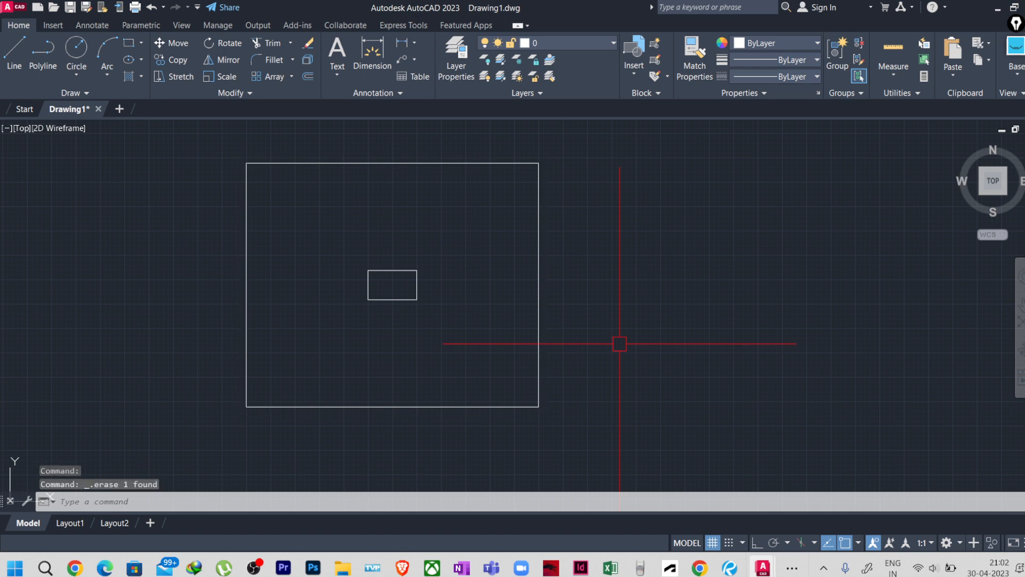
Step: Open the layer properties manager and create a new layer named RCC
mouse_move(592, 346)
middle_down()
mouse_move(605, 351)
mouse_move(569, 344)
middle_up()
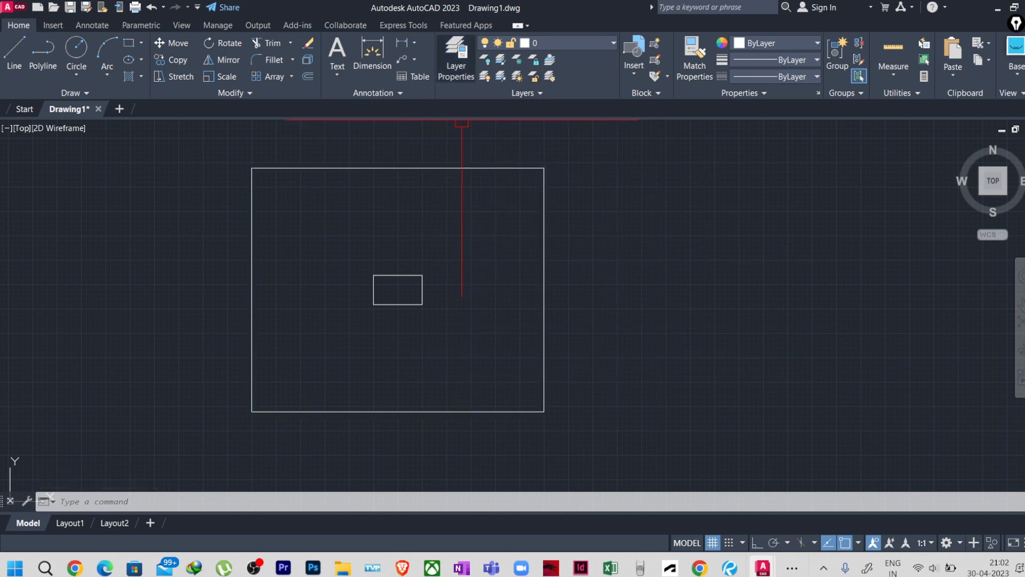
click(455, 57)
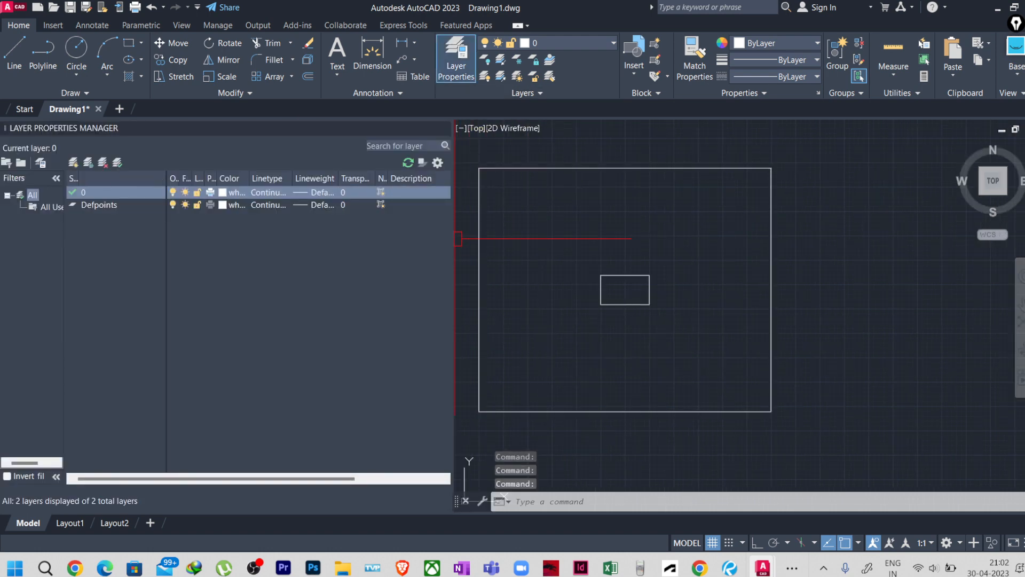
click(74, 162)
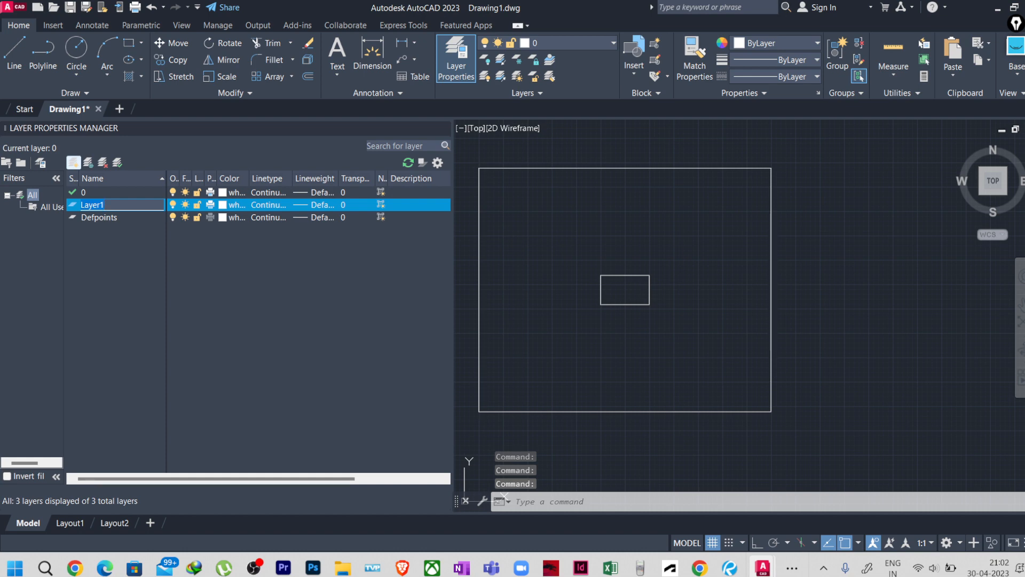
text(RCC)
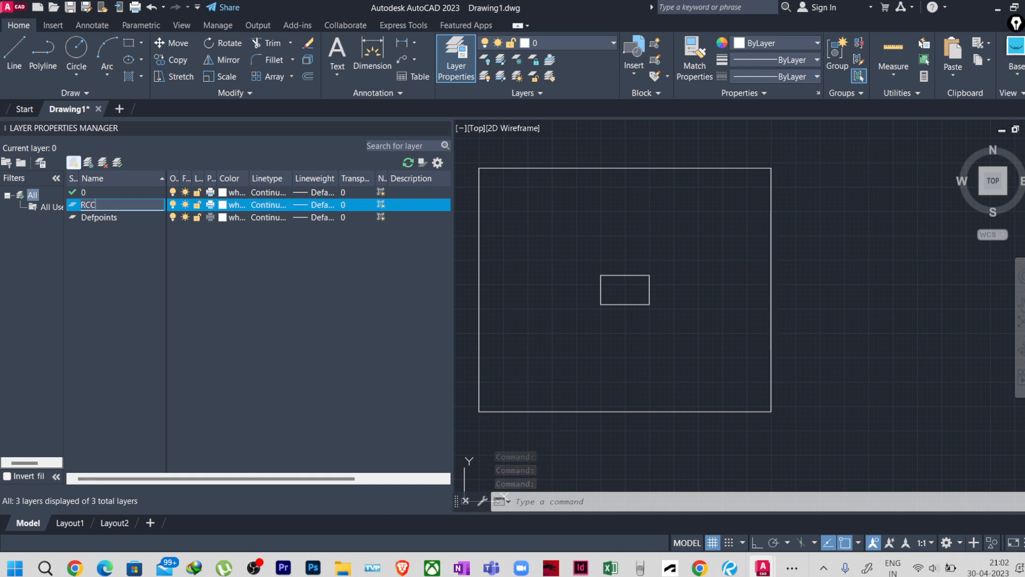
key(Return)
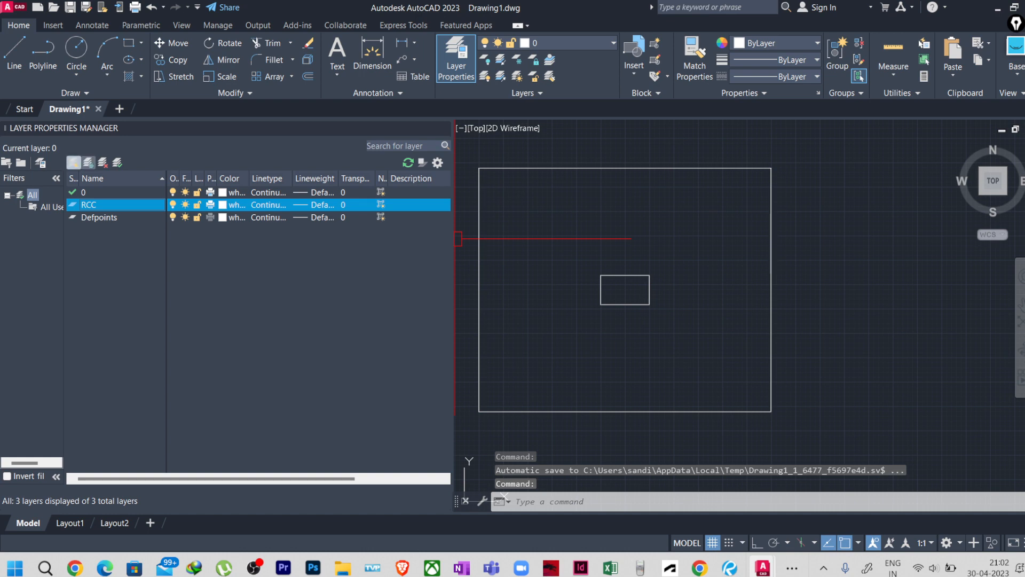
Step: Add a new layer below RCC and name it LONG_REBAR
click(73, 162)
click(123, 205)
click(102, 217)
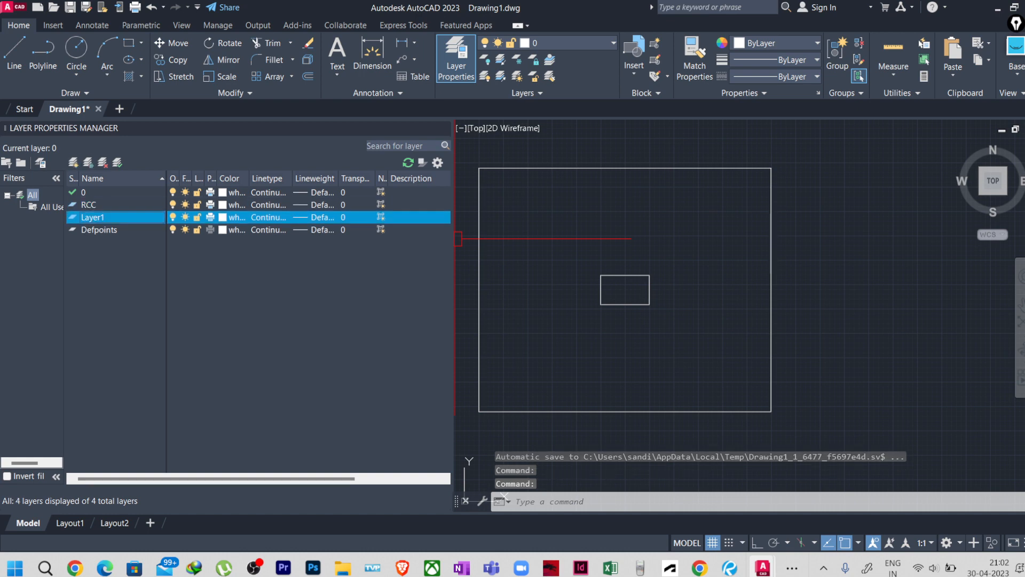
click(101, 217)
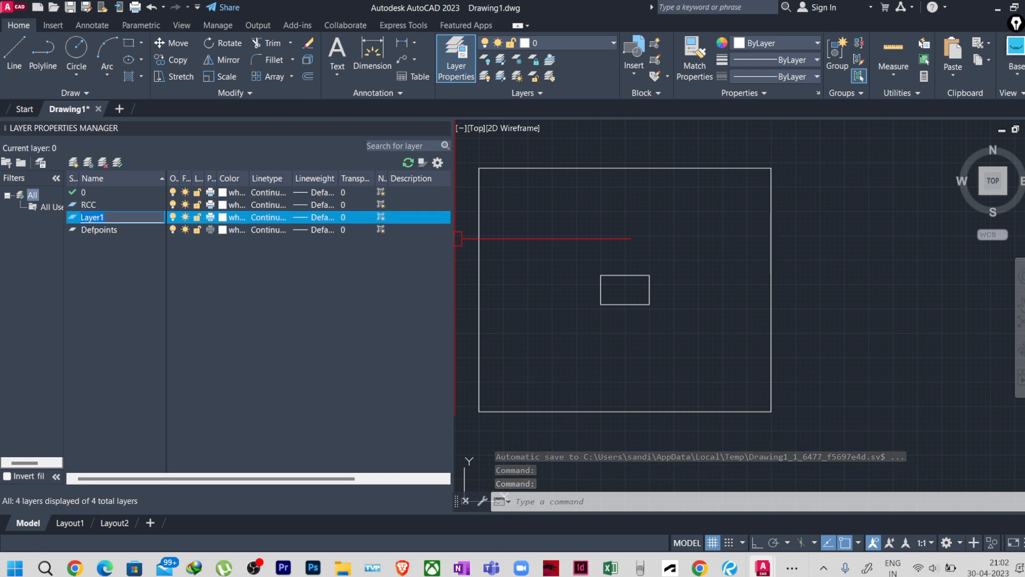
text(LONG_REBAR)
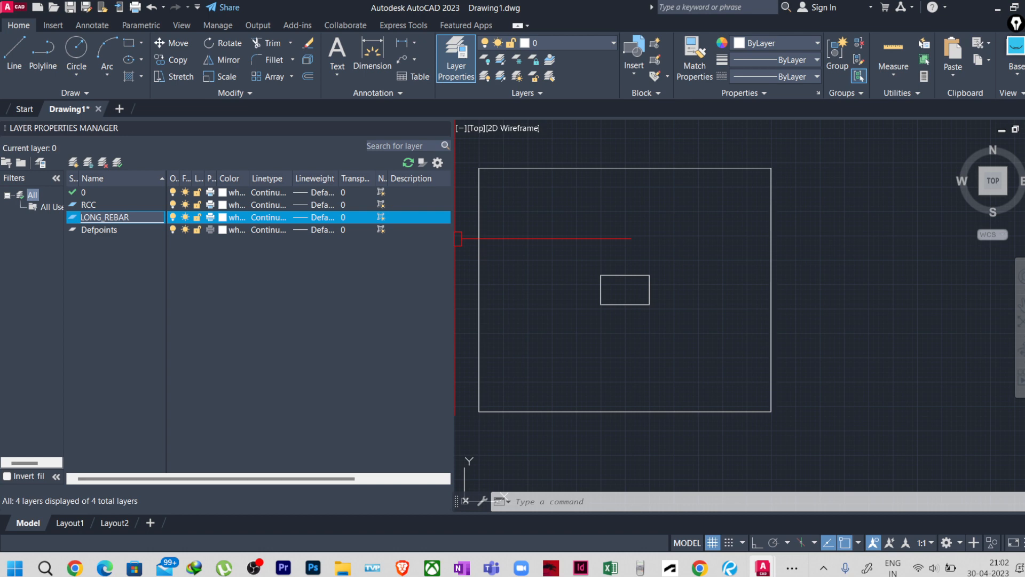
key(Return)
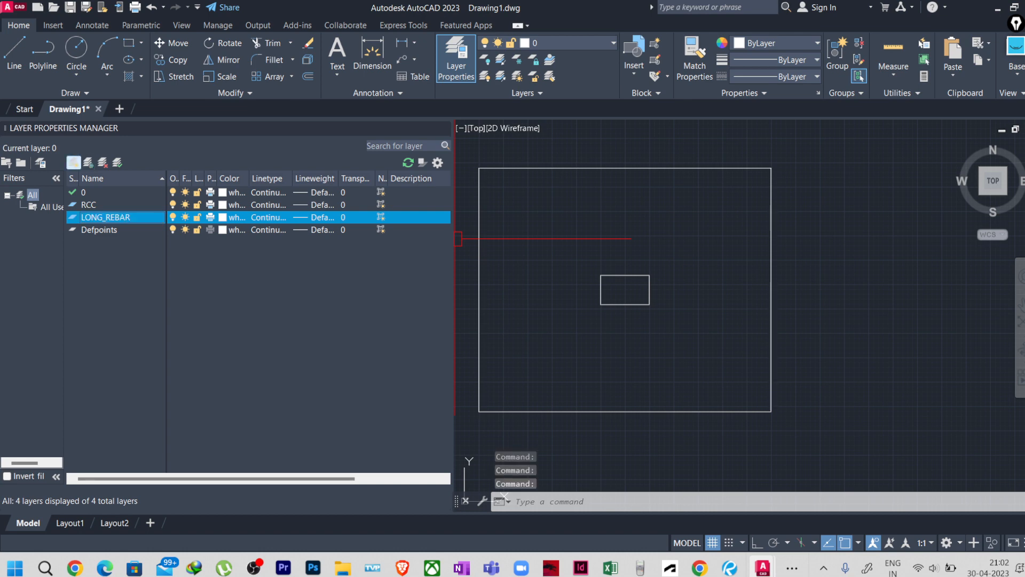
Step: Add another new layer to the list and name it SEC_REBAR
click(74, 163)
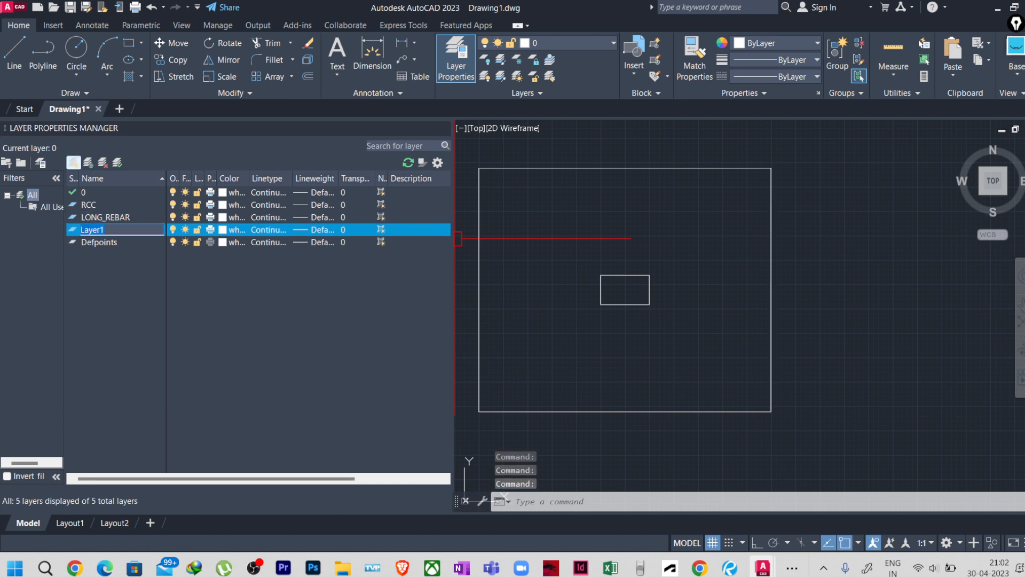
text(SEC_)
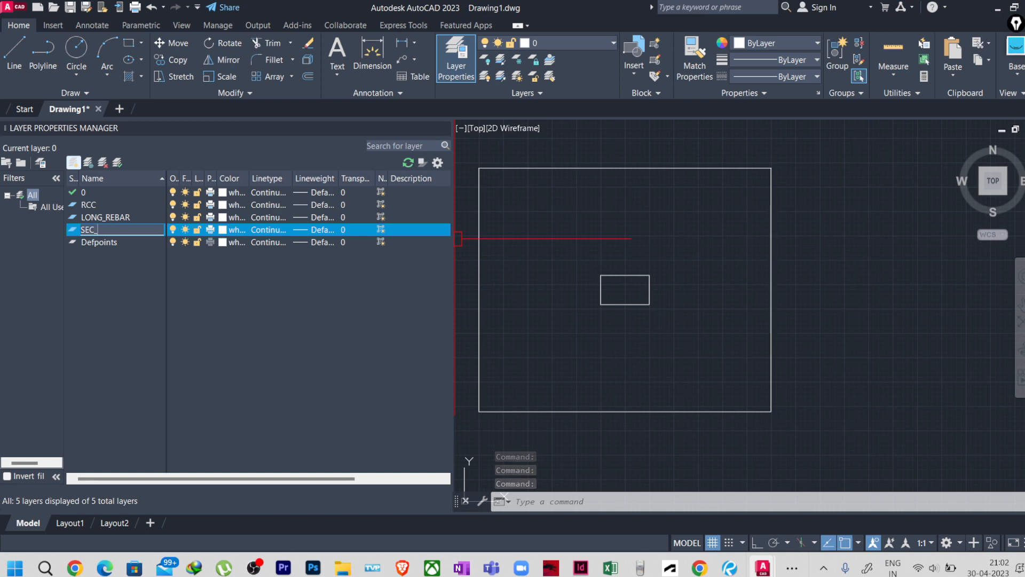
text(REBAR)
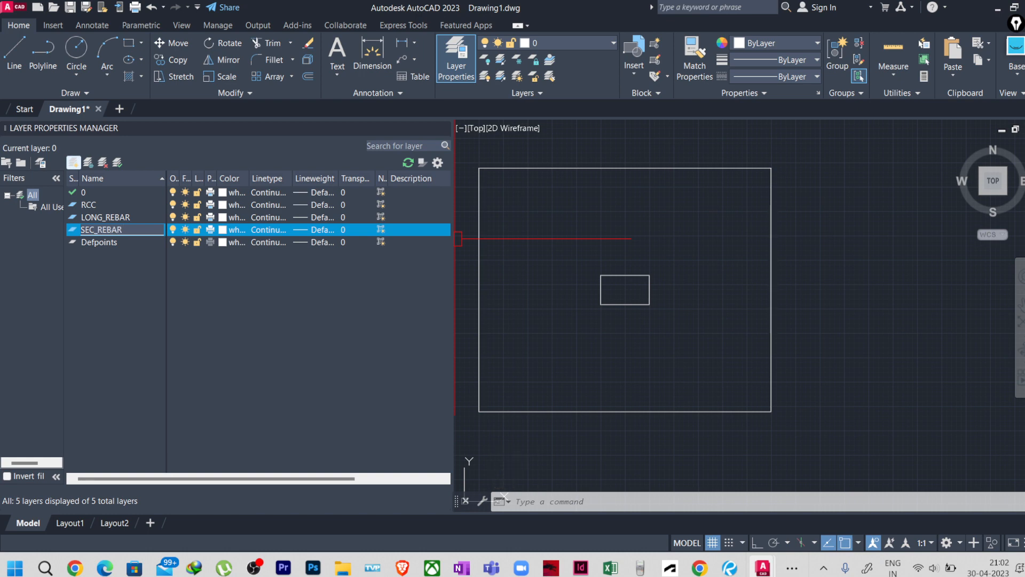
key(Return)
Step: Create two more layers for annotation, named TEXT and DIM
click(74, 162)
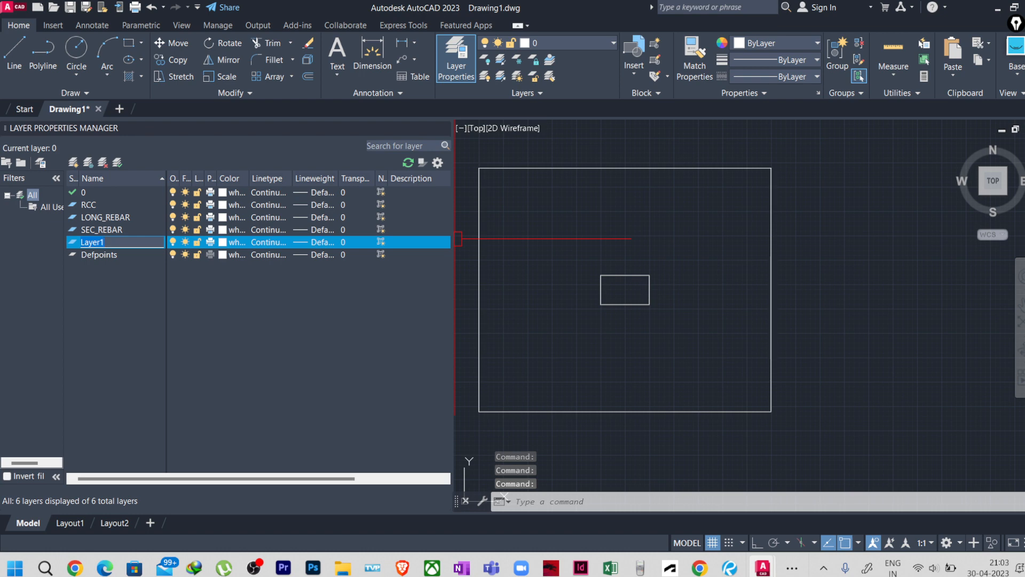
text(TEXT)
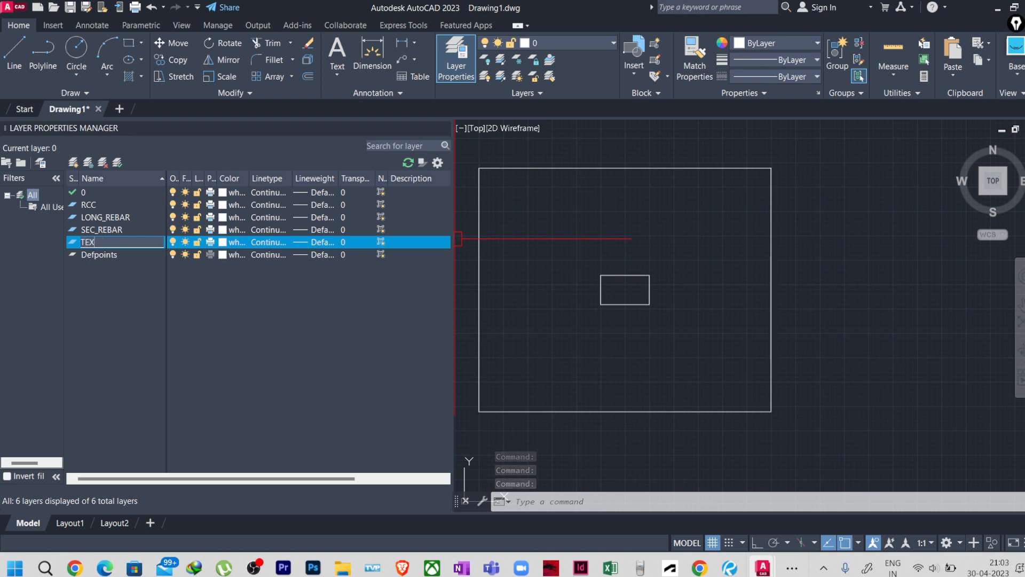
key(Return)
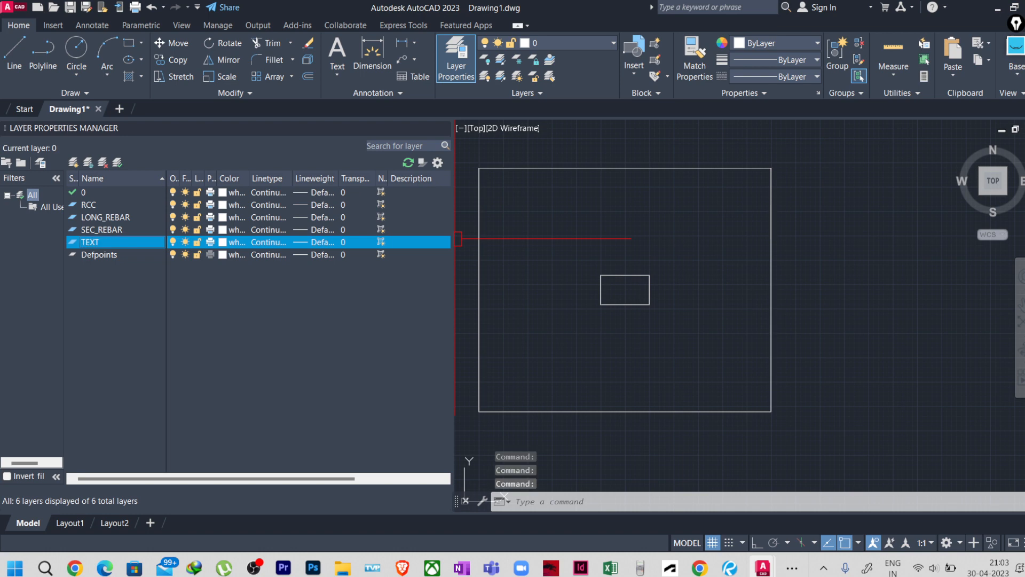
click(74, 163)
text(DIME)
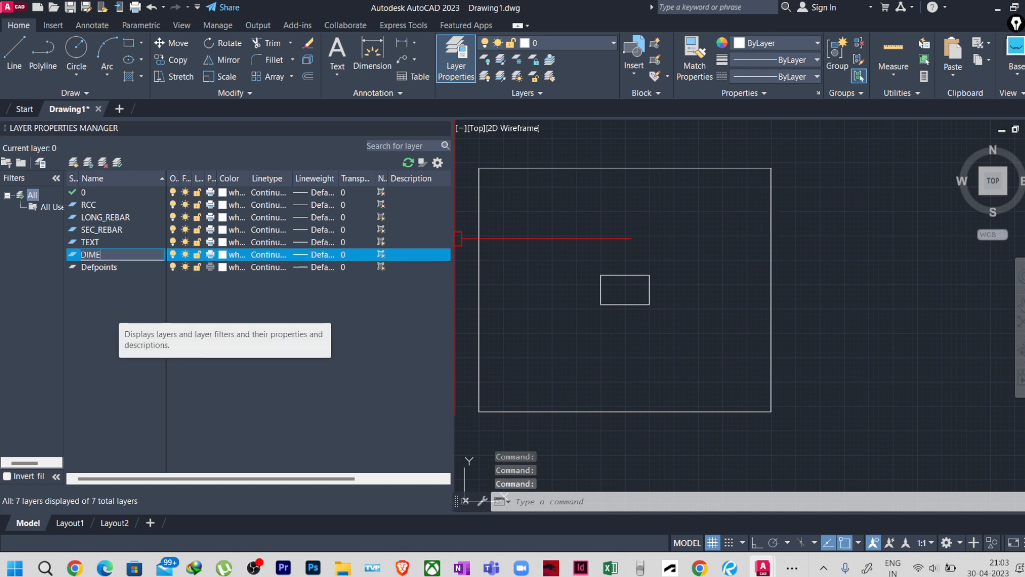
key(BackSpace)
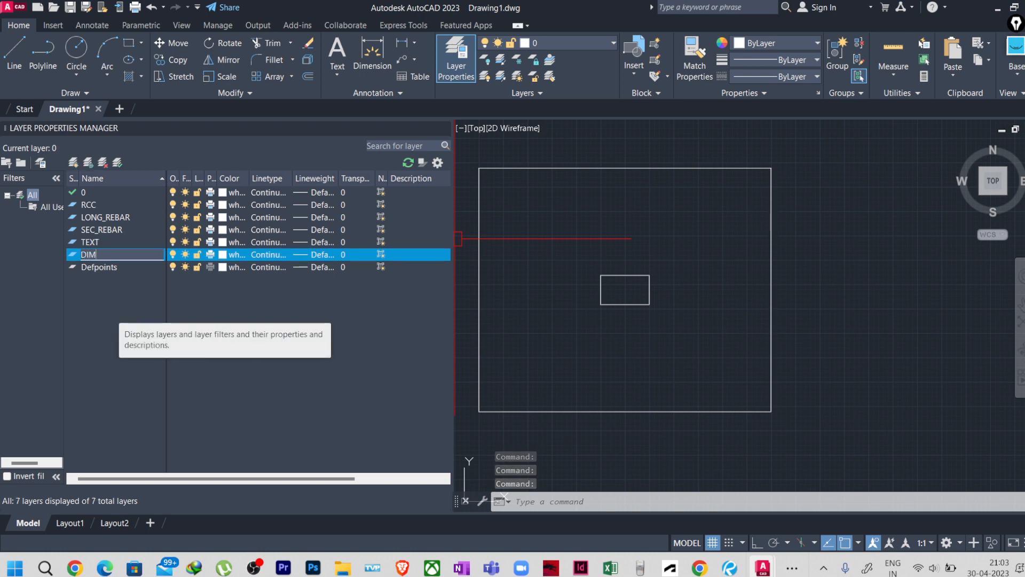
key(Return)
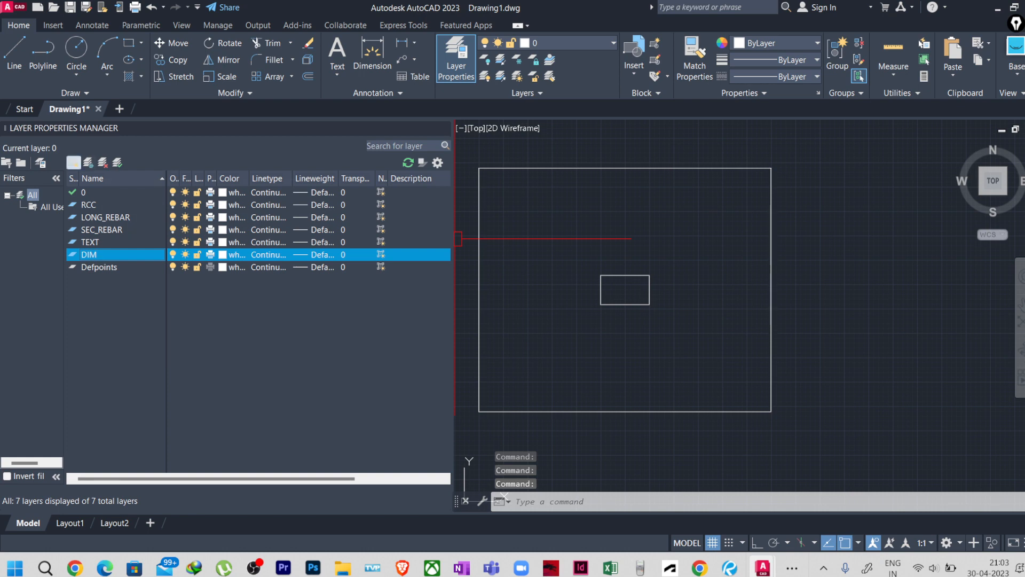
Step: Create a hatch layer named RCC_HATCH and a column layer named COL
click(73, 162)
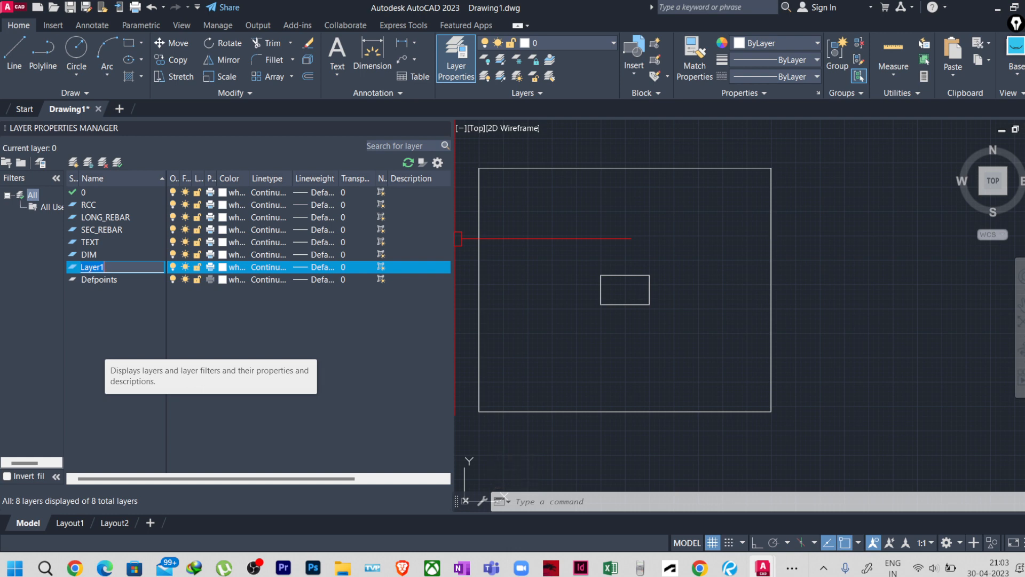
text(RCC_HATCH)
key(Return)
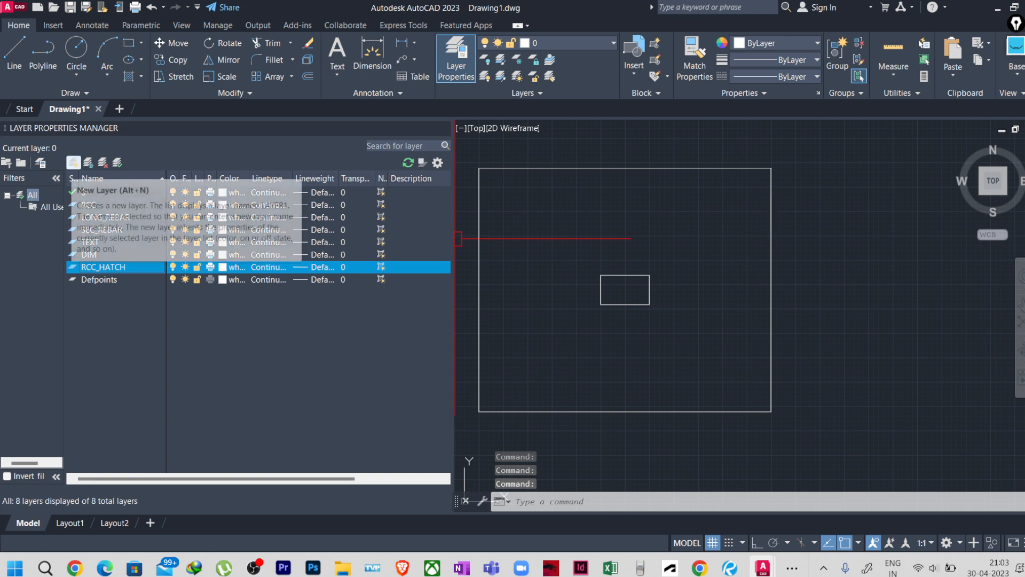
click(74, 162)
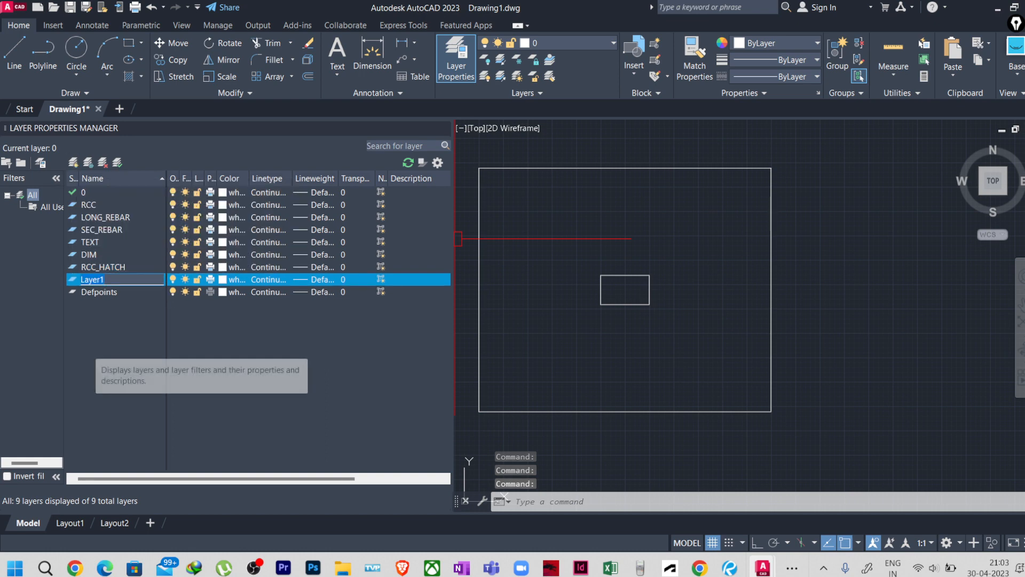
text(COL)
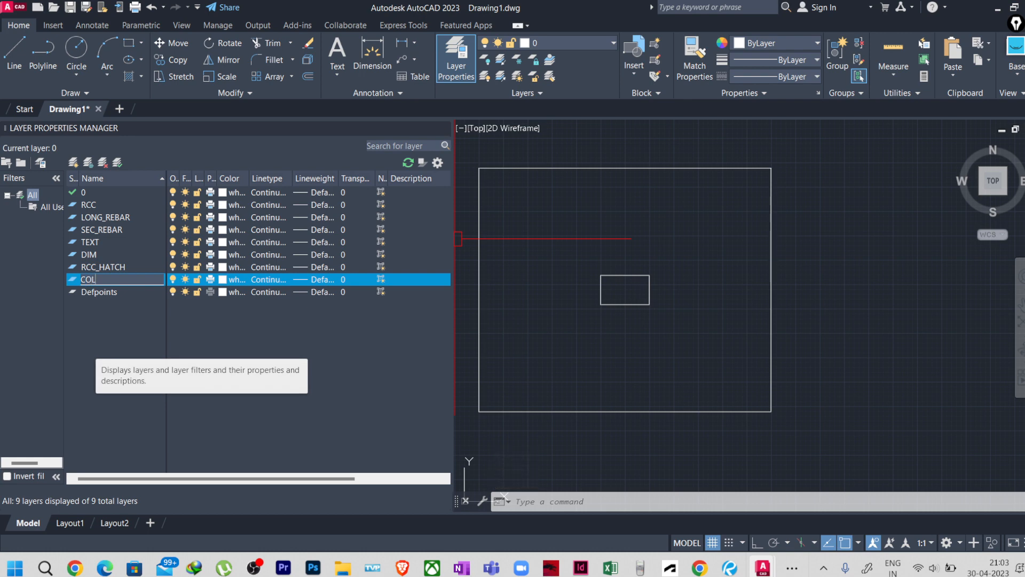
key(Return)
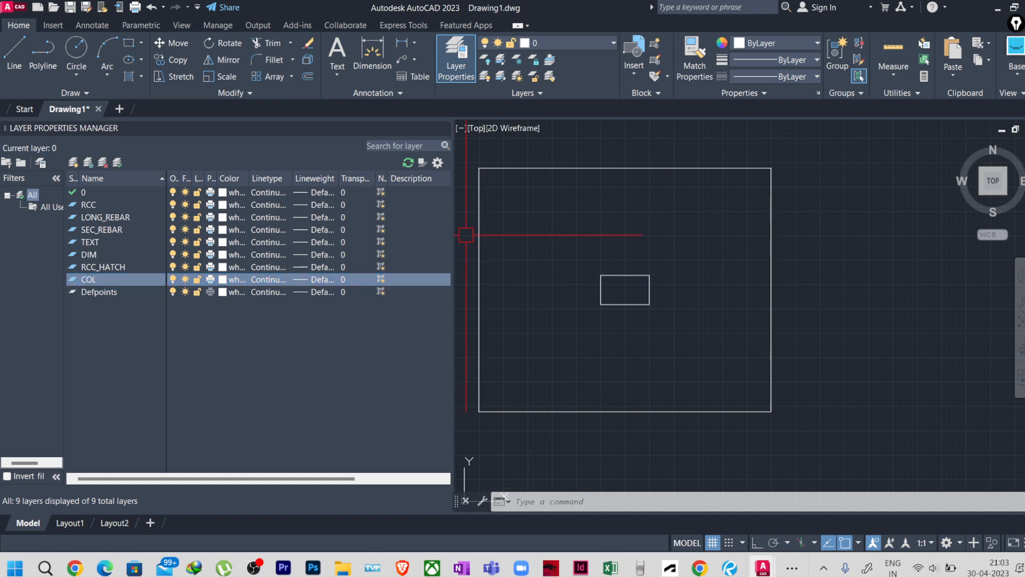
Step: Give the LONG_REBAR layer yellow index color 50 and a lineweight of 0.30 mm
click(105, 217)
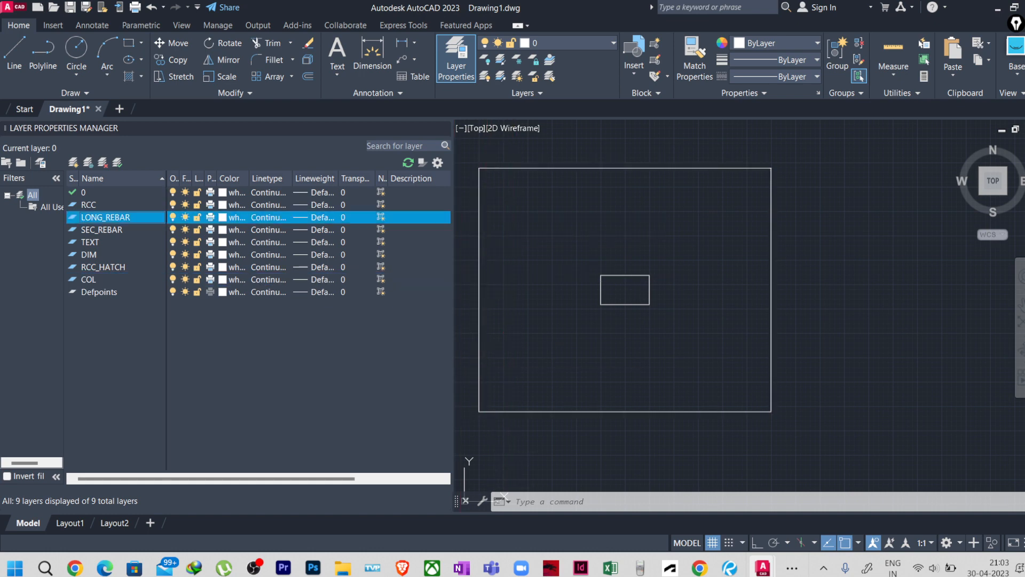
click(233, 217)
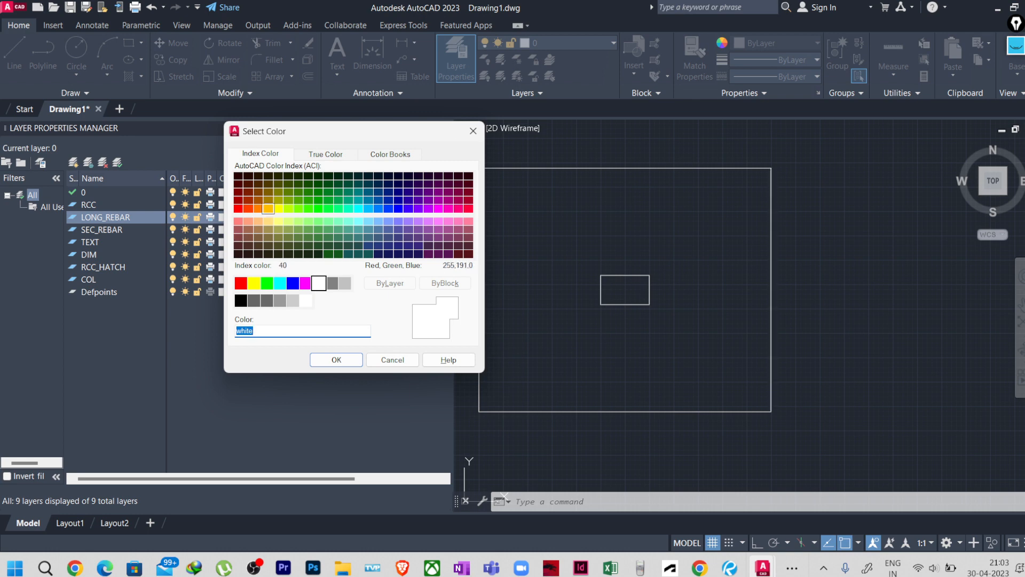
click(278, 208)
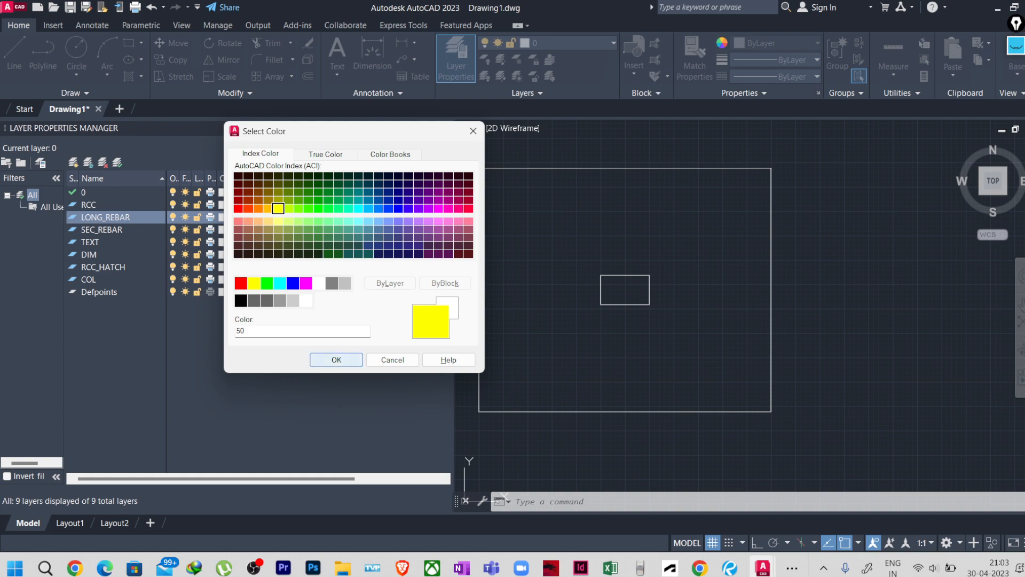
click(337, 359)
click(317, 217)
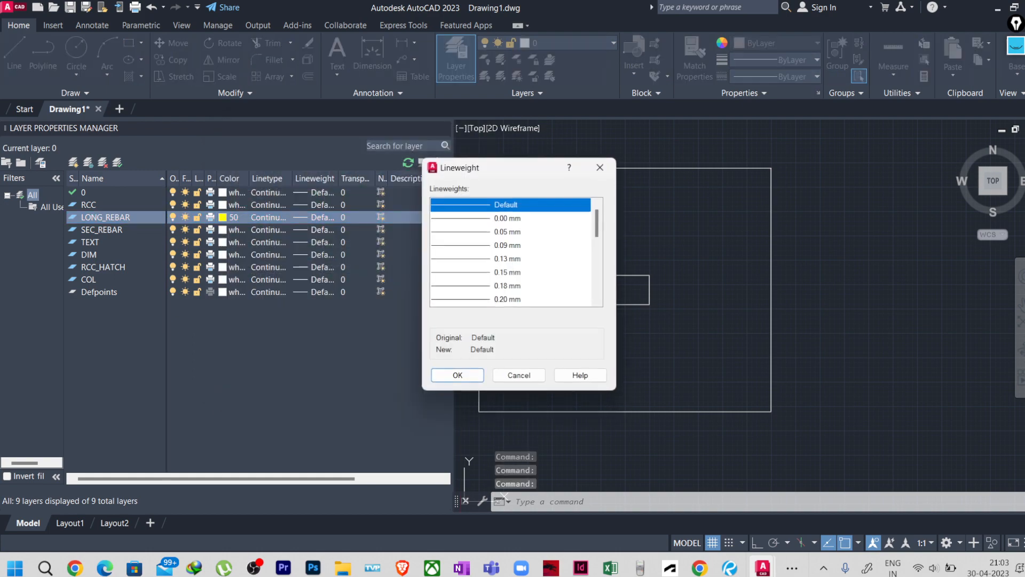
scroll(512, 251, down, 1)
click(507, 286)
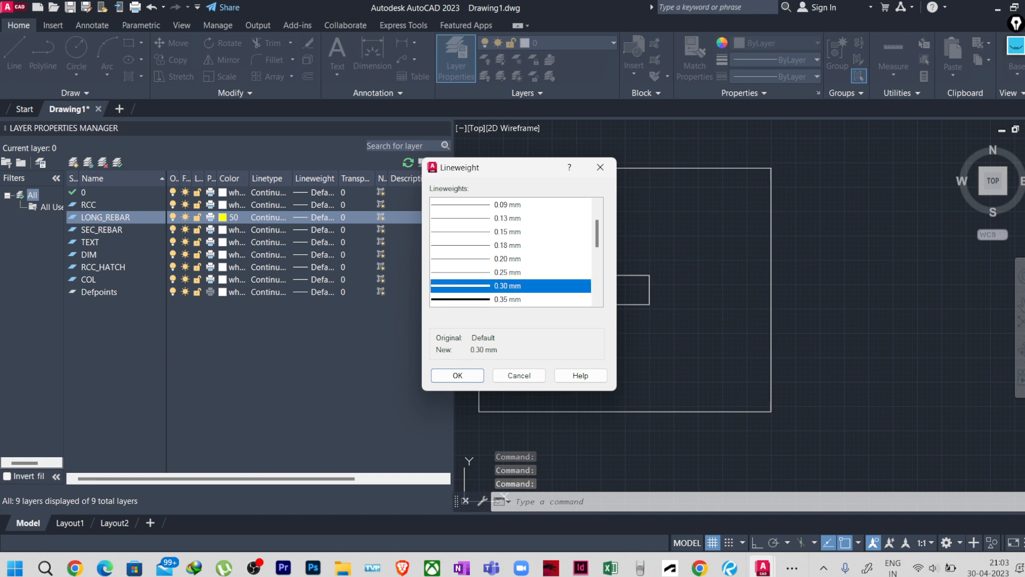
click(457, 375)
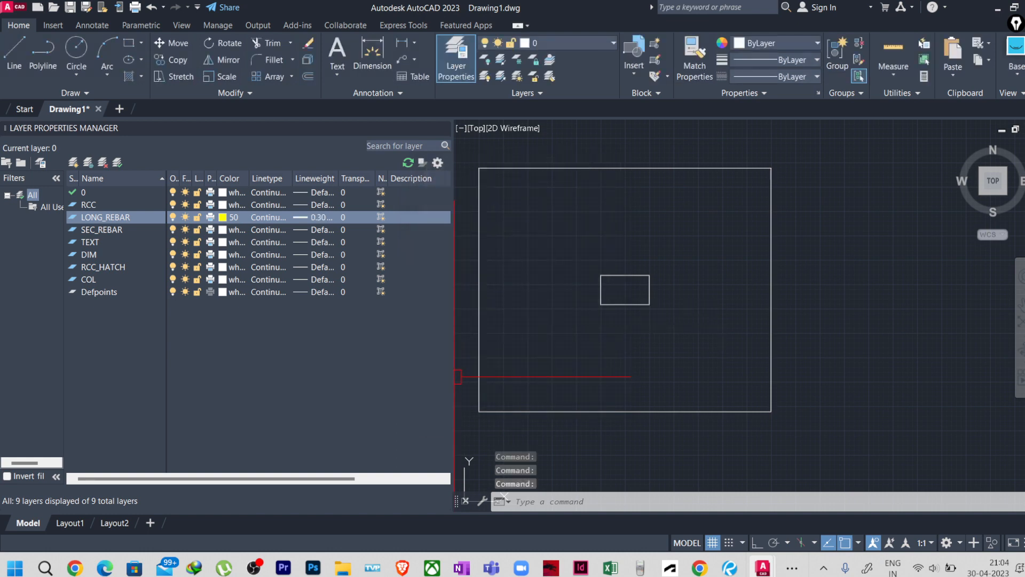
Step: Set the SEC_REBAR layer's color to yellow, index color 50
click(223, 230)
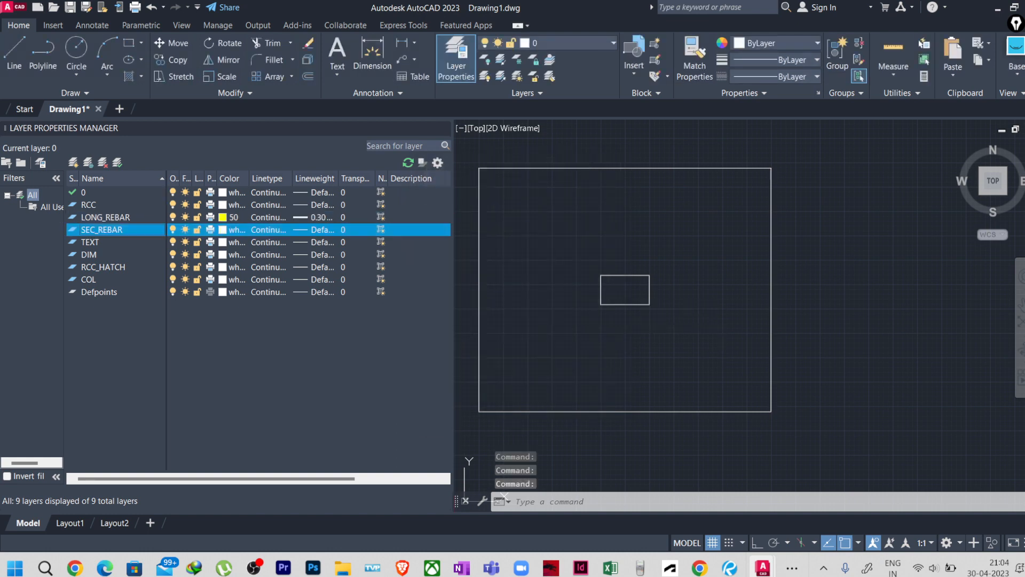
click(229, 229)
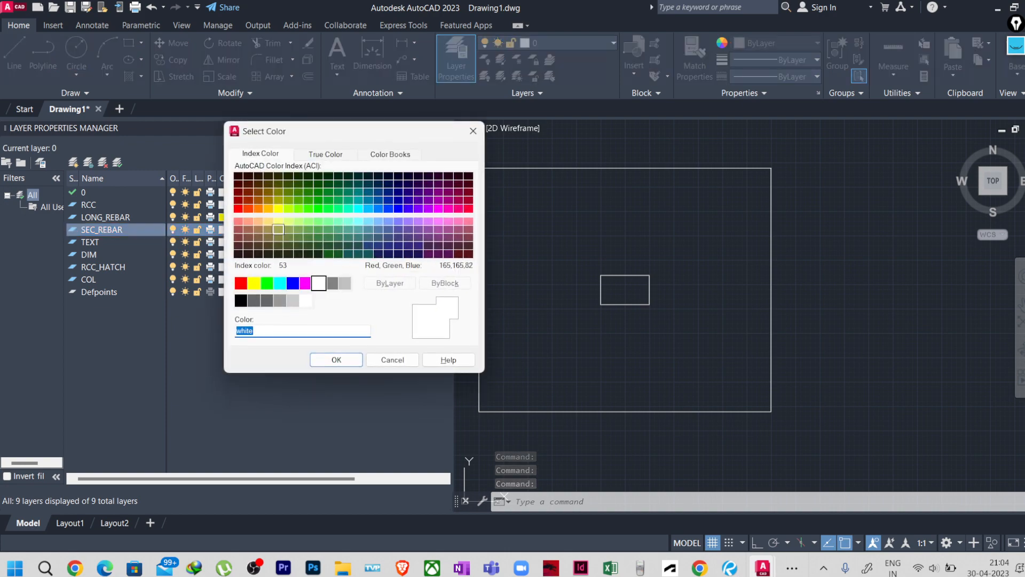
click(278, 208)
click(336, 359)
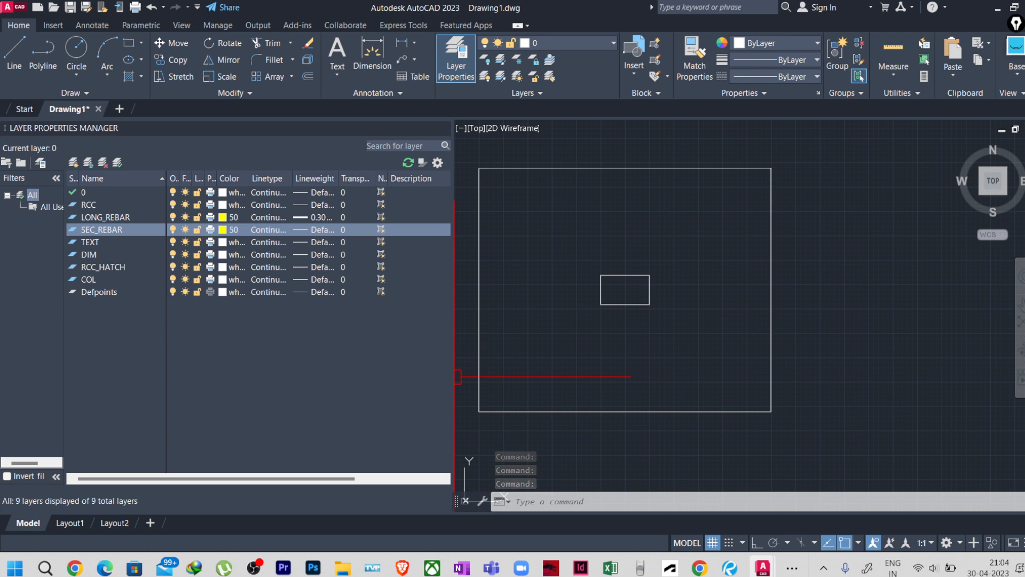
Step: Set the TEXT layer's color to index color 120
click(90, 242)
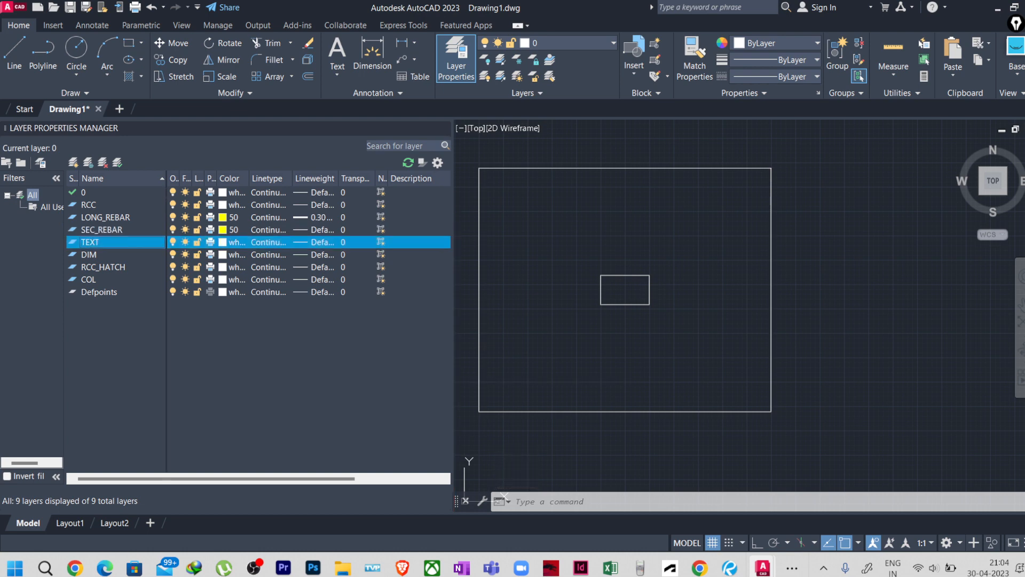
click(223, 242)
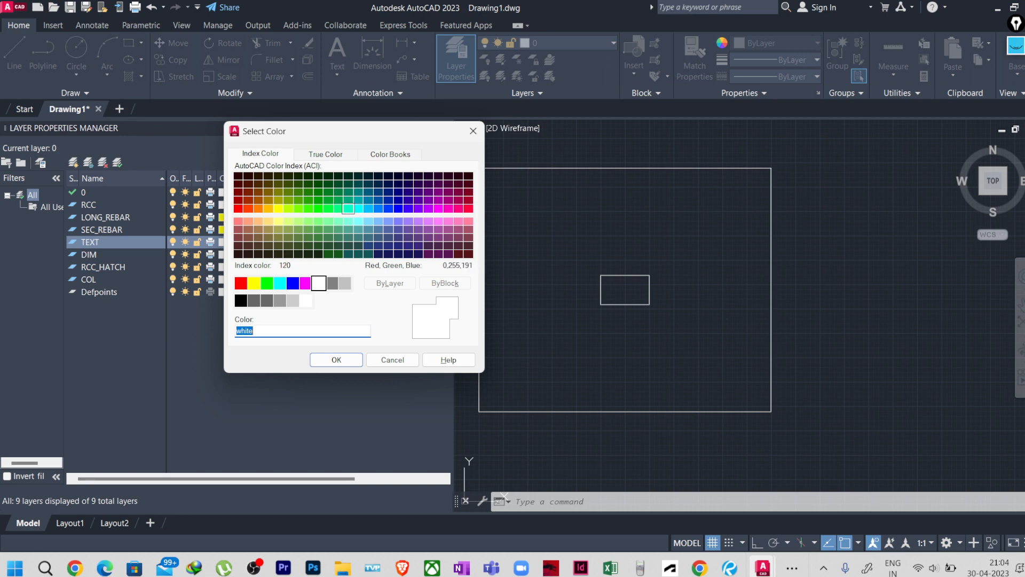
click(348, 209)
click(336, 360)
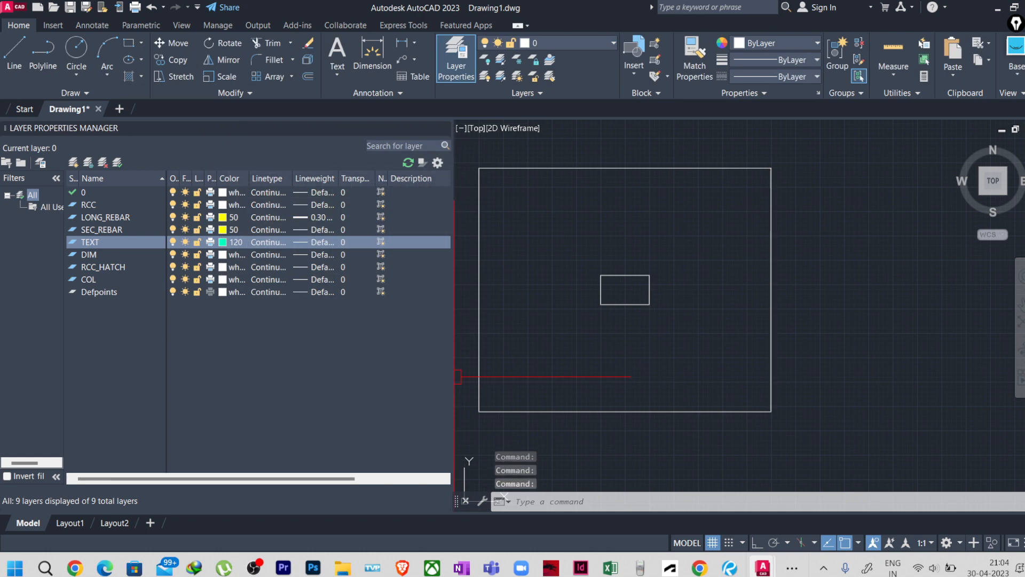
Step: Close the layer manager and assign both the footing and column rectangles to the RCC layer
key(Down)
key(Down)
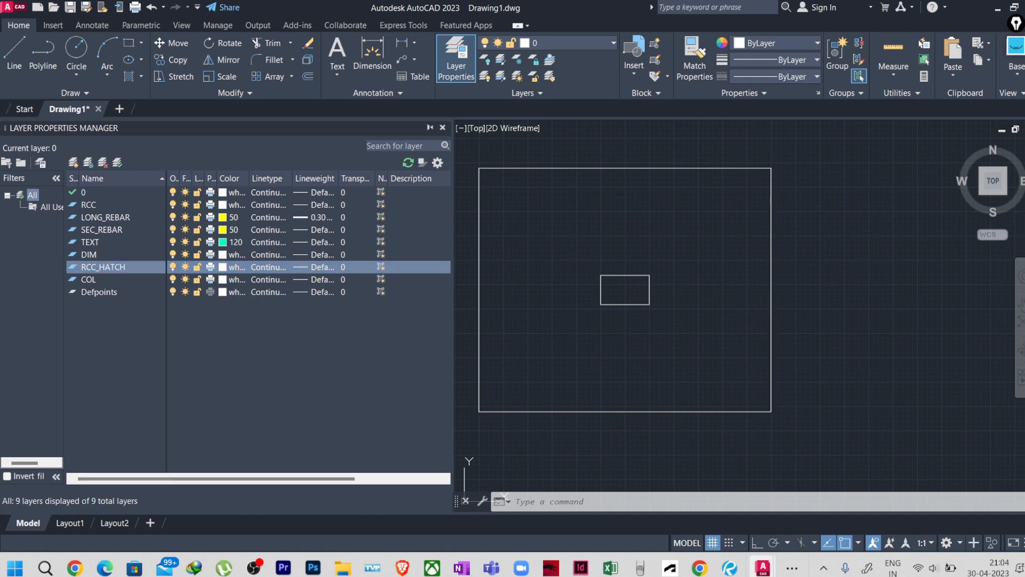
click(443, 127)
click(623, 223)
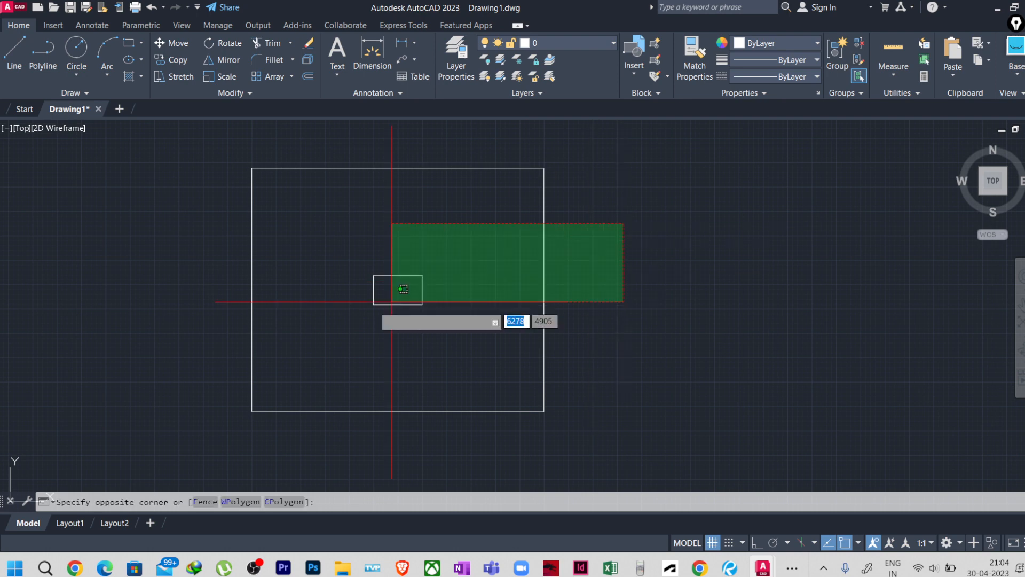
click(155, 347)
click(571, 43)
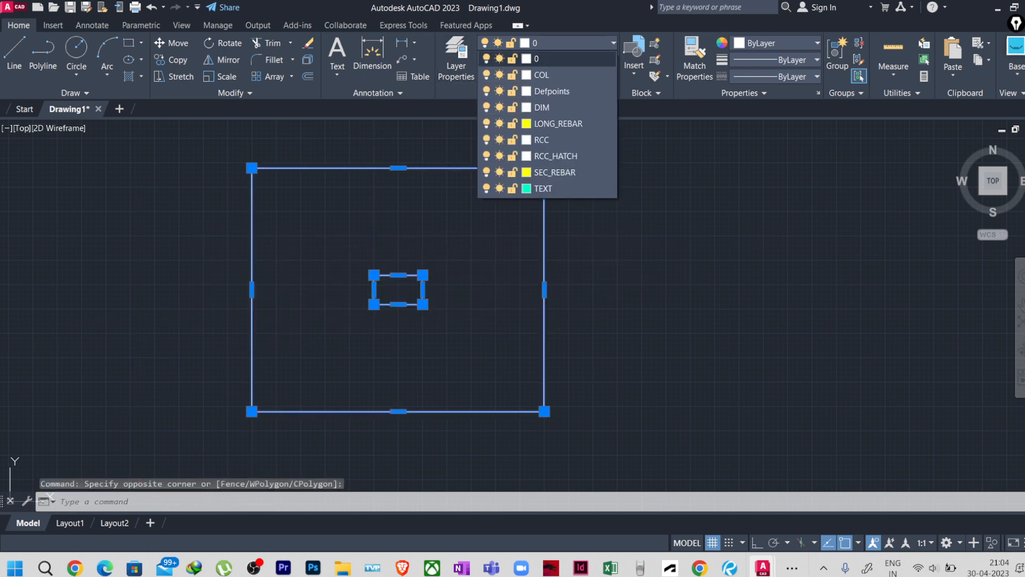
click(539, 139)
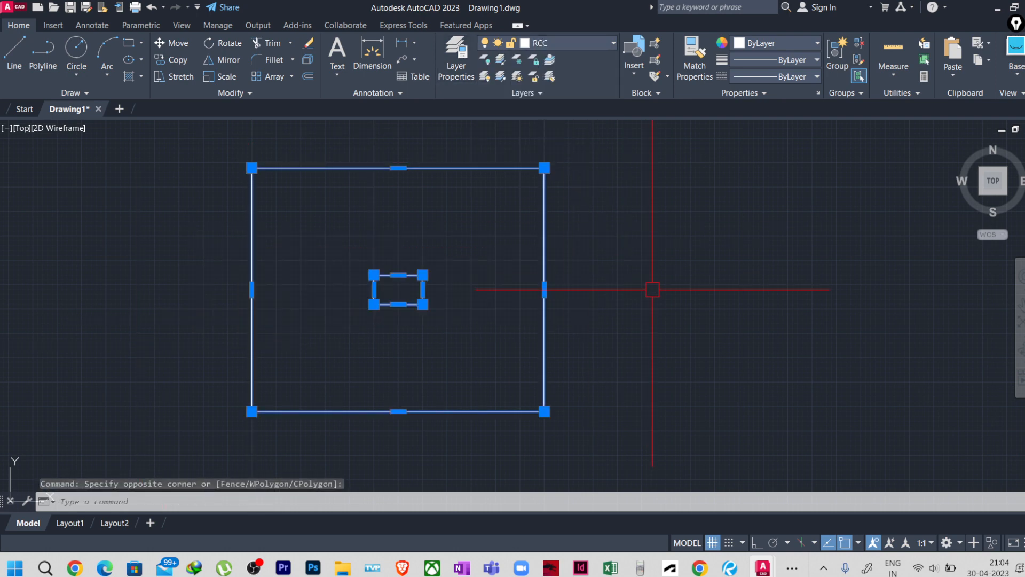
key(Escape)
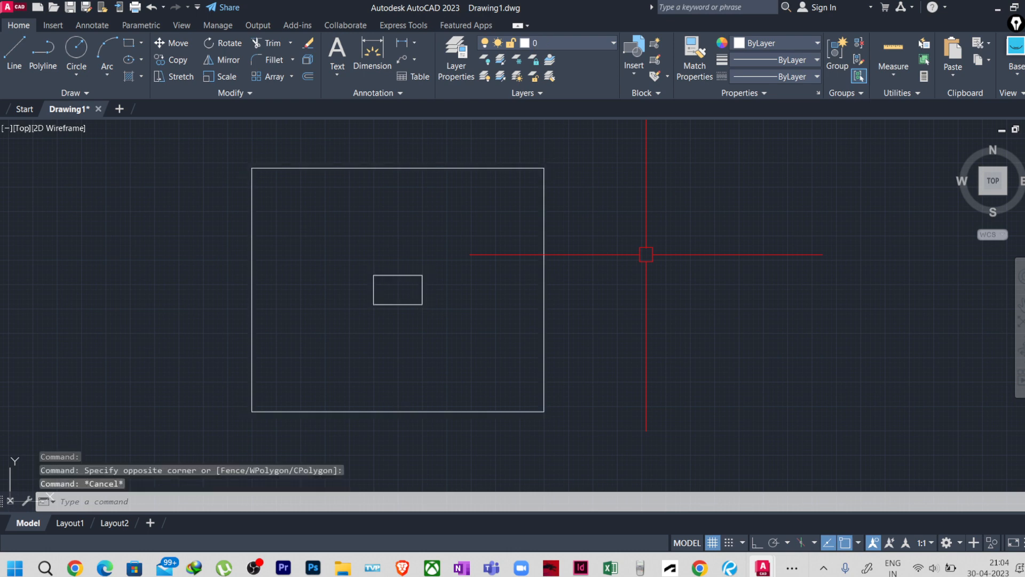
middle_drag(590, 255, 620, 254)
click(574, 265)
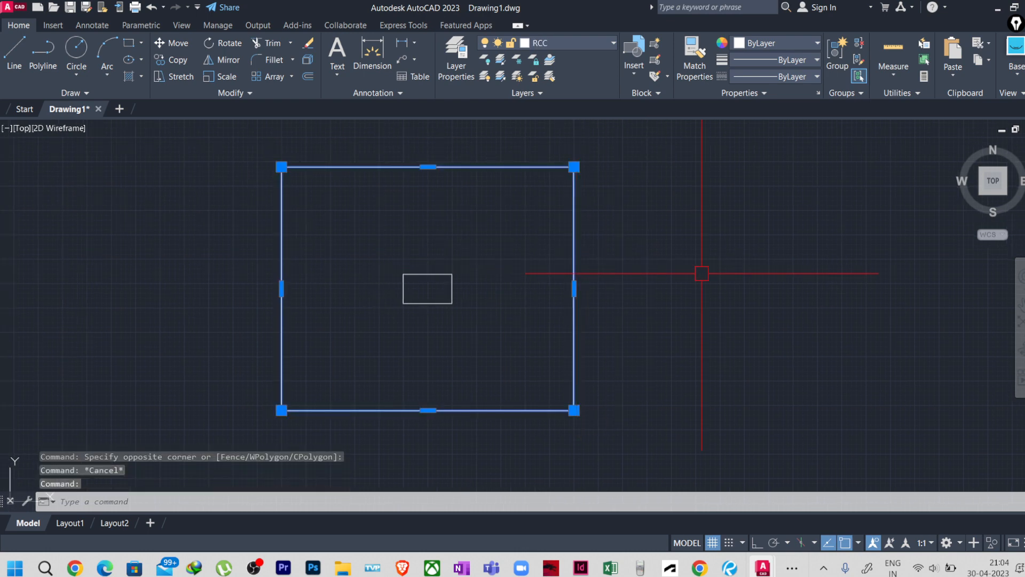
key(Escape)
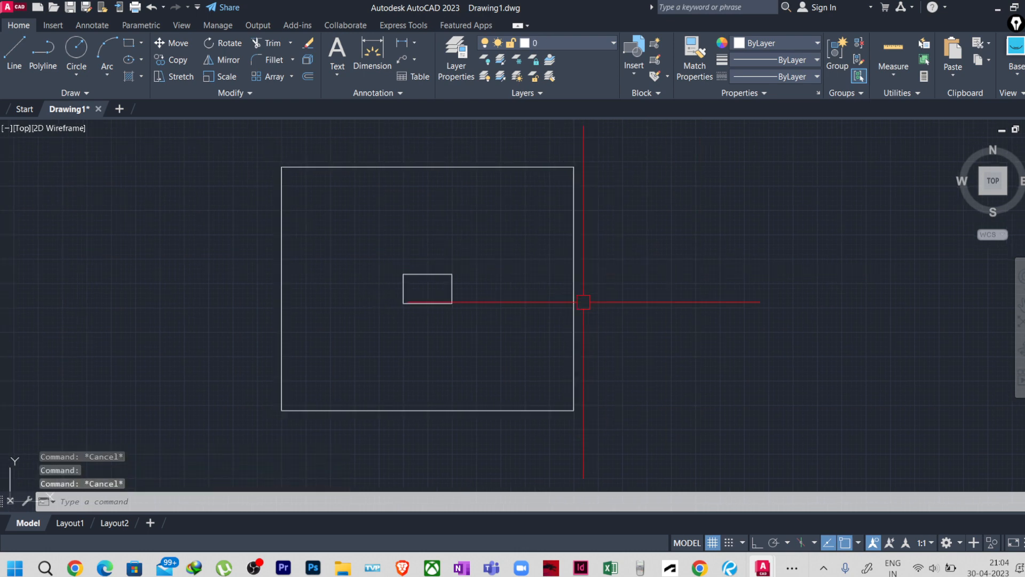
scroll(604, 284, down, 2)
scroll(573, 340, up, 2)
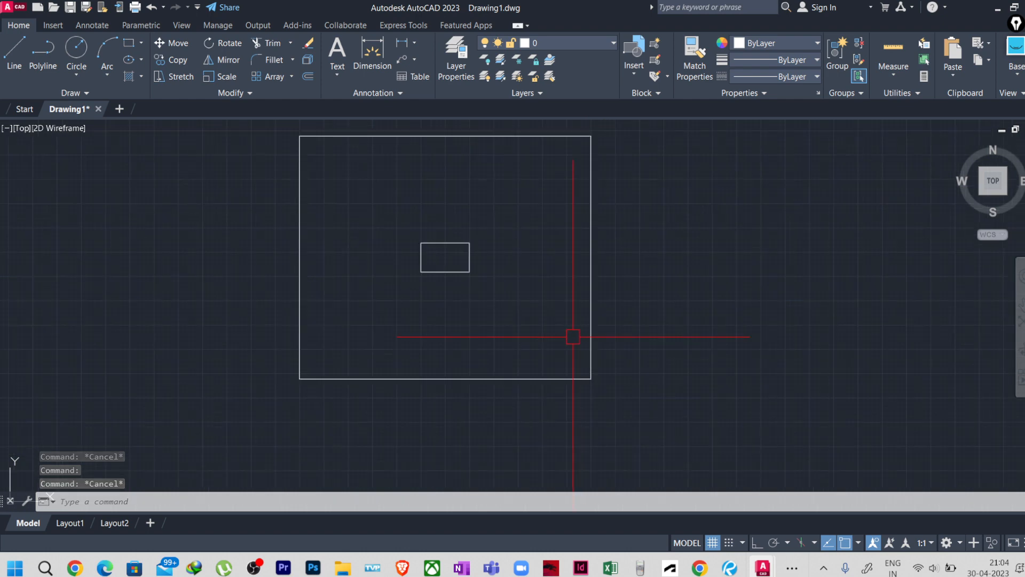
middle_drag(562, 315, 565, 347)
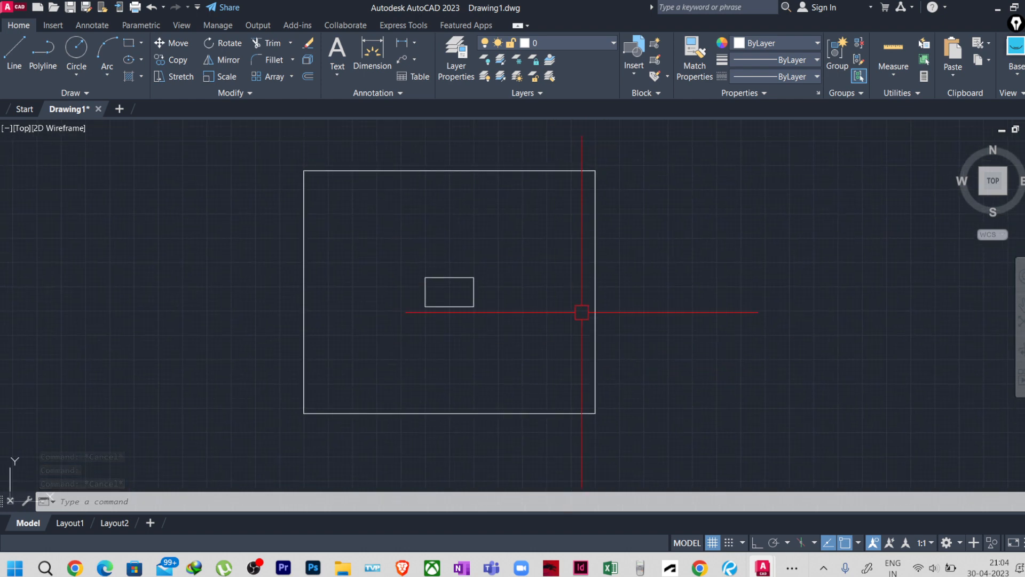
middle_drag(670, 309, 554, 313)
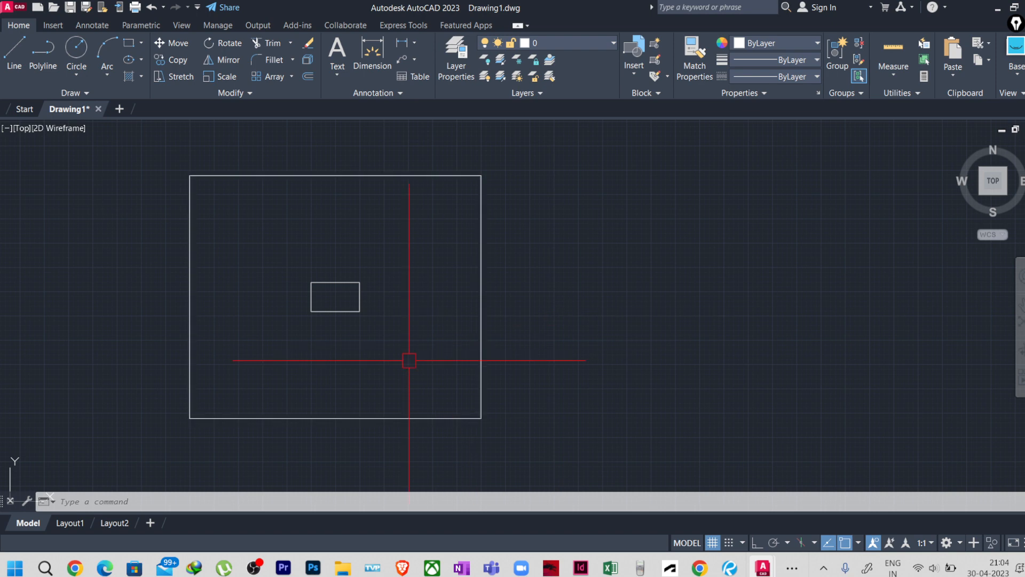
Step: Sketch a freehand rectangular footing section beside the plan with the on-screen annotation pen
click(1015, 23)
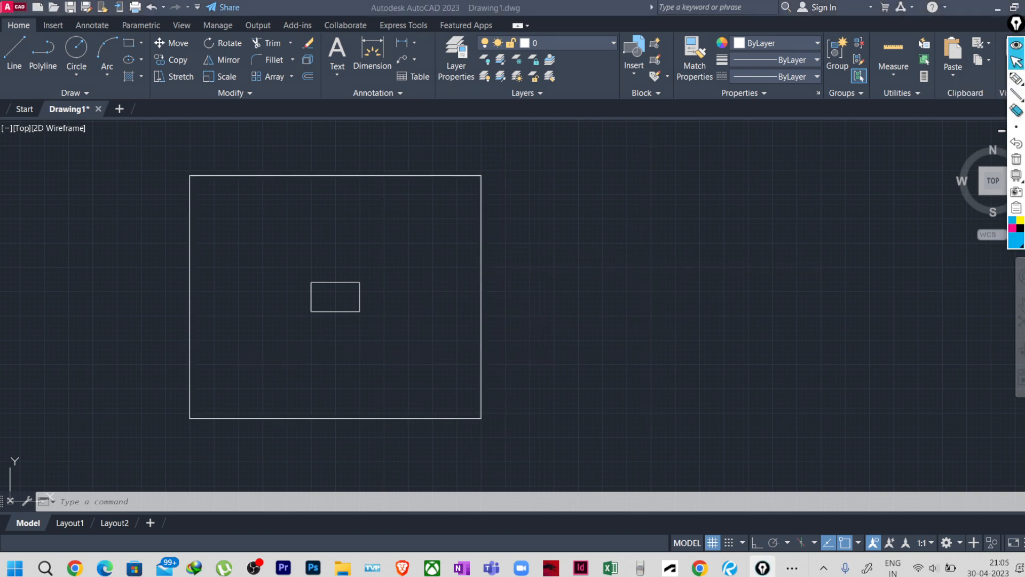
click(1016, 79)
mouse_move(1016, 95)
mouse_move(621, 260)
mouse_down()
mouse_move(623, 345)
mouse_move(860, 248)
mouse_up()
mouse_move(624, 338)
mouse_down()
mouse_move(626, 372)
mouse_move(910, 352)
mouse_up()
mouse_move(856, 249)
mouse_down()
mouse_move(956, 241)
mouse_move(950, 332)
mouse_up()
drag(891, 359, 945, 353)
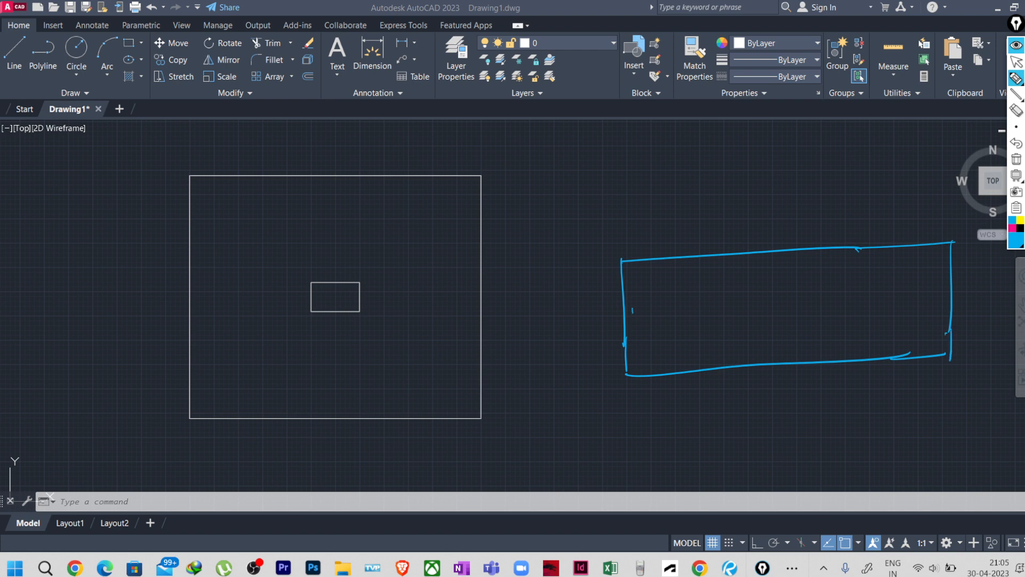
Step: Sketch bottom and top bars with bent ends inside the freehand section, plus small circles for the cross bars
mouse_move(632, 311)
mouse_down()
mouse_move(636, 358)
mouse_move(929, 339)
mouse_up()
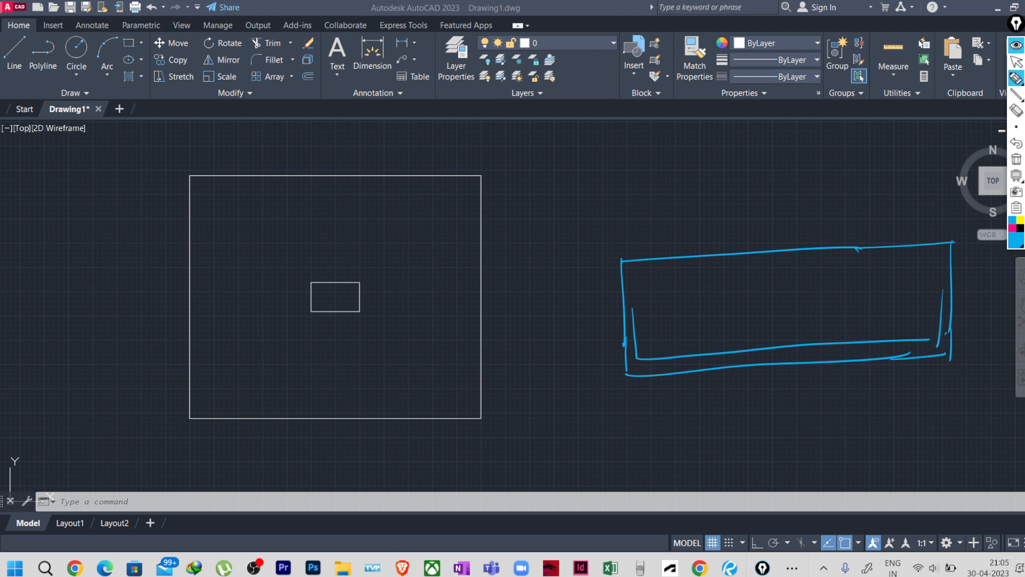
mouse_move(630, 270)
mouse_down()
mouse_move(635, 316)
mouse_move(774, 262)
mouse_move(942, 252)
mouse_move(937, 315)
mouse_up()
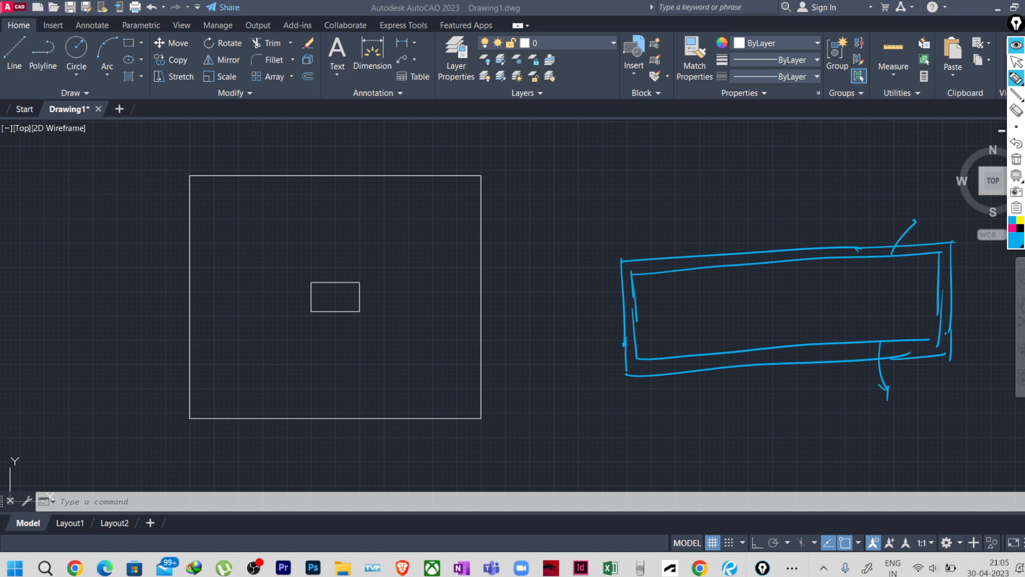
drag(668, 351, 750, 344)
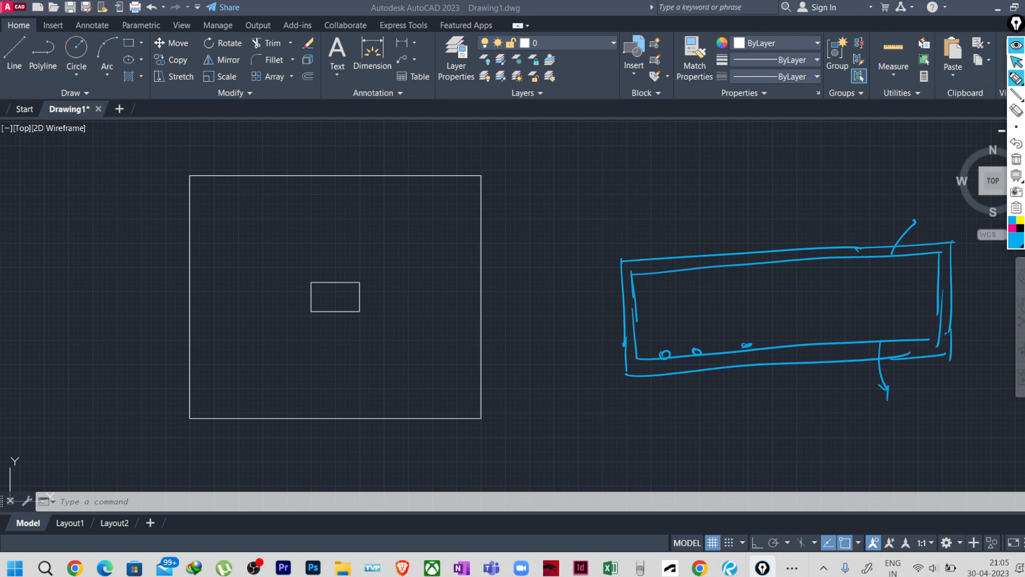
Step: Clear the freehand annotations, close the annotation pen and return to the drawing
click(1016, 159)
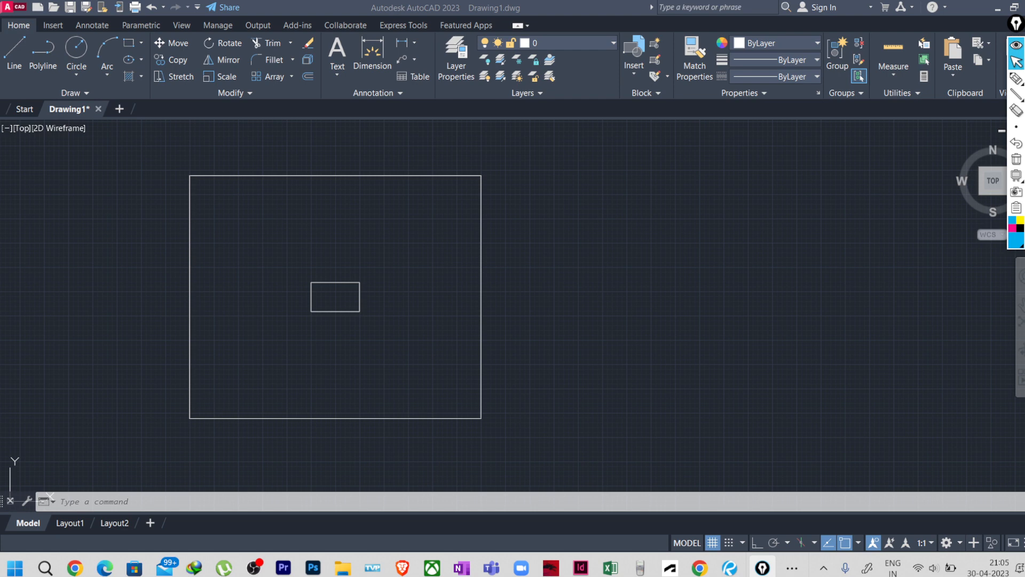
click(1016, 24)
click(537, 276)
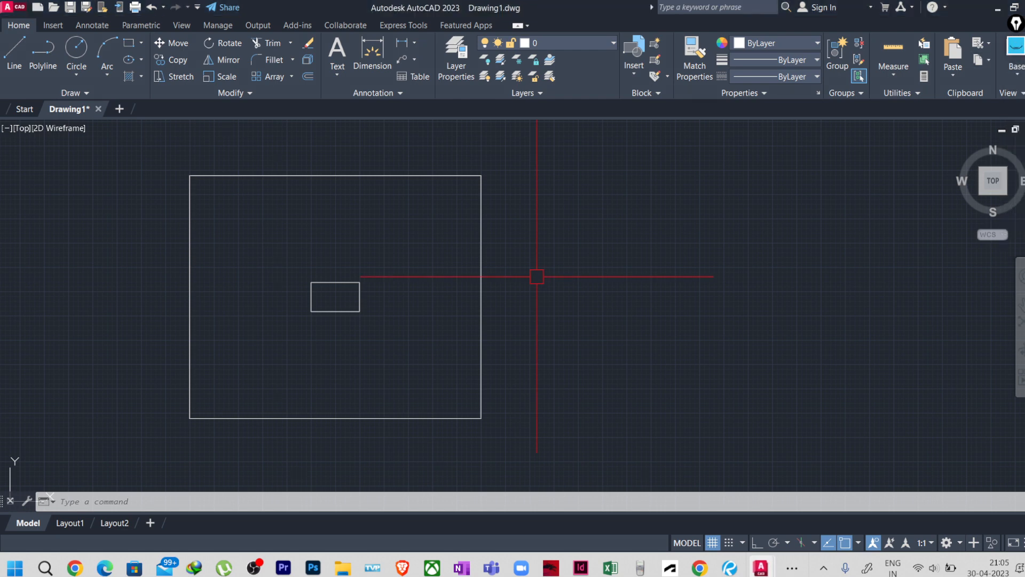
Step: Make LONG_REBAR the current layer and leave the Line command without drawing
text(l)
key(Return)
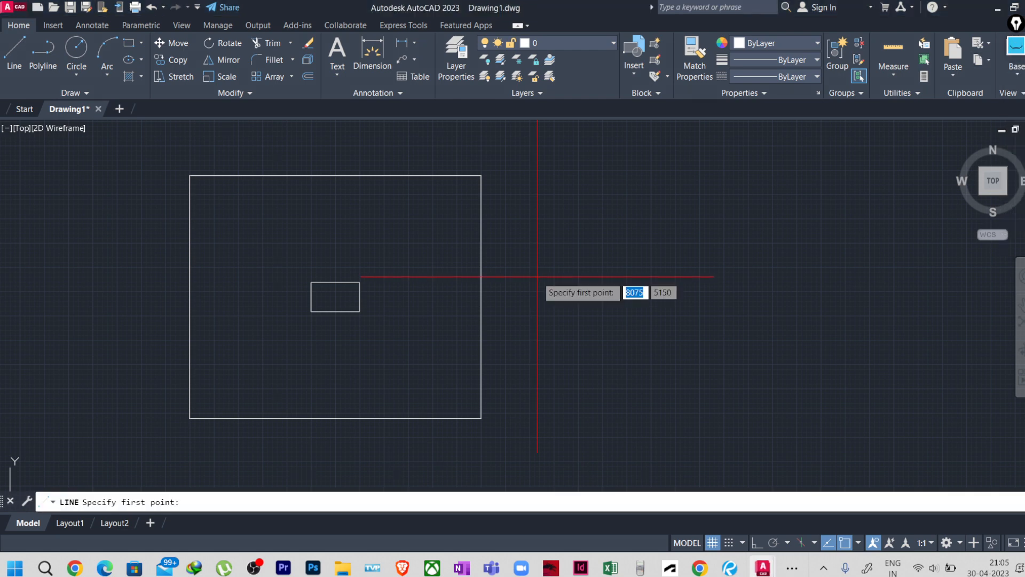
click(563, 43)
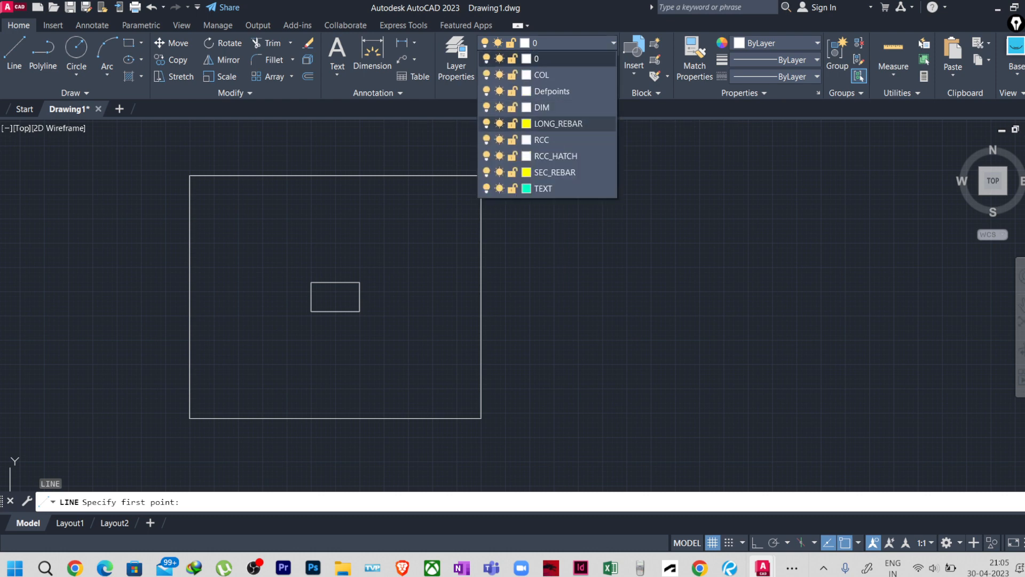
click(558, 123)
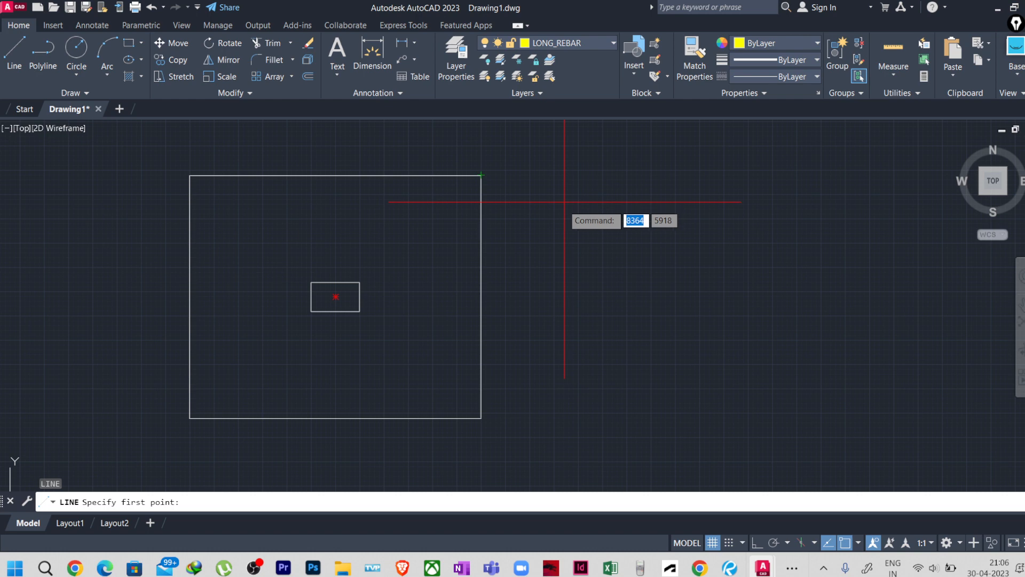
key(Escape)
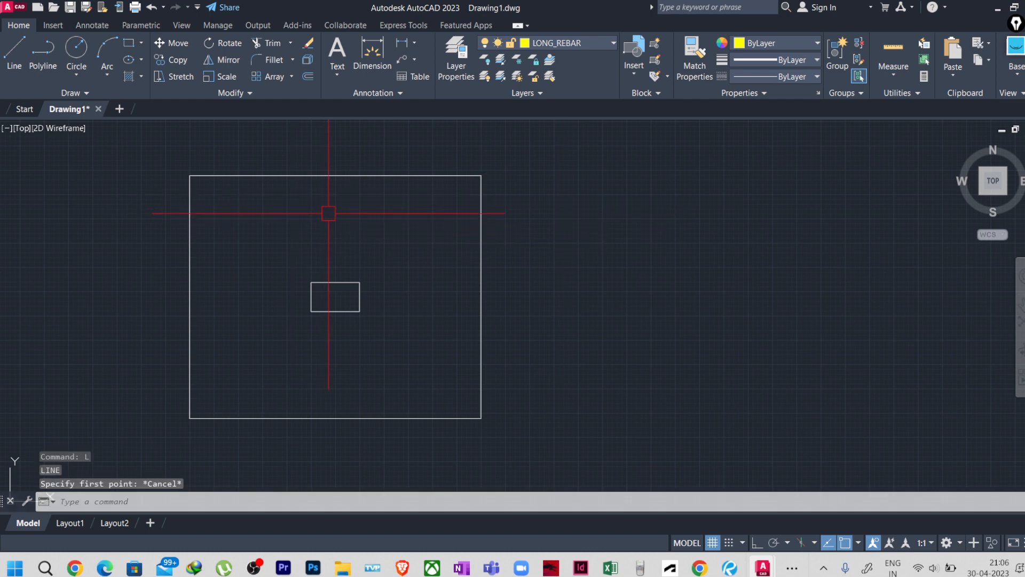
key(Escape)
key(Escape)
Step: Explode the outer footing rectangle into separate lines
click(345, 175)
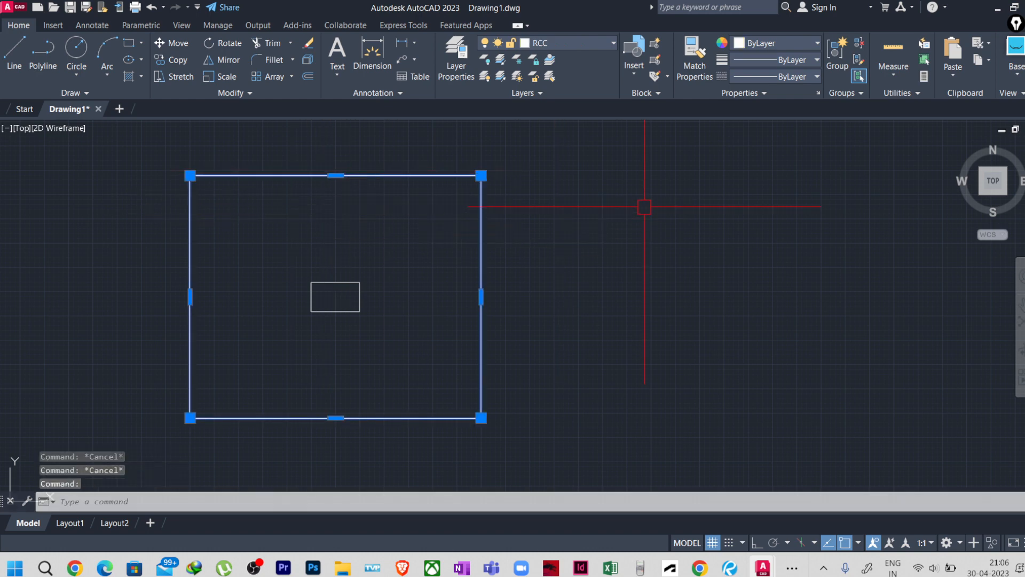
text(x)
key(Return)
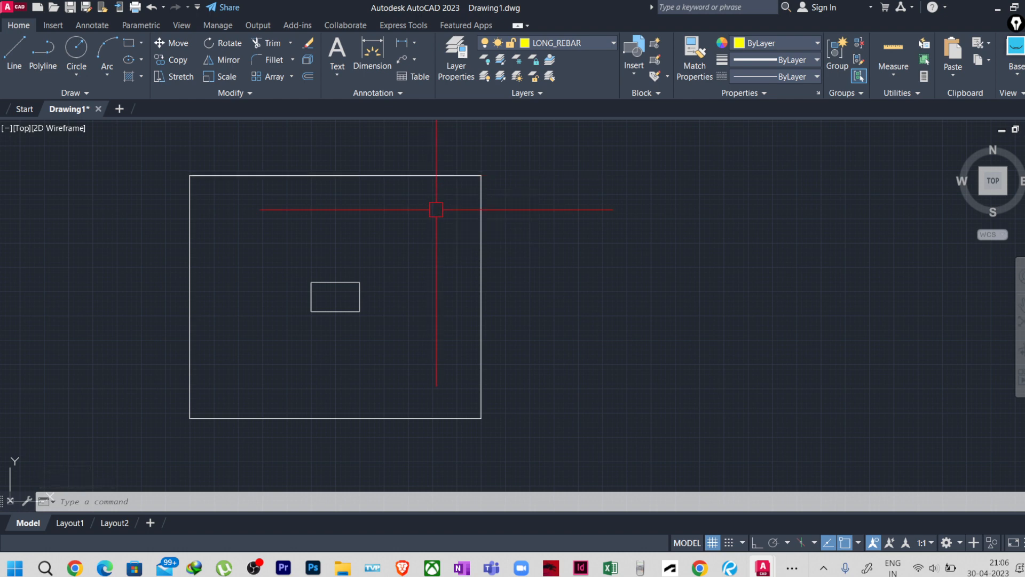
Step: Offset the footing's top and bottom edges inward by 75
text(o)
key(Return)
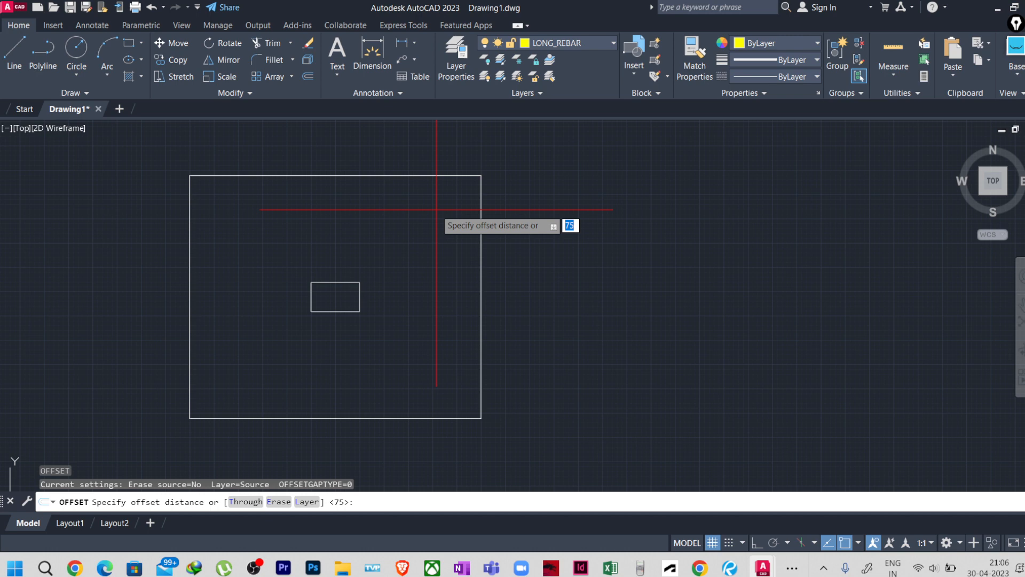
text(75)
key(Return)
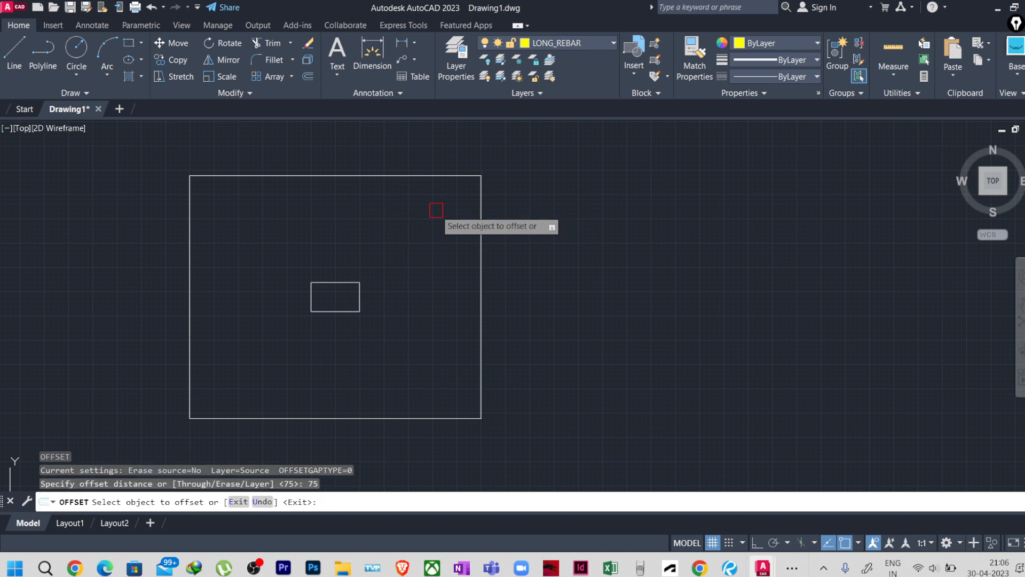
click(432, 176)
click(441, 275)
click(437, 411)
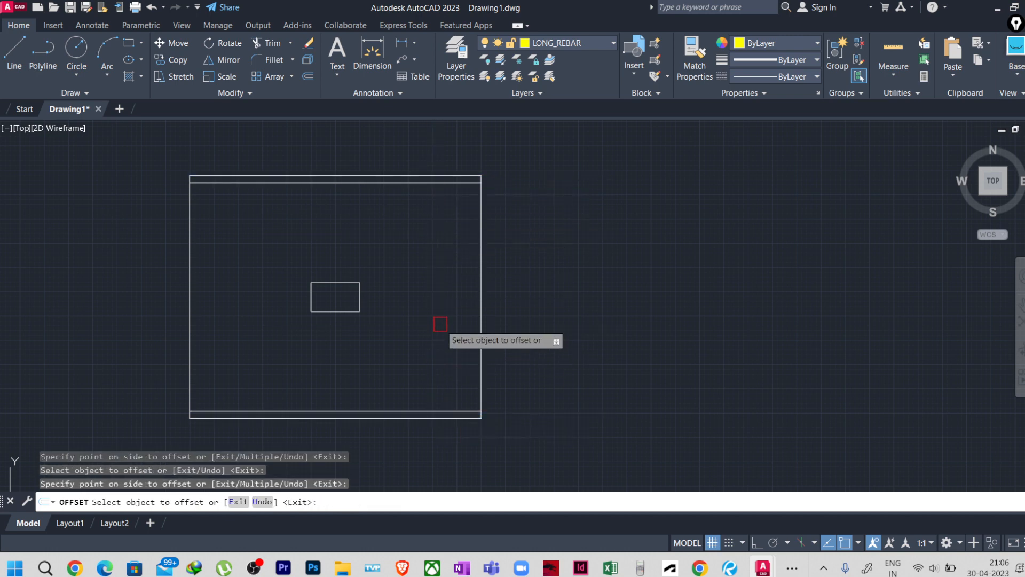
click(440, 309)
key(Return)
Step: Offset the footing's right edge inward by 200, and offset the resulting line another 200 inward
key(Return)
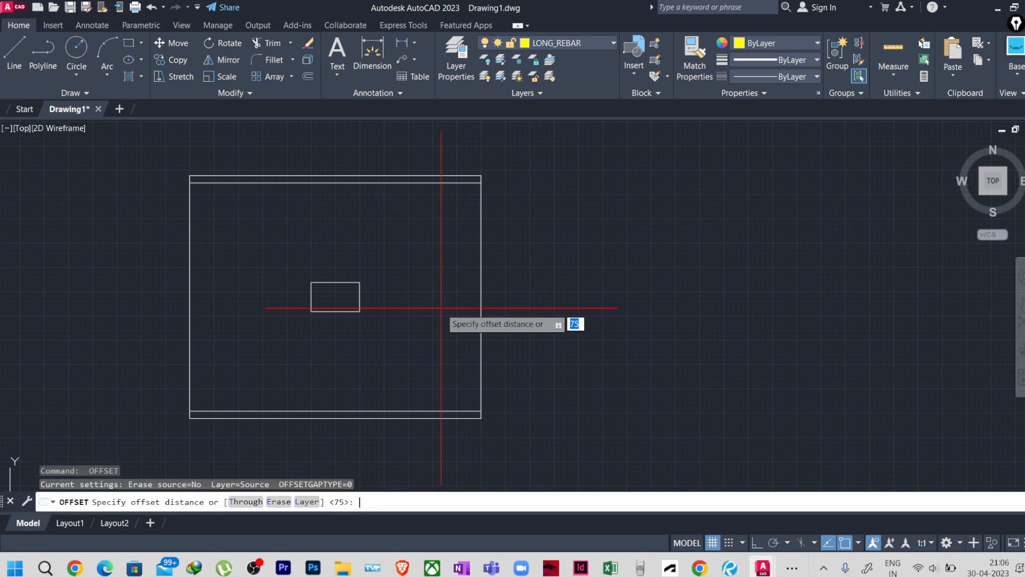
key(Return)
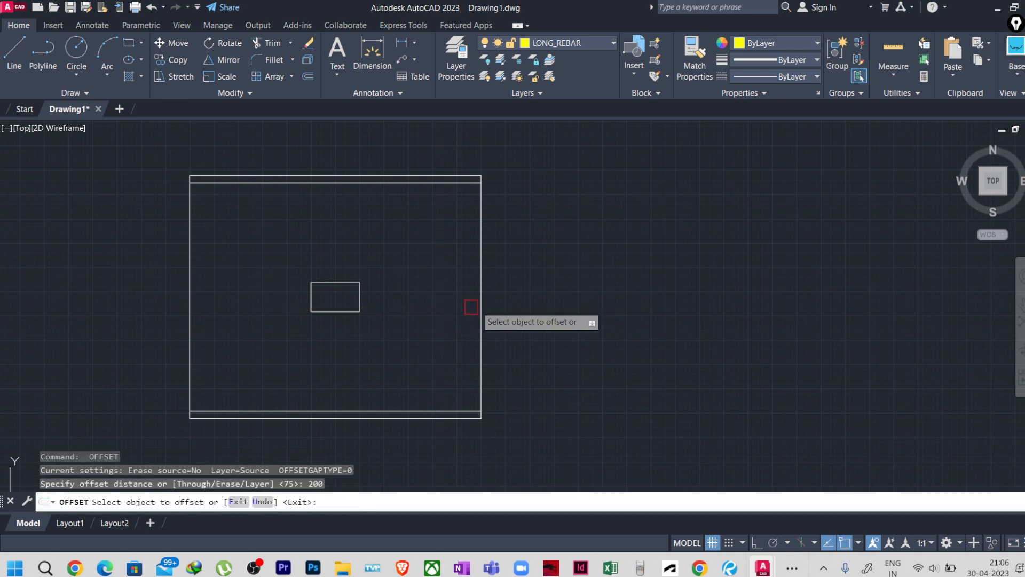
click(480, 293)
click(402, 309)
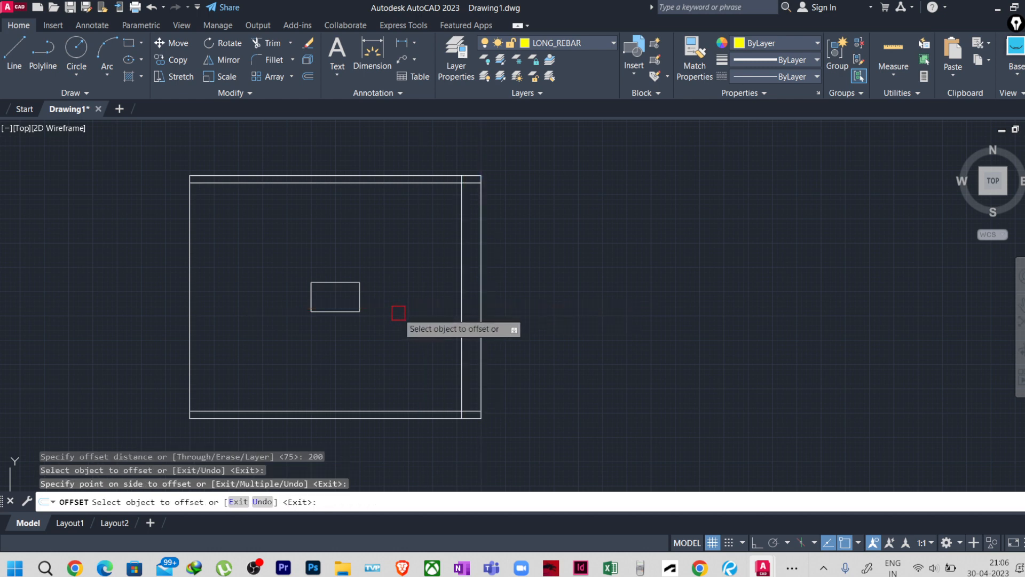
click(461, 306)
click(383, 310)
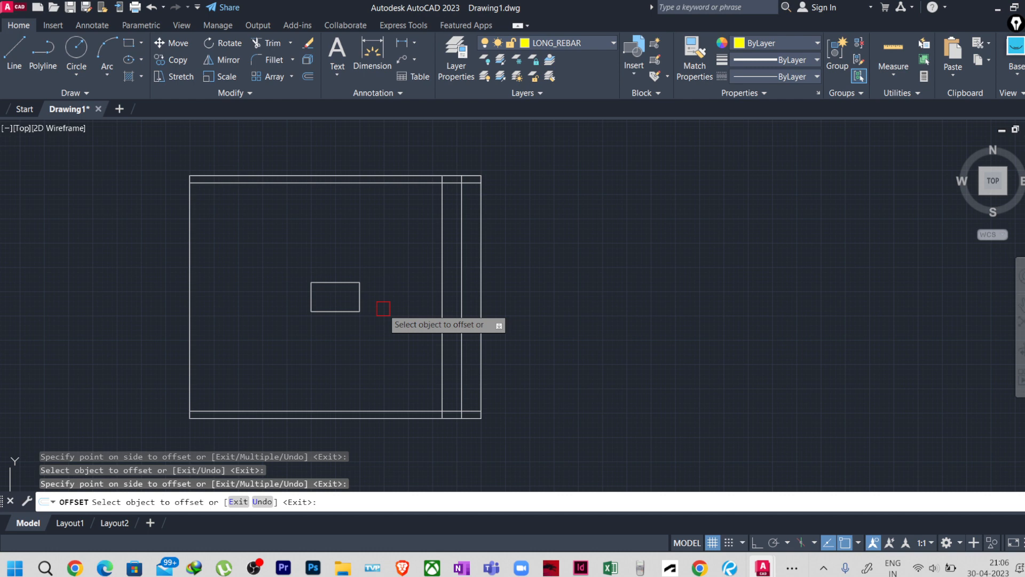
key(Escape)
key(Escape)
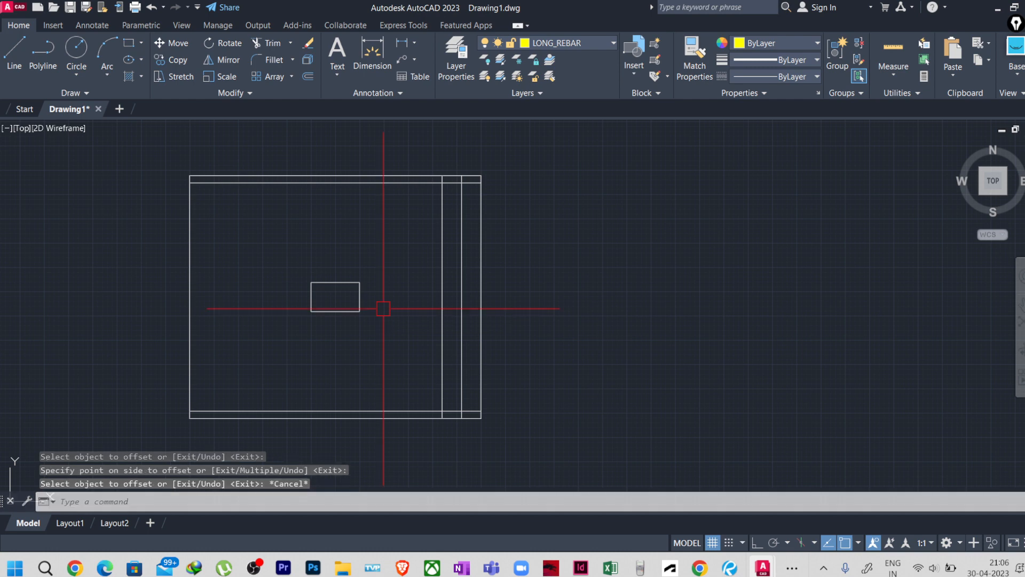
Step: Move both vertical offset lines toward the column by their own spacing, placing the outer line where the inner one was
click(463, 278)
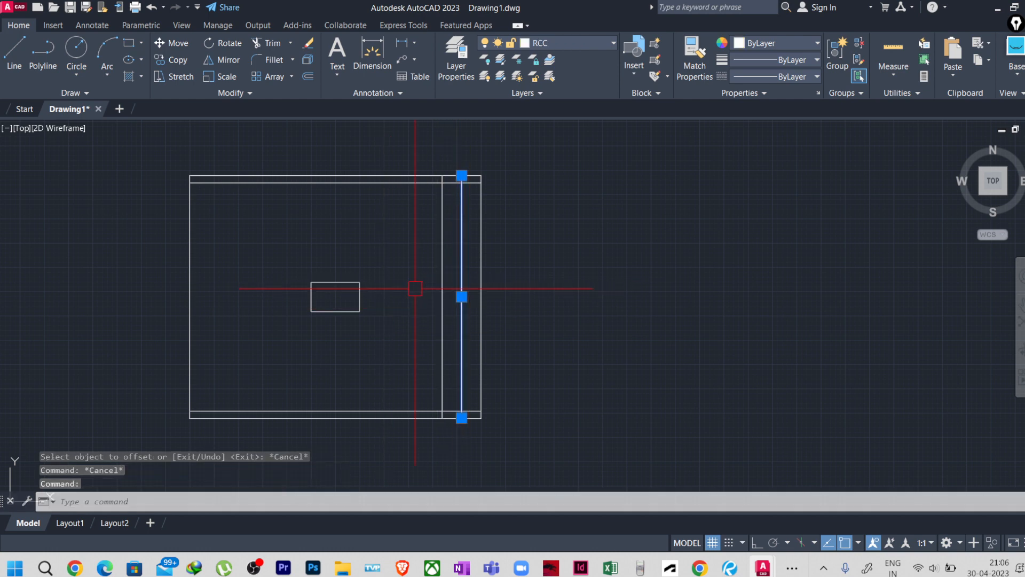
click(442, 275)
text(m)
key(Return)
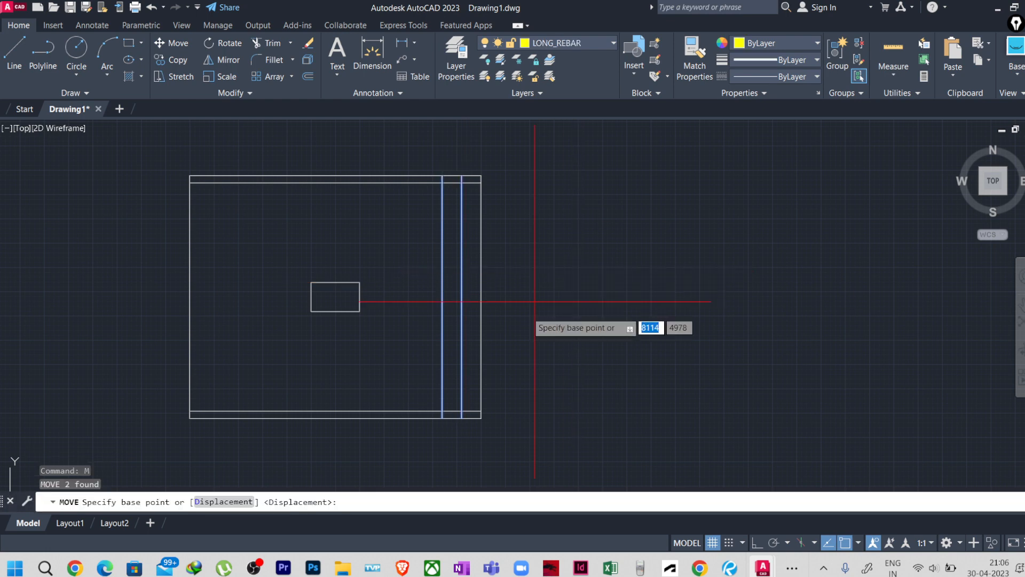
click(462, 411)
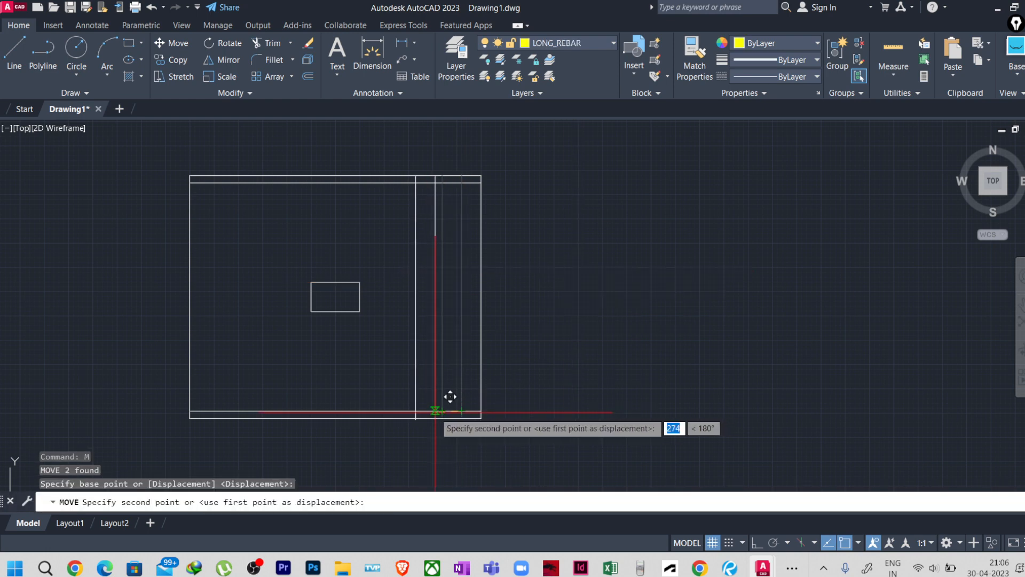
click(442, 411)
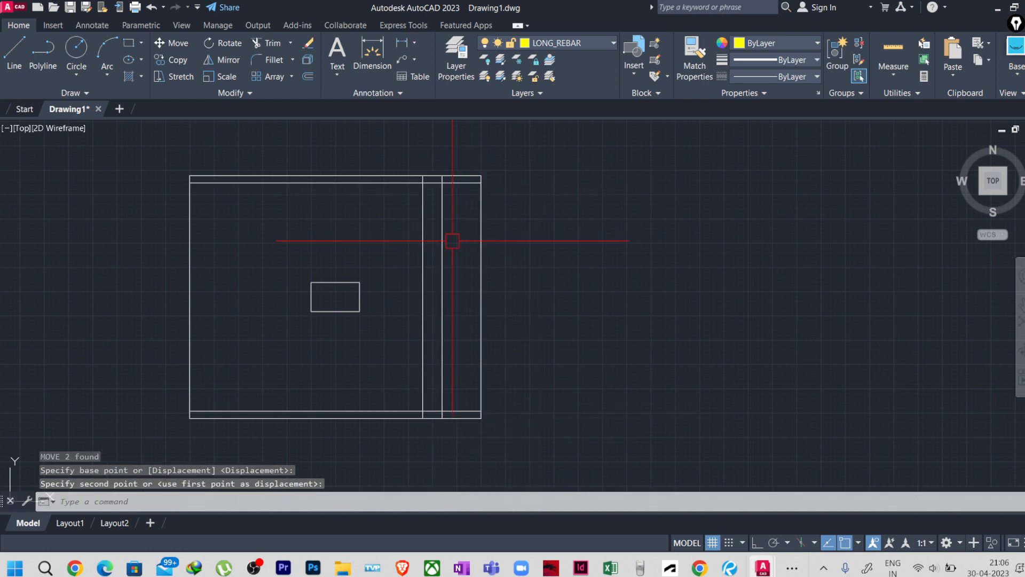
Step: Trim the ends of both vertical rebar lines that project past the upper and lower cover lines
text(tr)
key(Return)
scroll(443, 185, up, 6)
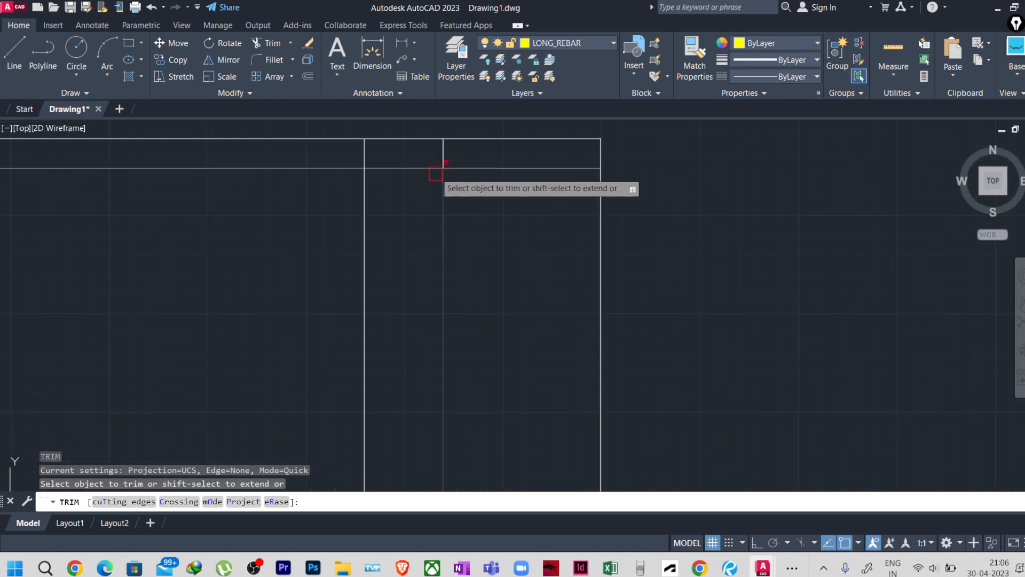
click(442, 154)
click(366, 153)
scroll(396, 141, down, 4)
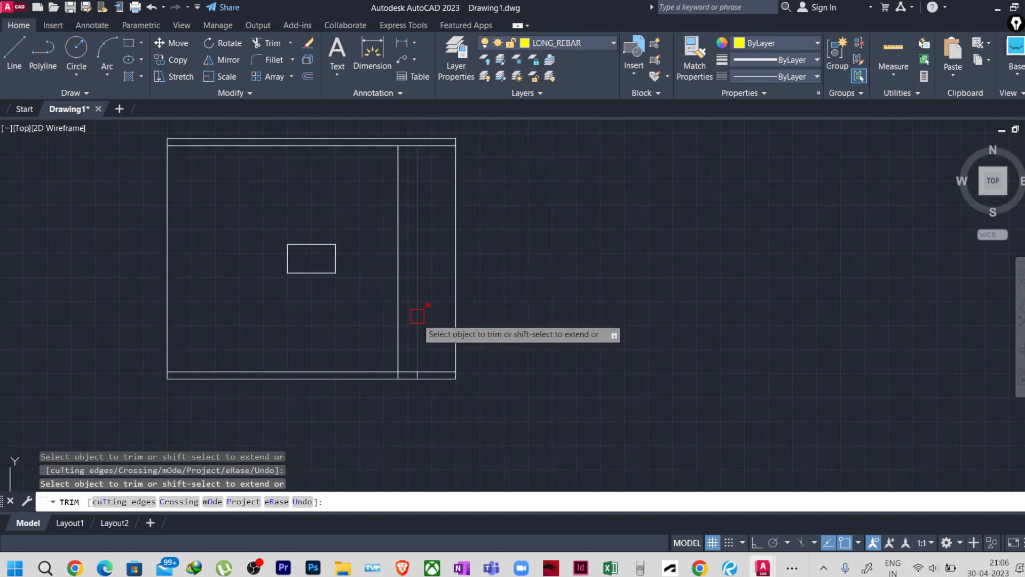
scroll(416, 314, up, 4)
click(351, 377)
click(337, 371)
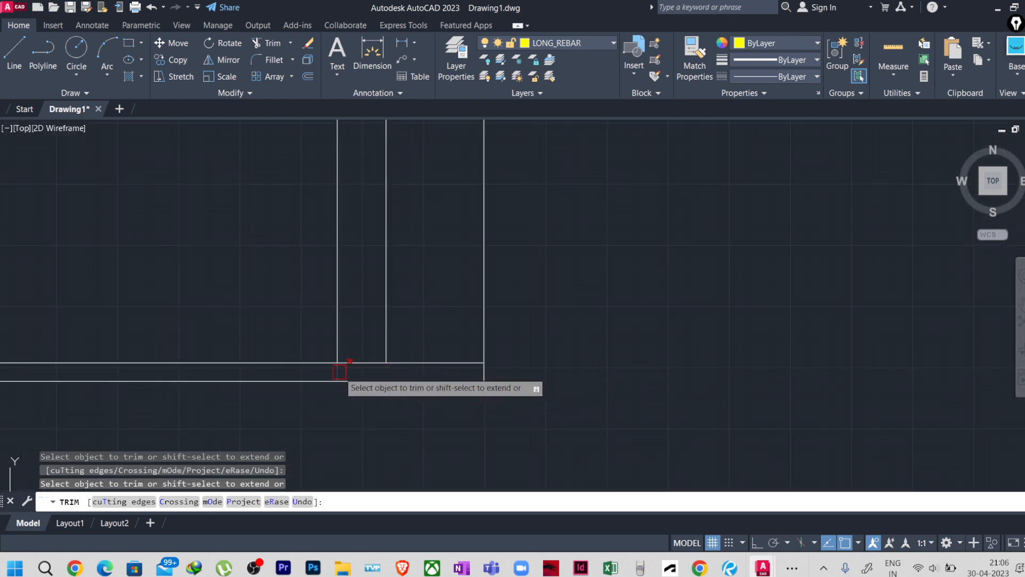
key(Escape)
key(Escape)
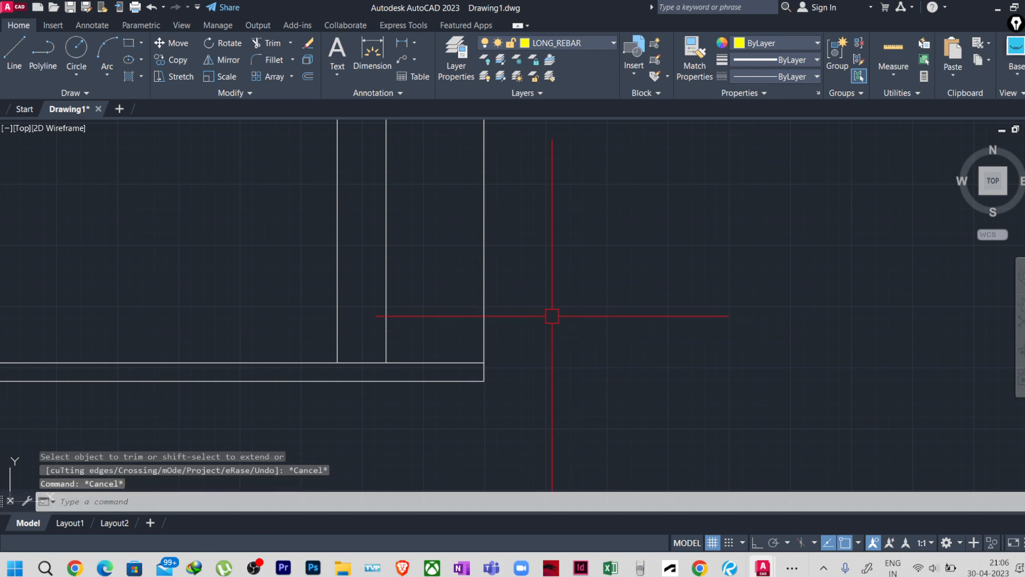
Step: Delete the two horizontal cover offset lines inside the footing's upper and lower edges
click(442, 363)
scroll(530, 299, down, 3)
scroll(462, 217, up, 2)
click(465, 219)
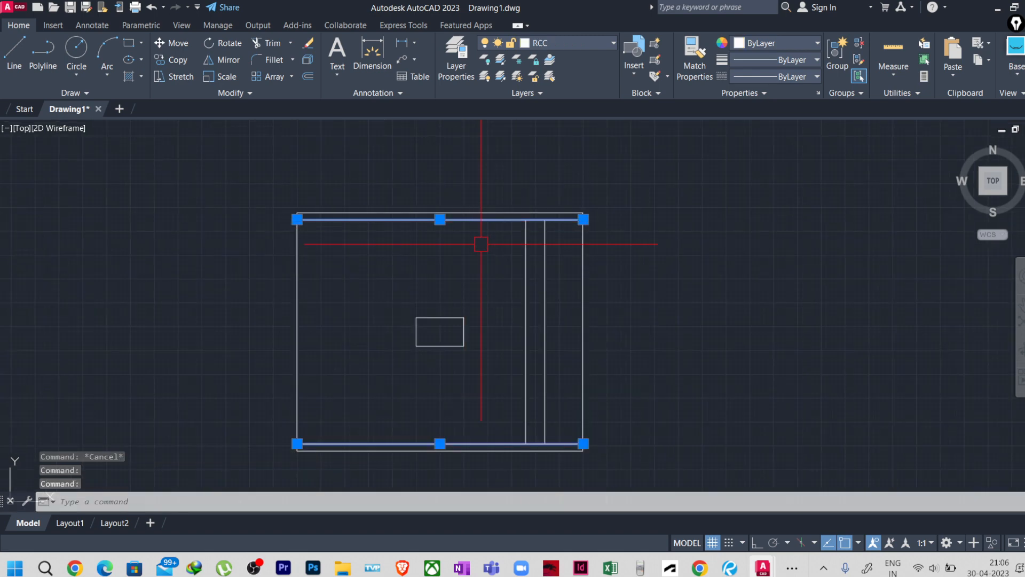
key(Delete)
scroll(658, 263, up, 2)
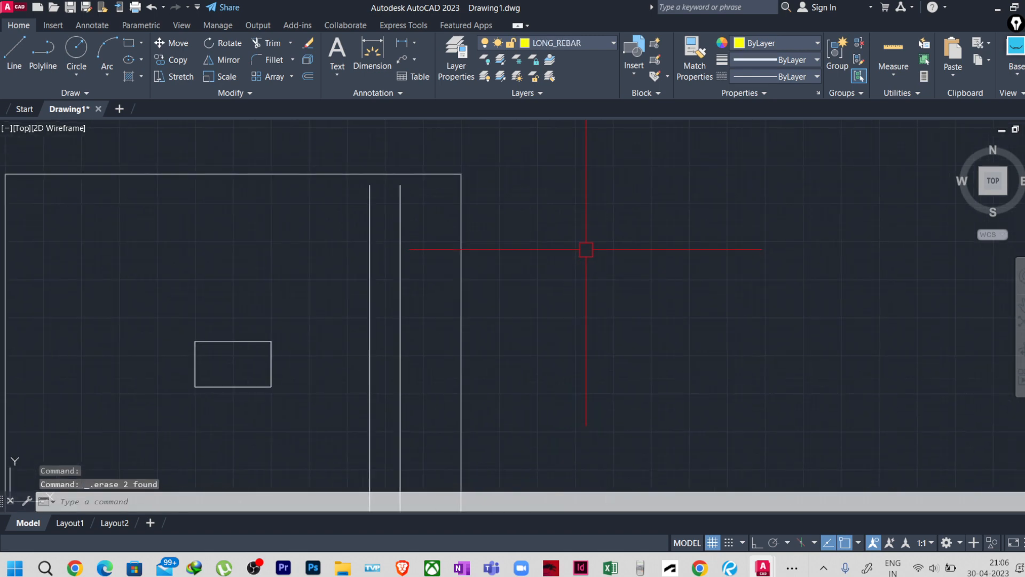
Step: Assign the two vertical rebar lines to the LONG_REBAR layer
scroll(586, 249, down, 2)
click(478, 288)
click(424, 325)
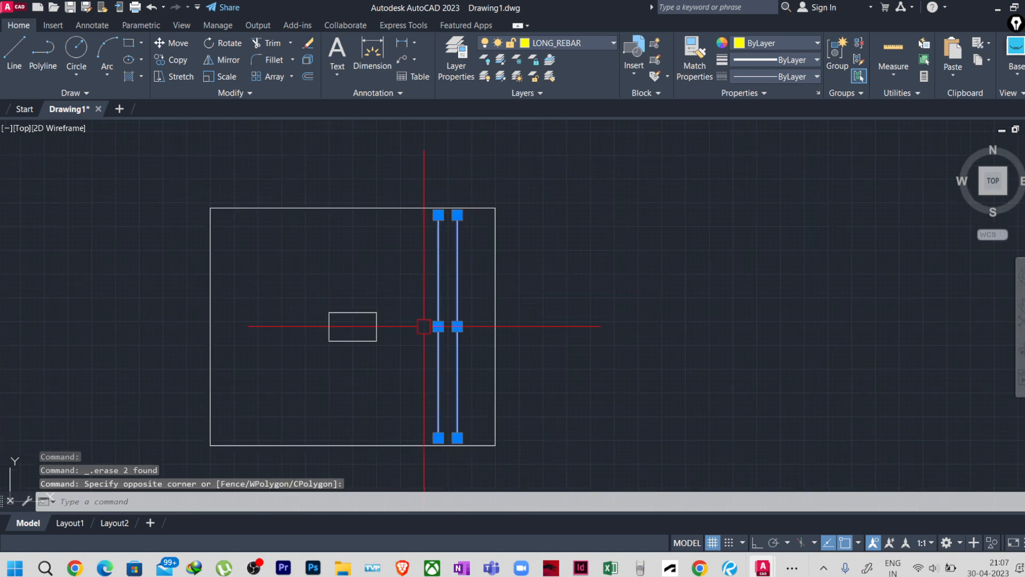
click(566, 42)
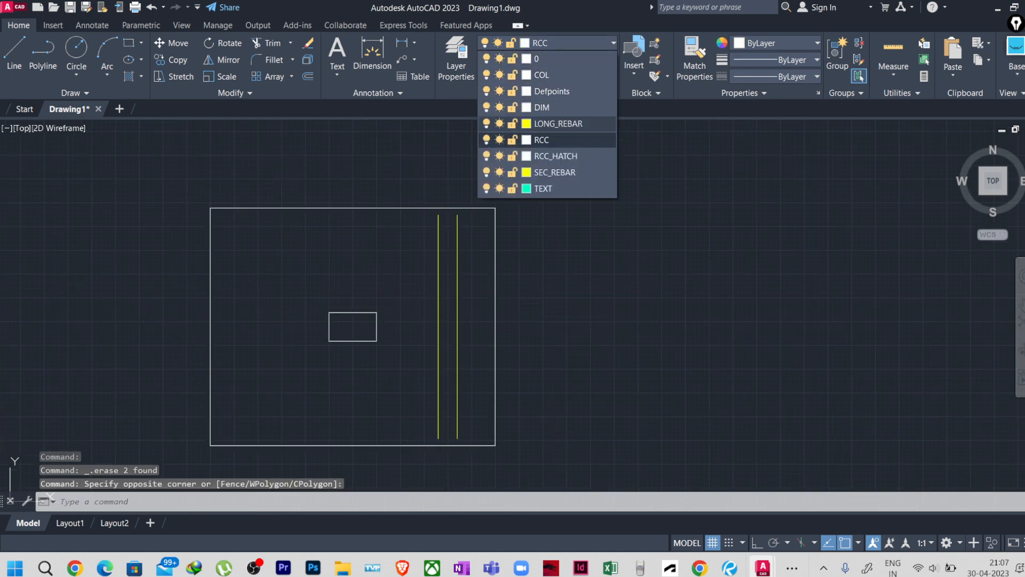
click(558, 124)
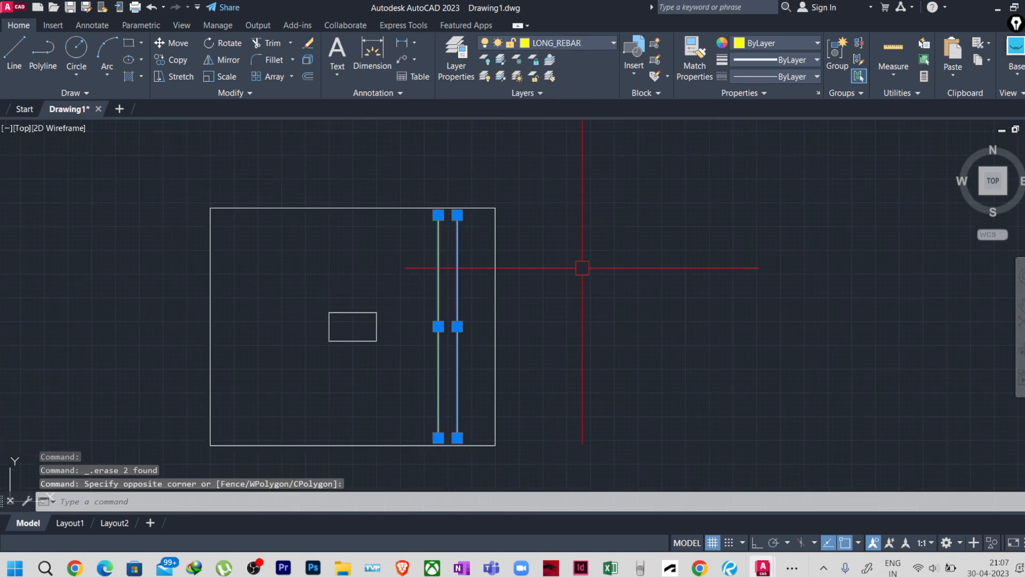
click(591, 313)
key(Escape)
key(Escape)
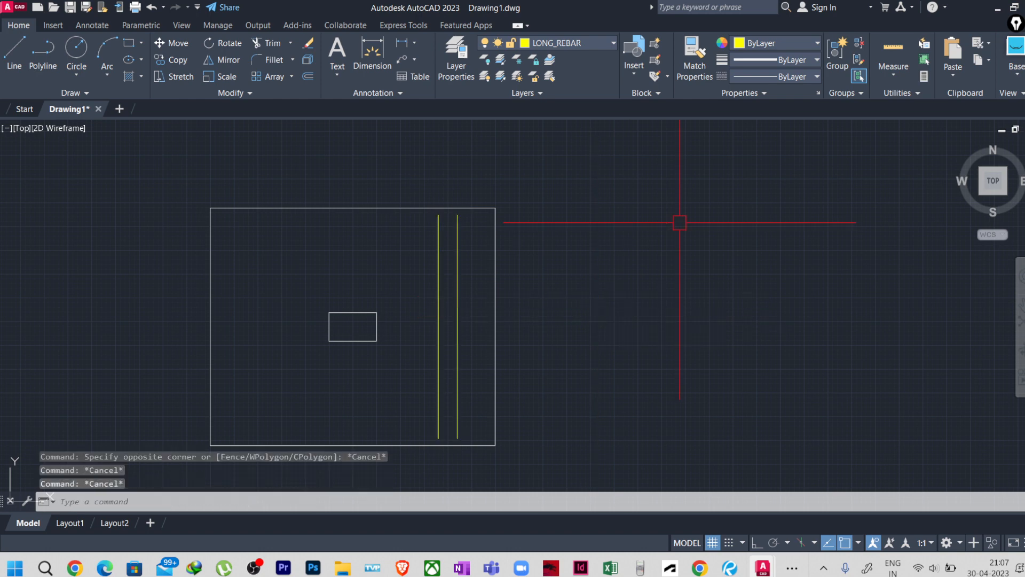
Step: Turn on lineweight display through the lineweight settings, keeping millimetres and the ByLayer lineweight
click(777, 43)
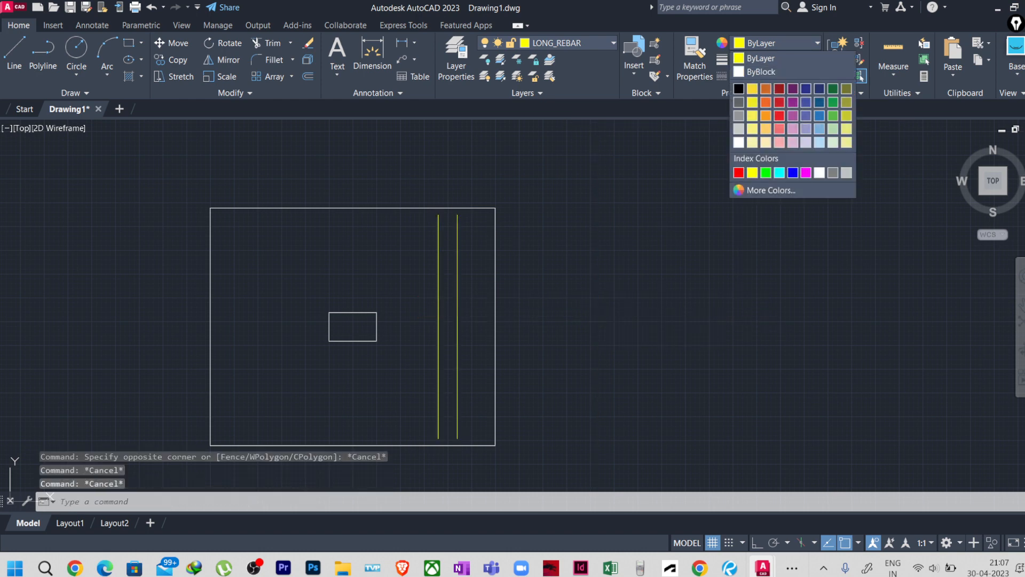
click(777, 59)
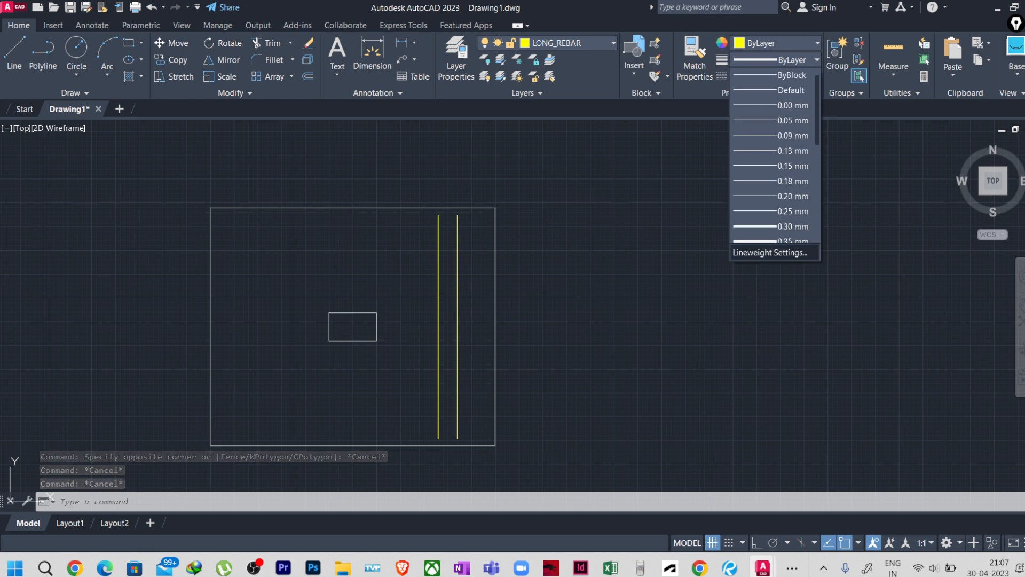
click(770, 252)
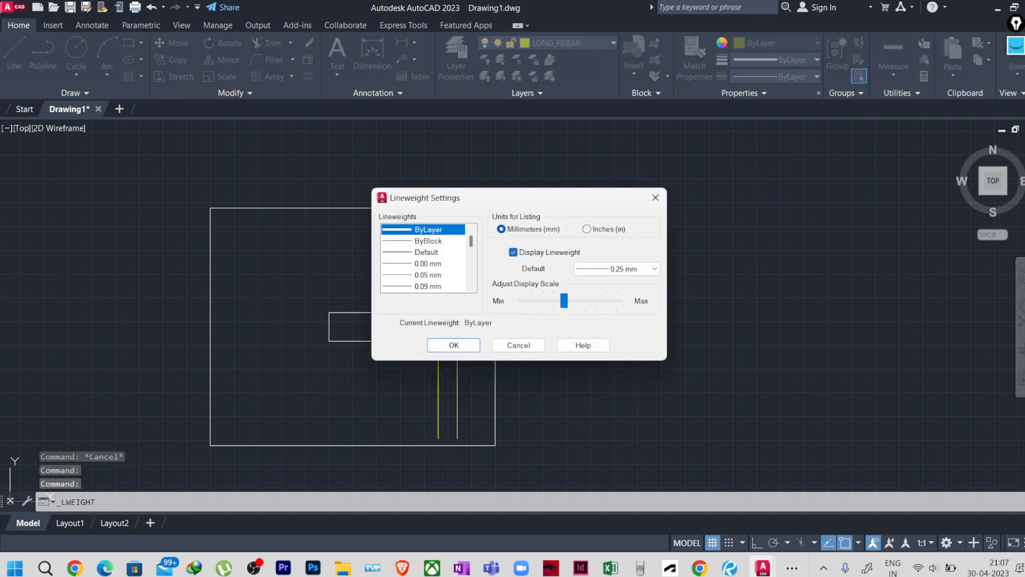
click(453, 345)
middle_drag(564, 348, 612, 280)
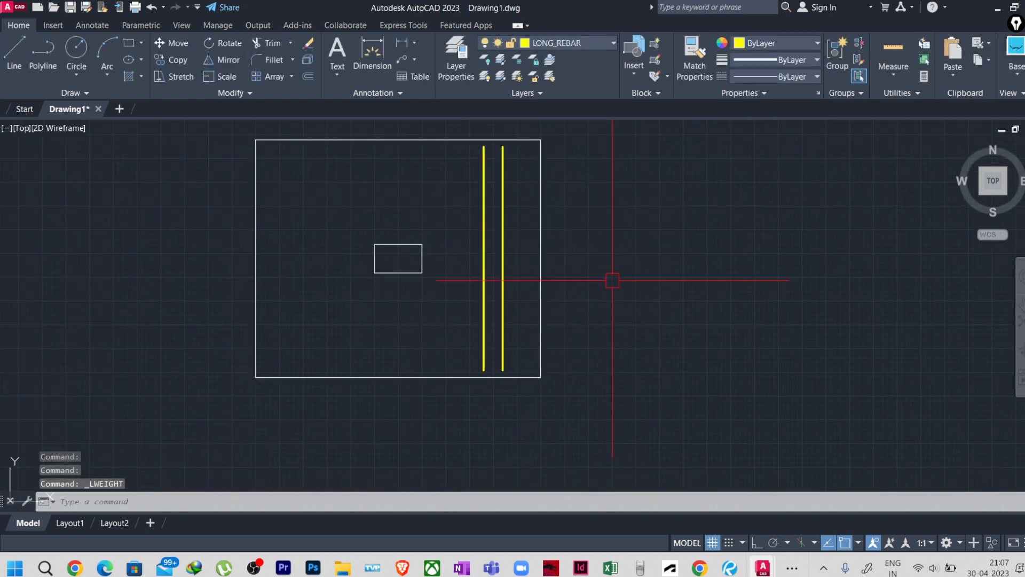
middle_drag(533, 272, 529, 316)
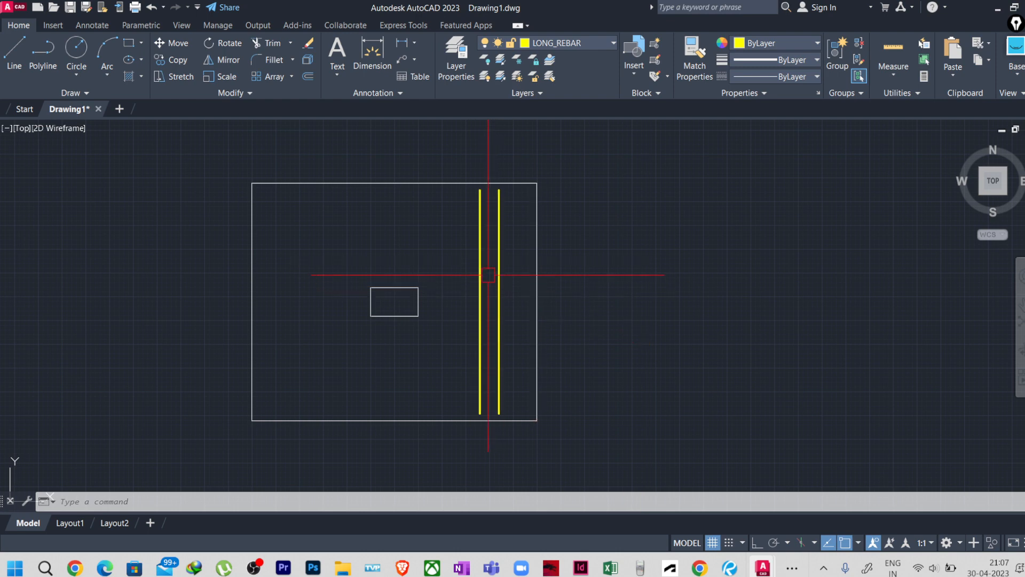
Step: Load all available linetypes from acadiso.lin into the drawing
click(480, 301)
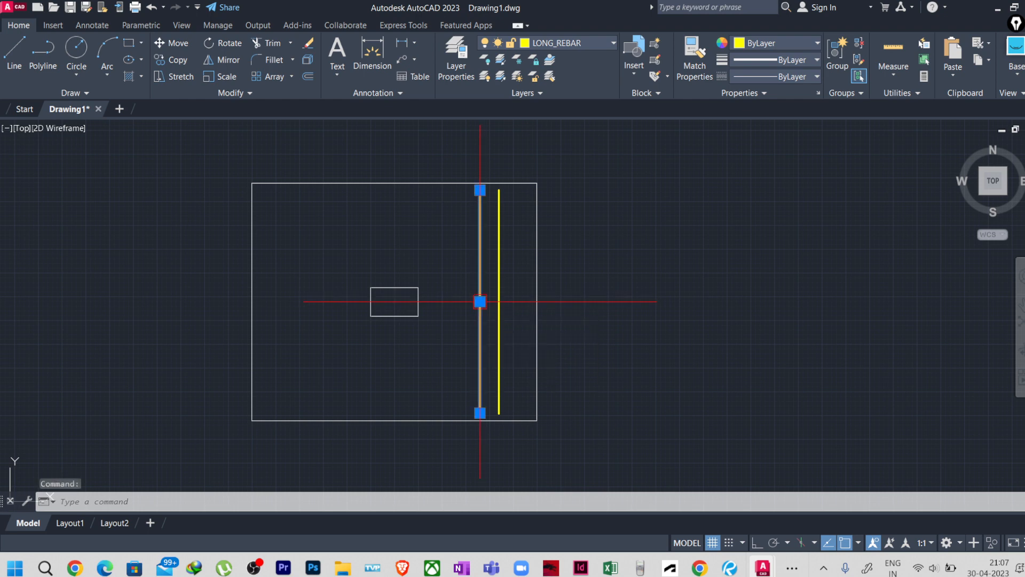
click(816, 76)
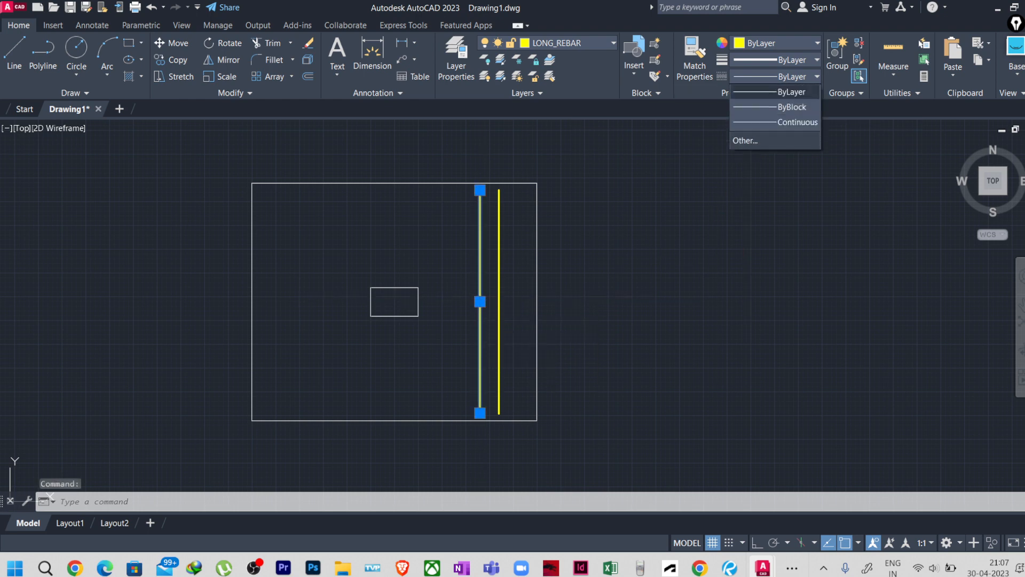
click(747, 140)
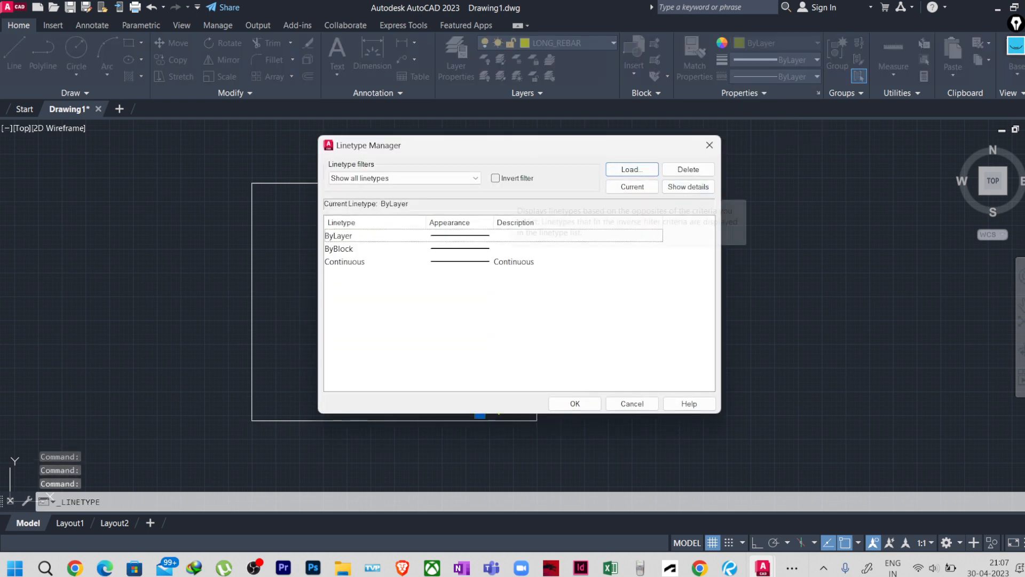
click(631, 169)
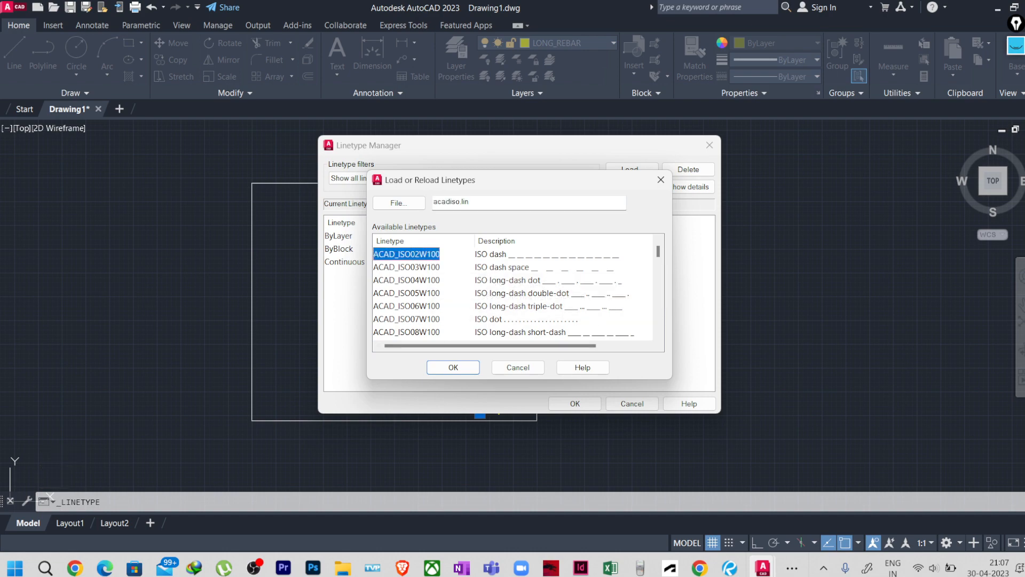
key(ctrl+a)
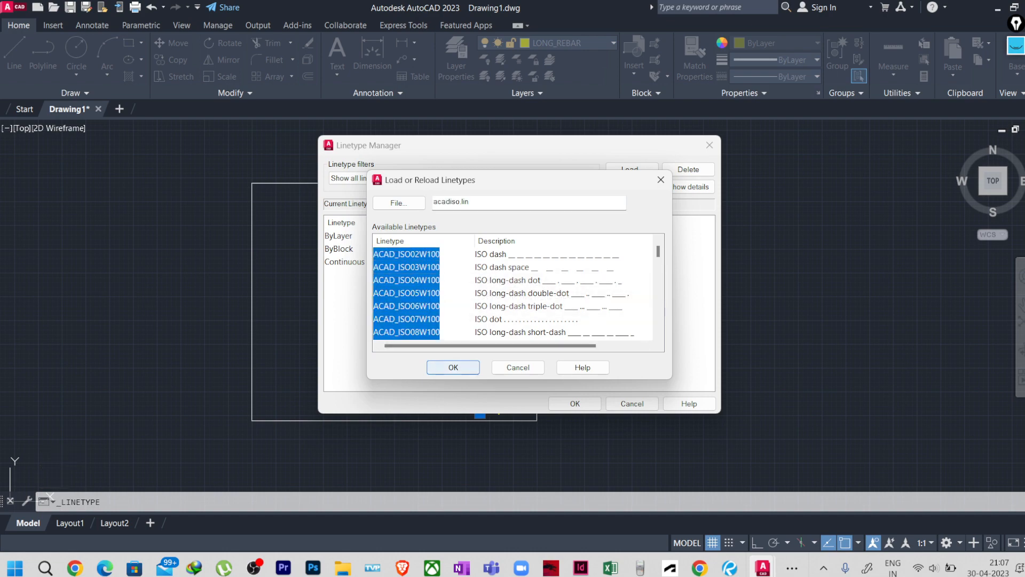
key(Return)
click(575, 403)
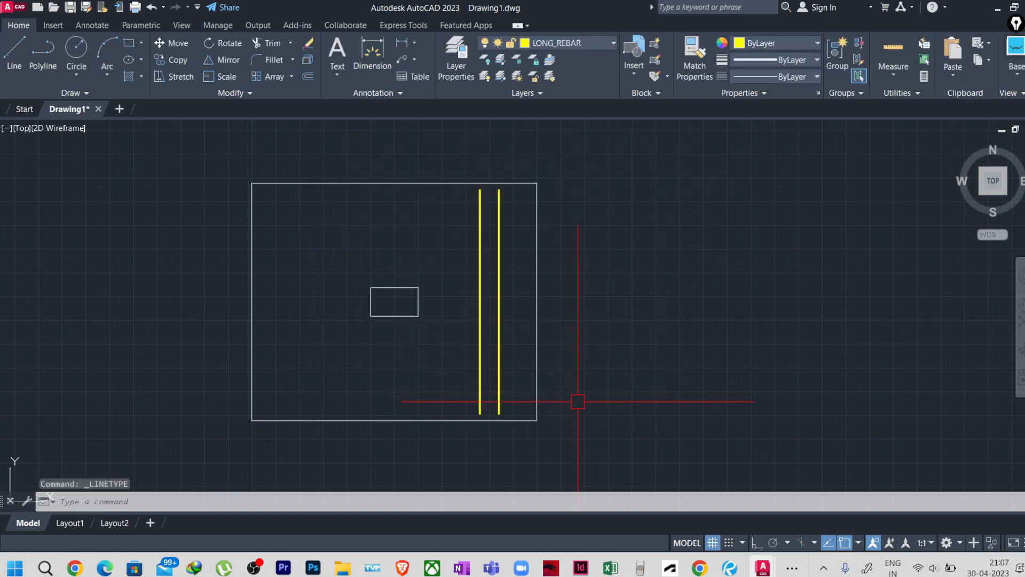
Step: Set the linetype of the vertical rebar line nearer the column to DASHED
click(480, 300)
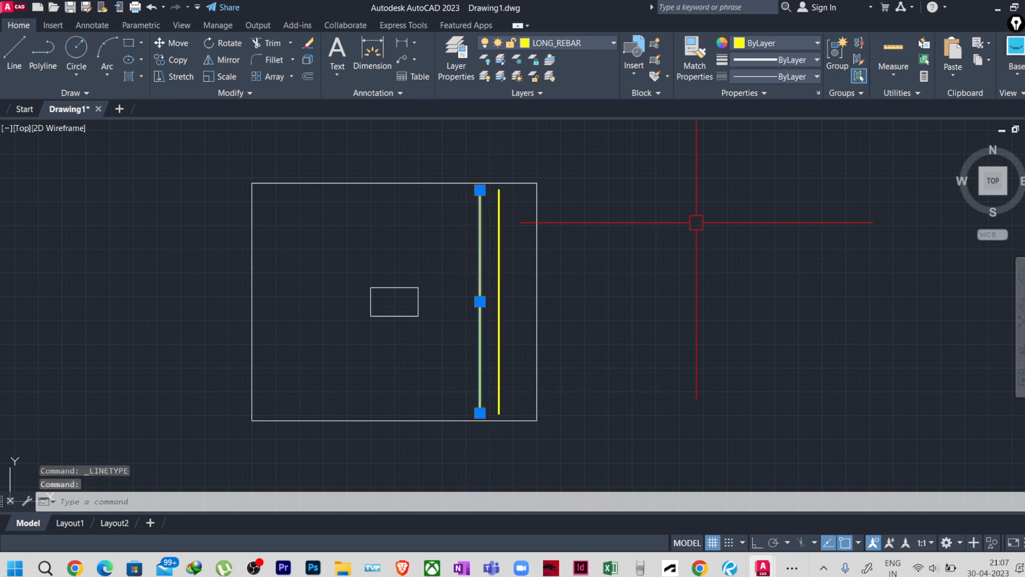
click(816, 77)
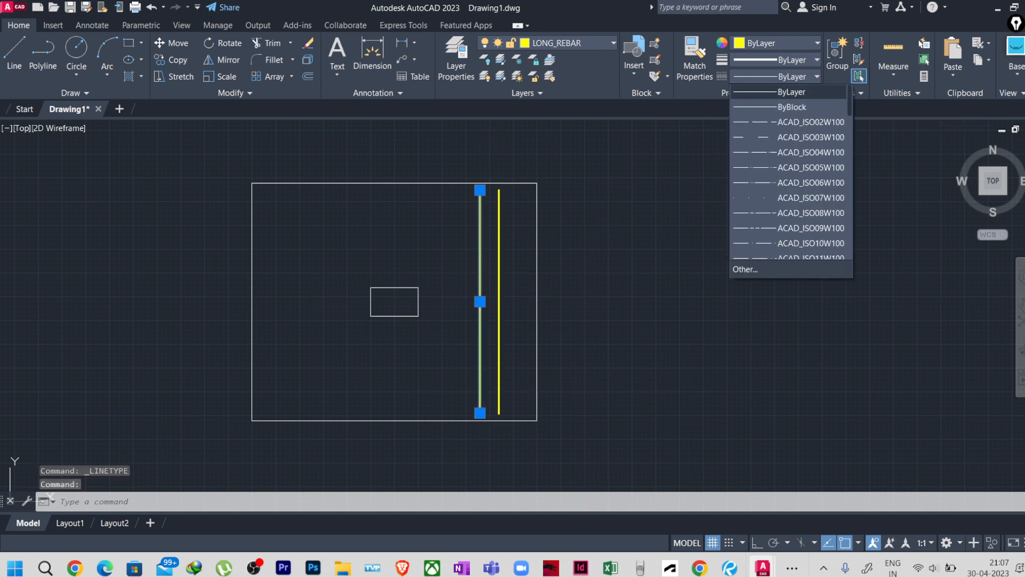
scroll(790, 167, down, 4)
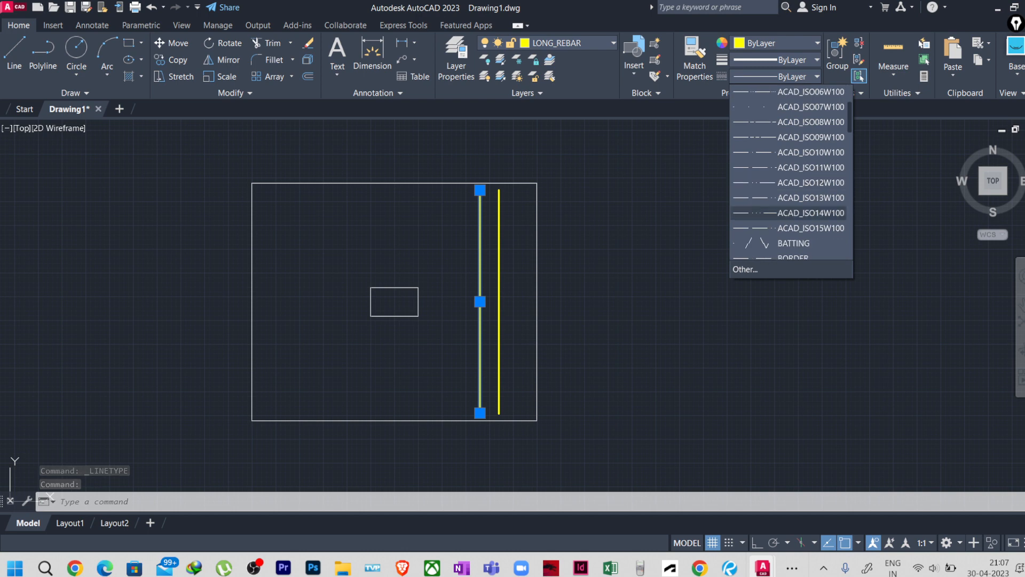
scroll(790, 176, down, 2)
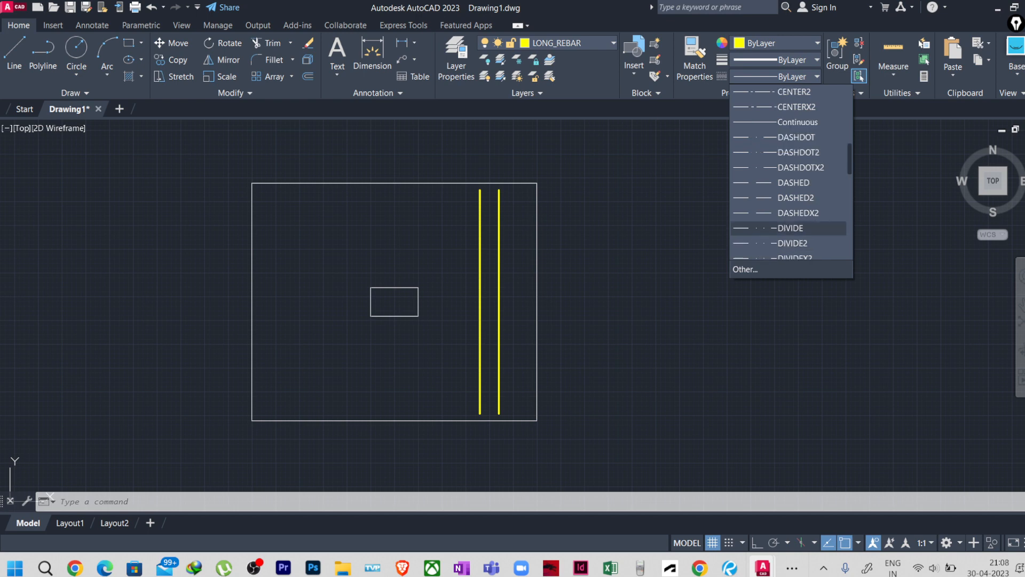
scroll(790, 176, down, 1)
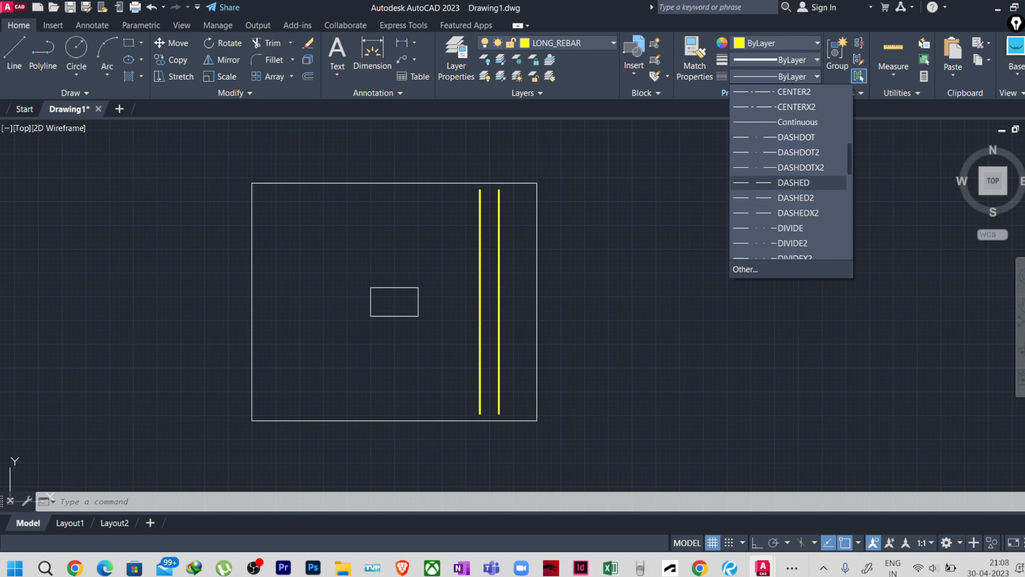
click(793, 182)
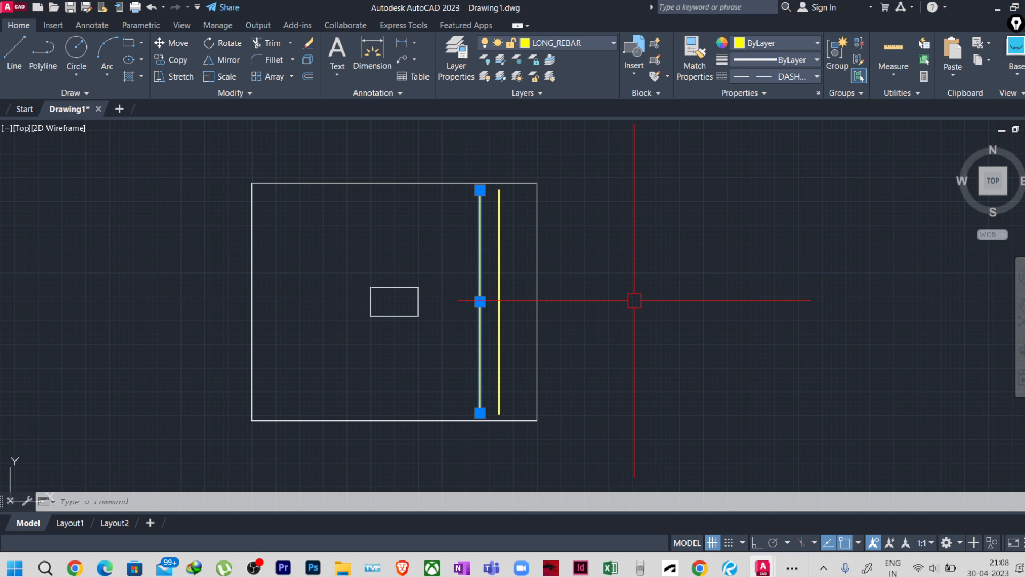
key(Escape)
key(Escape)
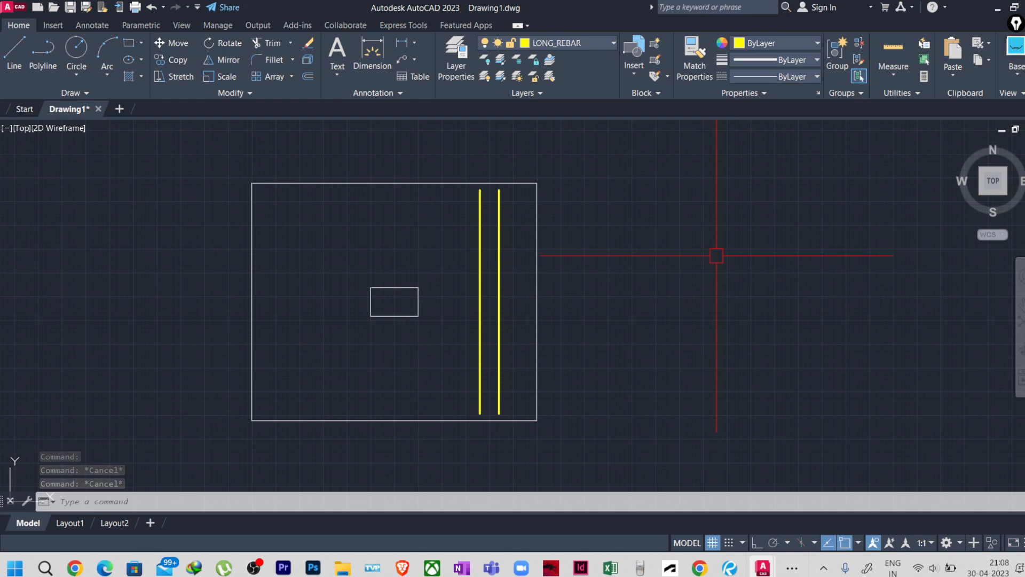
Step: Set the global linetype scale factor to 50 with LTSCALE
text(L)
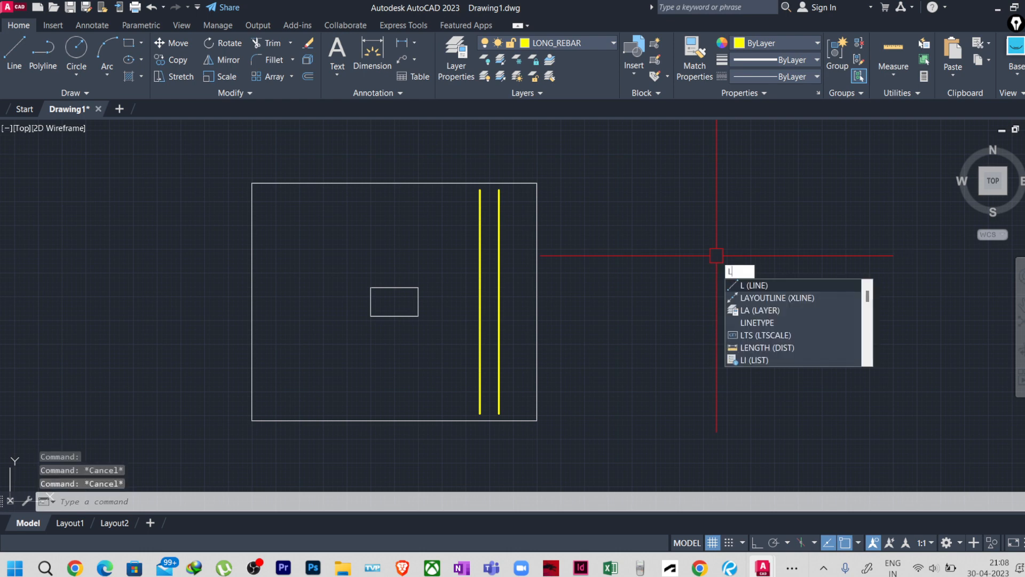
text(TS)
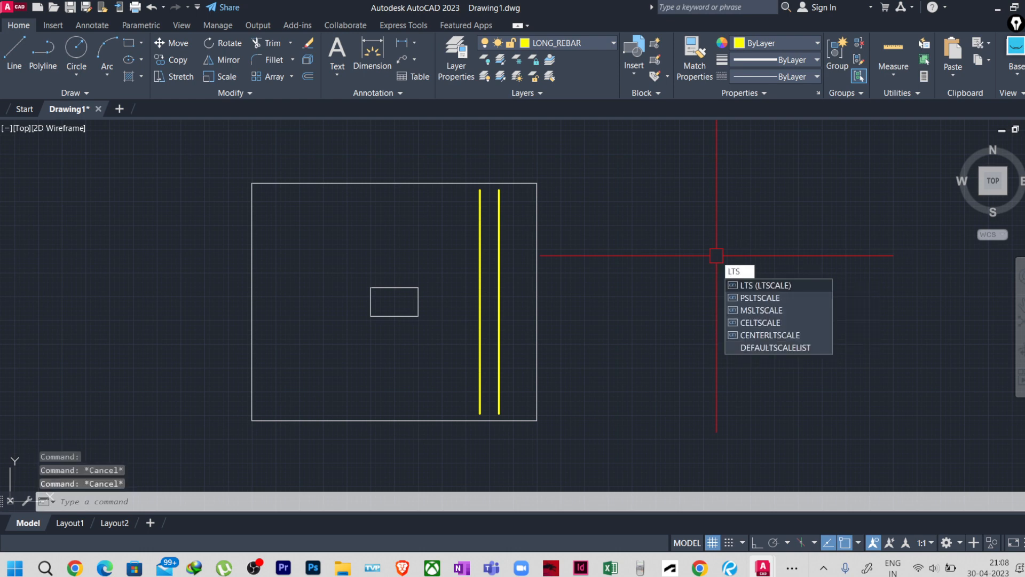
key(Return)
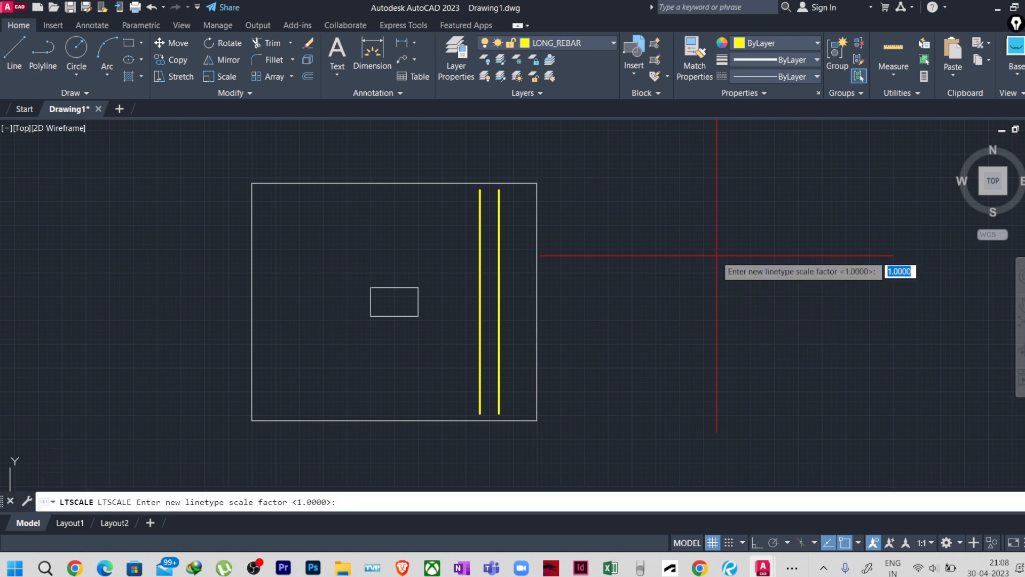
text(1)
key(Return)
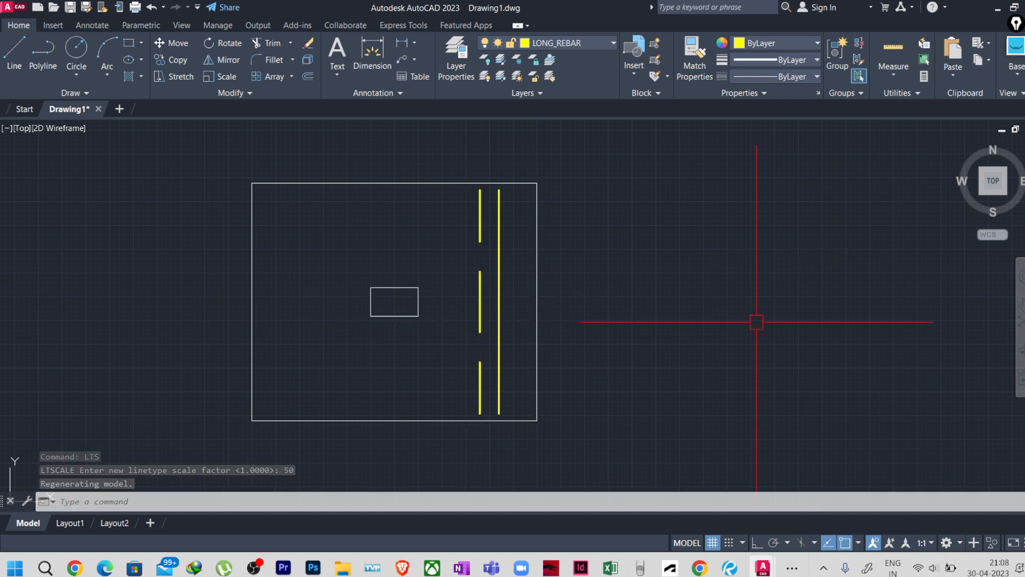
Step: Set the global linetype scale factor to 5 with LTSCALE
text(LTS)
key(Return)
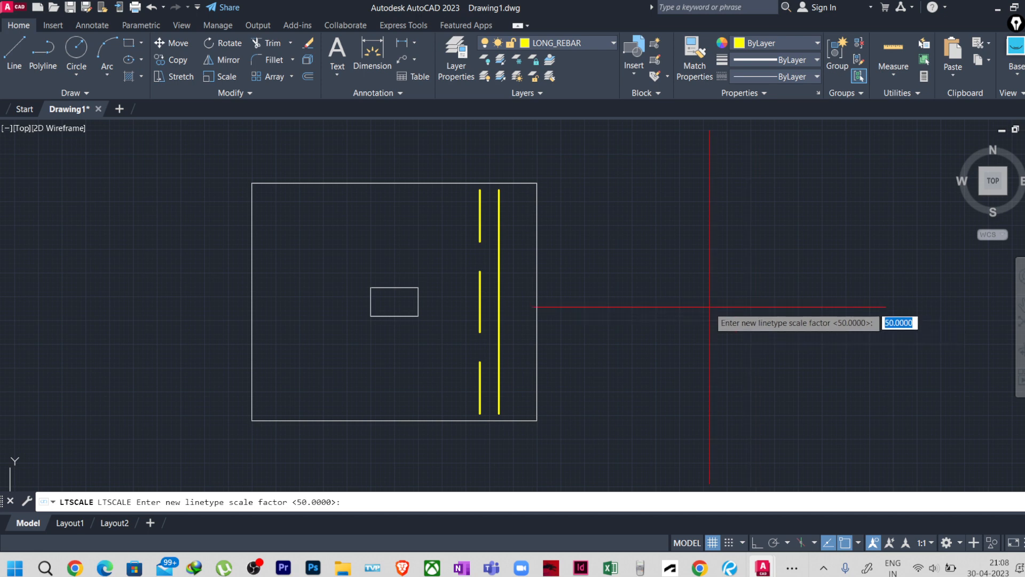
text(5)
key(Return)
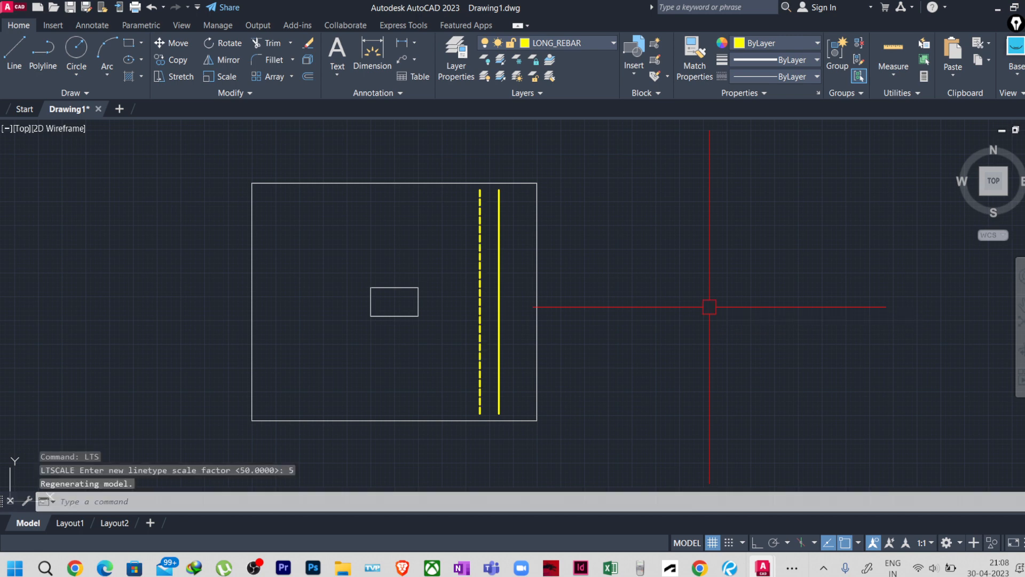
scroll(480, 345, up, 2)
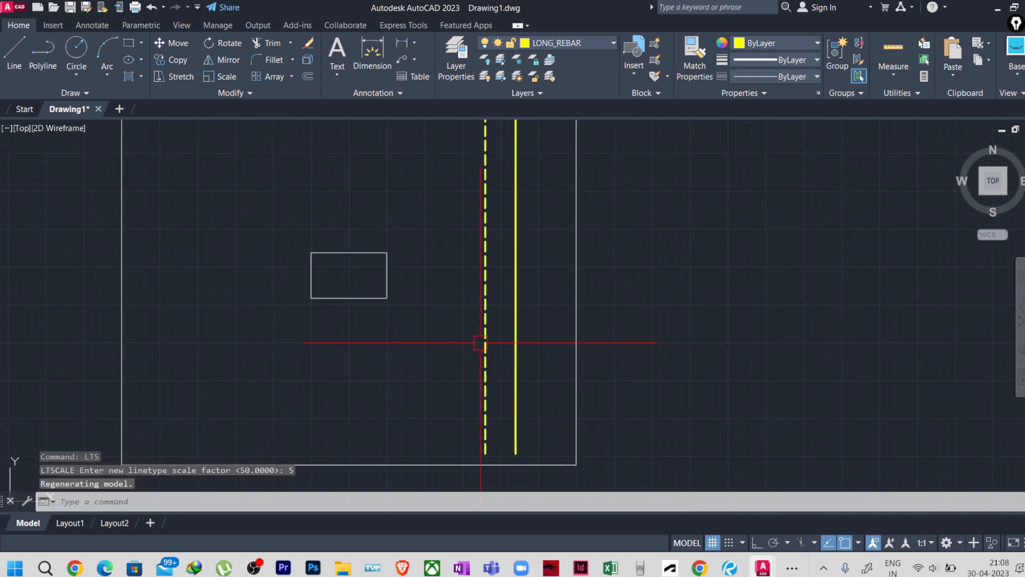
Step: Offset the footing's bottom edge 400 inward to create a horizontal bar line
scroll(594, 354, down, 2)
middle_drag(606, 348, 553, 335)
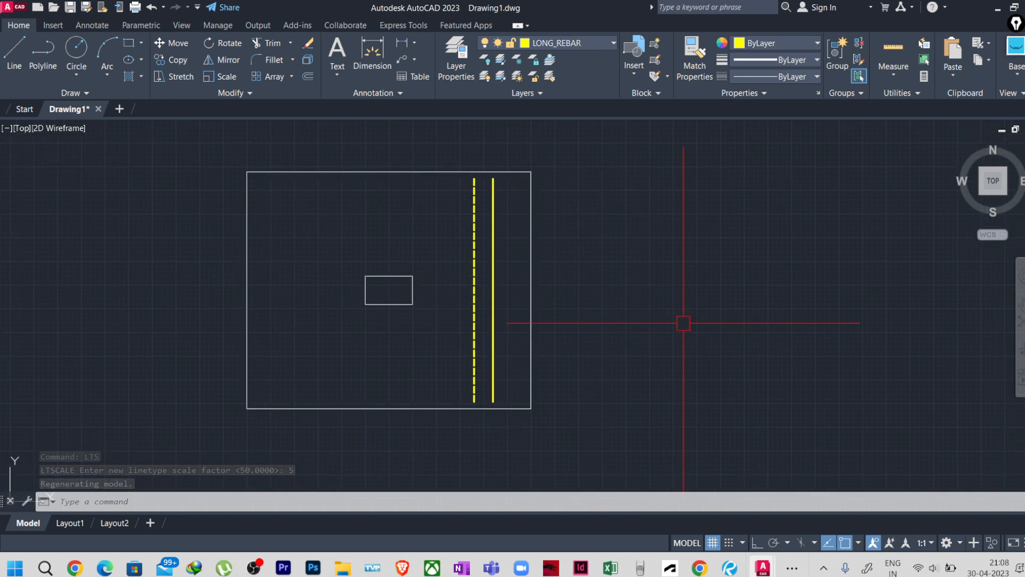
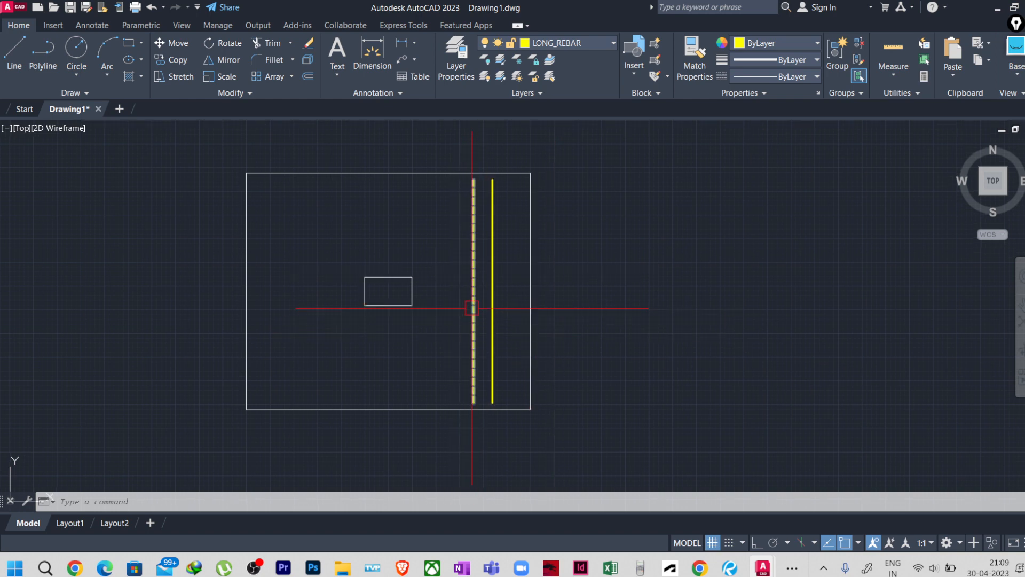
middle_drag(567, 322, 608, 335)
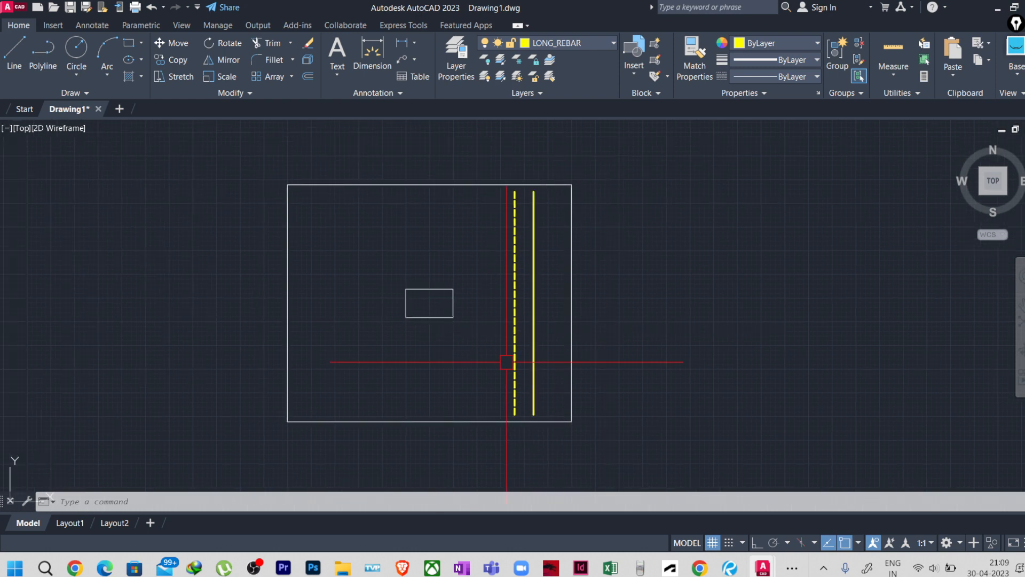
middle_drag(507, 362, 482, 360)
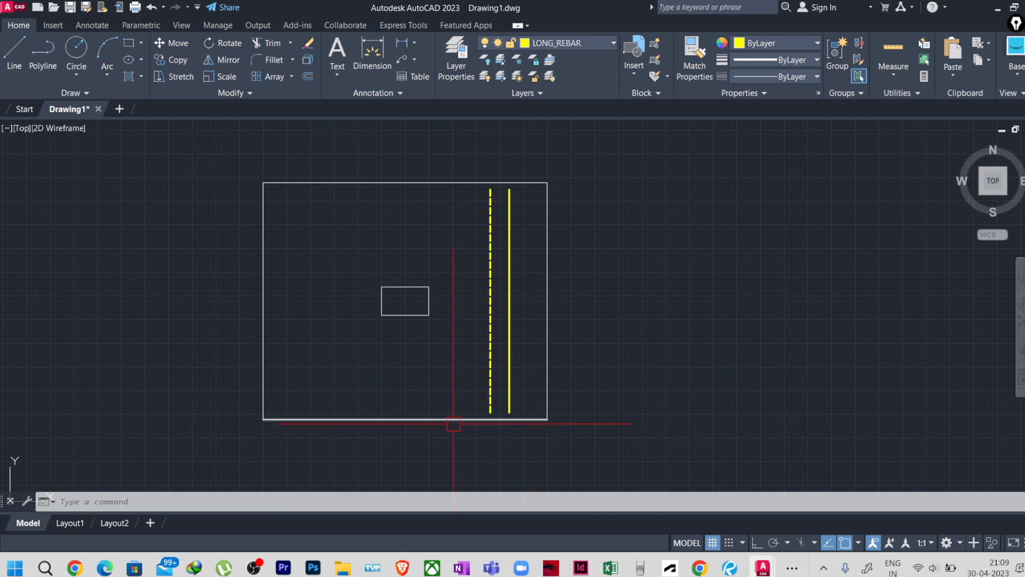
text(o)
key(Return)
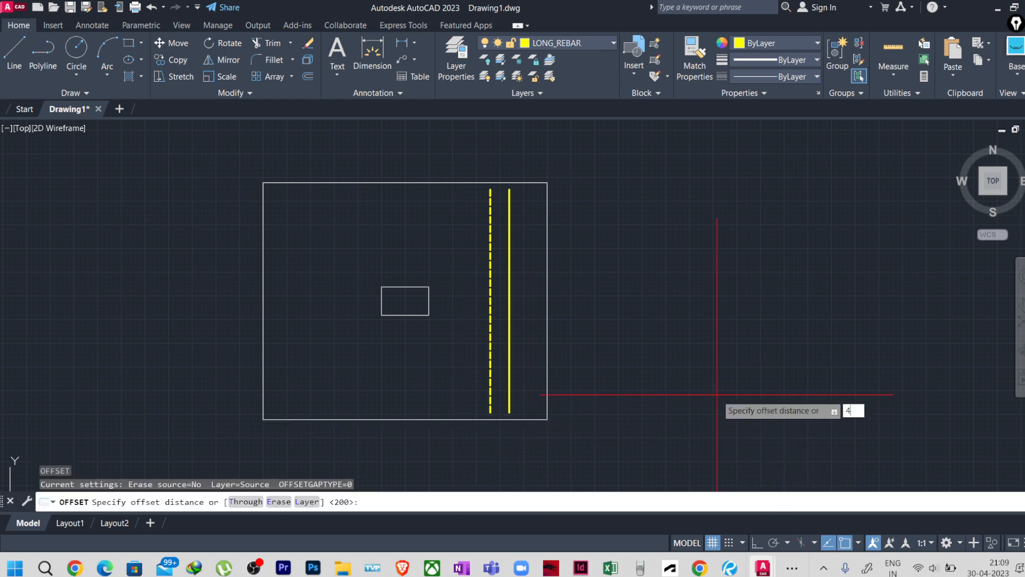
text(400)
key(Return)
click(407, 419)
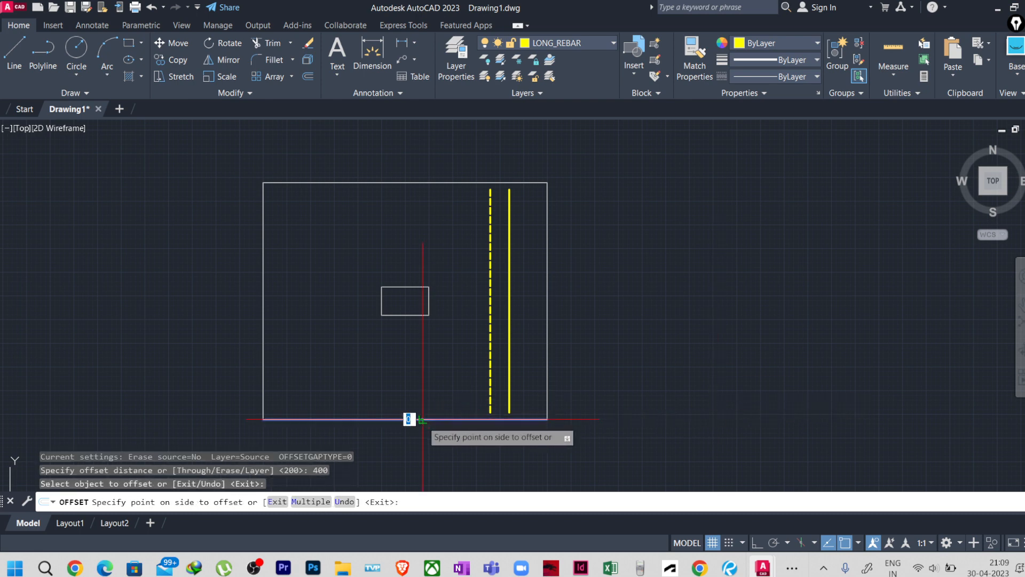
click(427, 342)
Step: Offset the new horizontal line another 400 upward and erase that extra copy
click(426, 381)
click(427, 347)
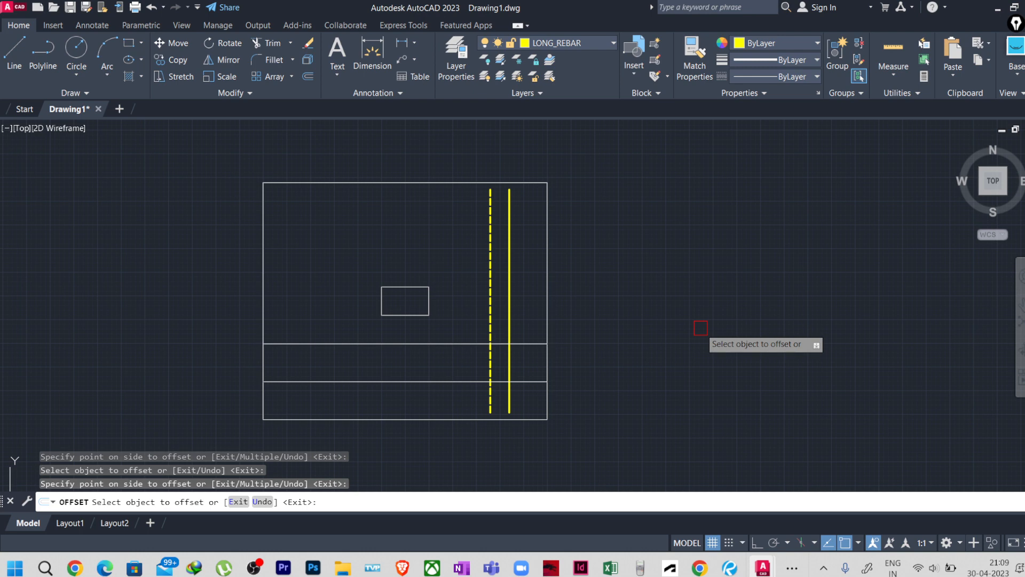
key(Escape)
key(Escape)
click(459, 344)
key(Delete)
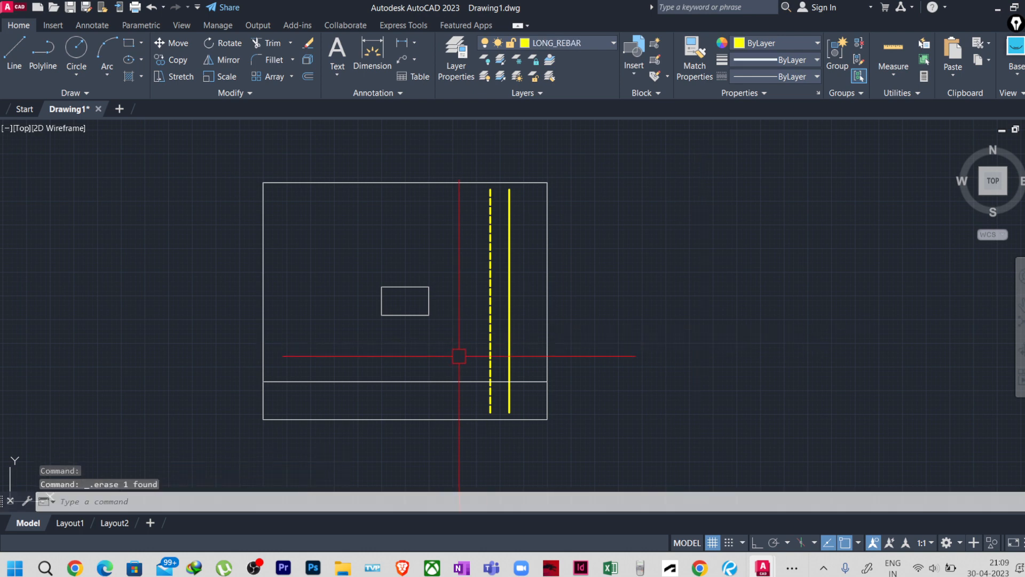
text(o)
key(Return)
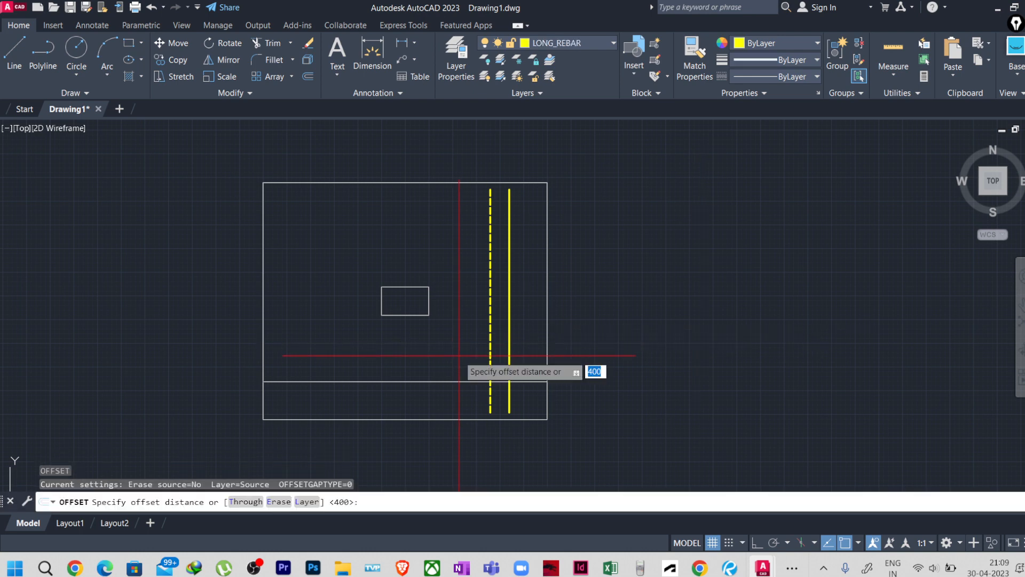
text(100)
key(Return)
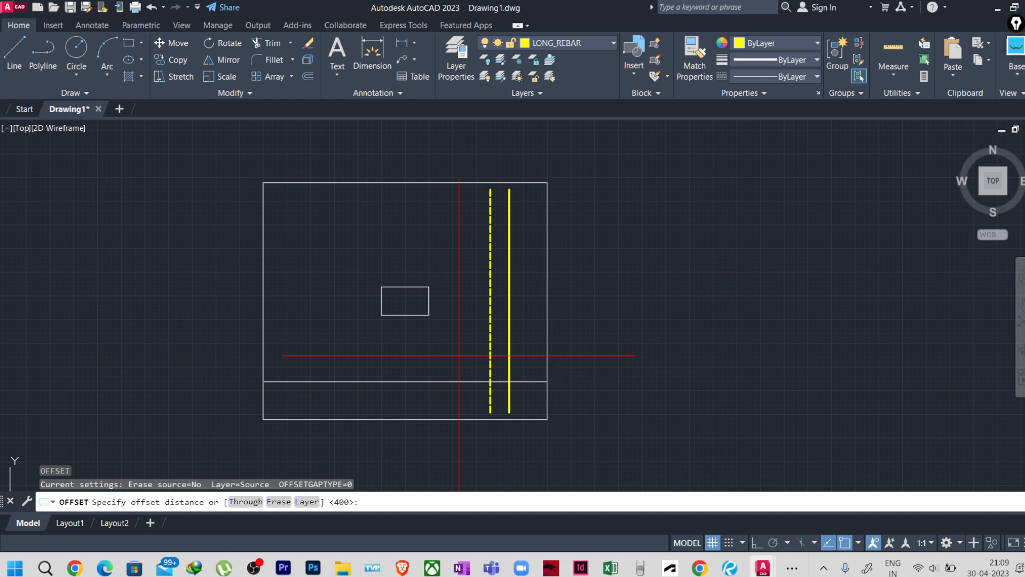
click(463, 381)
key(Escape)
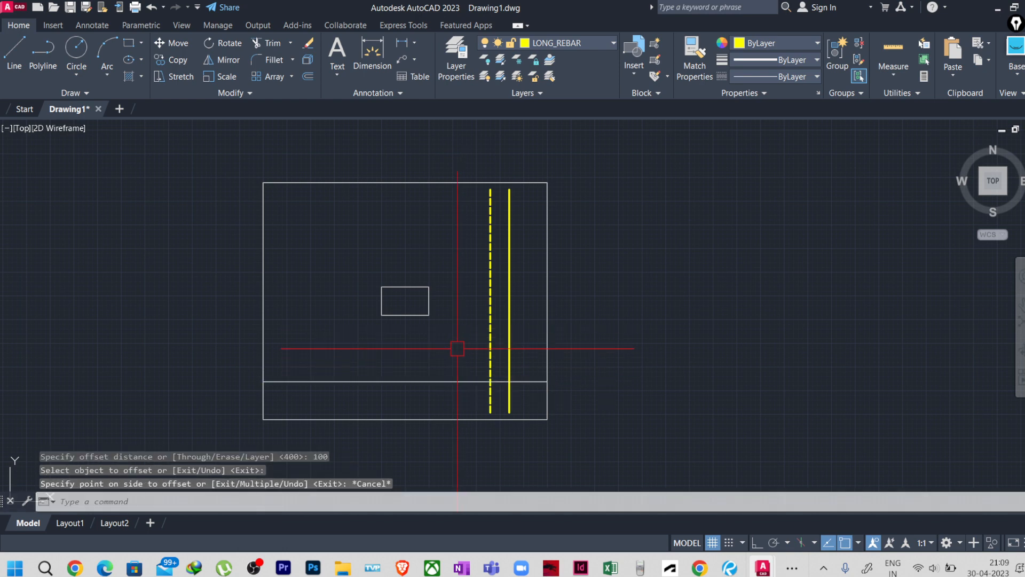
Step: Offset the horizontal bar line 200 upward to create a second one
key(Return)
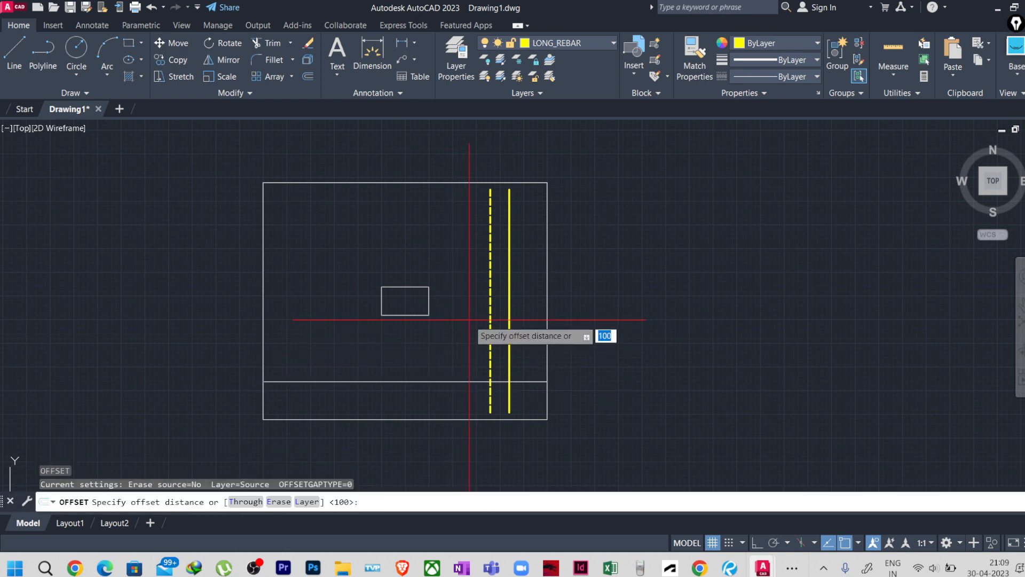
text(200)
key(Return)
click(447, 382)
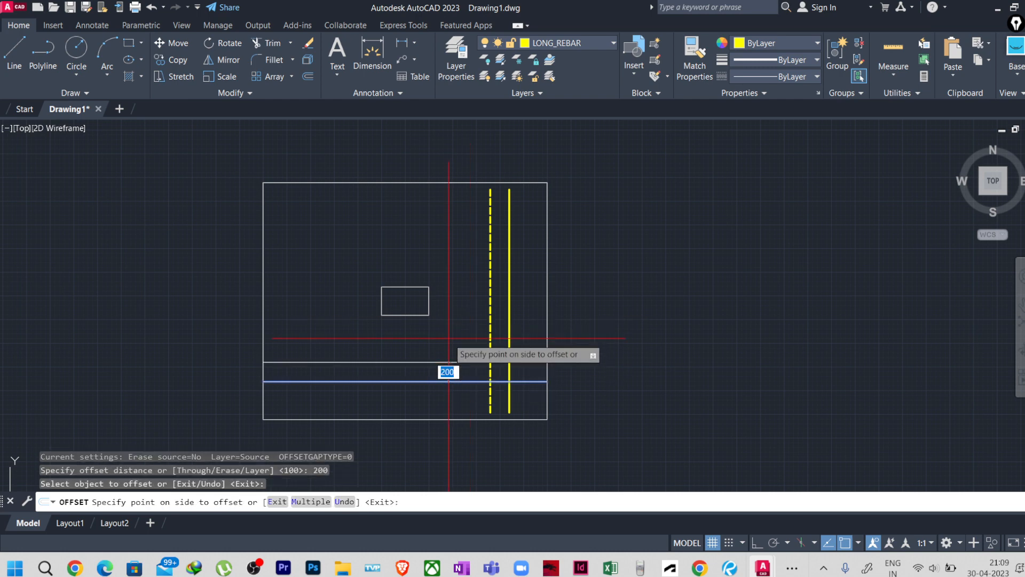
click(454, 341)
key(Escape)
key(Escape)
key(Escape)
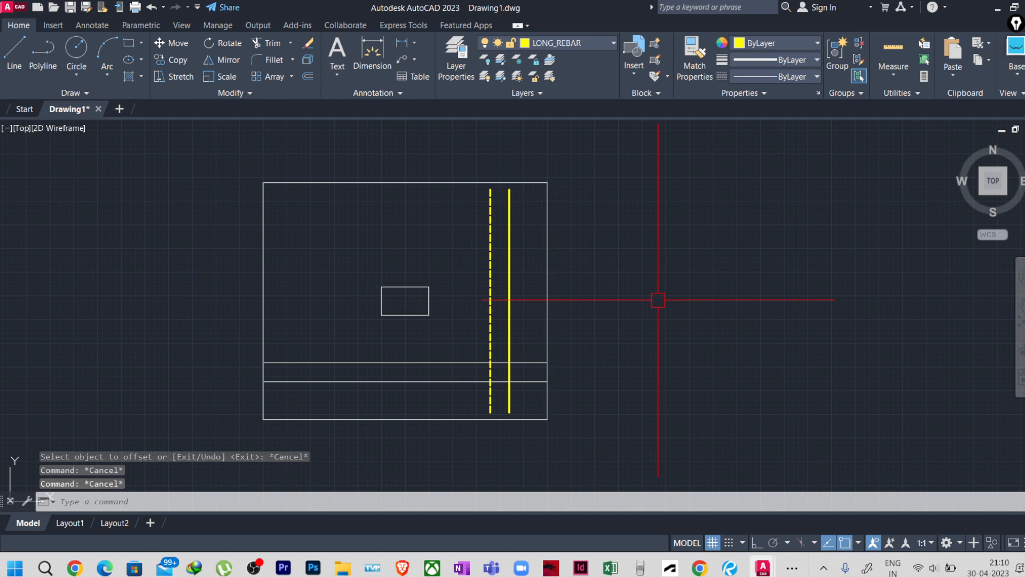
Step: Offset the footing's right and left edges 75 inward as cover lines
key(Return)
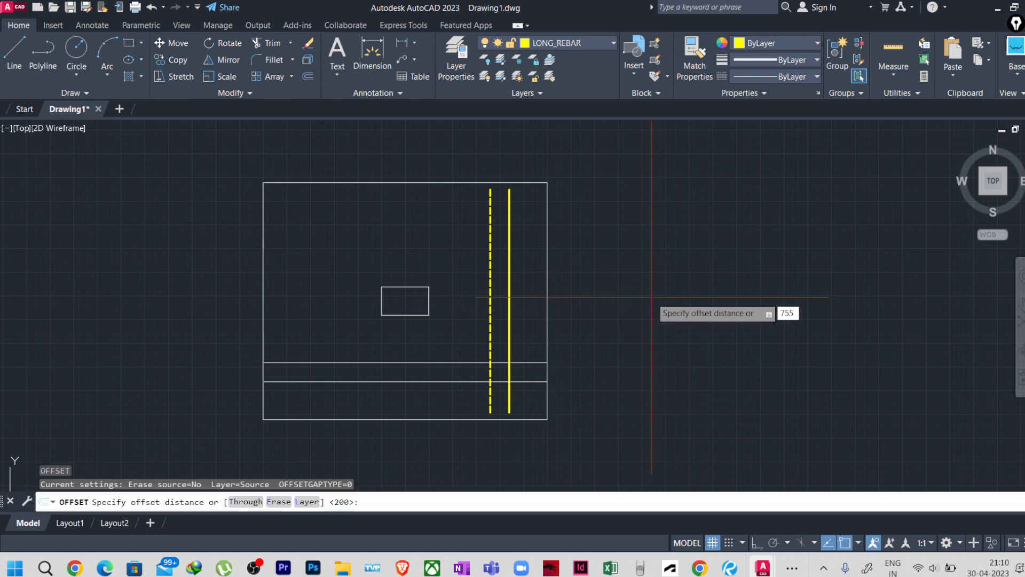
key(Return)
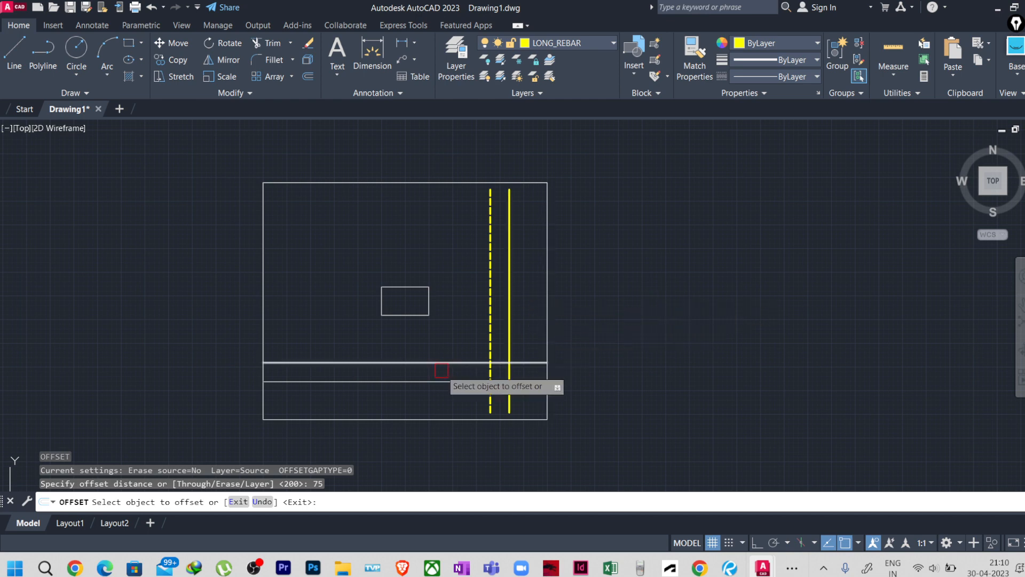
click(547, 313)
click(525, 309)
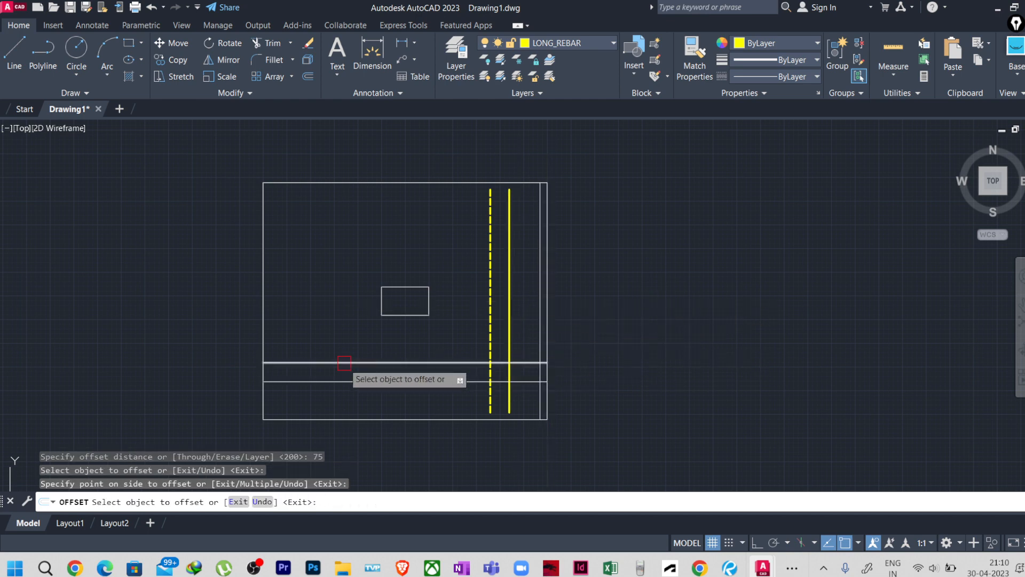
click(261, 305)
click(310, 304)
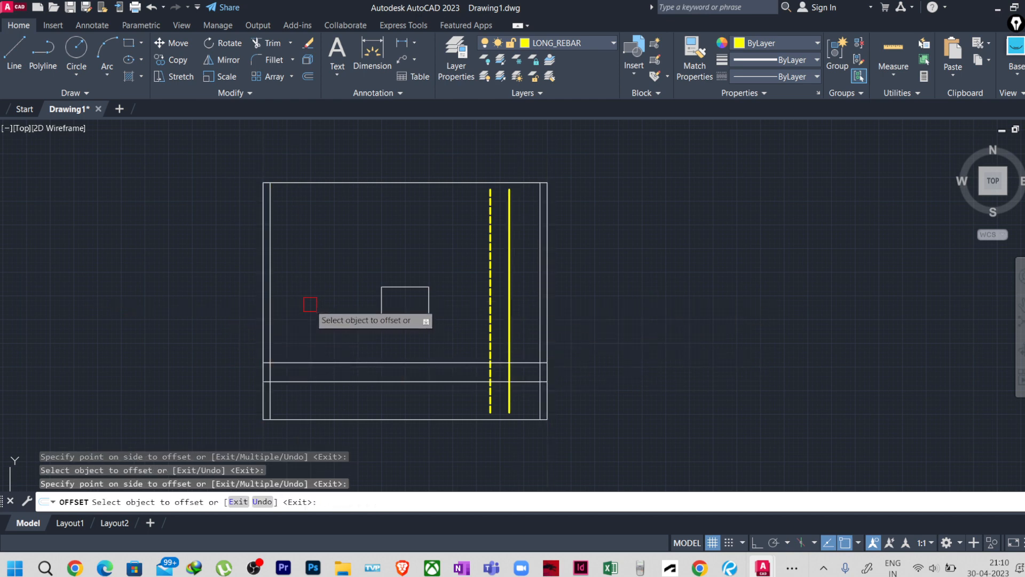
key(Escape)
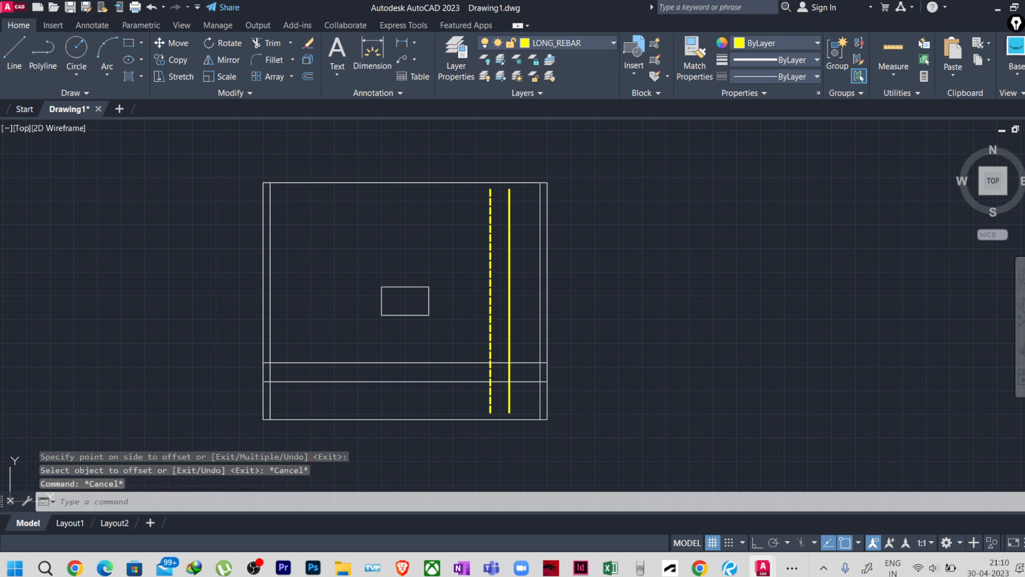
Step: Trim the left ends of both horizontal bar lines back to the left cover line, along with the cover line's segment between them
text(tr)
key(Return)
scroll(249, 367, up, 4)
click(294, 356)
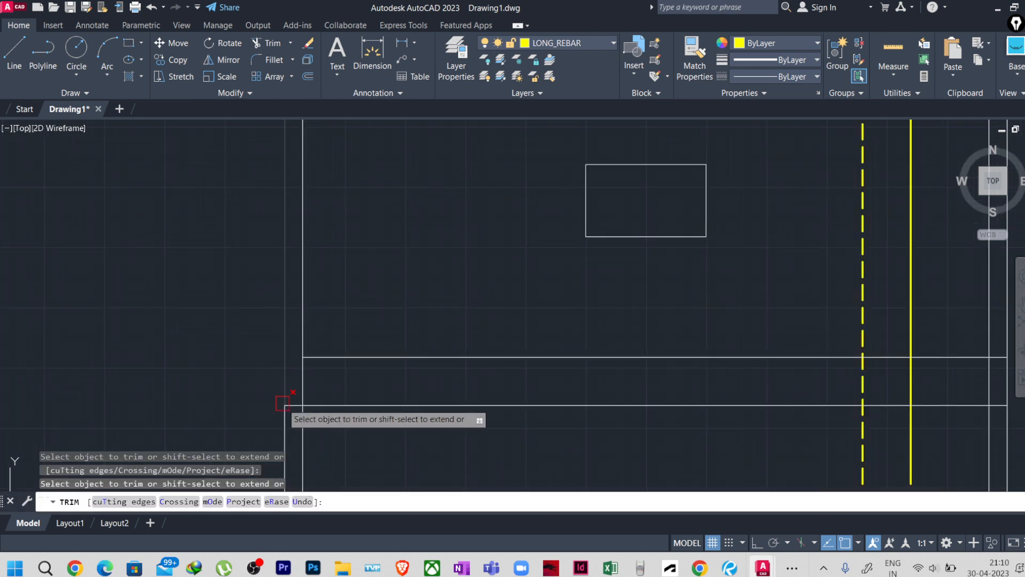
click(301, 395)
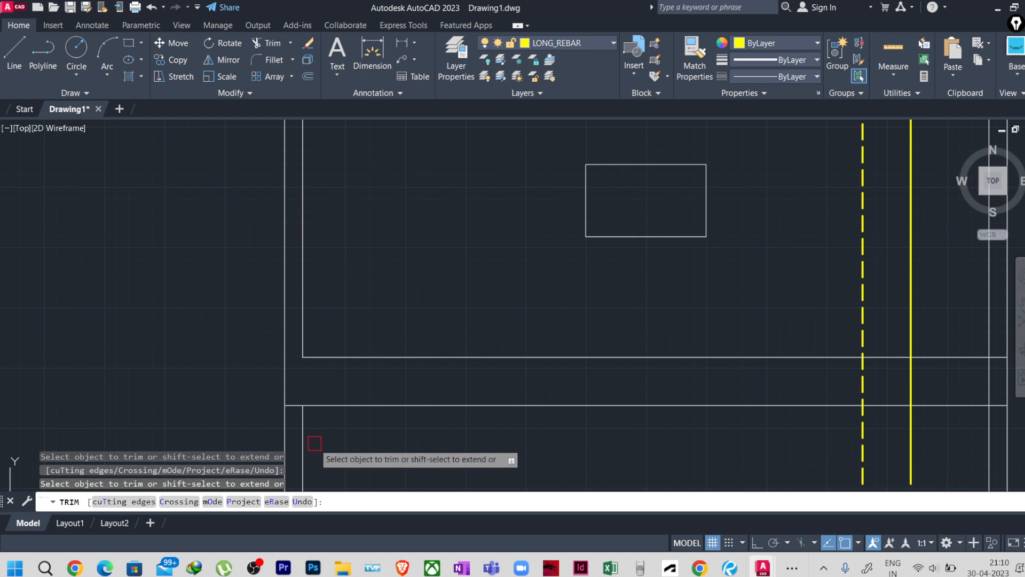
text(Z)
key(Escape)
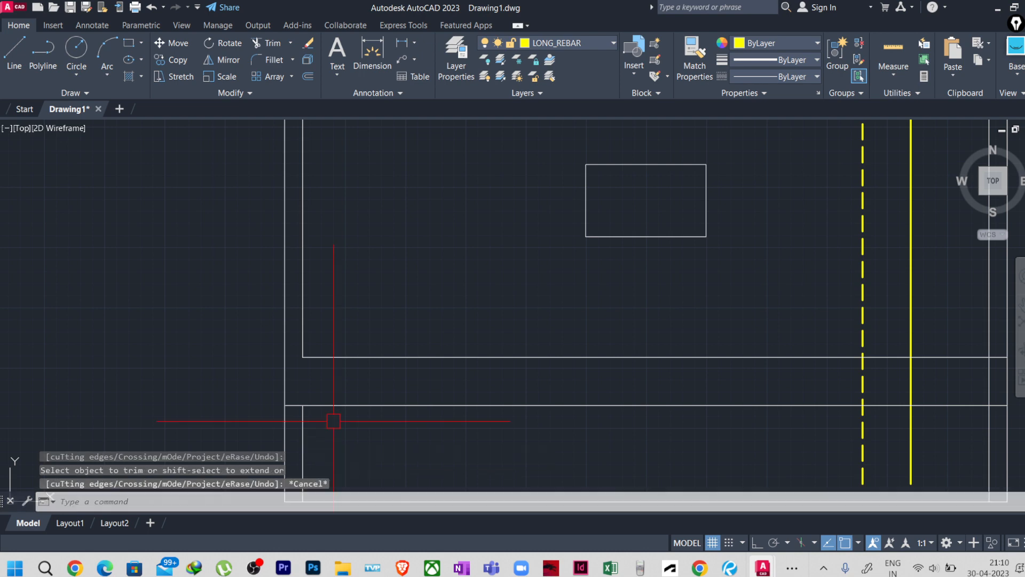
scroll(296, 408, up, 5)
text(TR)
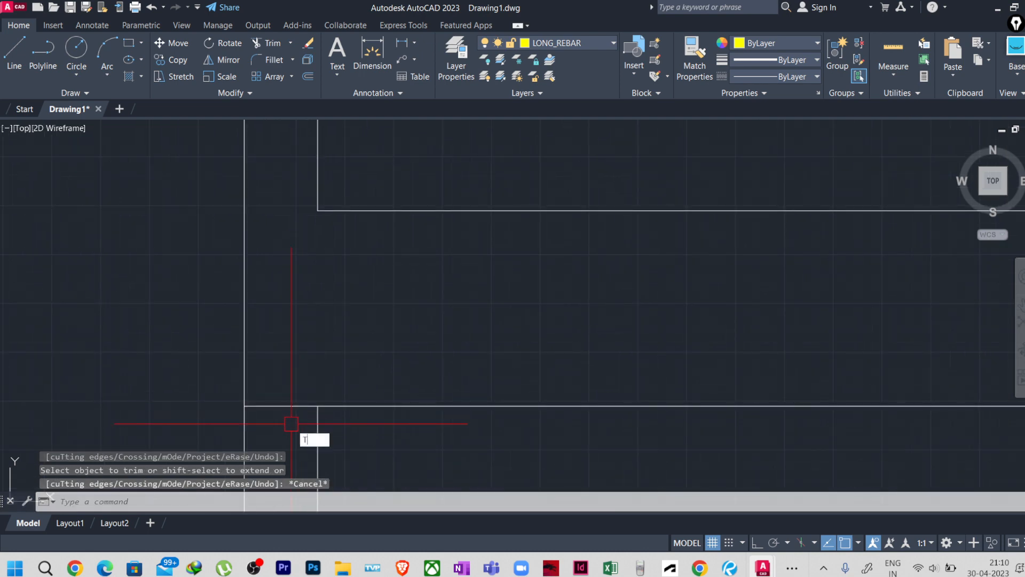
key(Return)
click(292, 406)
key(Escape)
Step: Trim the right ends of both horizontal bar lines back to the right cover line
scroll(302, 350, down, 5)
scroll(330, 374, down, 3)
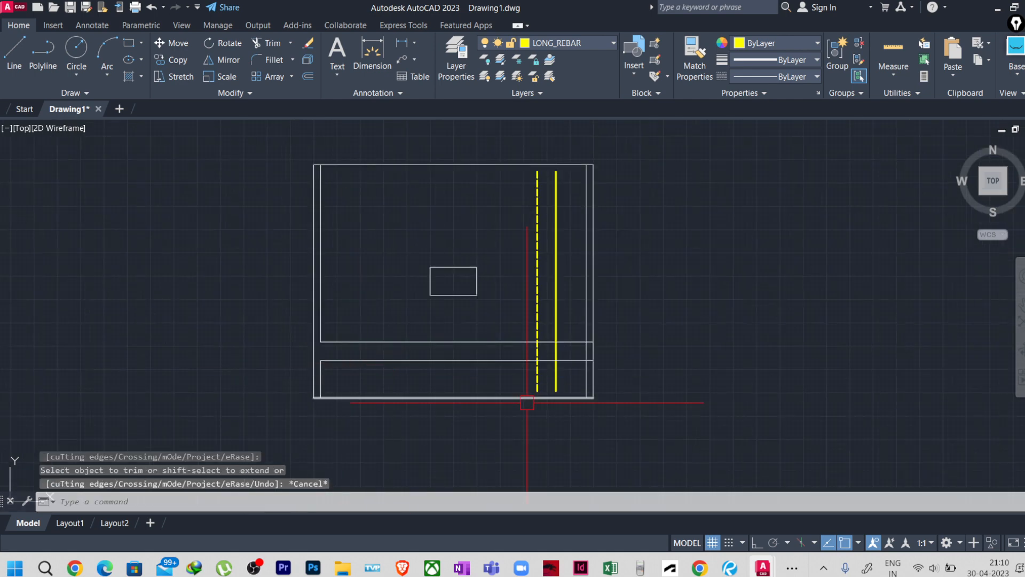
key(Return)
scroll(587, 347, up, 6)
click(550, 295)
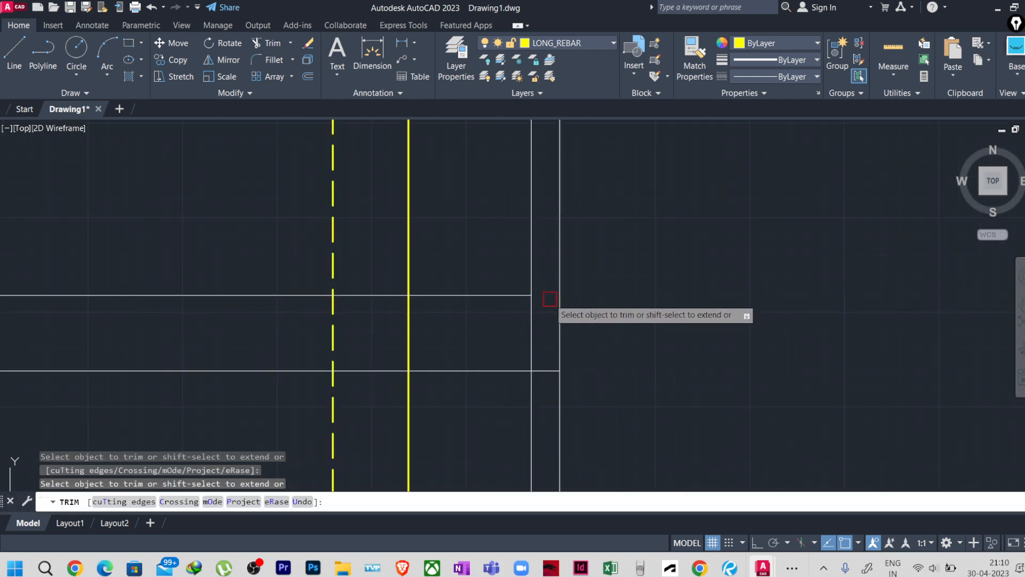
click(539, 369)
key(Escape)
key(Escape)
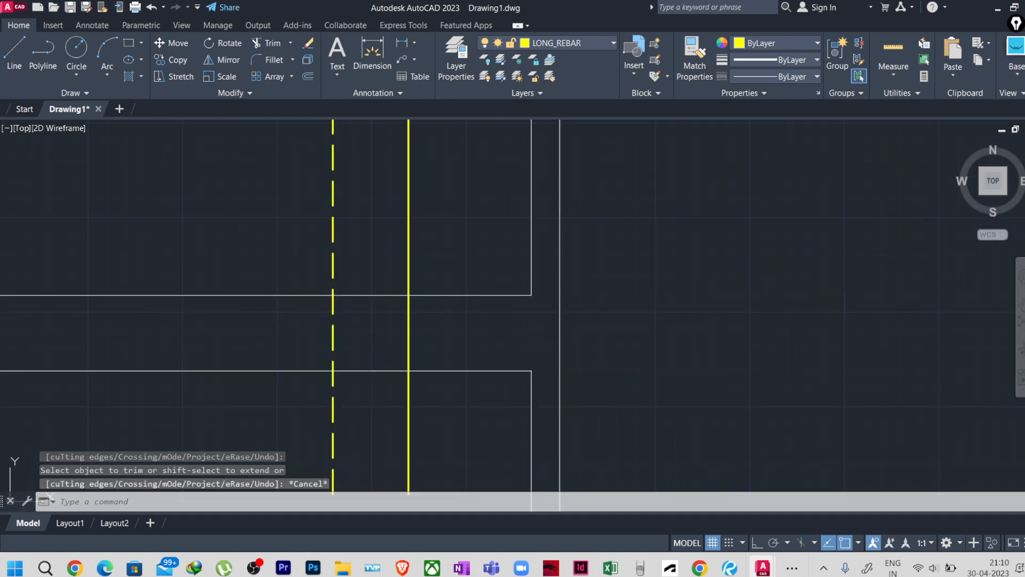
Step: Erase the leftover vertical cover line pieces on both sides of the footing
click(541, 396)
click(510, 407)
scroll(661, 342, down, 5)
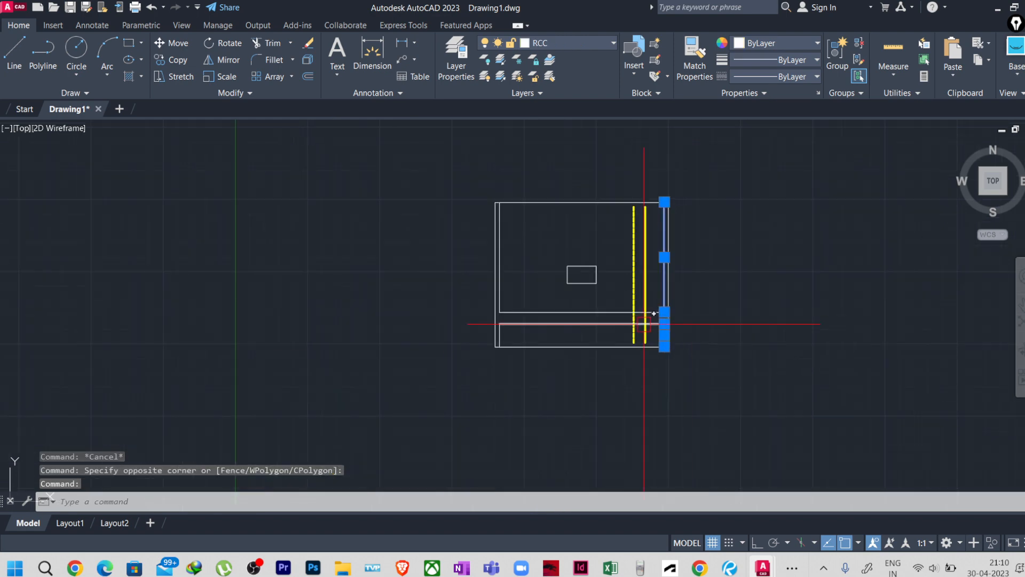
scroll(539, 297, up, 6)
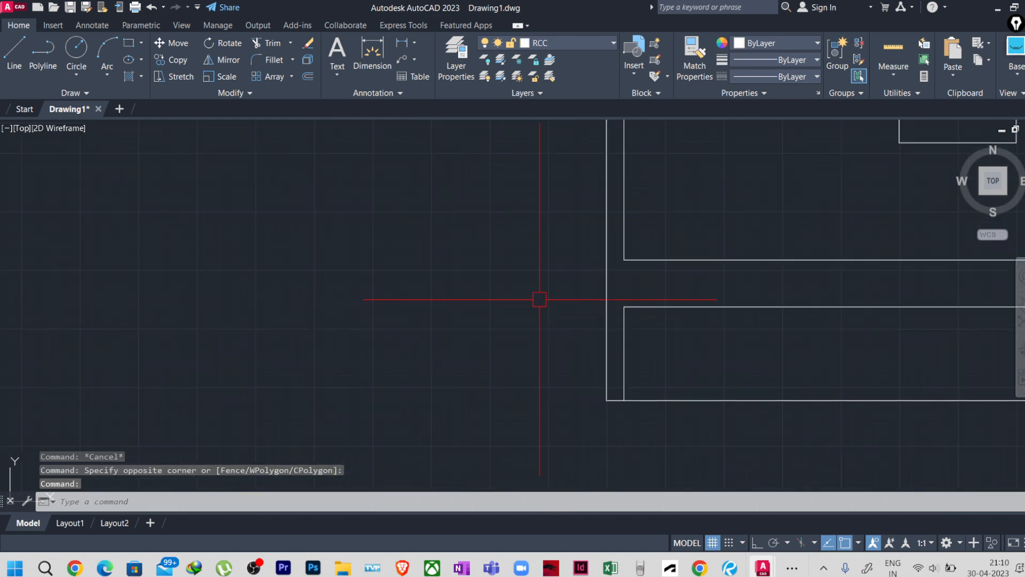
click(625, 350)
key(Delete)
scroll(646, 372, down, 3)
middle_drag(646, 372, 533, 382)
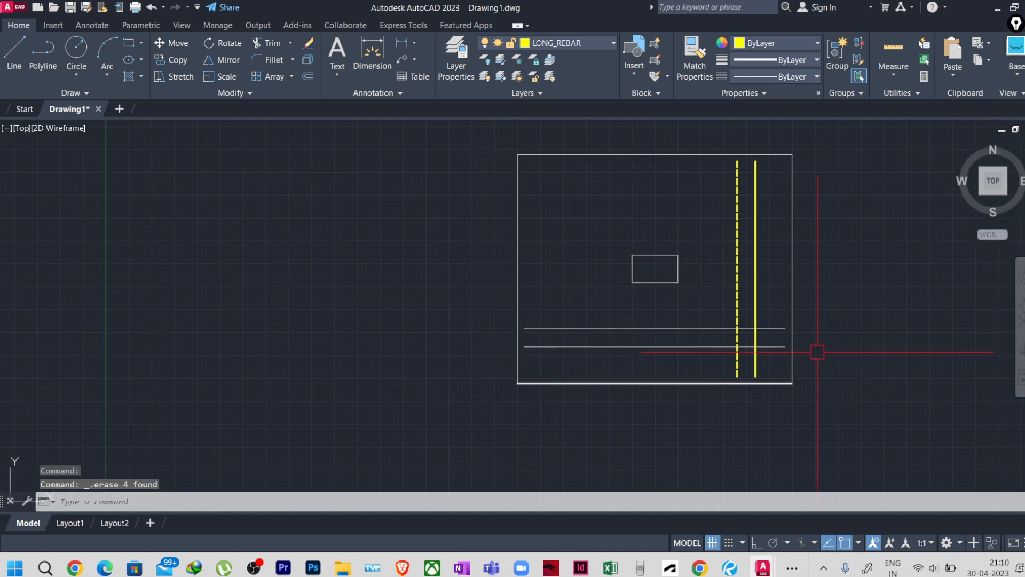
scroll(833, 354, up, 2)
text(ma)
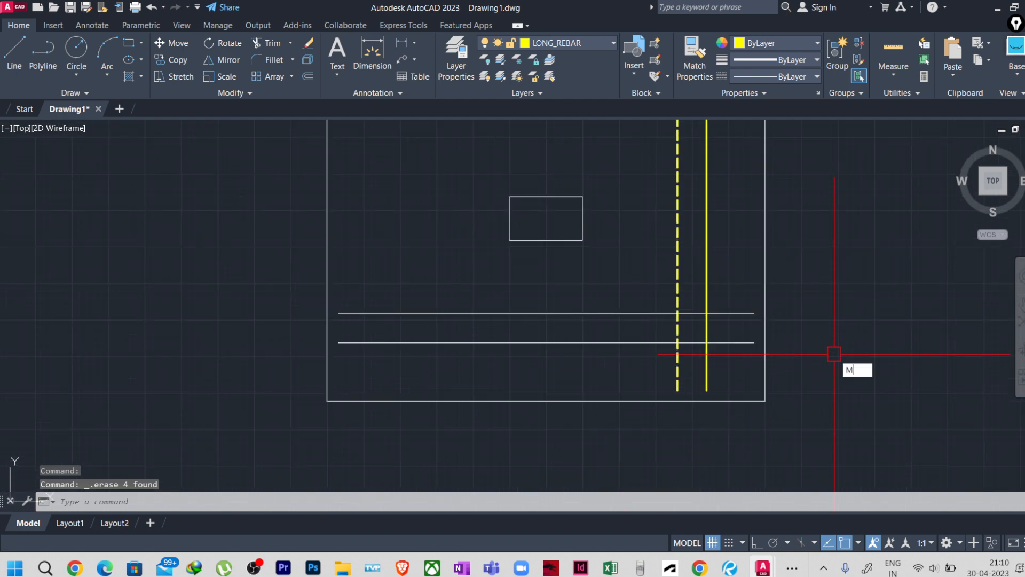
key(Return)
click(706, 343)
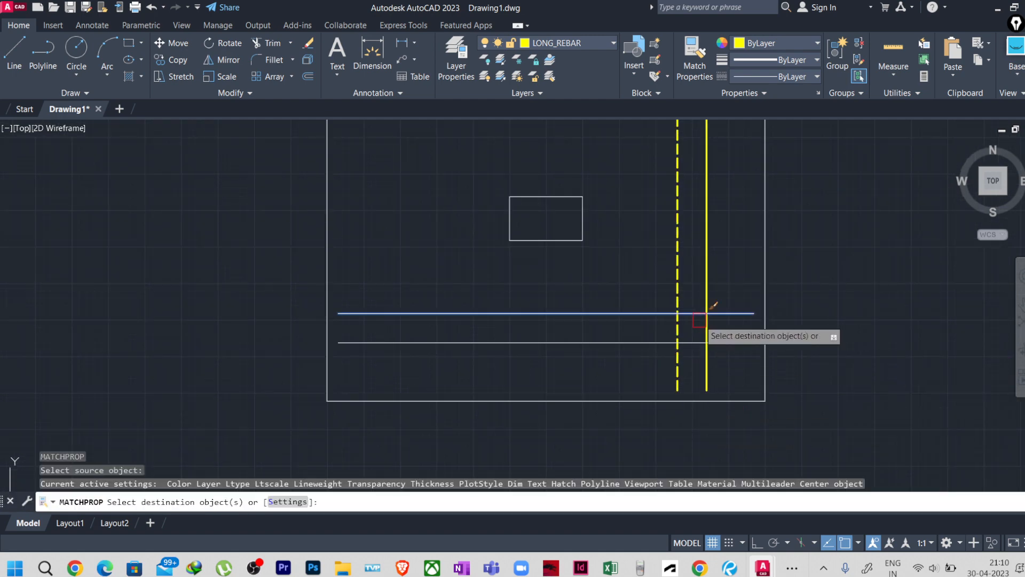
key(Escape)
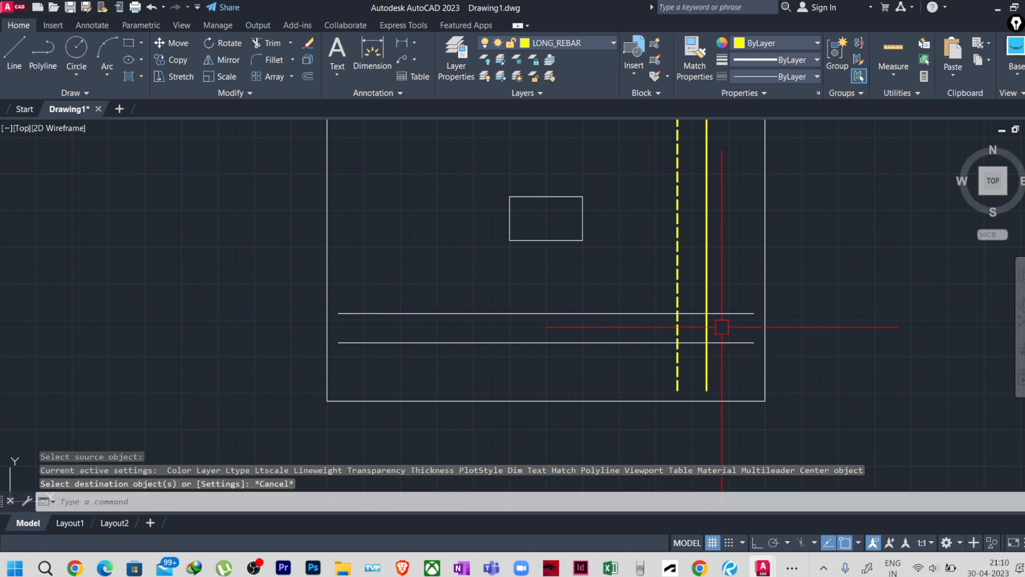
Step: Match the properties of the solid vertical rebar onto the lower horizontal bar line
text(ma)
click(712, 293)
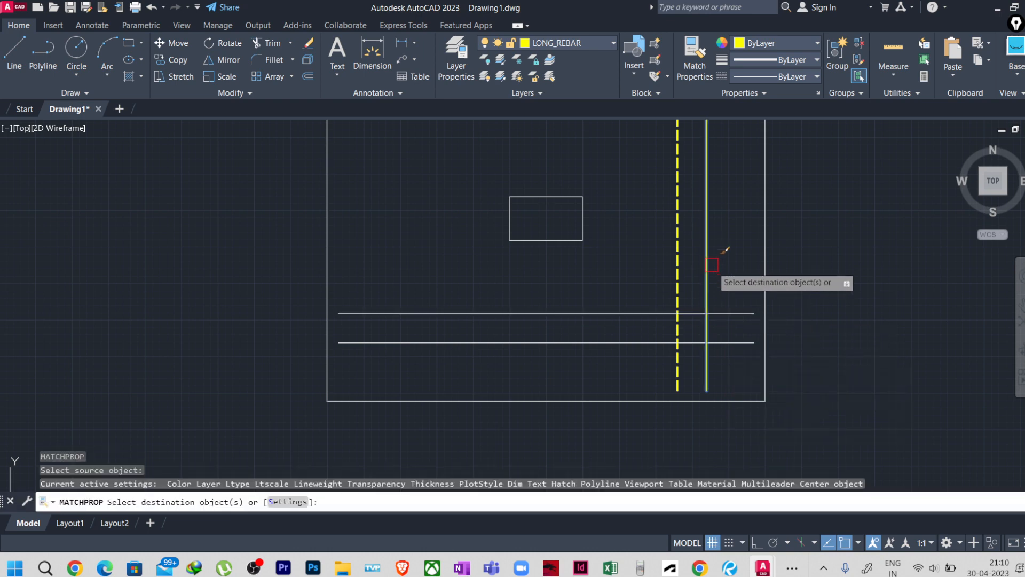
click(745, 343)
key(Escape)
Step: Match the properties of the dashed vertical rebar onto the upper horizontal bar line
key(Return)
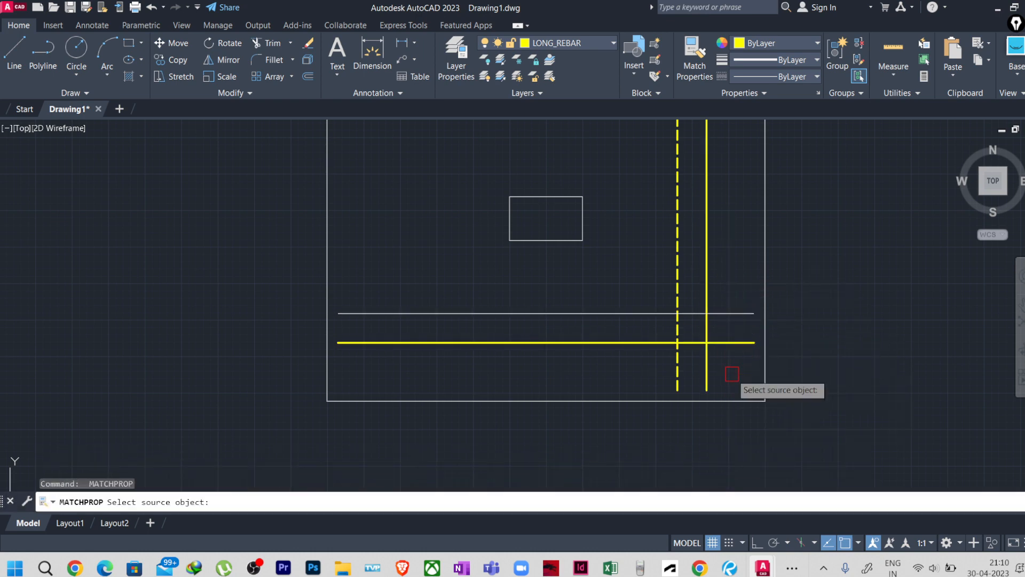
click(677, 280)
click(646, 314)
key(Escape)
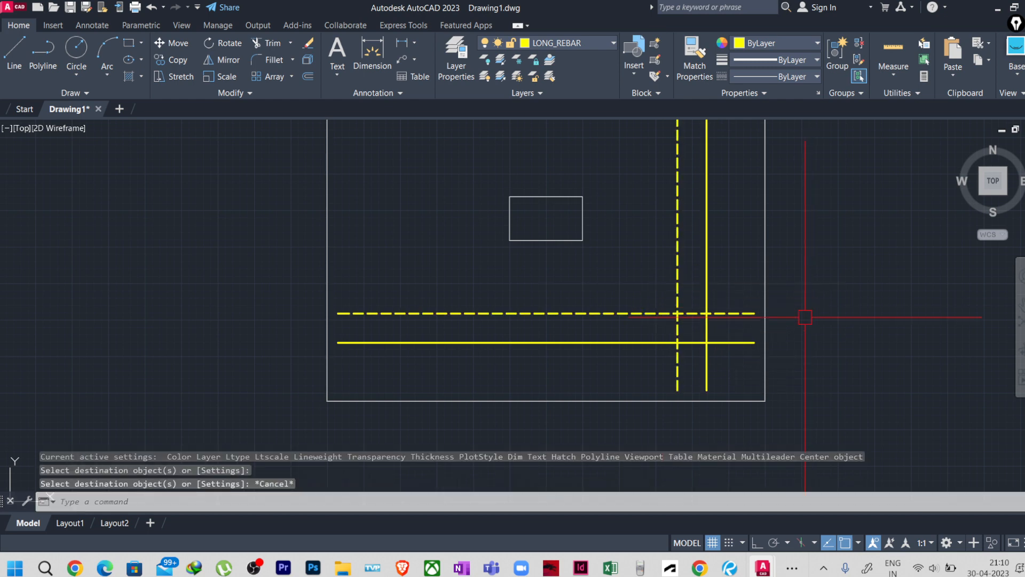
Step: Make TEXT the current layer
scroll(806, 315, down, 2)
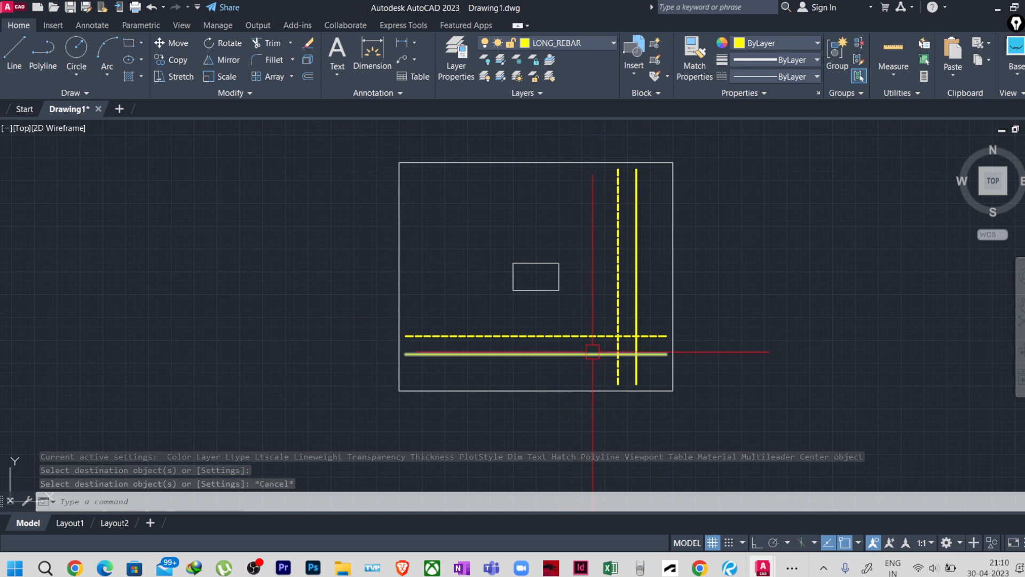
scroll(595, 352, up, 2)
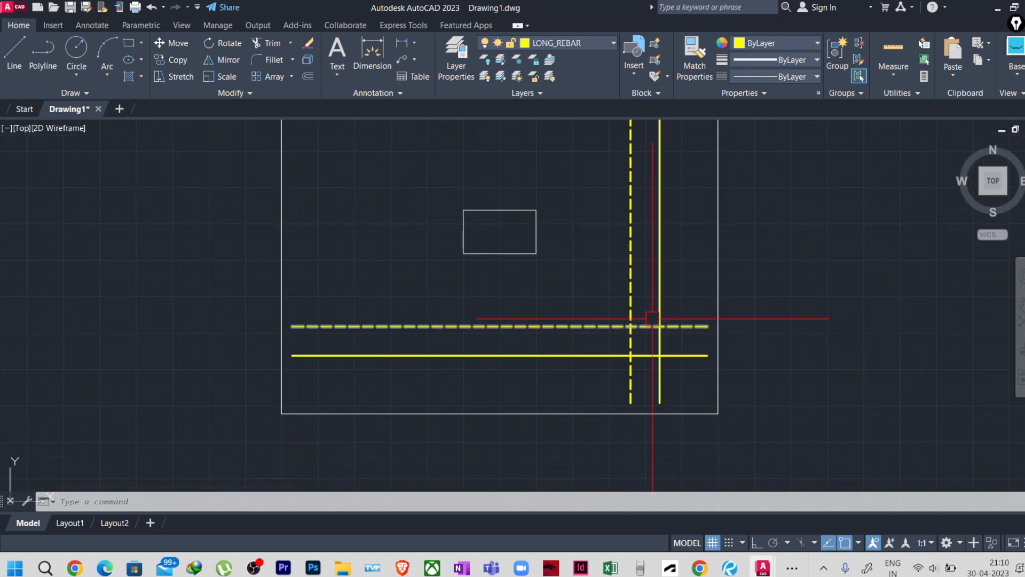
scroll(577, 355, down, 2)
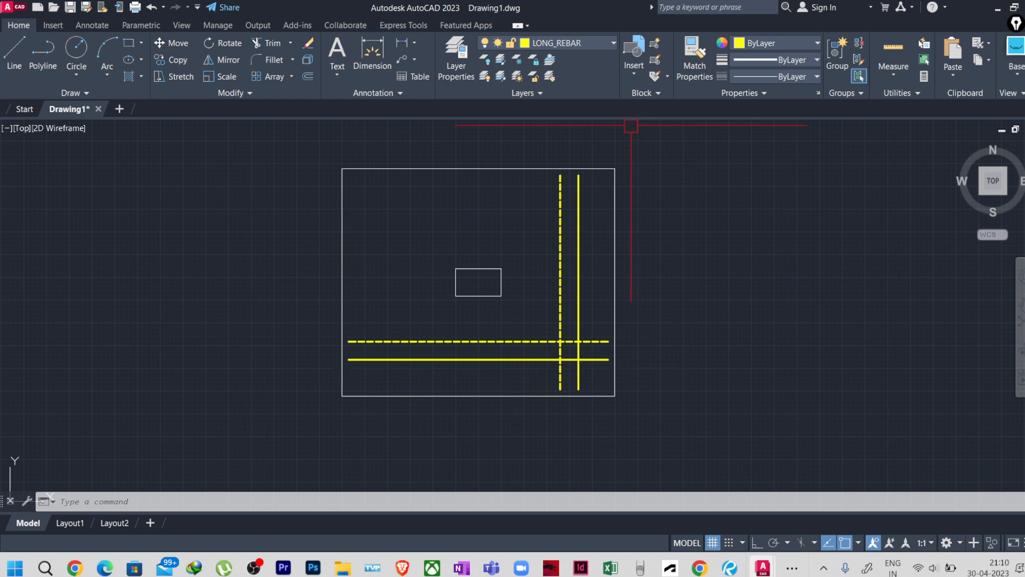
click(566, 43)
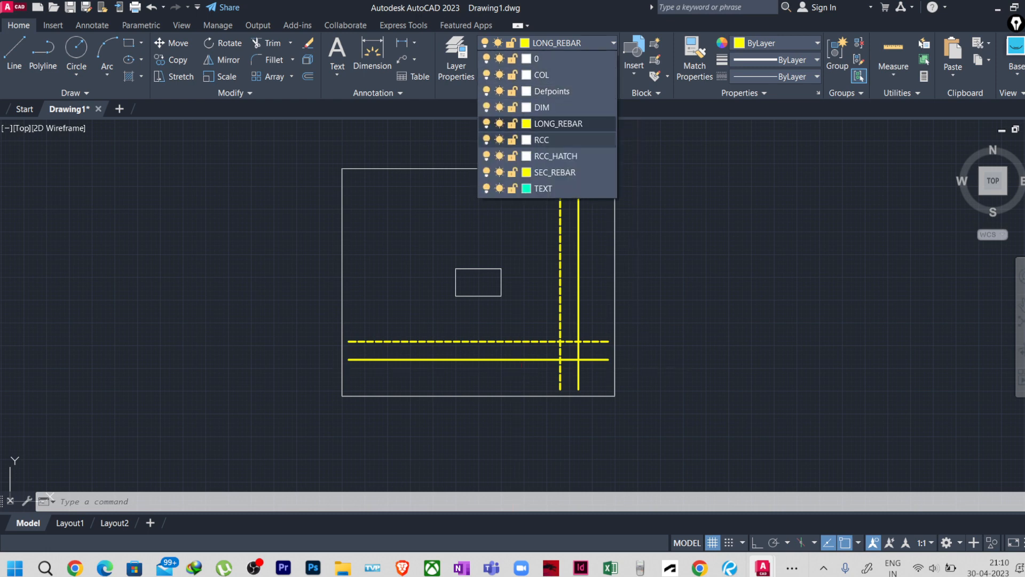
click(543, 189)
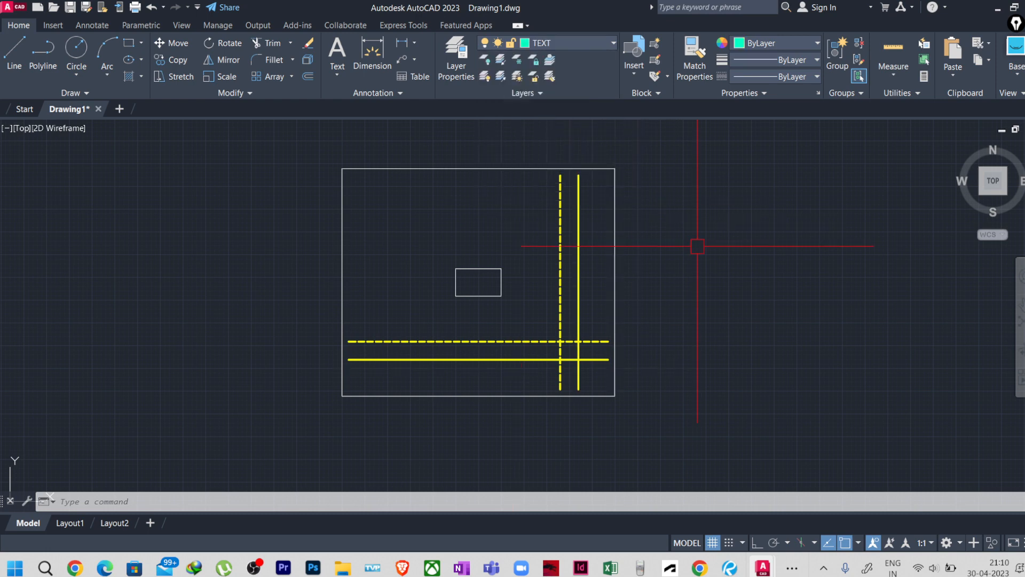
Step: Change the DIM layer's color to index color 120
click(566, 43)
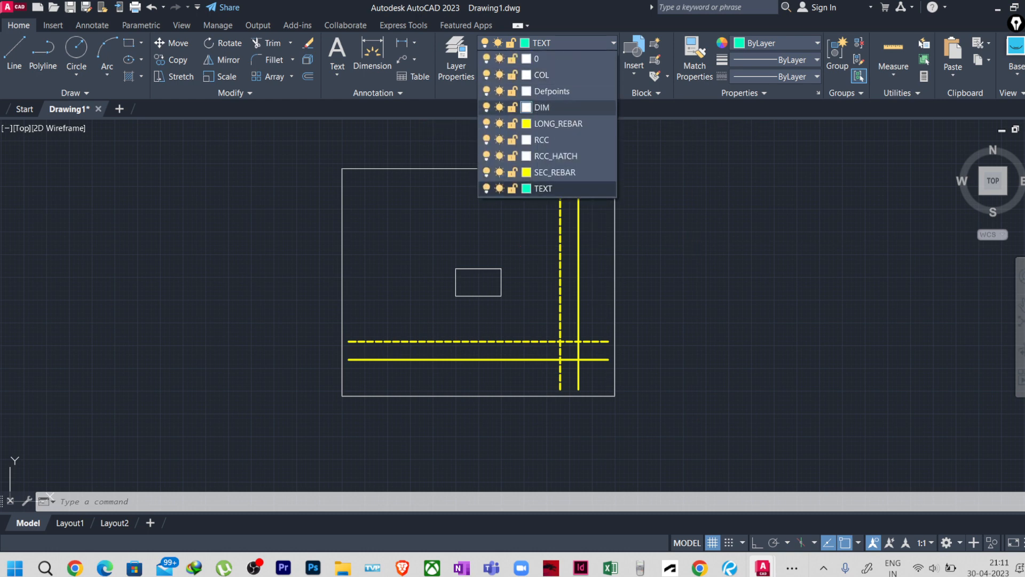
click(526, 107)
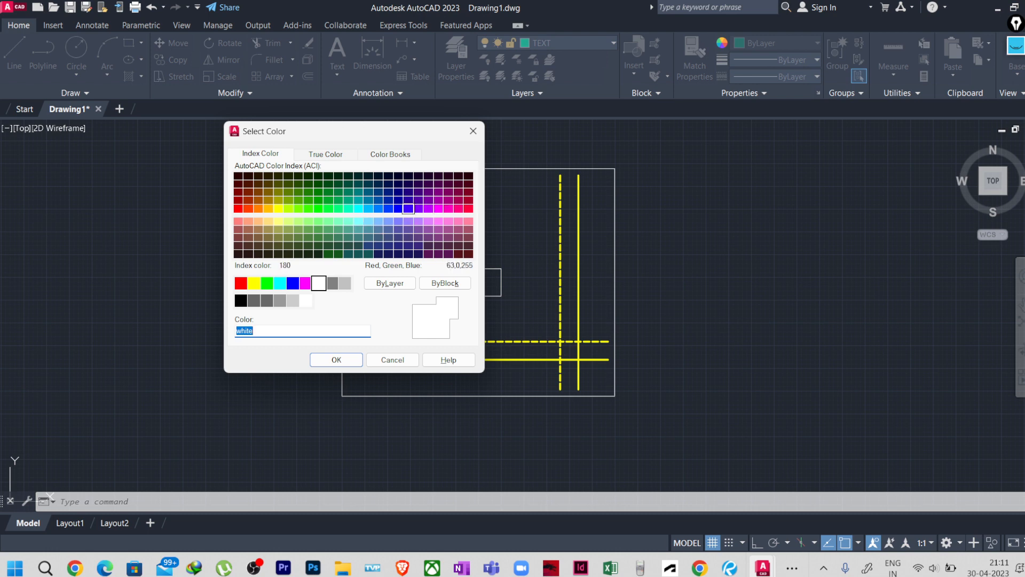
click(348, 208)
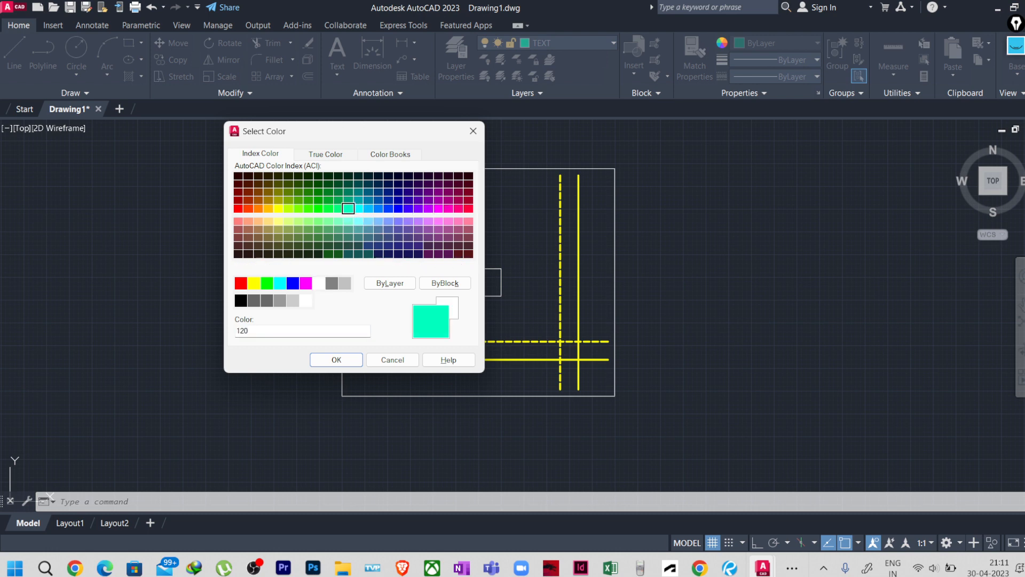
click(336, 360)
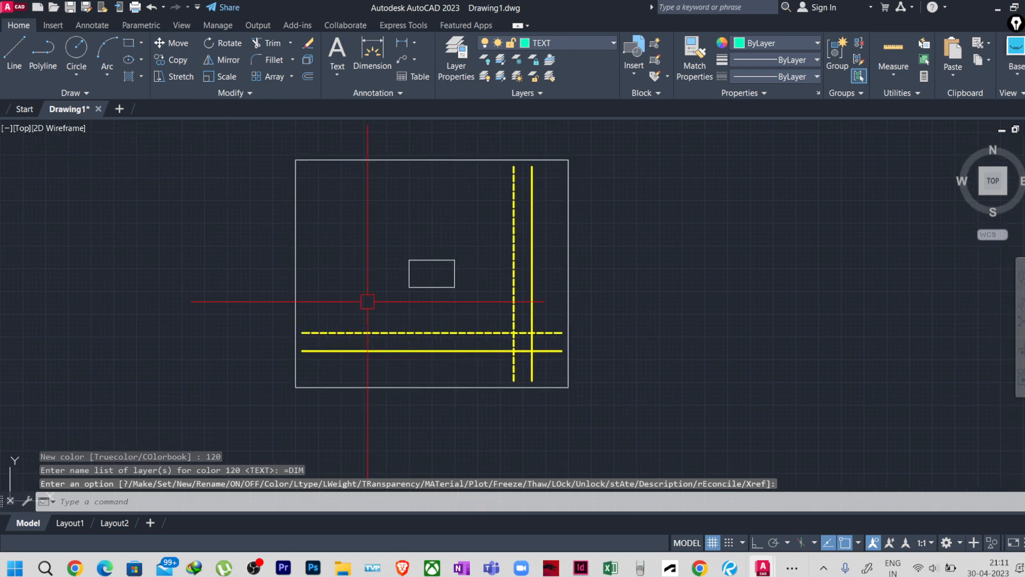
middle_drag(367, 301, 375, 318)
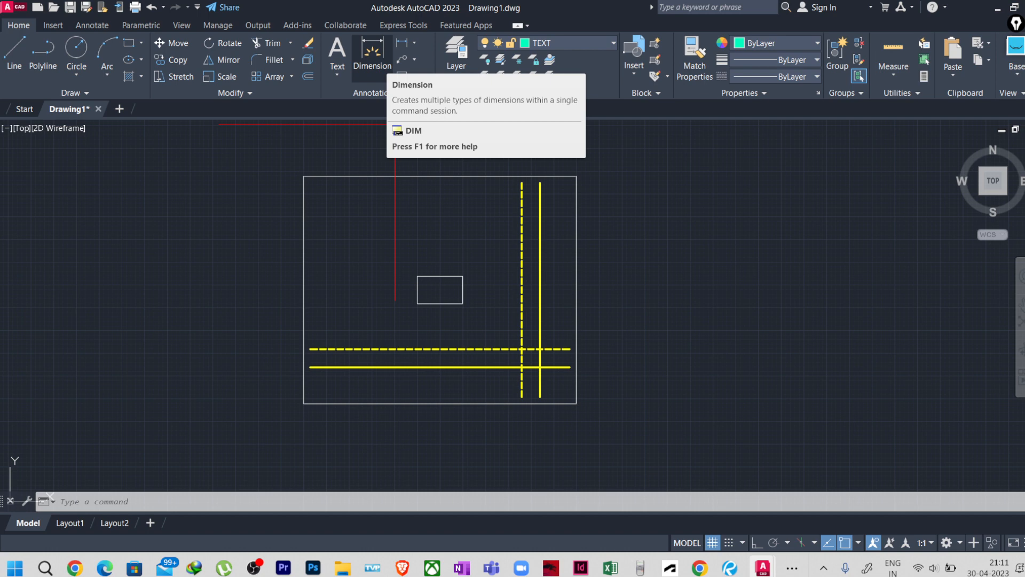
click(372, 54)
scroll(333, 392, up, 4)
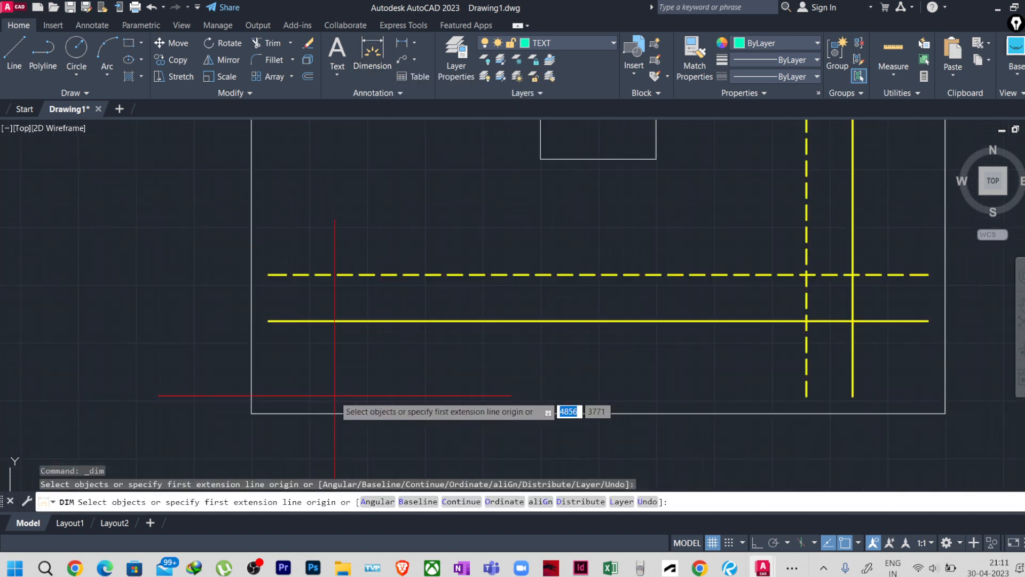
scroll(332, 382, down, 4)
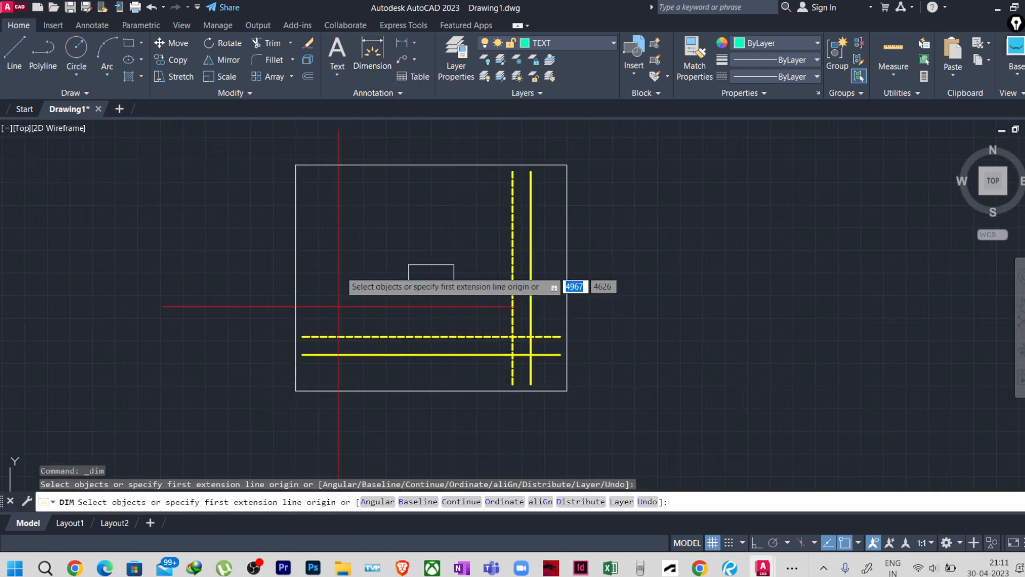
click(413, 43)
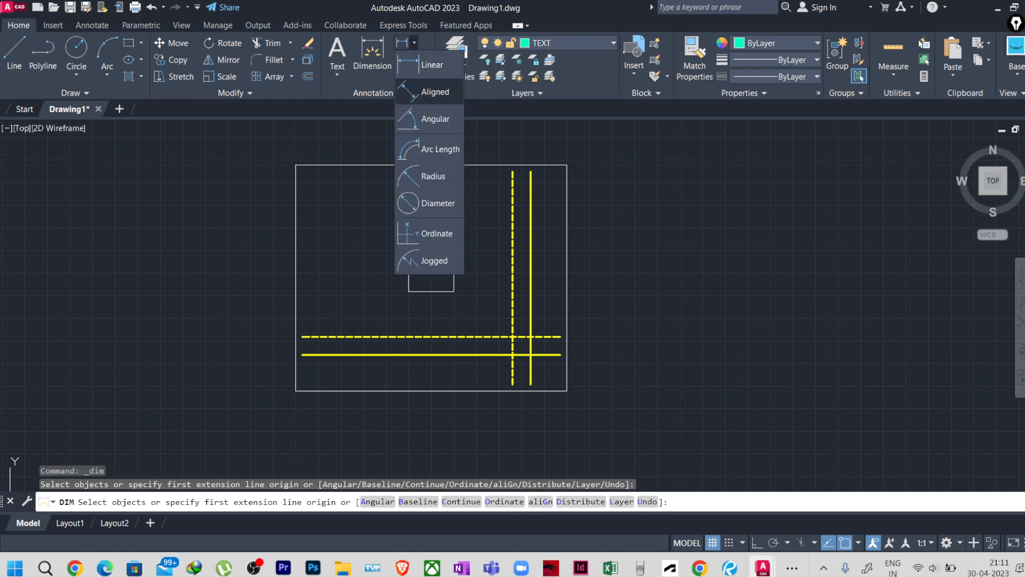
click(430, 65)
scroll(332, 370, up, 2)
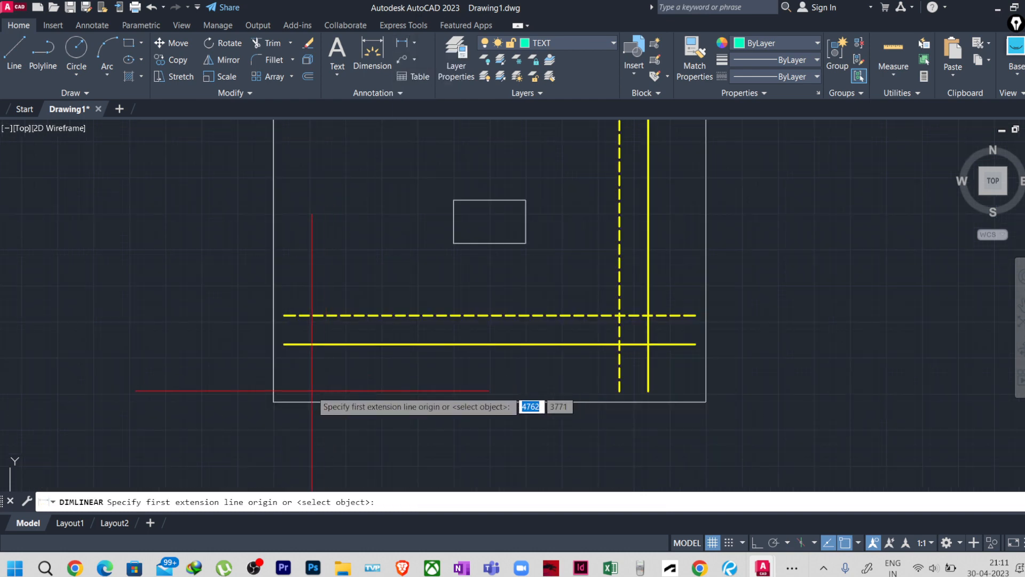
key(Escape)
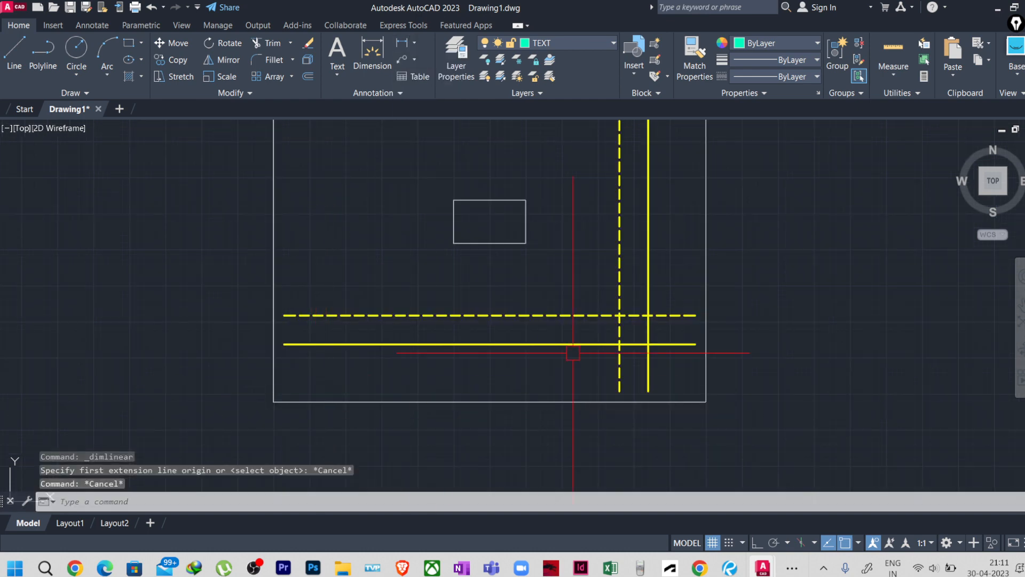
Step: Offset all four footing edges 75 inward to form the cover lines
scroll(627, 339, down, 2)
text(o)
key(Return)
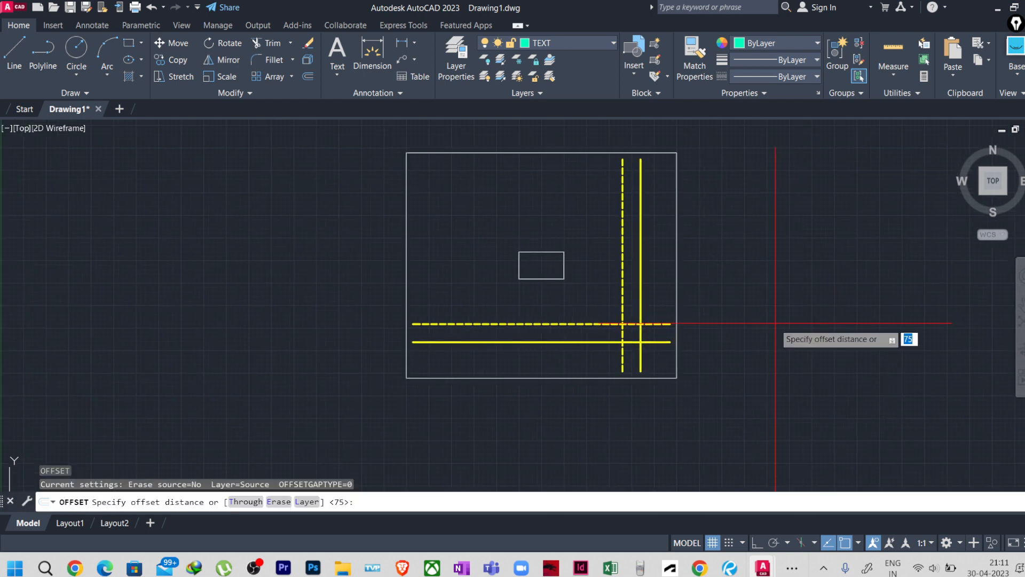
key(Return)
click(553, 374)
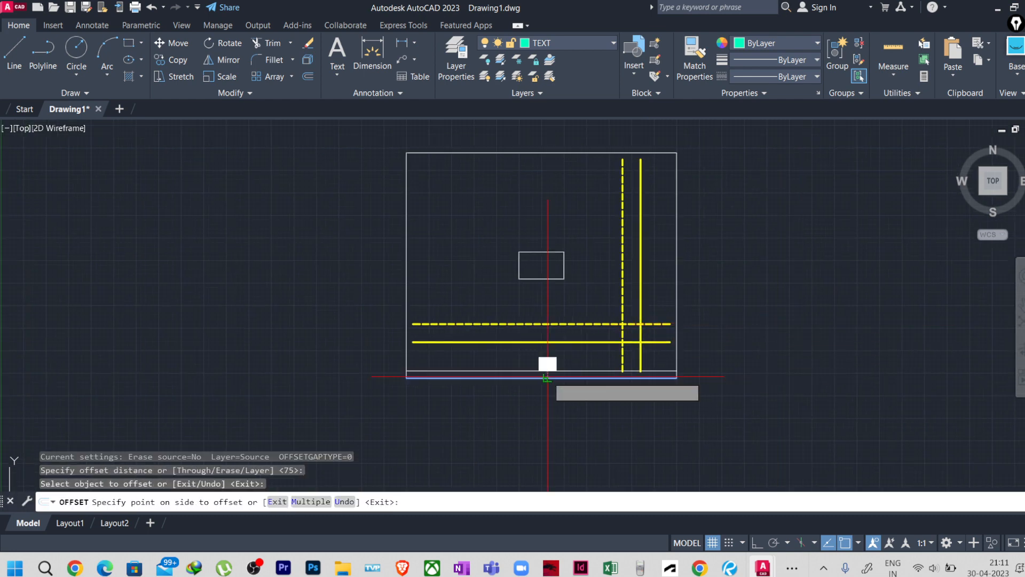
click(555, 358)
click(677, 284)
click(643, 291)
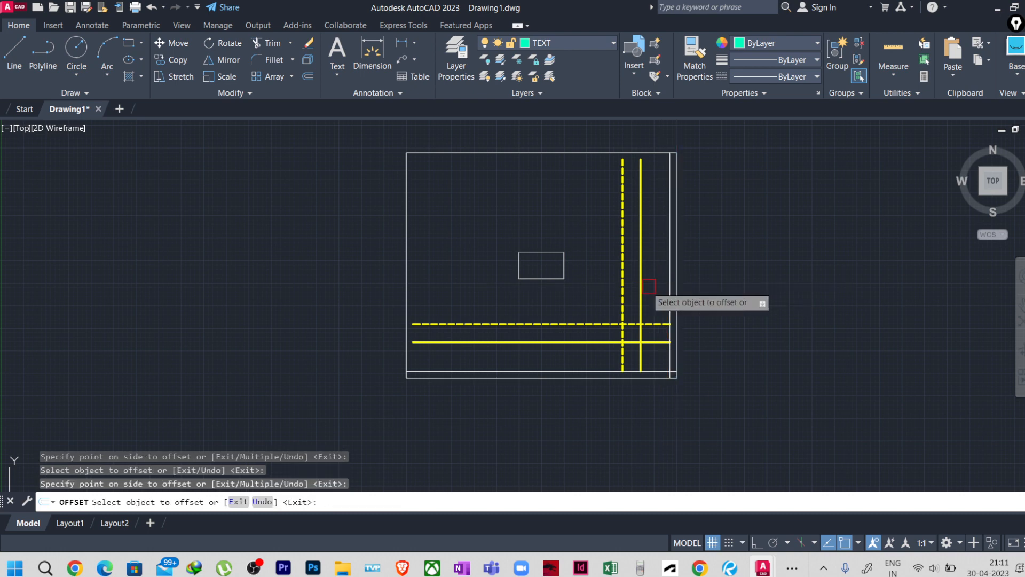
click(550, 153)
click(550, 199)
click(405, 243)
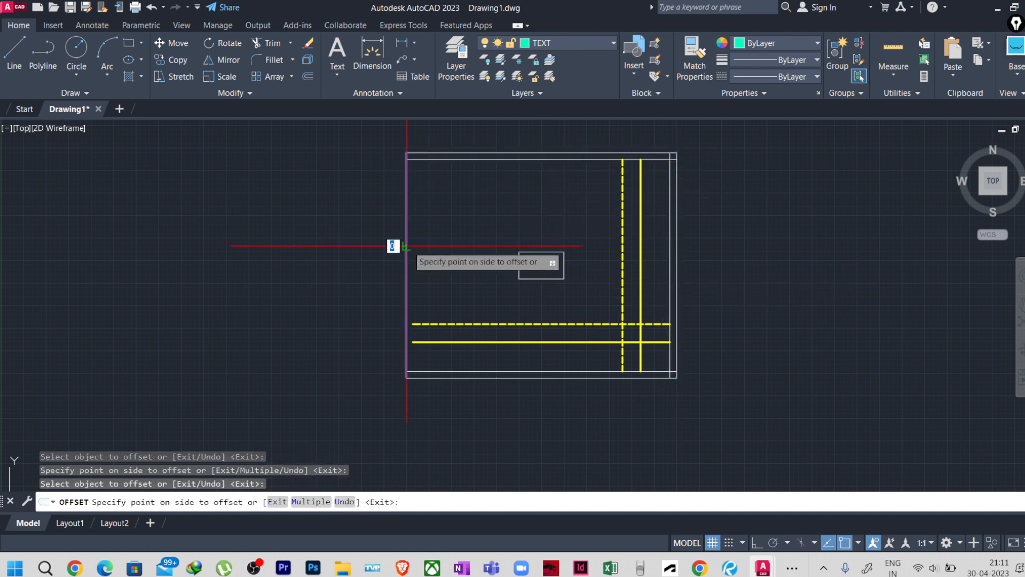
click(427, 238)
key(Escape)
key(Escape)
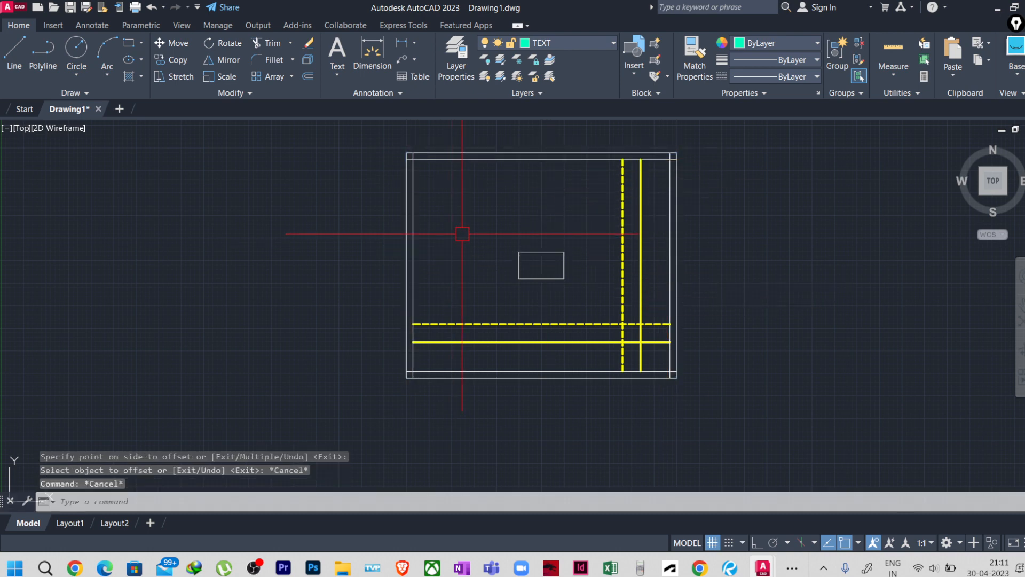
Step: Add a vertical linear dimension between the upper and lower cover lines near the footing's left side, with Ortho turned on
text(DIMLI)
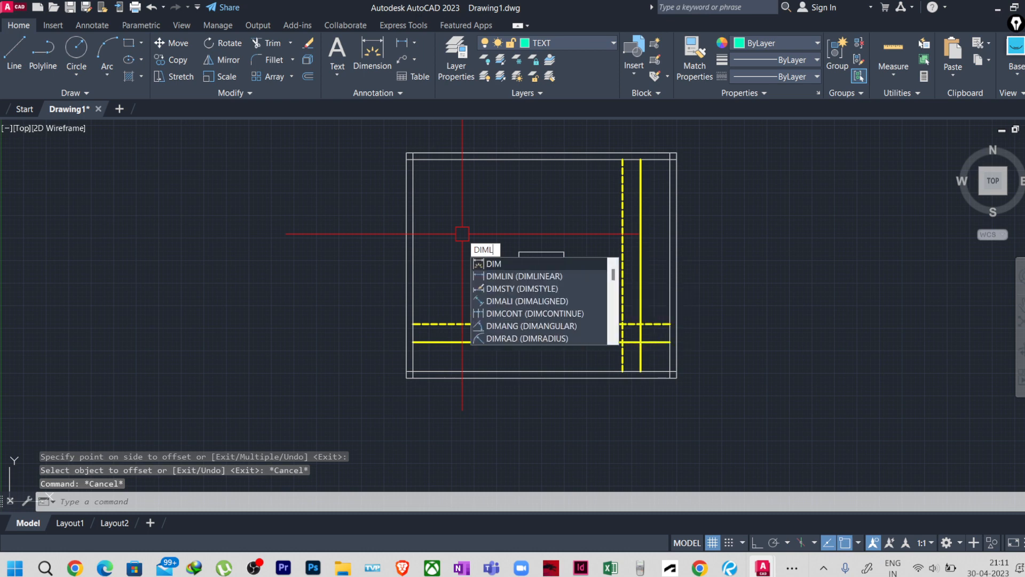
key(Return)
scroll(442, 162, up, 2)
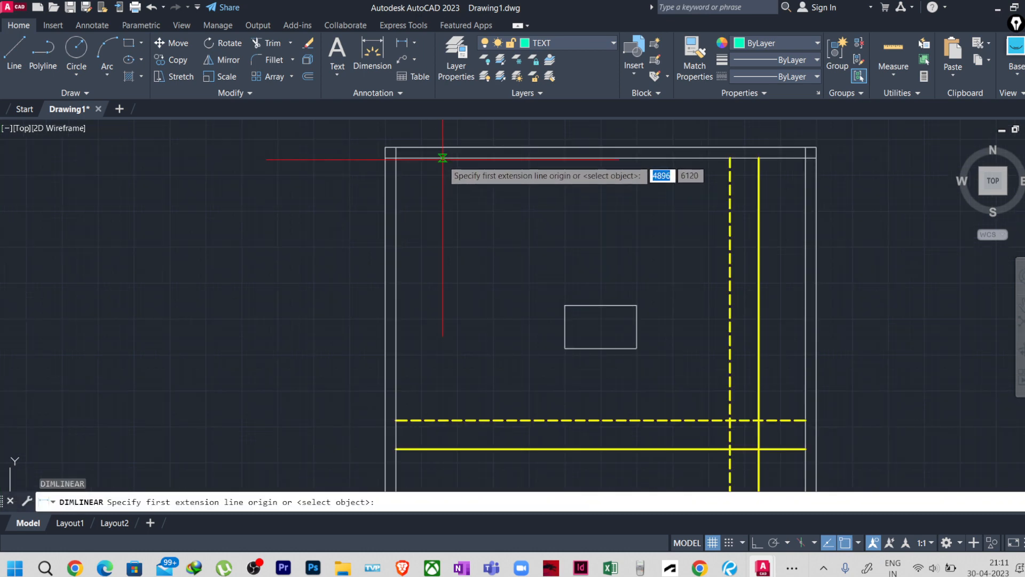
click(442, 158)
middle_drag(448, 303, 449, 202)
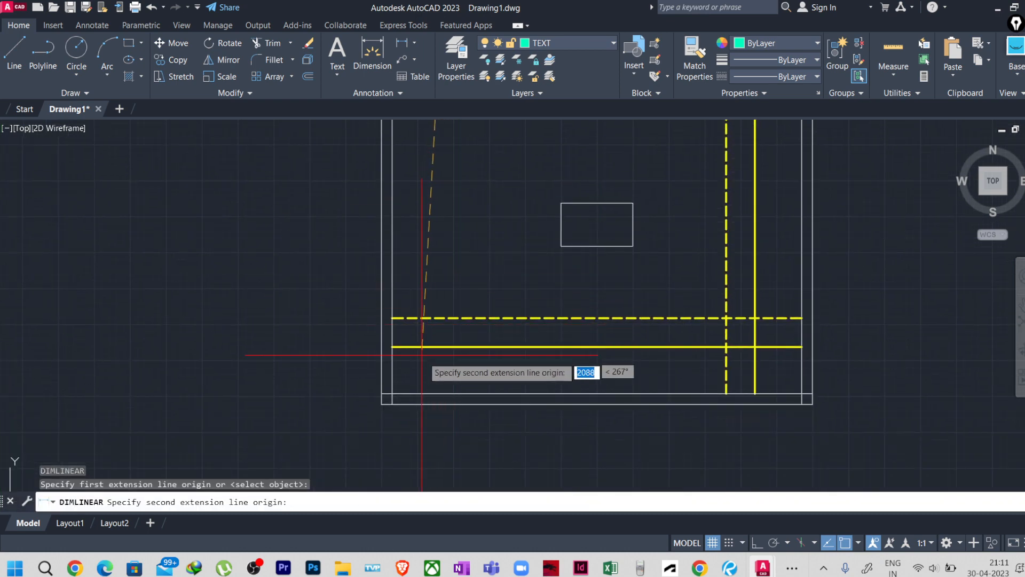
key(F8)
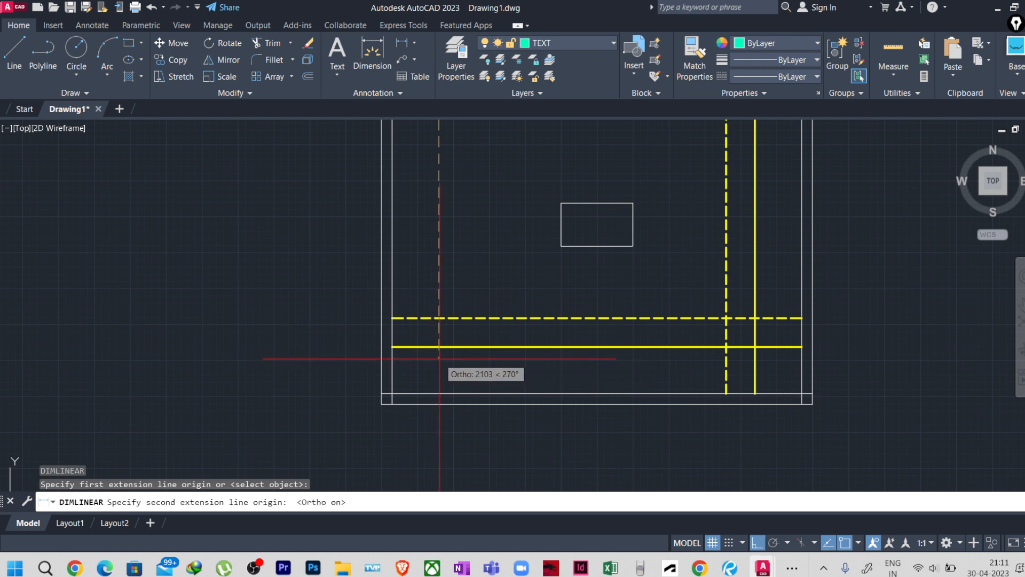
click(441, 393)
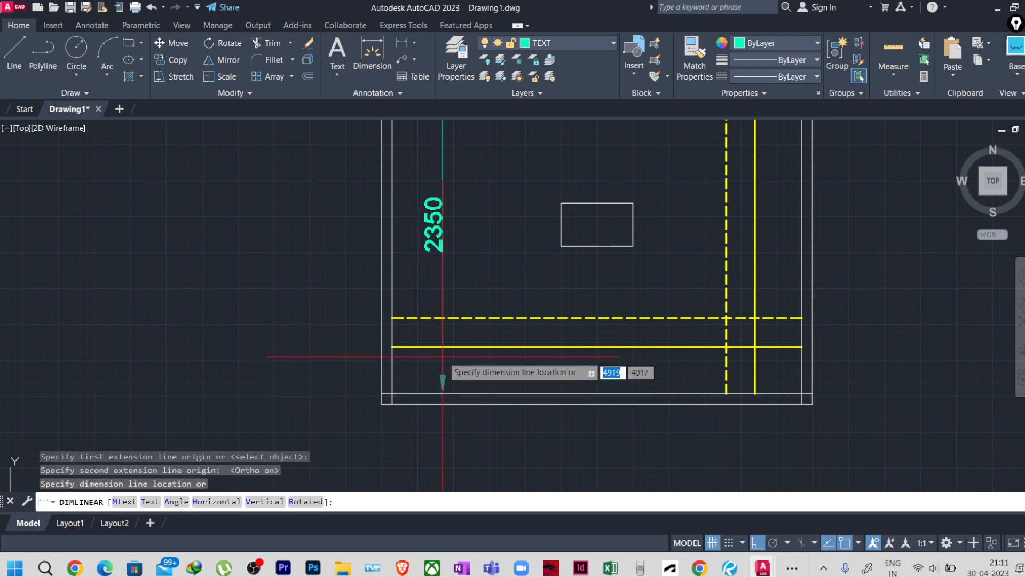
click(442, 247)
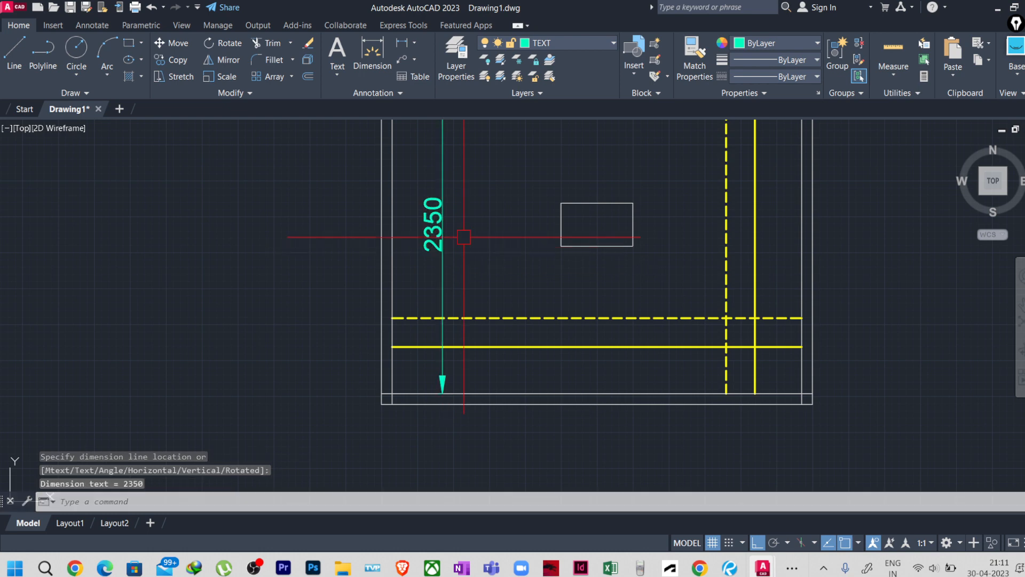
Step: Add a second vertical linear dimension between the upper and lower cover lines, just right of the first one
middle_drag(441, 248, 415, 270)
scroll(427, 270, down, 3)
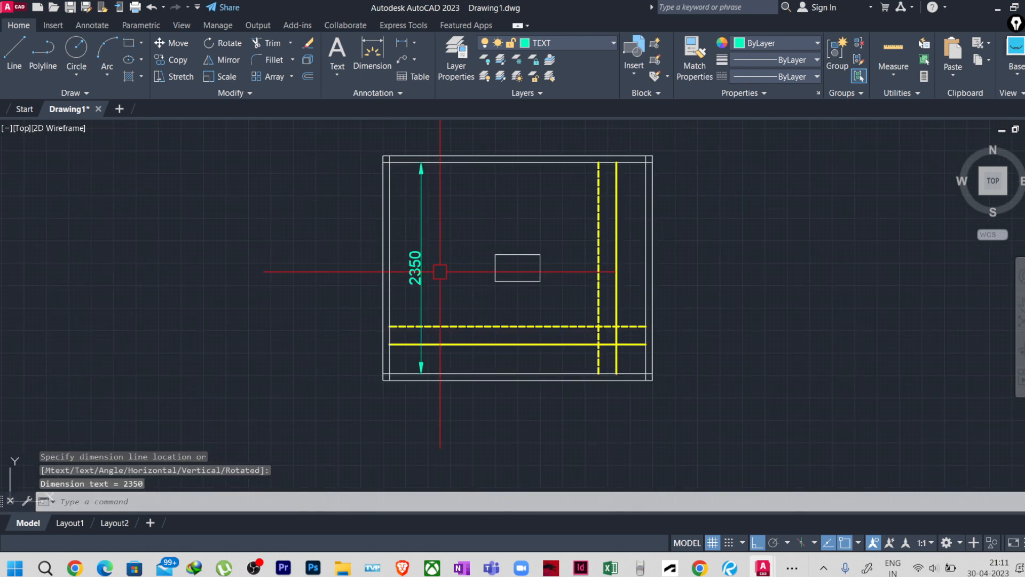
key(Return)
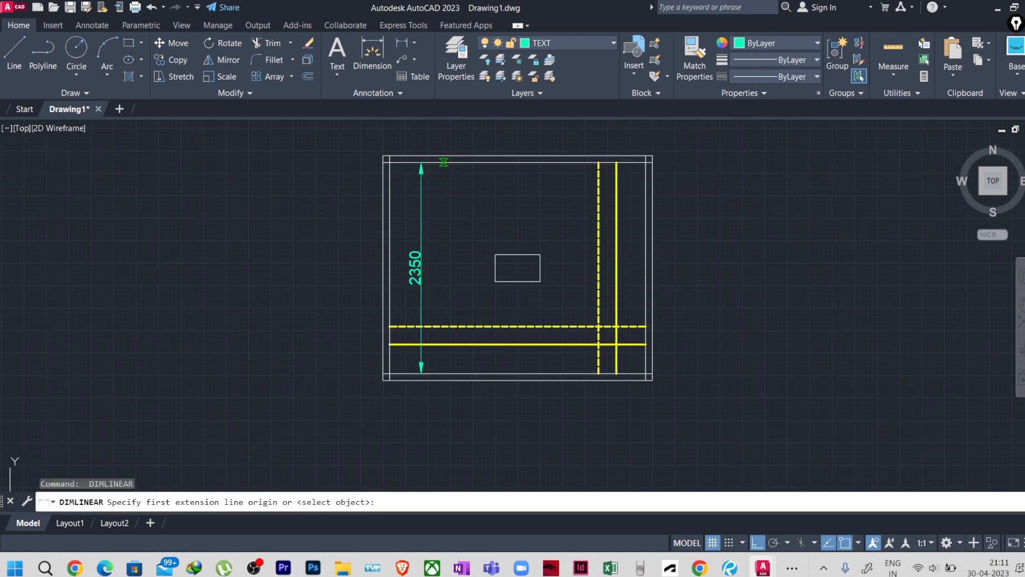
click(444, 162)
click(443, 373)
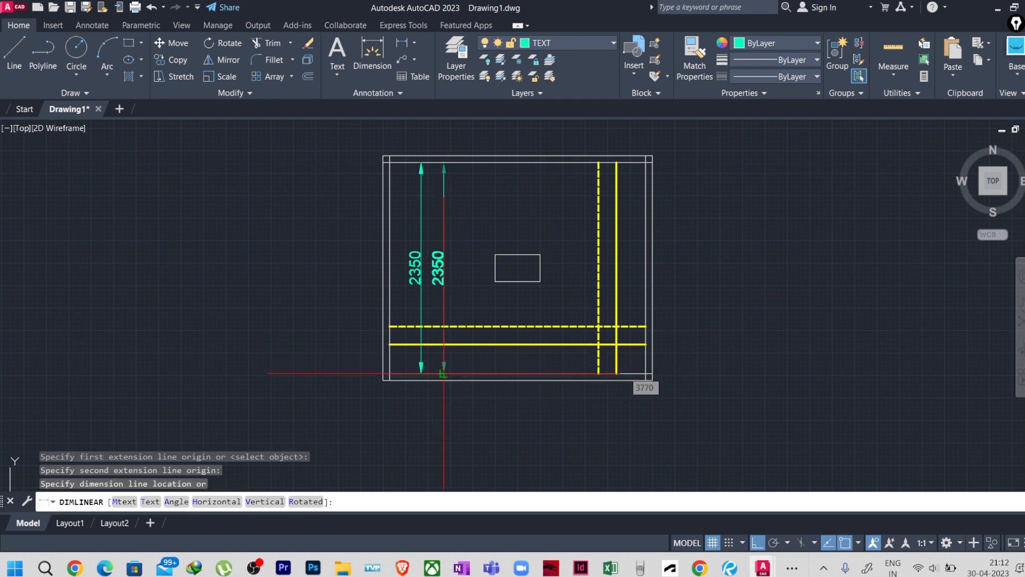
click(444, 373)
Step: Add a horizontal linear dimension between the left and right cover lines, above the column
key(Return)
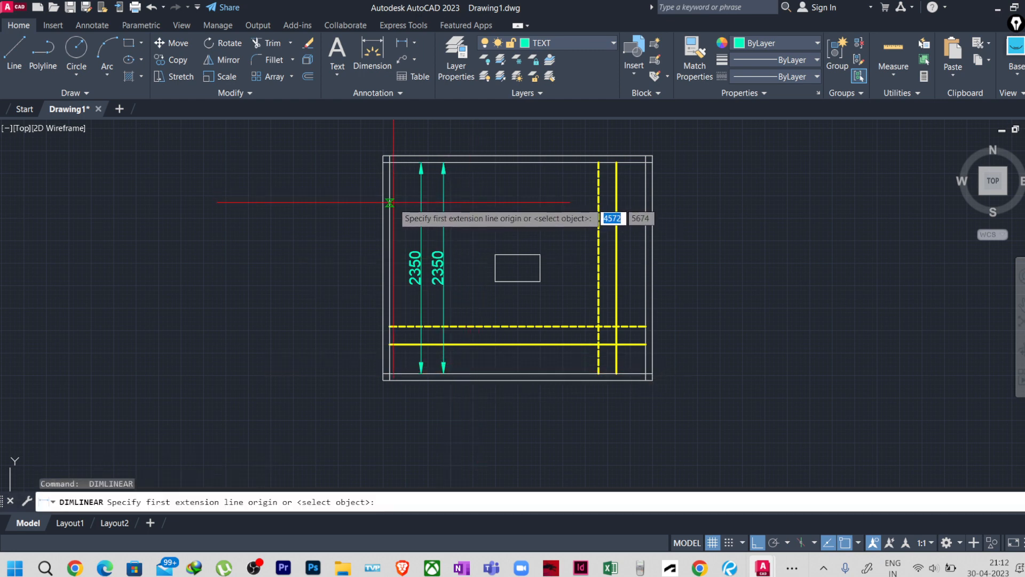
click(390, 202)
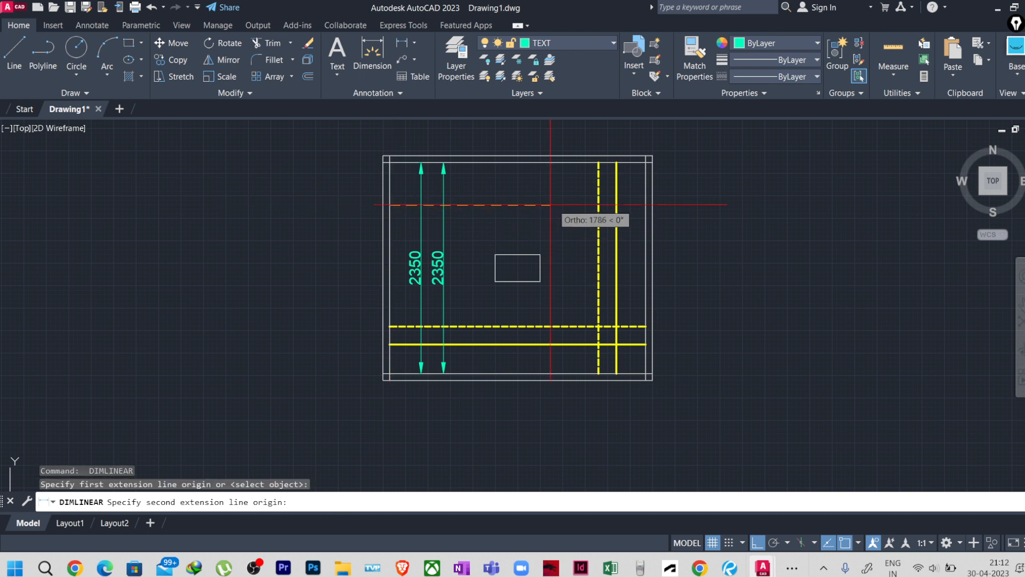
click(644, 206)
click(641, 205)
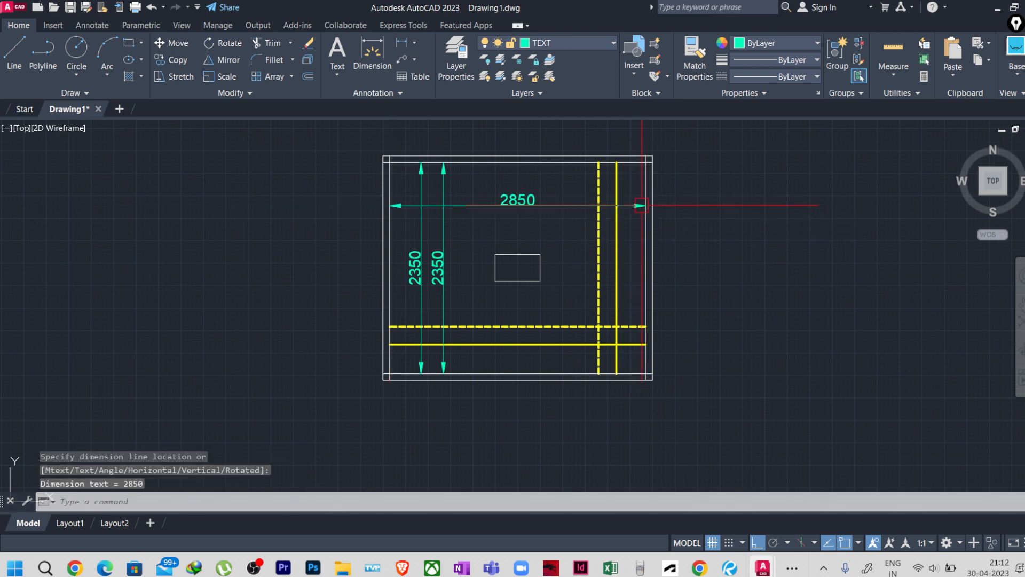
Step: Add a second horizontal linear dimension between the side cover lines, just below the first one and above the column
key(Return)
click(390, 230)
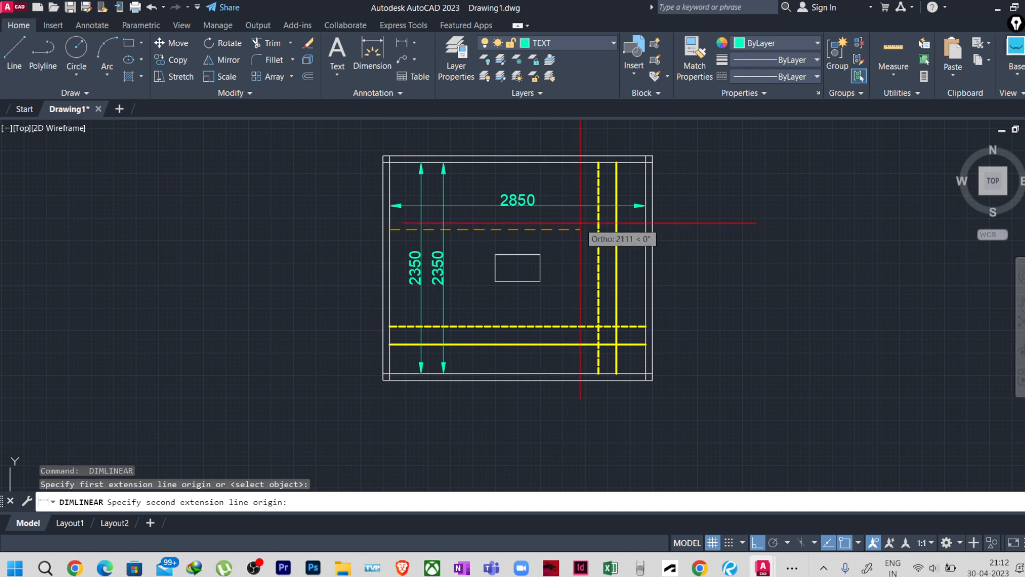
click(645, 230)
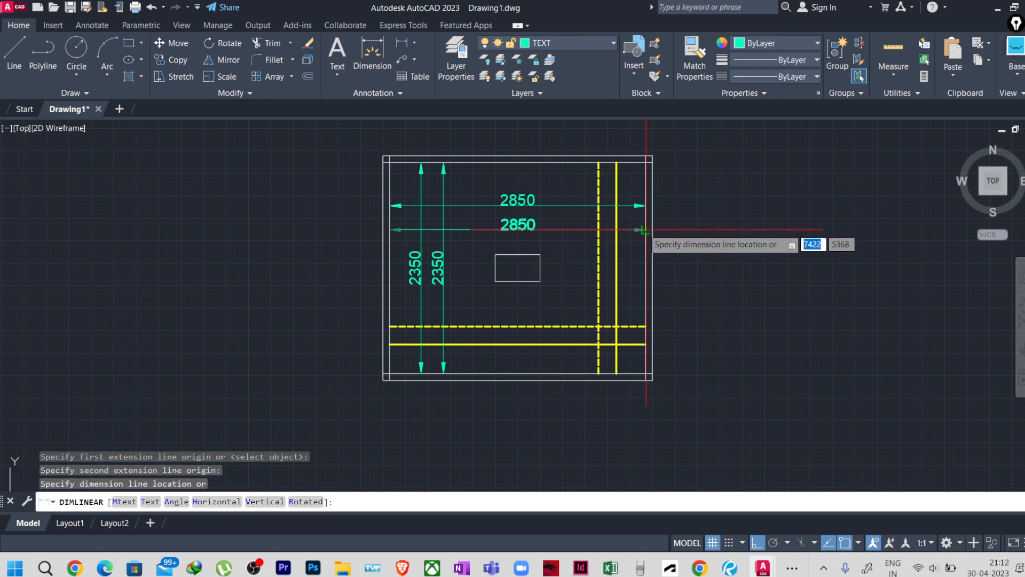
click(645, 229)
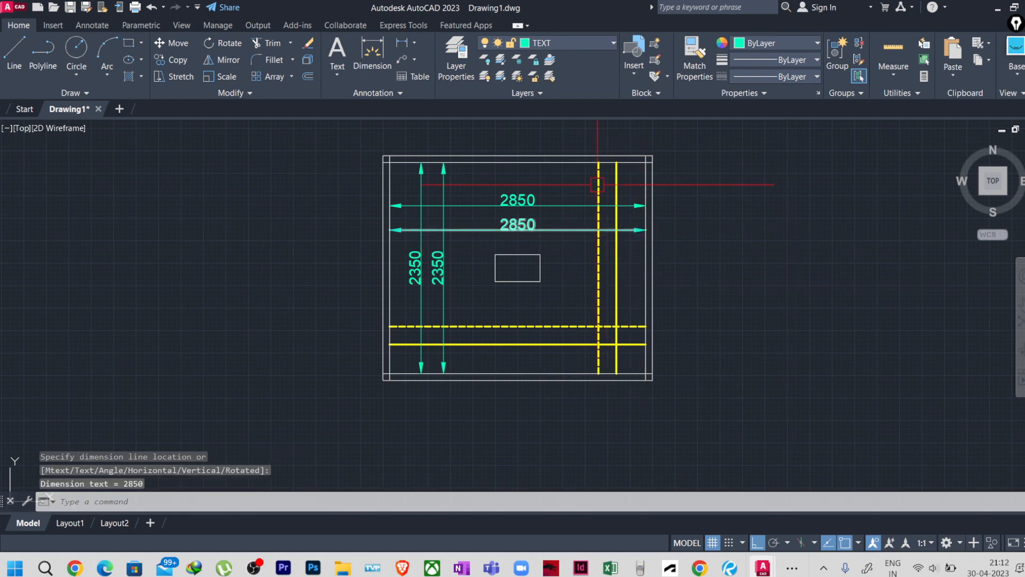
Step: Replace the text of the upper horizontal dimension above the column with a single period
click(528, 199)
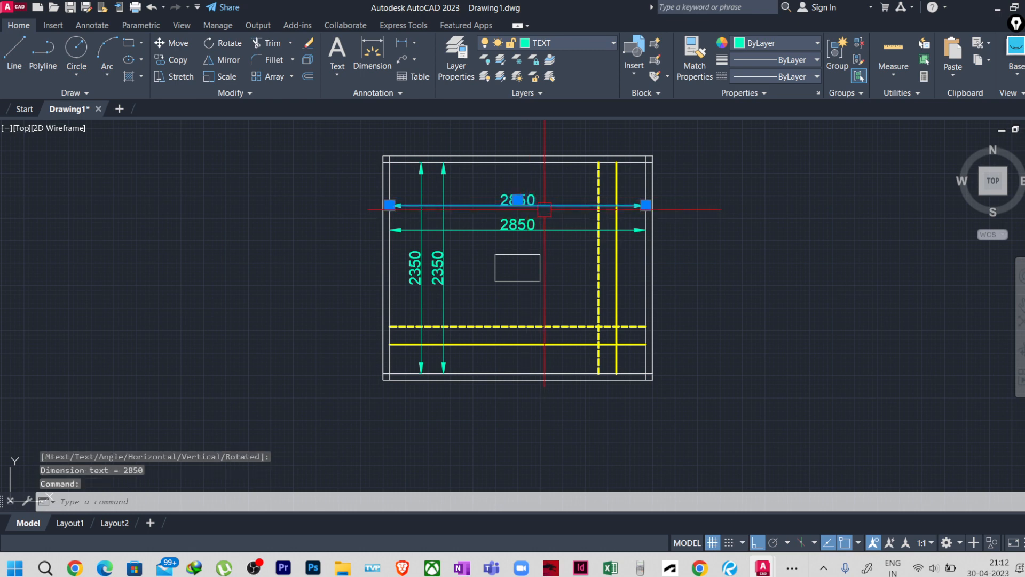
text(ED)
key(Return)
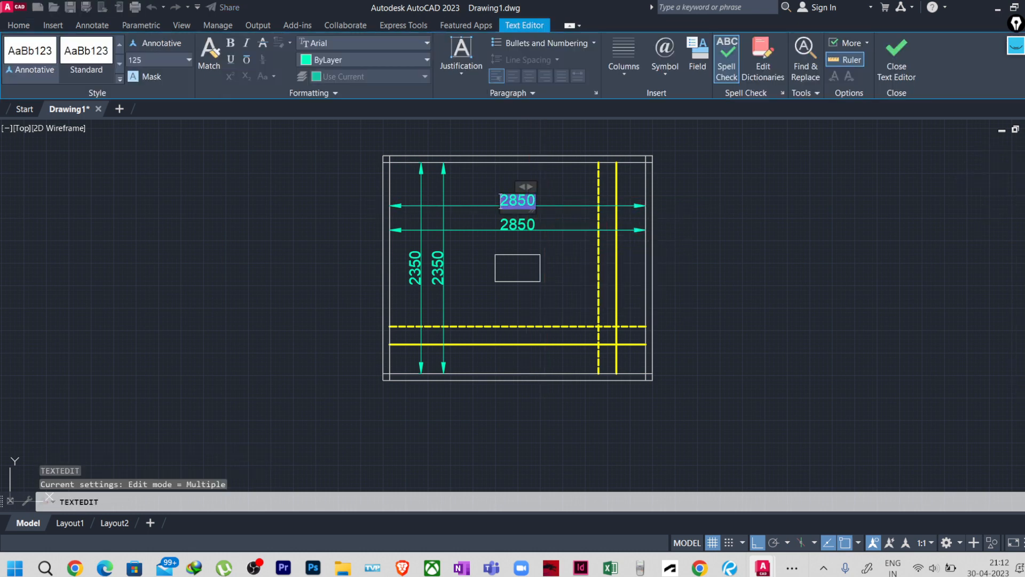
key(BackSpace)
click(551, 187)
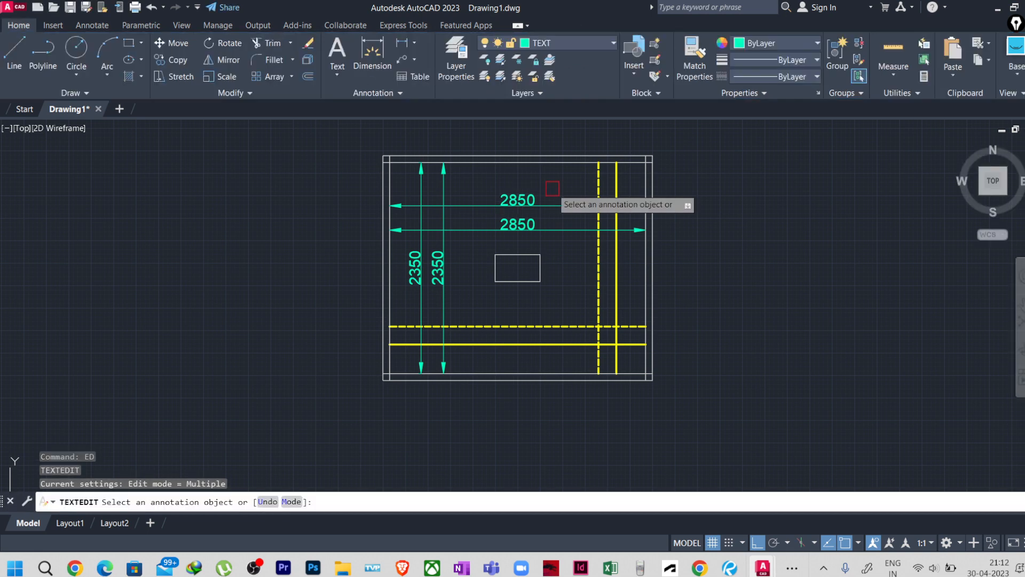
click(523, 200)
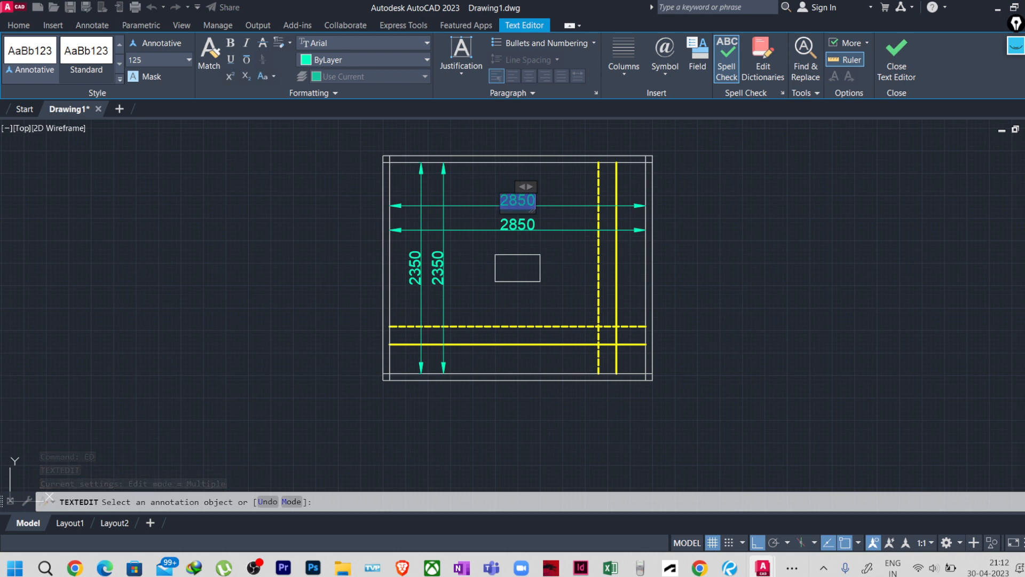
key(BackSpace)
click(549, 194)
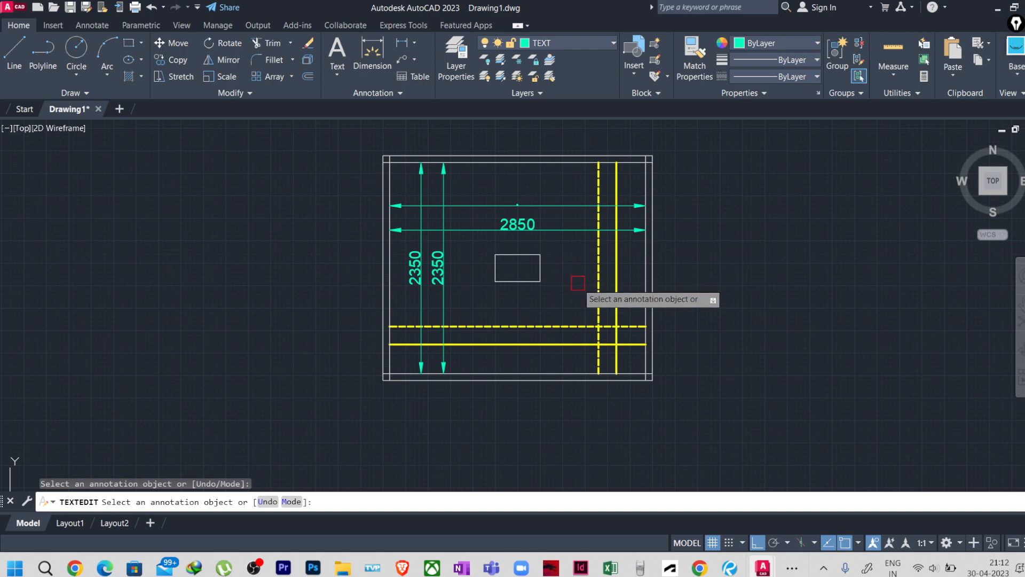
Step: Shrink the period on the upper horizontal dimension to a negligible text height so only the arrowed line shows
scroll(526, 208, up, 5)
click(517, 204)
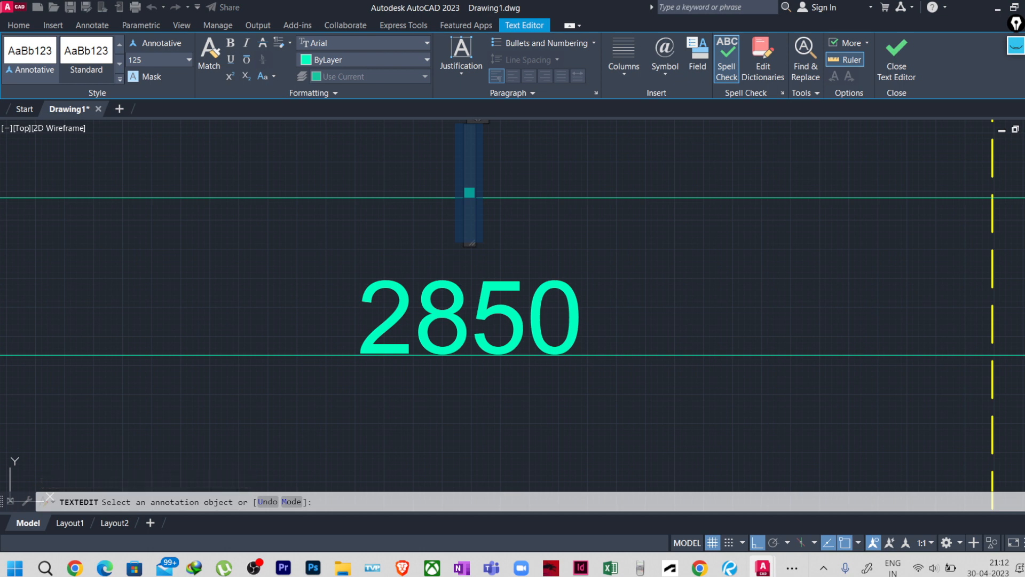
click(505, 169)
click(474, 193)
key(BackSpace)
click(323, 144)
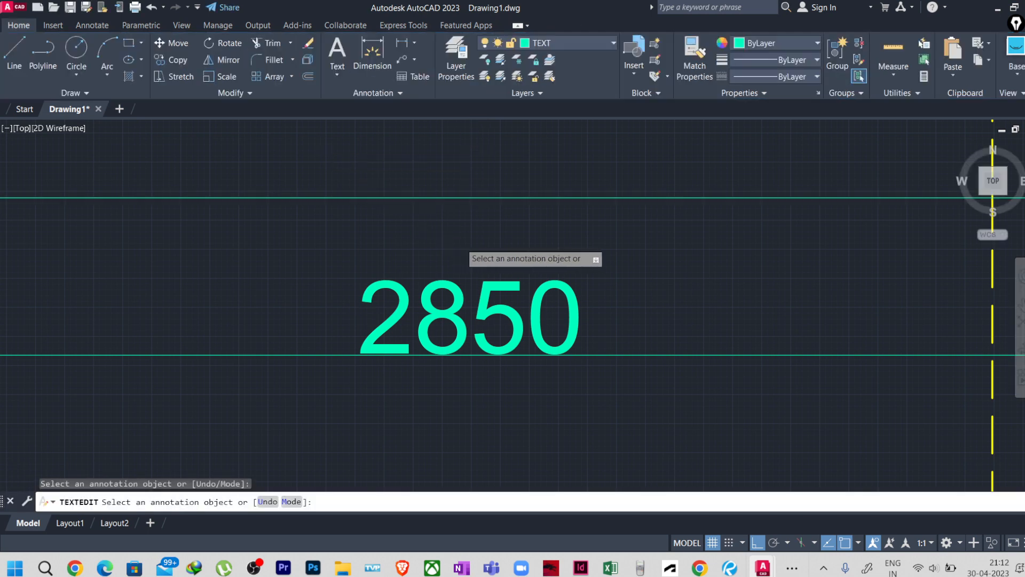
scroll(458, 239, down, 4)
middle_drag(555, 268, 547, 238)
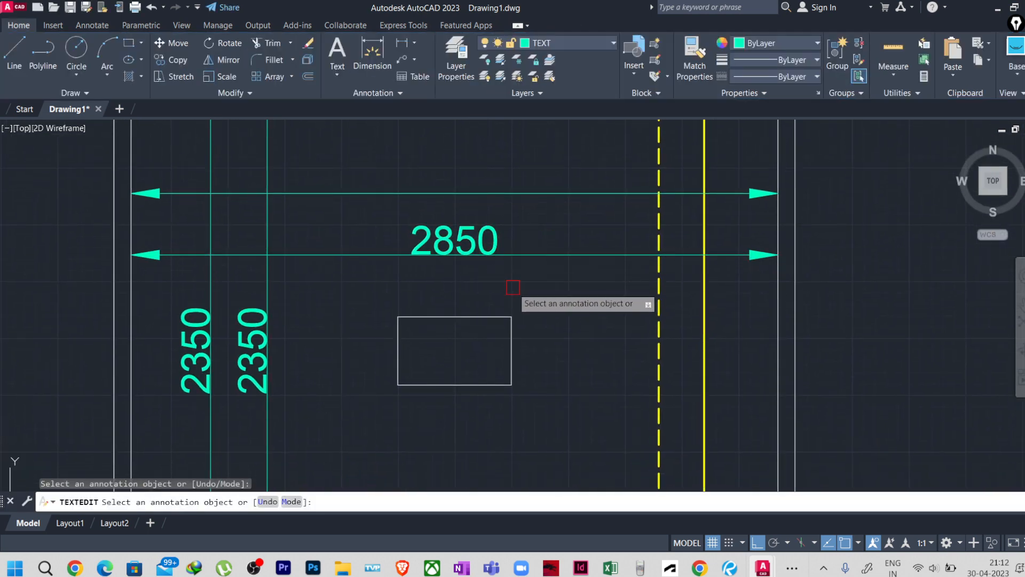
key(Escape)
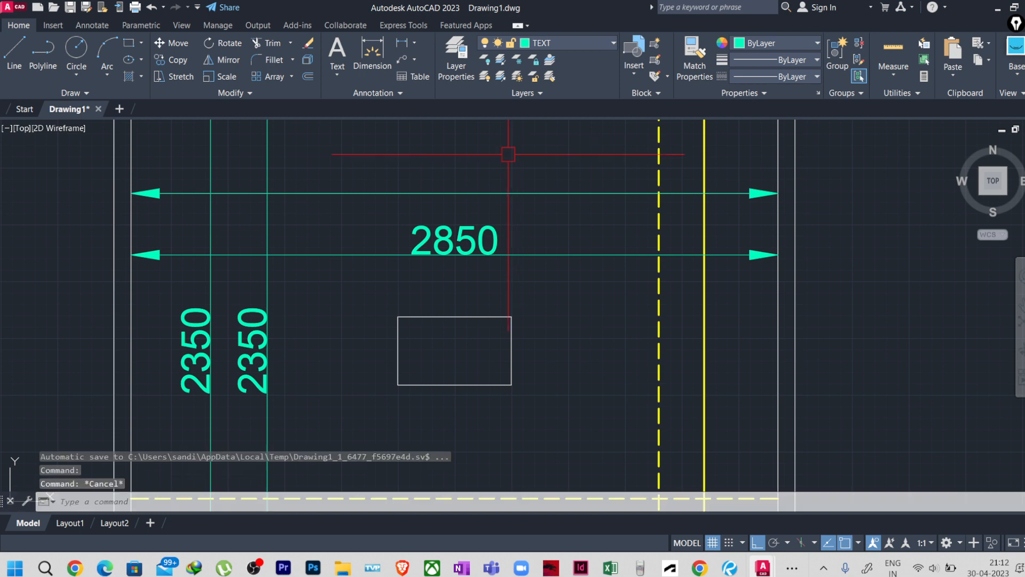
text(MA)
key(Return)
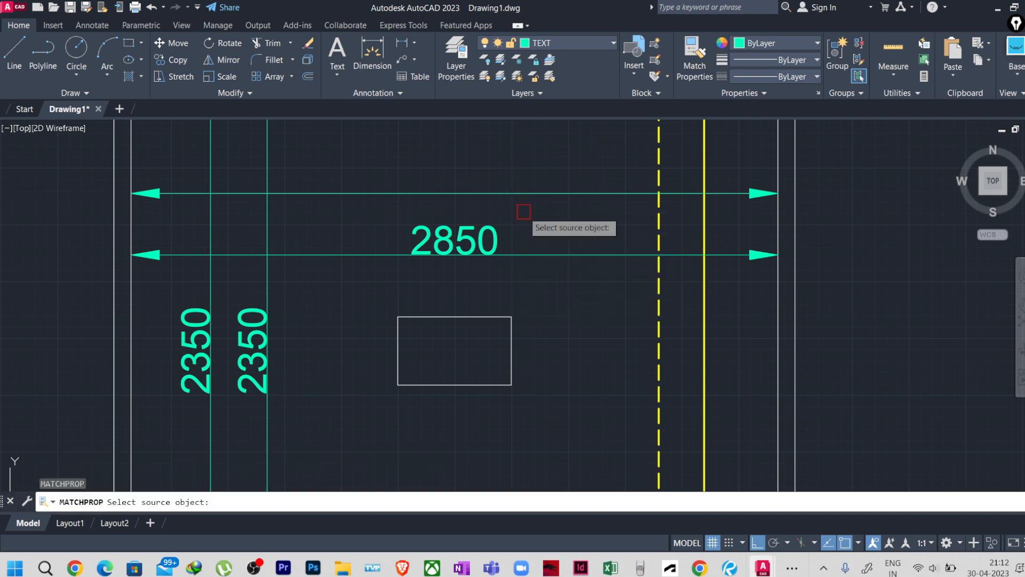
click(536, 193)
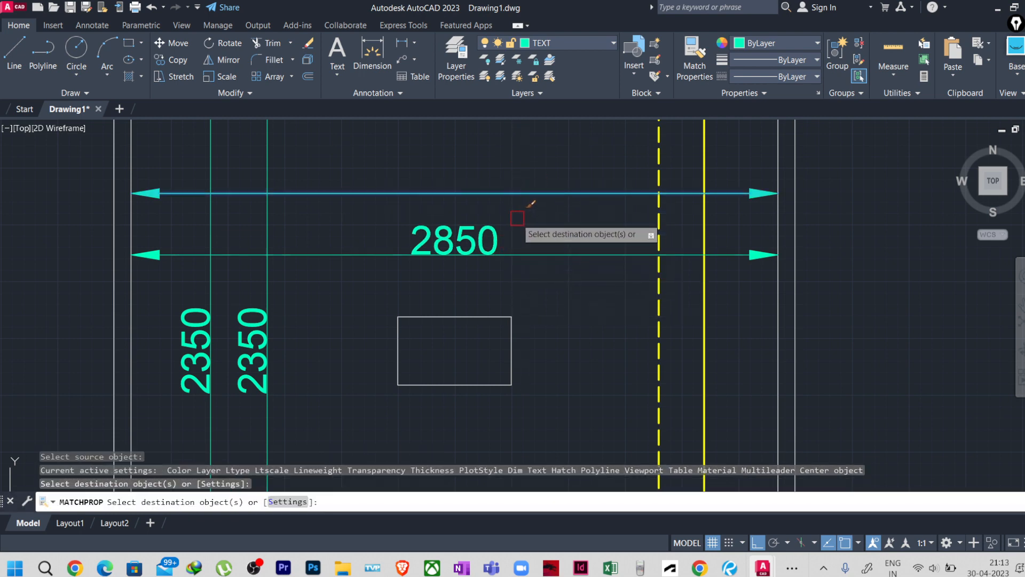
key(Escape)
Step: Replace the lower horizontal dimension's text with a period and set its text height to 0.05
double_click(453, 239)
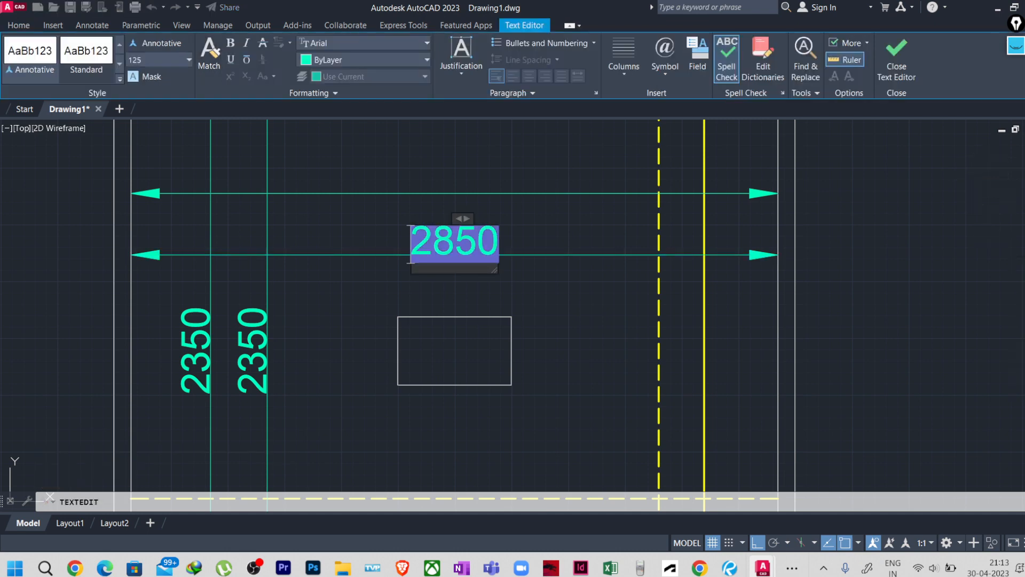
click(189, 60)
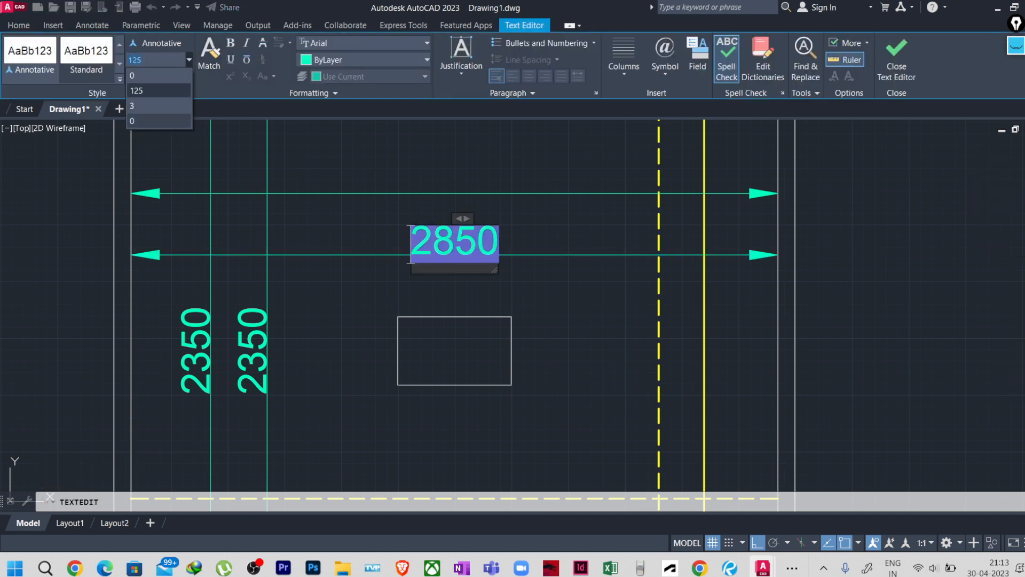
click(159, 122)
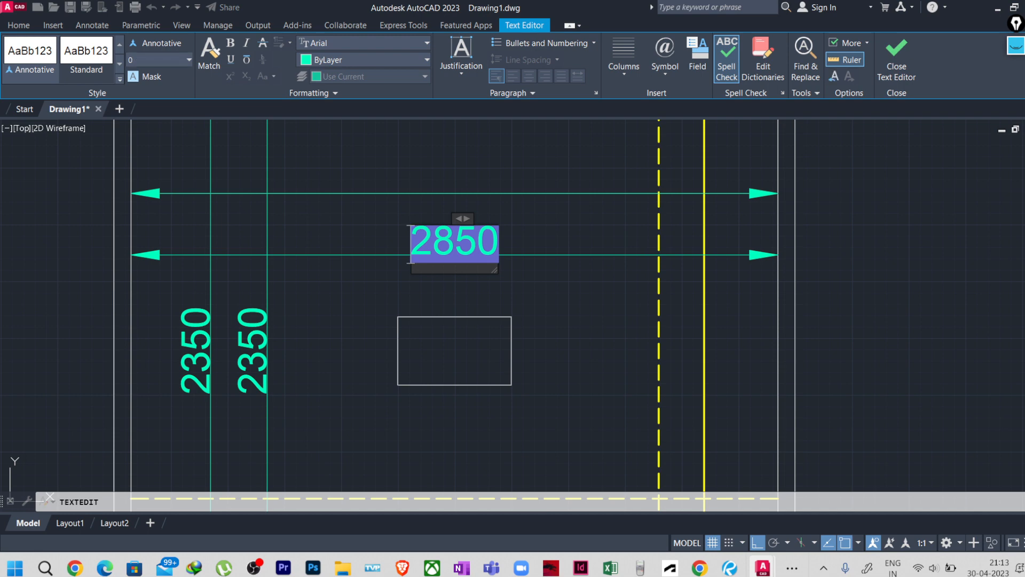
key(ctrl+a)
click(150, 59)
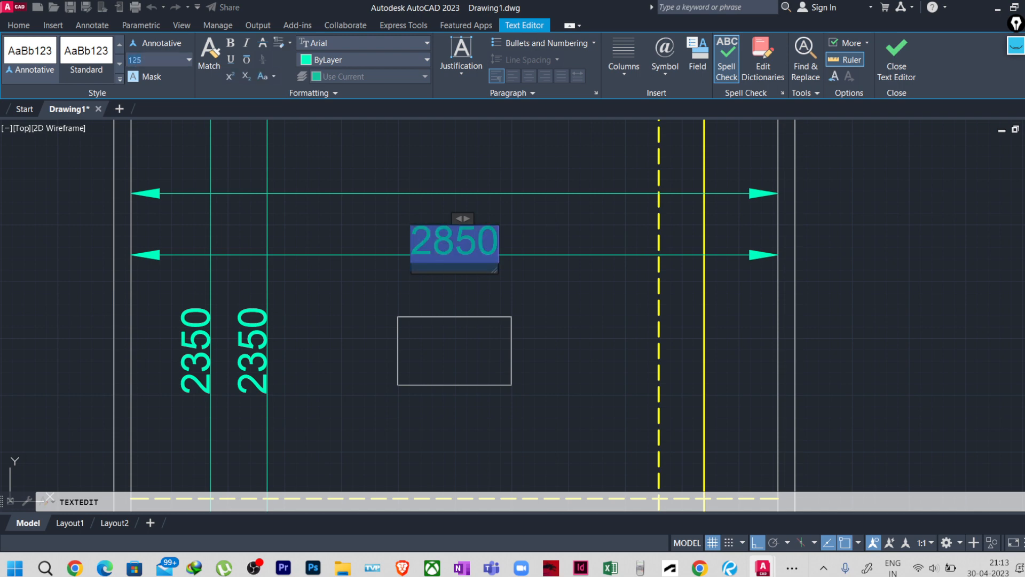
text(0.05)
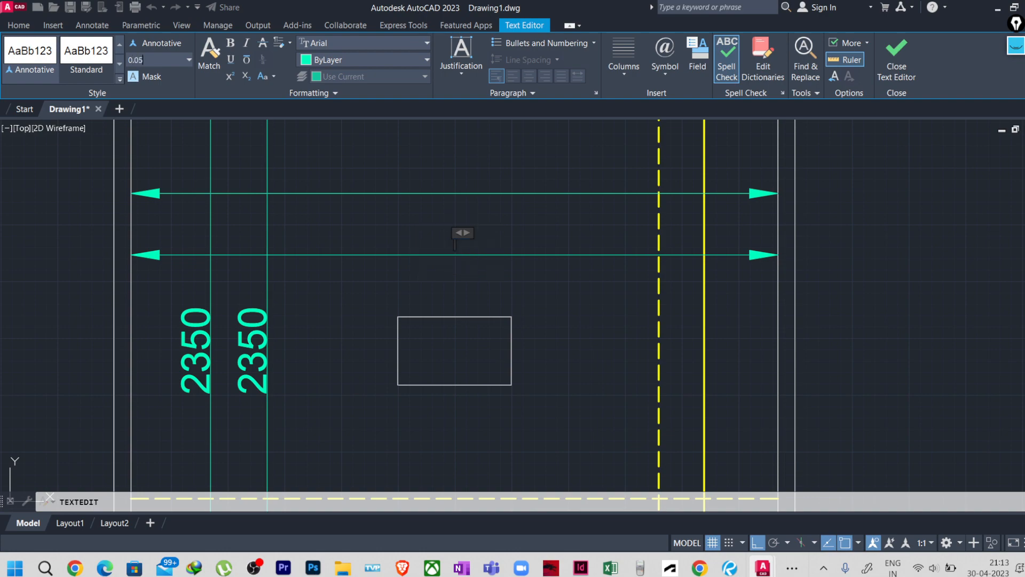
click(480, 279)
Step: Try to clear the text of the vertical dimension nearer the column
scroll(510, 280, down, 2)
middle_drag(495, 280, 611, 234)
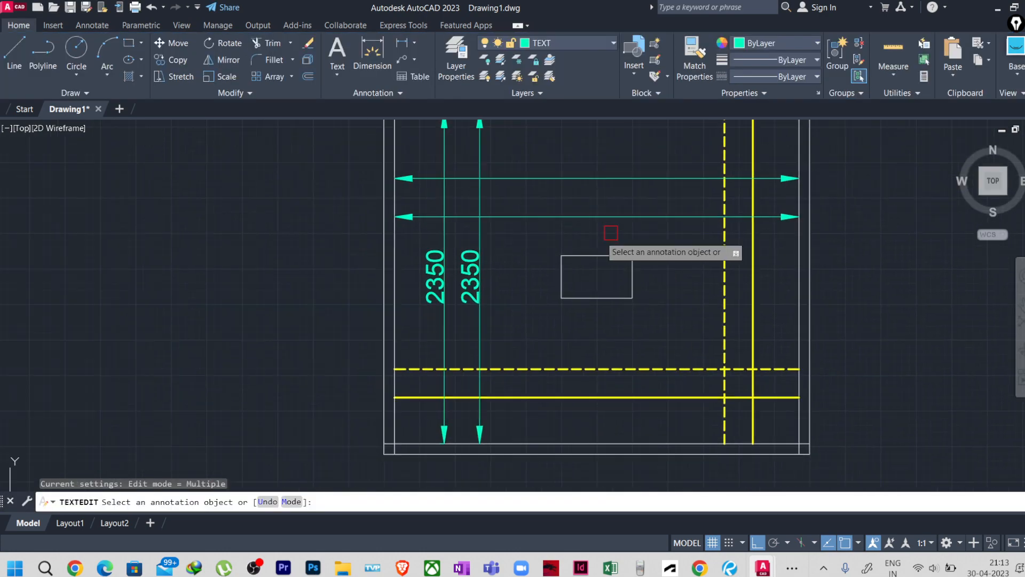
scroll(485, 256, up, 2)
click(445, 287)
click(452, 299)
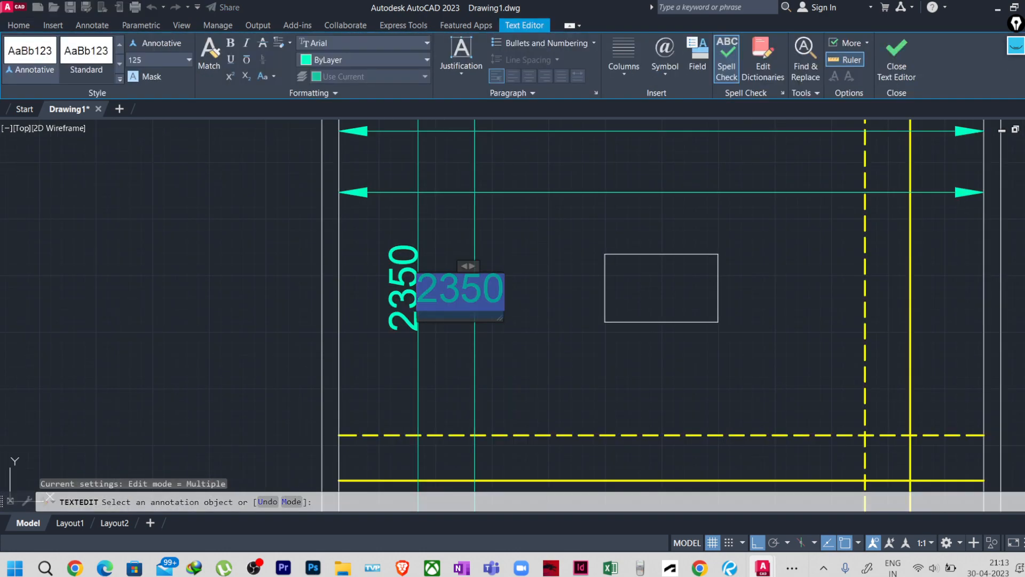
key(BackSpace)
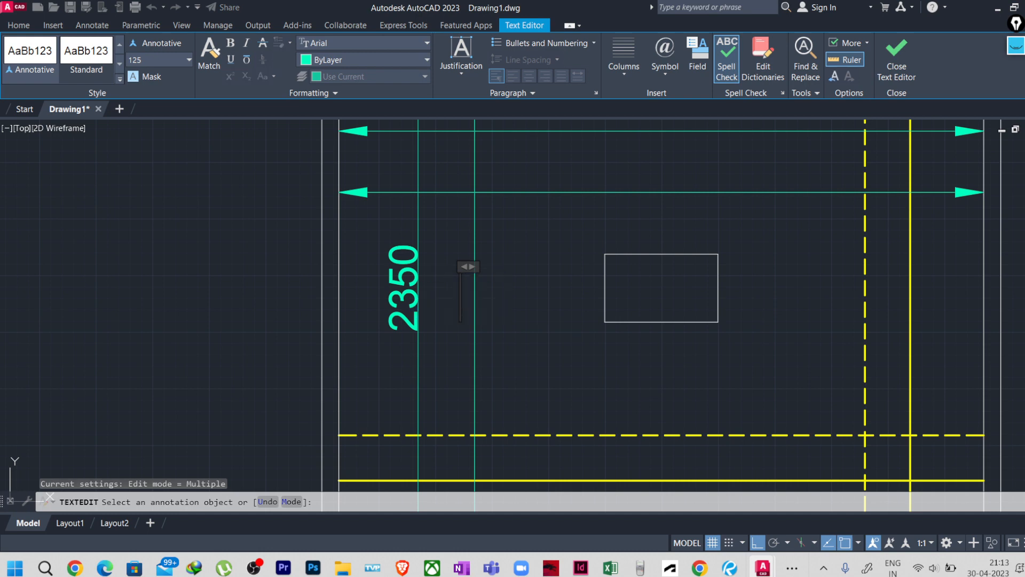
click(498, 309)
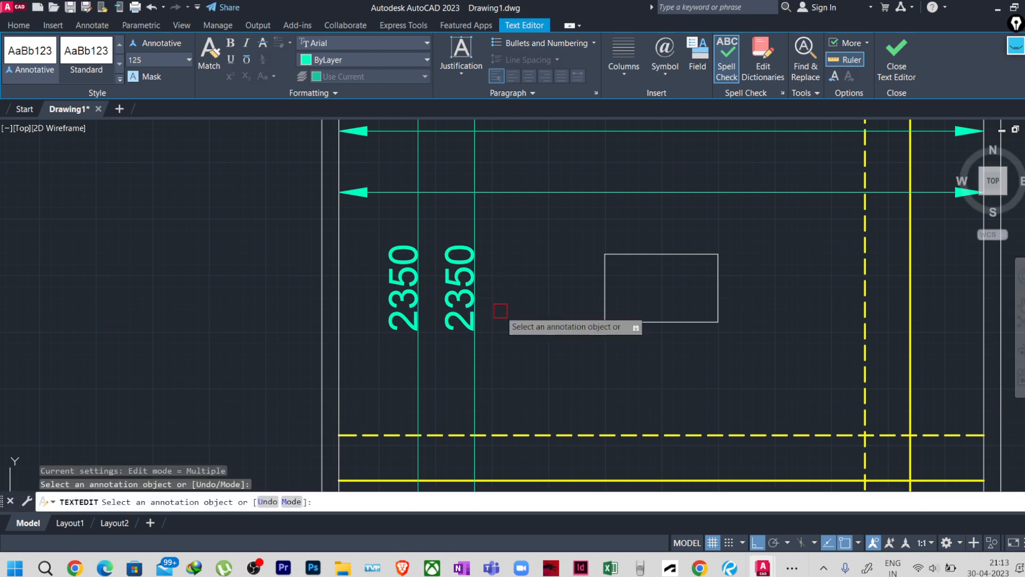
Step: Replace the text of the vertical dimension nearer the column with a period and set its text height to 0.001
click(463, 310)
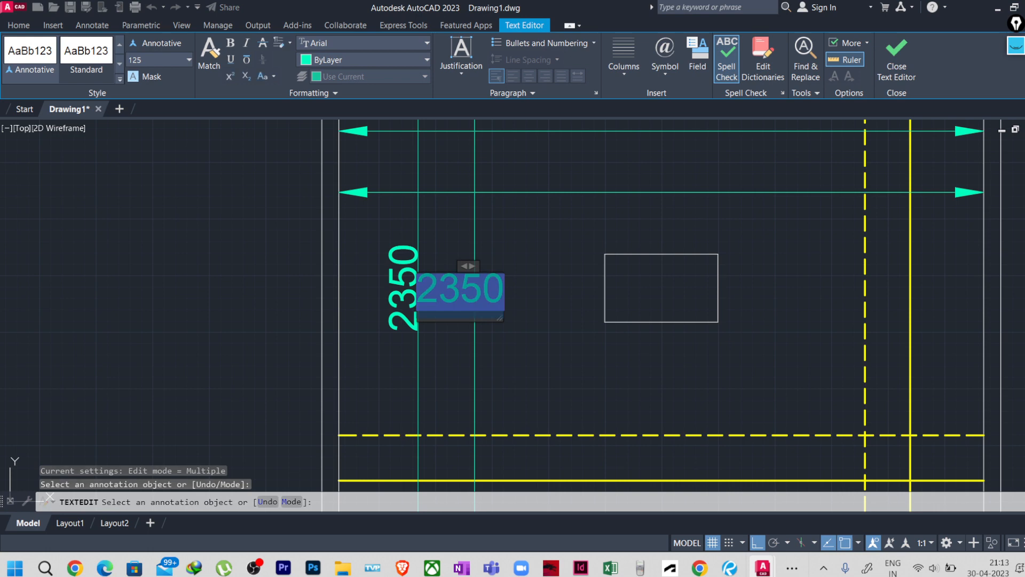
key(BackSpace)
click(508, 297)
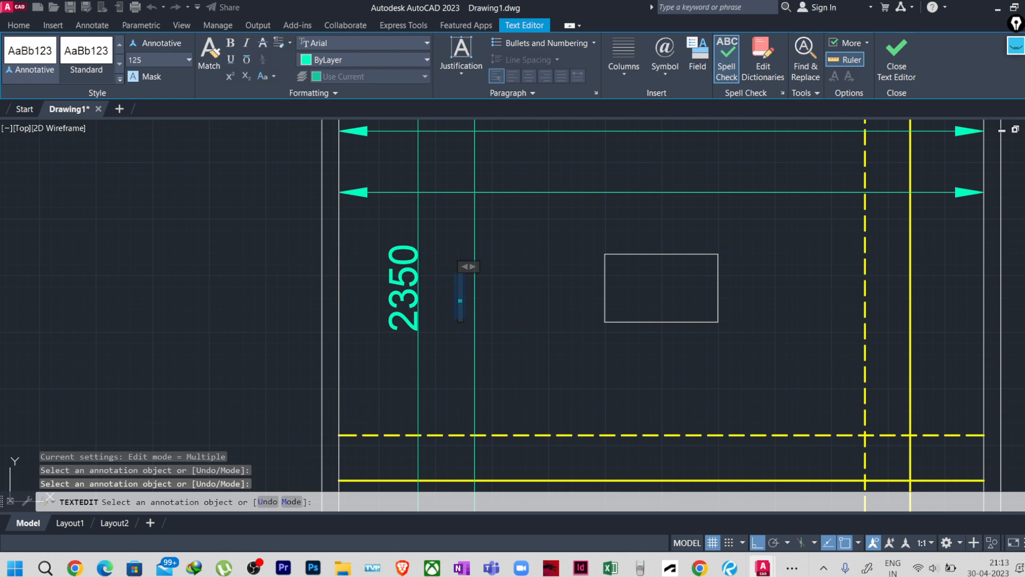
click(155, 60)
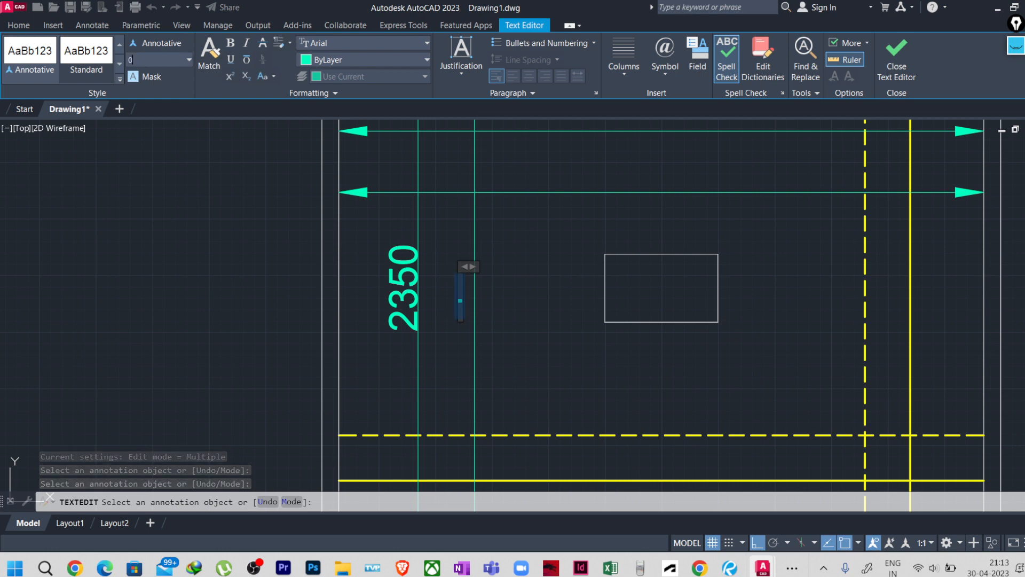
text(0.001)
key(Return)
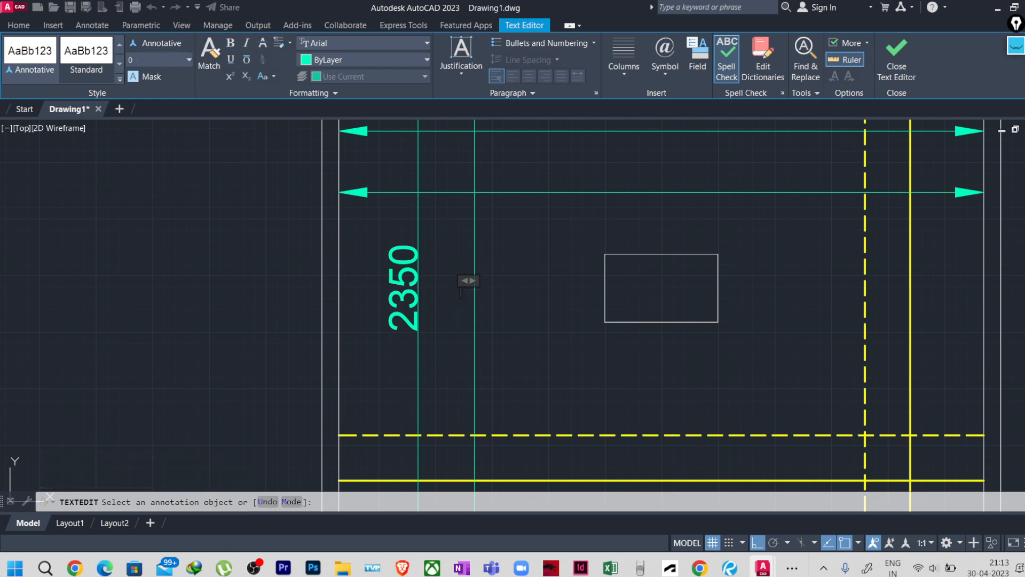
click(468, 281)
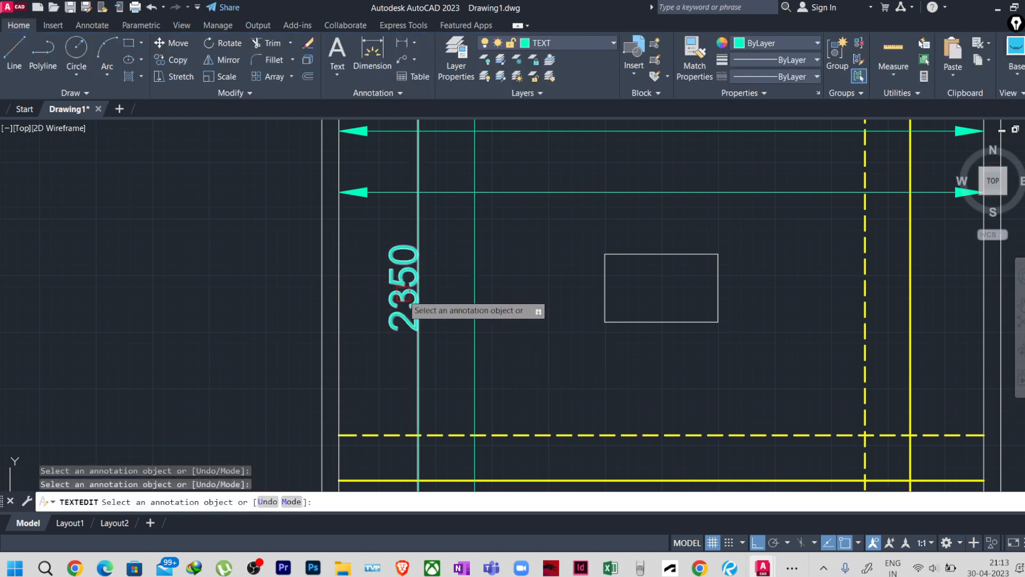
Step: Replace the outer vertical dimension's text with a period at a text height of 0.001 and end text editing
click(403, 291)
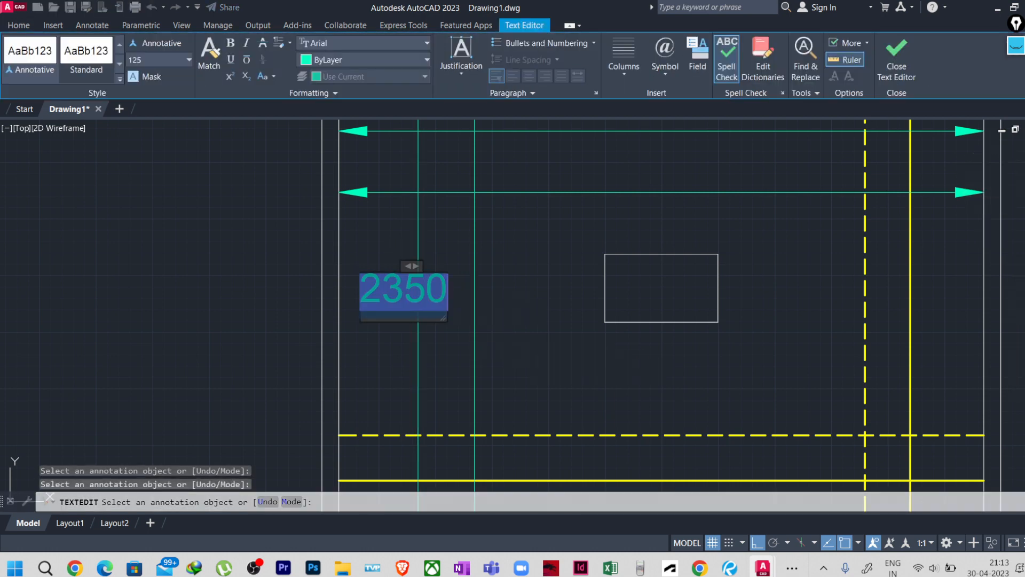
text(0.001)
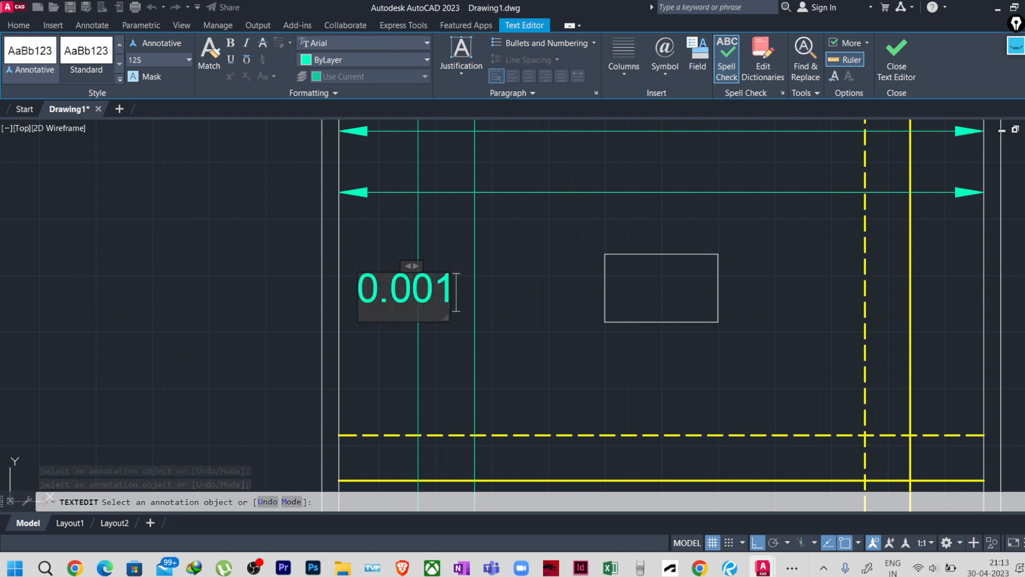
key(Return)
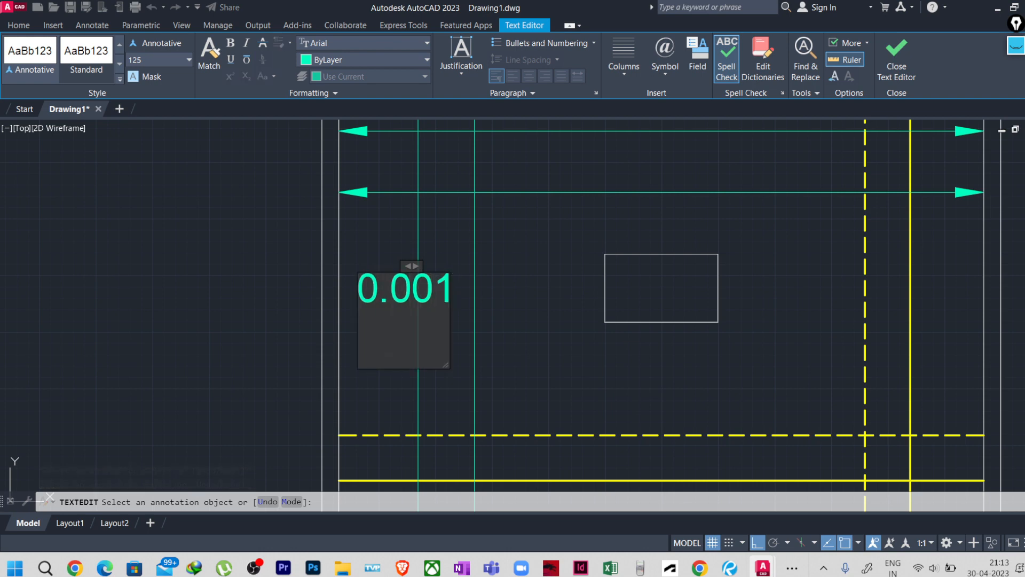
triple_click(378, 292)
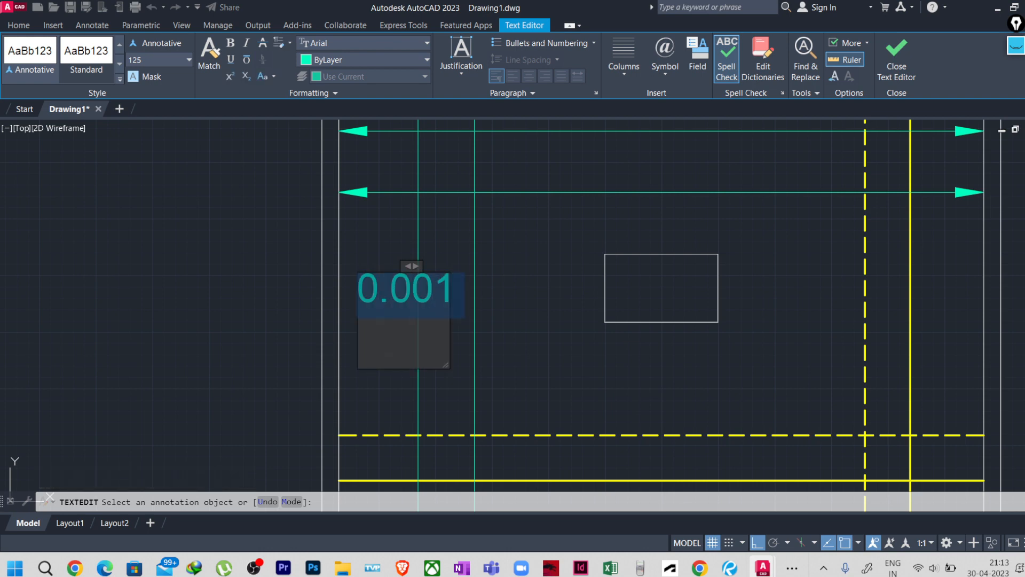
key(Delete)
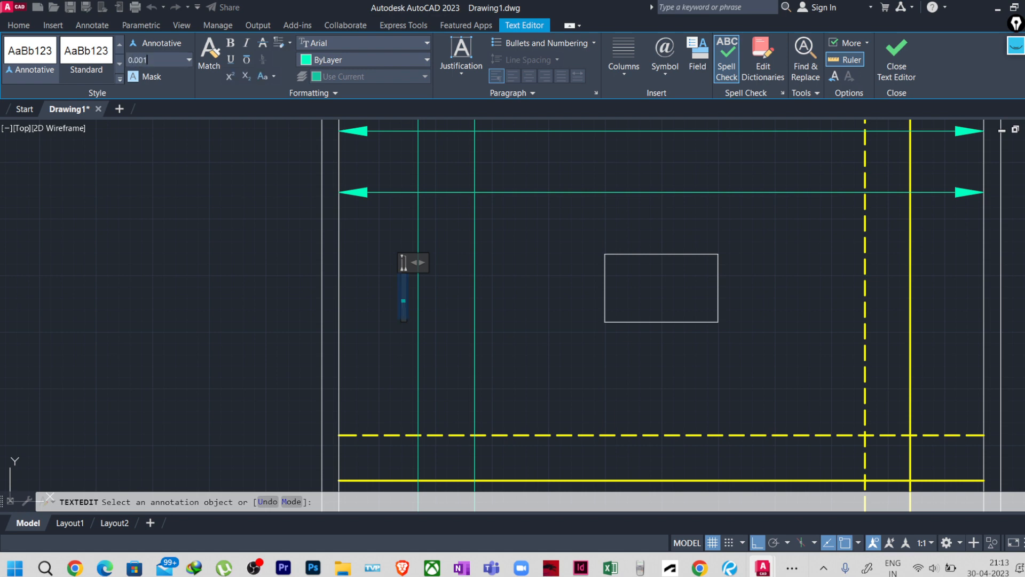
key(Return)
scroll(474, 324, down, 2)
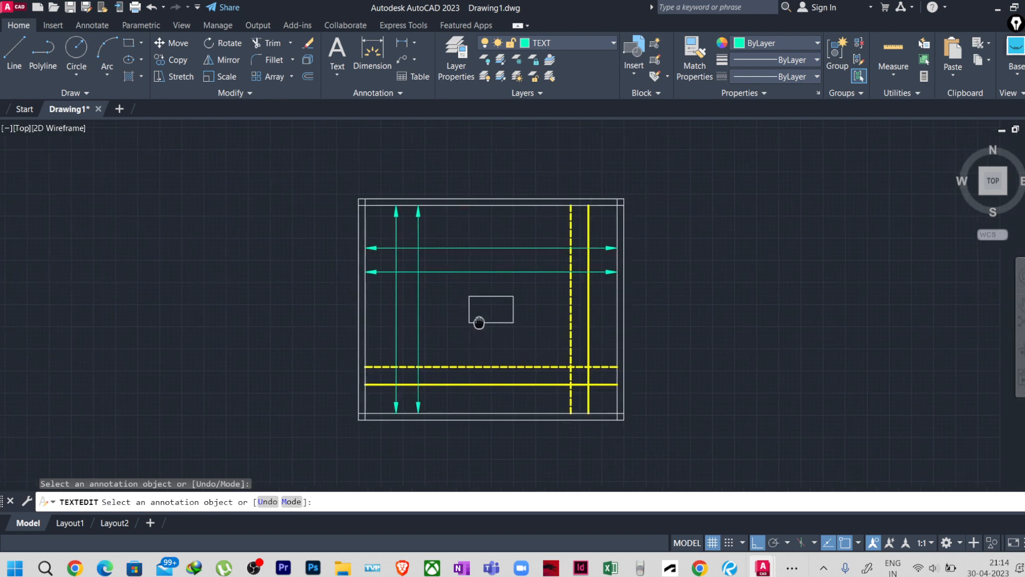
key(Escape)
key(Escape)
key(Escape)
scroll(387, 284, up, 8)
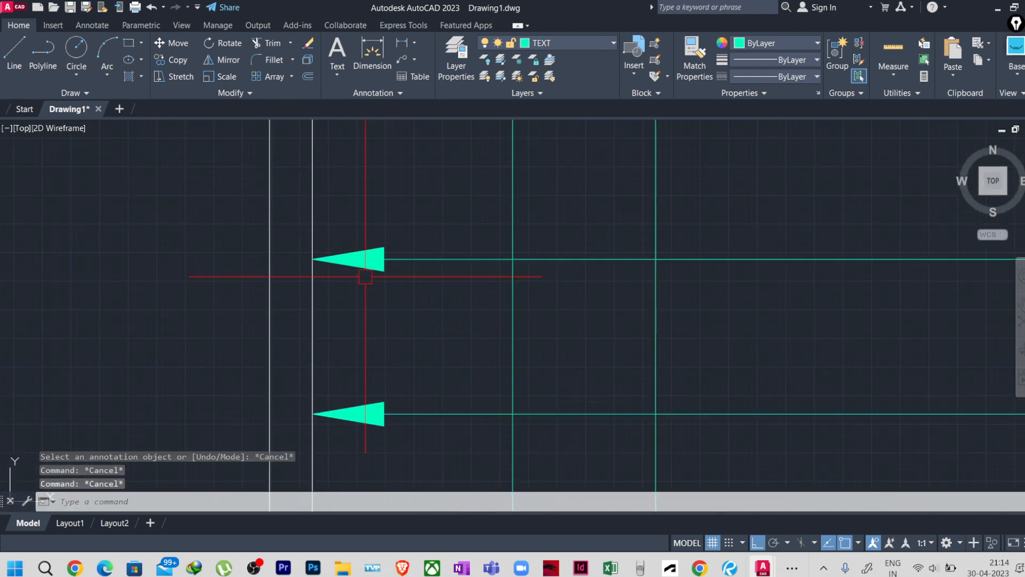
scroll(381, 296, down, 8)
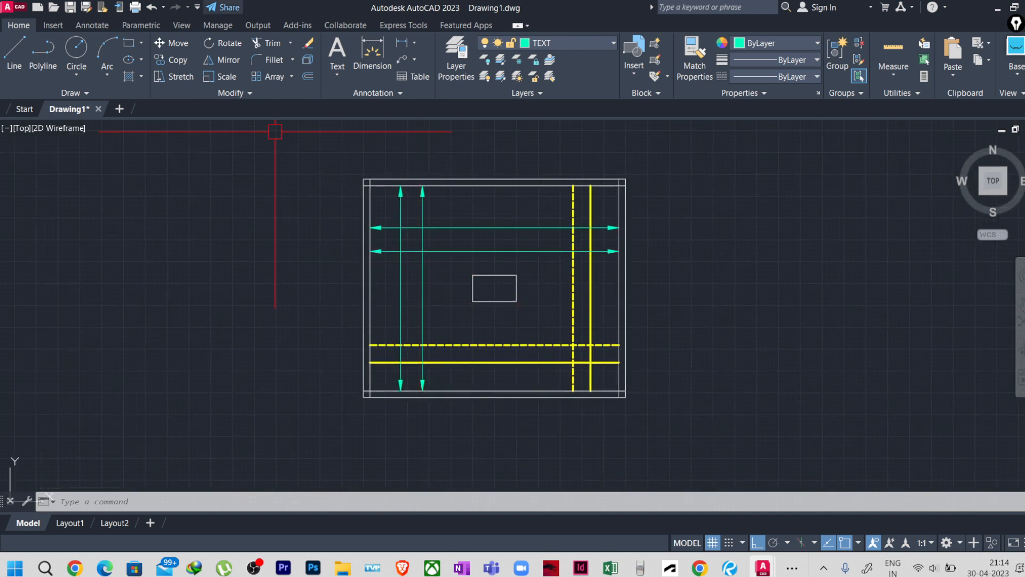
scroll(455, 232, up, 3)
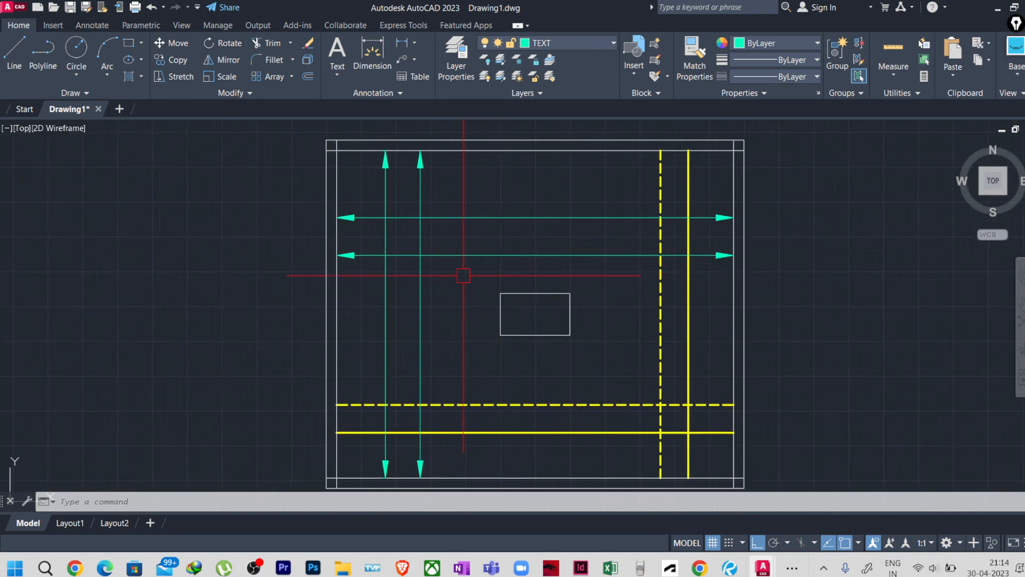
scroll(348, 229, up, 3)
scroll(367, 226, down, 3)
middle_drag(436, 280, 429, 227)
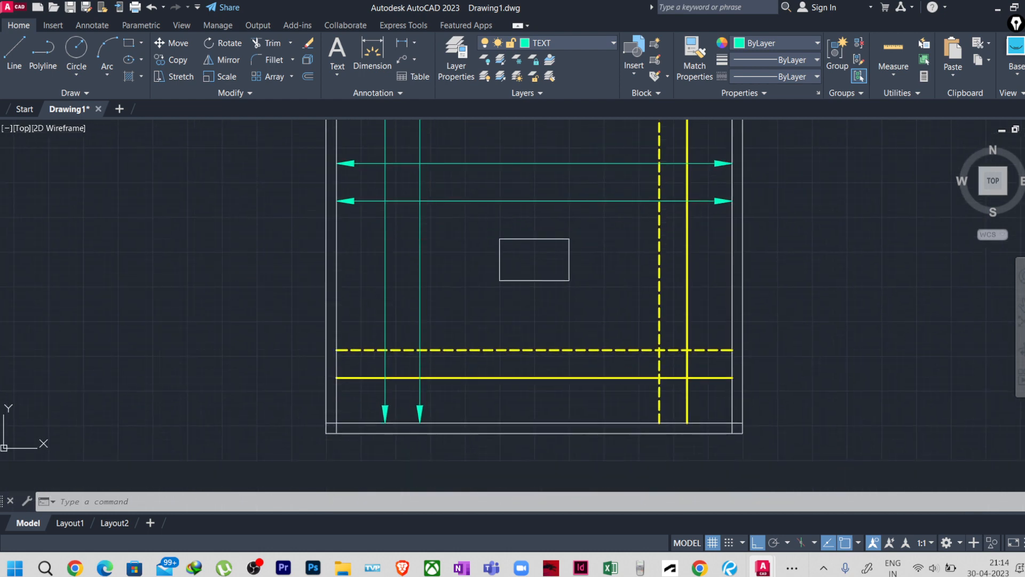
Step: Draw a circle of radius 50 centred where the dashed horizontal bar crosses the vertical arrow nearer the column
mouse_move(449, 276)
middle_down()
mouse_move(451, 334)
mouse_move(427, 318)
mouse_move(433, 350)
middle_up()
scroll(433, 351, up, 4)
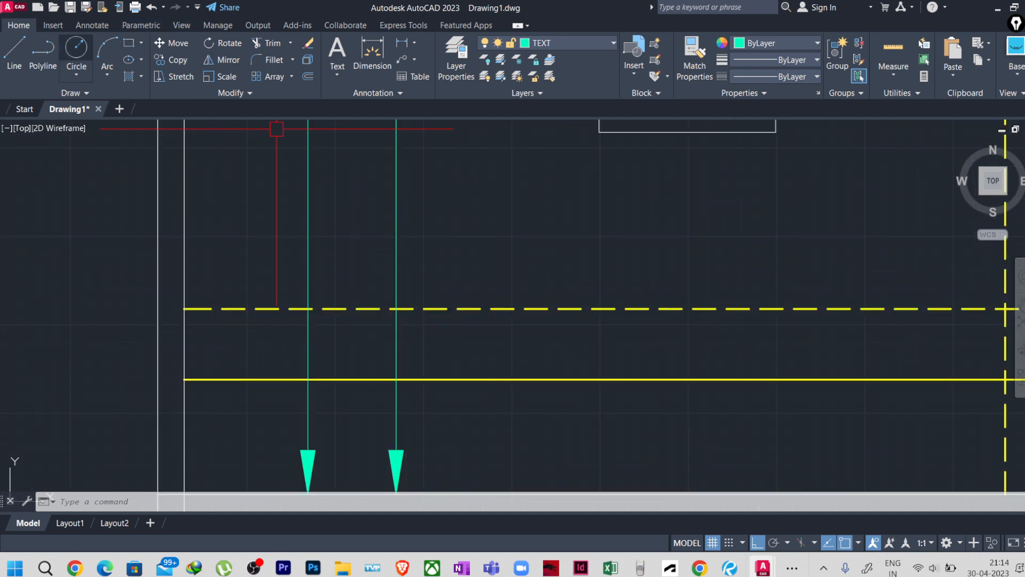
click(76, 49)
click(396, 309)
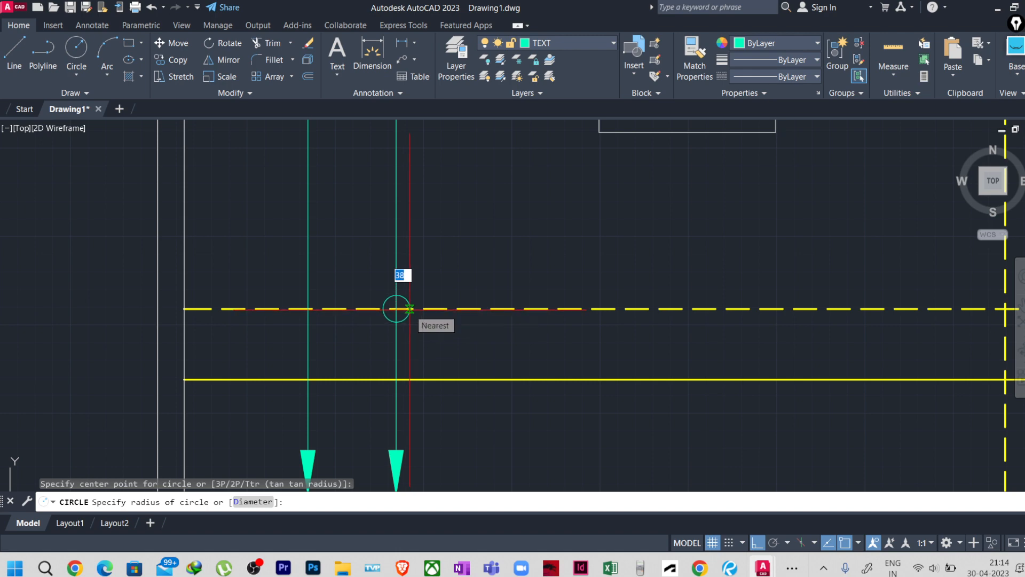
key(Return)
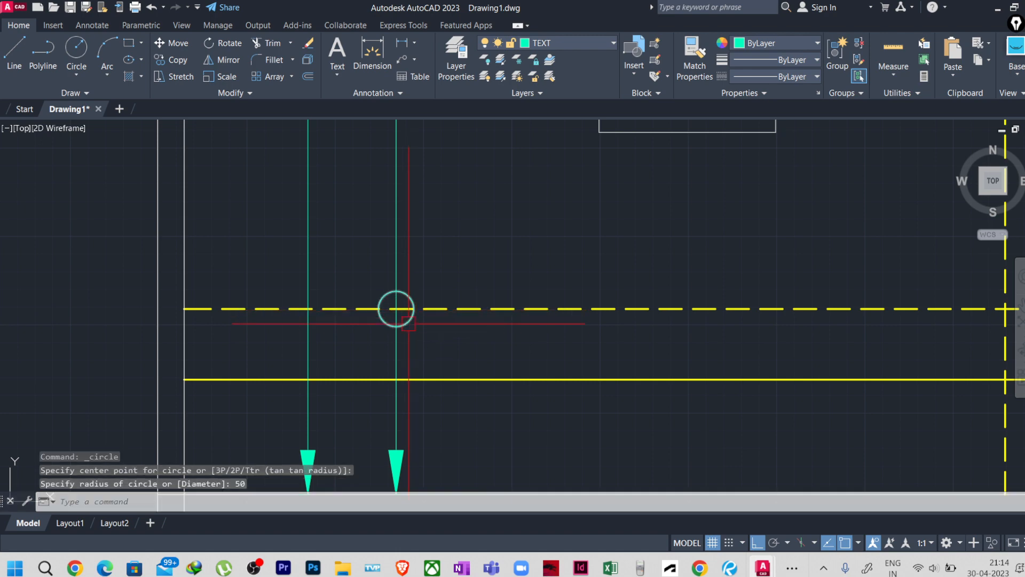
scroll(410, 309, down, 4)
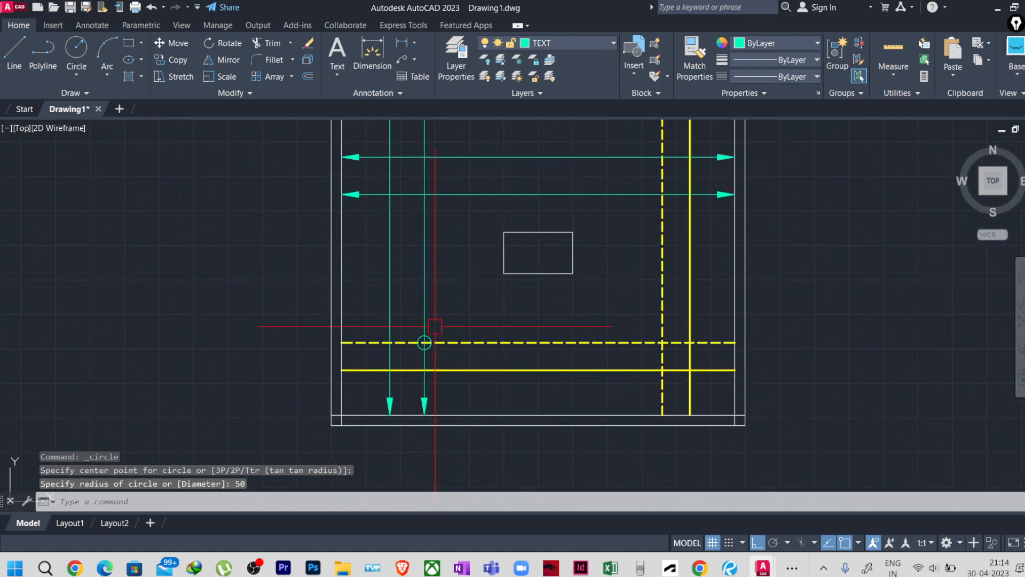
Step: Move the radius 50 circle horizontally into the empty area left of the footing
scroll(435, 326, up, 4)
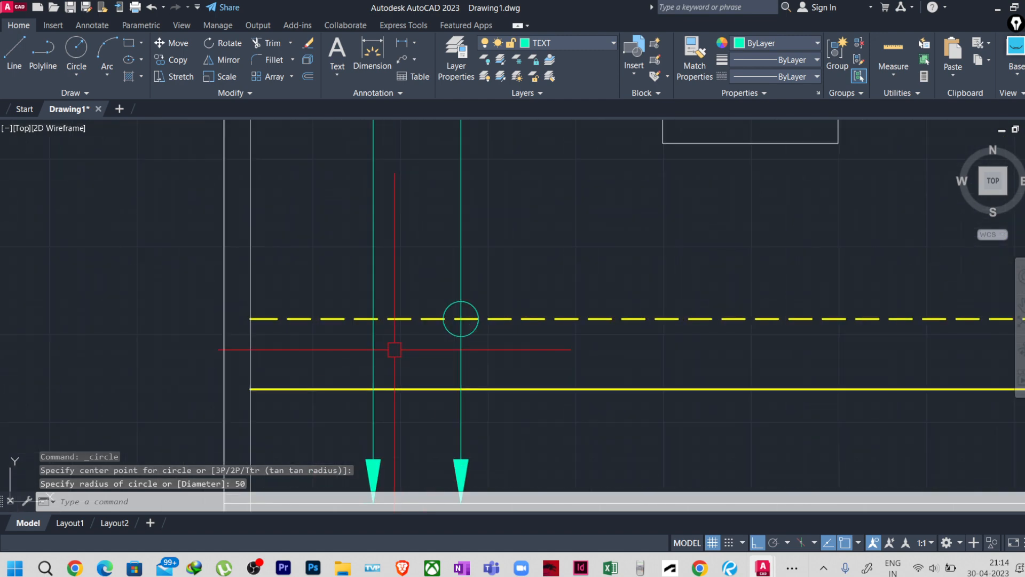
click(462, 301)
key(Return)
click(512, 289)
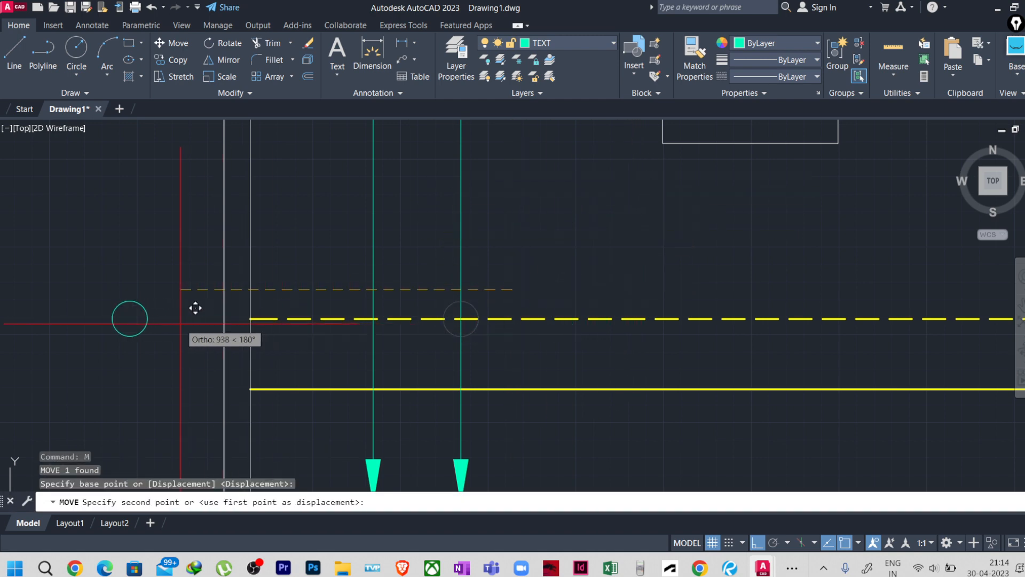
click(165, 321)
scroll(132, 319, up, 2)
middle_drag(132, 319, 332, 286)
scroll(320, 304, down, 2)
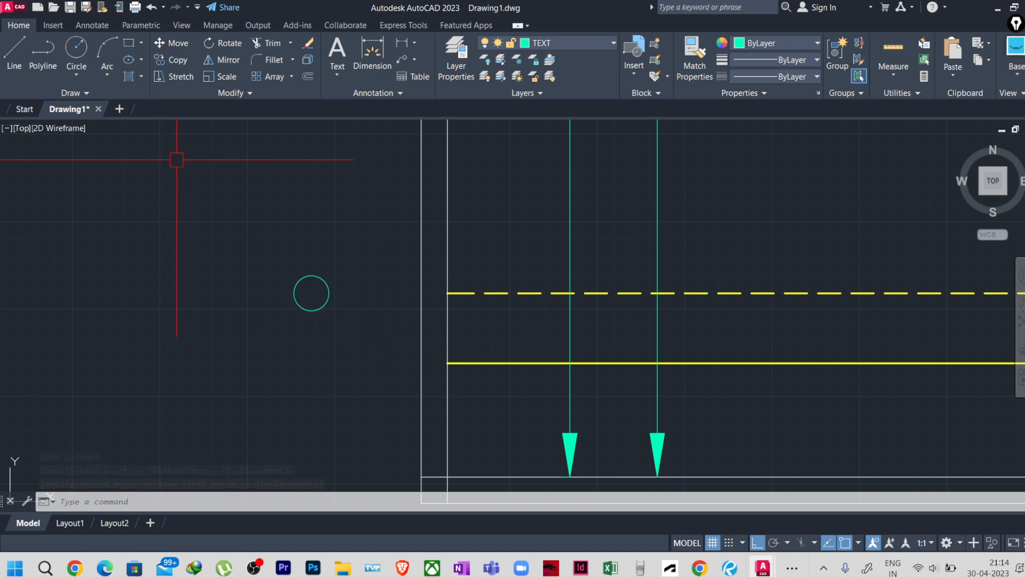
Step: Fill the circle beside the footing with a SOLID hatch
key(Return)
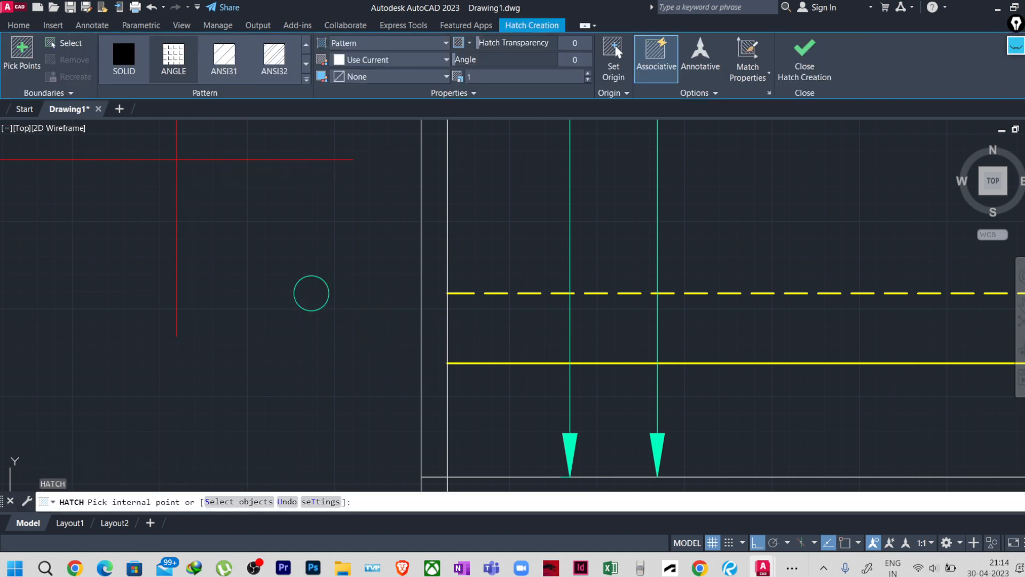
click(124, 56)
click(301, 291)
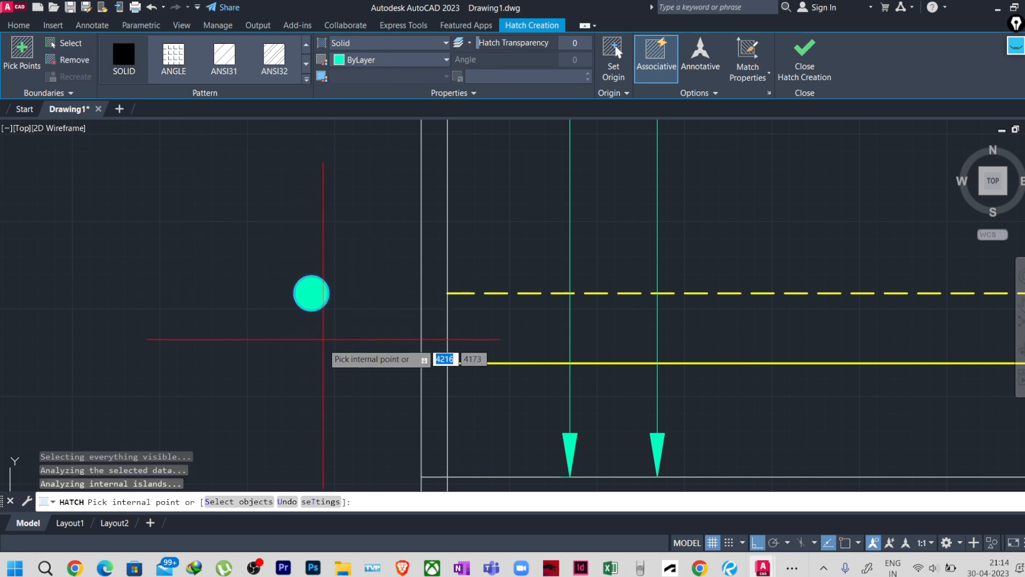
key(Escape)
Step: Group the radius 50 circle together with its solid hatch
scroll(293, 310, down, 4)
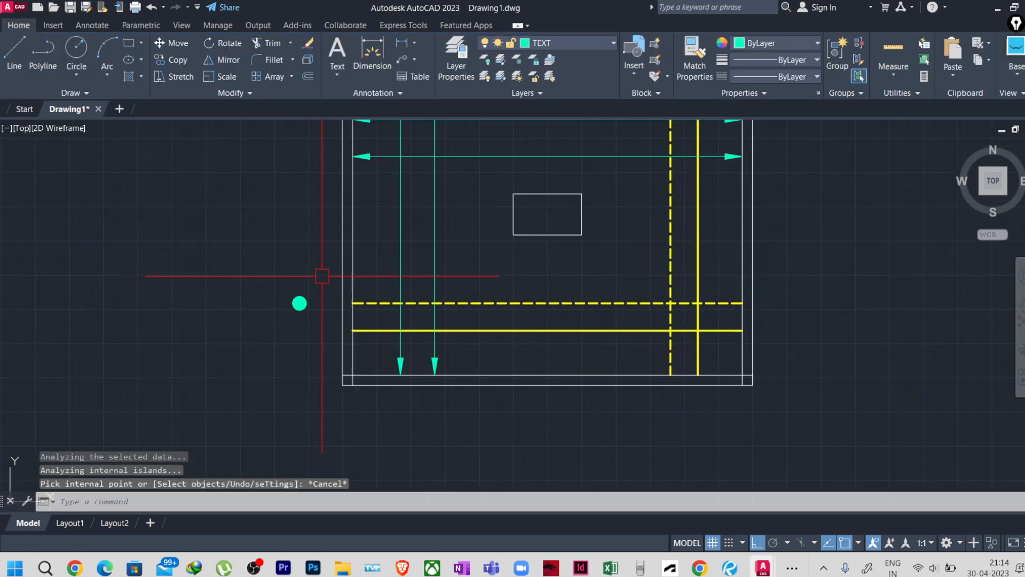
click(260, 344)
click(256, 344)
text(g)
key(Return)
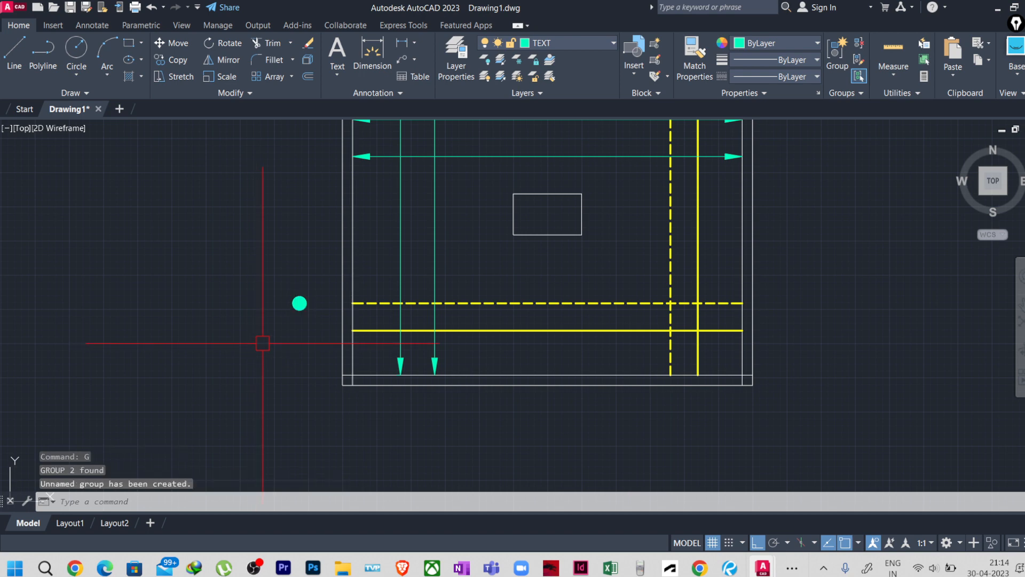
Step: Move the grouped dot by its centre back onto the crossing of the dashed horizontal bar and the inner vertical arrow
scroll(273, 323, up, 2)
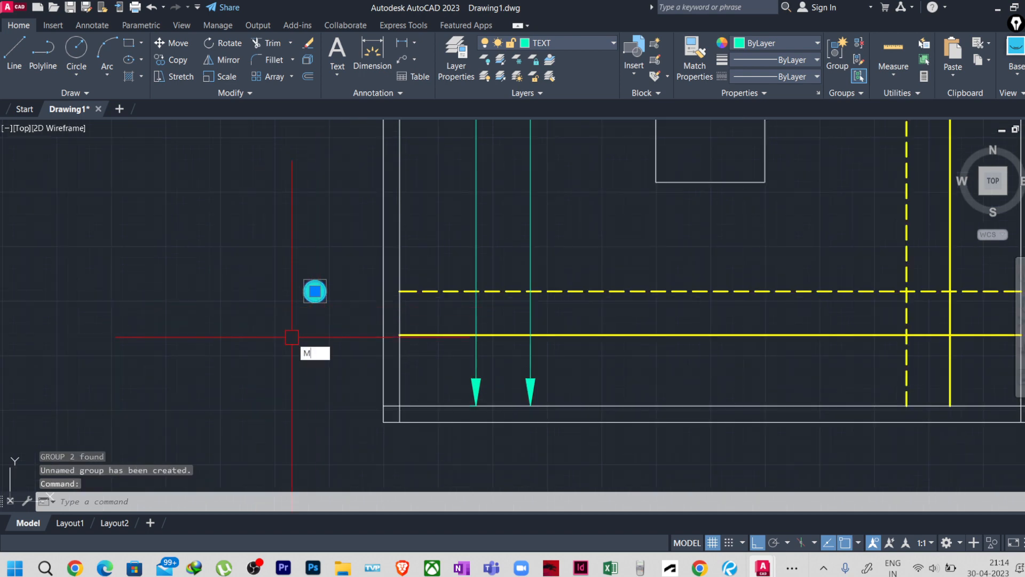
text(M)
key(Return)
click(315, 291)
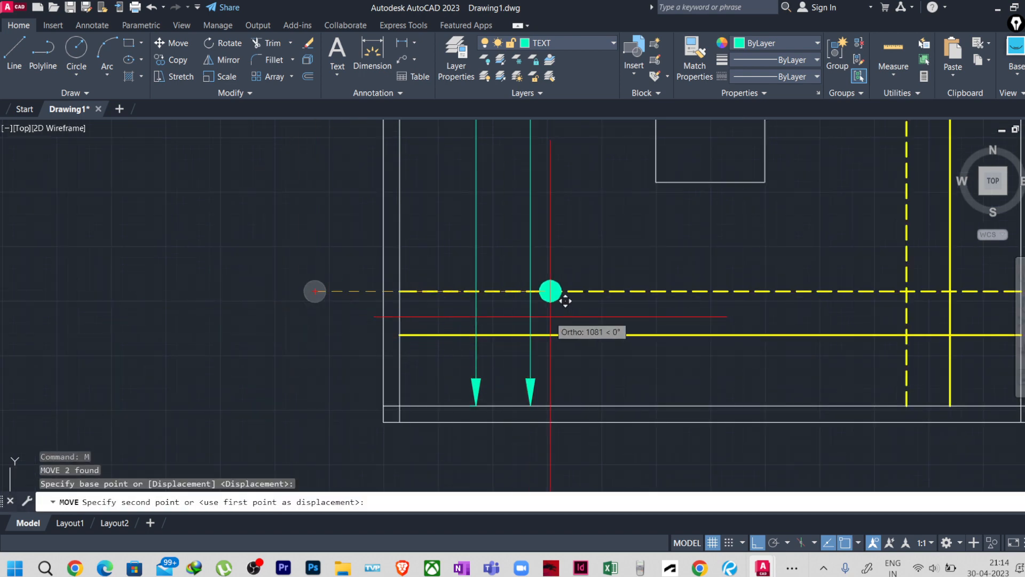
click(530, 291)
Step: Copy the dot by its centre to the crossing of the solid horizontal bar and the outer vertical arrow
click(541, 282)
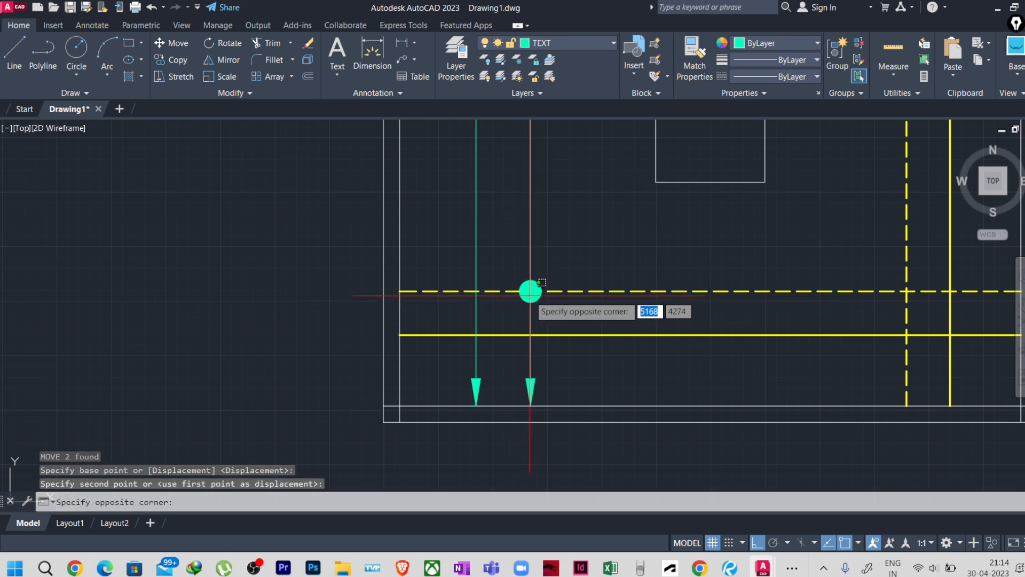
click(539, 285)
text(CO)
key(Return)
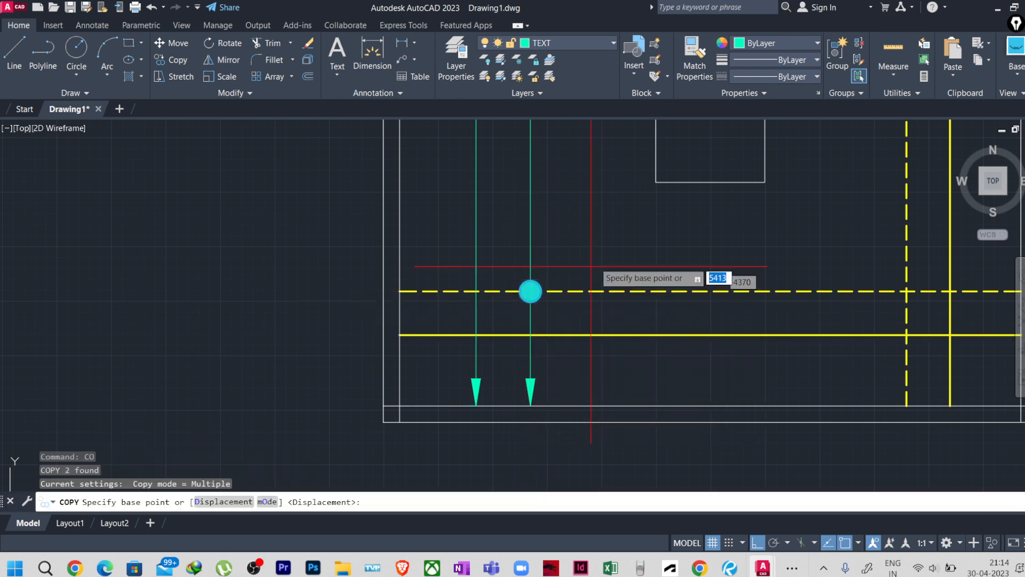
click(530, 291)
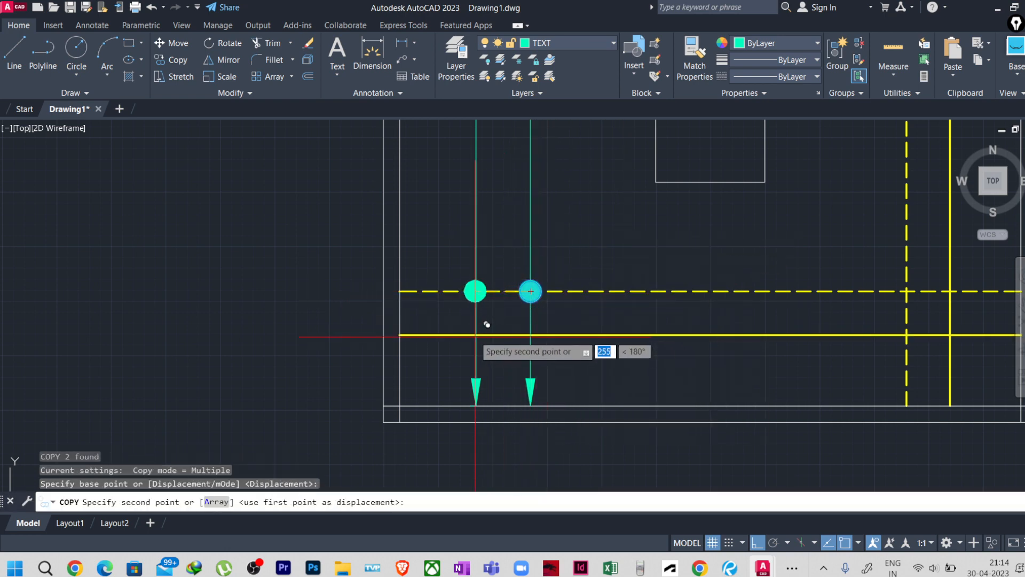
click(475, 335)
scroll(530, 352, down, 2)
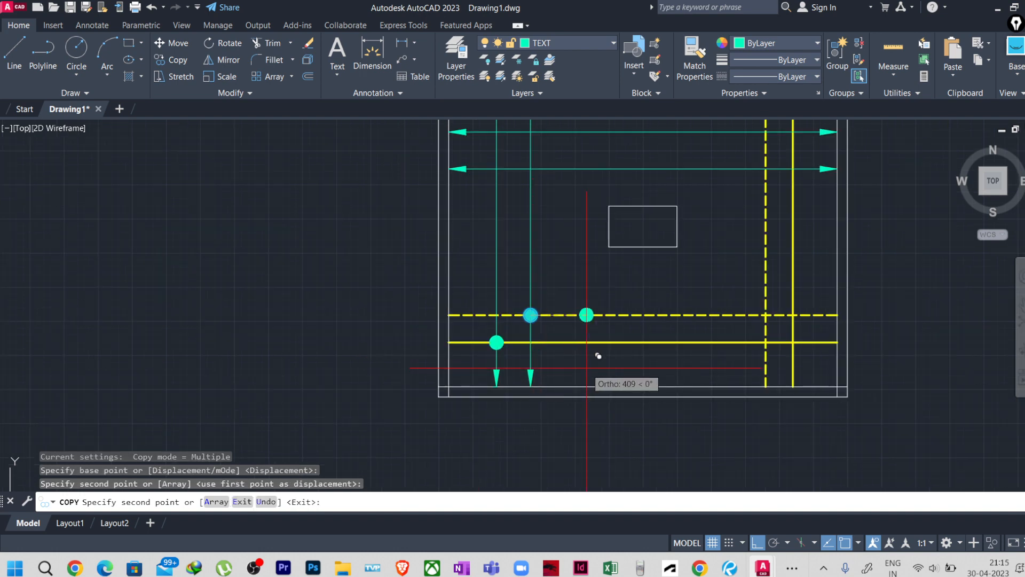
key(Escape)
Step: Delete both filled dots from the bar and arrow crossings
scroll(451, 321, down, 3)
scroll(484, 318, up, 8)
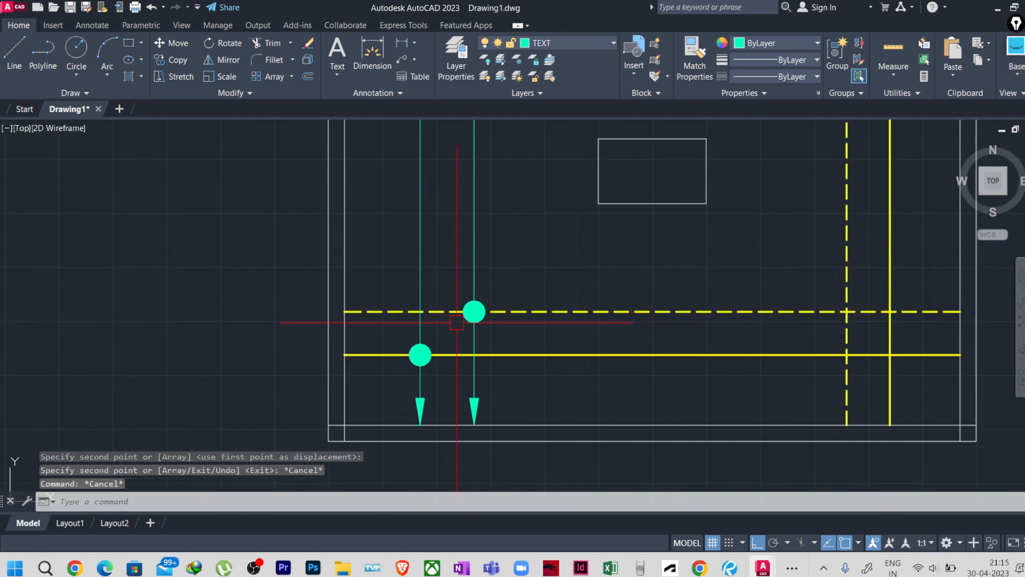
click(466, 325)
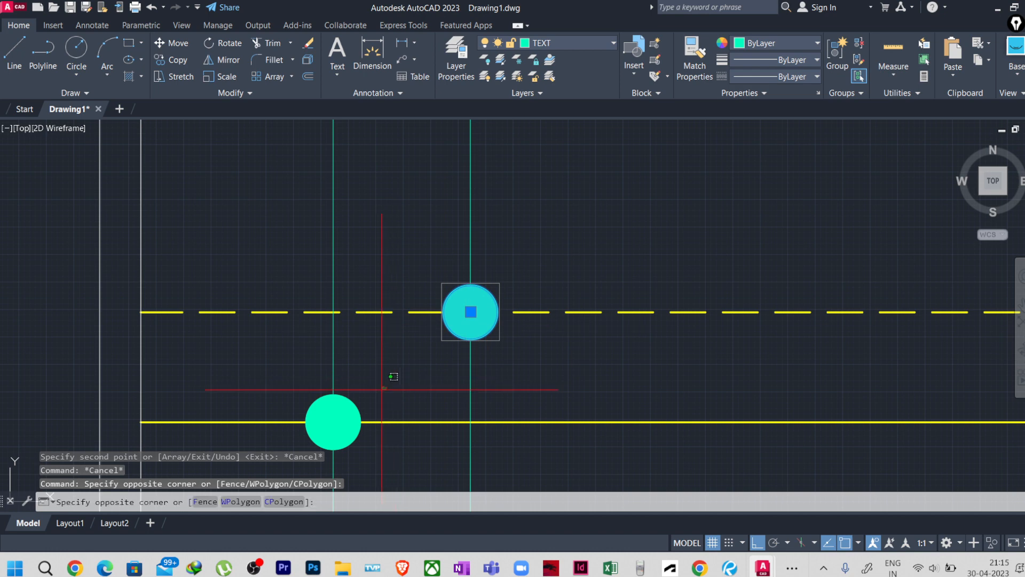
click(348, 410)
key(Delete)
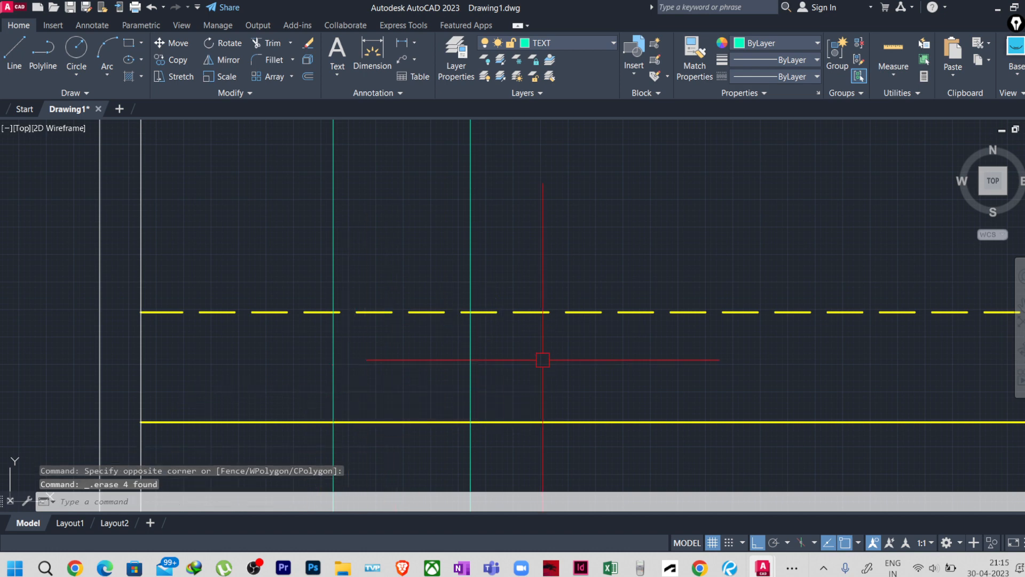
Step: Draw a circle of radius 30 centred where the dashed horizontal bar crosses the vertical arrow nearer the column
key(Return)
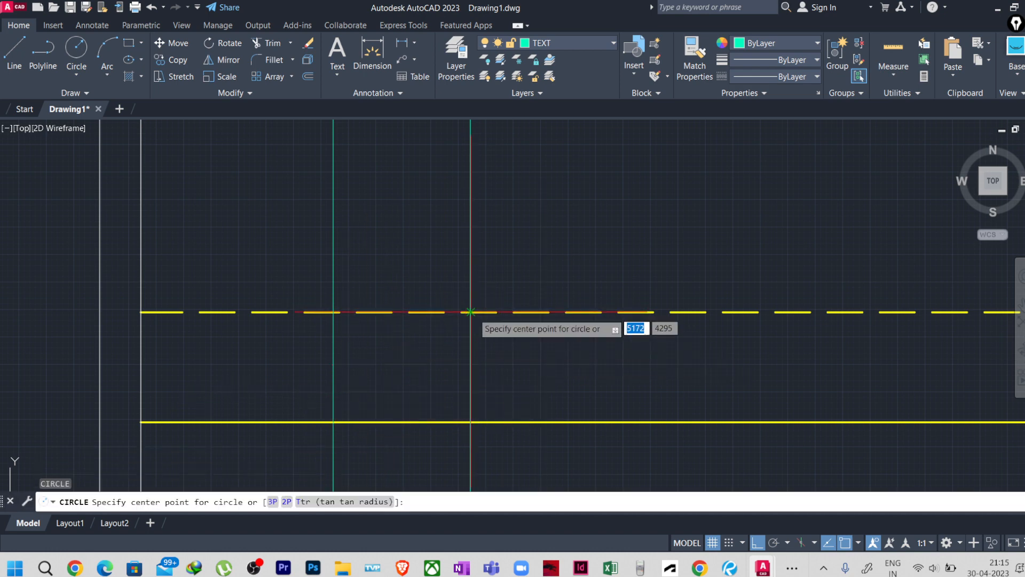
click(470, 312)
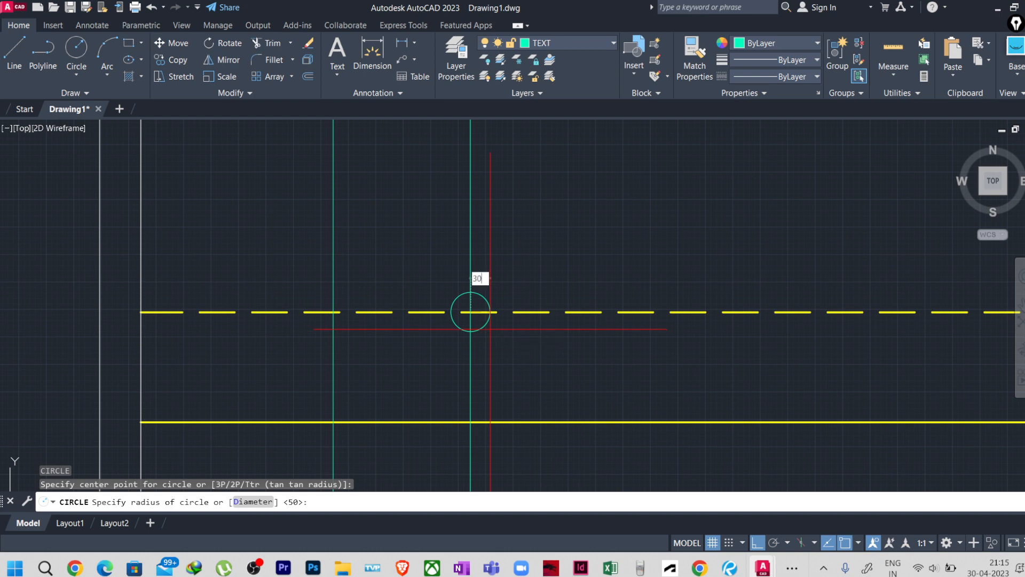
text(30)
key(Return)
scroll(501, 345, down, 5)
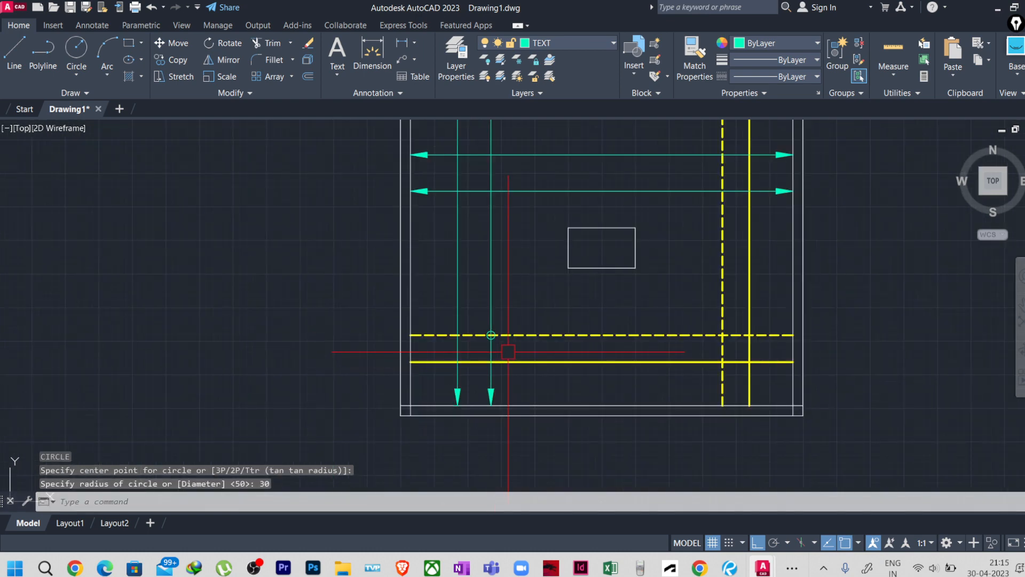
scroll(505, 349, down, 2)
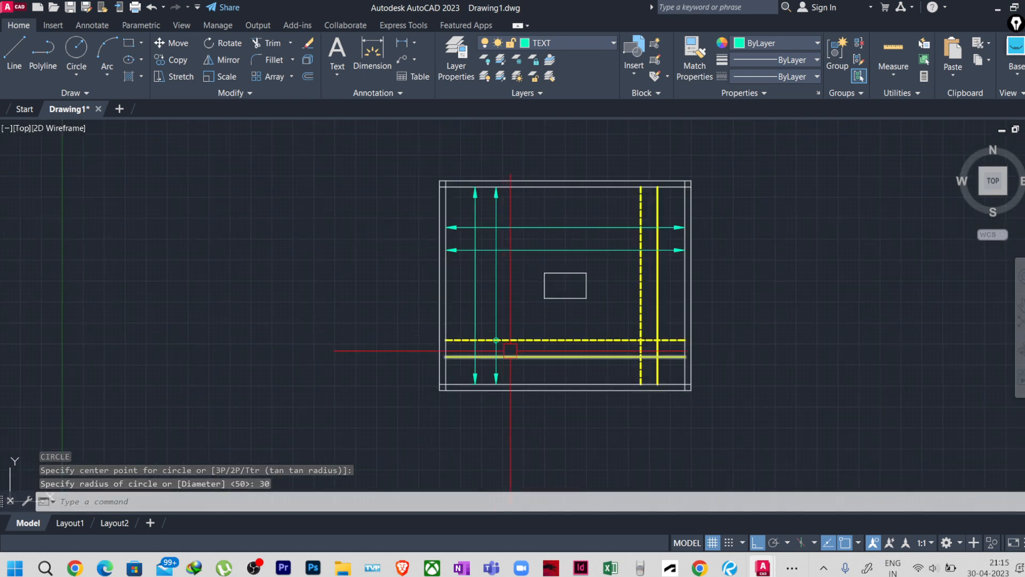
Step: Move the radius 30 circle horizontally into the empty area left of the footing
scroll(507, 350, up, 4)
click(490, 337)
text(m)
key(Return)
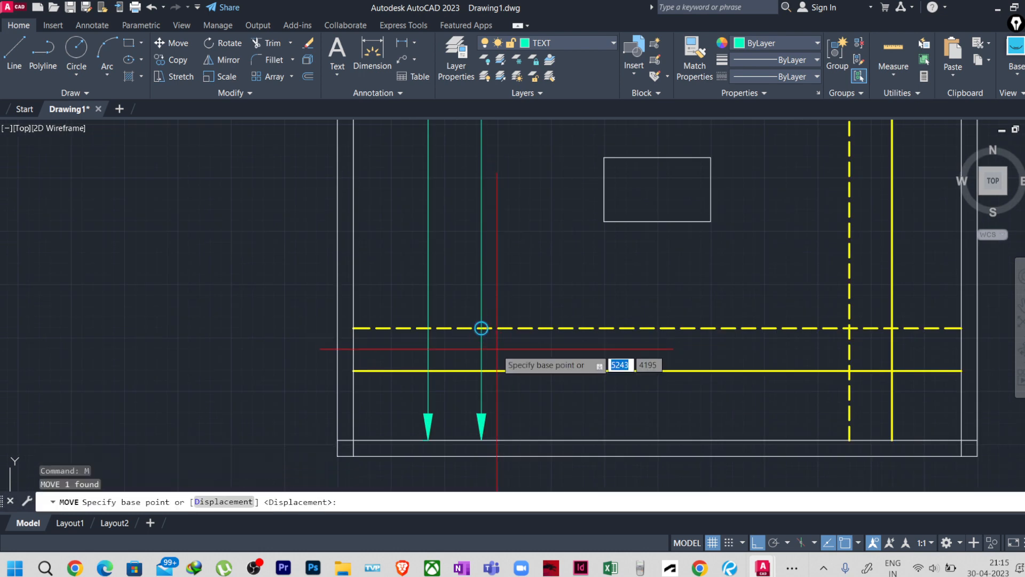
click(502, 345)
click(267, 345)
key(Escape)
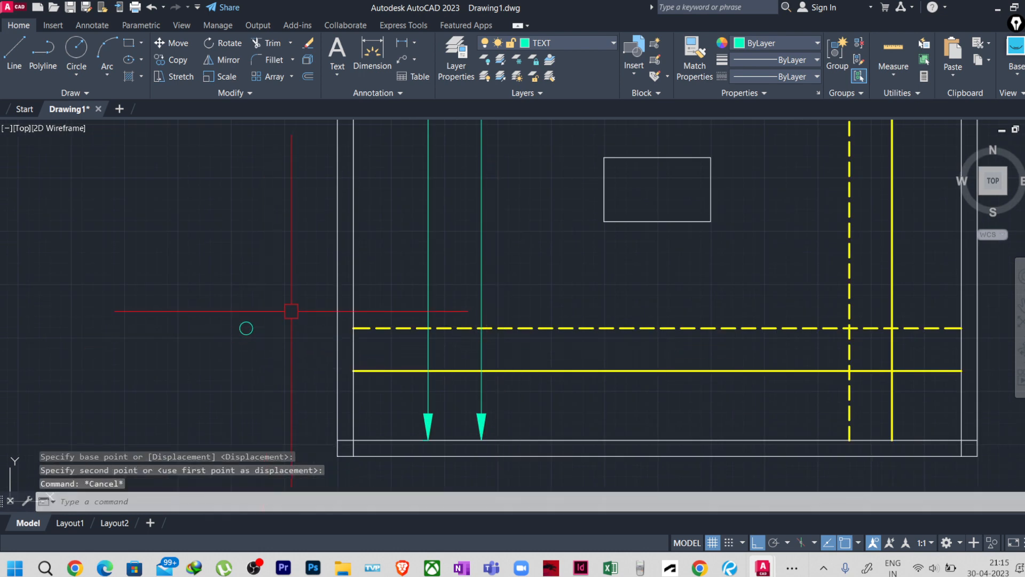
Step: Fill the radius 30 circle with a SOLID hatch
text(h)
key(Return)
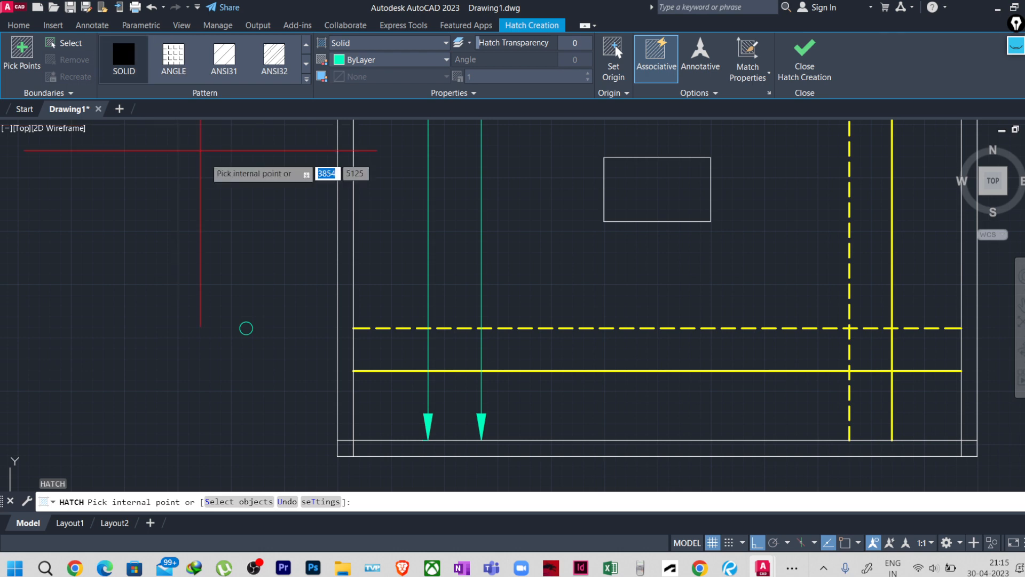
click(243, 325)
key(Escape)
Step: Group the radius 30 circle with its solid hatch
click(266, 299)
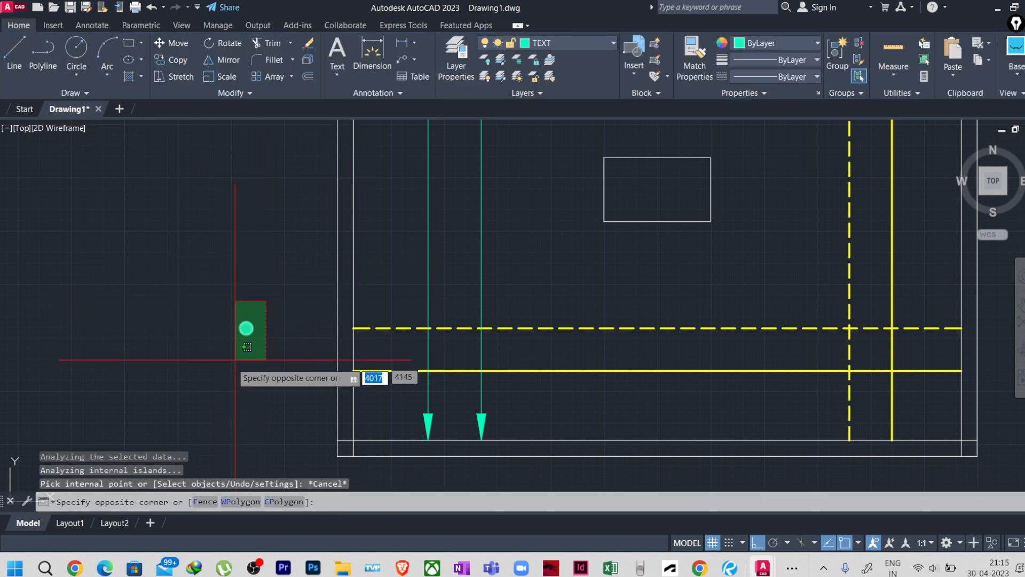
click(221, 366)
text(g)
key(Return)
Step: Move the smaller dot by its centre onto the crossing of the dashed horizontal bar and the inner vertical arrow
click(256, 302)
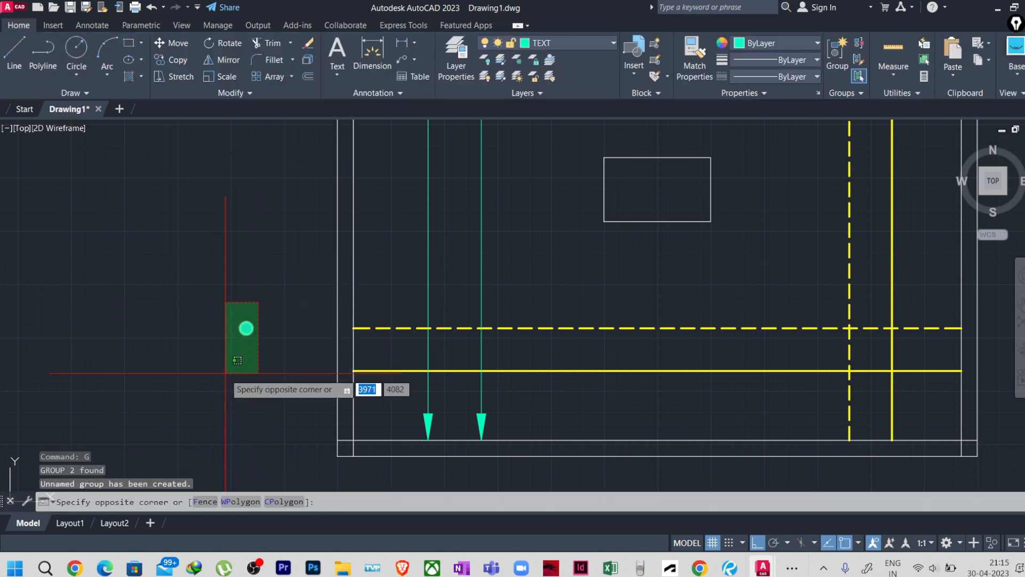
click(224, 371)
text(m)
key(Return)
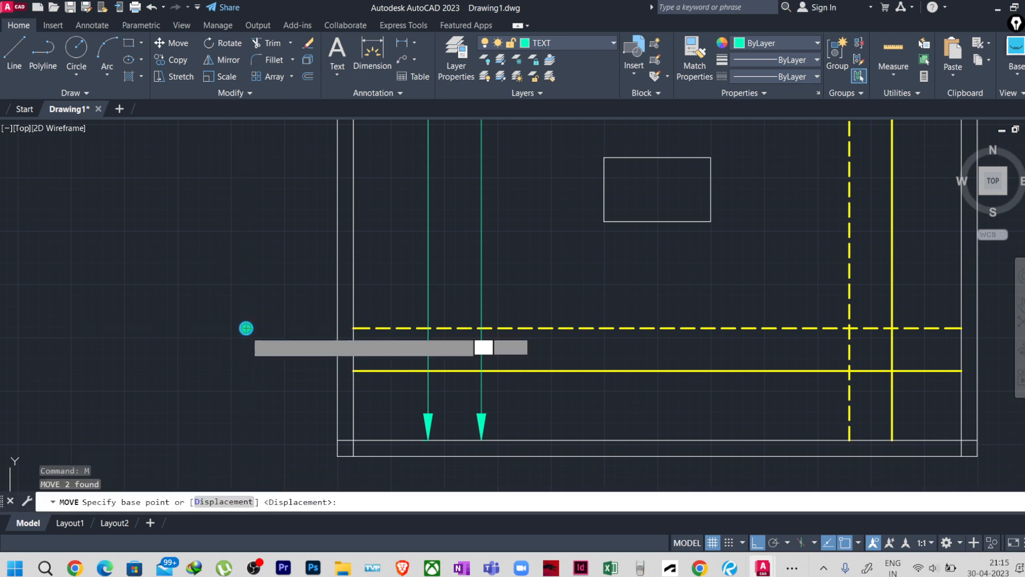
click(246, 327)
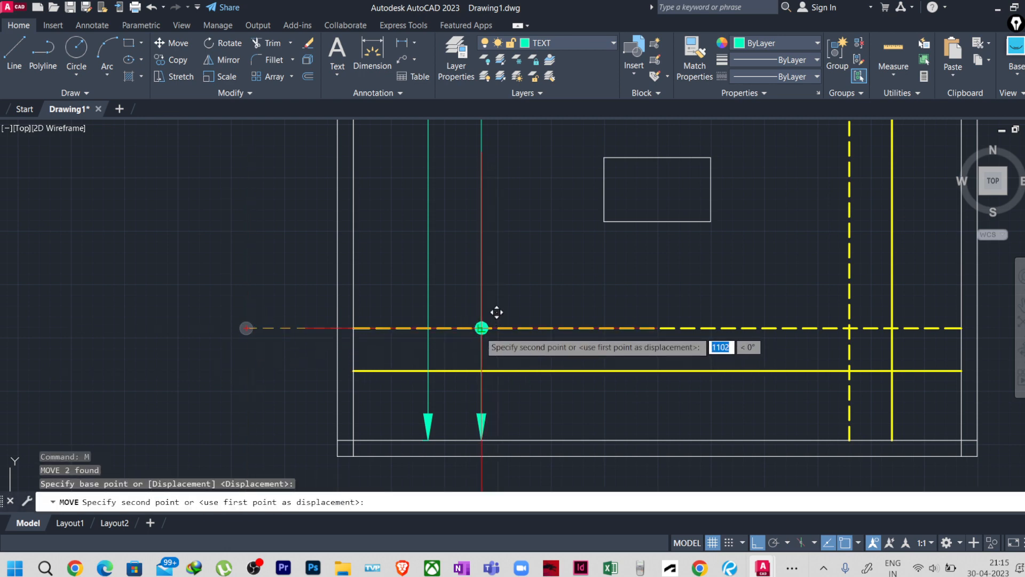
click(482, 331)
Step: Copy the smaller dot by its centre to the crossing of the solid horizontal bar and the outer vertical arrow
click(457, 312)
click(500, 346)
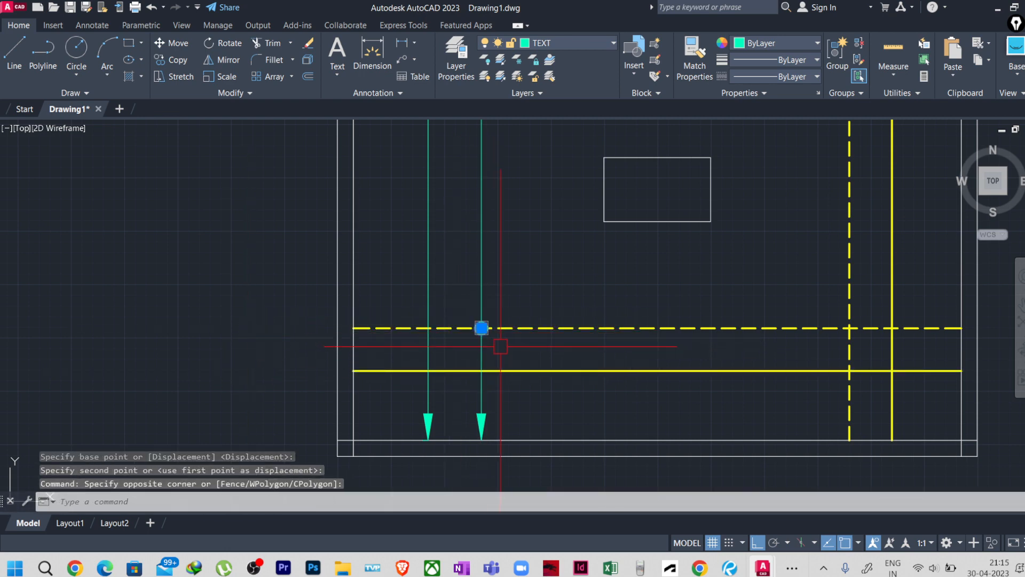
text(co)
key(Return)
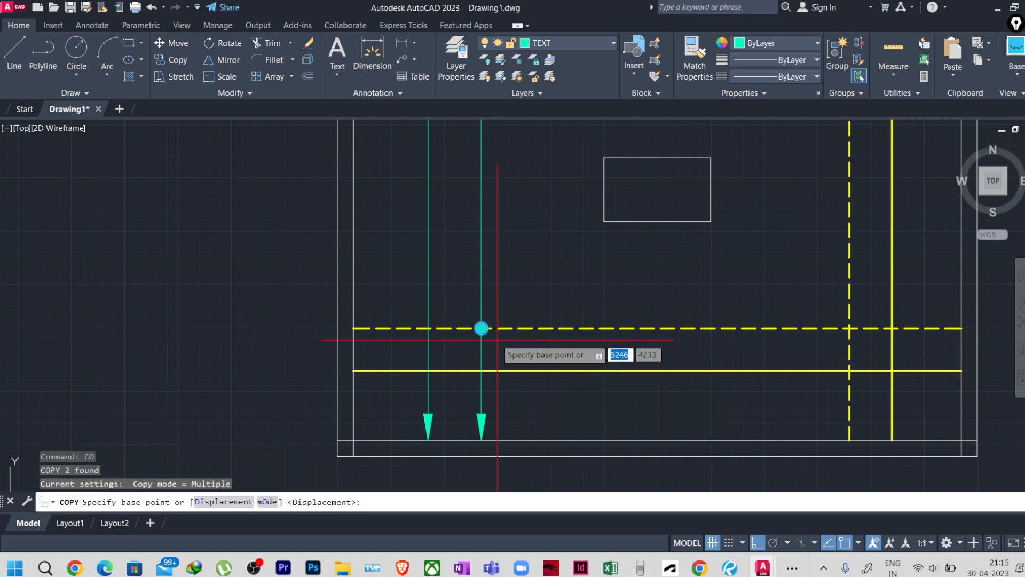
click(481, 328)
click(428, 370)
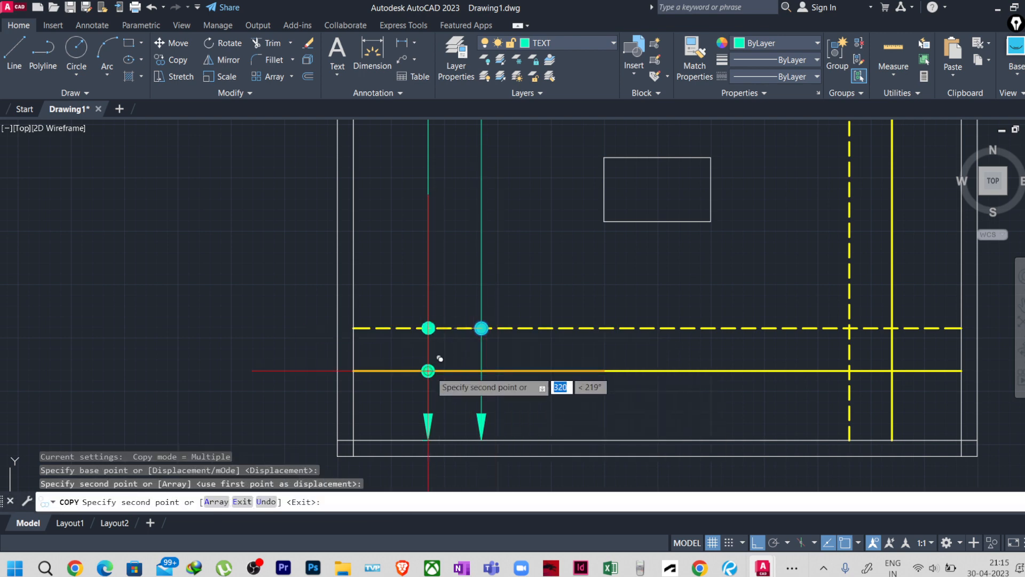
key(Escape)
scroll(484, 355, down, 2)
middle_drag(532, 357, 526, 356)
scroll(526, 357, up, 6)
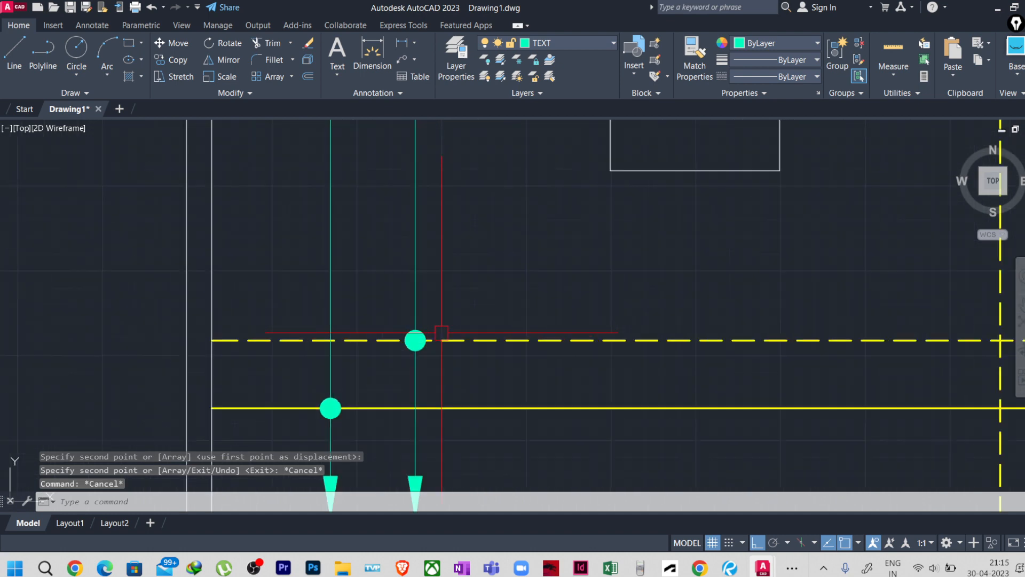
Step: Copy the dot by its centre to the crossings of the solid vertical bar with the upper horizontal arrow and the dashed vertical bar with the lower one
click(380, 329)
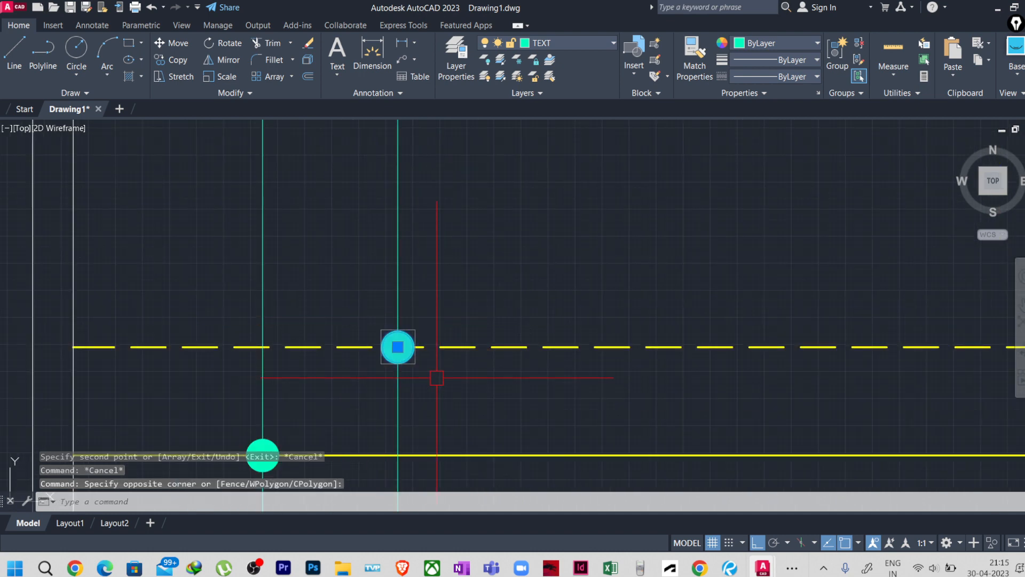
text(co)
key(Return)
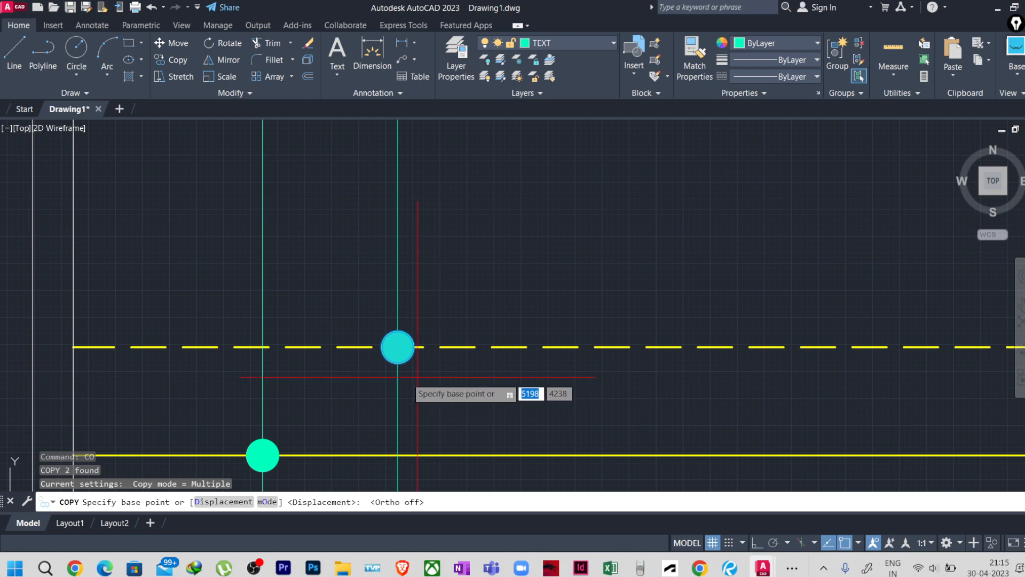
click(397, 347)
scroll(432, 326, down, 8)
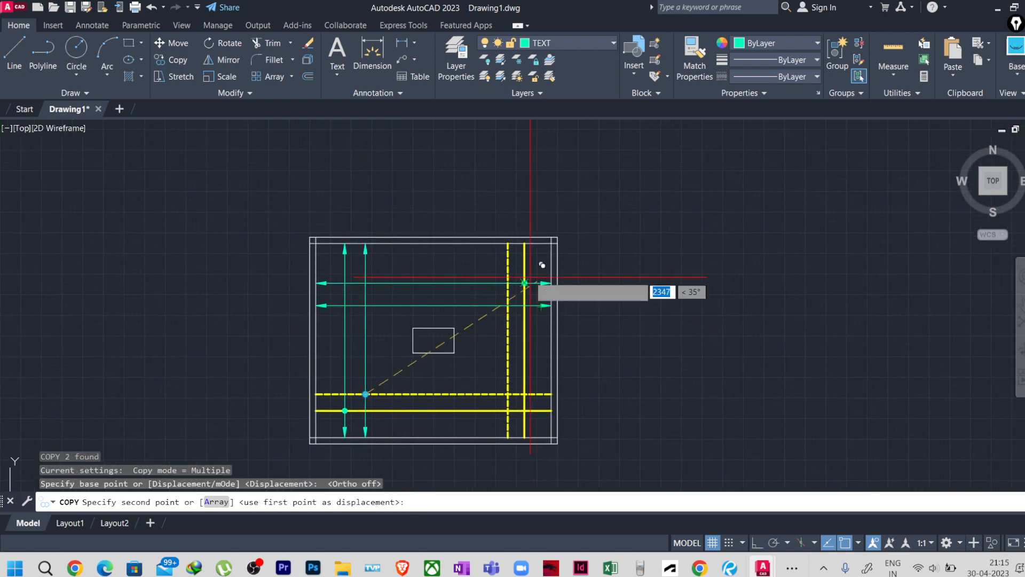
scroll(533, 283, up, 6)
click(504, 308)
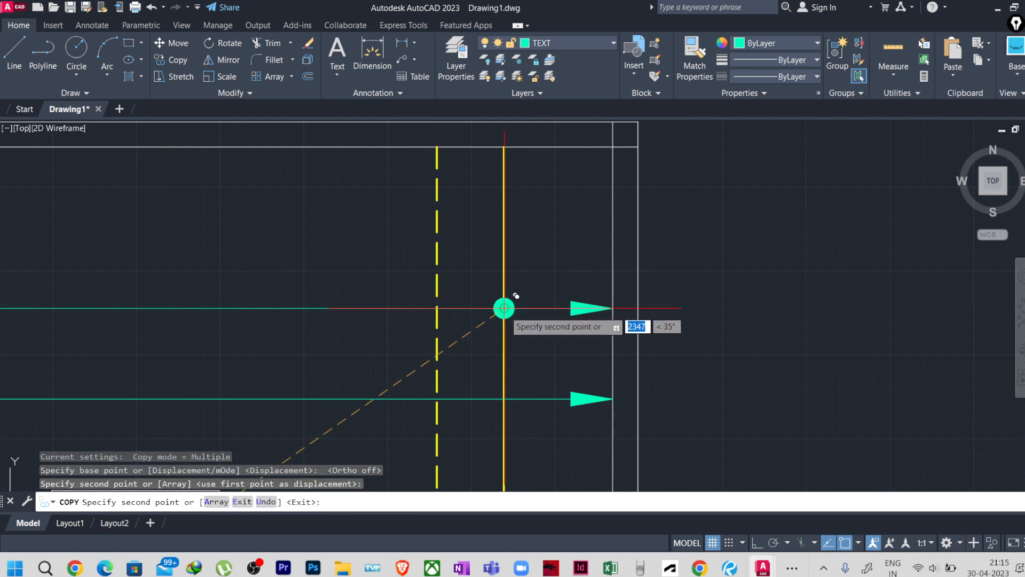
click(437, 399)
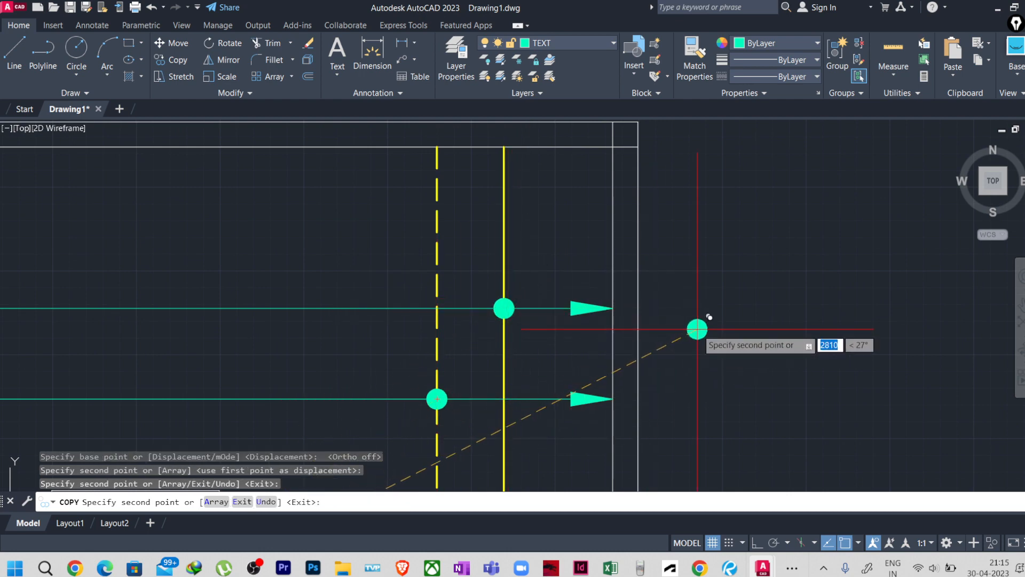
key(Escape)
key(Escape)
Step: Turn on ortho and draw a horizontal line from the right end of the upper horizontal arrow to beyond the footing edge
scroll(663, 270, down, 6)
mouse_move(664, 270)
middle_down()
mouse_move(685, 231)
mouse_move(591, 235)
middle_up()
scroll(608, 235, up, 2)
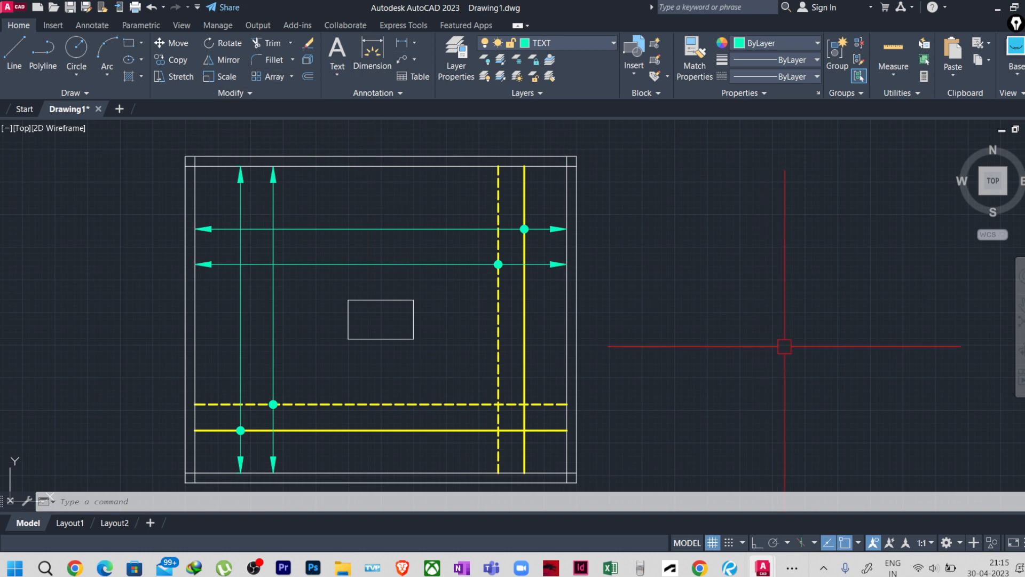
text(l)
key(Return)
scroll(582, 245, up, 4)
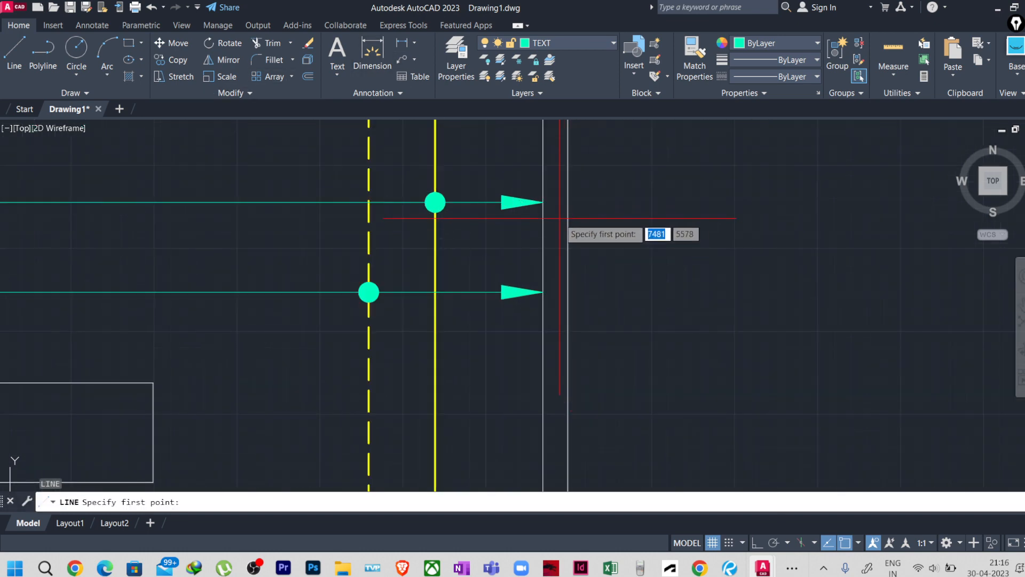
click(542, 202)
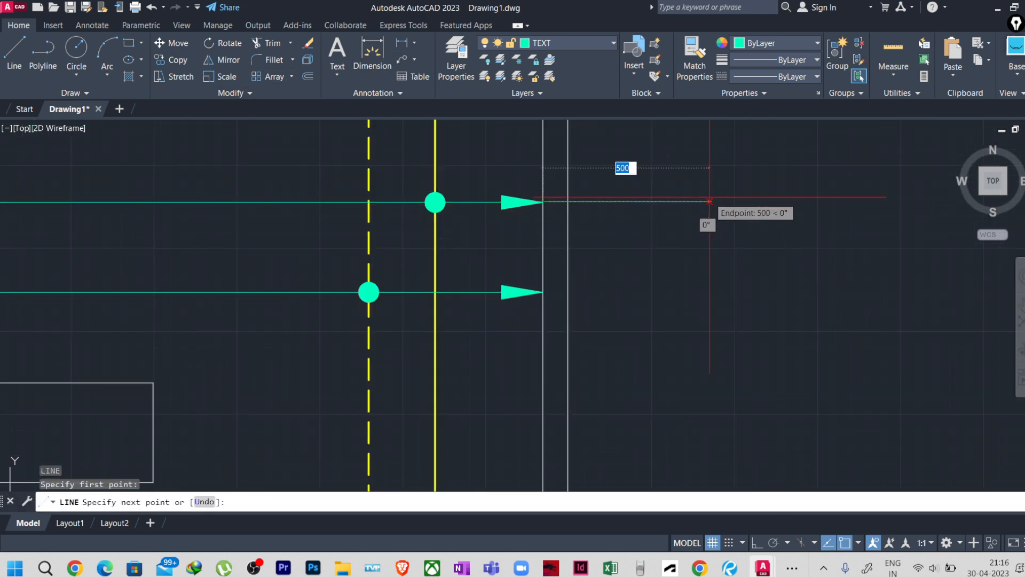
key(F8)
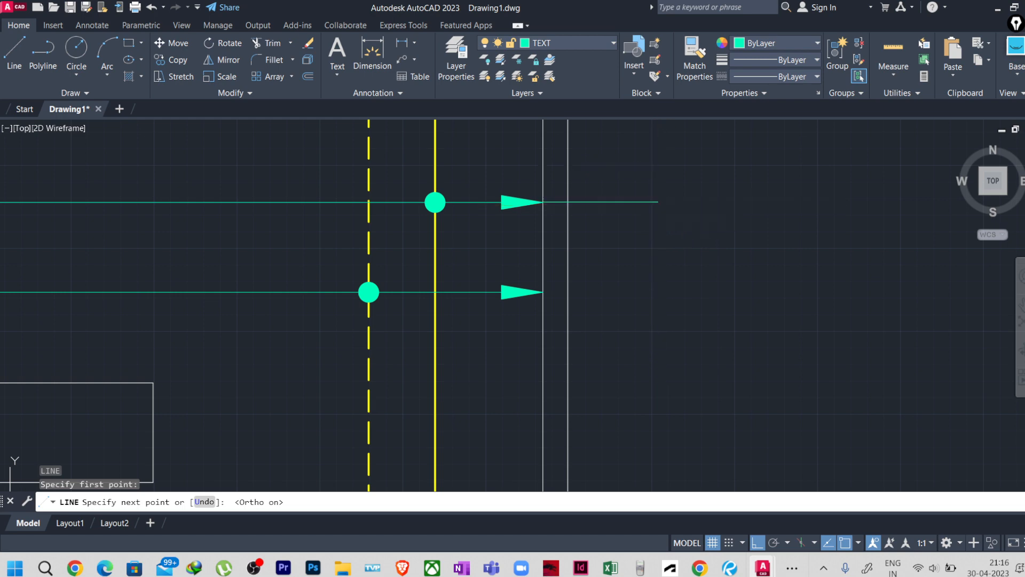
click(658, 203)
key(Escape)
key(Escape)
Step: Check the line's start against the upper arrow's tip and delete the misaligned line
scroll(522, 191, up, 5)
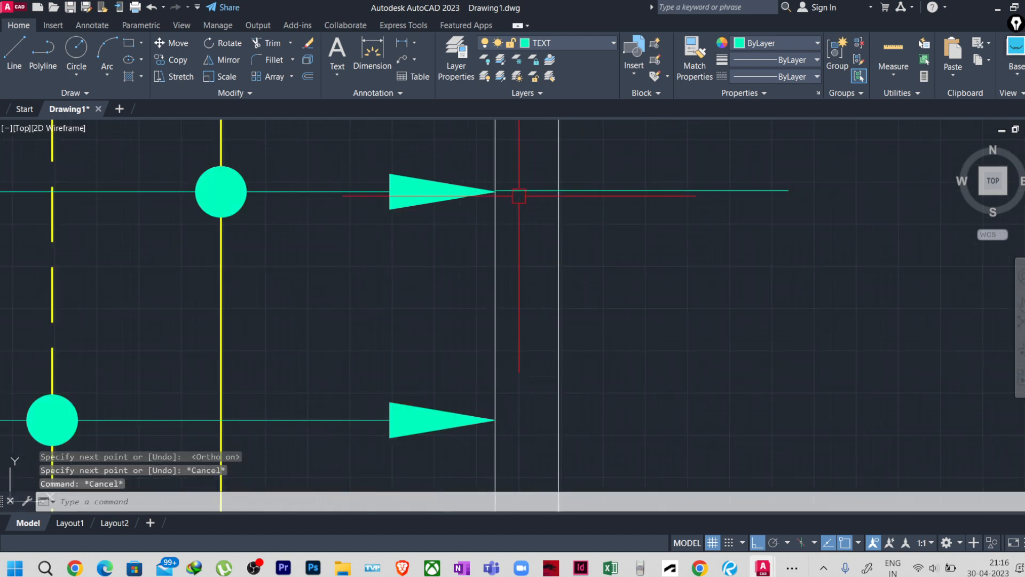
click(516, 243)
click(549, 155)
click(522, 200)
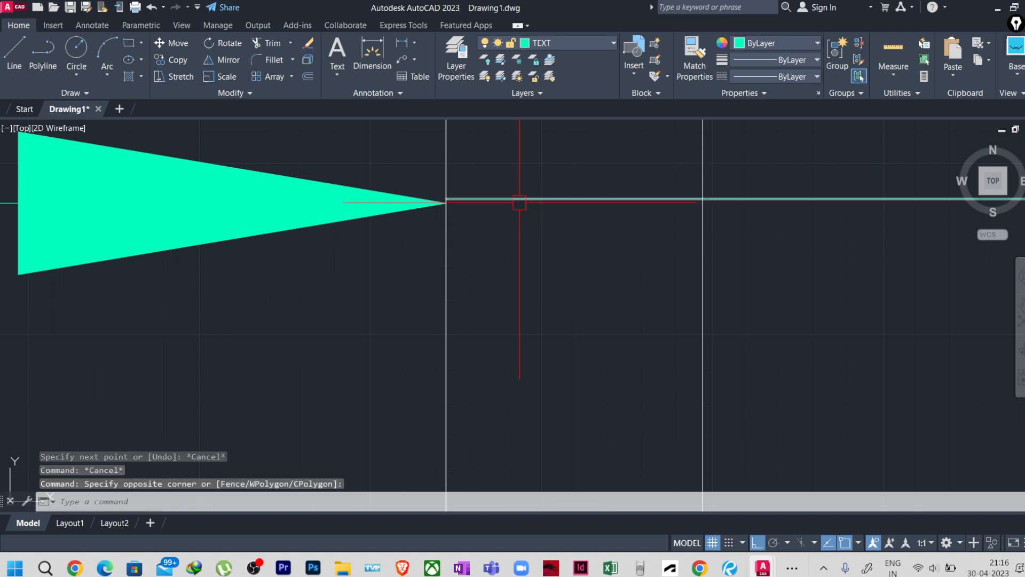
scroll(412, 192, up, 5)
key(Escape)
click(516, 197)
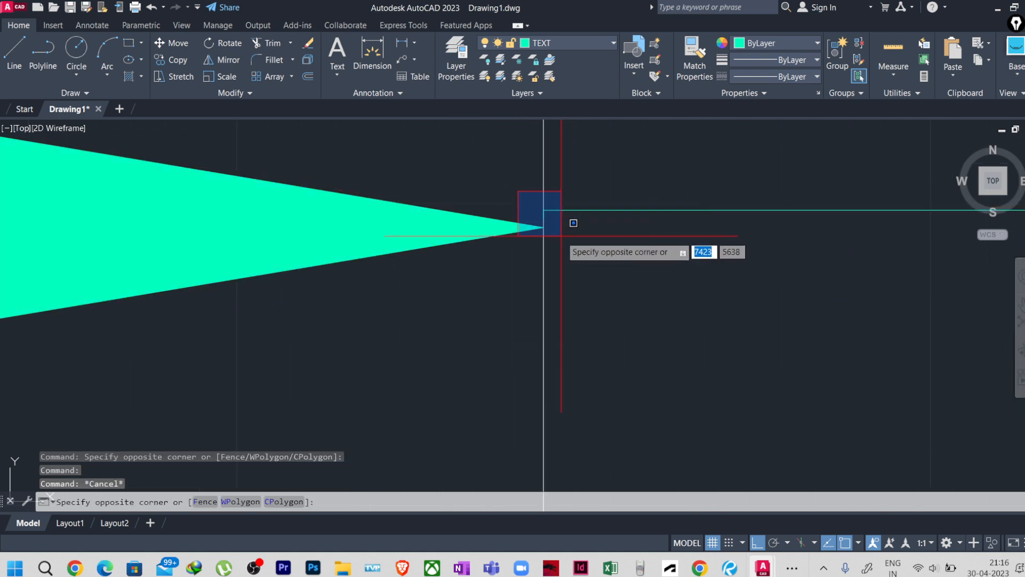
click(556, 242)
click(575, 210)
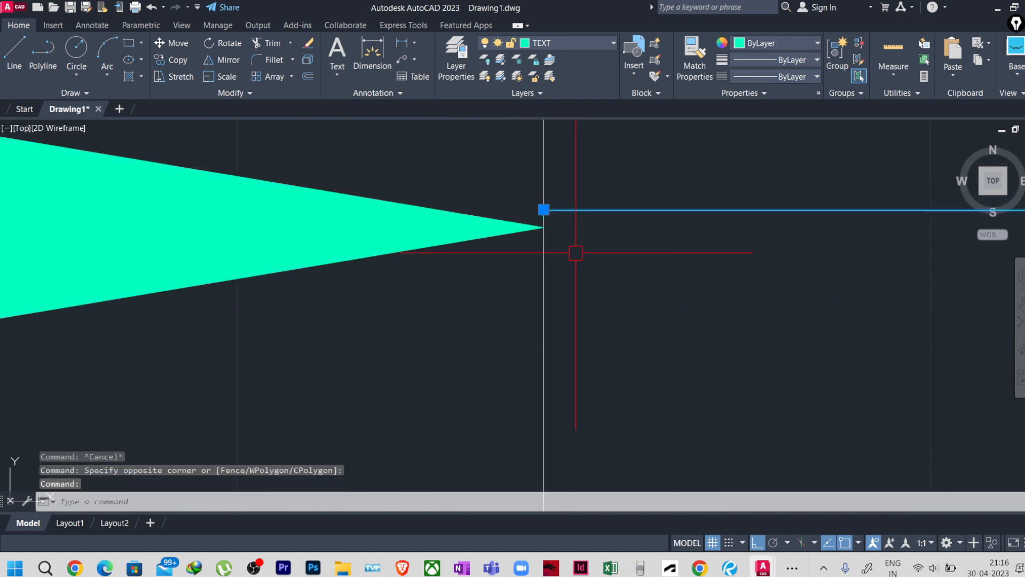
key(Delete)
click(564, 235)
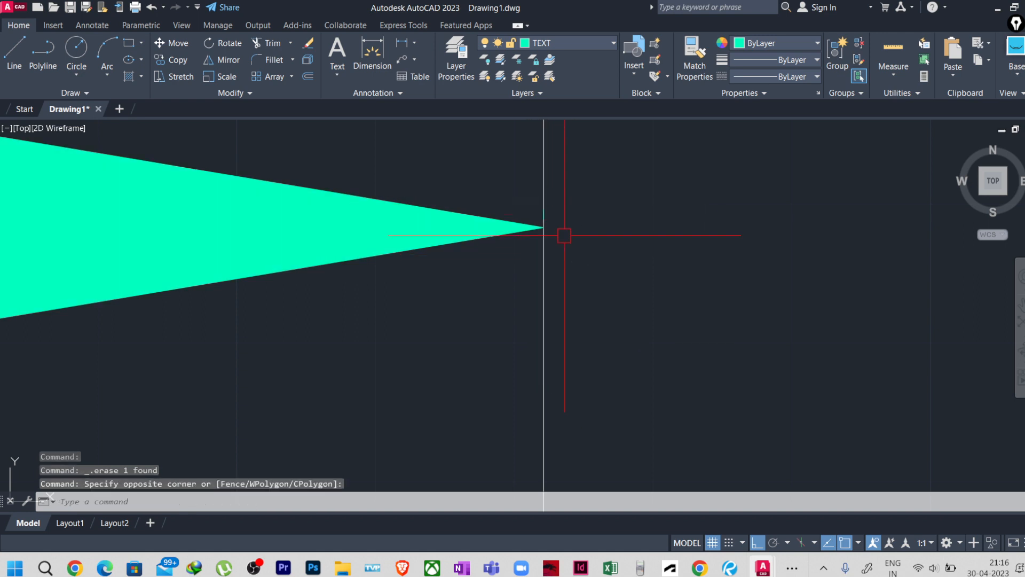
click(548, 212)
key(Escape)
key(Escape)
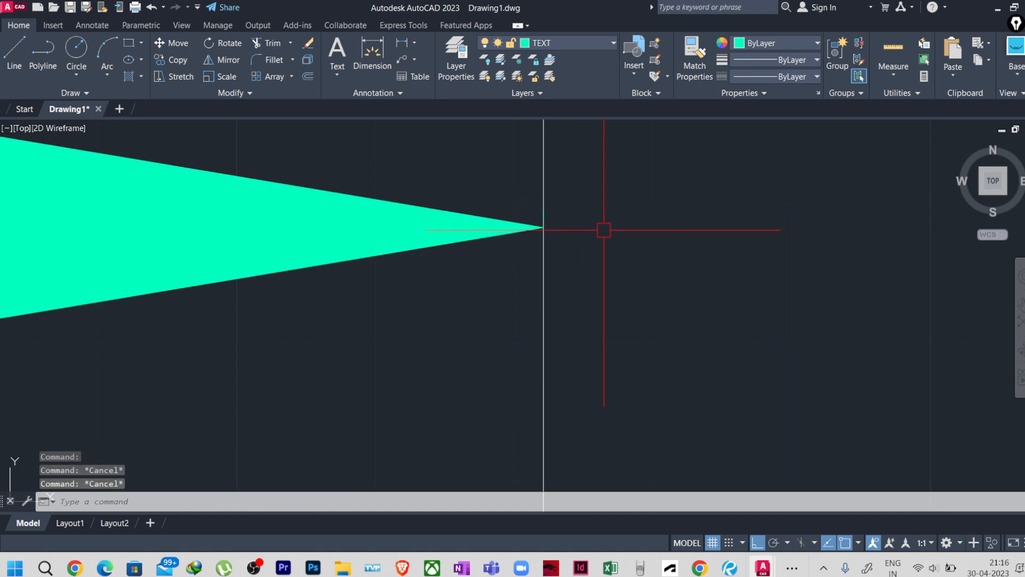
Step: Draw a horizontal line about 300 units long from the exact right tip of the upper horizontal arrow outward past the footing edge
text(l)
key(Return)
click(543, 228)
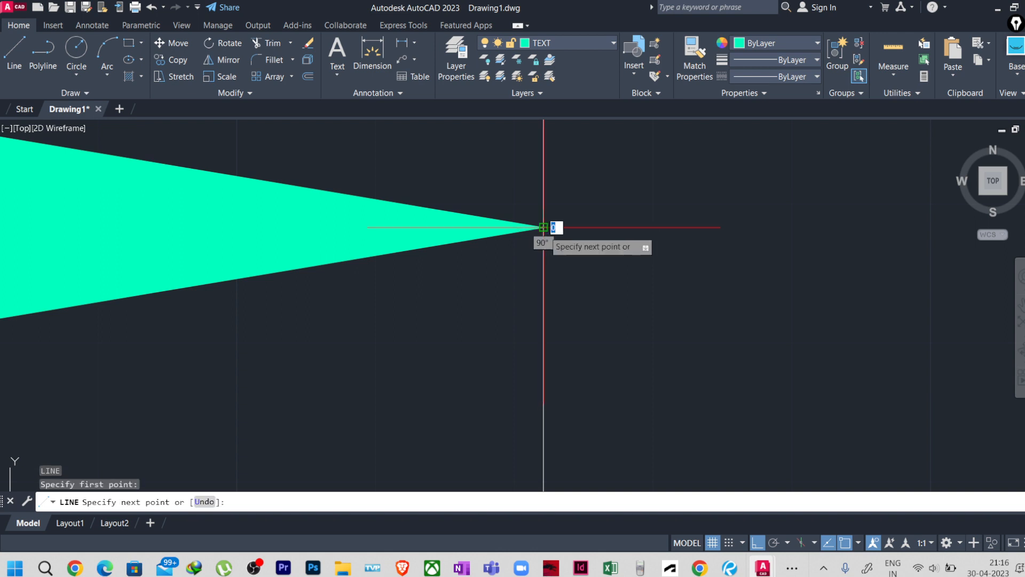
scroll(762, 230, down, 2)
scroll(762, 231, down, 8)
middle_drag(782, 242, 594, 263)
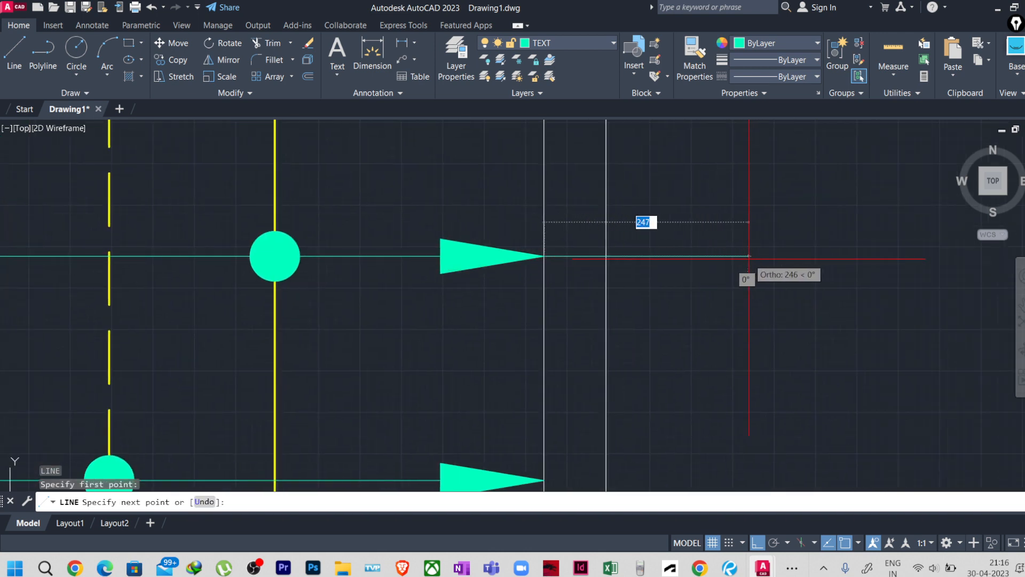
scroll(758, 258, down, 6)
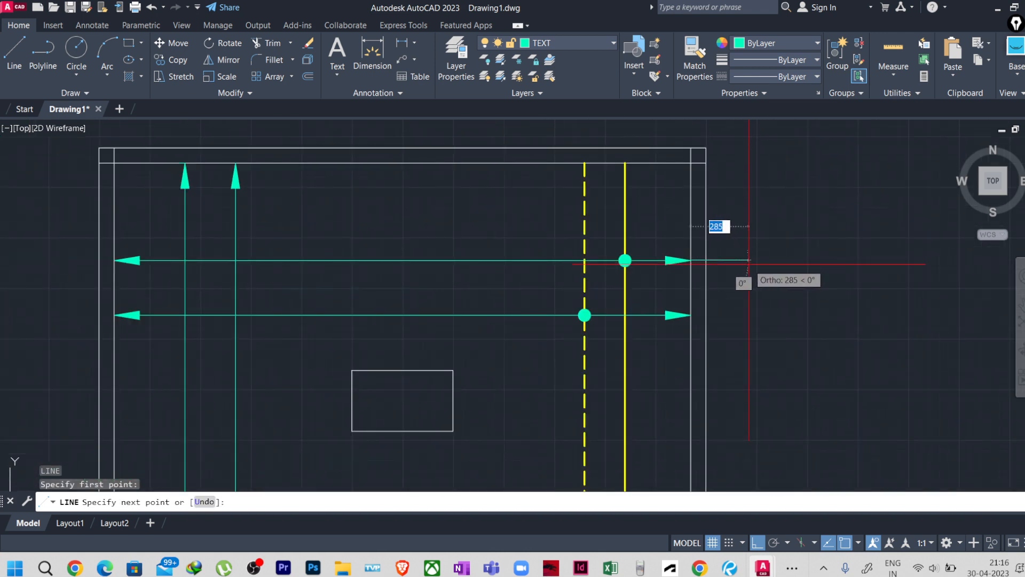
click(755, 260)
key(Escape)
key(Escape)
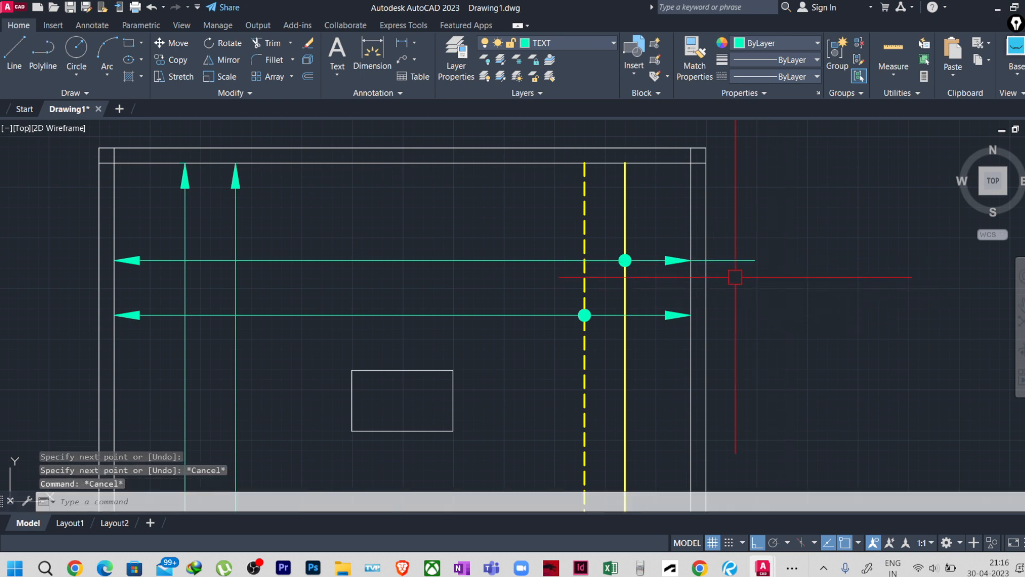
Step: Copy the horizontal extension line from the upper arrow's right tip to the lower horizontal arrow's right tip
scroll(717, 269, up, 6)
scroll(689, 260, down, 4)
click(789, 286)
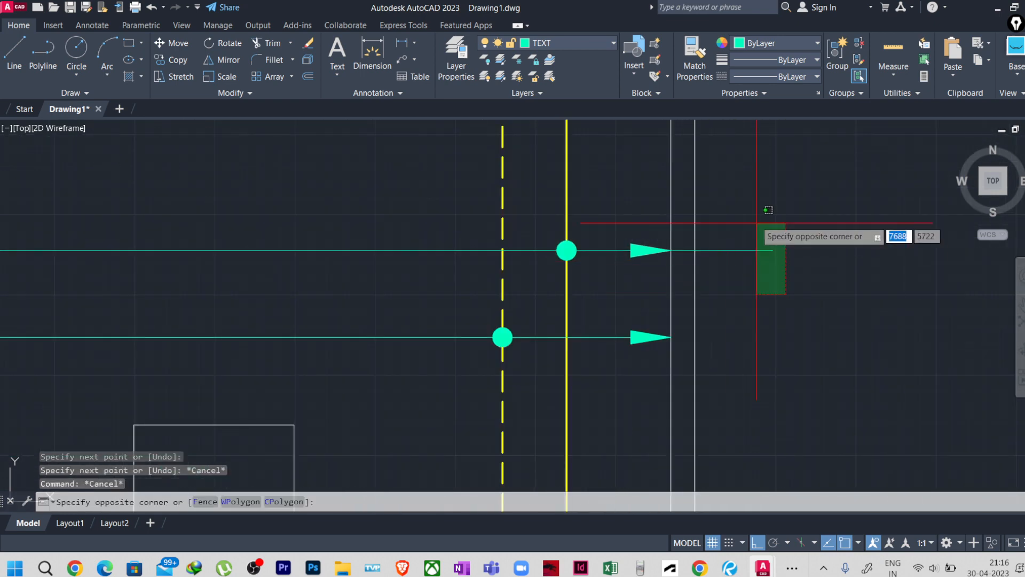
click(751, 212)
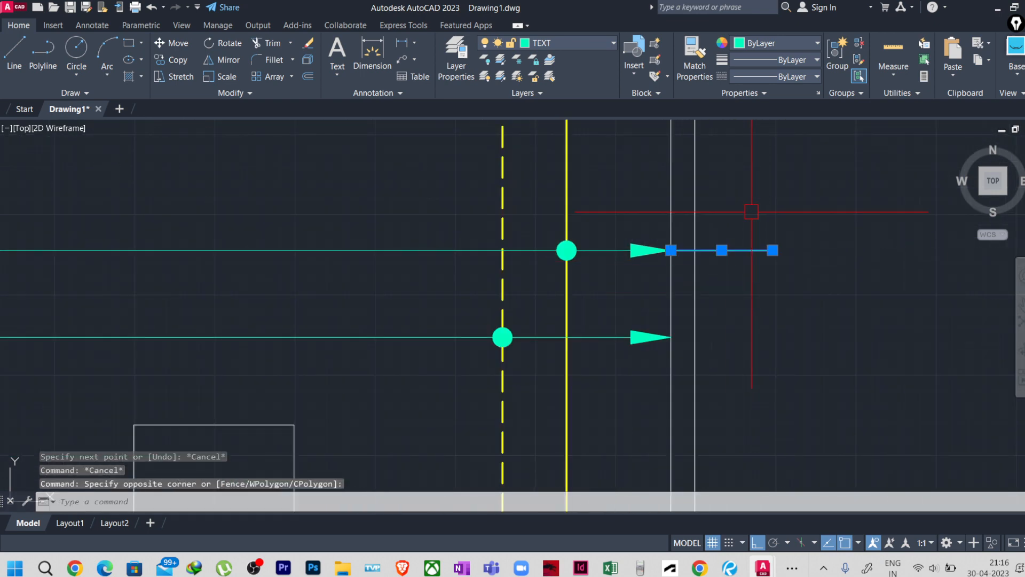
text(COB)
scroll(657, 234, up, 2)
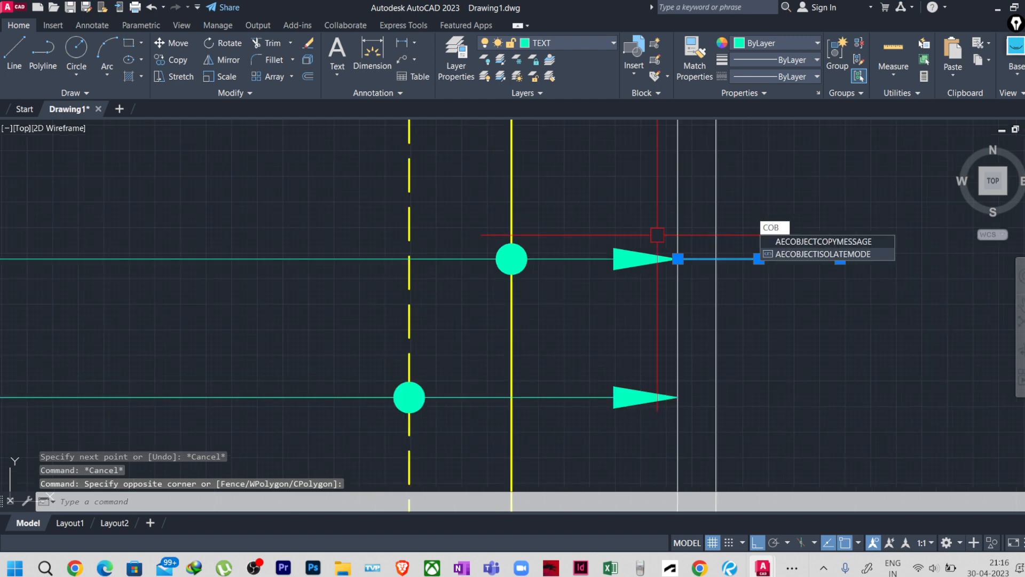
key(BackSpace)
key(Return)
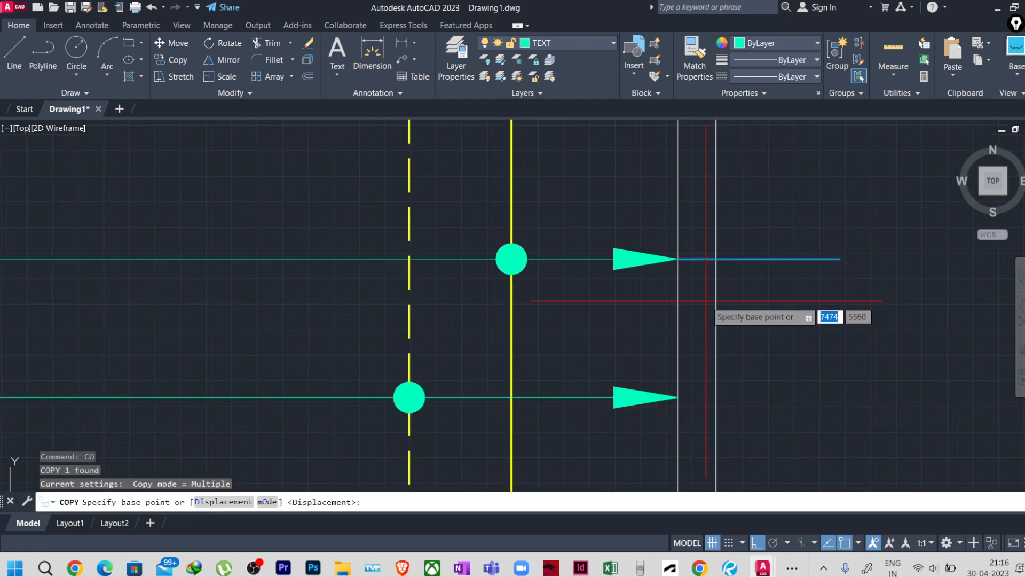
scroll(710, 296, up, 4)
click(592, 158)
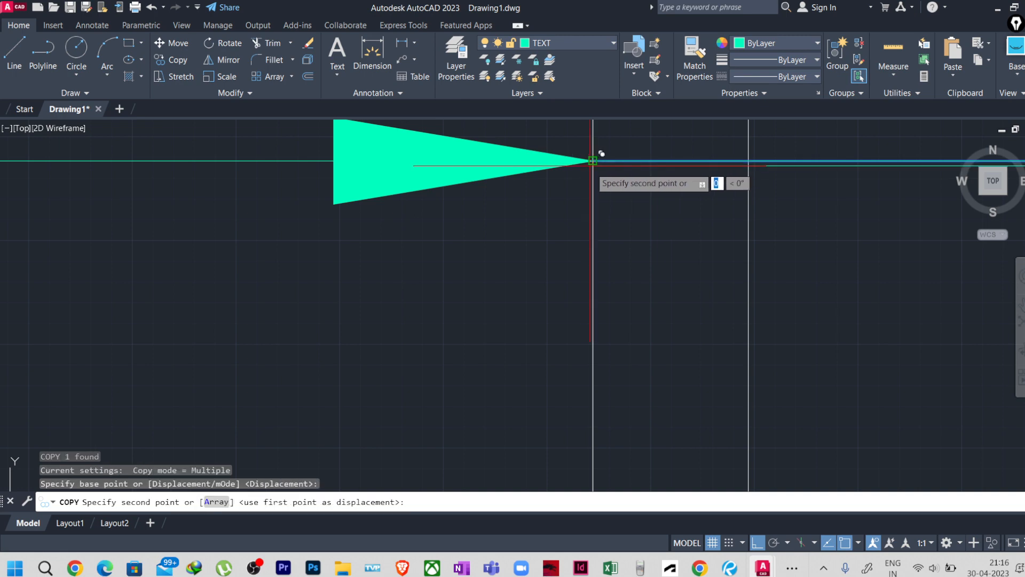
scroll(644, 275, down, 8)
scroll(630, 377, up, 4)
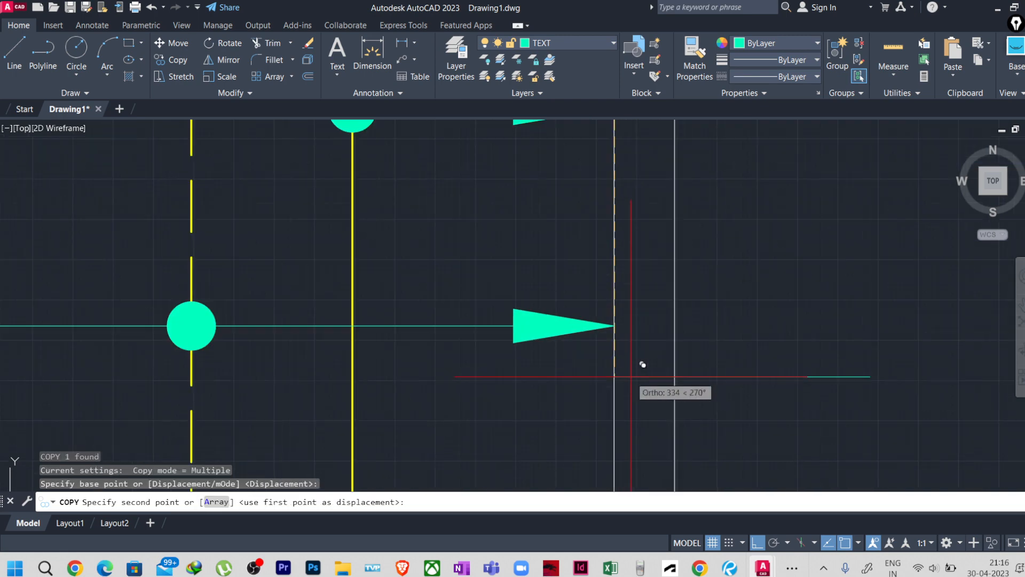
click(623, 315)
scroll(735, 323, down, 5)
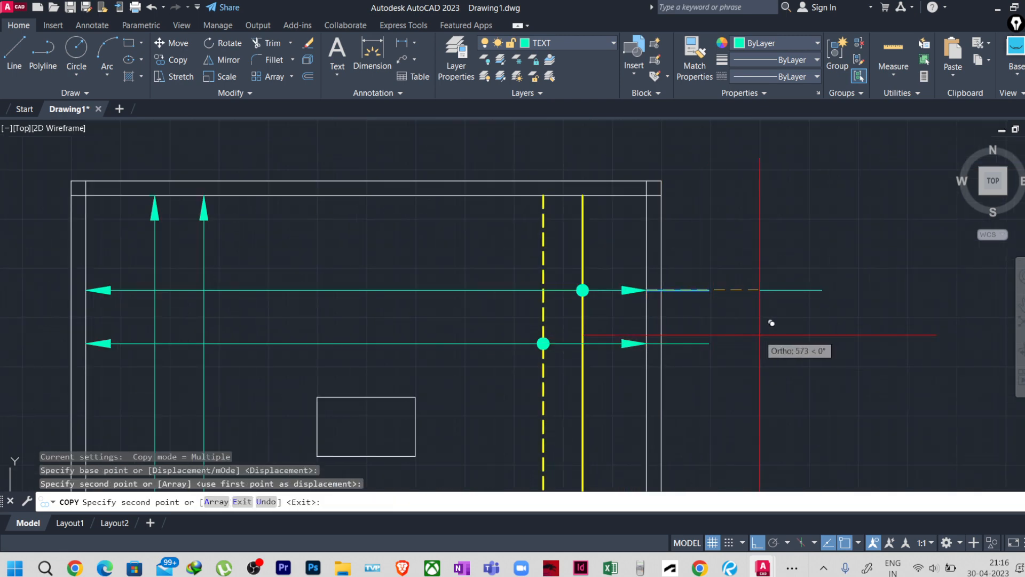
key(Escape)
key(Escape)
key(Escape)
Step: Start a vertical extension line at the top tip of the outer vertical arrow, heading upward past the footing edge
scroll(737, 315, down, 4)
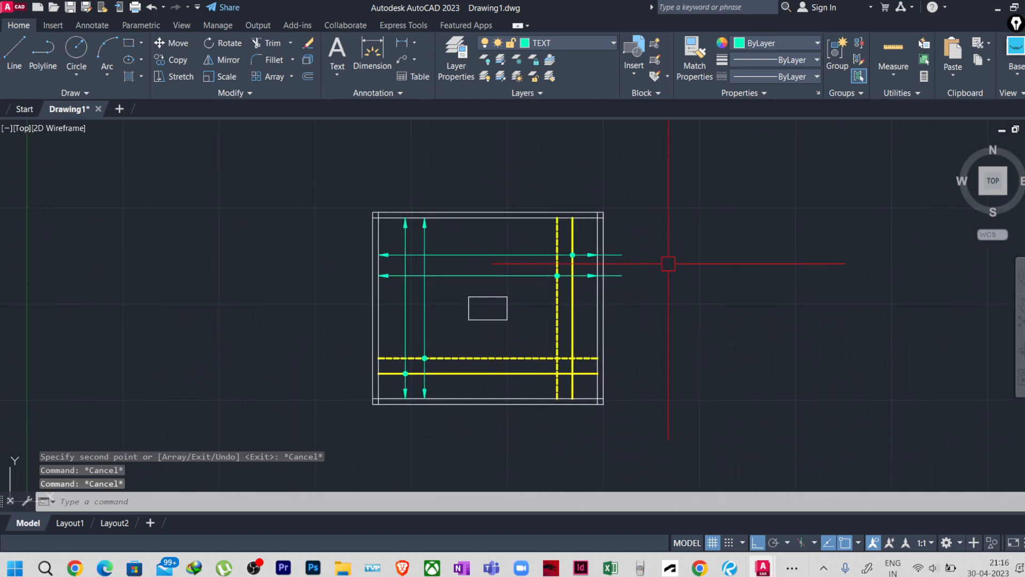
scroll(427, 227, up, 4)
text(l)
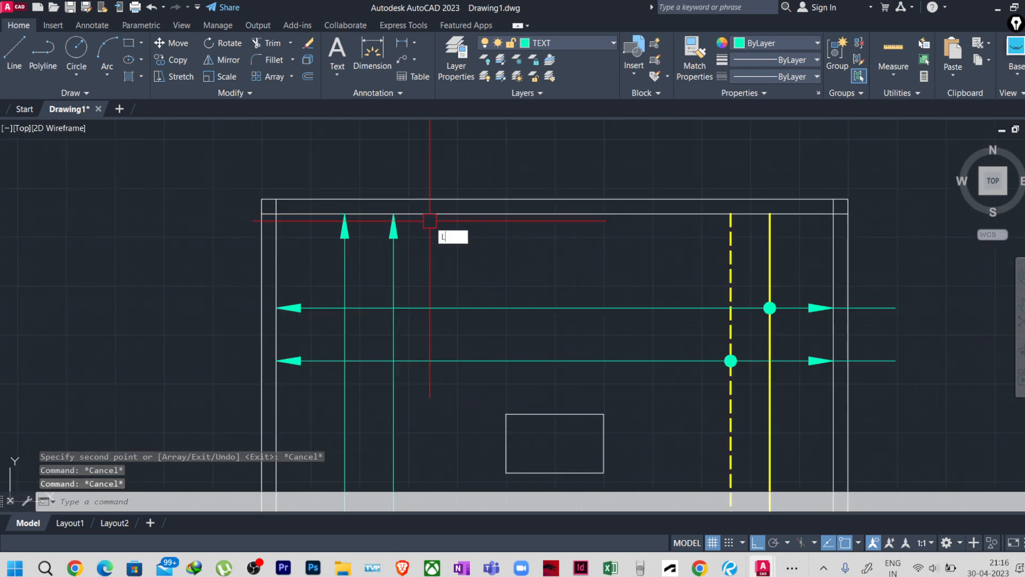
key(Return)
scroll(320, 238, up, 2)
click(369, 250)
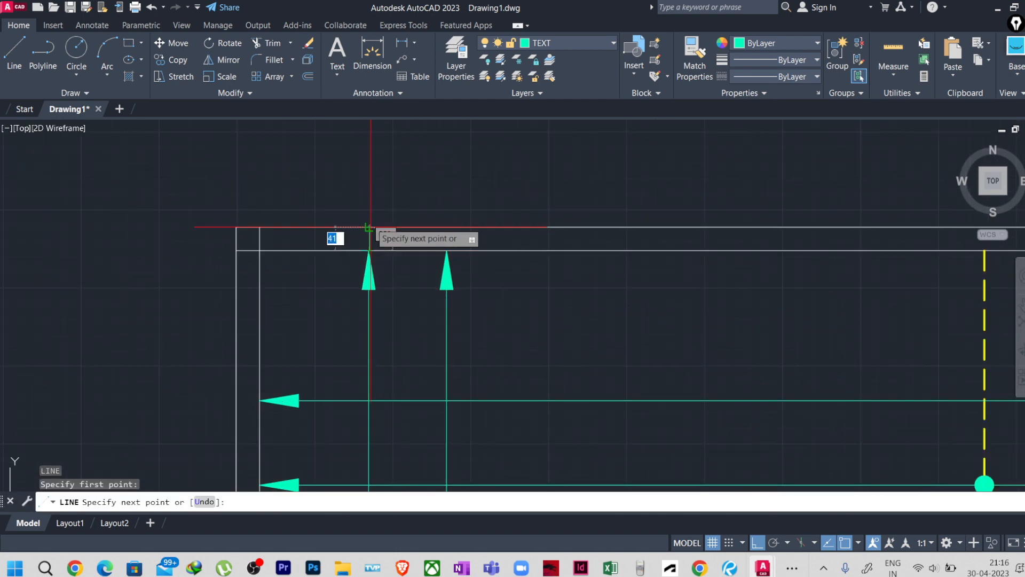
Step: Draw a vertical extension line from the tip of the second upward arrow to beyond the slab's outer upper edge
key(Escape)
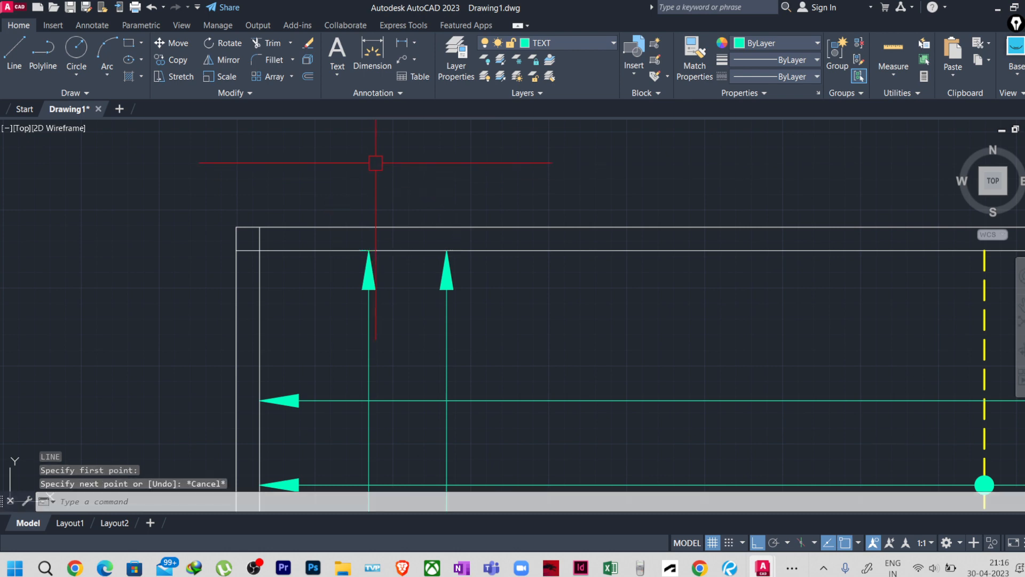
key(Return)
click(447, 250)
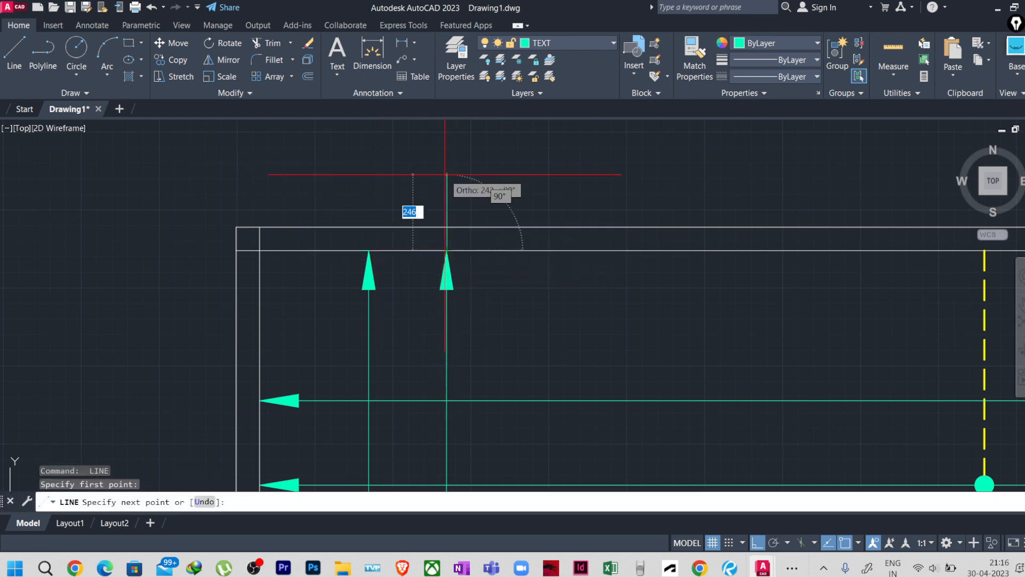
click(447, 143)
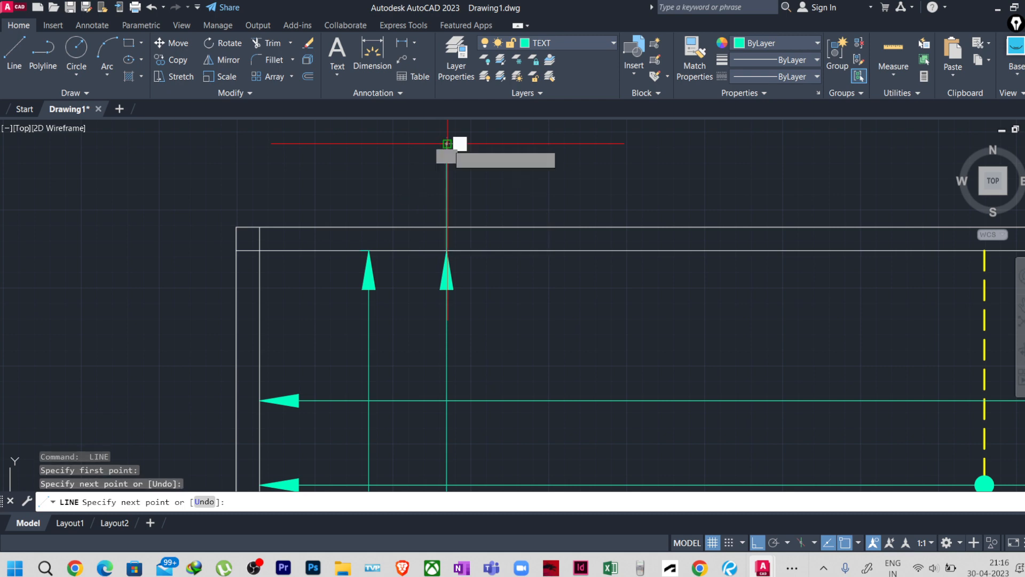
key(Return)
Step: Copy the new extension line from the second upward arrow's tip to the first upward arrow's tip
click(447, 168)
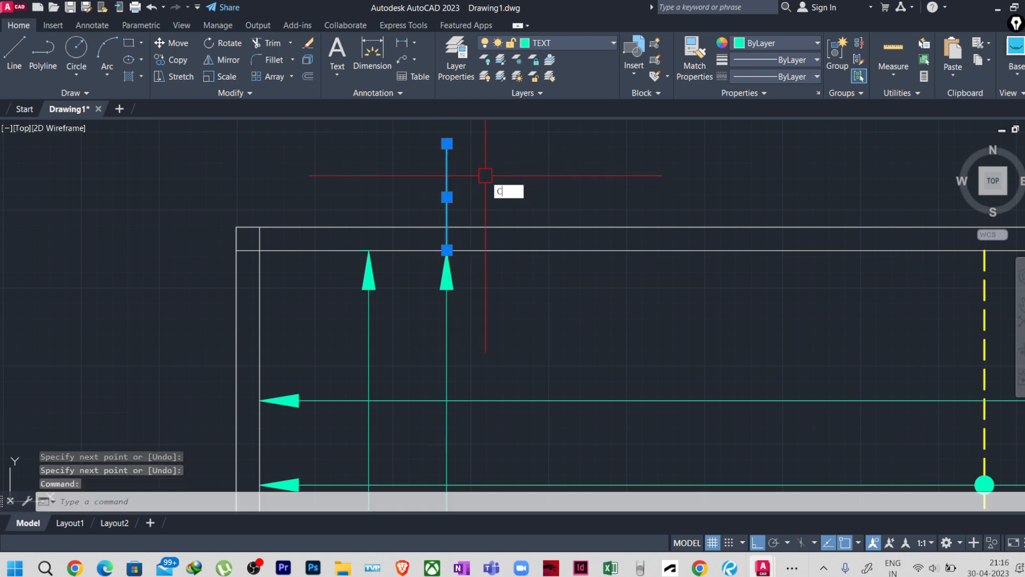
text(co)
key(Return)
click(447, 250)
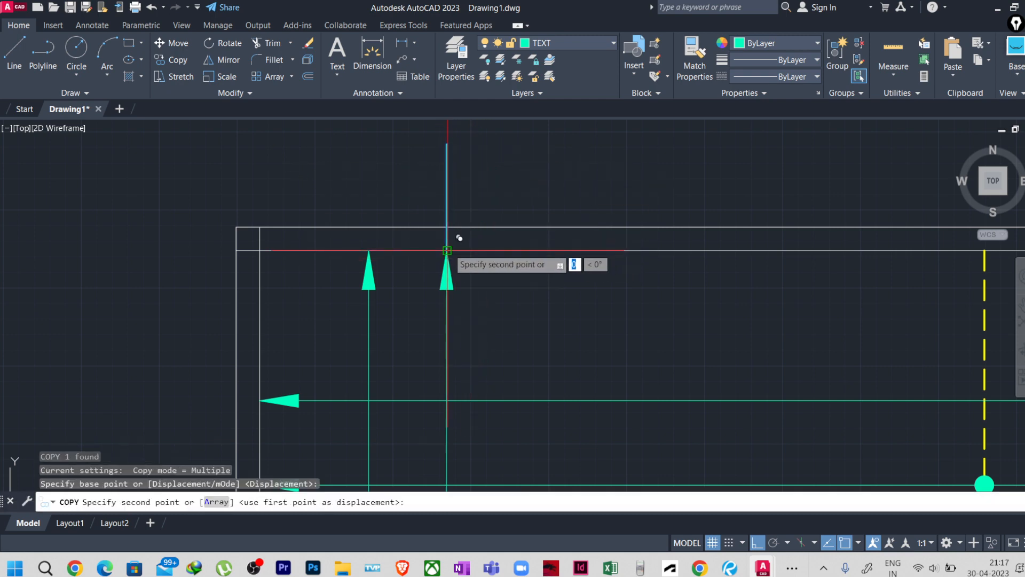
click(369, 250)
key(Escape)
scroll(423, 279, down, 6)
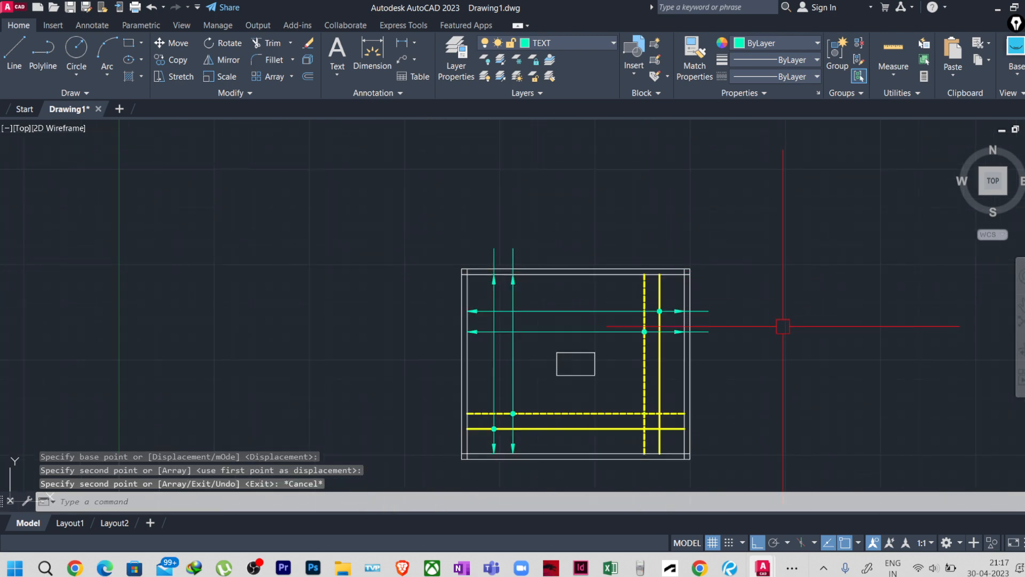
Step: Try placing a single-line text "a" with rotation 125 above and left of the plan, and erase it
scroll(456, 252, up, 2)
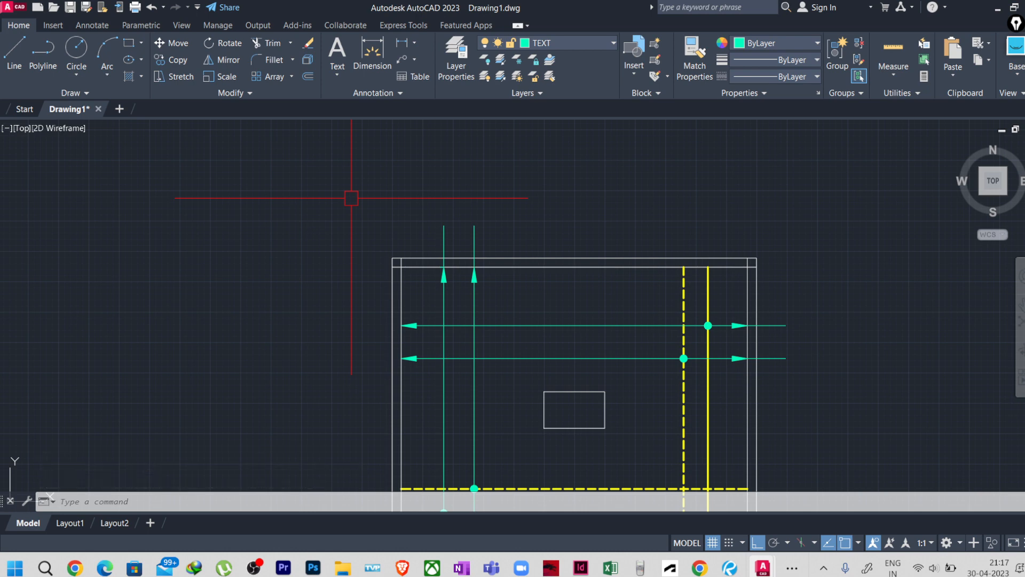
text(t)
key(Return)
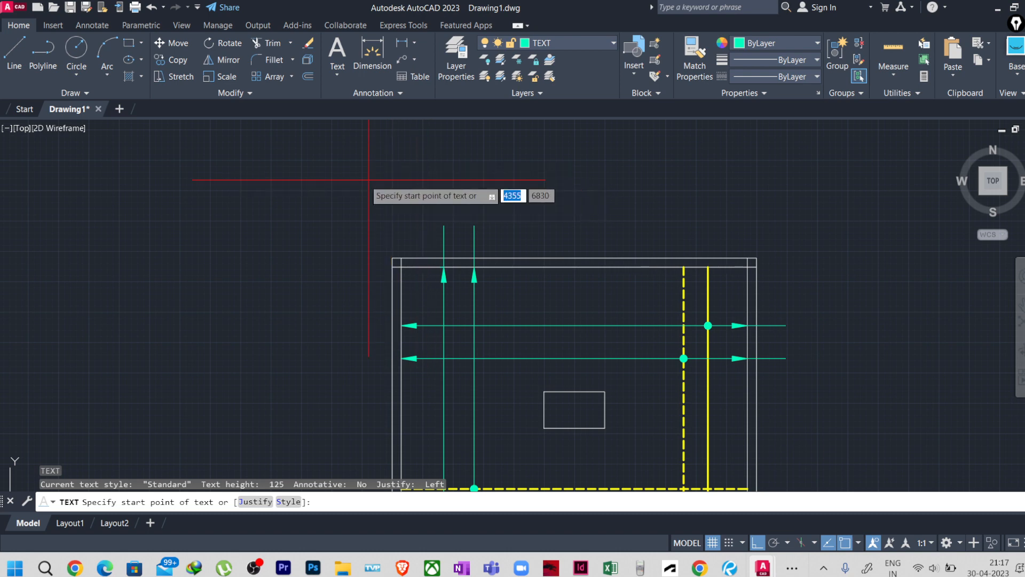
click(323, 177)
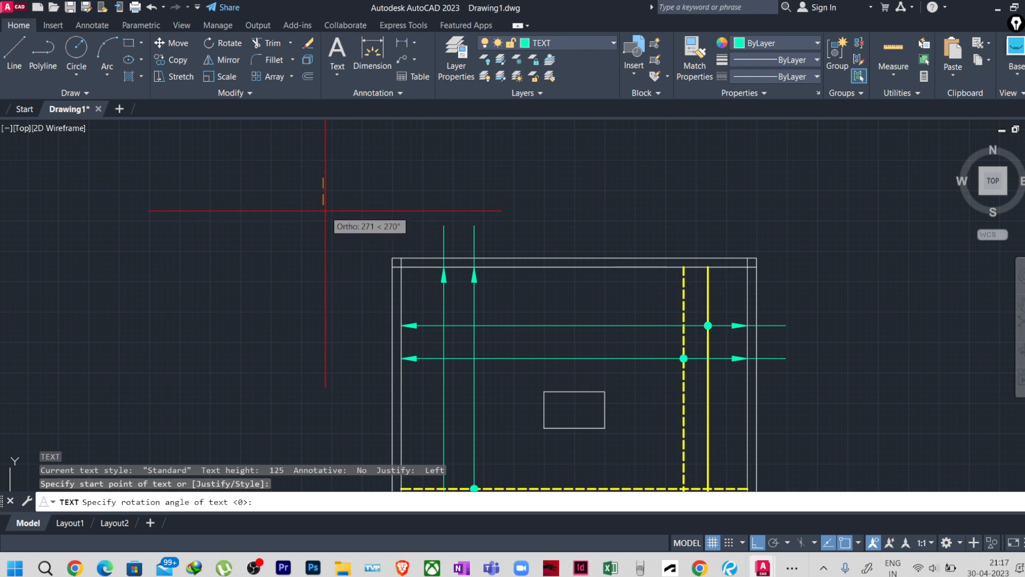
text(125)
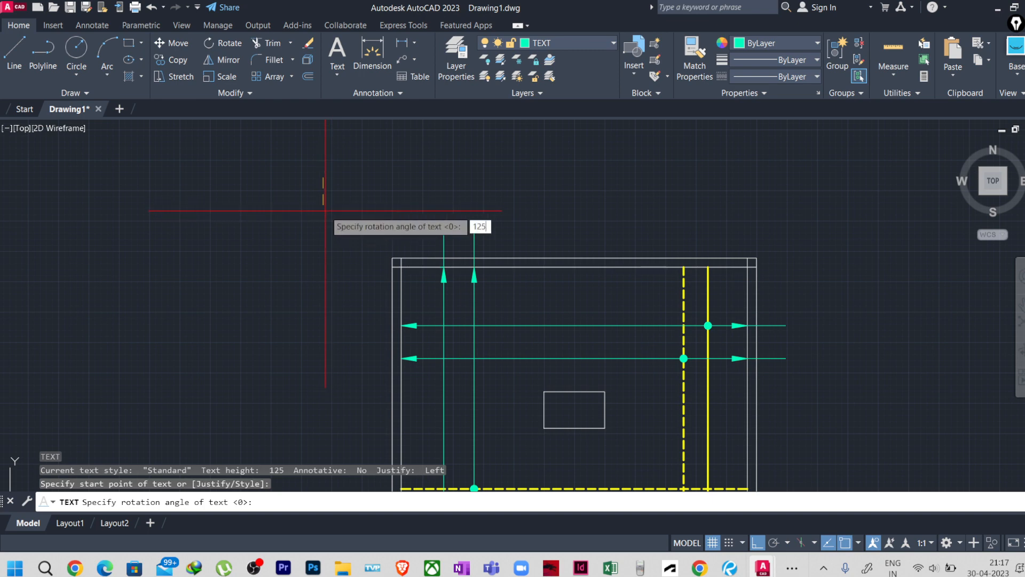
key(Return)
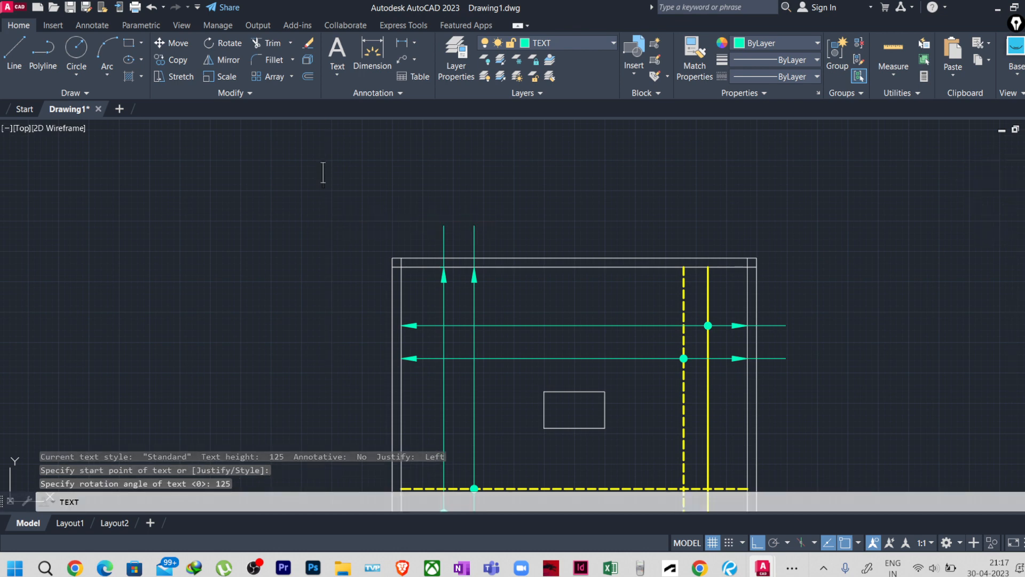
text(a)
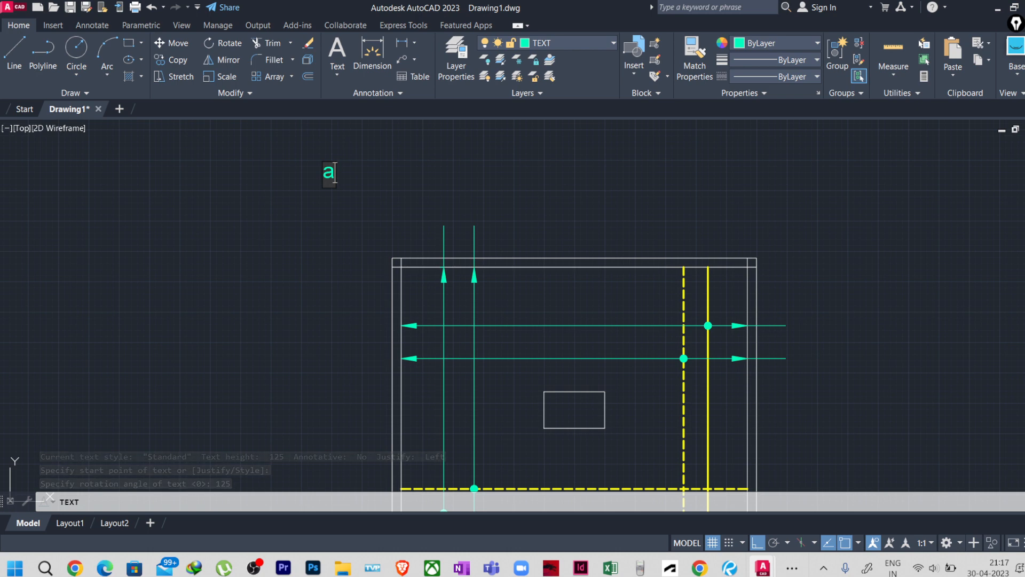
key(Escape)
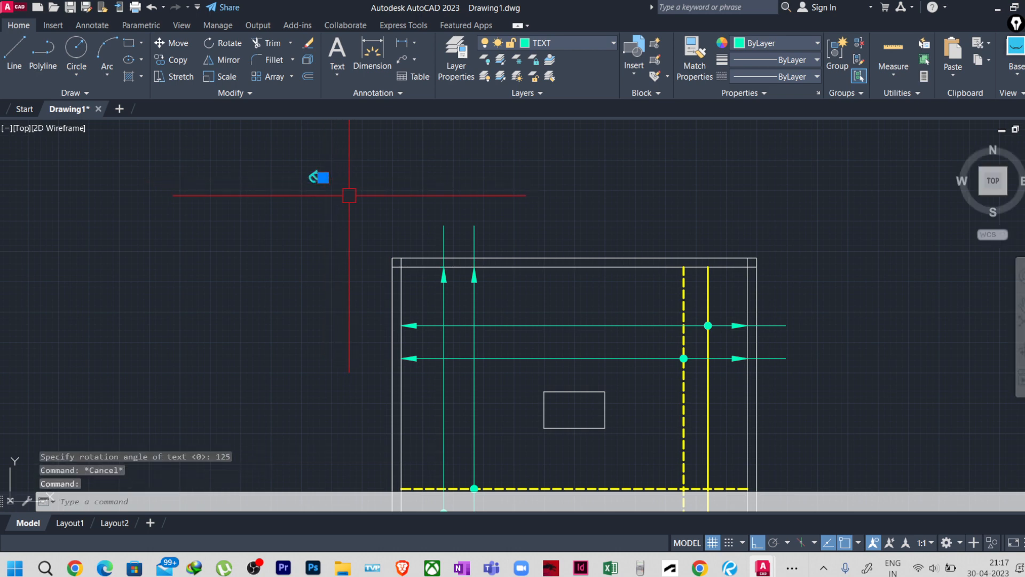
key(Delete)
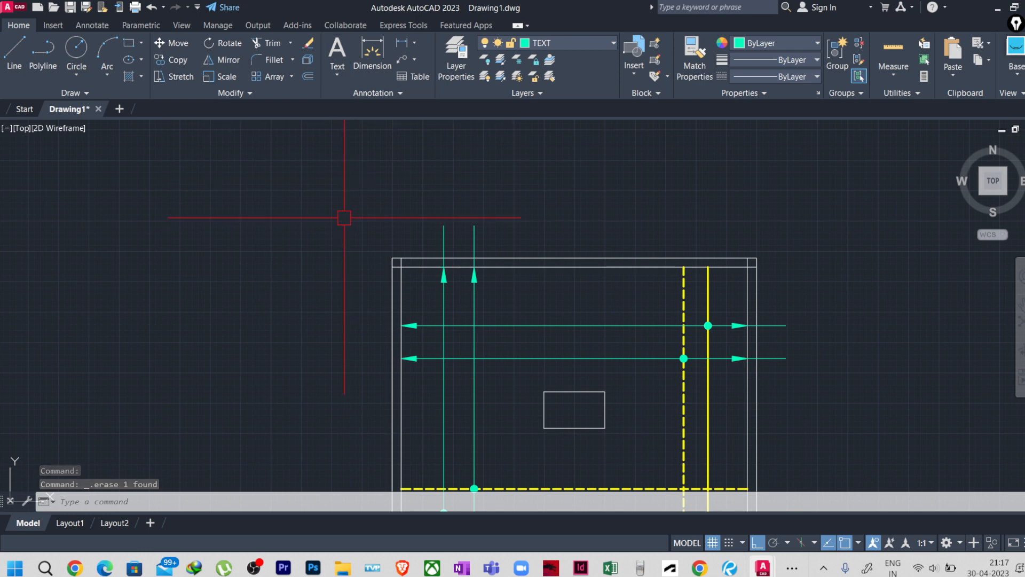
Step: Create a multiline text label "a" in the empty area above and left of the plan
text(MT)
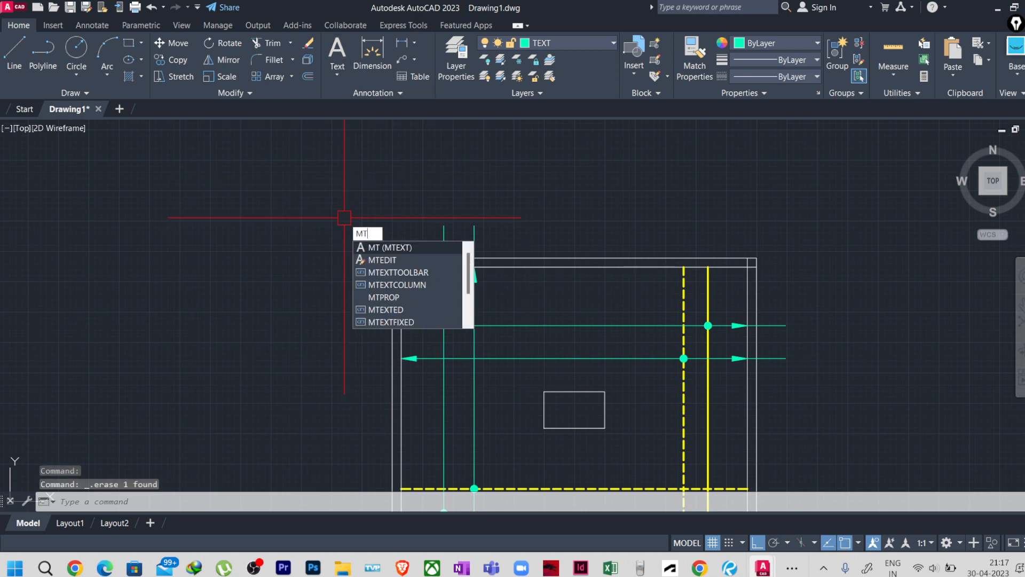
key(Return)
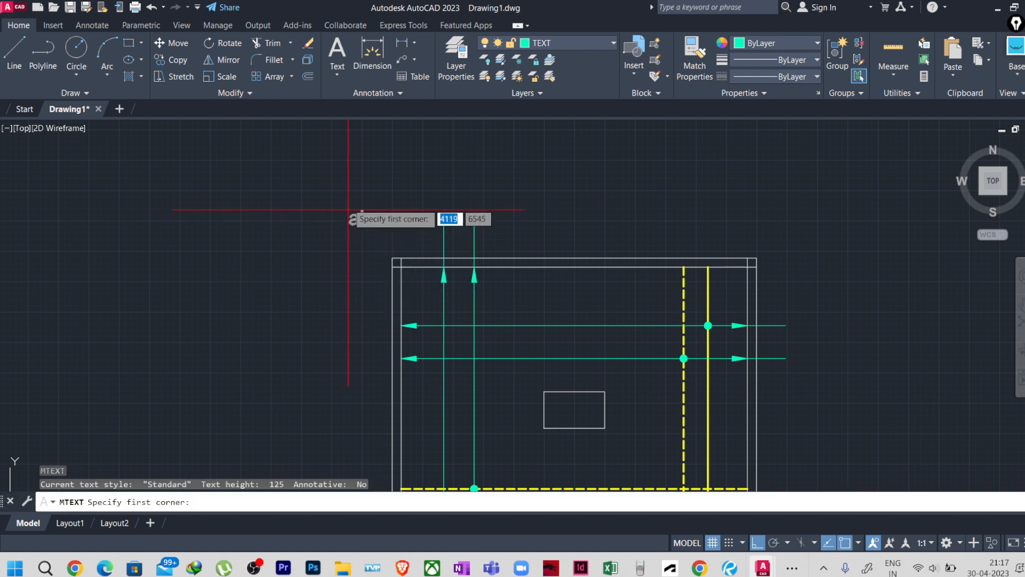
click(319, 157)
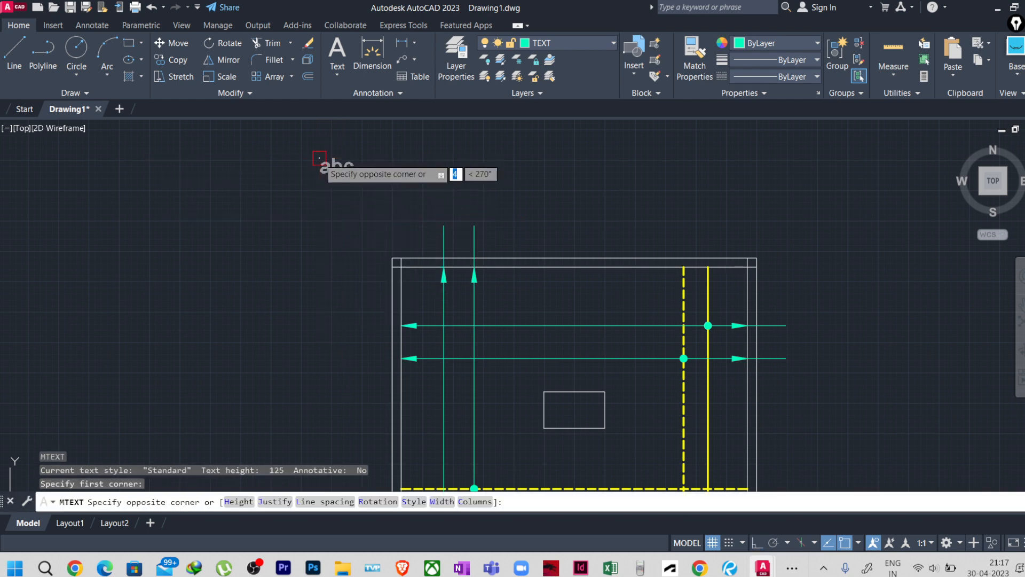
click(380, 198)
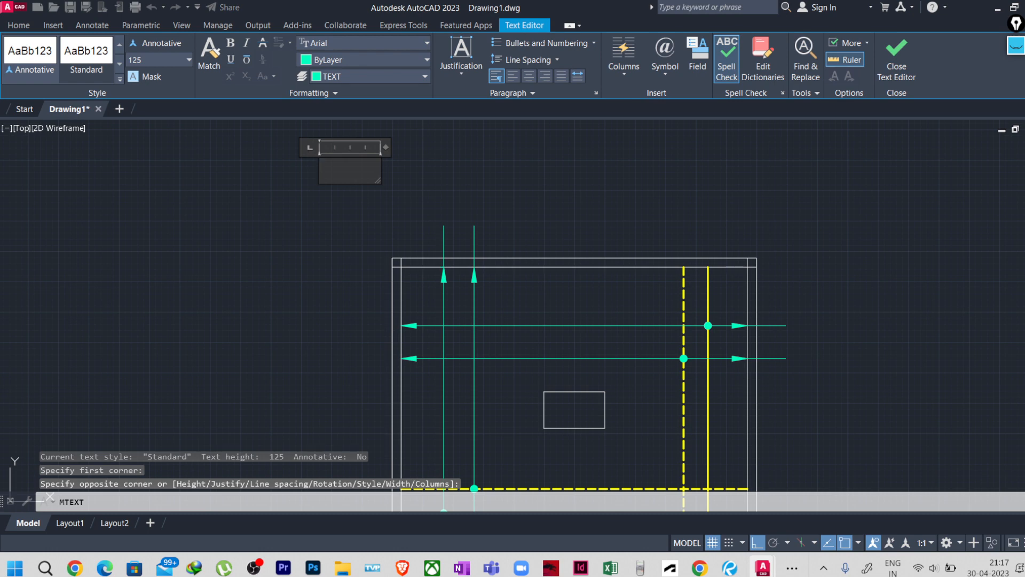
click(328, 212)
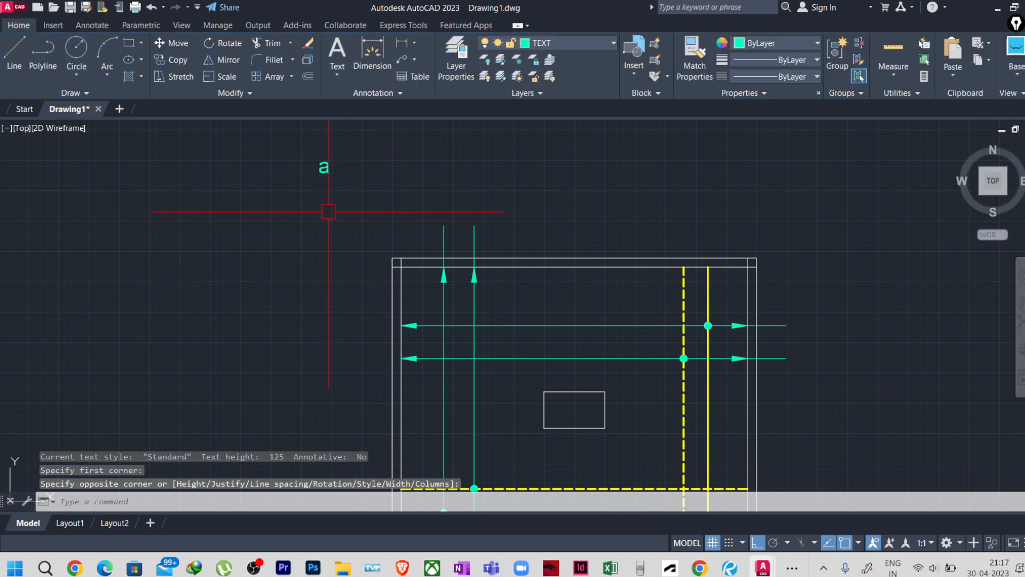
Step: Copy the "a" label to just above the first vertical extension line, with Ortho turned off
click(324, 185)
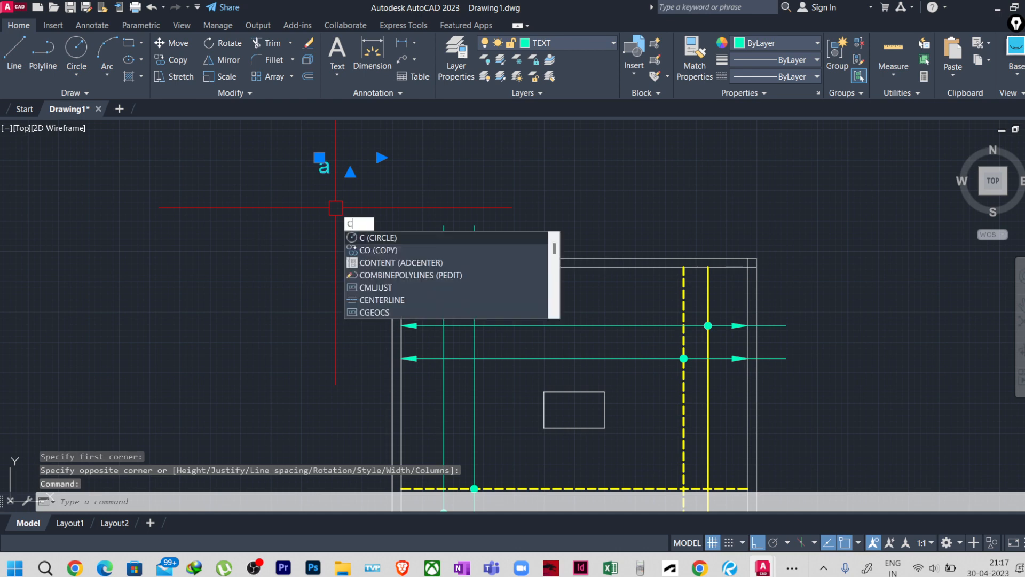
text(n)
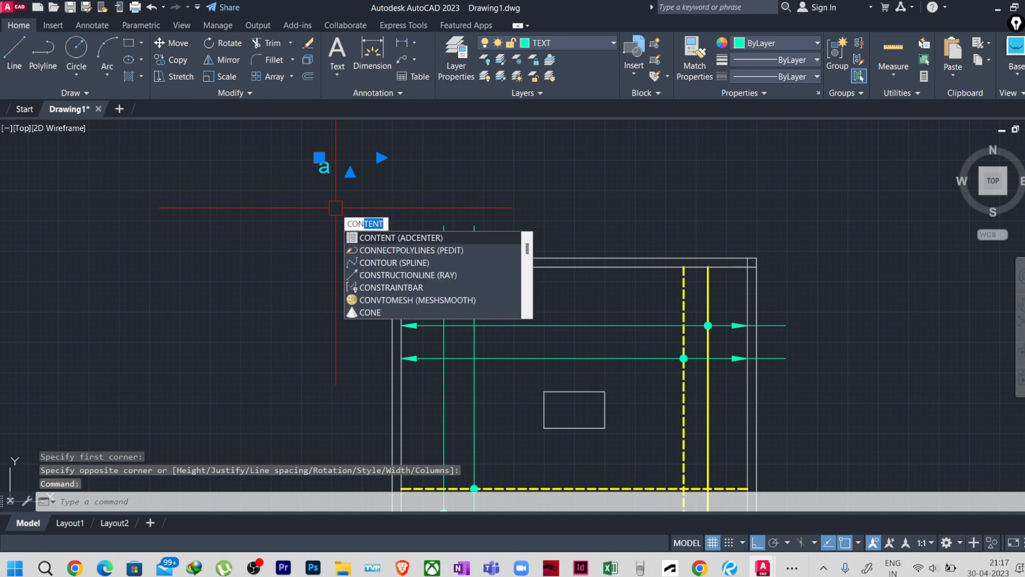
key(BackSpace)
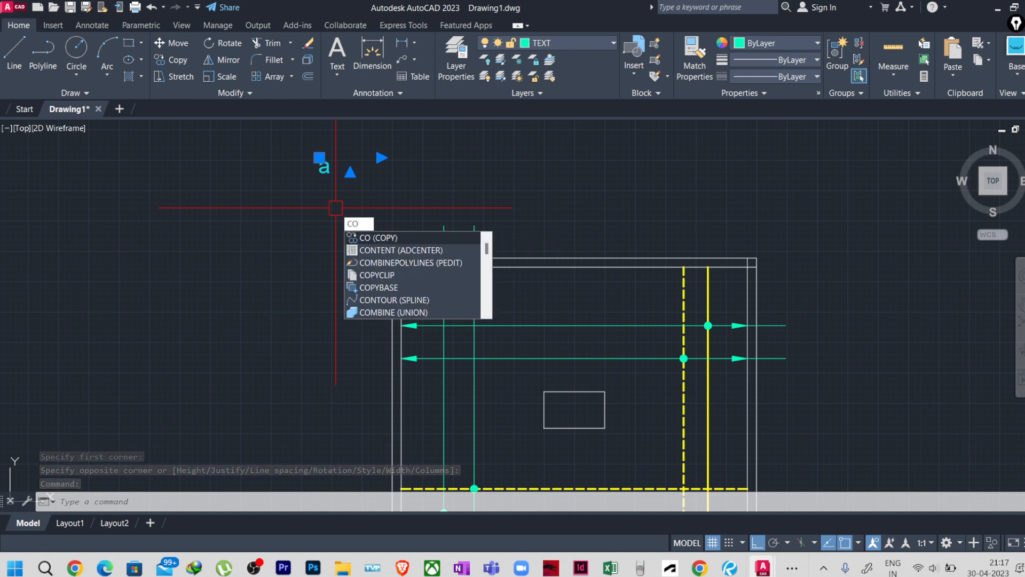
key(Return)
click(319, 172)
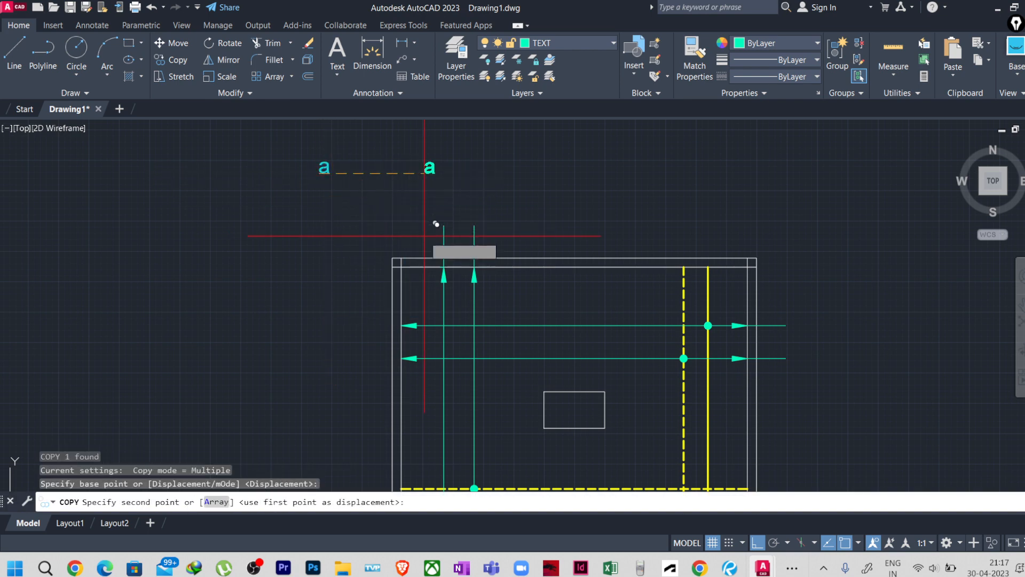
key(F8)
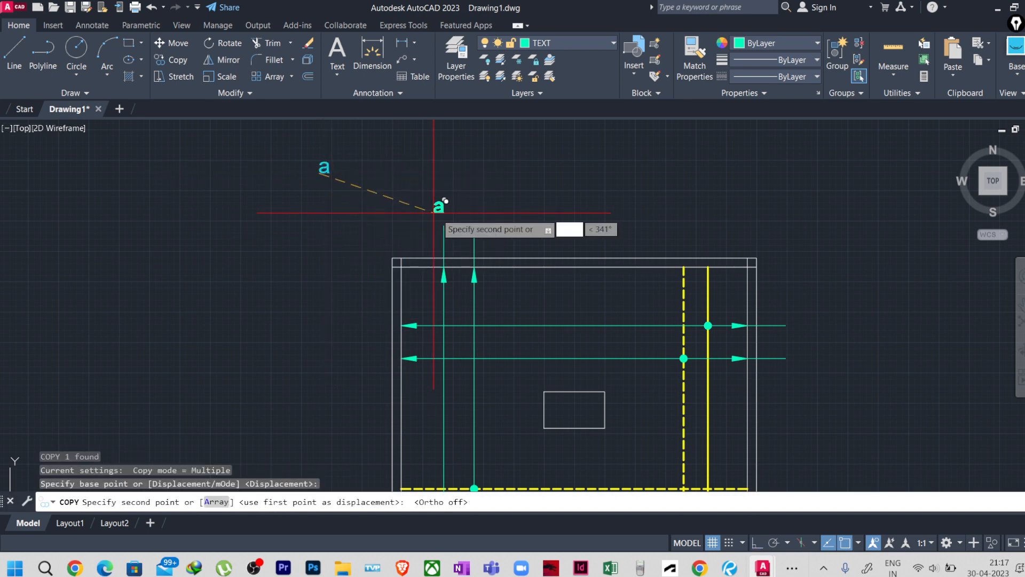
scroll(443, 214, up, 4)
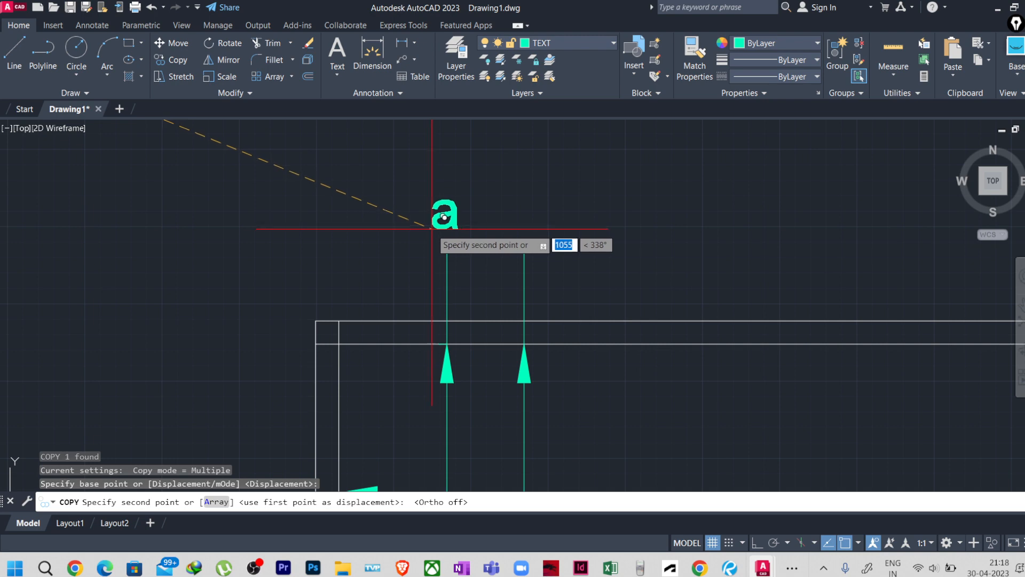
click(433, 226)
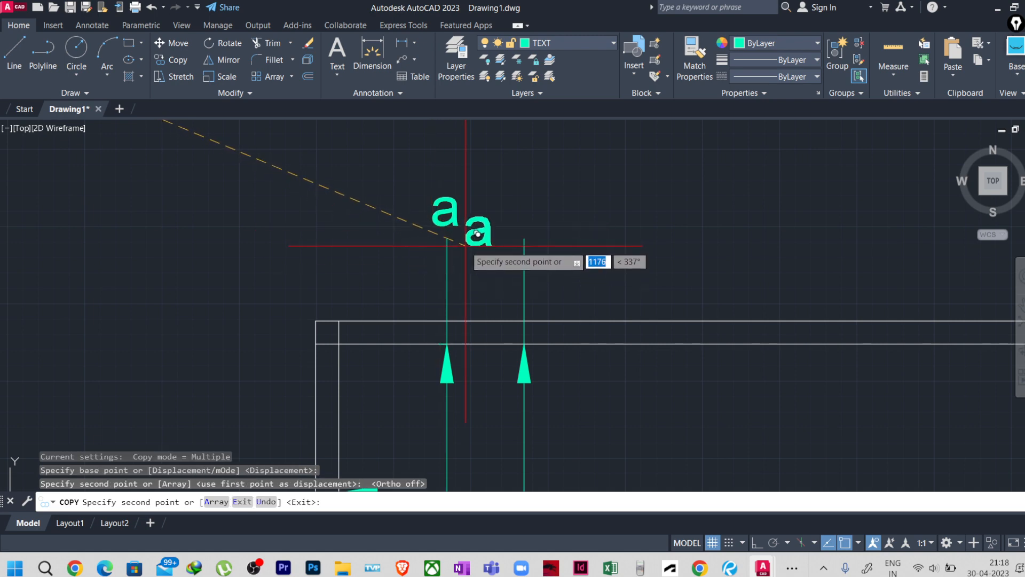
key(Escape)
scroll(484, 203, down, 4)
scroll(484, 203, down, 4)
middle_drag(515, 201, 480, 183)
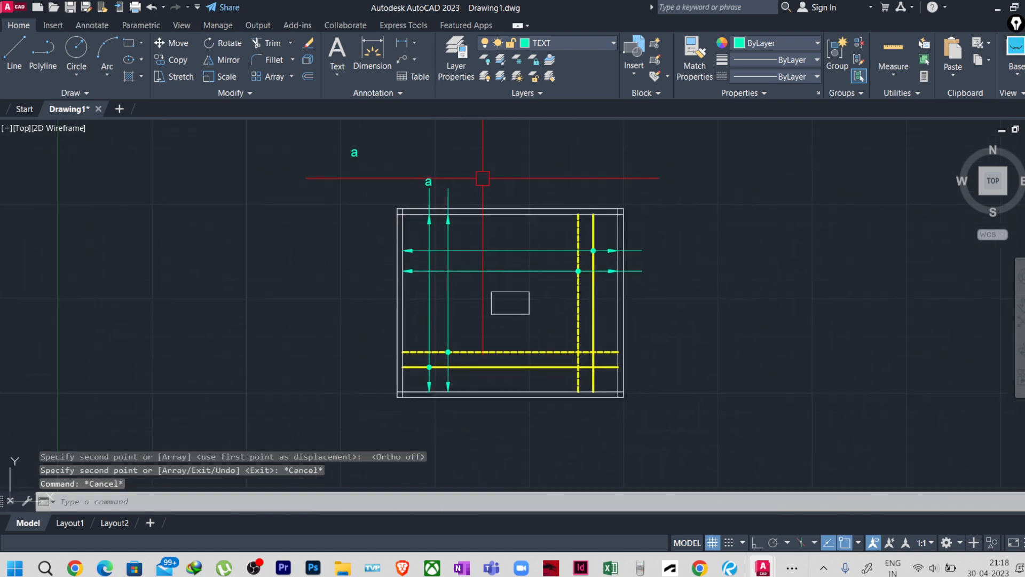
scroll(439, 368, up, 4)
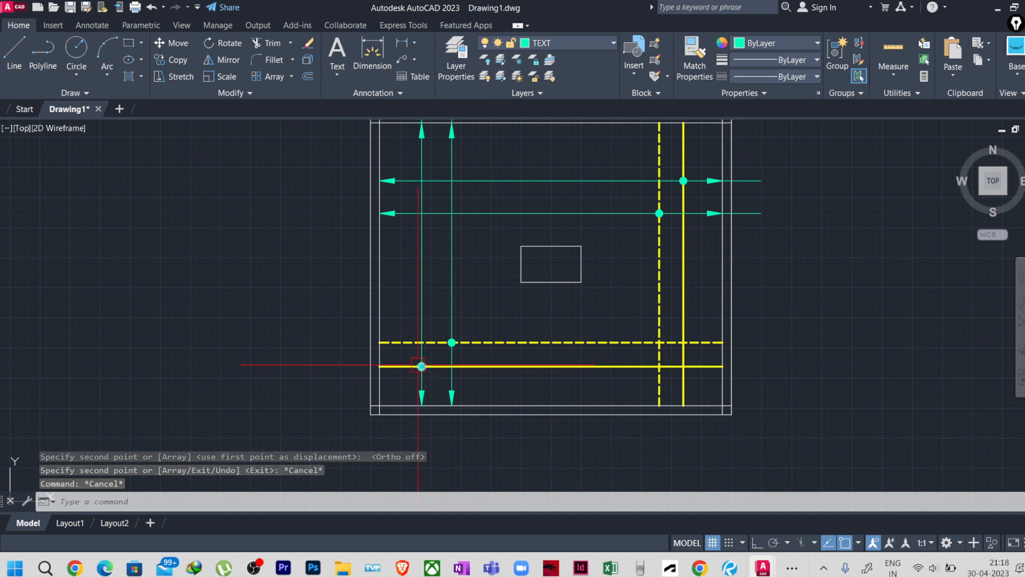
scroll(426, 368, down, 2)
scroll(424, 382, up, 2)
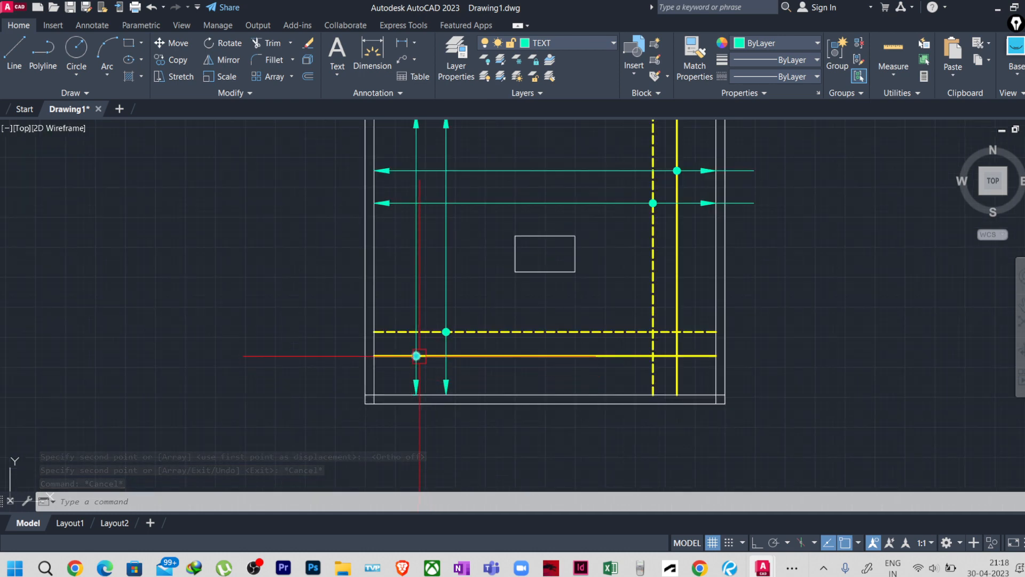
middle_drag(434, 356, 411, 386)
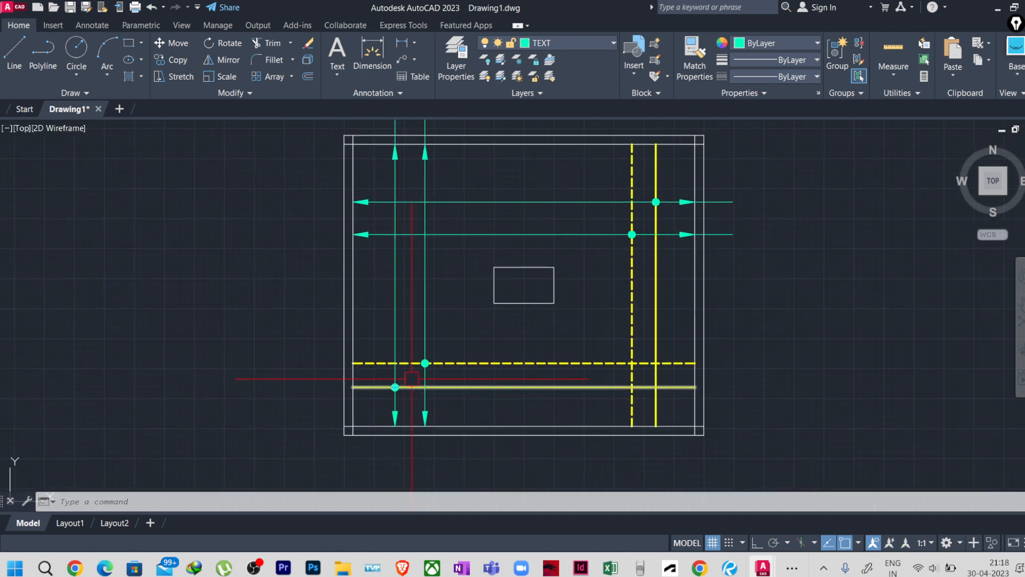
Step: Move the "a" label from above the first vertical extension line to the outer end of the upper horizontal extension line
scroll(415, 379, down, 2)
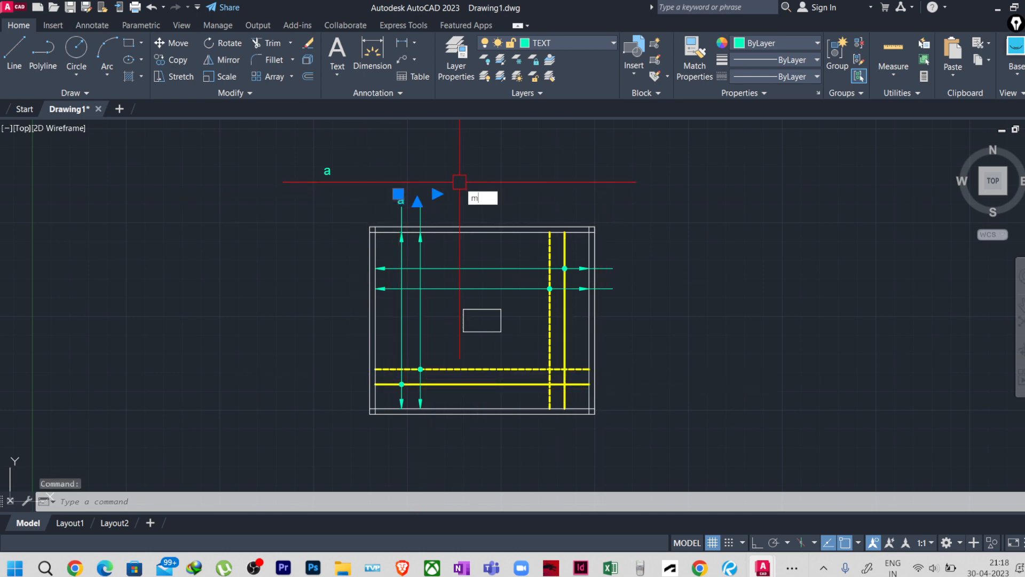
key(Return)
click(399, 195)
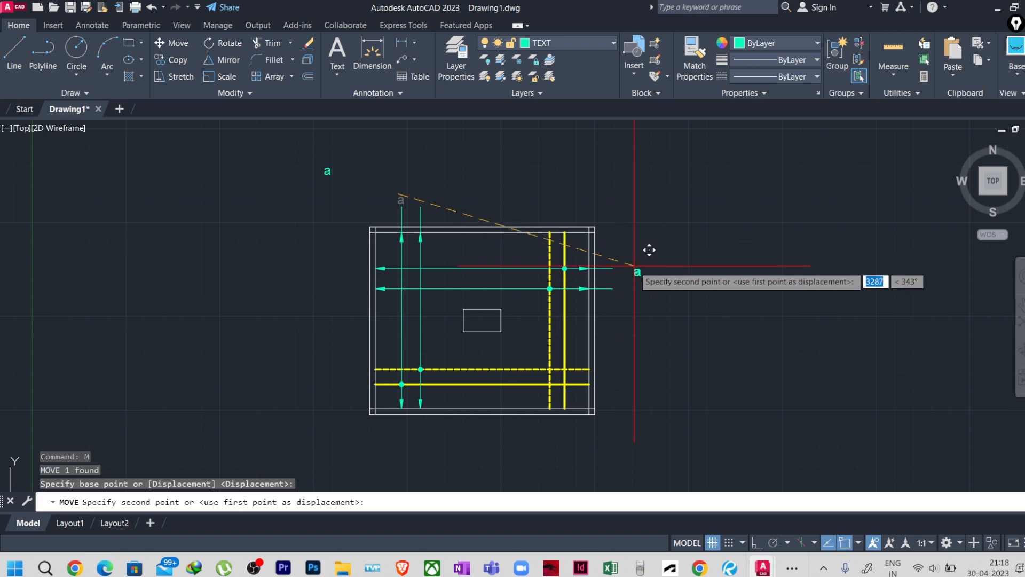
scroll(573, 238, up, 4)
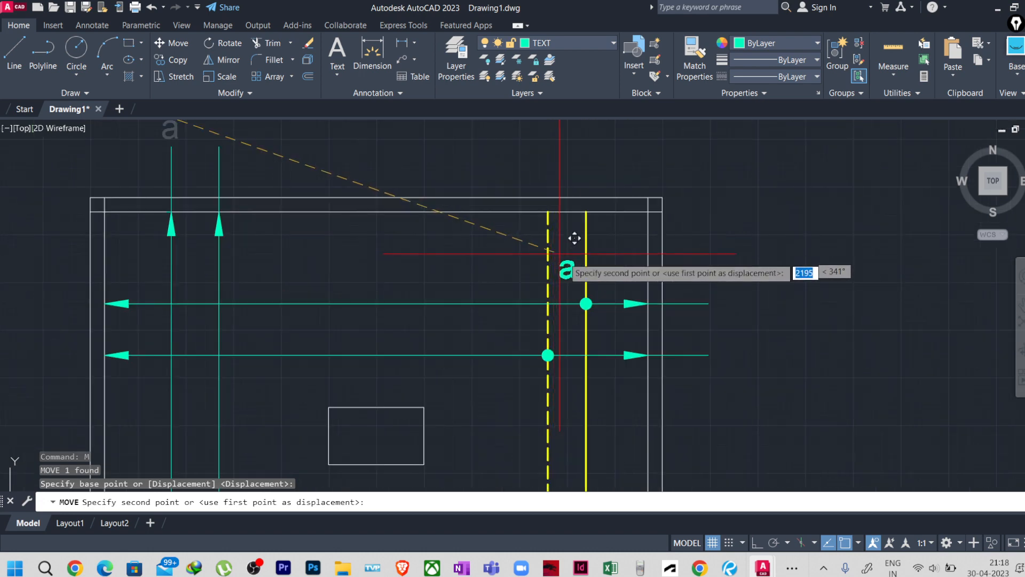
scroll(540, 250, down, 4)
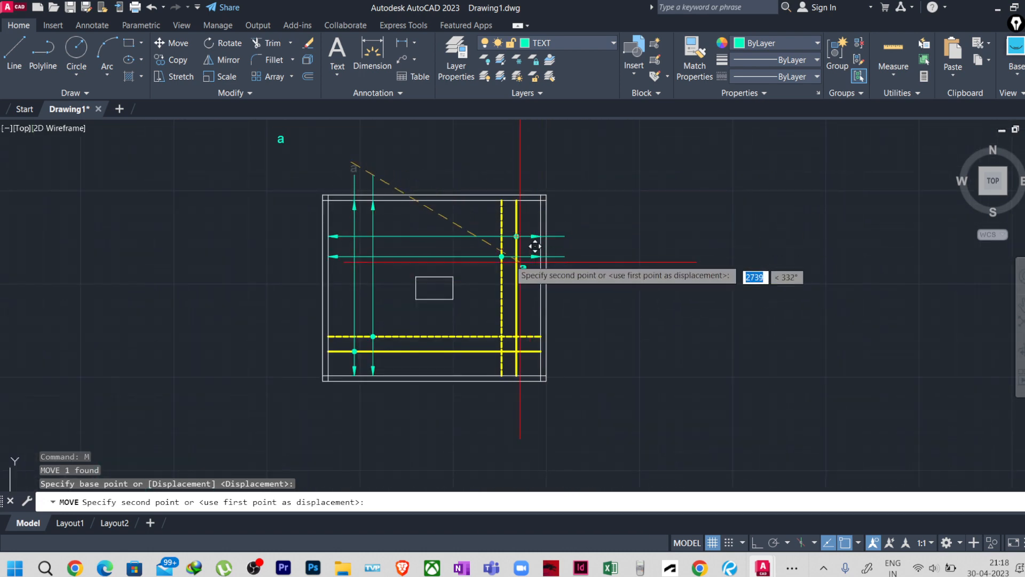
scroll(530, 224, up, 3)
scroll(506, 257, down, 1)
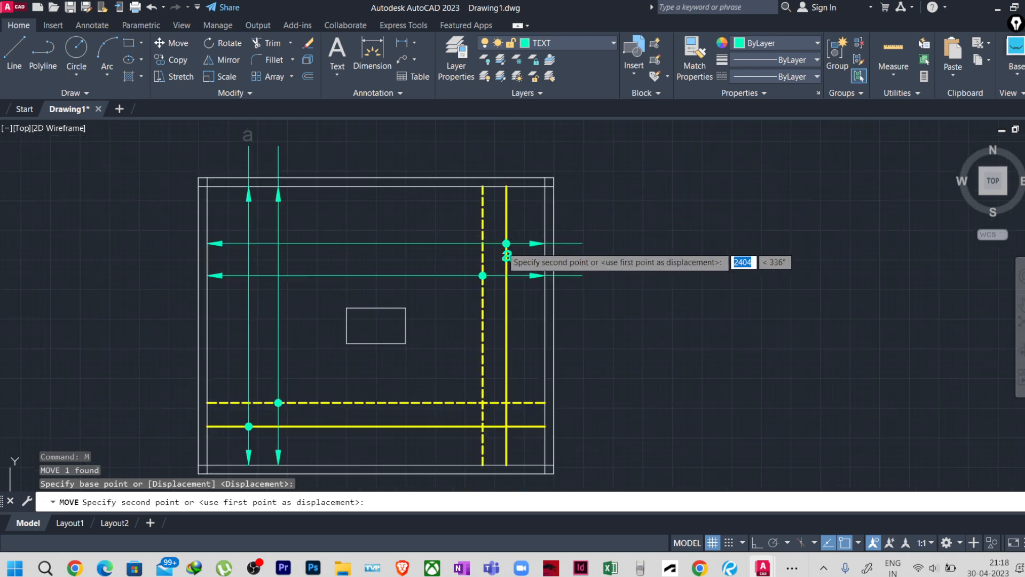
scroll(584, 229, down, 1)
scroll(470, 236, up, 2)
scroll(394, 222, down, 3)
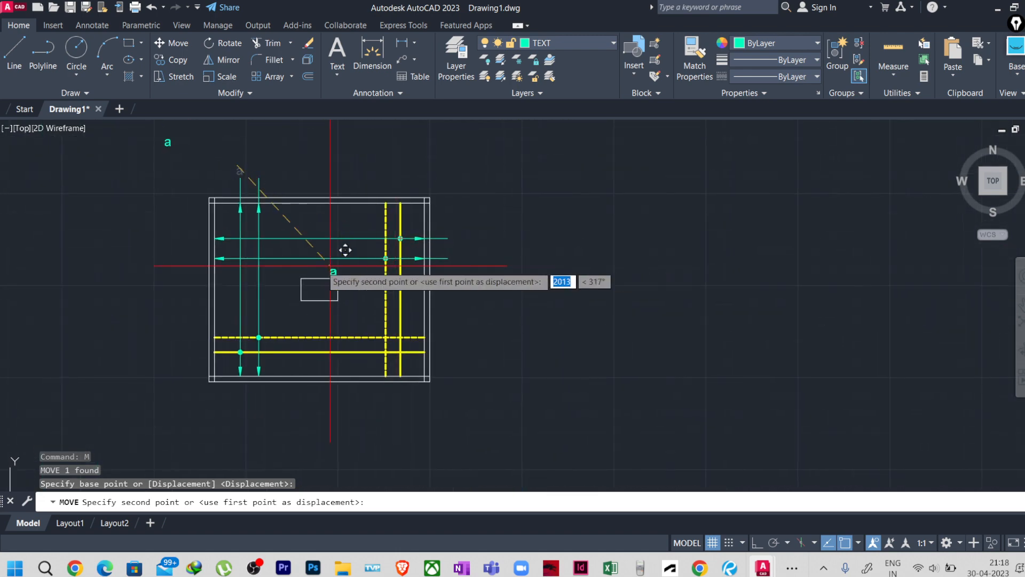
scroll(459, 230, up, 2)
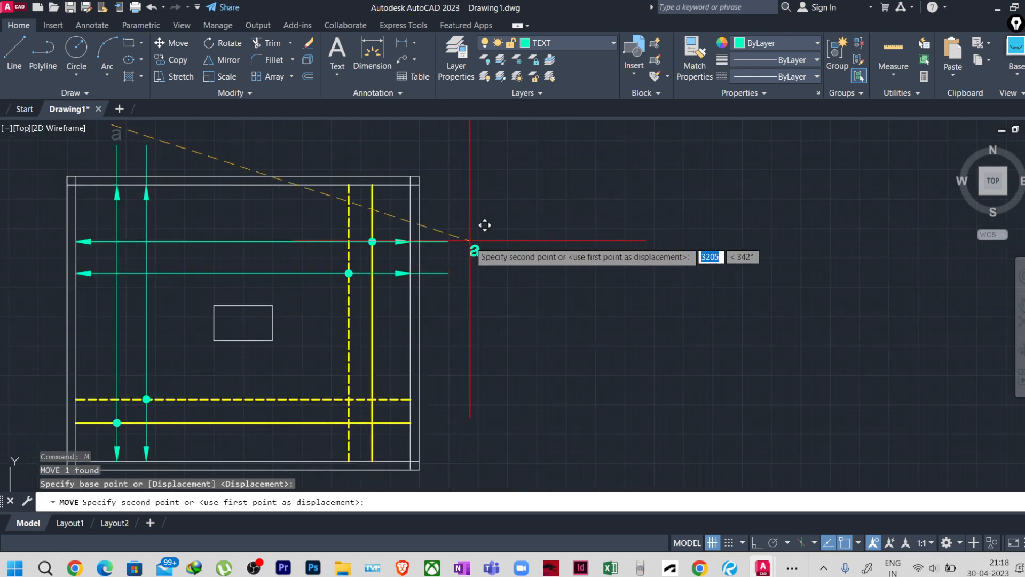
scroll(497, 221, up, 2)
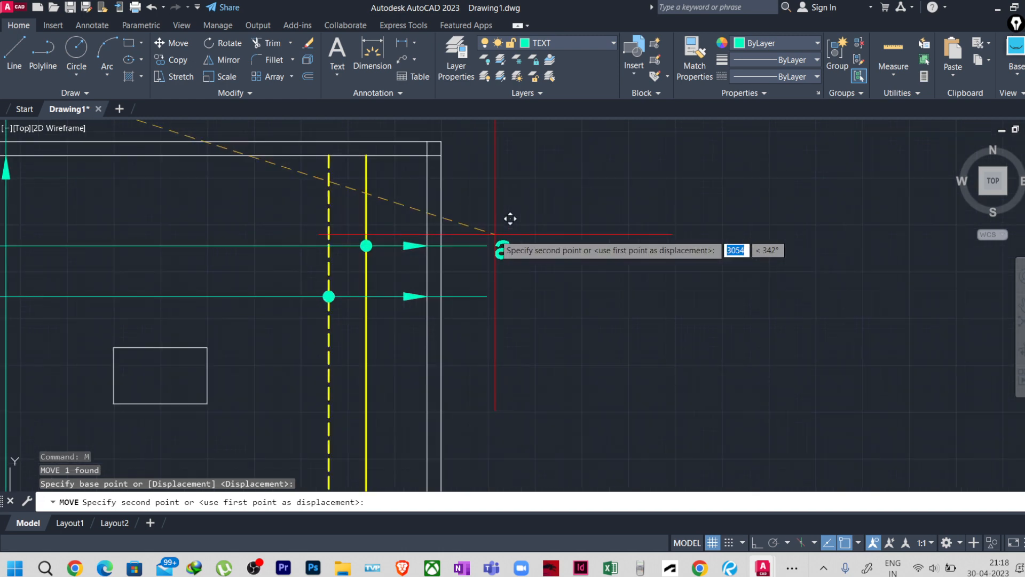
mouse_move(507, 217)
middle_down()
mouse_move(559, 210)
mouse_move(559, 199)
middle_up()
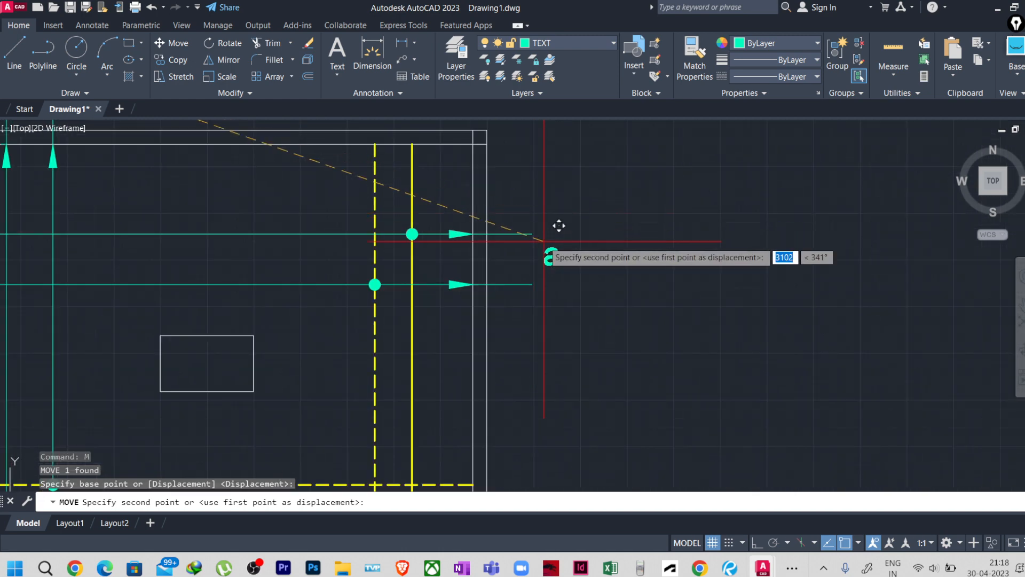
scroll(559, 225, down, 2)
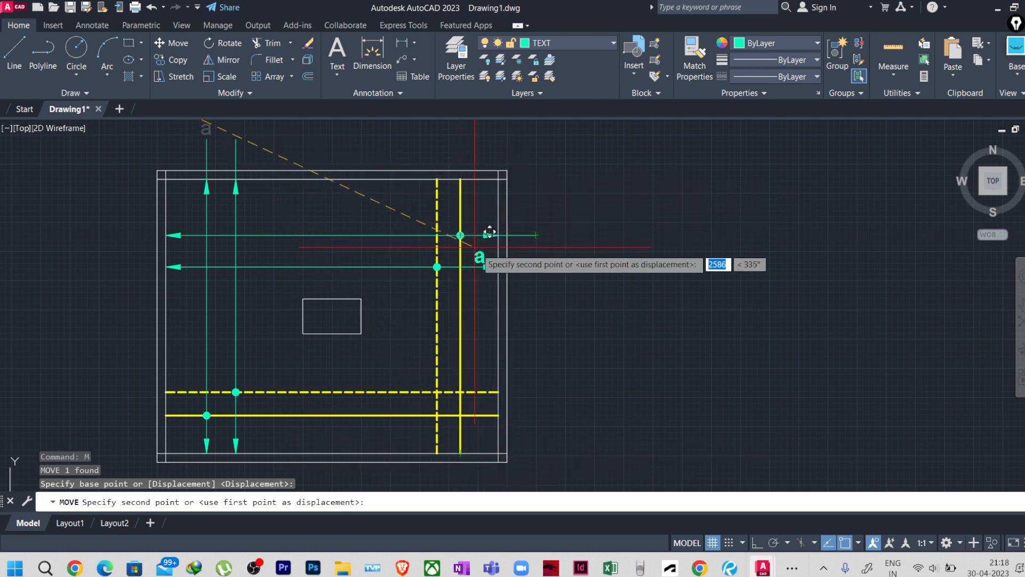
scroll(549, 216, up, 2)
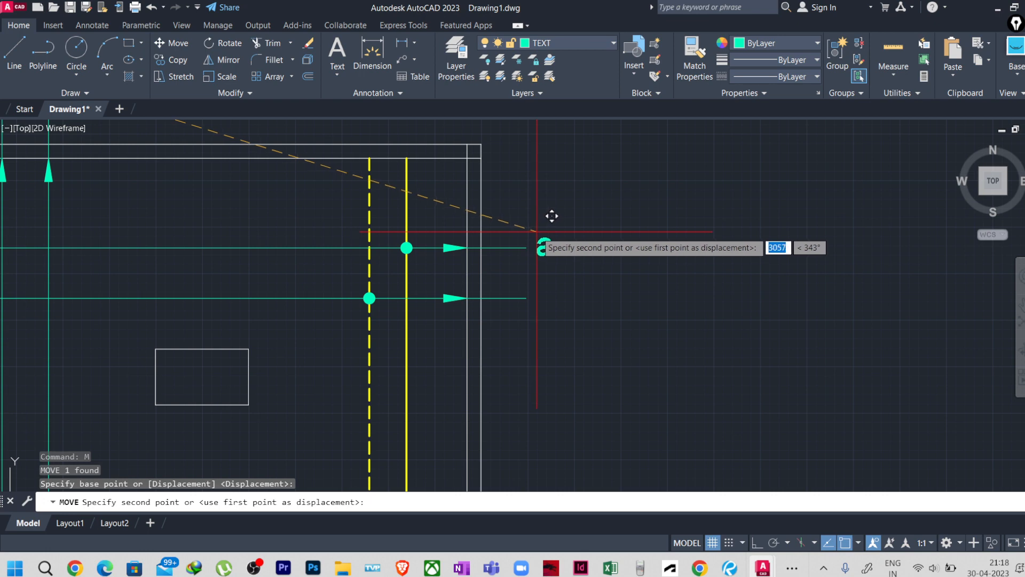
click(539, 229)
scroll(578, 258, down, 4)
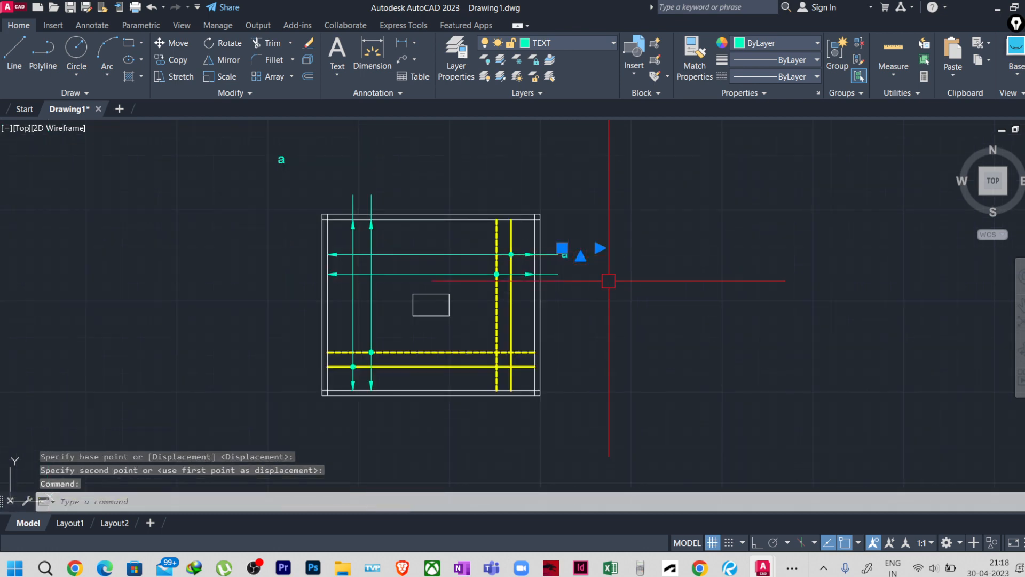
key(Escape)
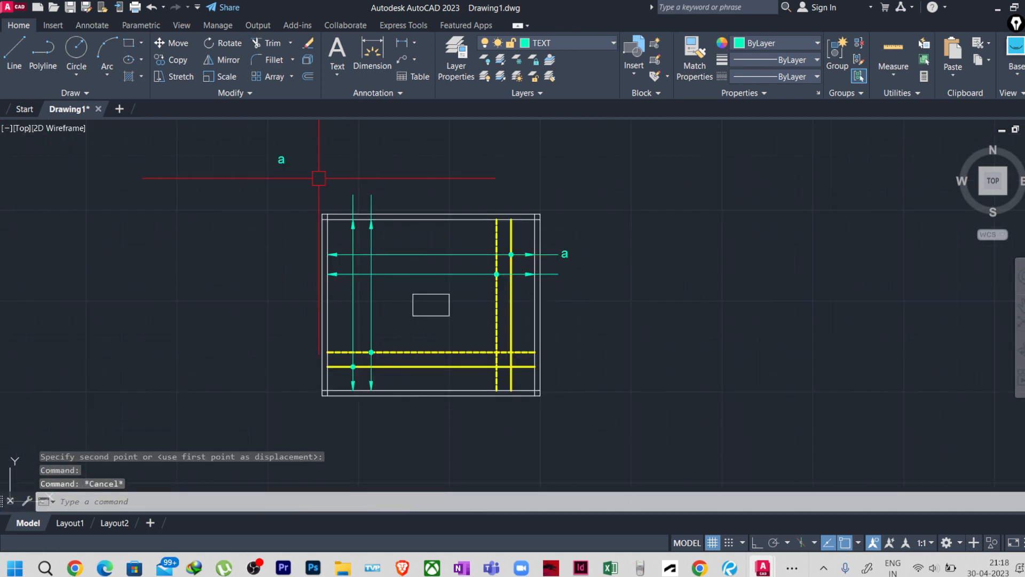
Step: Move the remaining "a" label from the empty area to just above the first vertical extension line
click(286, 163)
text(m)
key(Return)
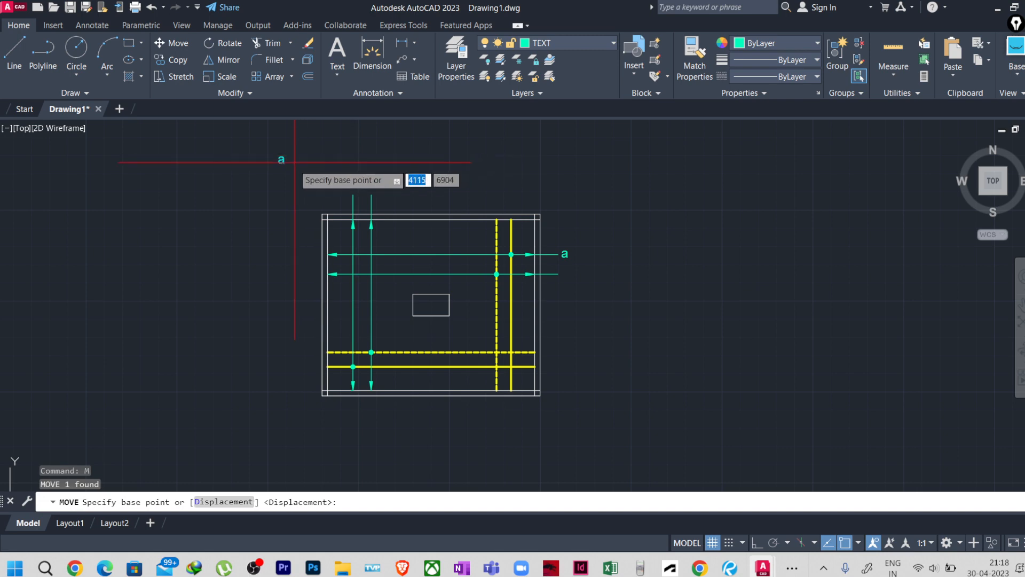
scroll(283, 163, up, 2)
click(268, 160)
scroll(389, 210, up, 2)
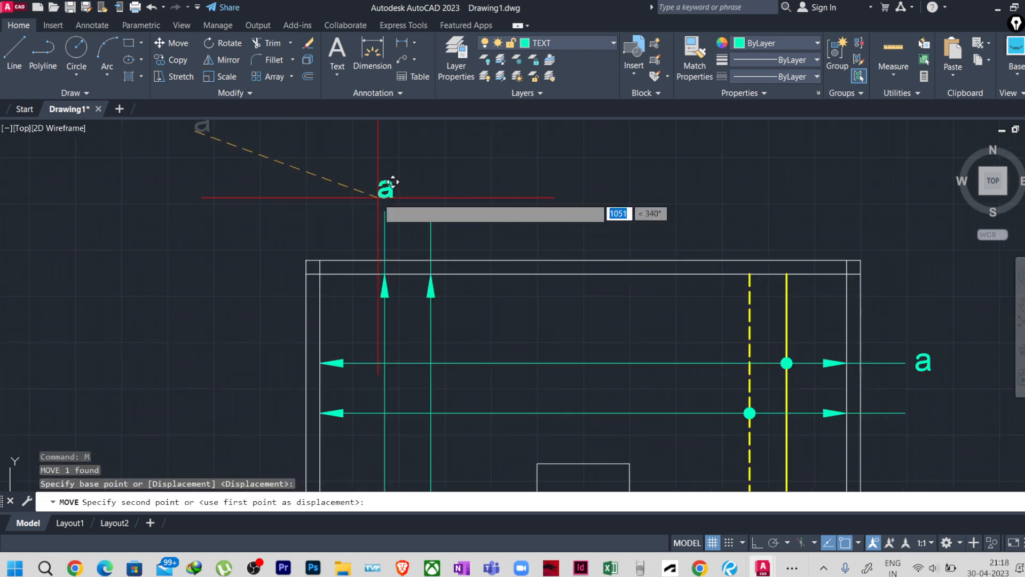
click(389, 184)
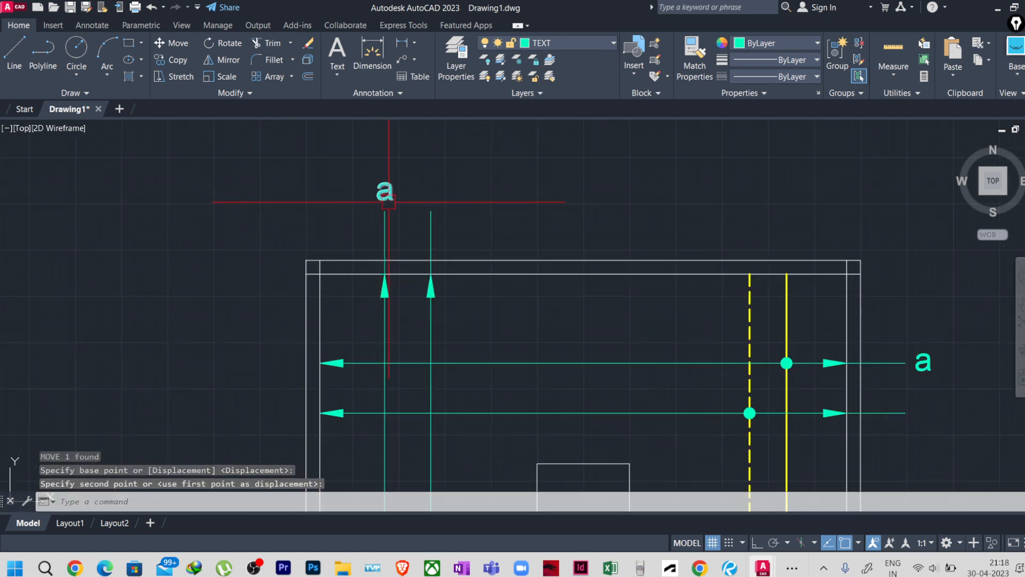
Step: Change the text of the label above the first vertical extension line to "b"
double_click(385, 191)
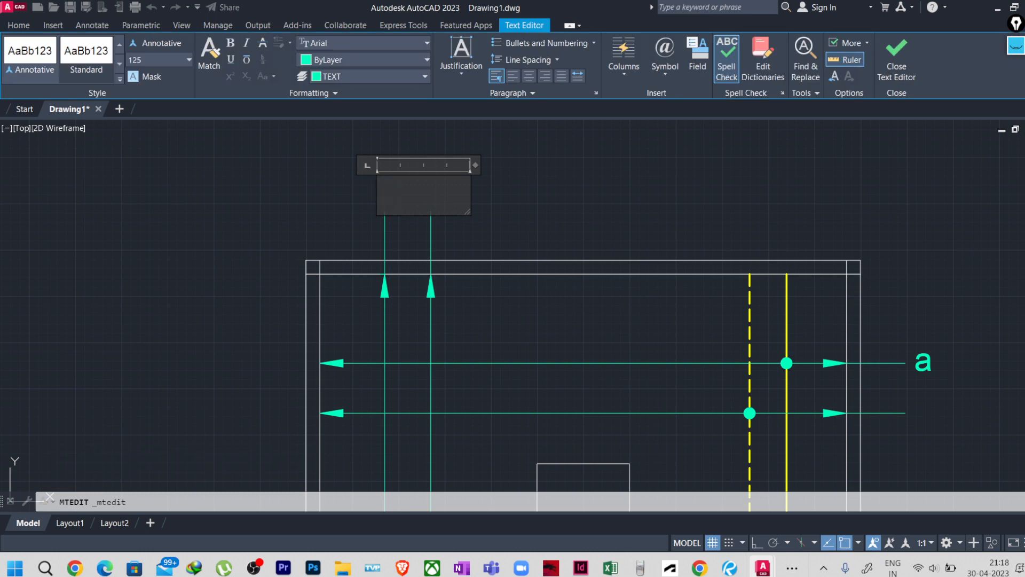
click(339, 207)
scroll(339, 206, down, 2)
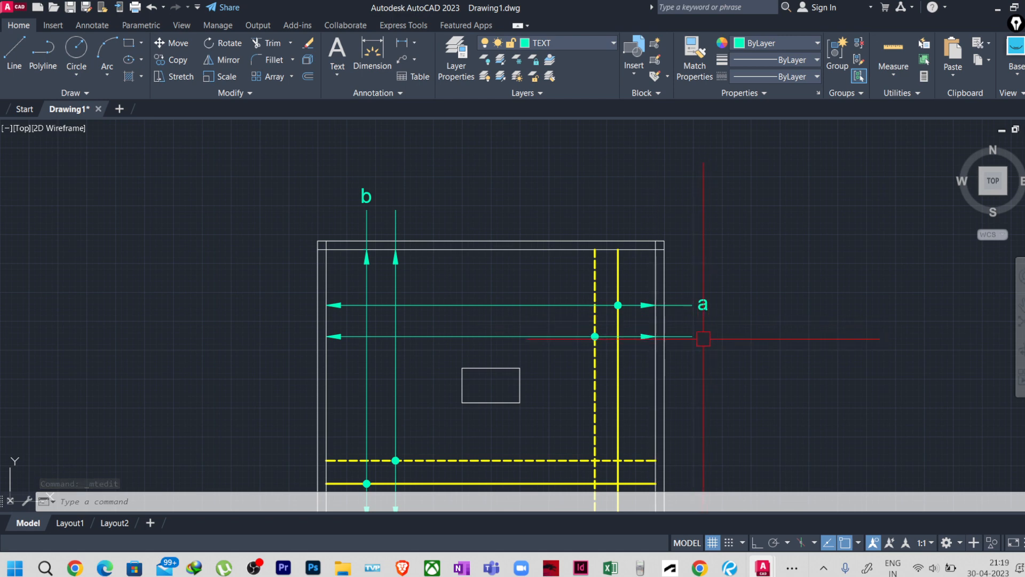
Step: Copy the "b" label from the first vertical extension line's upper end to the second one's upper end
click(398, 197)
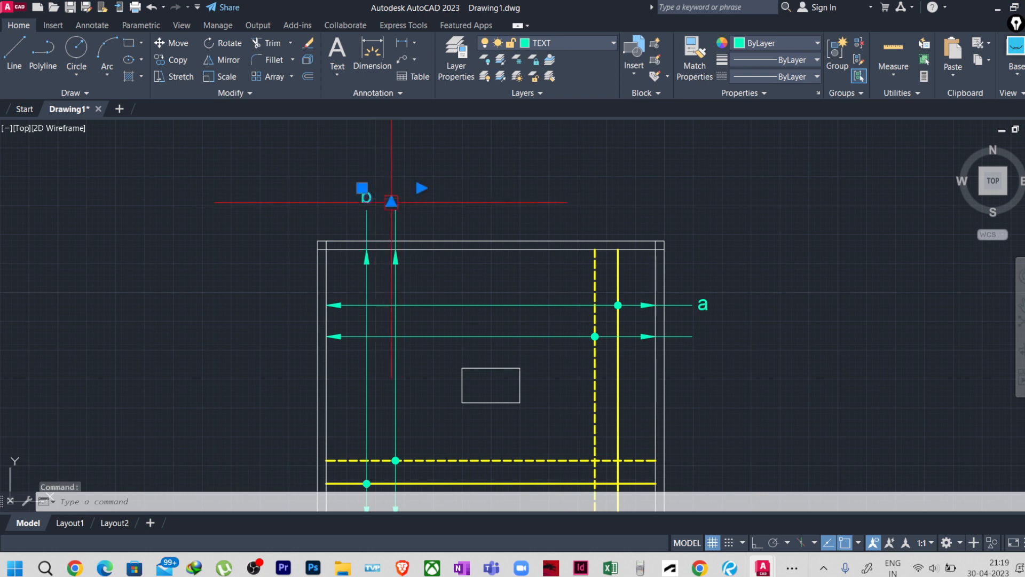
text(o)
key(Return)
click(366, 211)
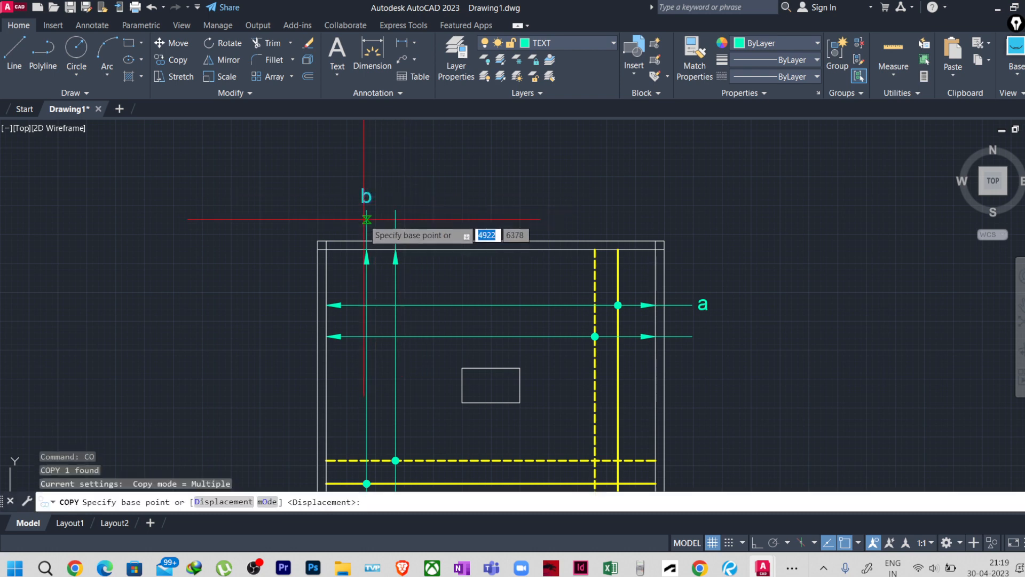
click(396, 210)
key(Escape)
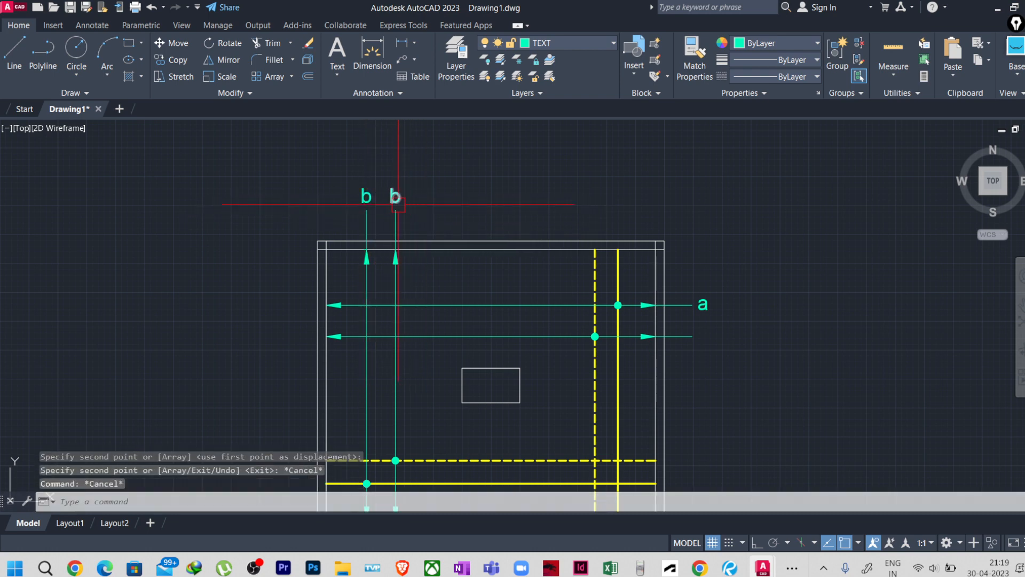
key(Escape)
Step: Change the text of the label above the second vertical extension line to "d"
double_click(395, 197)
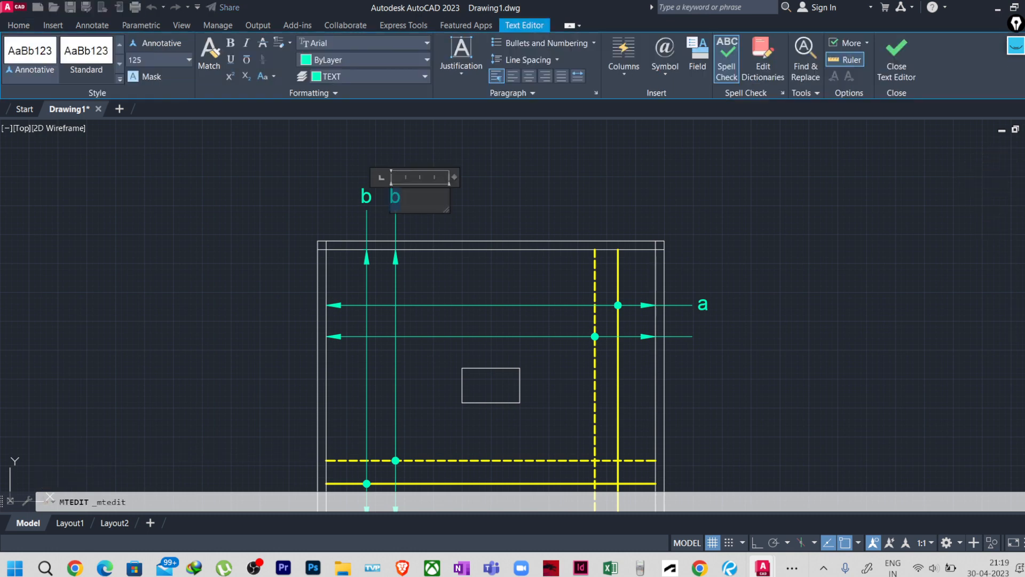
click(475, 206)
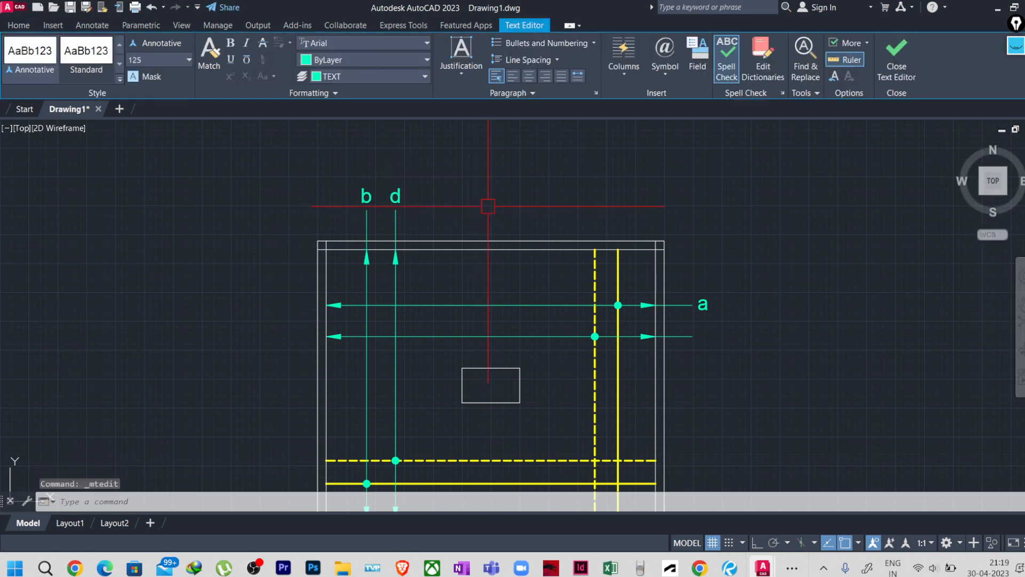
key(Escape)
Step: Copy the "a" label from the upper horizontal extension line's outer end to the lower one's outer end
middle_drag(691, 309, 570, 245)
scroll(572, 246, up, 4)
click(601, 238)
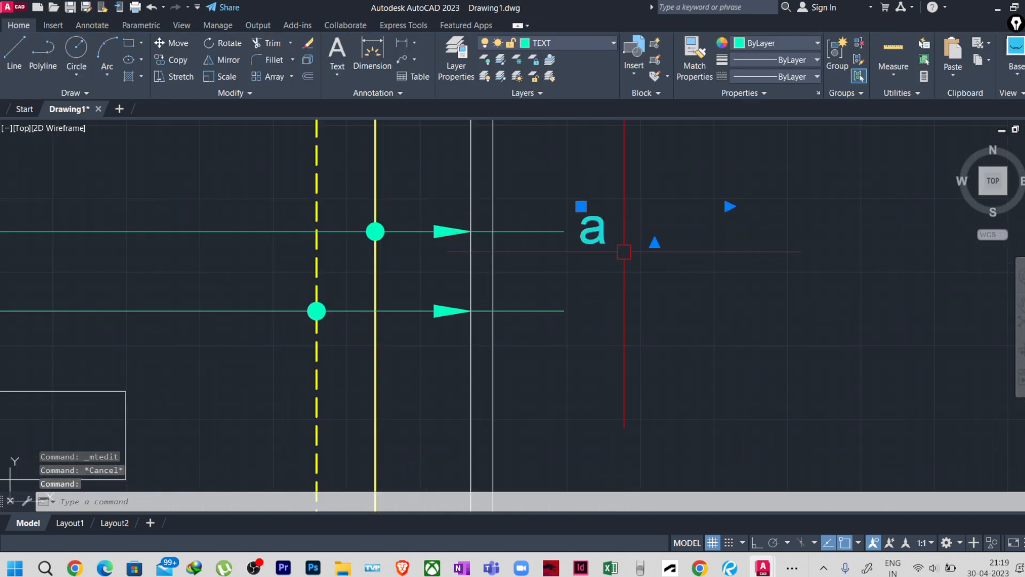
text(co)
key(Return)
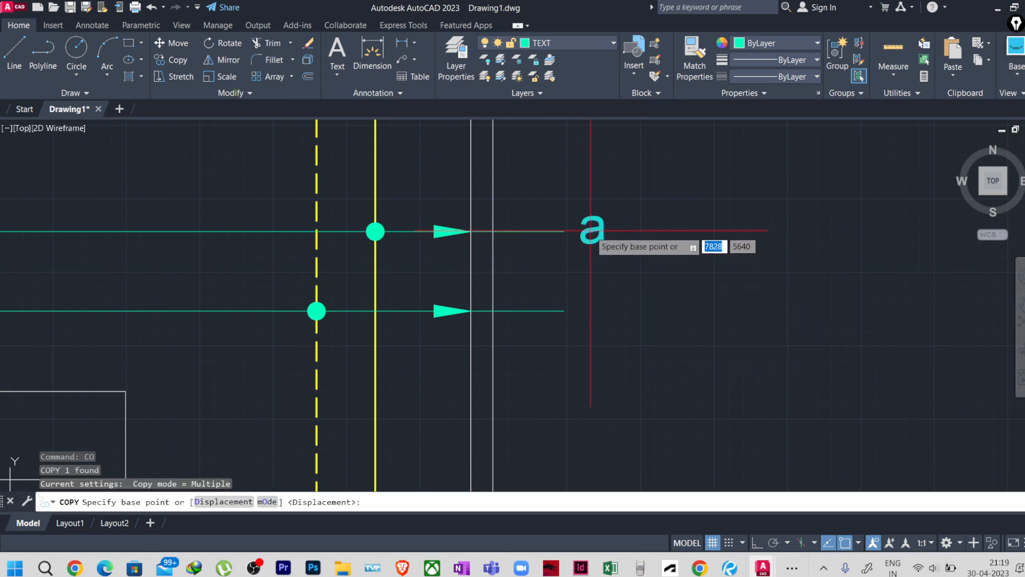
click(563, 231)
click(564, 310)
key(Escape)
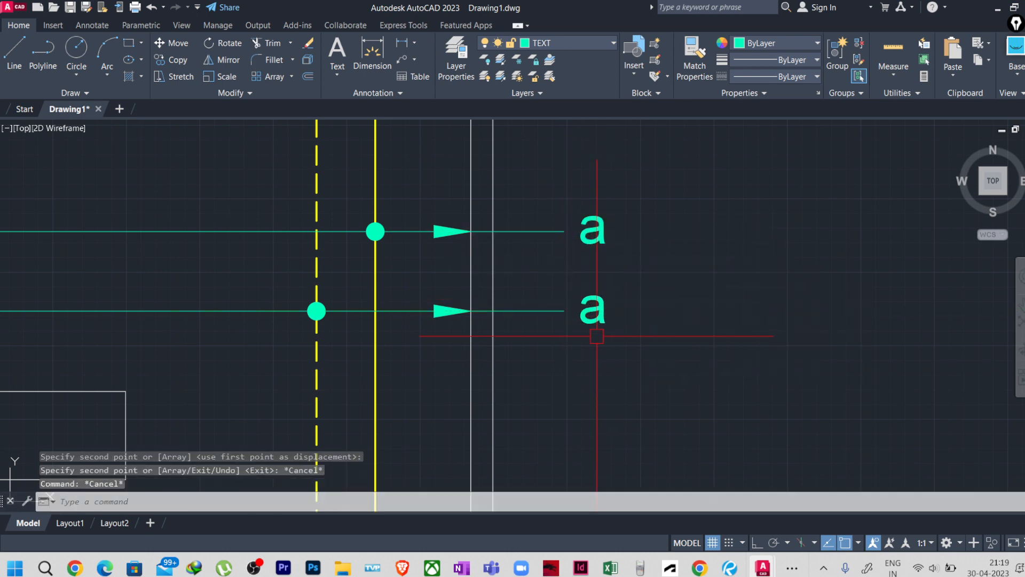
Step: Change the text of the label at the lower horizontal extension line to "c"
double_click(594, 309)
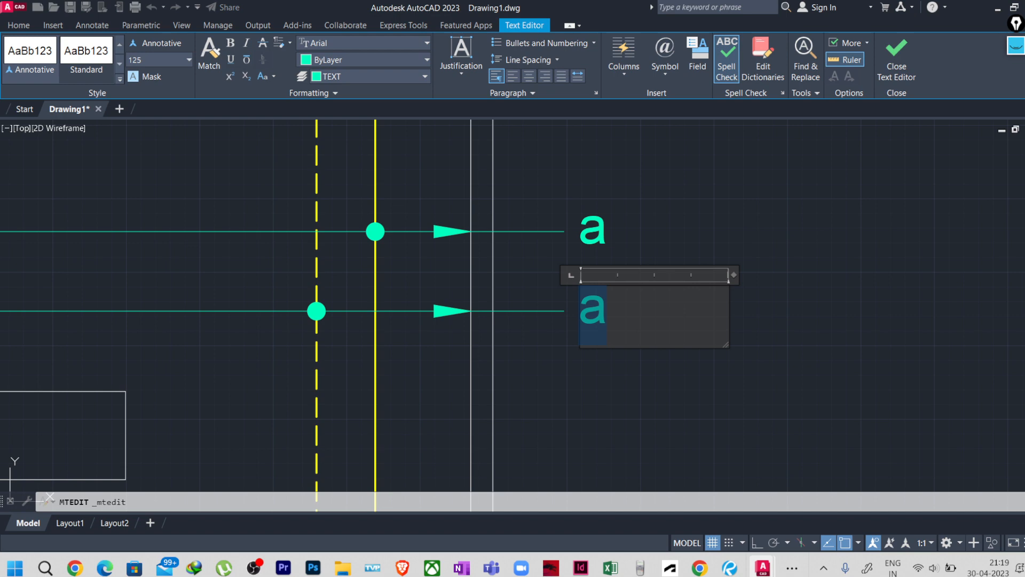
text(c)
click(657, 244)
scroll(641, 247, down, 5)
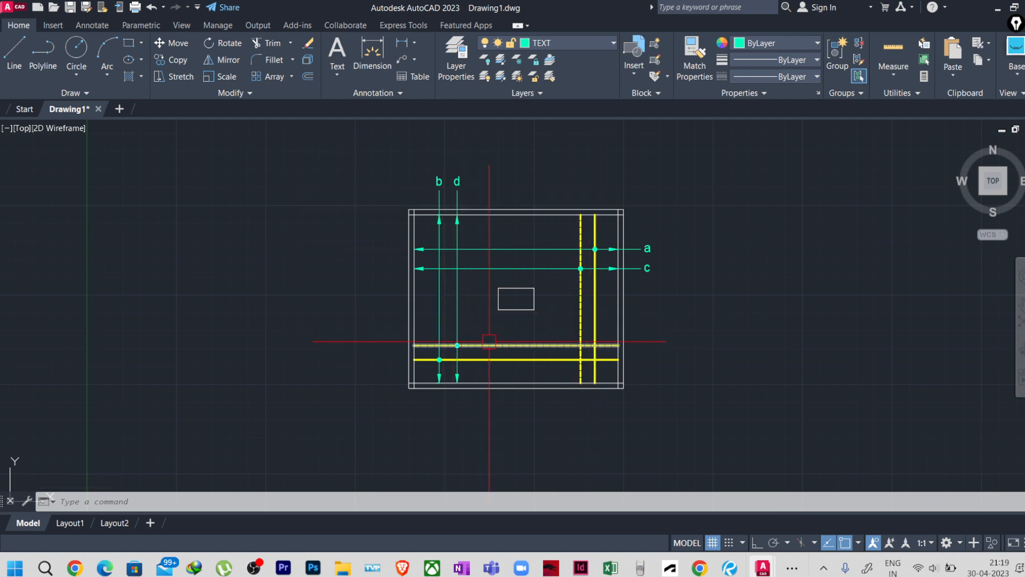
scroll(440, 201, up, 4)
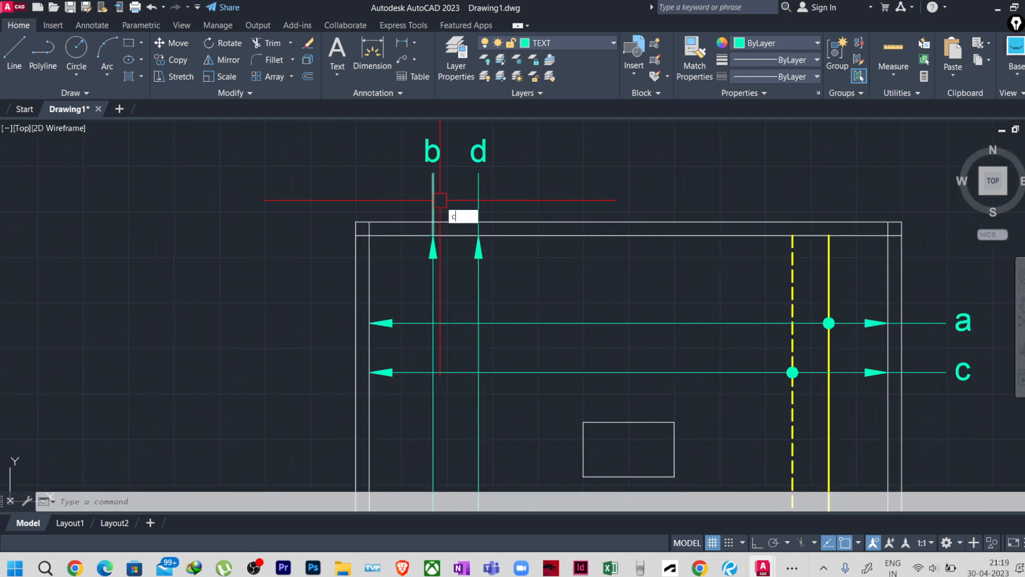
text(o)
key(Return)
scroll(408, 144, up, 2)
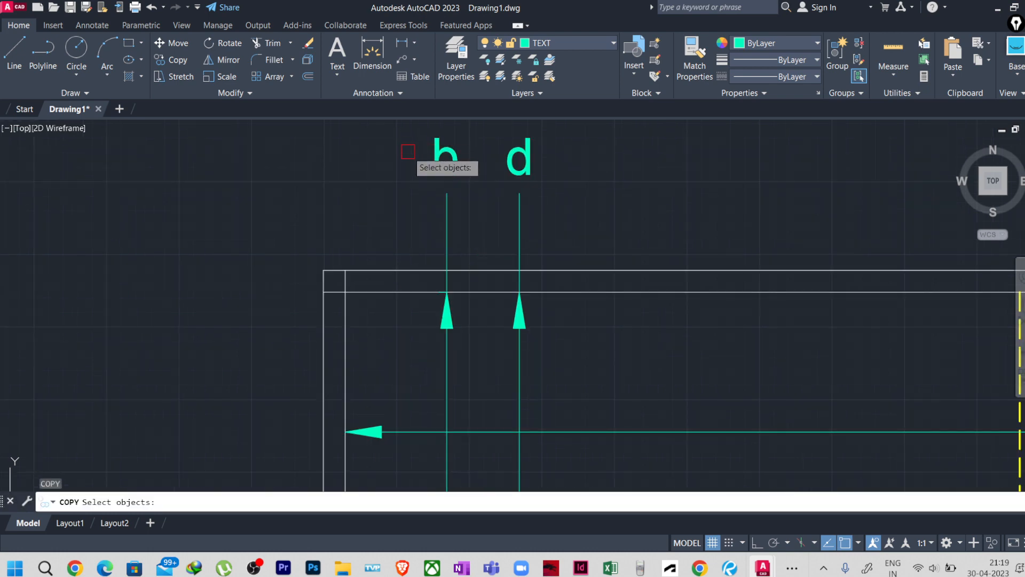
key(Escape)
key(Escape)
text(c)
key(Return)
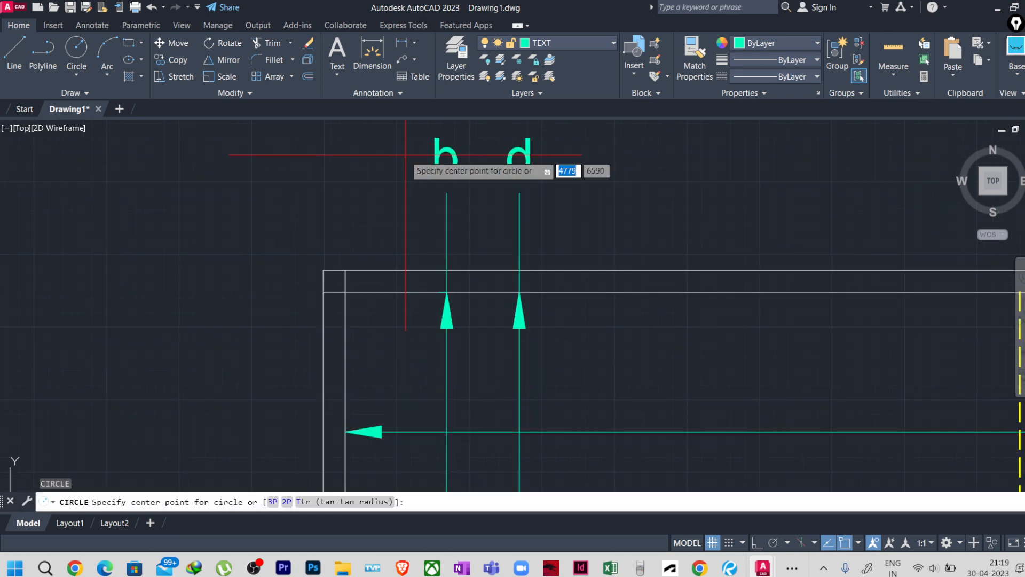
click(415, 121)
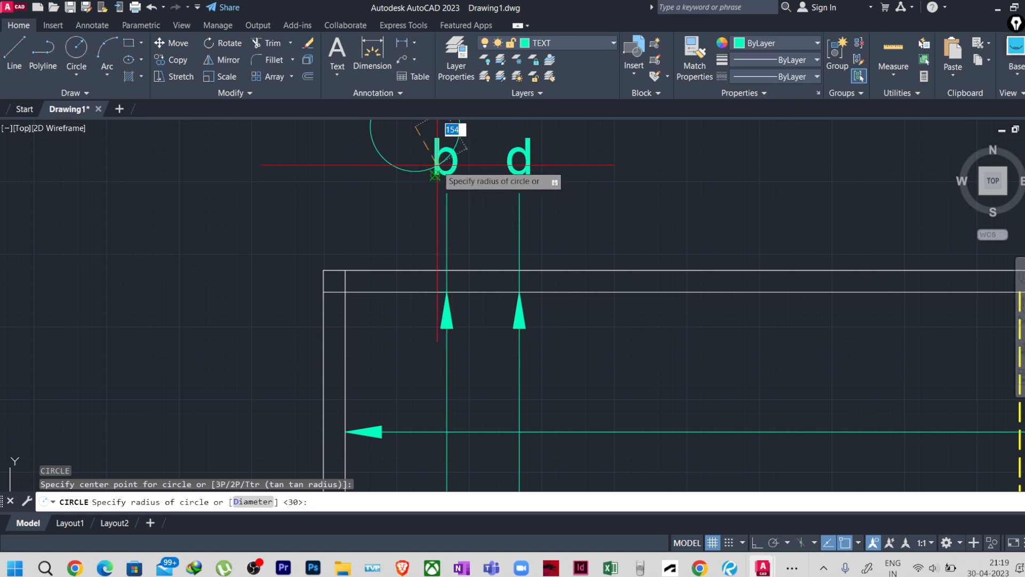
key(Escape)
Step: Draw a circle of about 109 radius centred on the "b" label above the first vertical extension line
text(c)
key(Return)
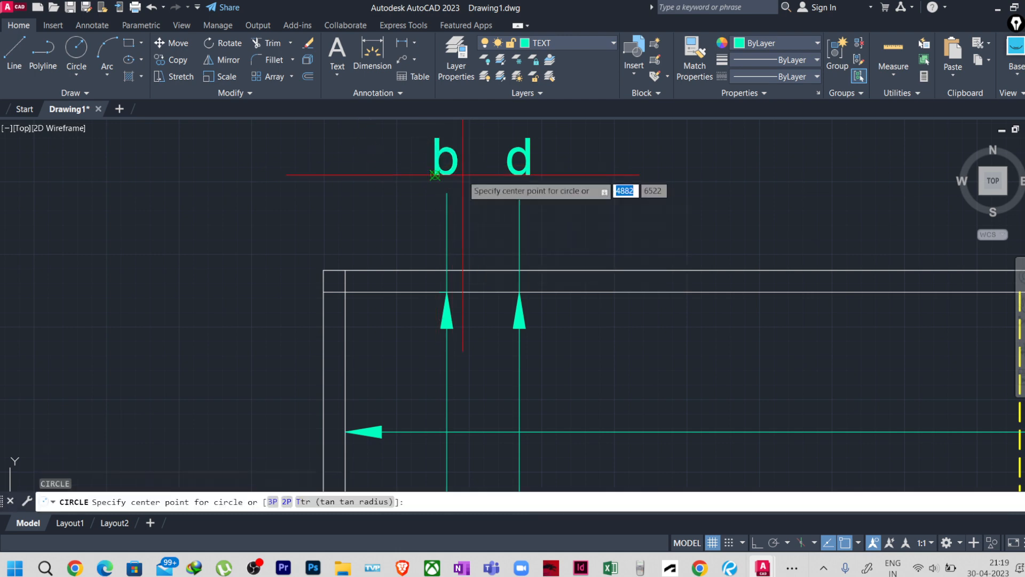
scroll(454, 166, up, 3)
click(441, 158)
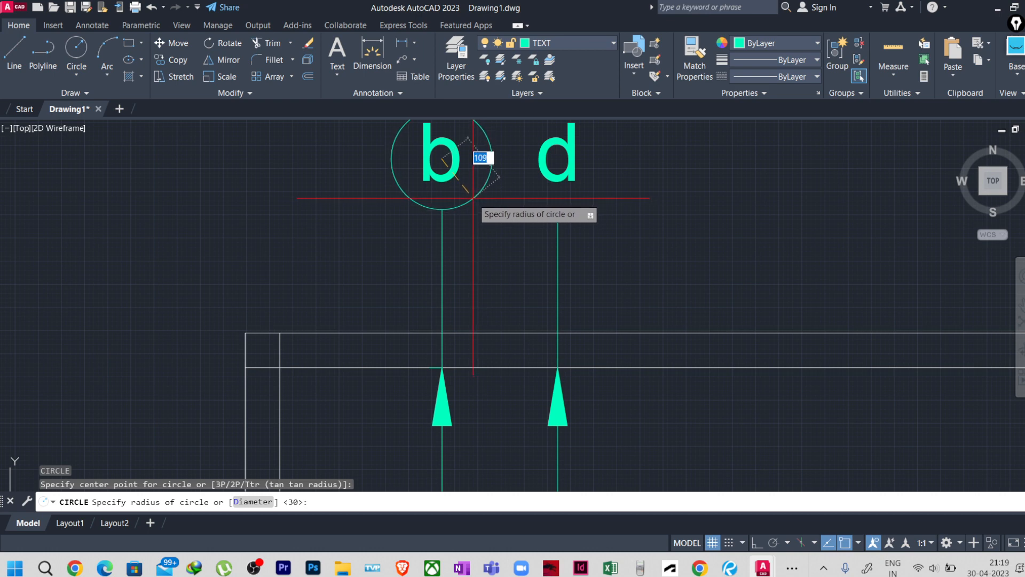
click(473, 197)
Step: Finish the circle around the "b" label at a radius of about 109
click(474, 198)
text(m)
key(Return)
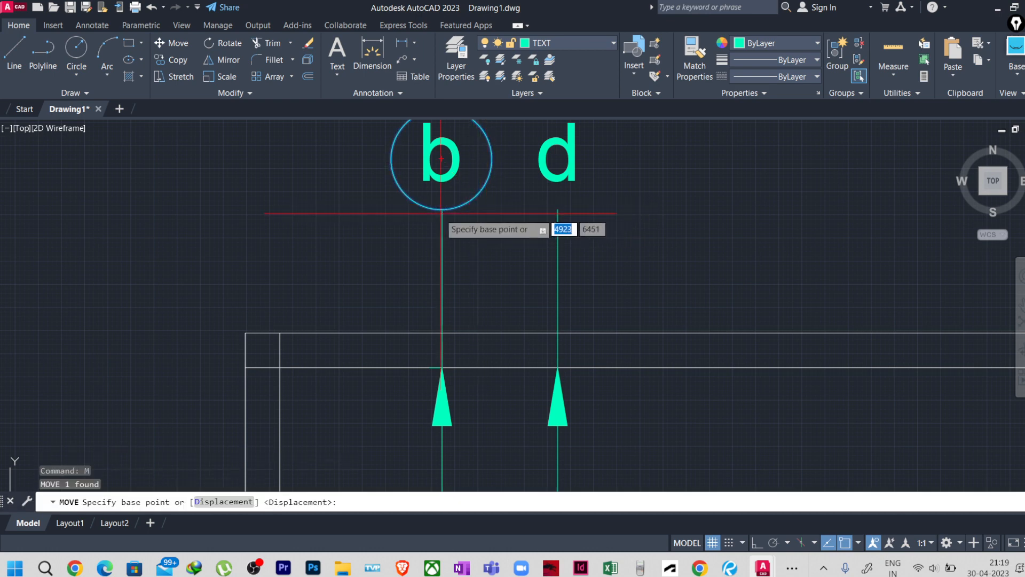
scroll(443, 211, up, 3)
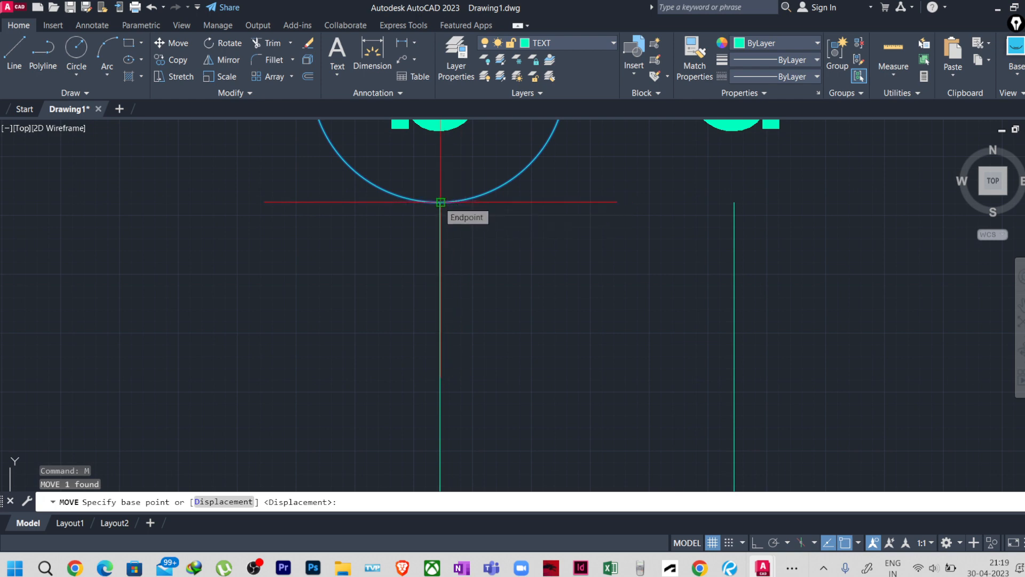
click(440, 202)
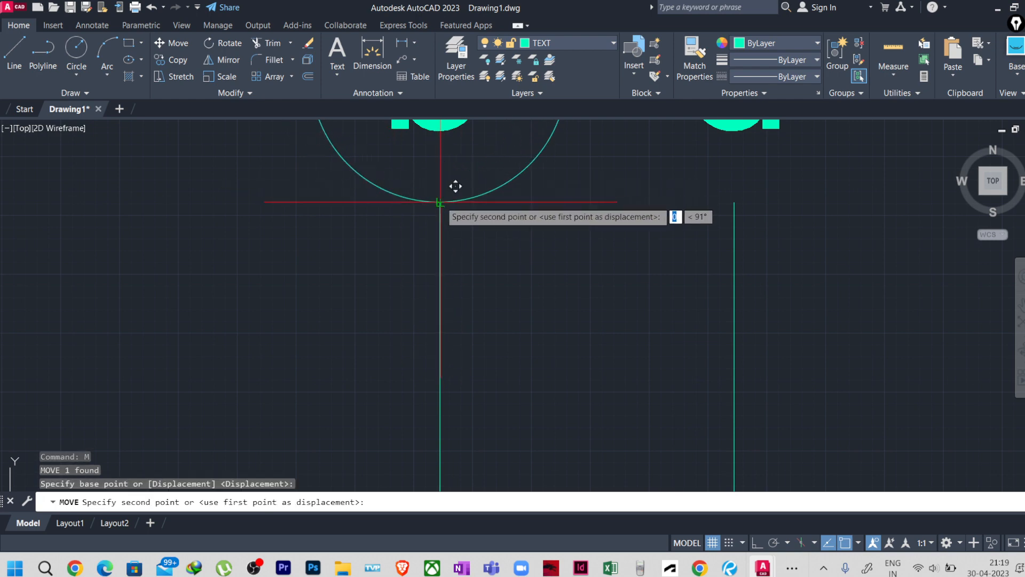
key(Escape)
scroll(464, 245, down, 3)
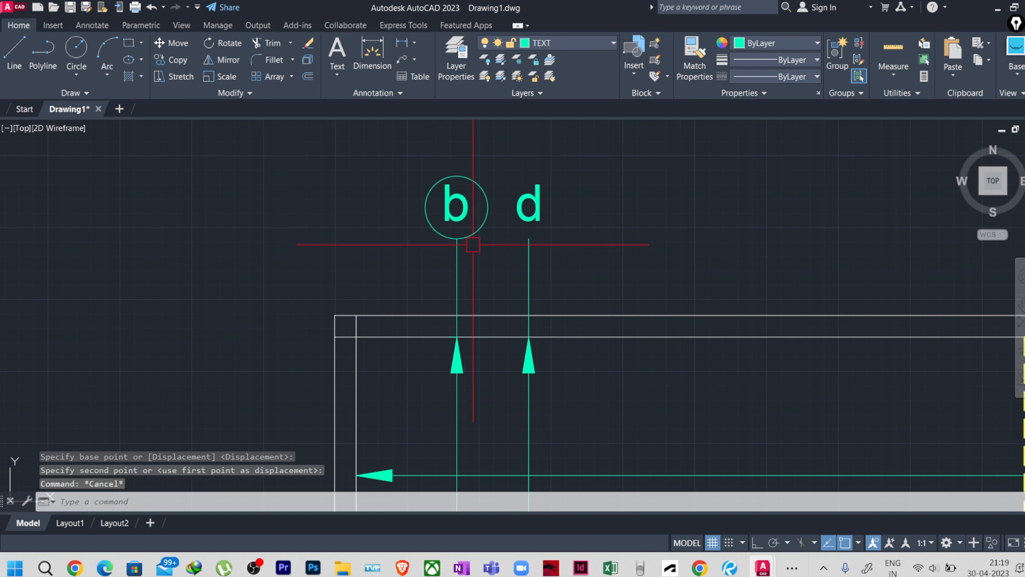
scroll(462, 213, up, 2)
scroll(473, 218, down, 2)
middle_drag(481, 266, 406, 292)
click(371, 242)
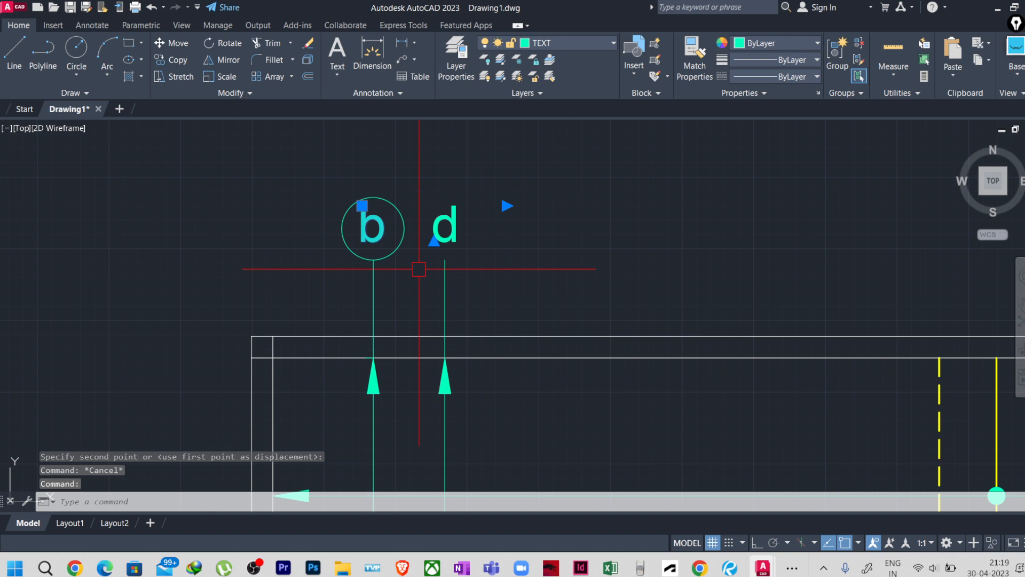
click(394, 253)
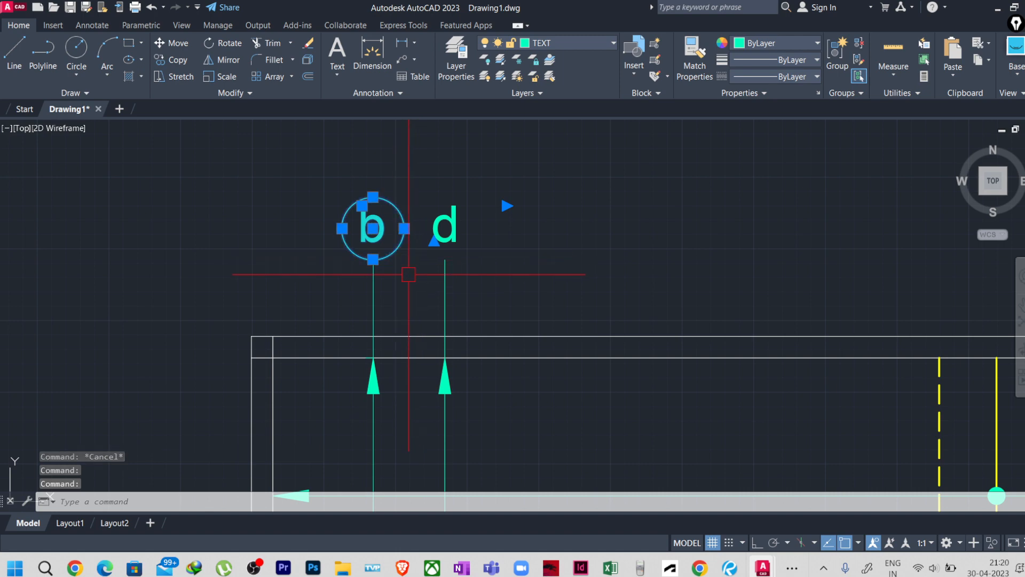
key(Escape)
Step: Move the circle off the "b" label into the empty space to the label's left
click(399, 258)
text(m)
key(space)
click(401, 260)
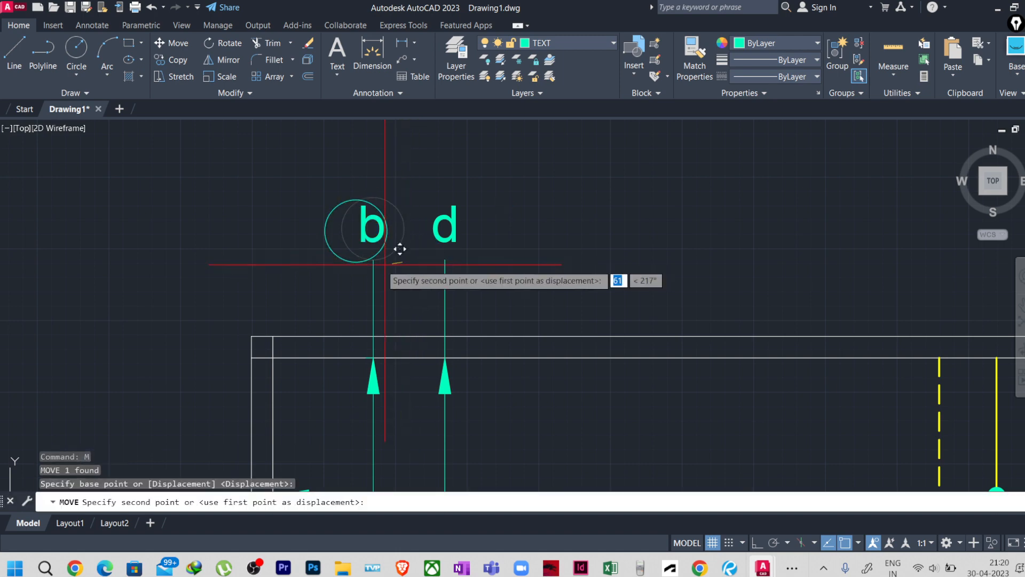
click(316, 262)
key(Escape)
click(289, 264)
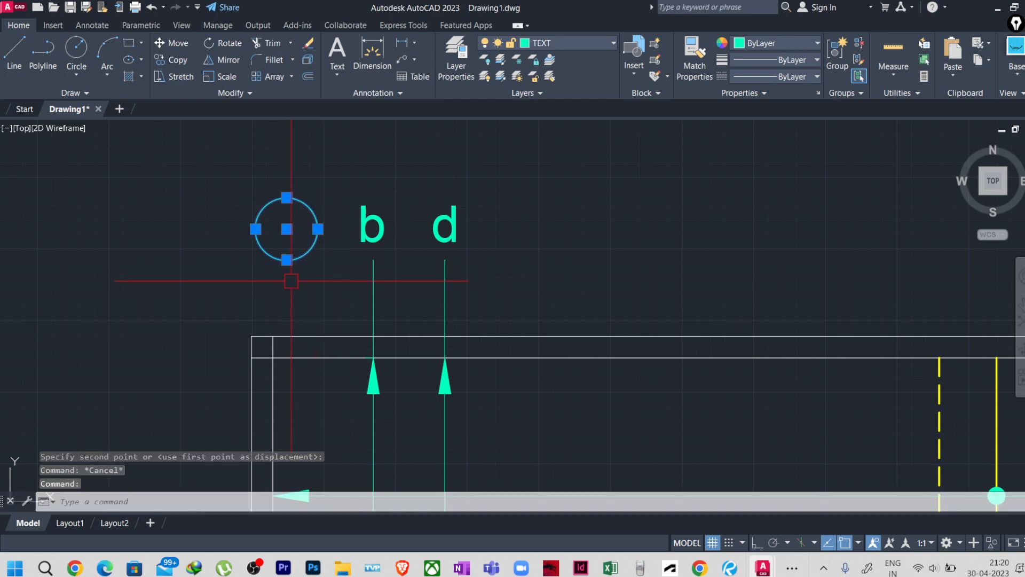
text(m)
key(space)
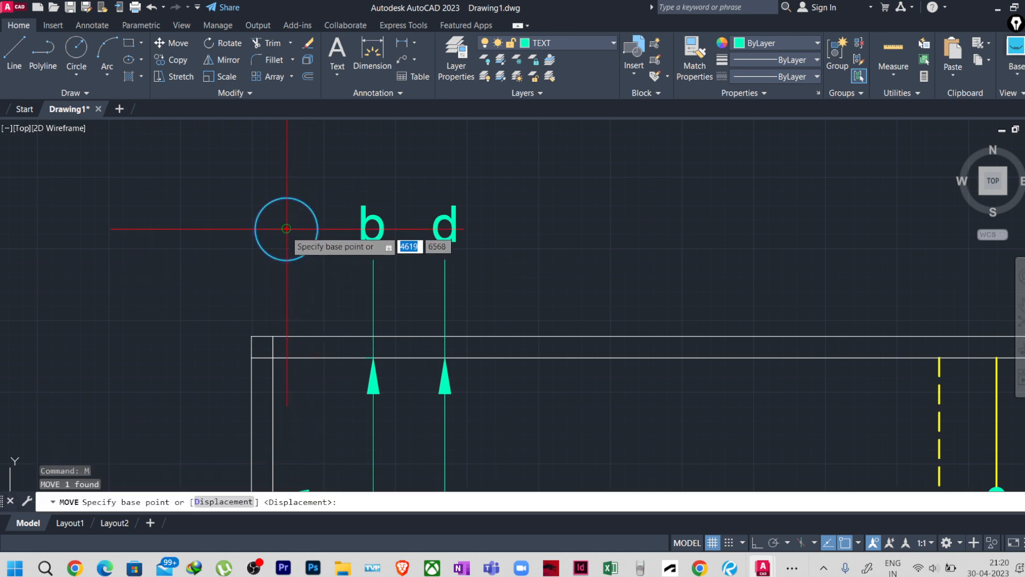
click(287, 259)
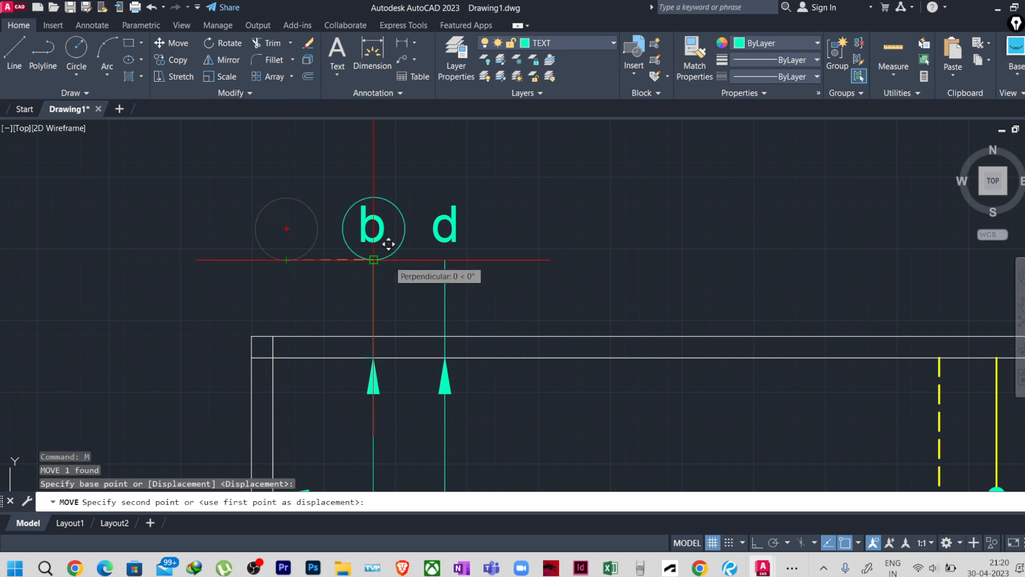
key(Escape)
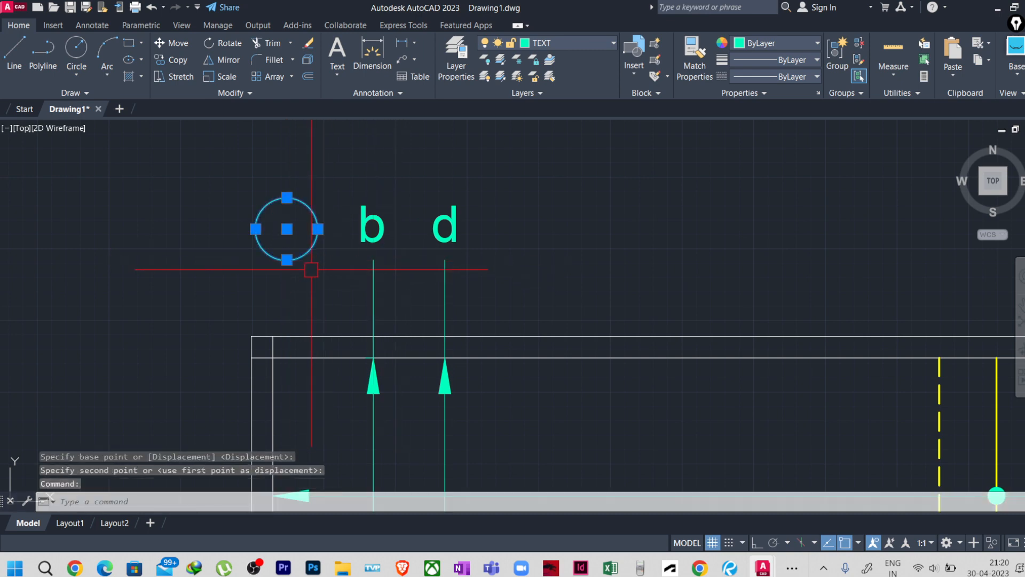
Step: Move the circle by its lowest point onto the upper end of the first vertical extension line, enclosing the "b" label
text(m)
key(Return)
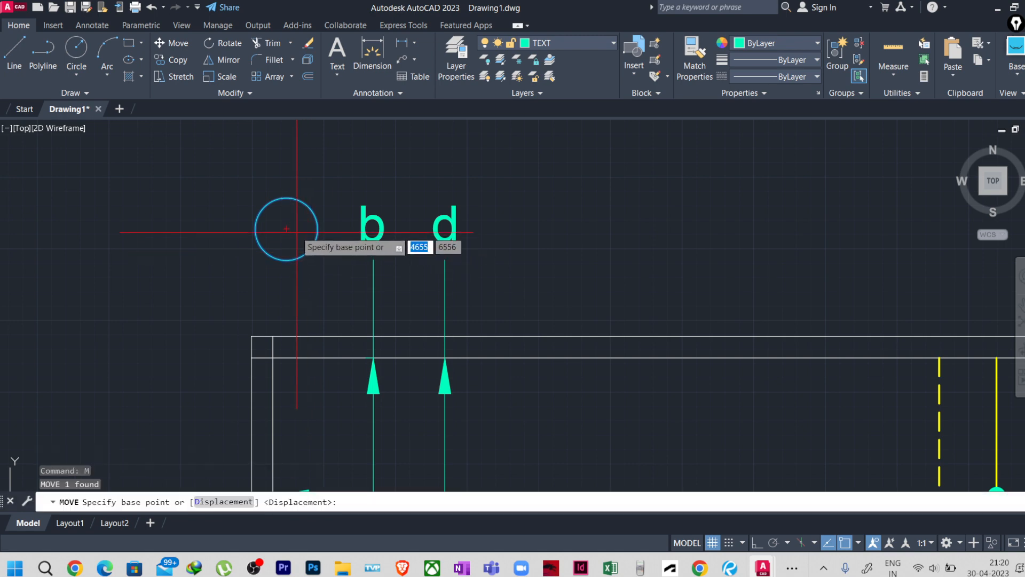
click(286, 259)
click(373, 260)
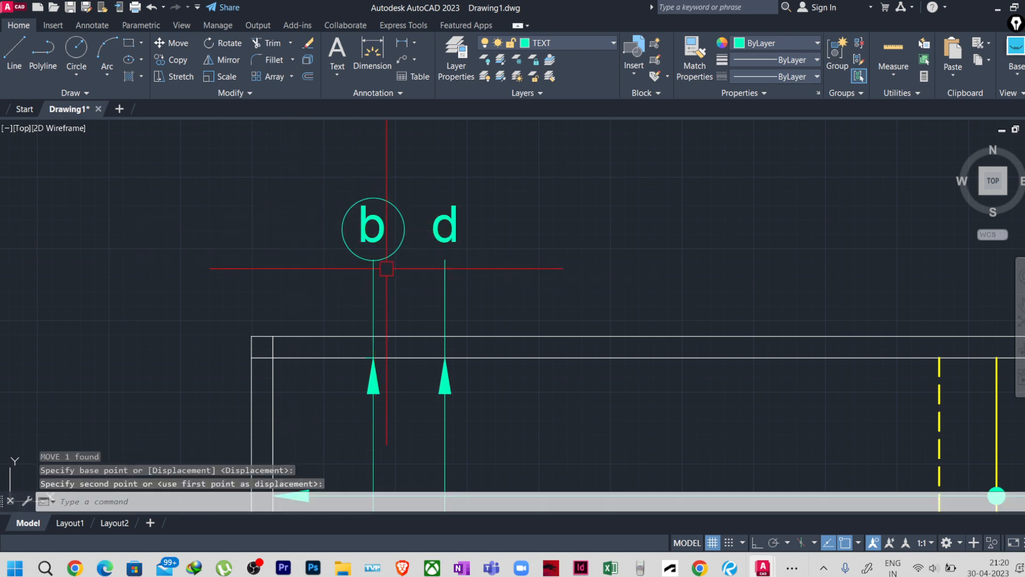
Step: Copy the "b" circle onto the second vertical extension line's end around "d", and place another copy in the empty area beside "a"
text(co)
key(Return)
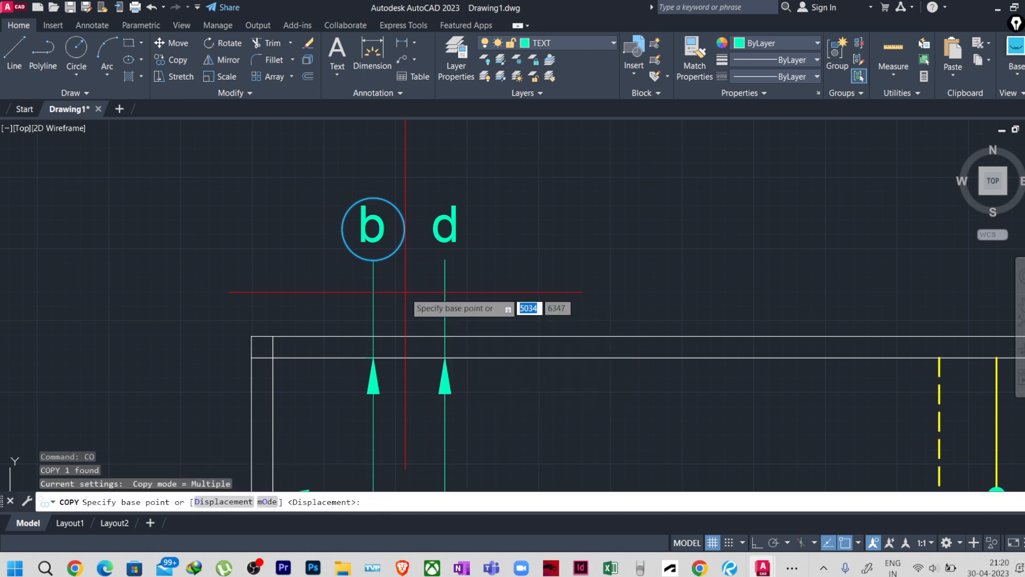
click(373, 260)
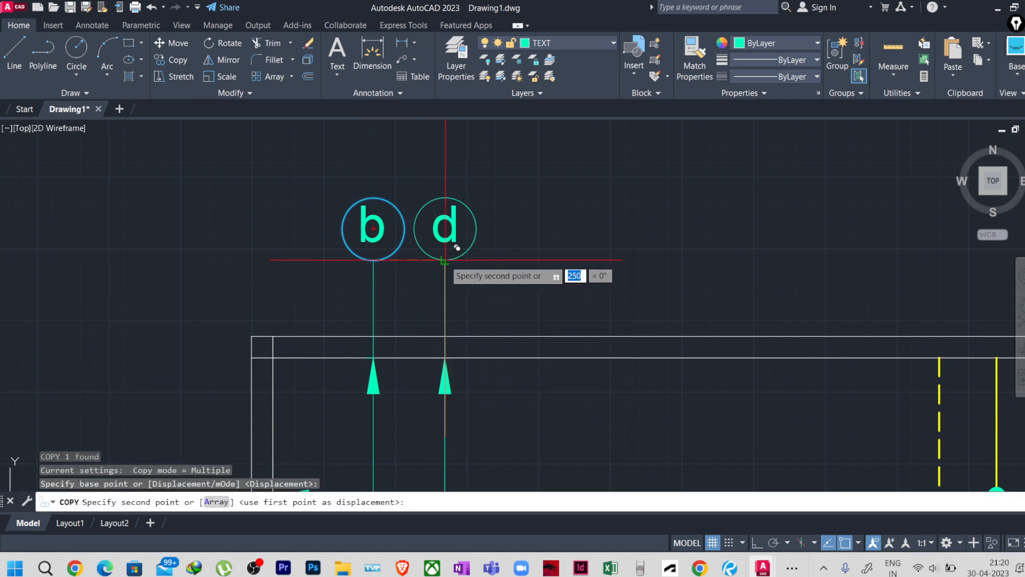
click(446, 259)
scroll(534, 240, down, 4)
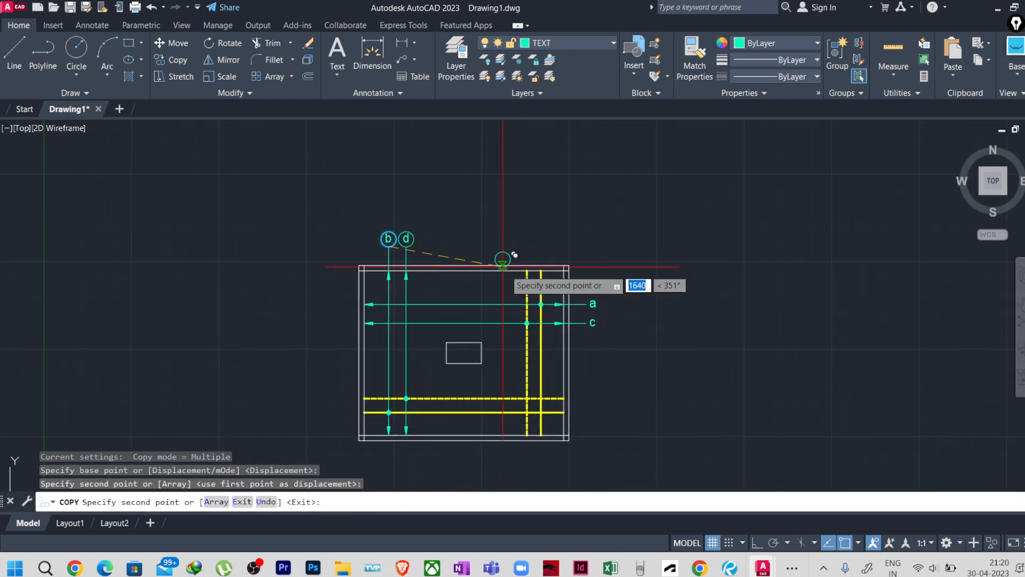
scroll(599, 279, up, 4)
key(Escape)
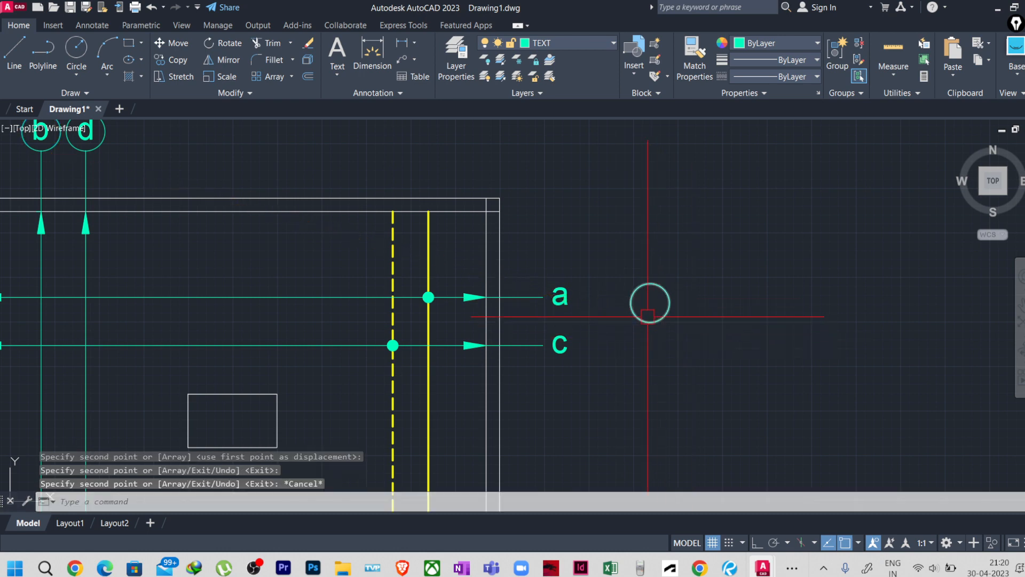
Step: Move the loose circle by its left quadrant onto the upper horizontal extension line's outer end, enclosing the "a" label
click(649, 318)
text(m)
key(Return)
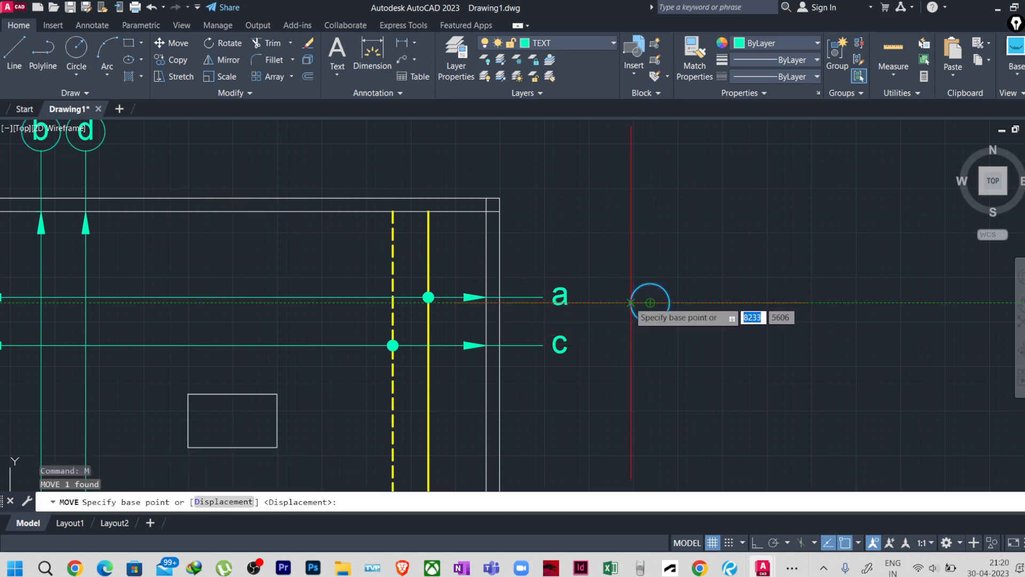
click(631, 302)
click(543, 297)
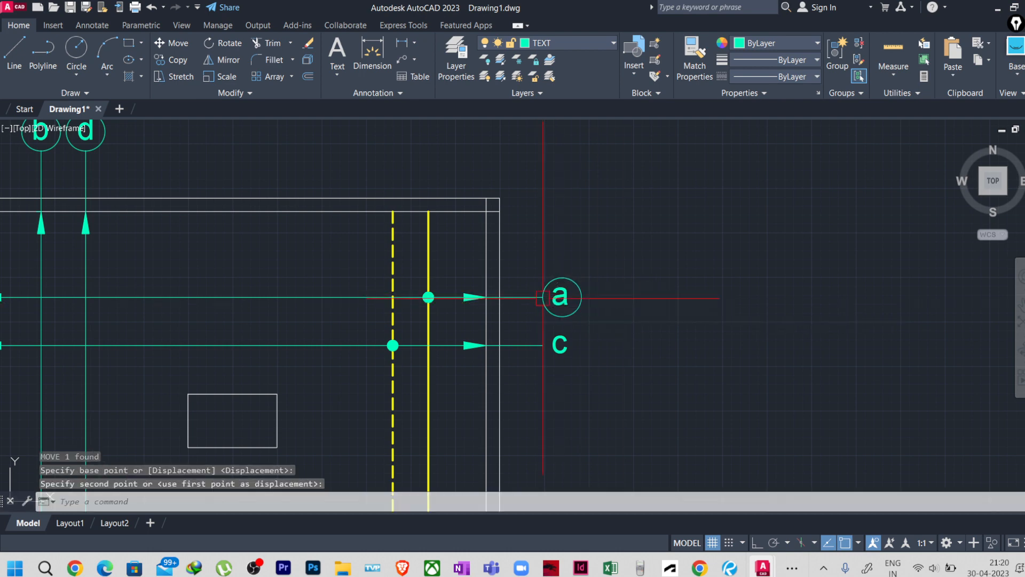
Step: Copy the circle around "a" onto the lower horizontal extension line's outer end, enclosing the "c" label
click(551, 314)
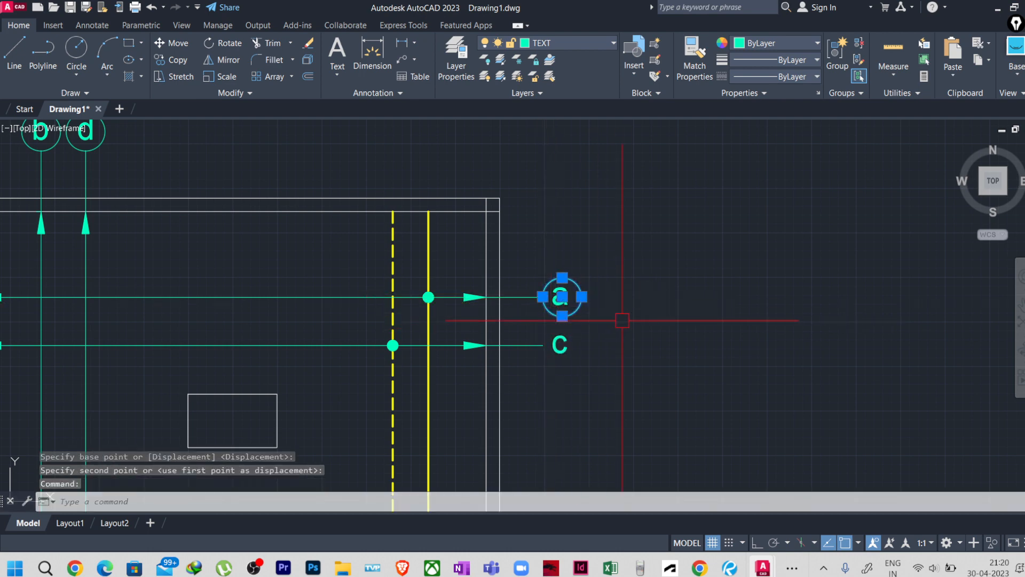
text(co)
key(Return)
click(539, 297)
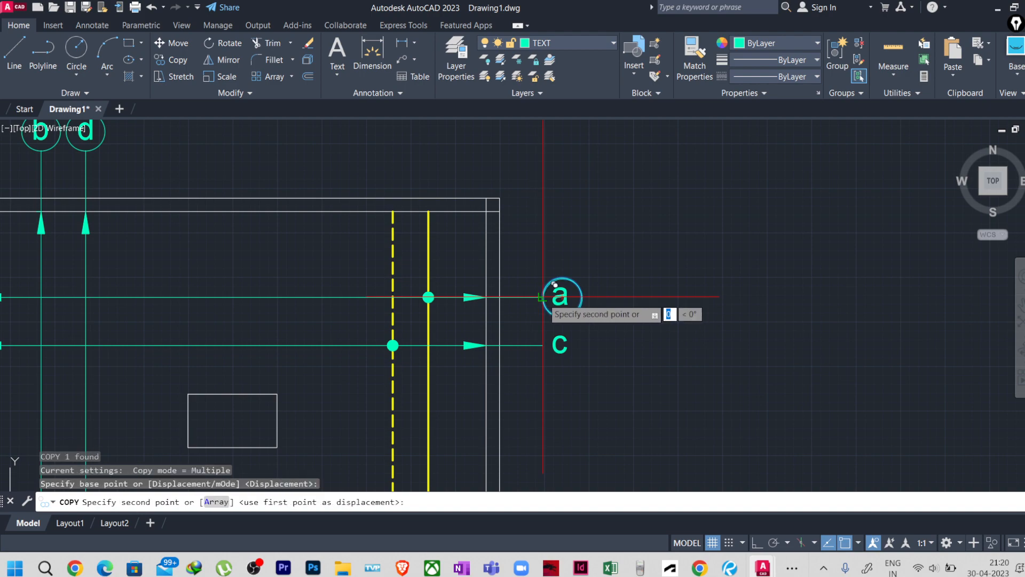
key(Escape)
key(Escape)
Step: Examine the circled bar labels, their extension lines and the marked bars across the whole slab reinforcement plan
scroll(601, 300, down, 4)
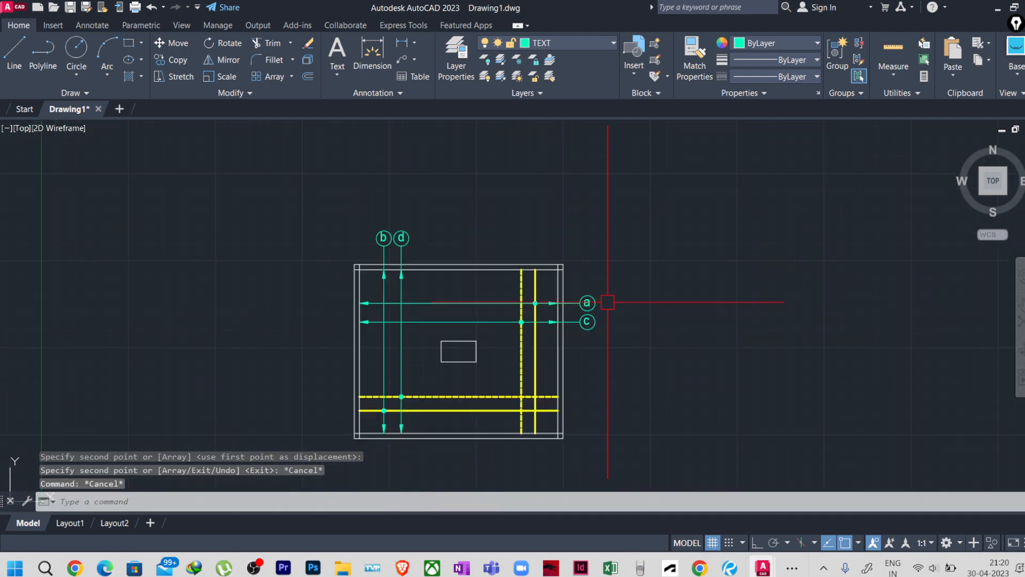
scroll(424, 206, up, 4)
scroll(341, 207, up, 4)
scroll(341, 207, down, 6)
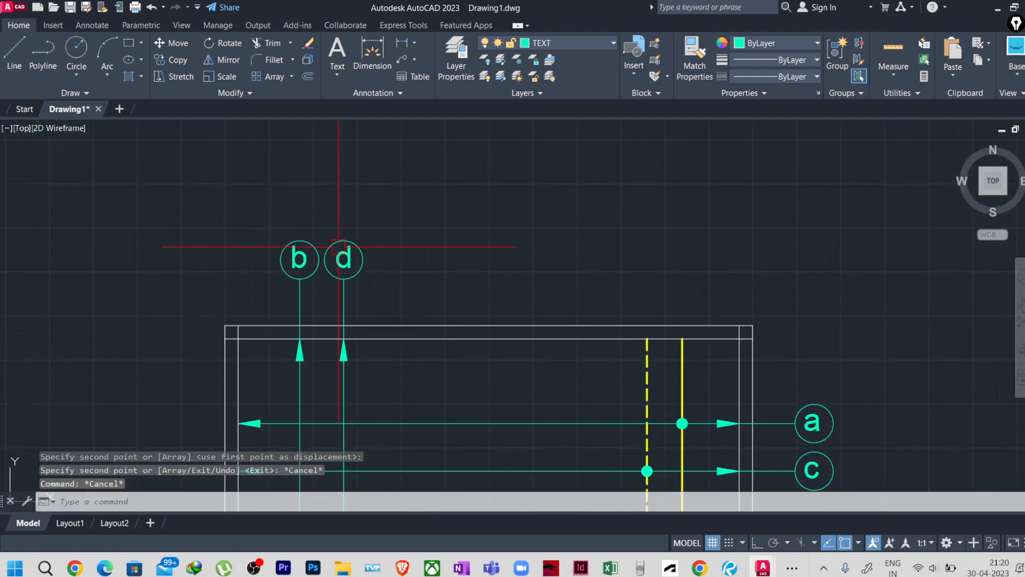
scroll(607, 280, up, 3)
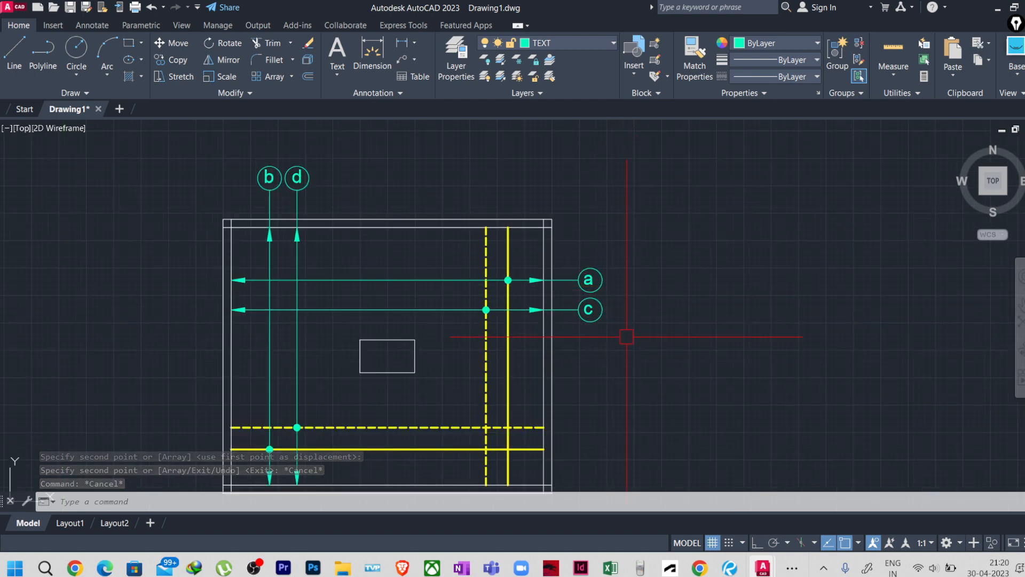
scroll(634, 343, down, 3)
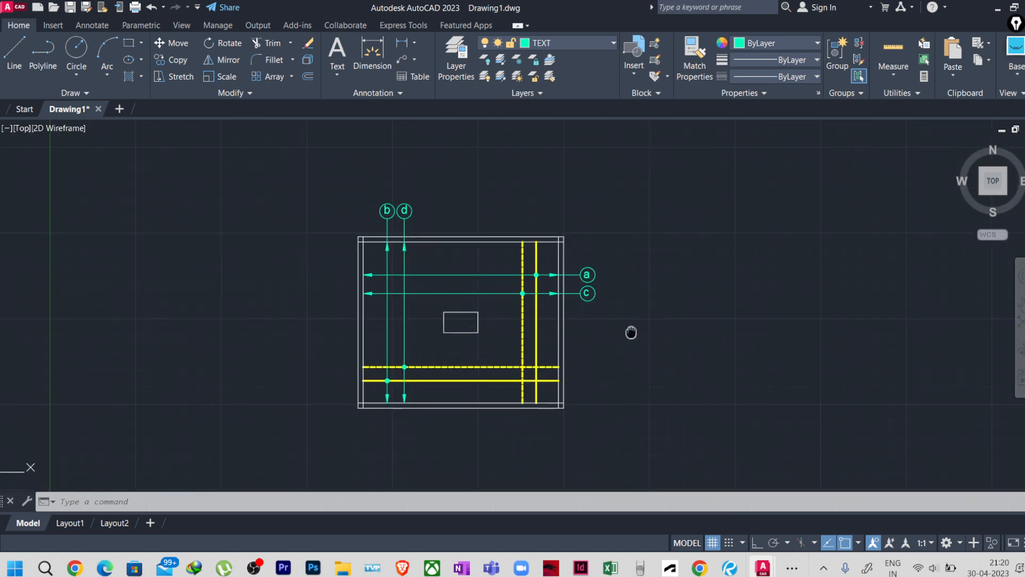
scroll(557, 344, up, 1)
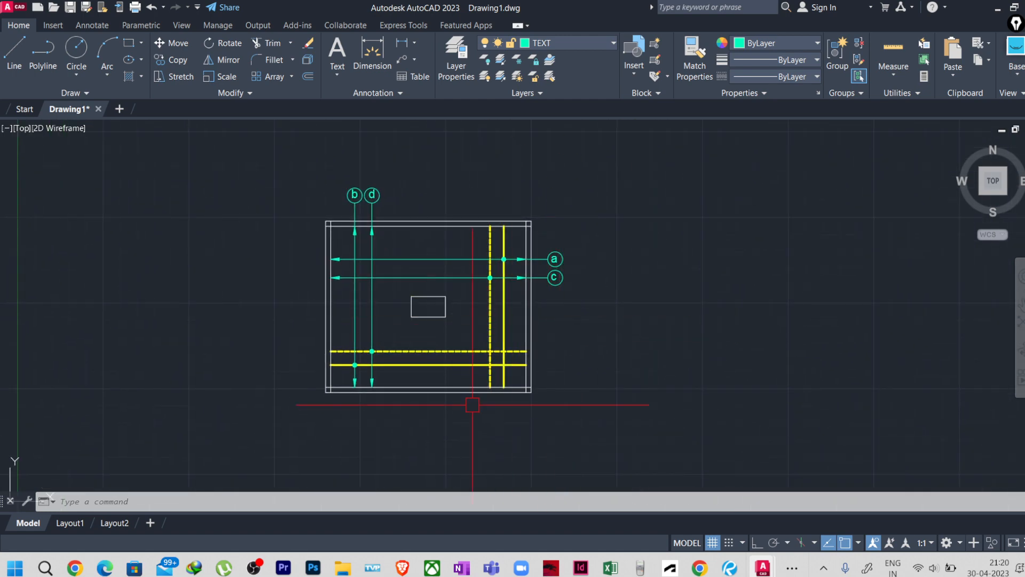
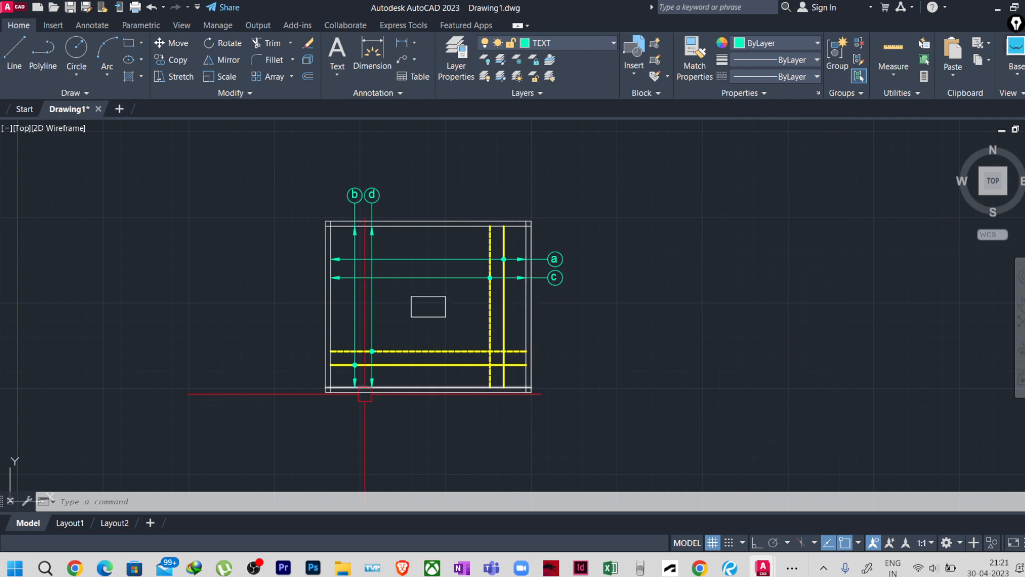
middle_drag(435, 341, 338, 307)
middle_drag(493, 320, 427, 320)
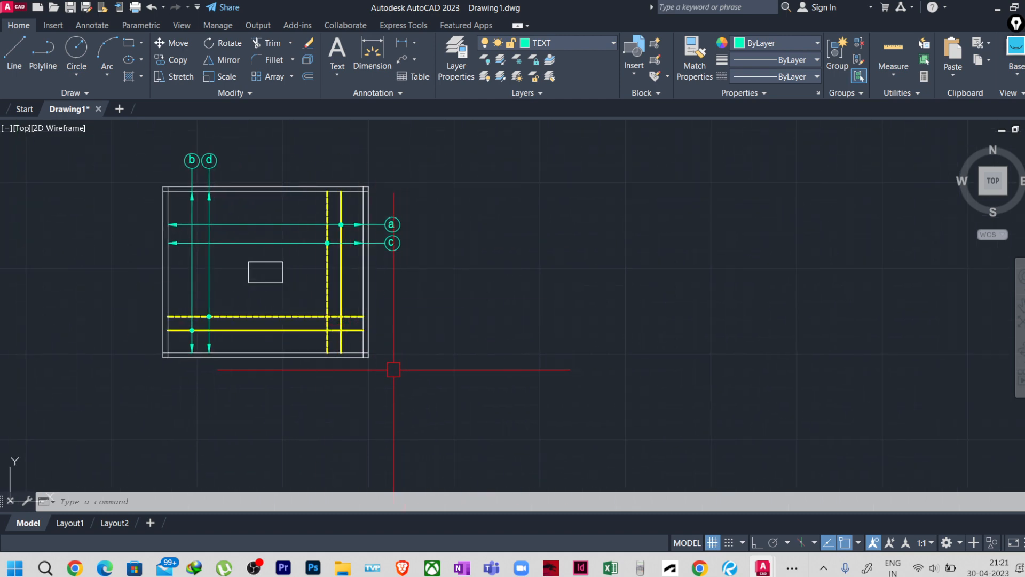
scroll(392, 240, up, 4)
scroll(328, 264, down, 4)
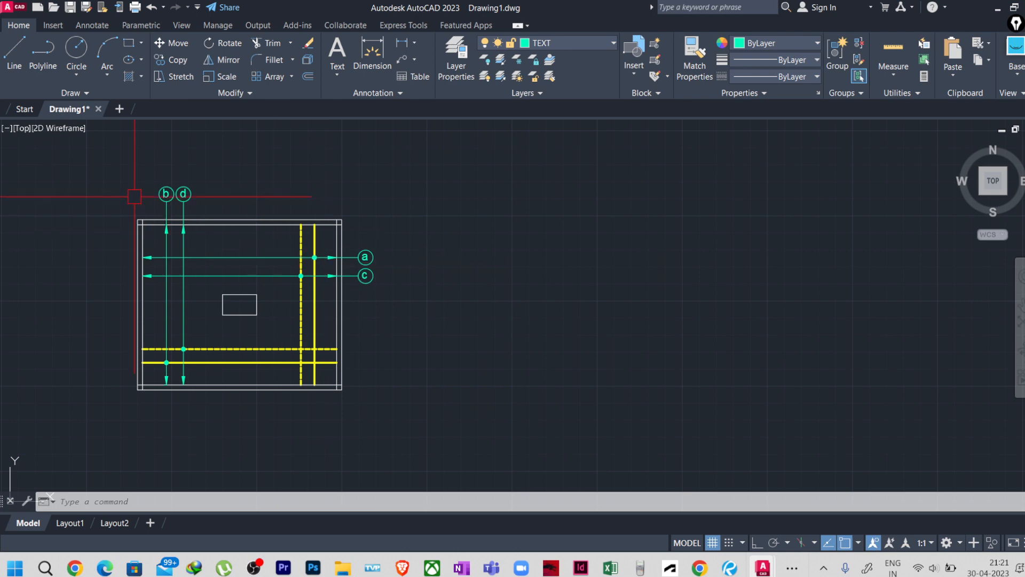
scroll(161, 215, up, 2)
middle_drag(228, 426, 283, 350)
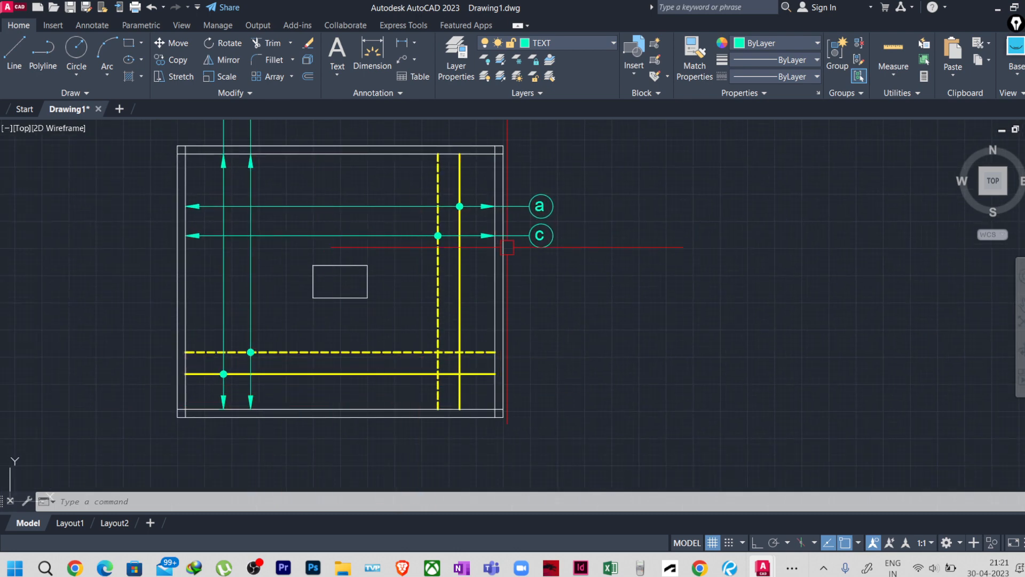
mouse_move(296, 245)
middle_down()
mouse_move(300, 355)
mouse_move(337, 306)
middle_up()
scroll(264, 245, down, 2)
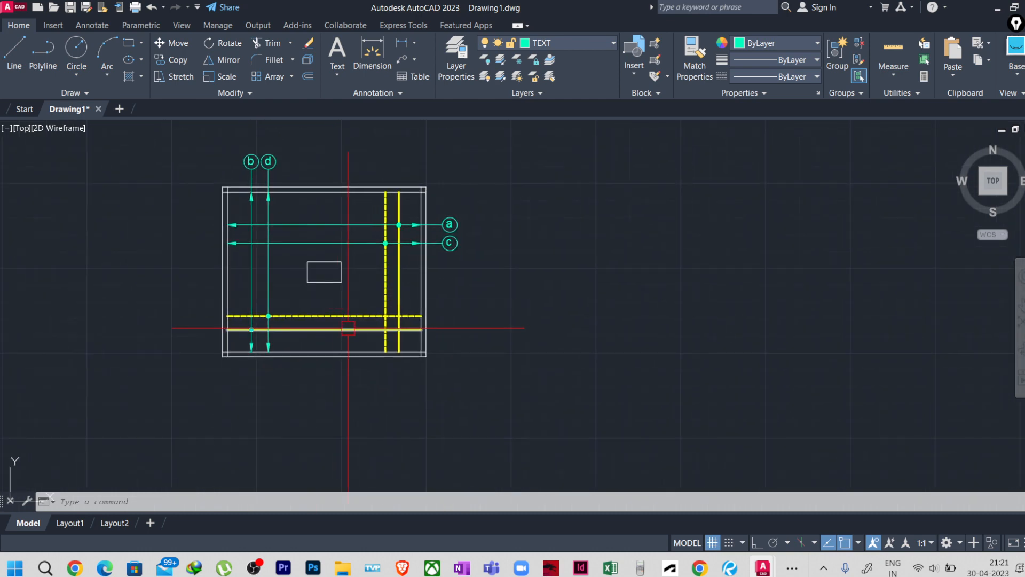
scroll(348, 328, up, 2)
middle_drag(389, 350, 395, 378)
scroll(396, 379, down, 2)
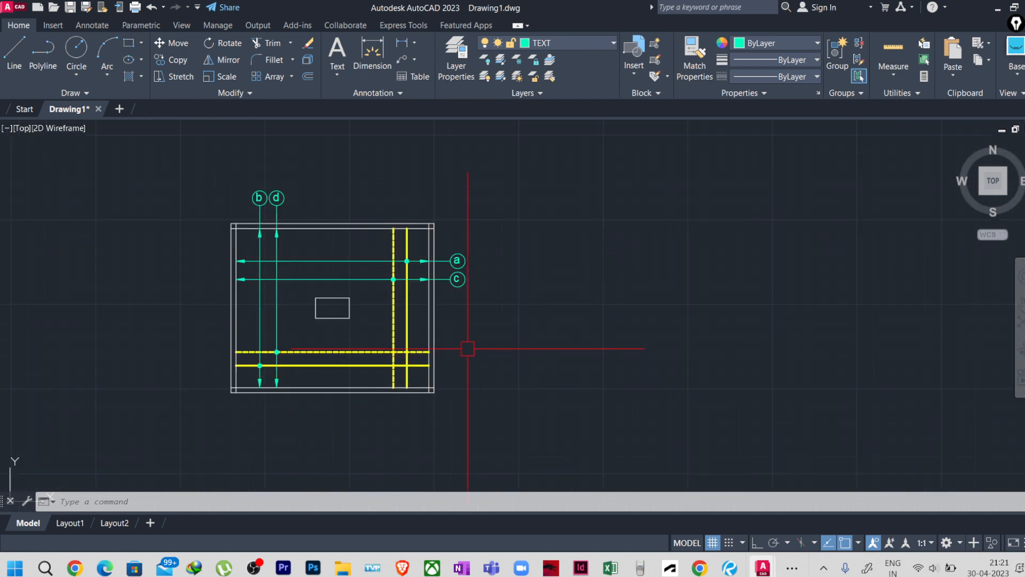
Step: Draw a short horizontal line in the empty area beside the slab plan, below the "c" label, with Ortho on
scroll(467, 349, up, 2)
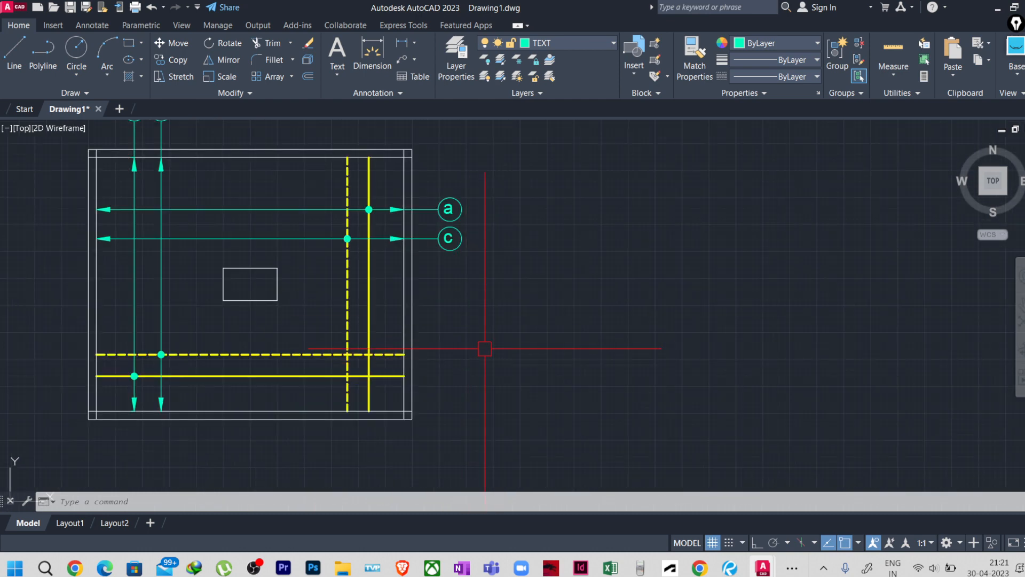
click(14, 51)
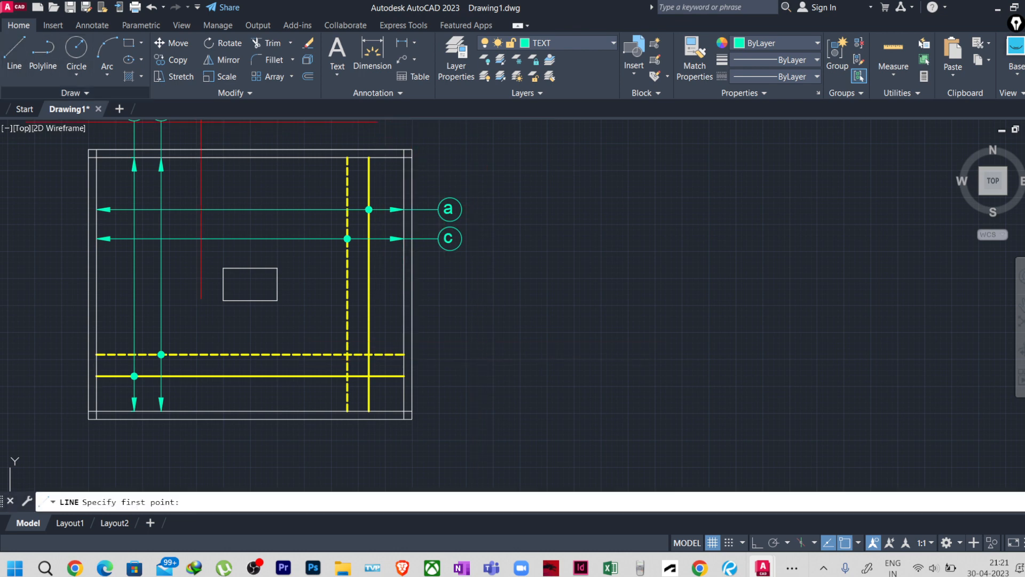
click(478, 340)
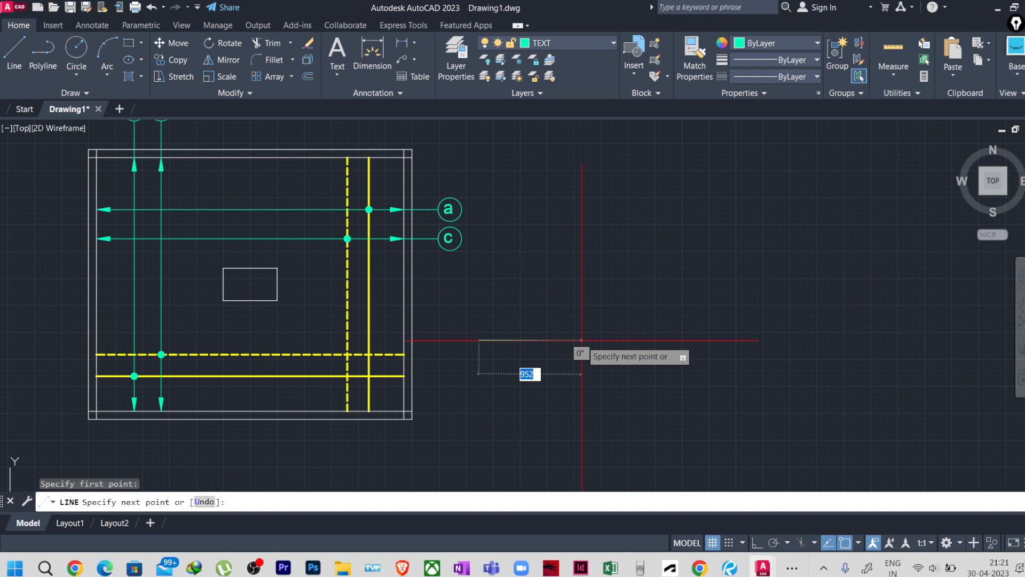
key(F8)
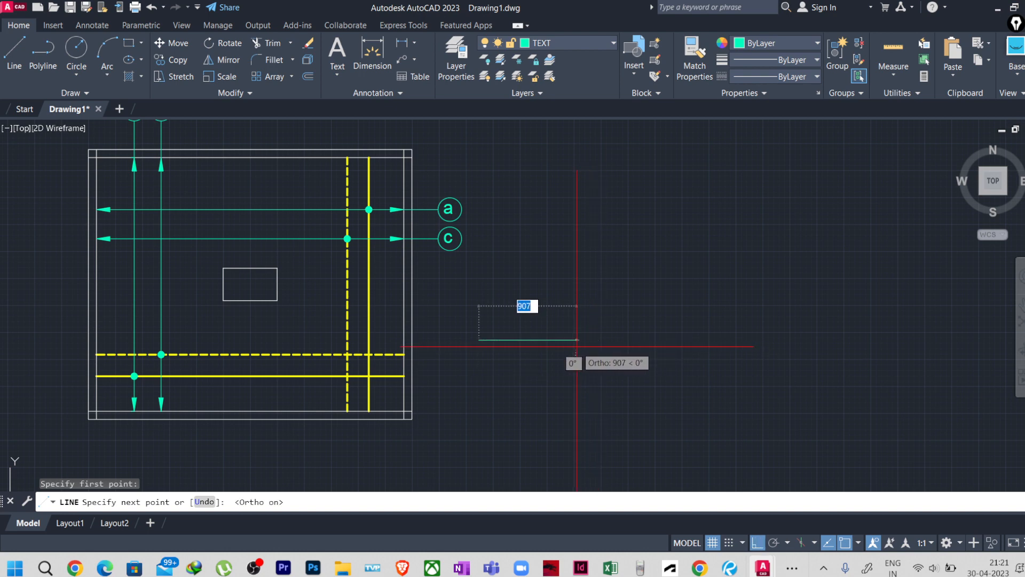
click(549, 344)
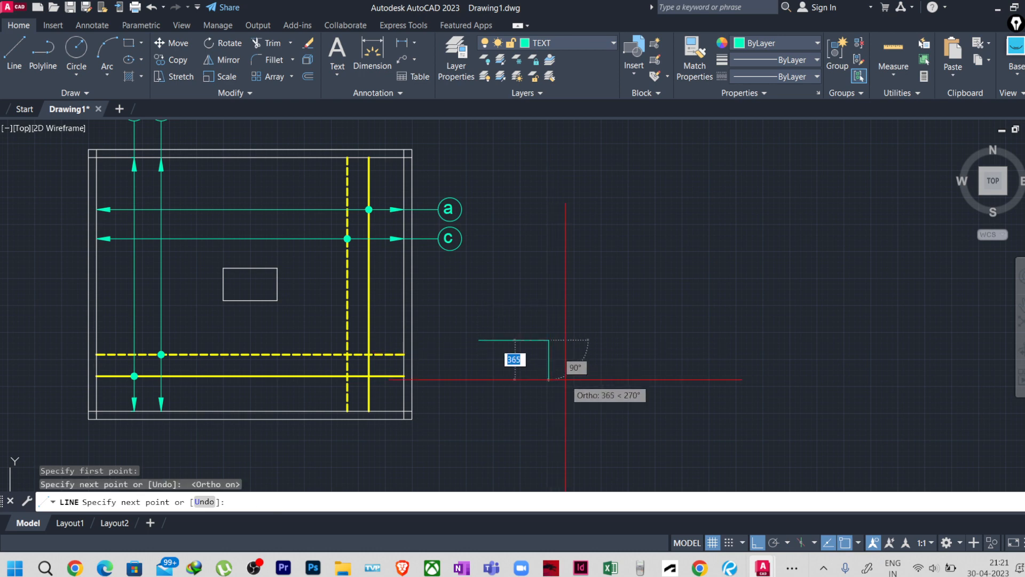
key(Escape)
Step: Copy the short horizontal line straight down from its left endpoint to make a parallel second legend line
click(539, 340)
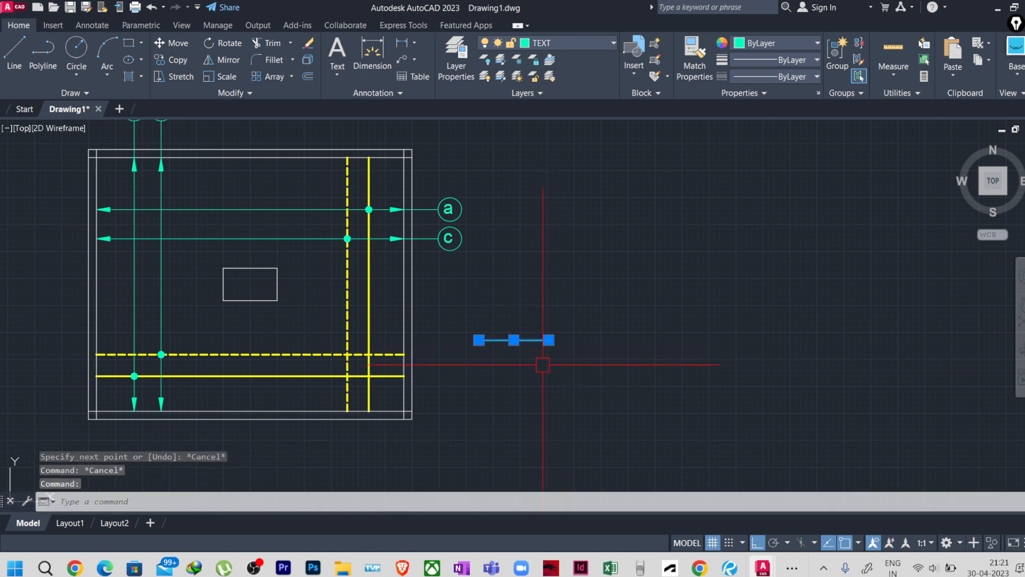
text(co)
key(Return)
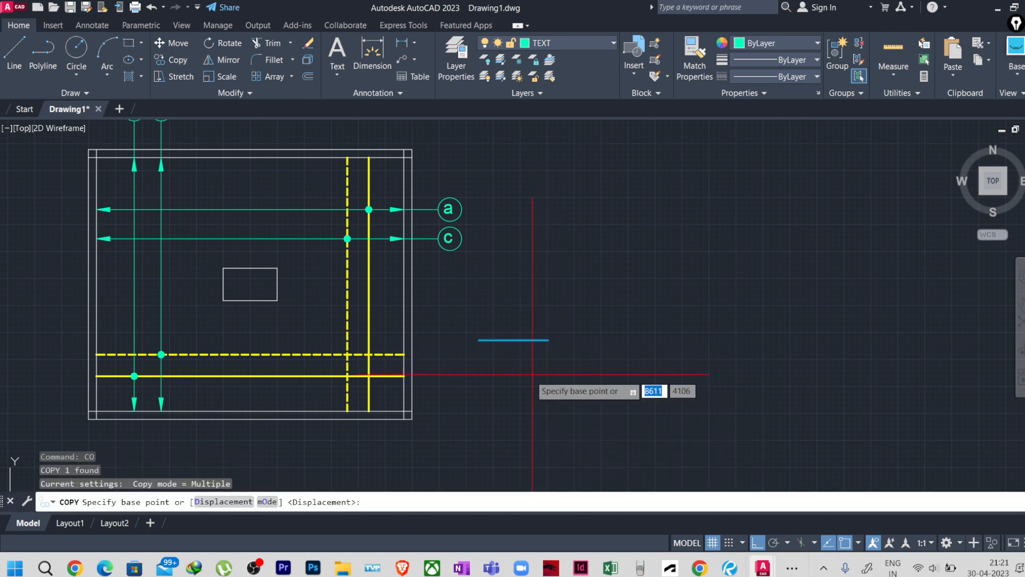
click(478, 340)
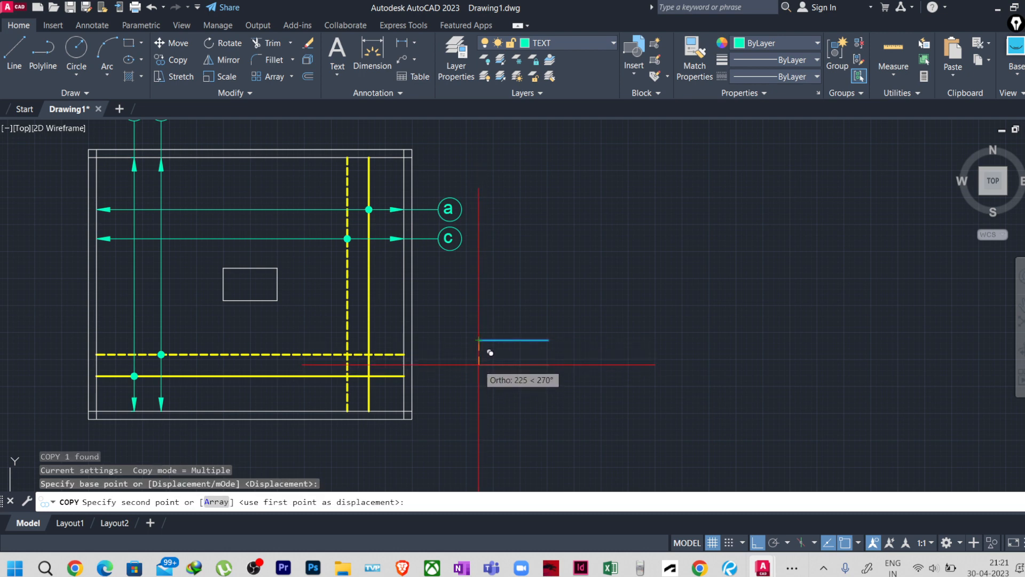
click(487, 366)
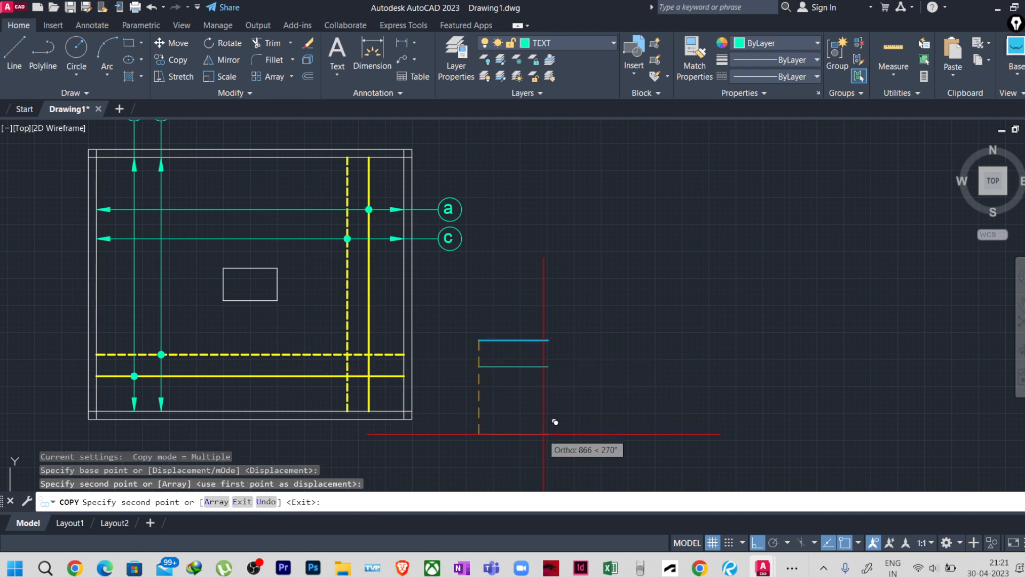
key(Escape)
Step: Match the lower legend line's properties to the plan's solid yellow vertical bar
text(ma)
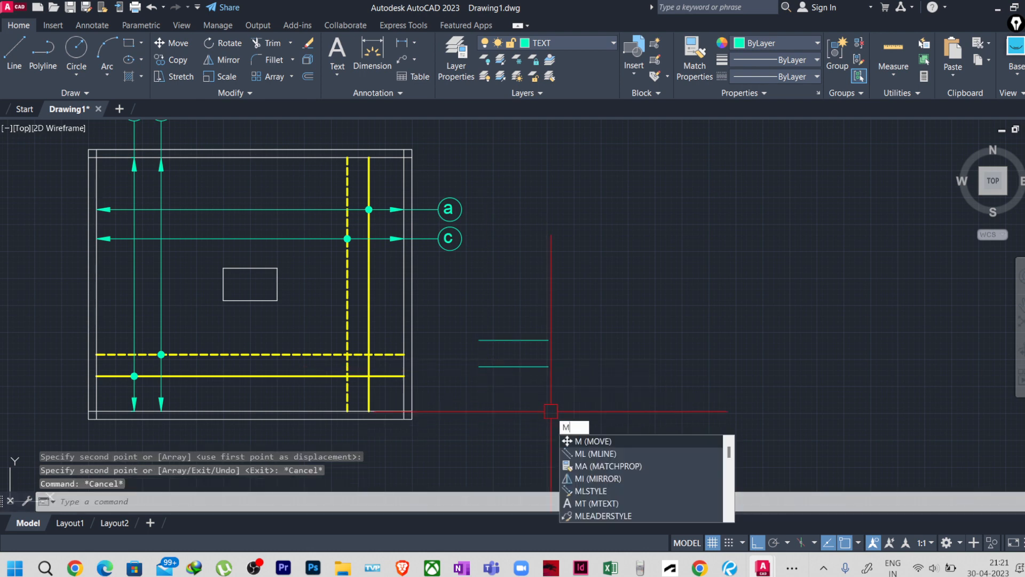
key(Return)
click(373, 306)
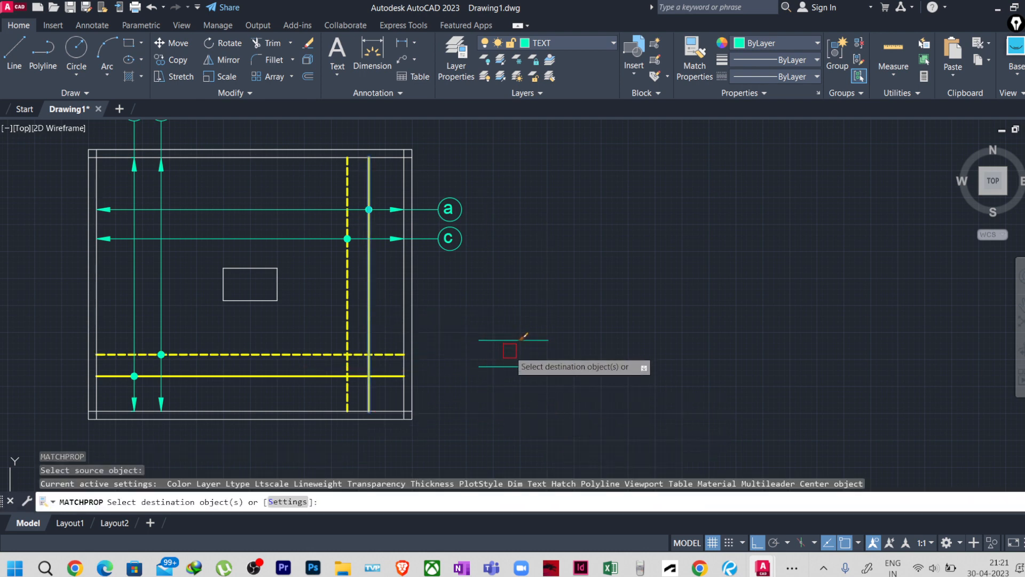
click(485, 363)
key(Return)
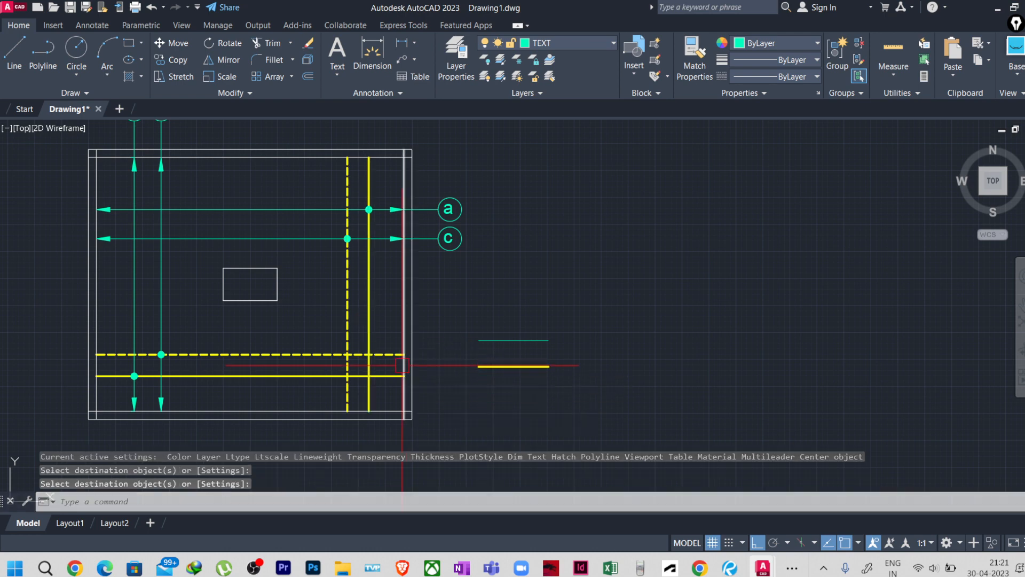
Step: Match the upper legend line's properties to the plan's dashed yellow vertical bar
key(Return)
click(348, 330)
click(550, 342)
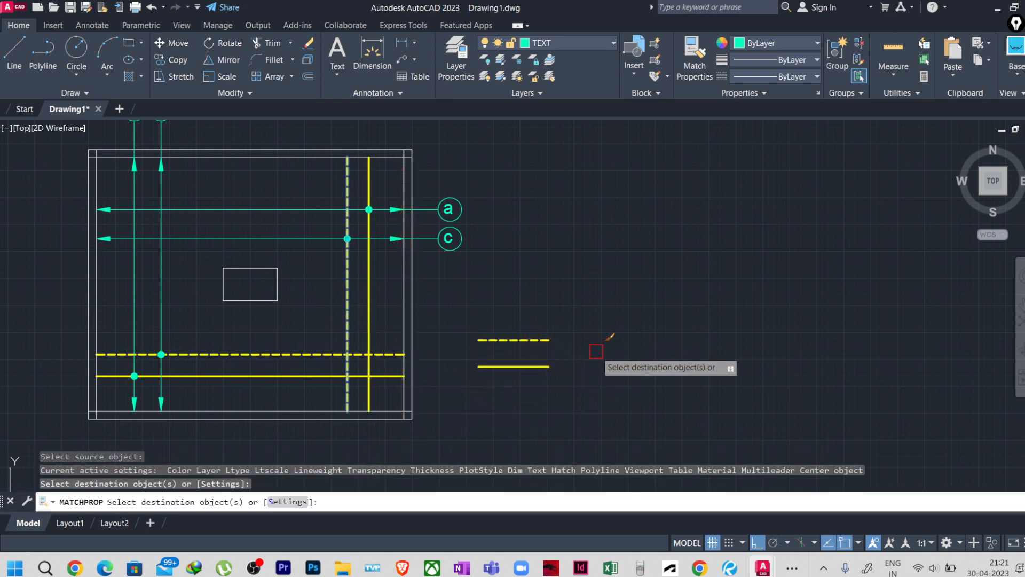
key(Escape)
key(Escape)
Step: Copy the letter from the circled "a" label to the right end of the dashed legend line, with Ortho off
scroll(480, 254, up, 4)
click(443, 270)
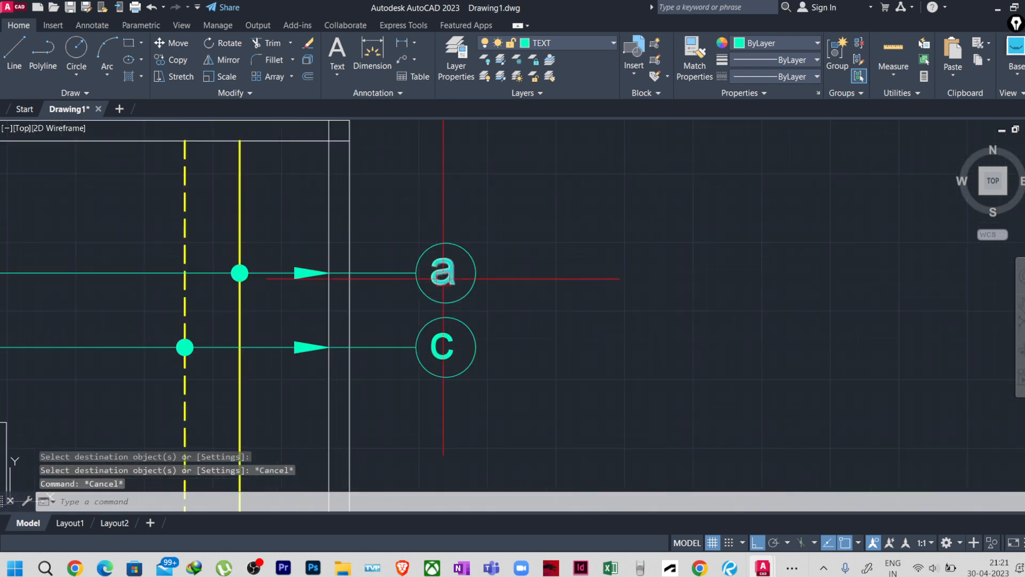
text(co)
key(Return)
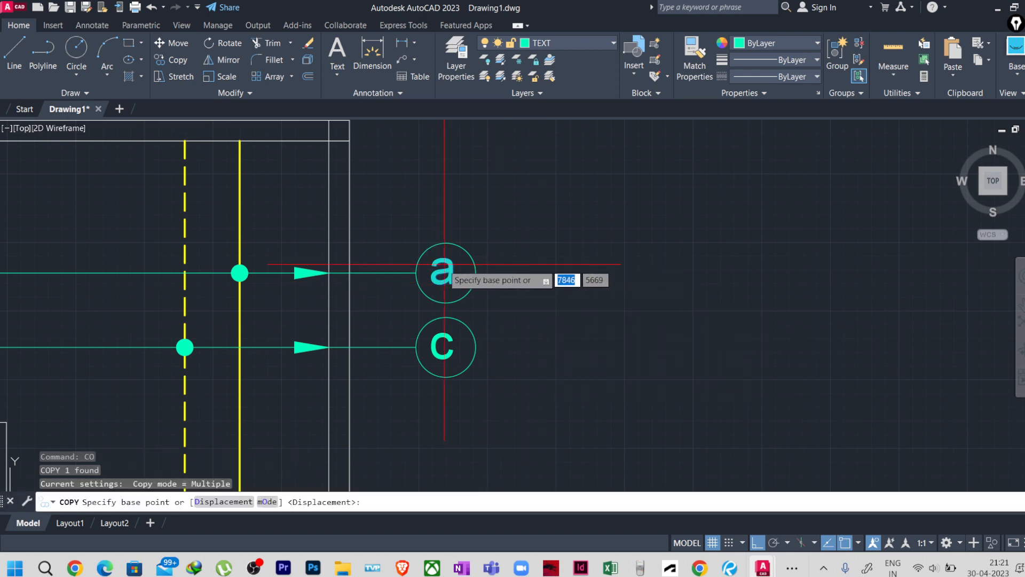
click(443, 272)
scroll(549, 321, down, 6)
middle_drag(594, 329, 559, 278)
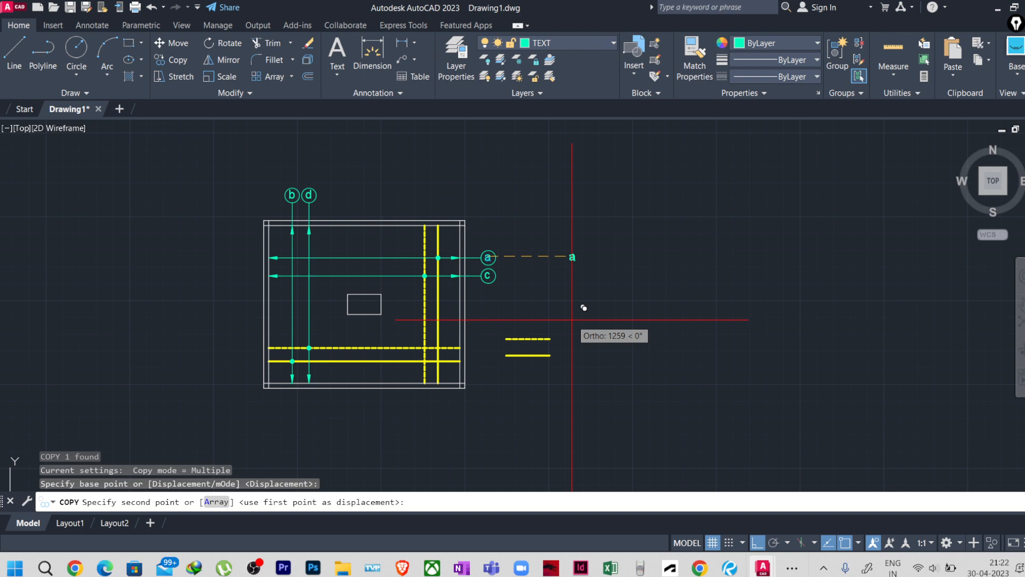
key(F9)
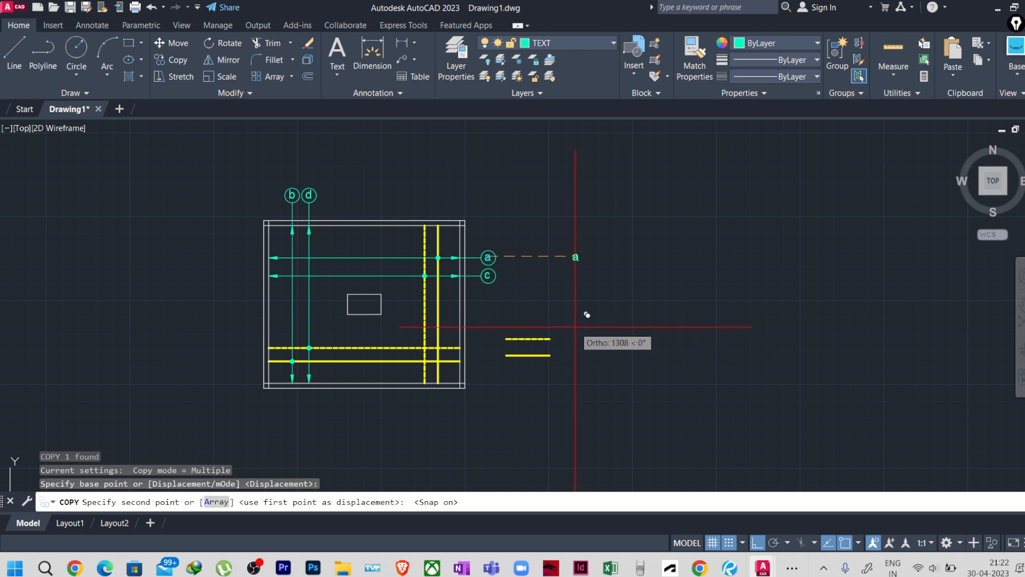
key(F8)
scroll(566, 341, up, 8)
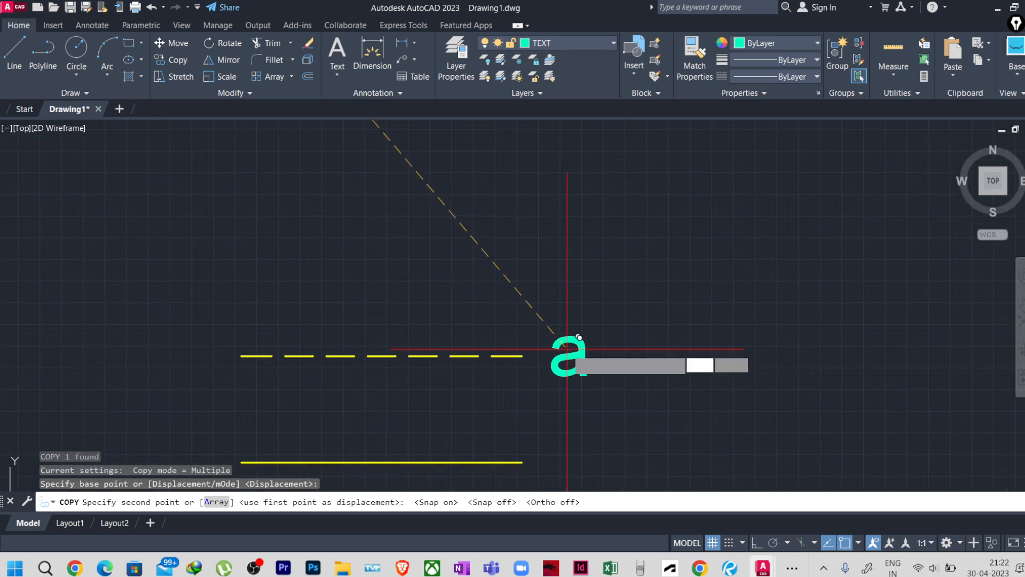
click(567, 347)
key(Escape)
Step: Change the copied letter to "TOP BAR" and widen its text box so it fits on one line
double_click(574, 355)
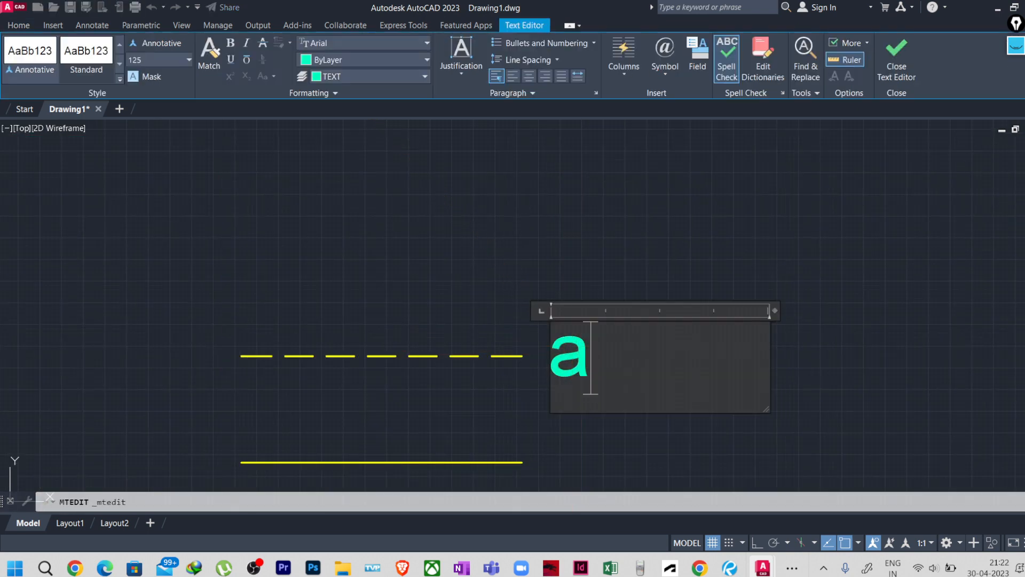
text(TOP)
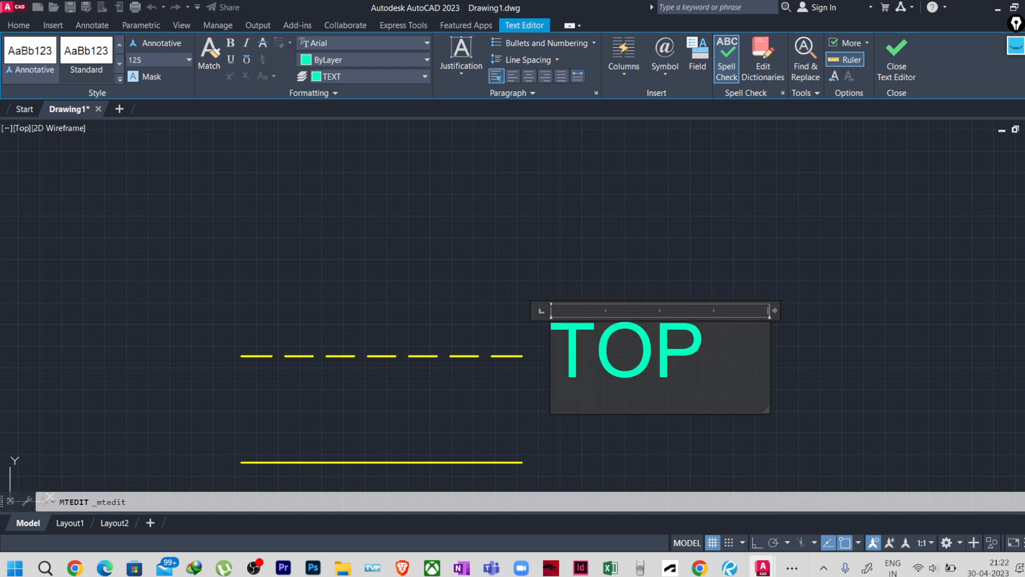
key(Return)
text(BAR)
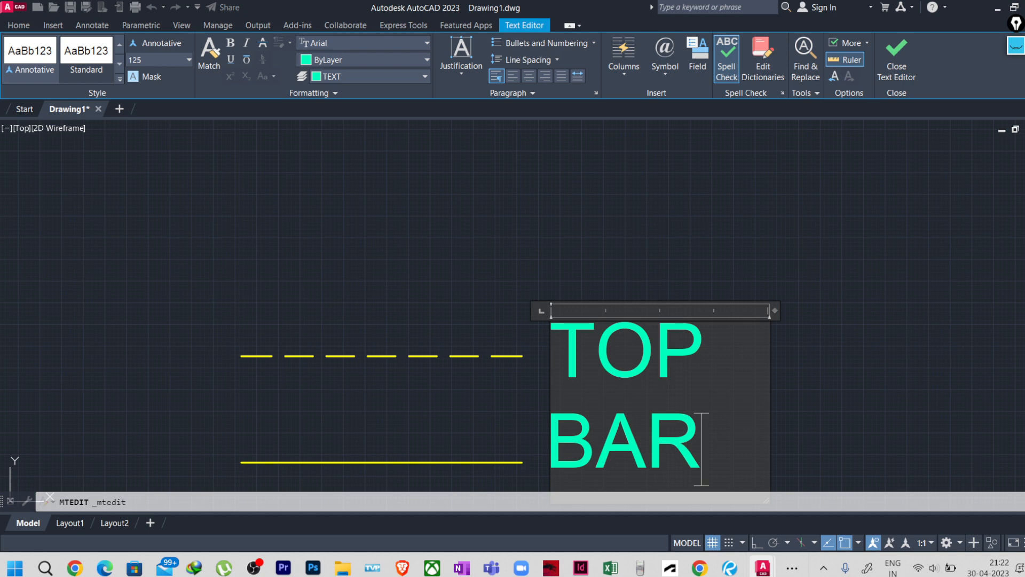
drag(775, 310, 901, 310)
click(907, 267)
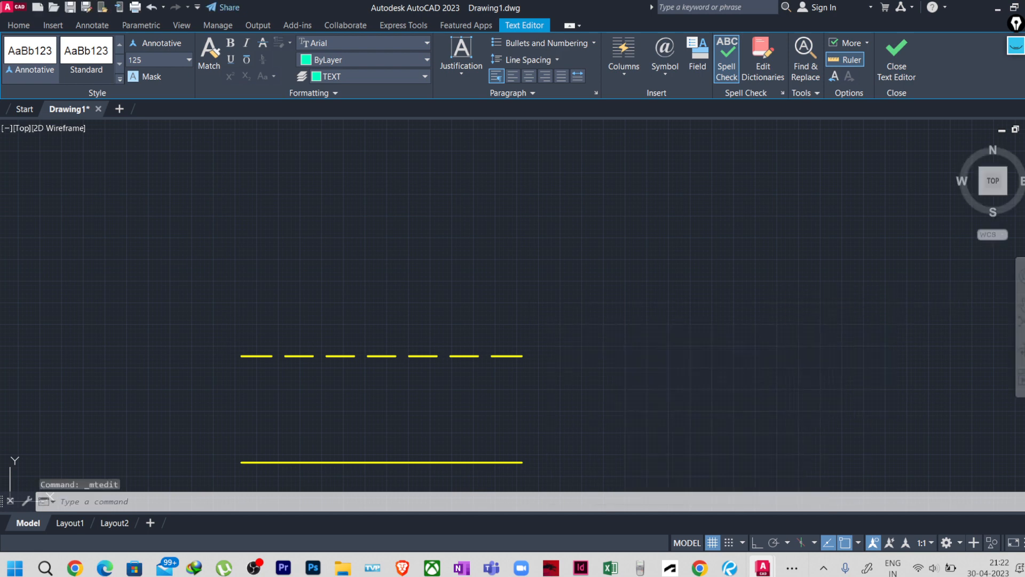
Step: Copy the "TOP BAR" text from the dashed legend line's right endpoint to the solid line's right endpoint
click(767, 293)
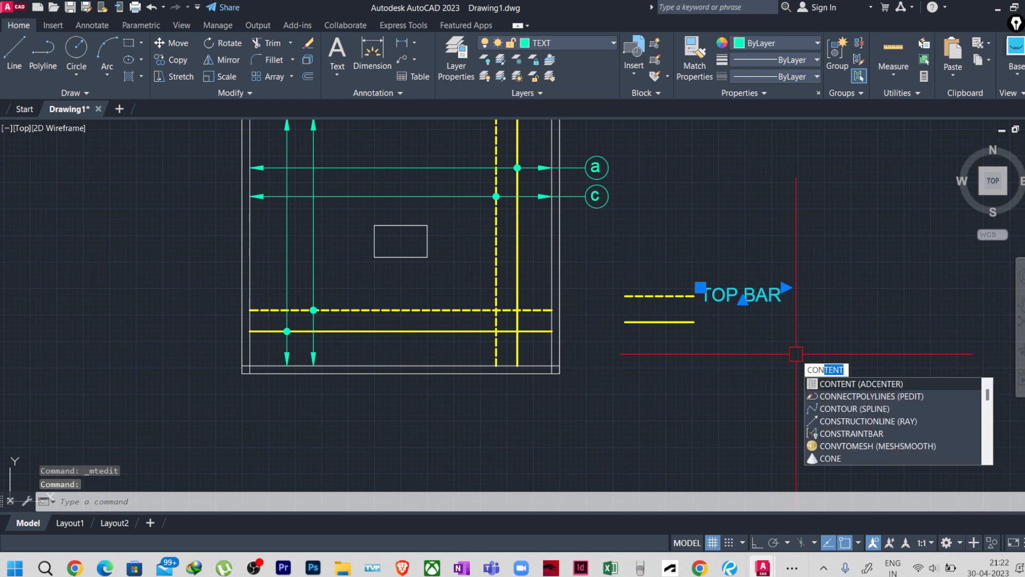
key(BackSpace)
key(BackSpace)
key(Return)
scroll(675, 321, up, 3)
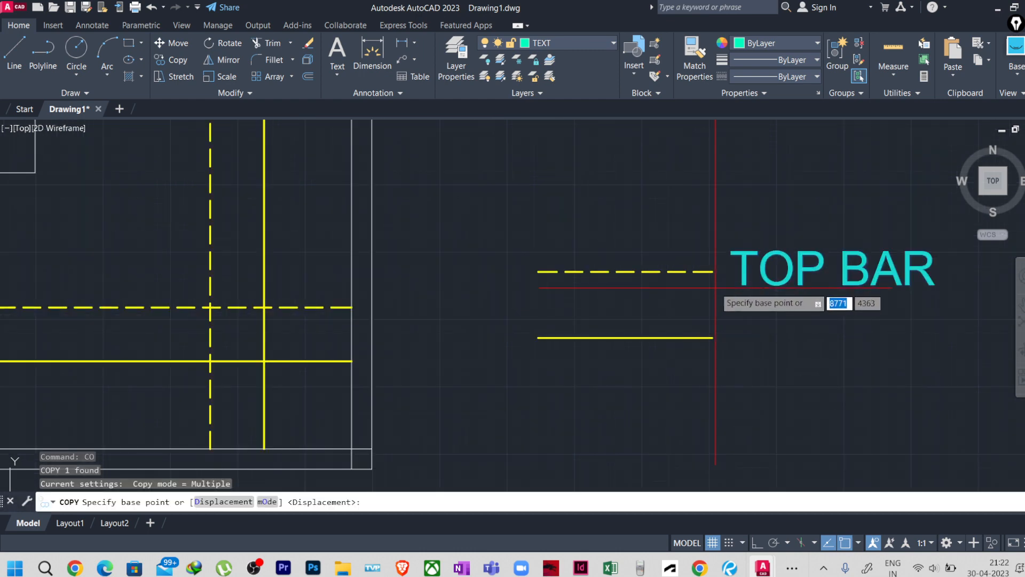
click(714, 272)
click(713, 337)
key(Escape)
key(Escape)
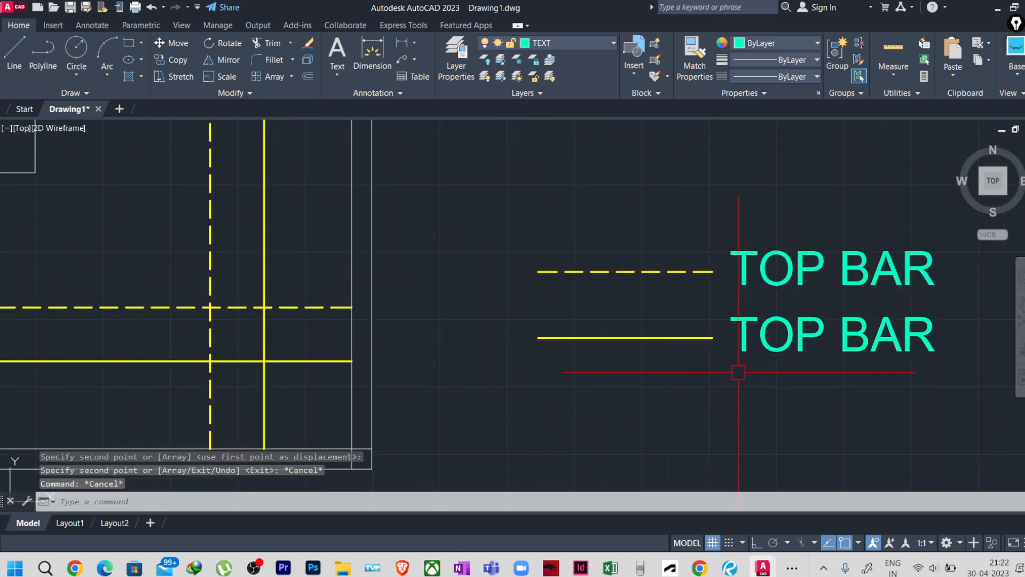
Step: Change the copied text beside the solid legend line to "BOTTOM BAR" and widen its text box to fit one line
double_click(758, 336)
double_click(758, 341)
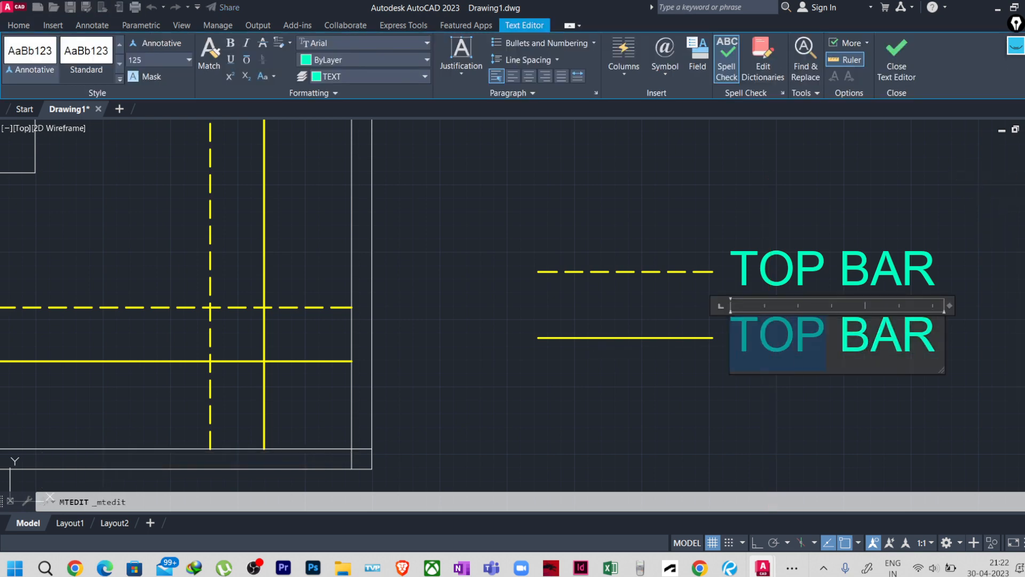
text(BOTT)
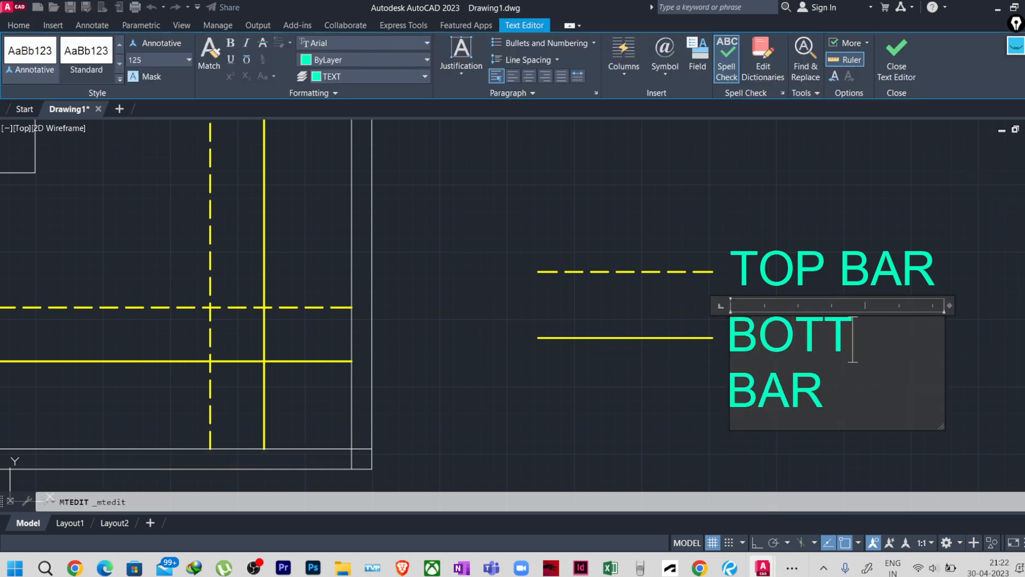
text(OM)
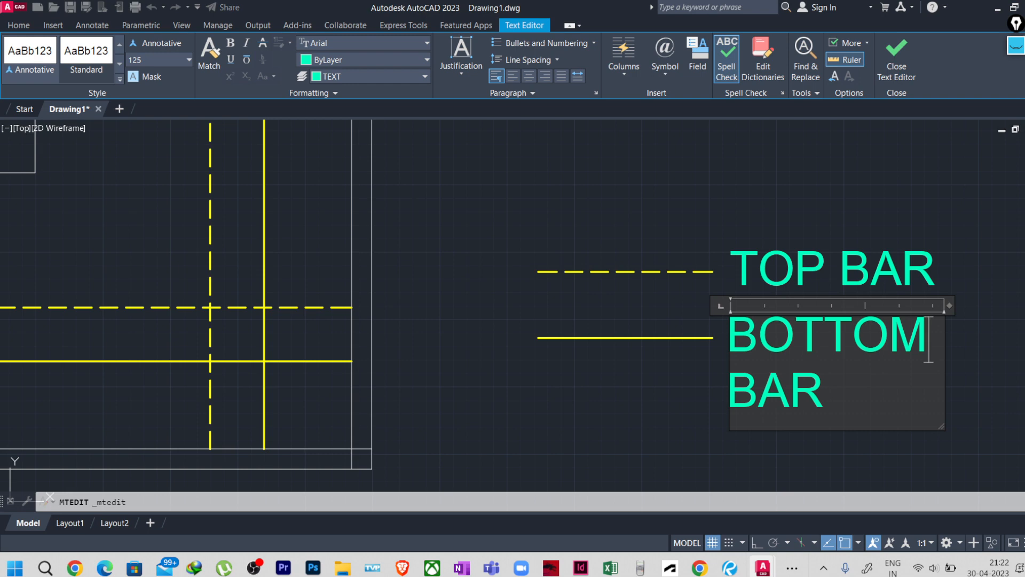
click(676, 405)
double_click(915, 334)
drag(949, 306, 1022, 305)
middle_drag(929, 339, 688, 326)
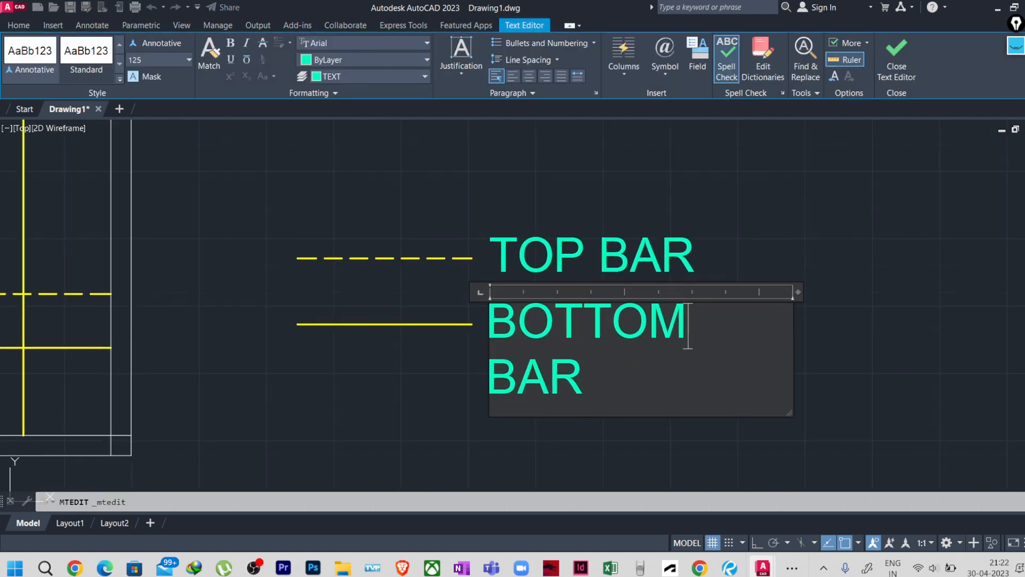
drag(798, 291, 867, 291)
click(720, 388)
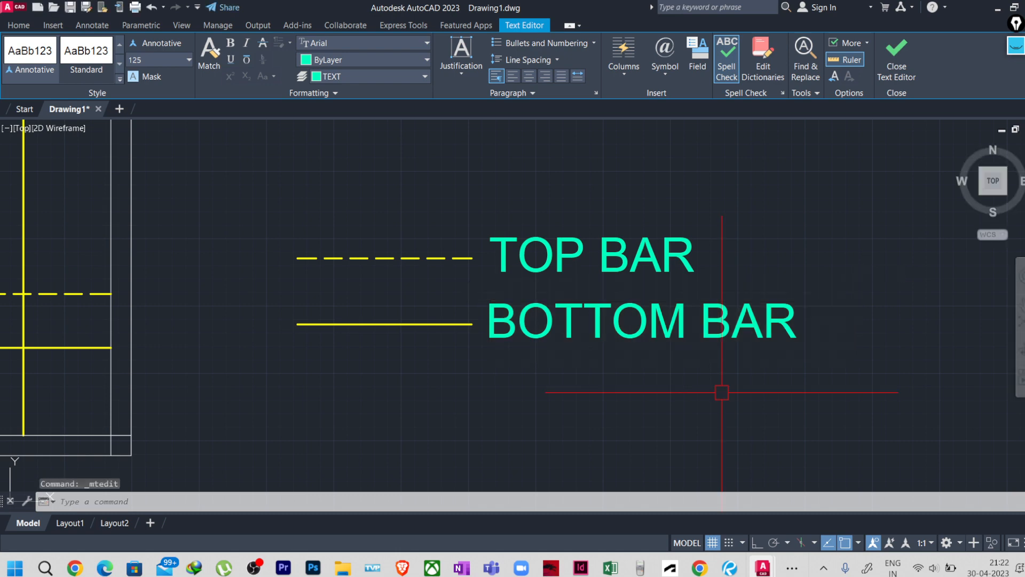
scroll(712, 384, down, 5)
scroll(672, 374, up, 4)
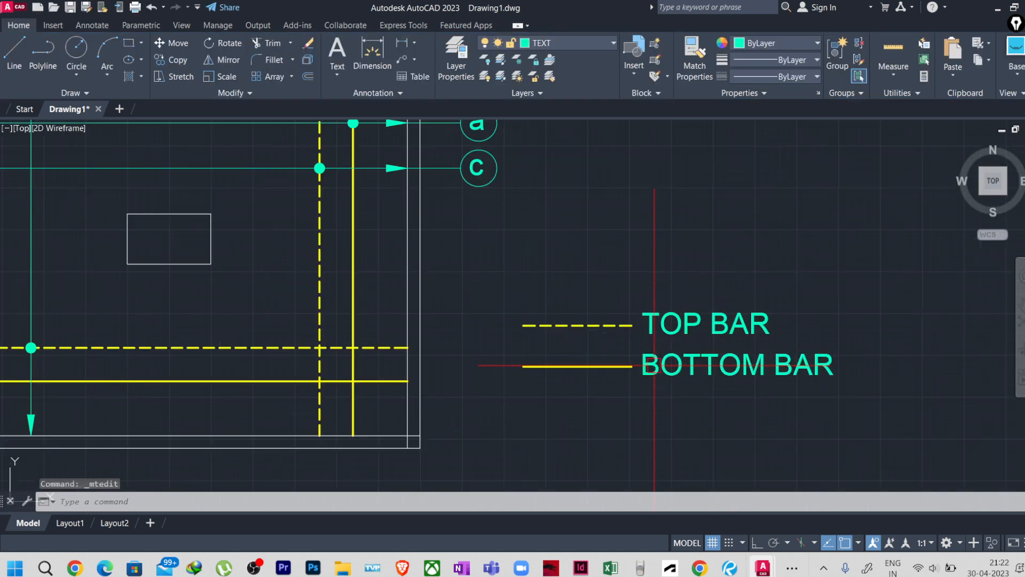
click(680, 323)
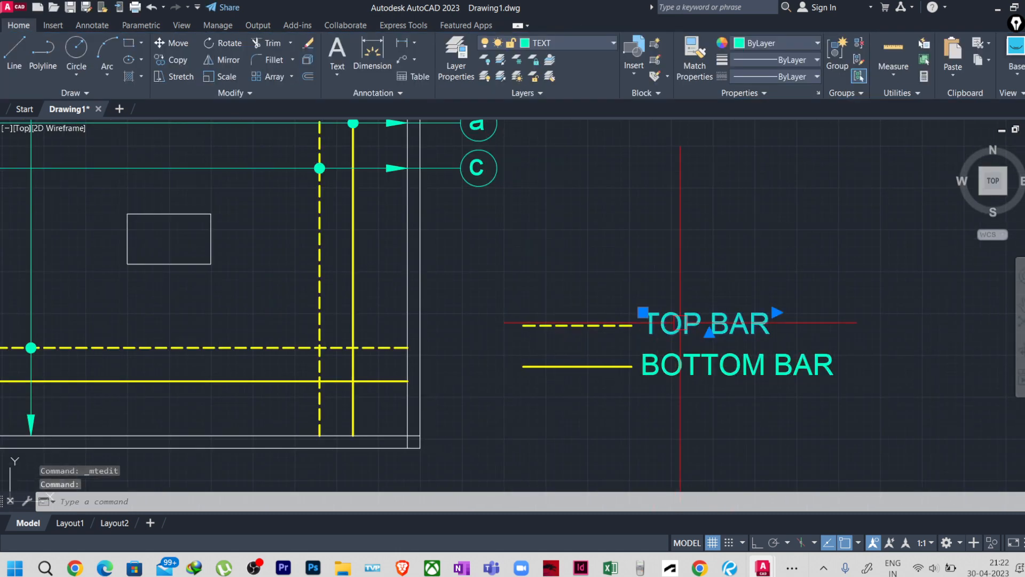
text(CO)
key(Return)
click(742, 286)
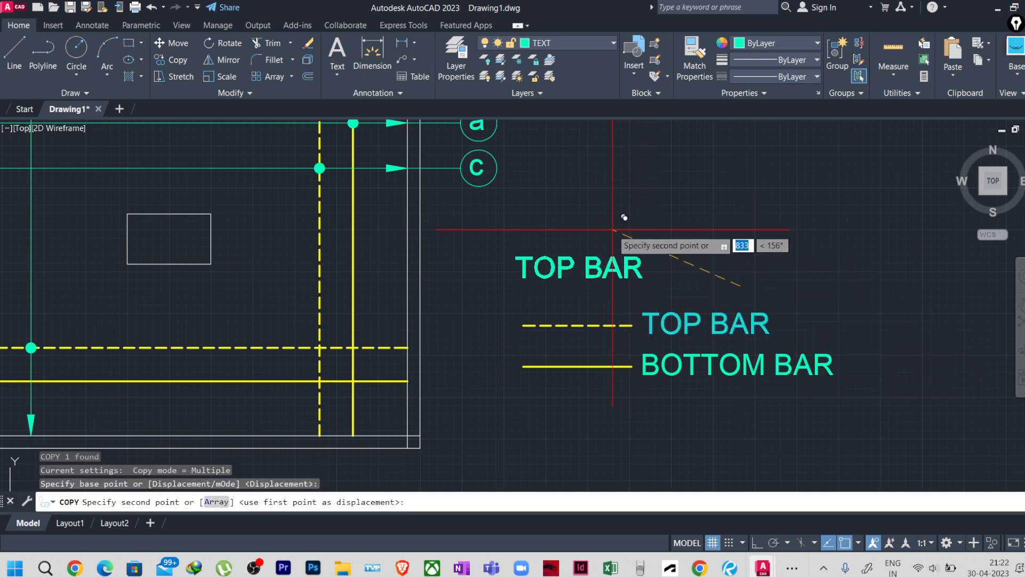
key(Escape)
key(Escape)
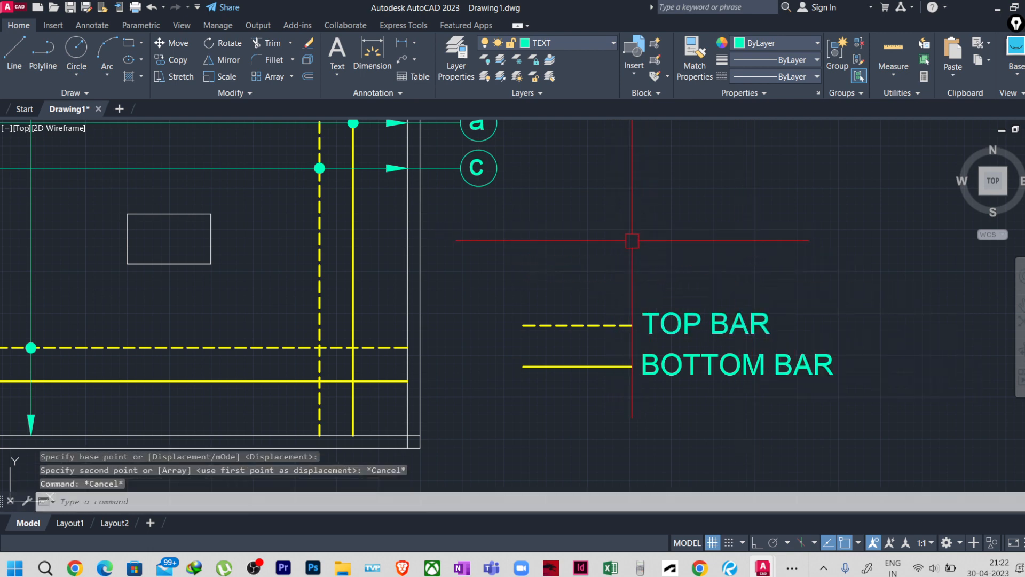
Step: Draw a rectangle around the two legend lines and their texts, with extra space above the "TOP BAR" row
click(128, 42)
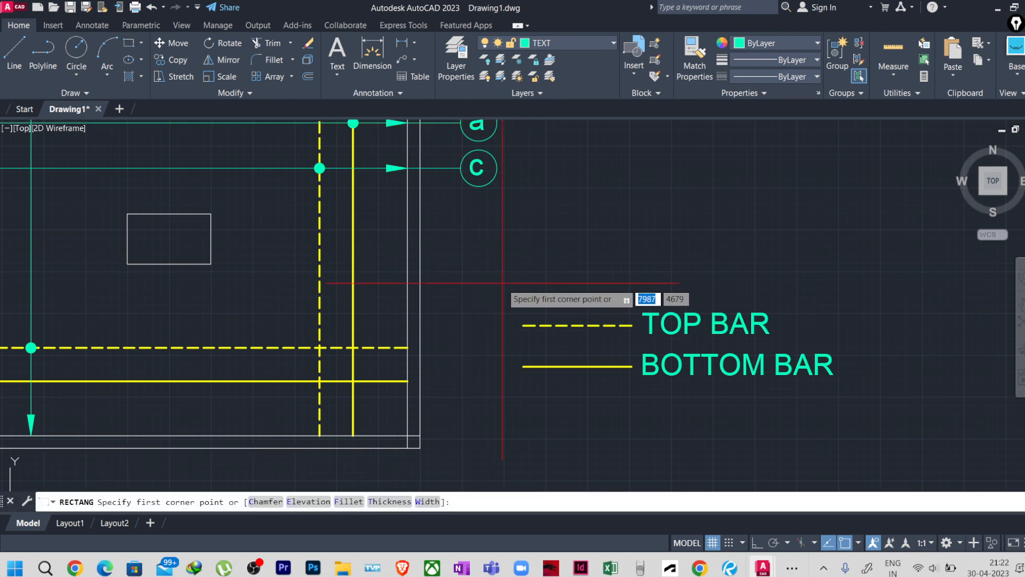
click(504, 260)
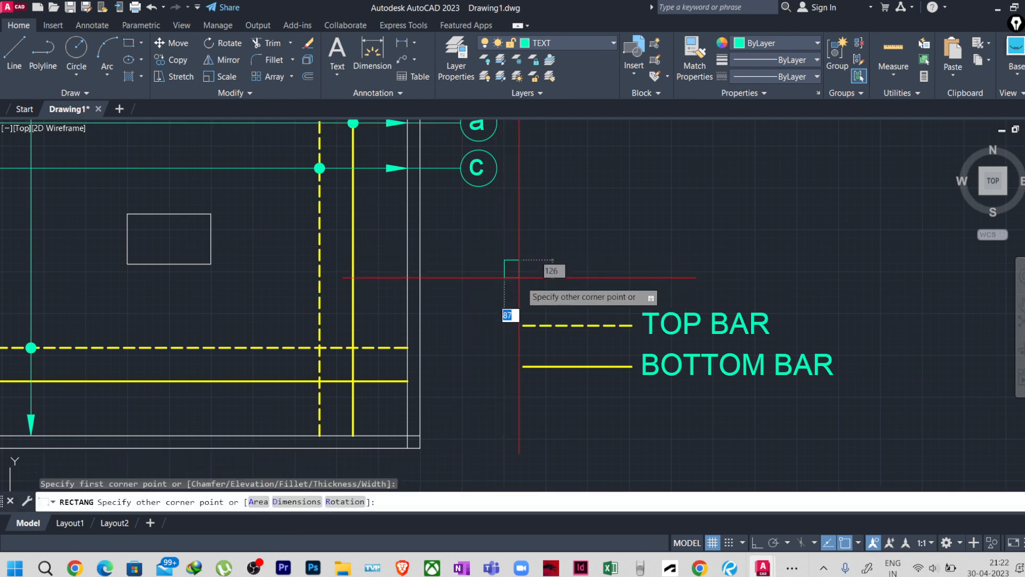
click(850, 396)
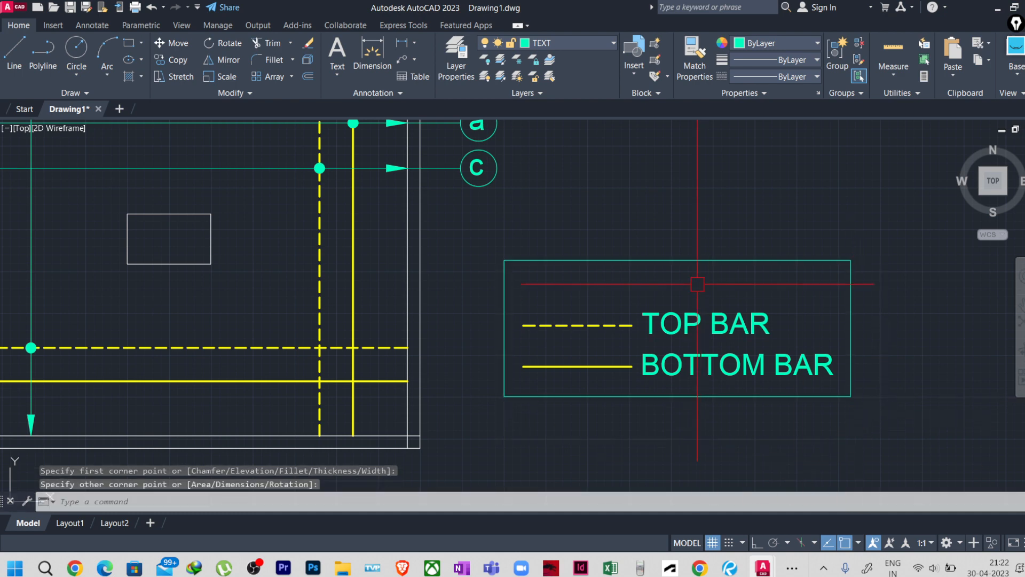
click(694, 260)
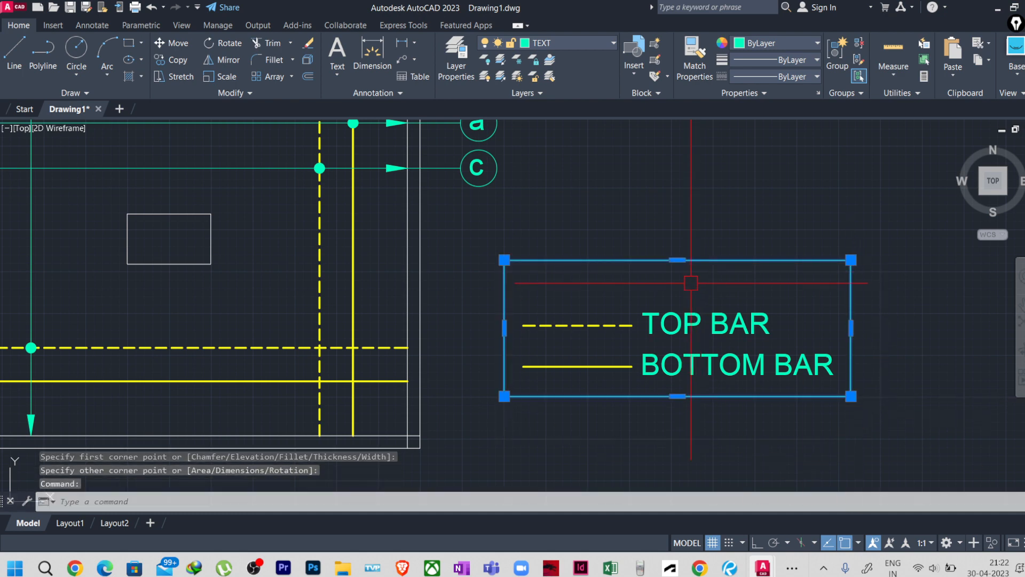
key(Escape)
key(Escape)
Step: Draw a horizontal line across the legend box above the "TOP BAR" row to separate off a heading strip
text(l)
key(Return)
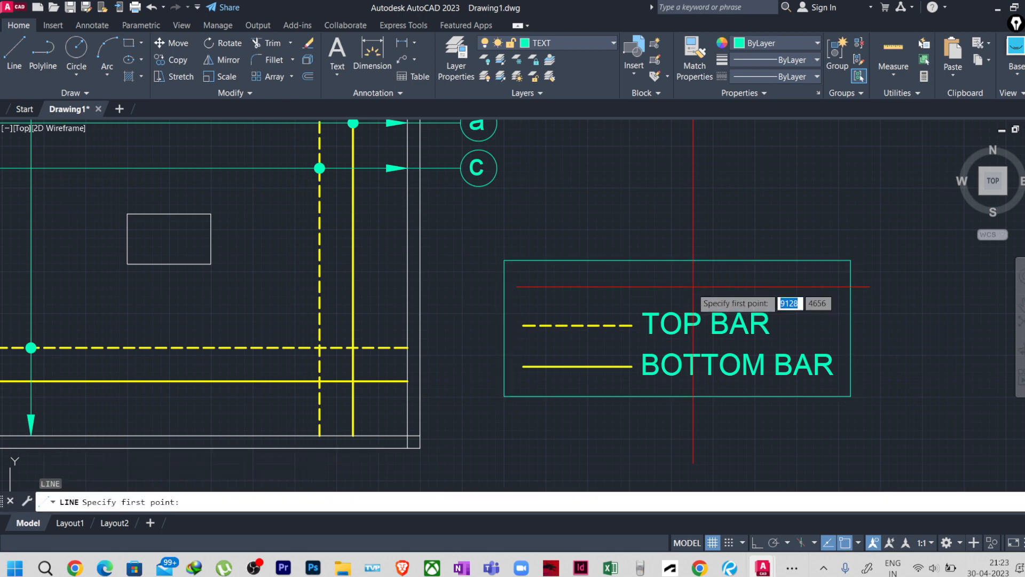
click(504, 302)
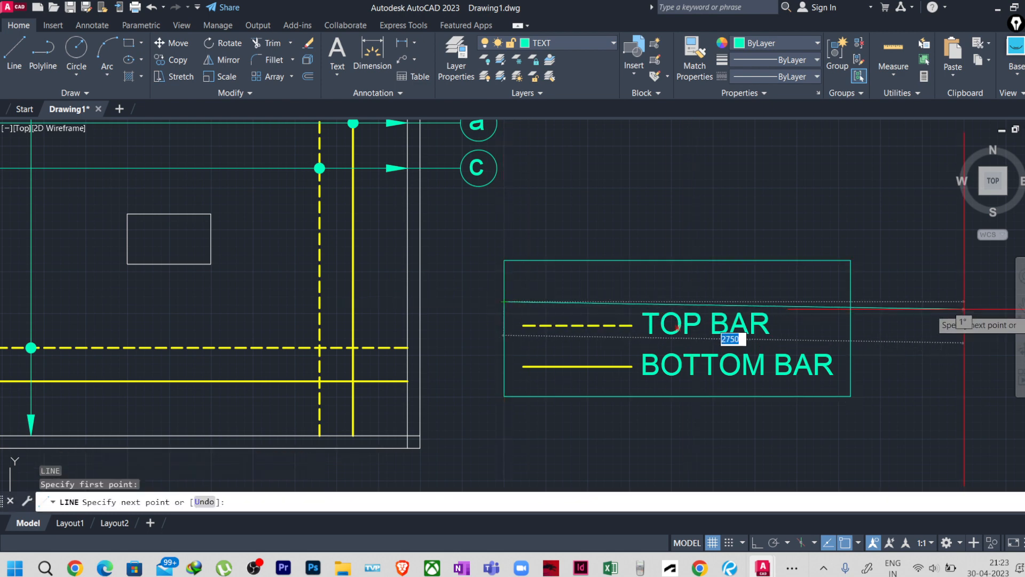
click(850, 302)
key(Return)
Step: Copy the "TOP BAR" text into the heading strip of the legend box, near its left edge
click(764, 336)
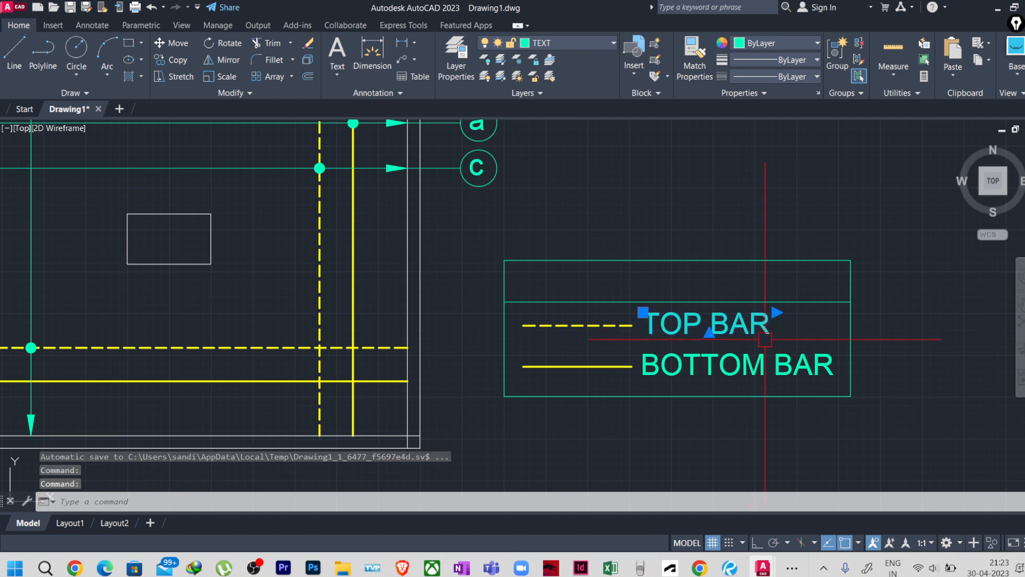
text(co)
key(Return)
click(765, 337)
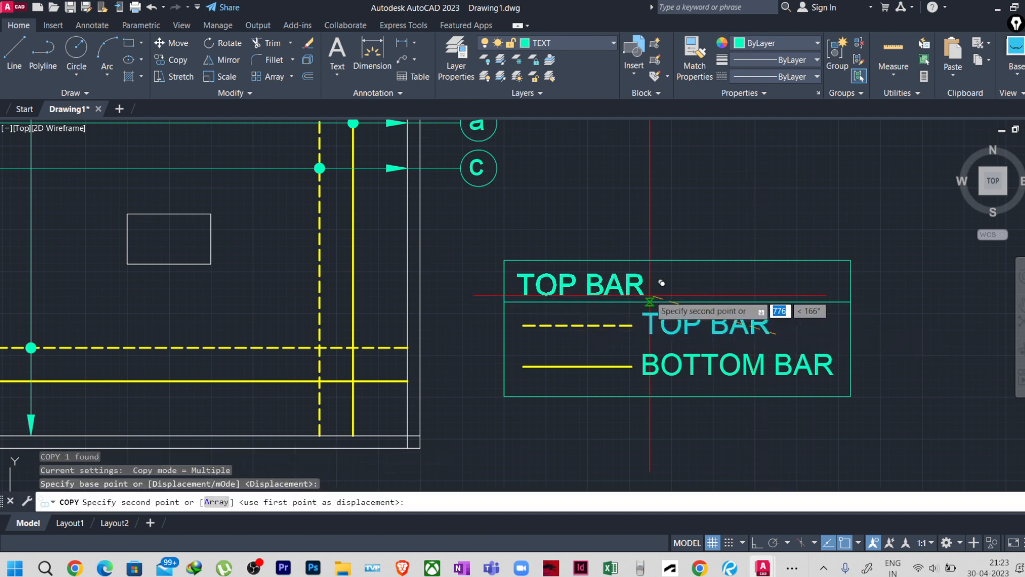
click(660, 288)
key(Escape)
Step: Change the copied text in the heading strip to "LEGENDS"
double_click(616, 288)
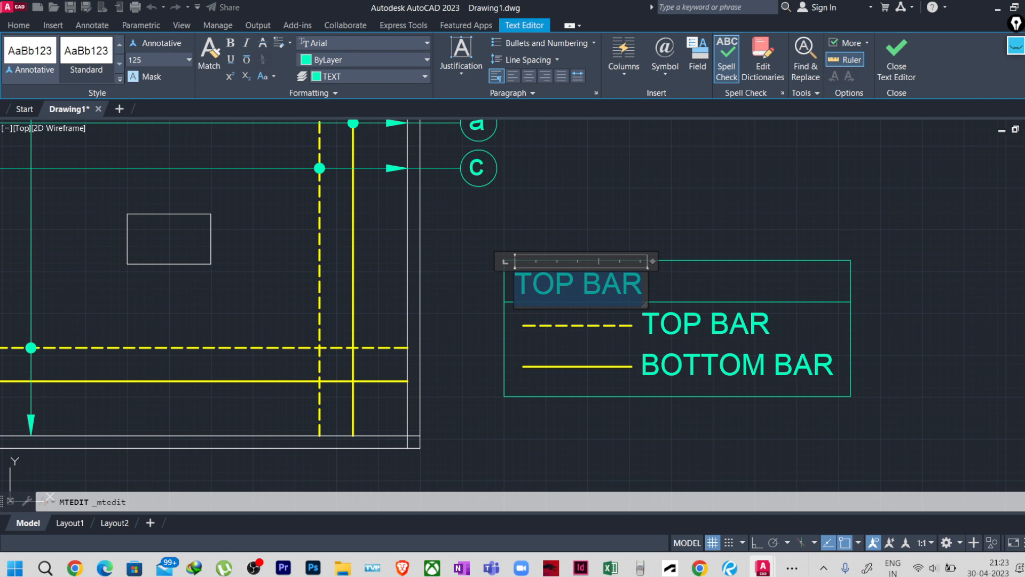
text(LEGENDS)
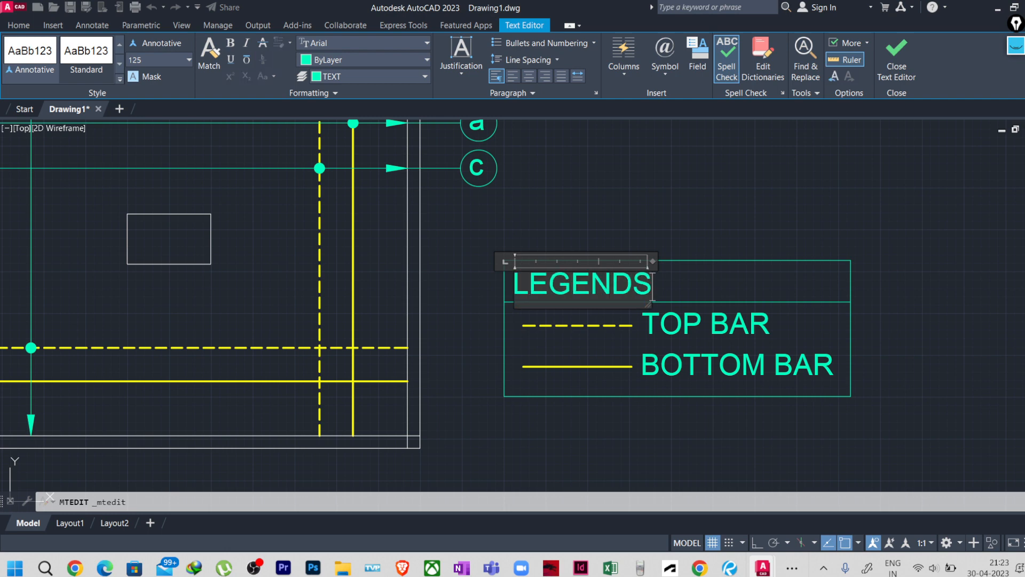
click(636, 218)
Step: Examine the slab reinforcement plan, its circled labels "a" to "d", the bar markers and the legend box
scroll(694, 225, down, 5)
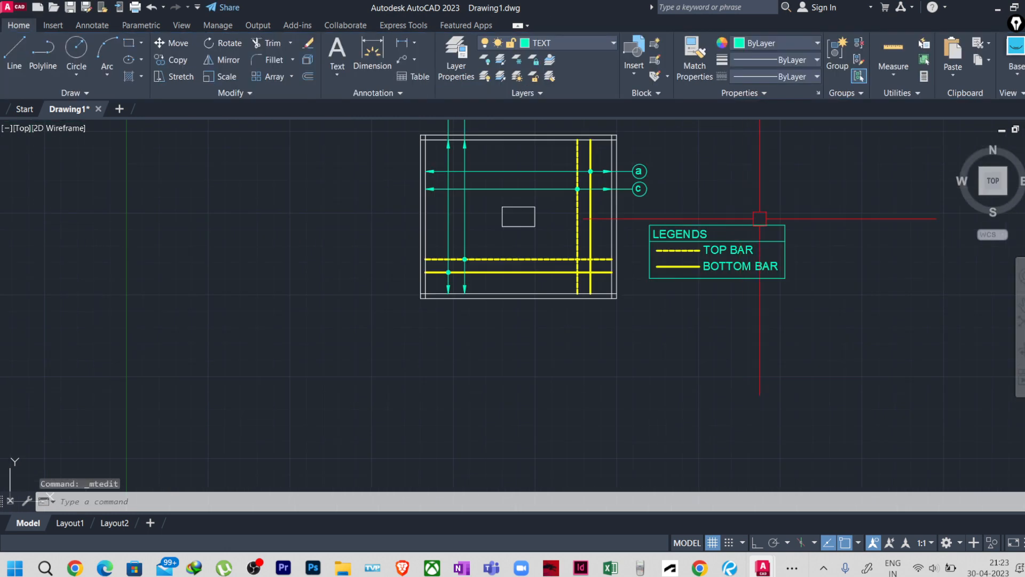
scroll(629, 279, up, 3)
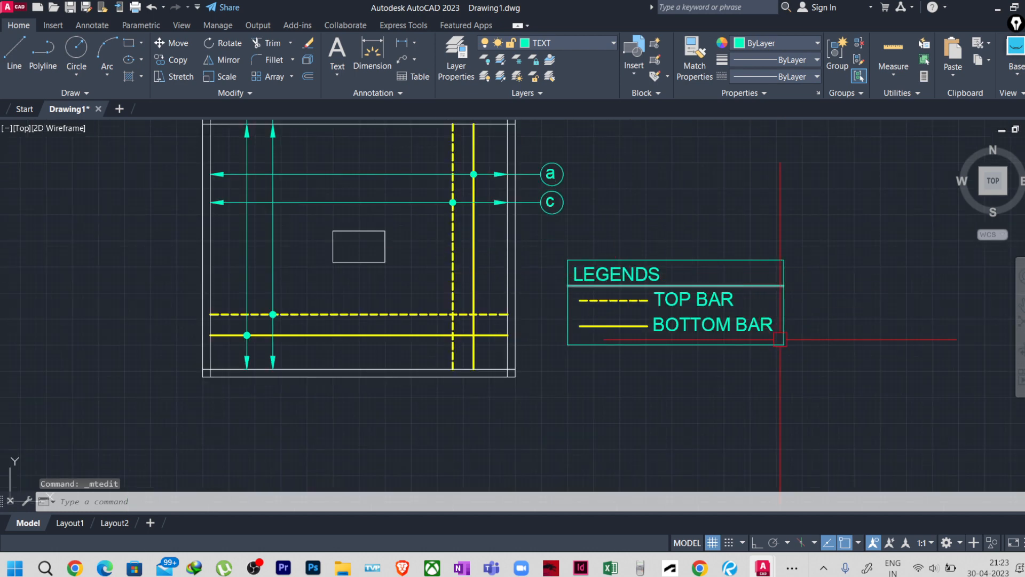
middle_drag(743, 367, 716, 373)
scroll(709, 386, down, 2)
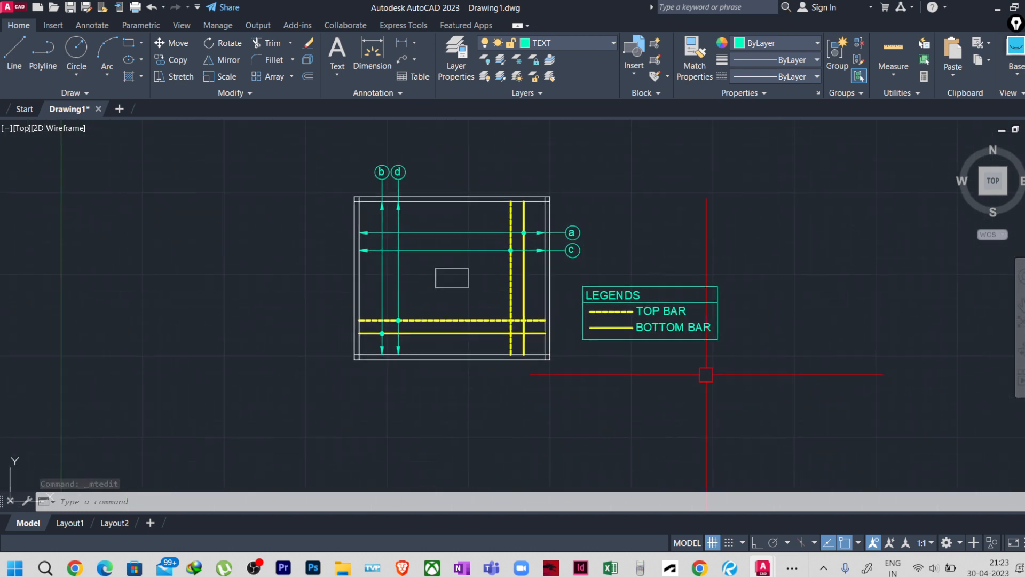
scroll(708, 395, down, 2)
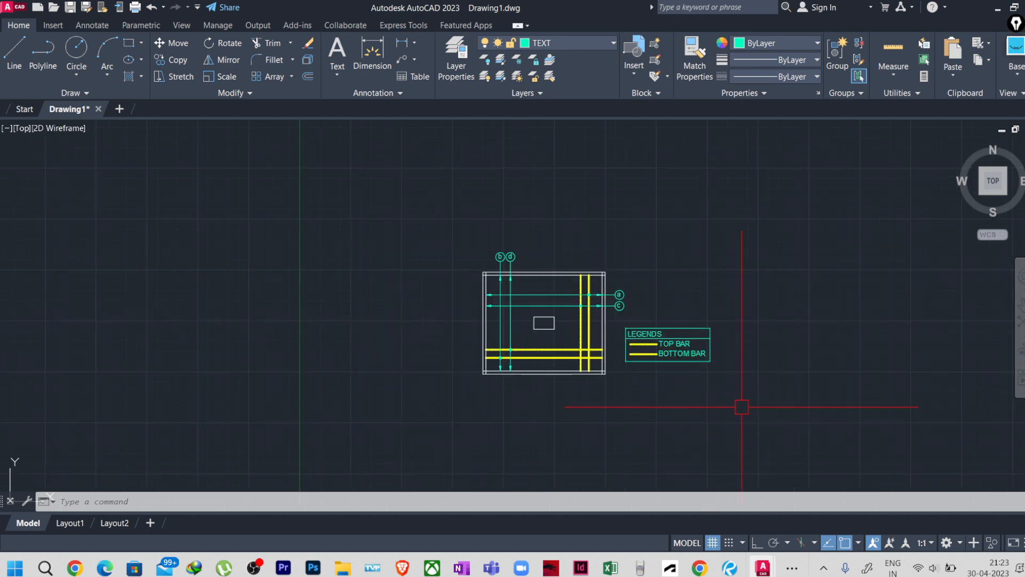
scroll(632, 349, up, 2)
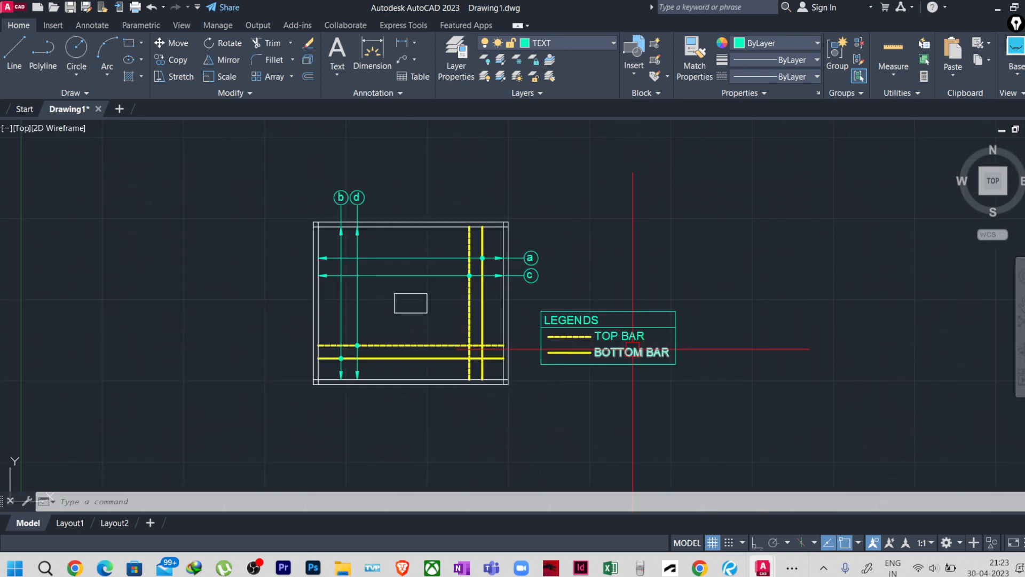
scroll(584, 332, up, 2)
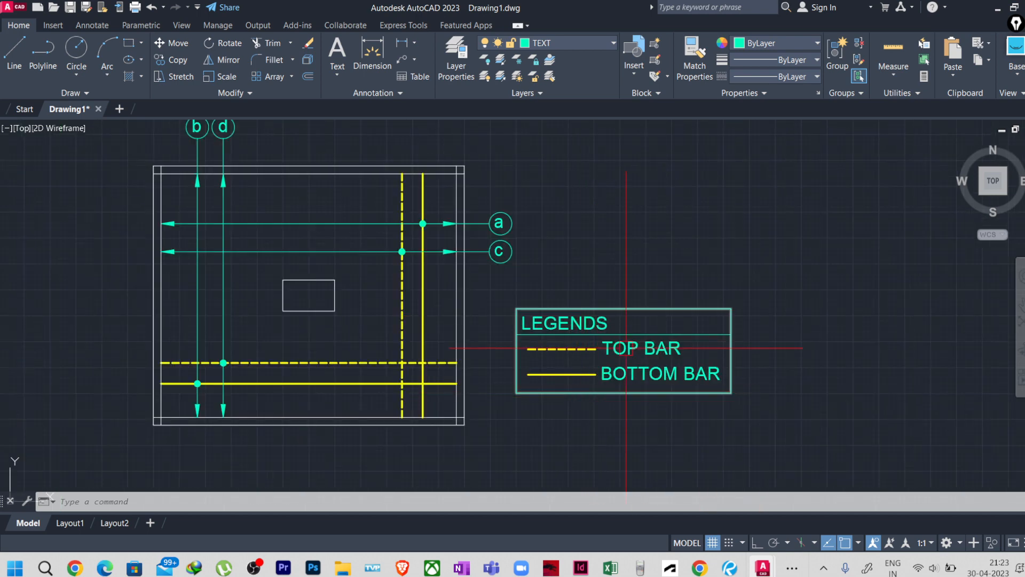
scroll(626, 348, down, 2)
middle_drag(599, 407, 613, 374)
scroll(516, 304, up, 2)
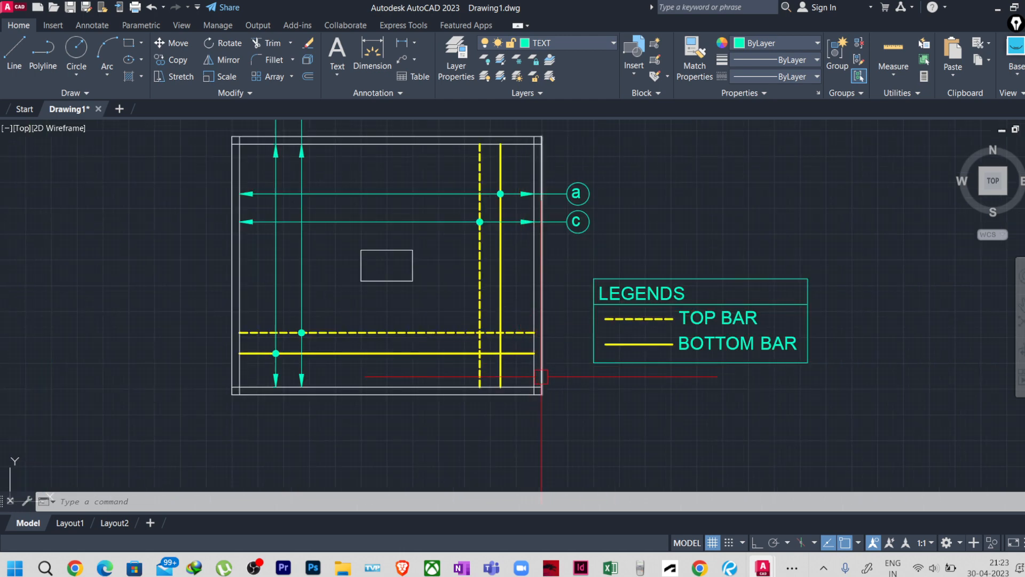
scroll(542, 376, down, 2)
scroll(569, 404, up, 4)
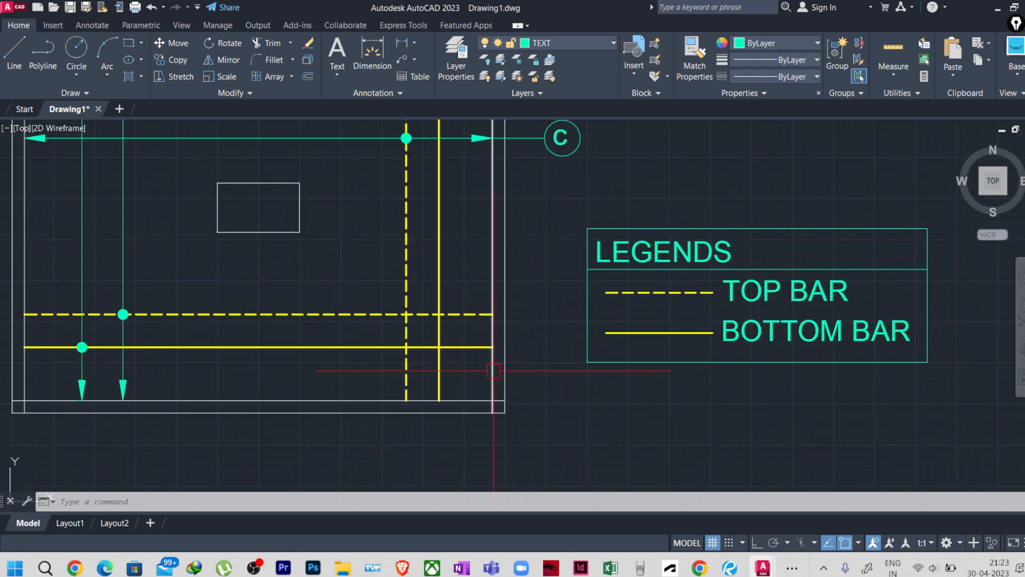
scroll(493, 370, down, 2)
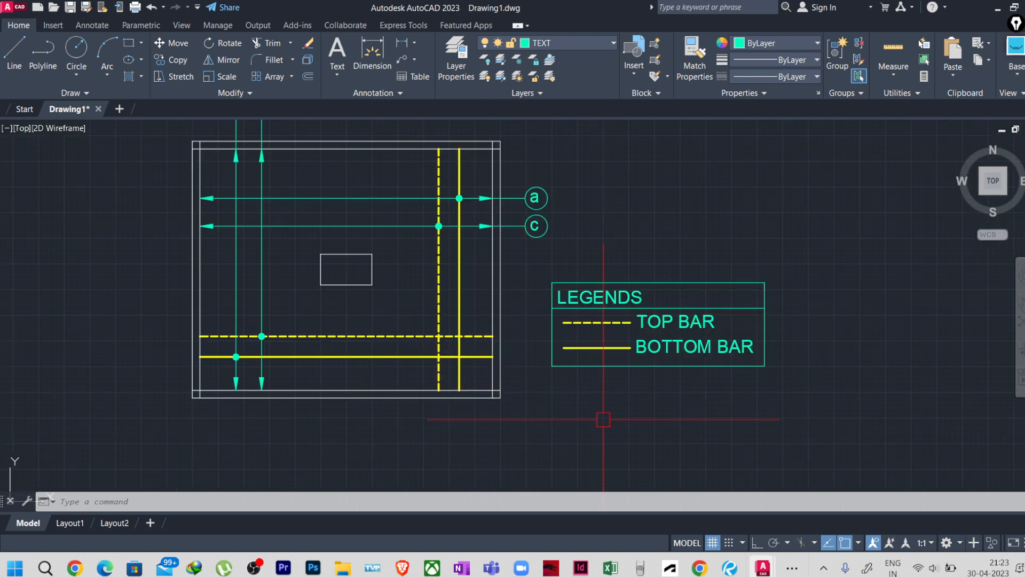
scroll(512, 406, down, 2)
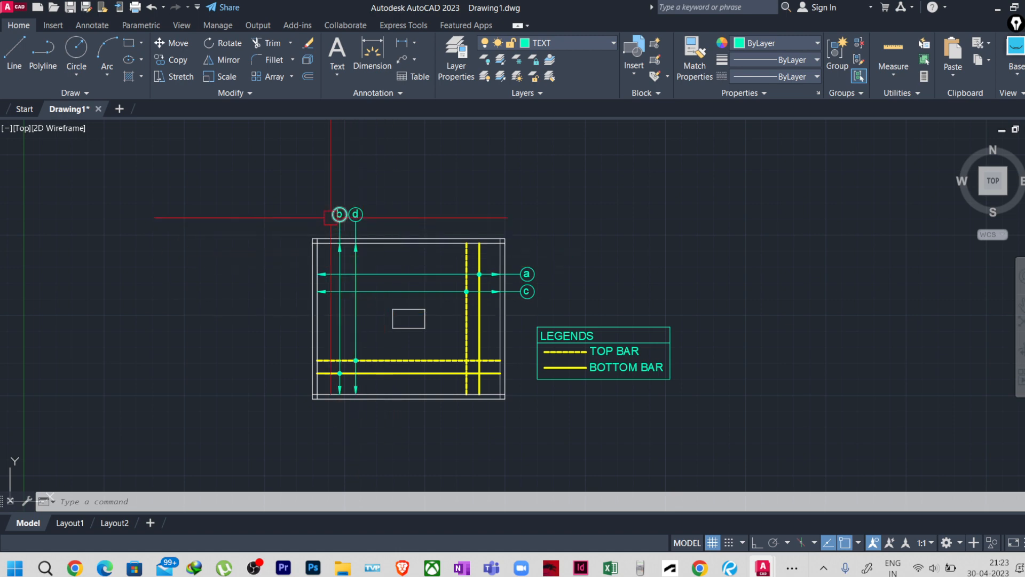
scroll(339, 216, up, 2)
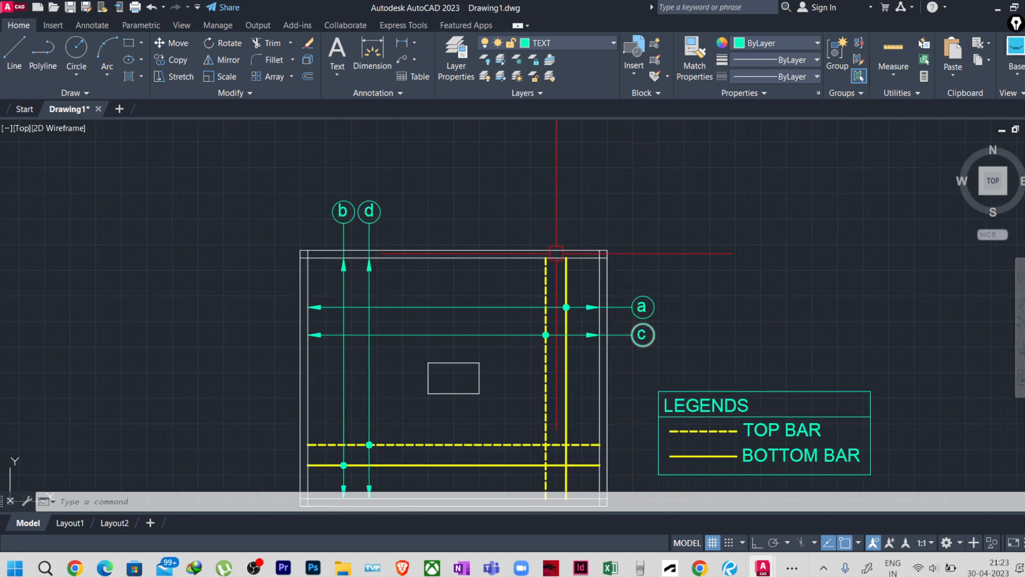
scroll(557, 253, down, 2)
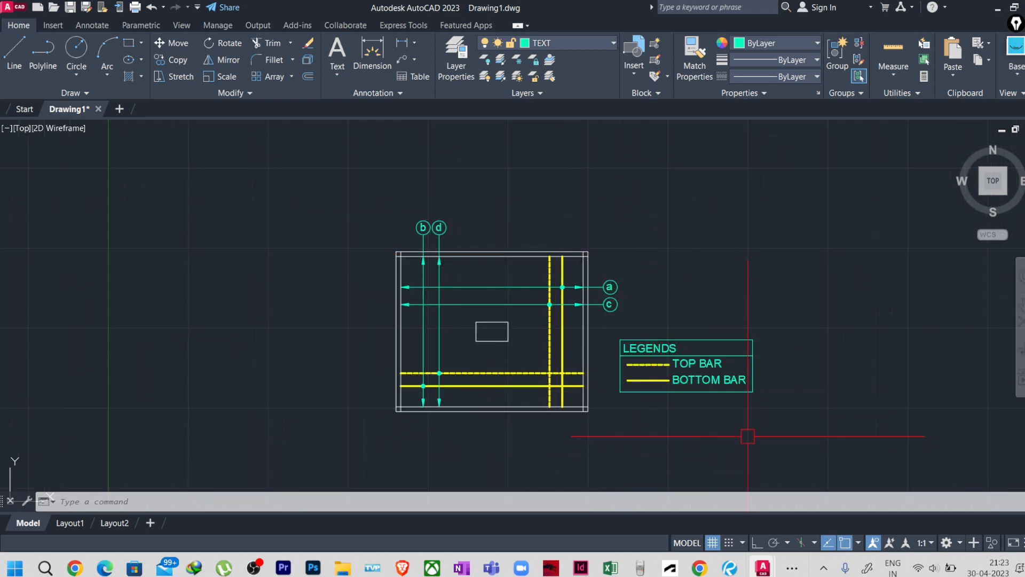
middle_drag(718, 436, 663, 424)
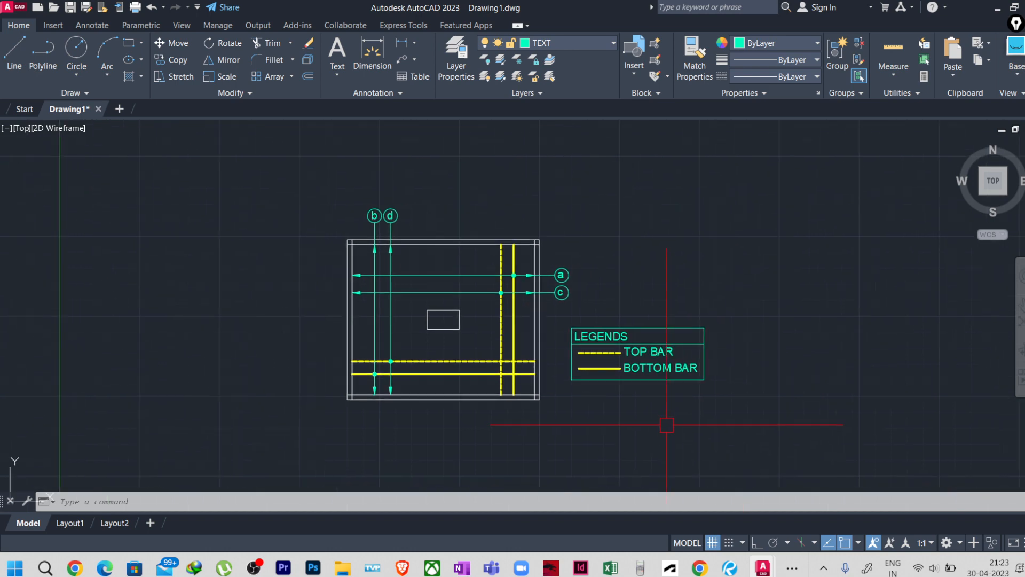
scroll(573, 280, up, 4)
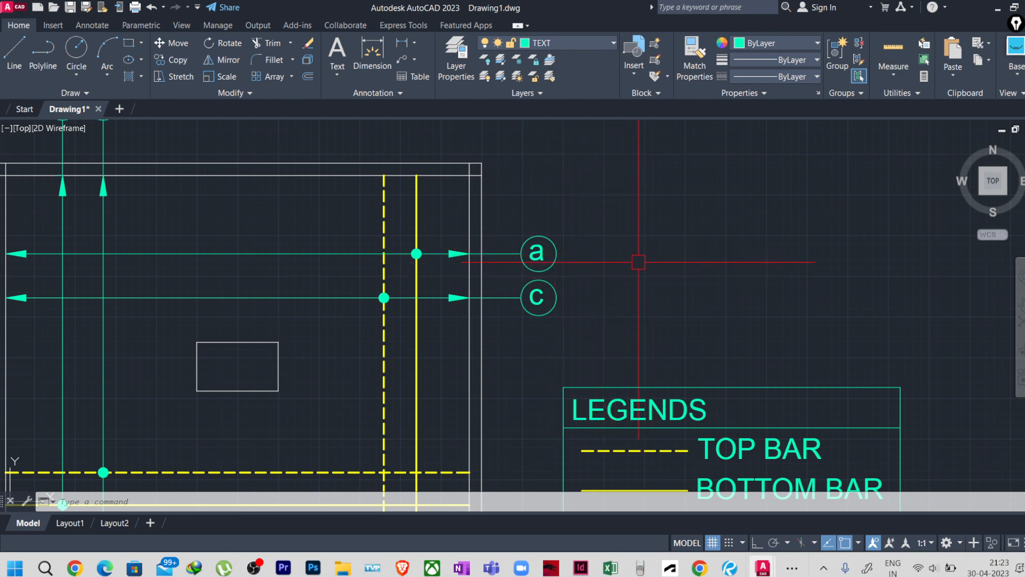
scroll(635, 266, down, 3)
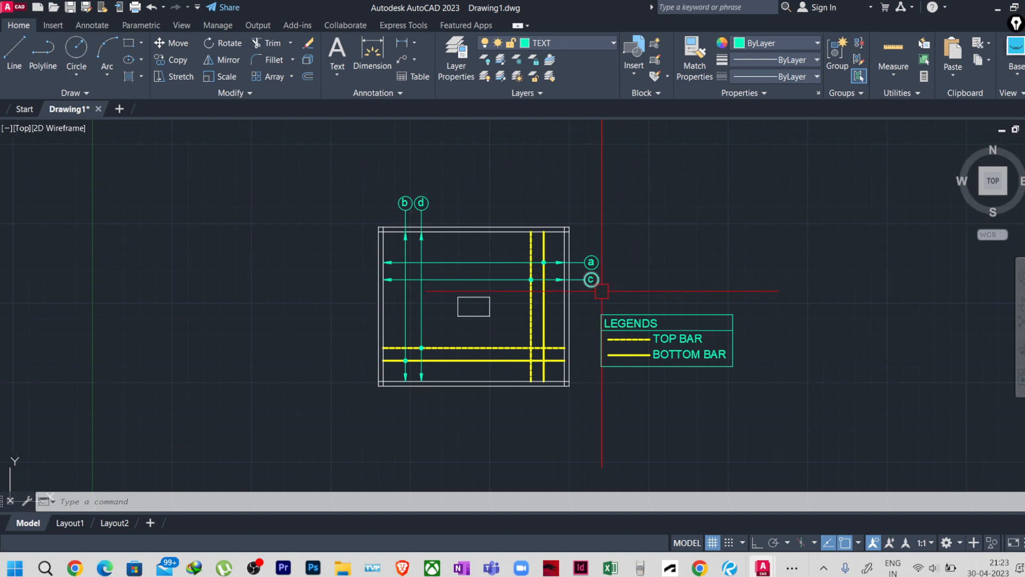
middle_drag(621, 320, 569, 321)
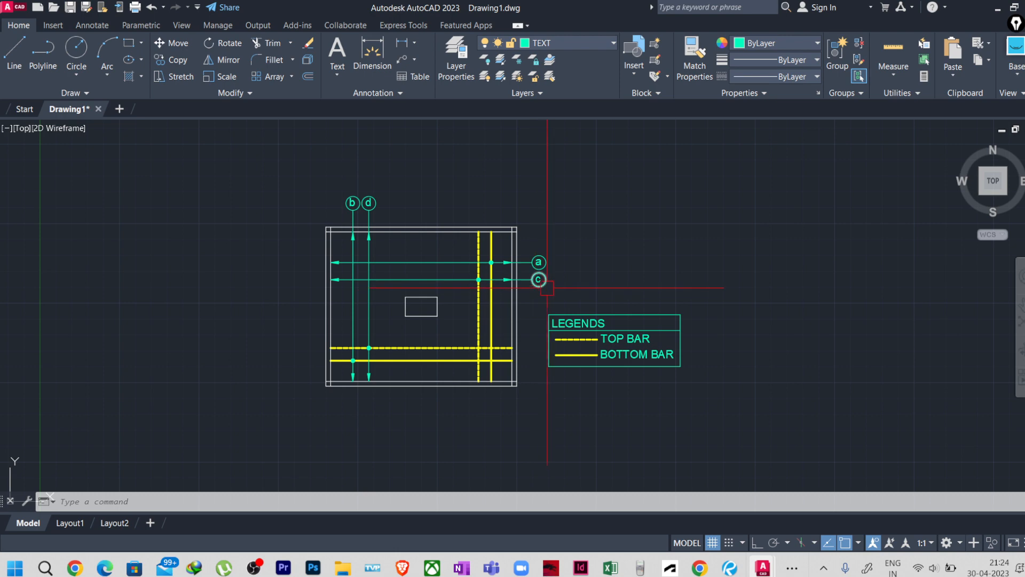
scroll(549, 283, up, 2)
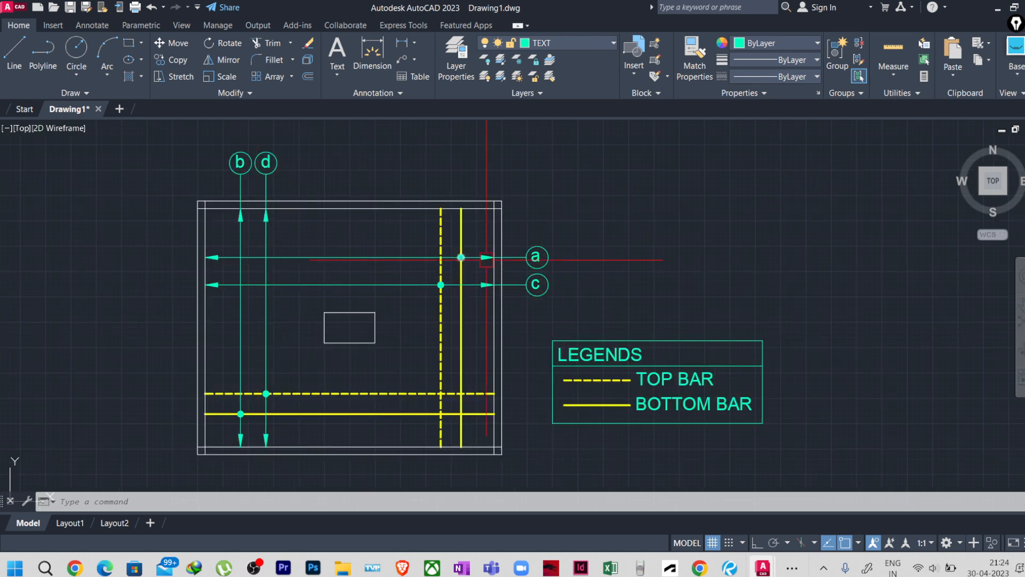
scroll(486, 260, down, 3)
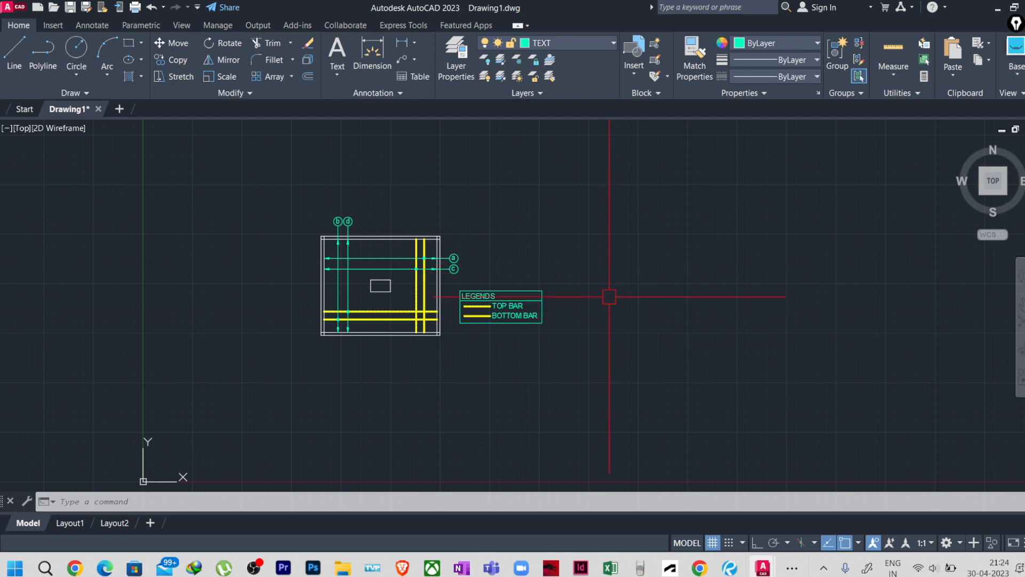
scroll(453, 270, up, 3)
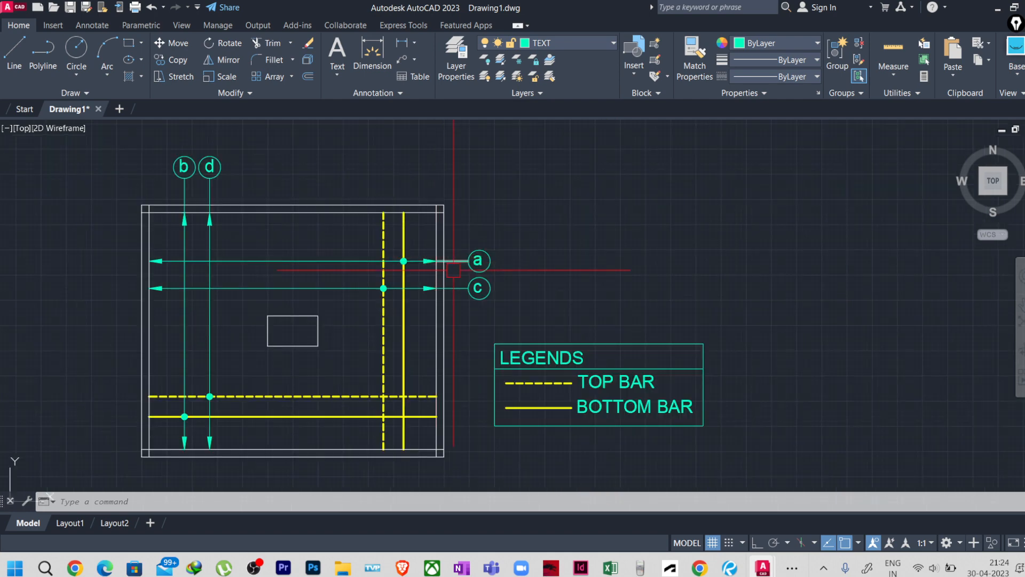
middle_drag(453, 270, 513, 268)
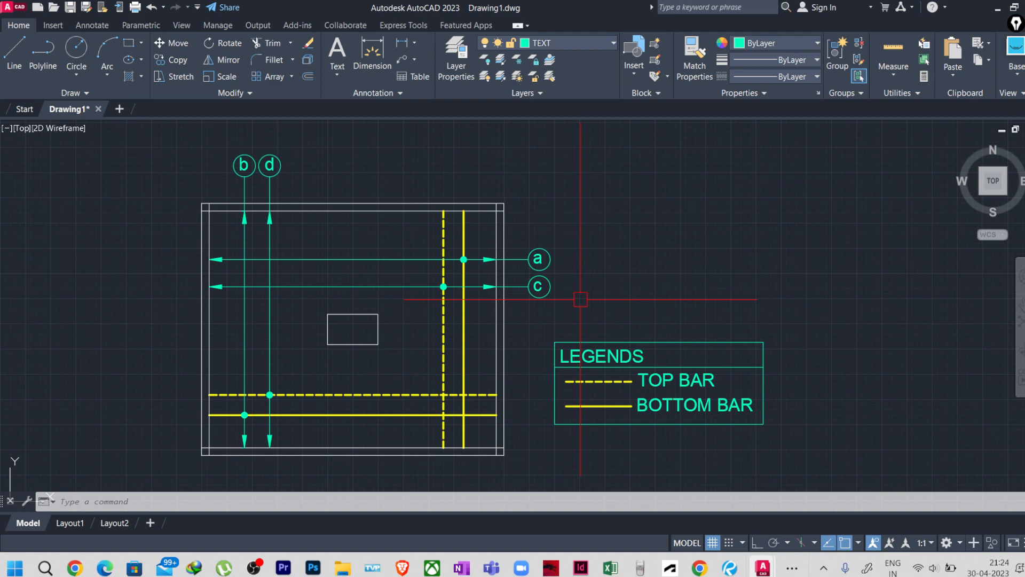
Step: Delete the four inner lines running parallel to the slab outline, keeping only the outer boundary
scroll(445, 406, up, 3)
click(556, 462)
scroll(516, 397, down, 3)
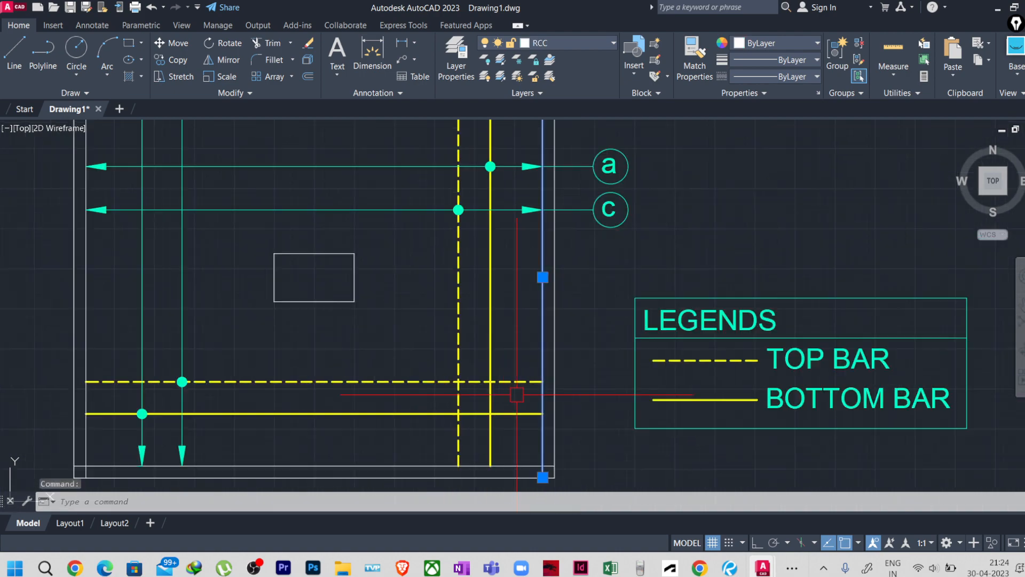
click(445, 439)
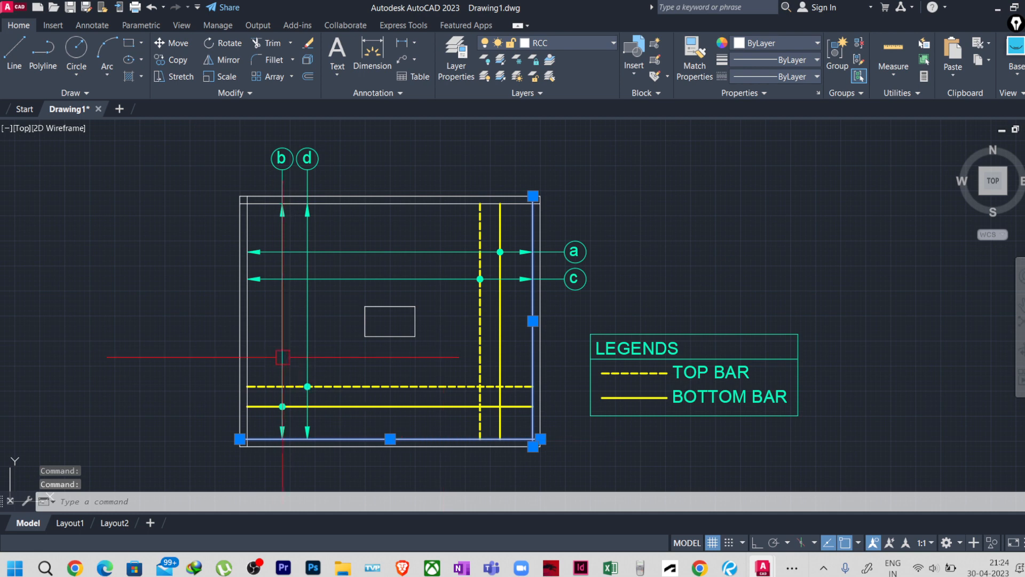
click(249, 352)
click(370, 204)
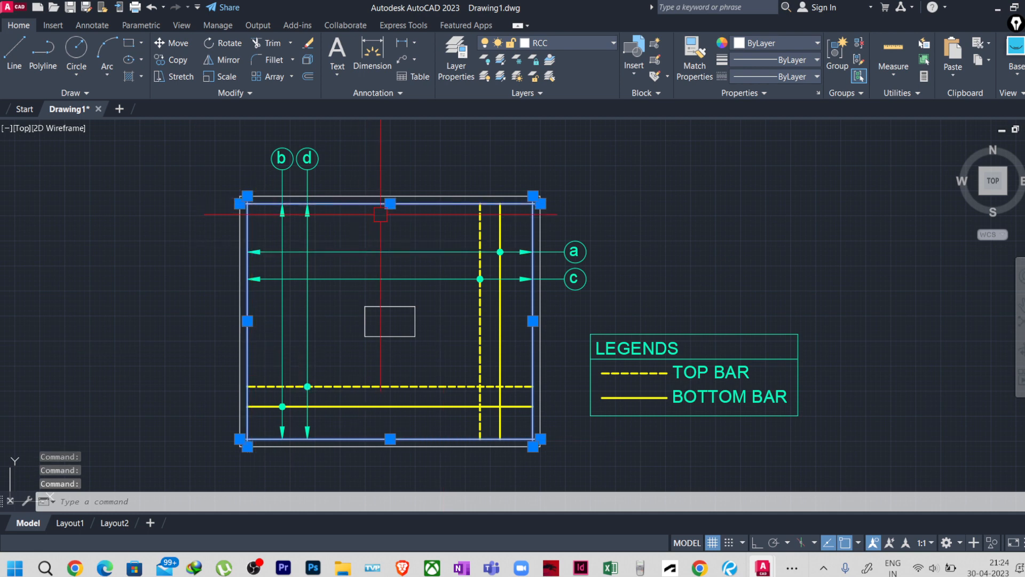
key(Delete)
Step: Copy the "LEGENDS" heading text to the empty area just below the slab plan
scroll(528, 215, down, 2)
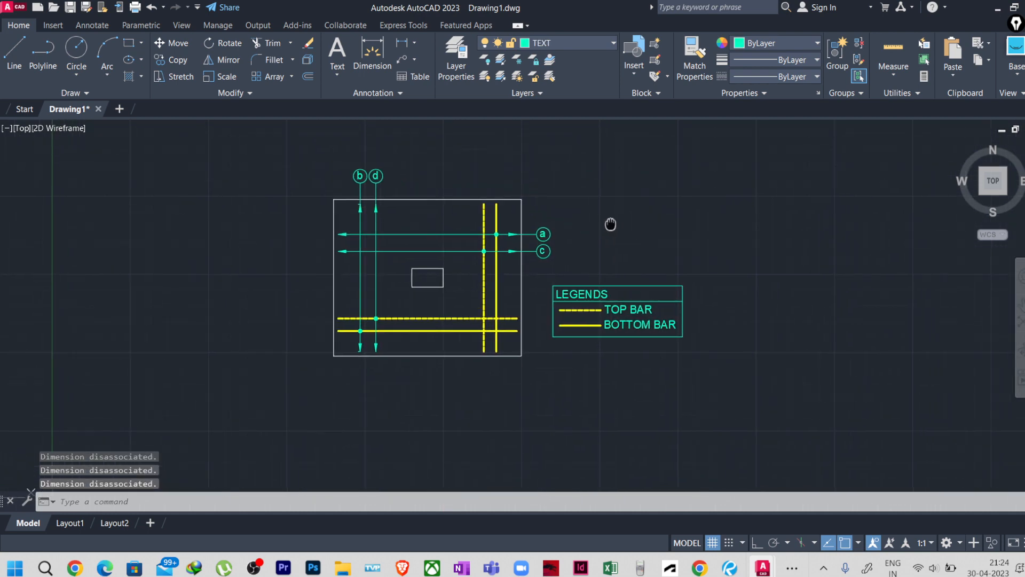
click(591, 293)
text(co)
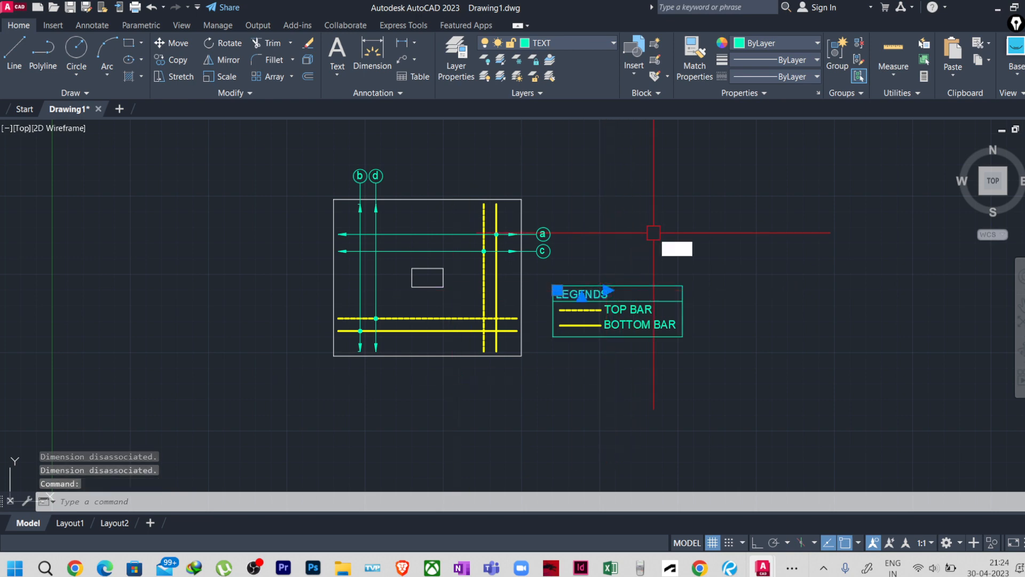
key(Return)
click(655, 233)
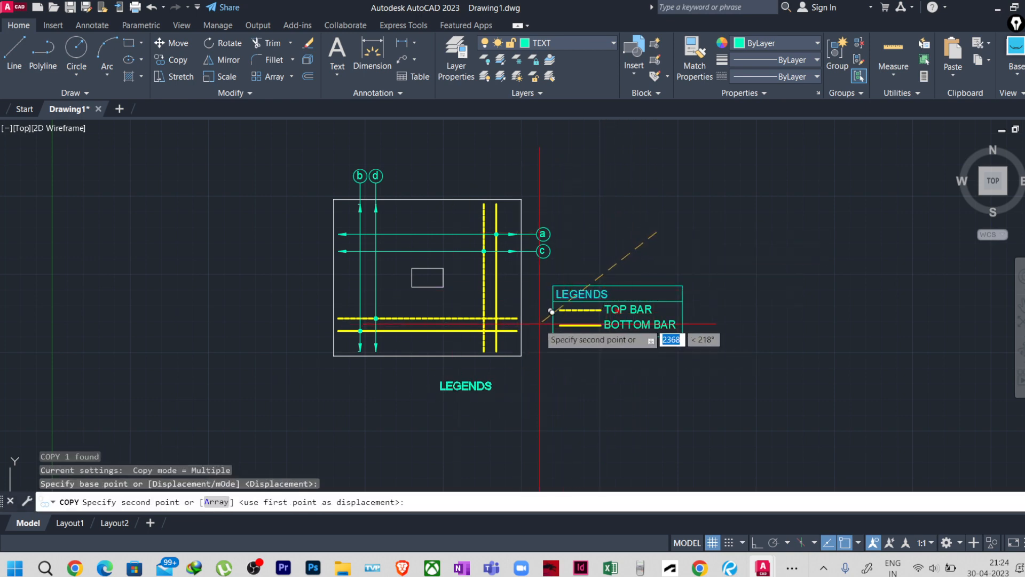
click(540, 324)
key(Escape)
Step: Scale the copied "LEGENDS" text below the plan by a factor of 1.5 from its lower-left corner
click(486, 388)
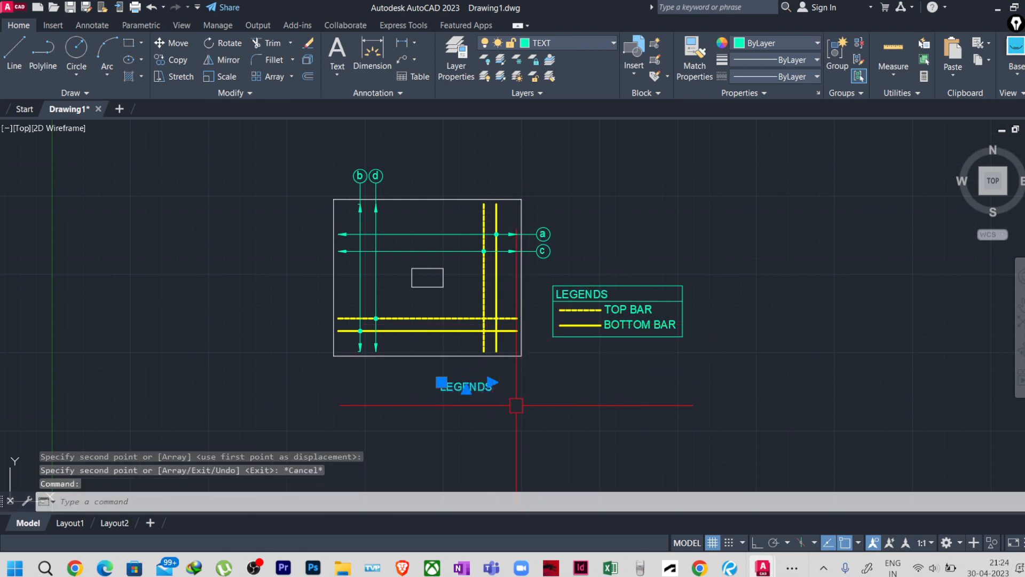
text(sc)
key(Return)
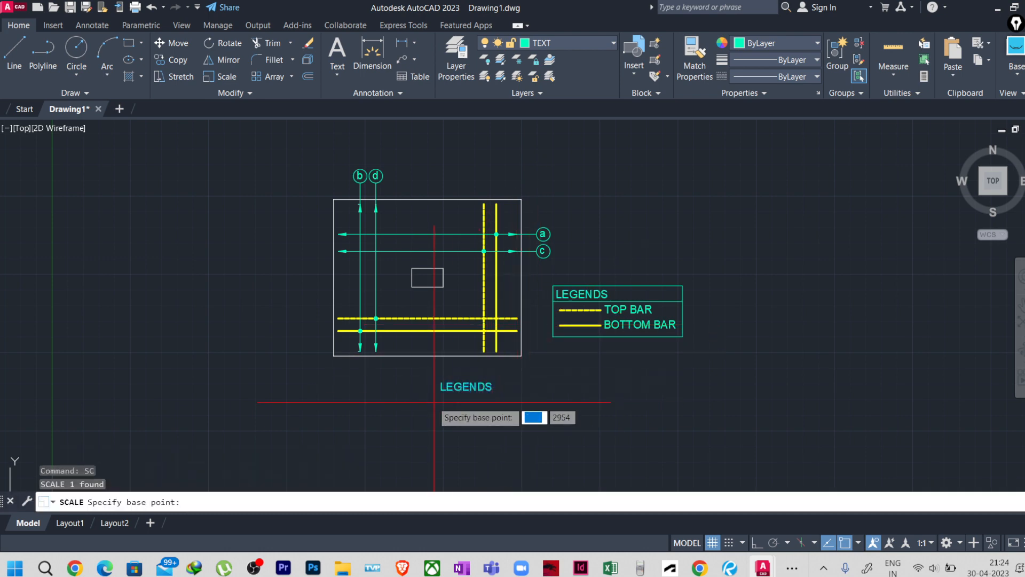
click(441, 392)
text(1)
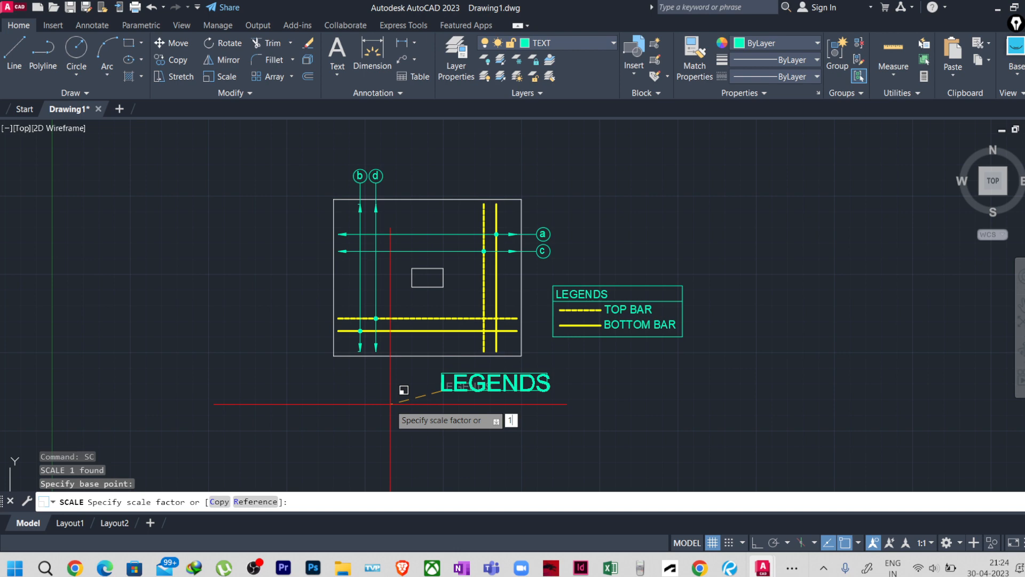
text(.5)
key(Return)
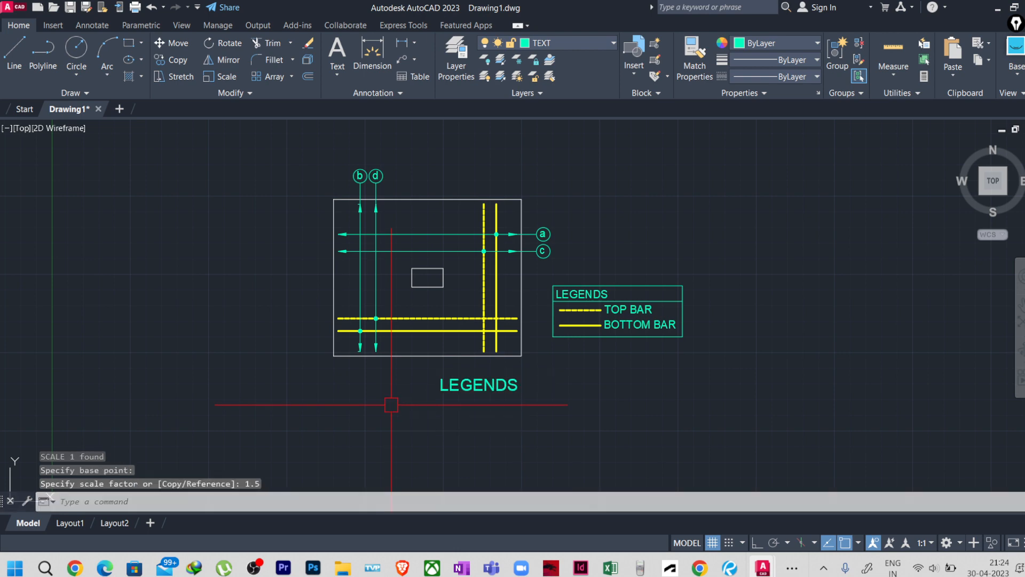
Step: Replace the enlarged text below the plan with the title "TYPICAL FDN. REINFORCEMENT PLAN"
double_click(473, 386)
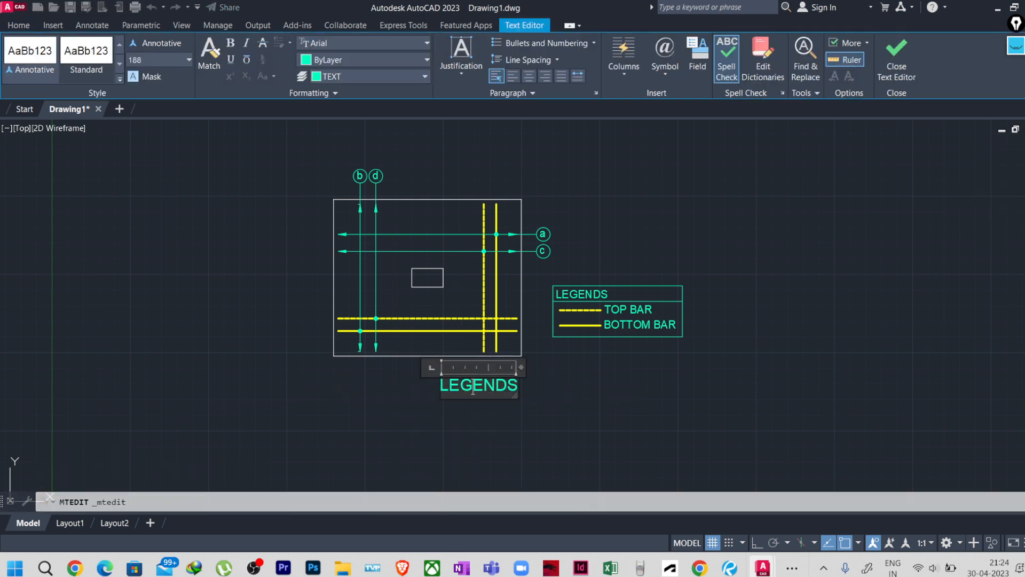
key(ctrl+a)
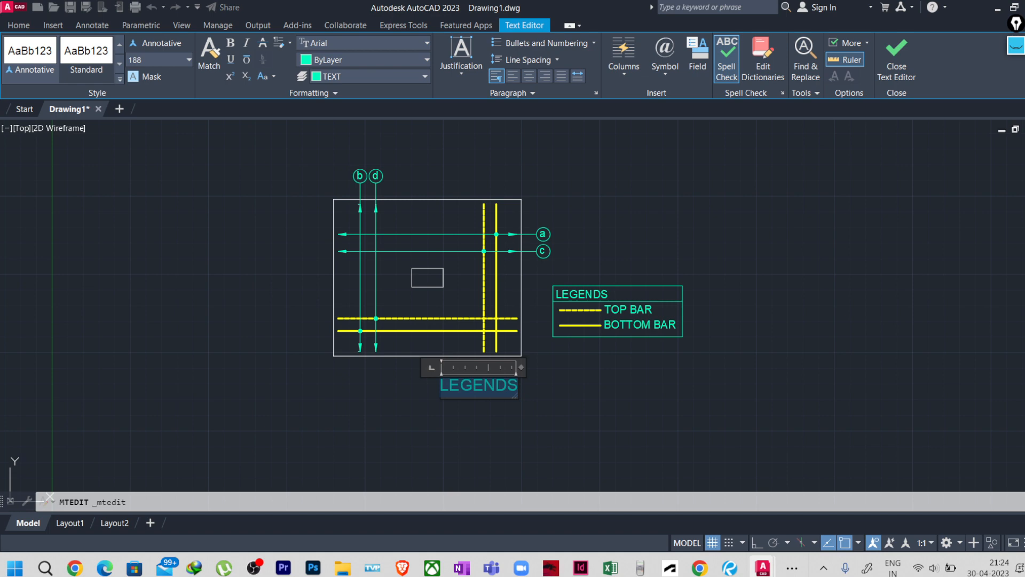
text(TYO)
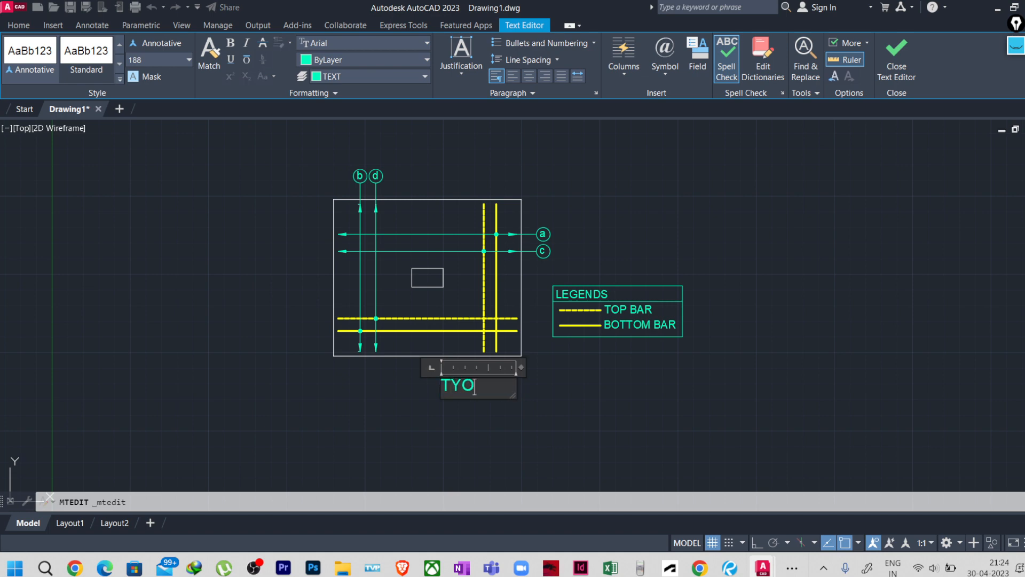
key(BackSpace)
text(PIC)
text(AL )
text(FDN)
text(.)
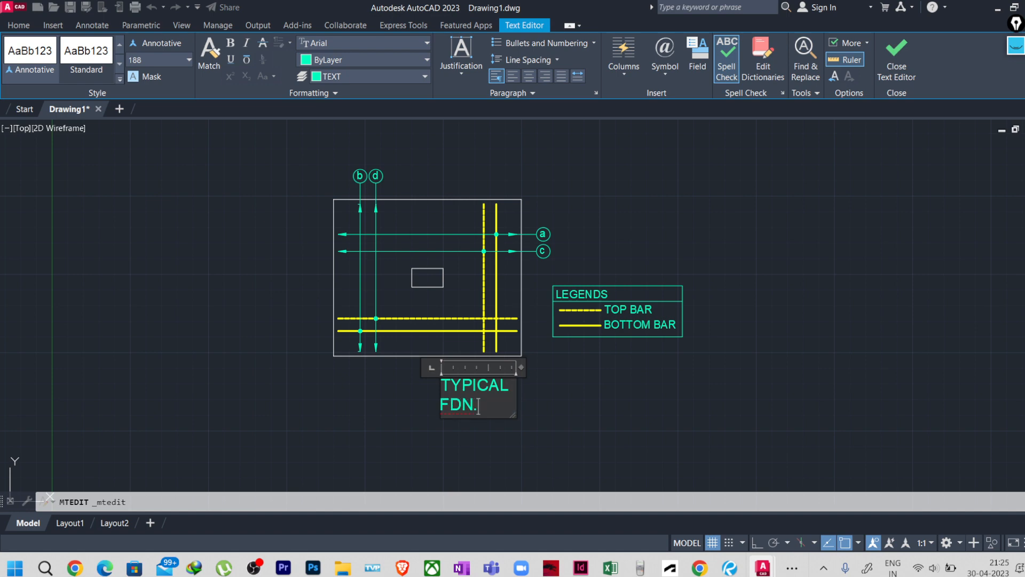
text( REINFOR)
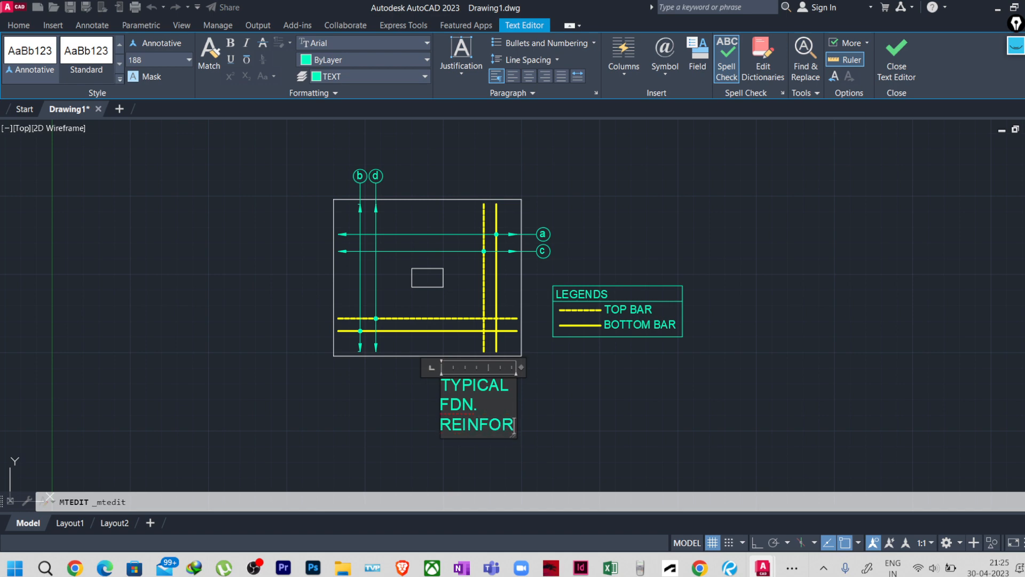
text(CEMEN\)
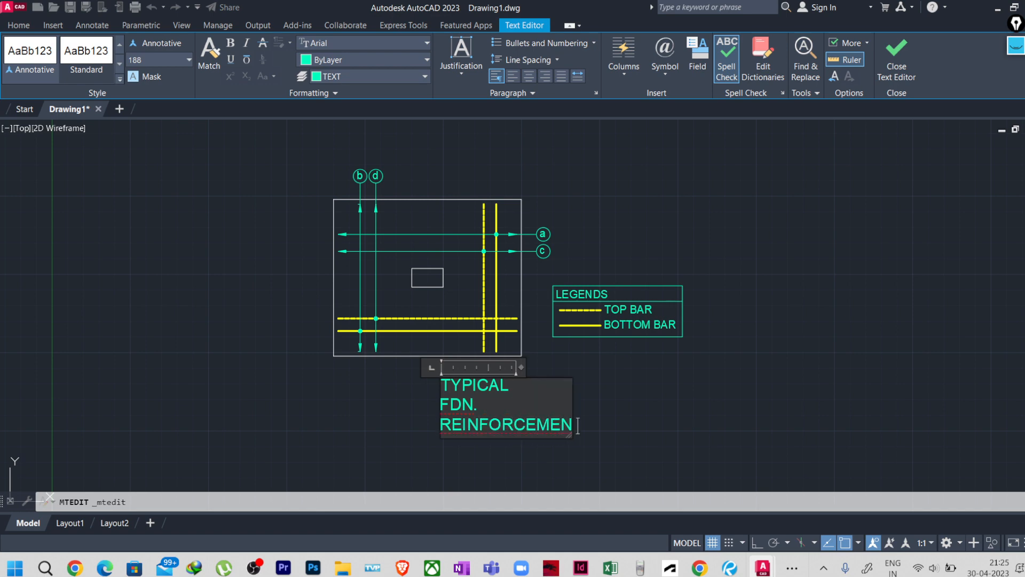
key(BackSpace)
text(T PLA)
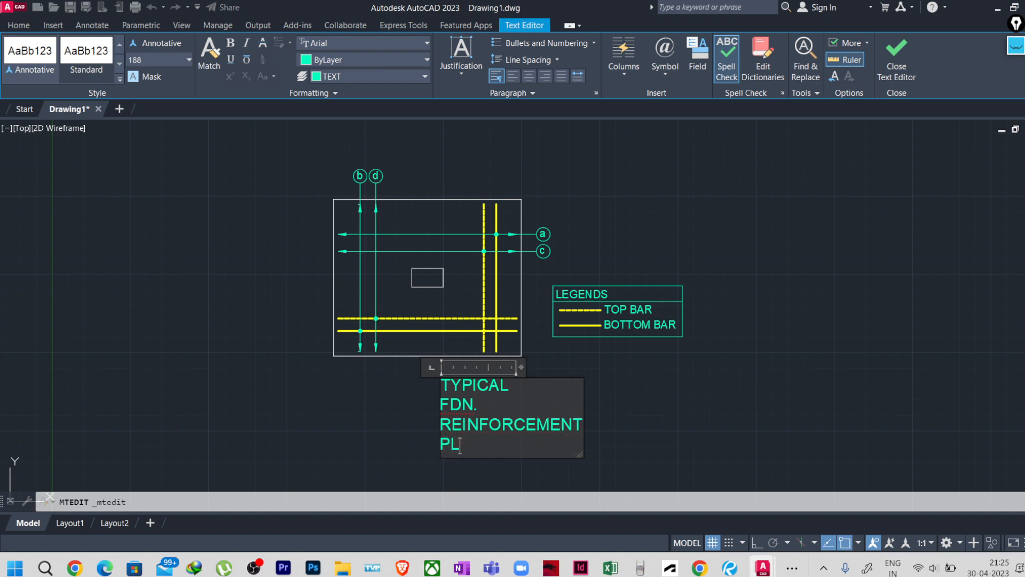
text(M)
key(BackSpace)
text(N)
click(601, 388)
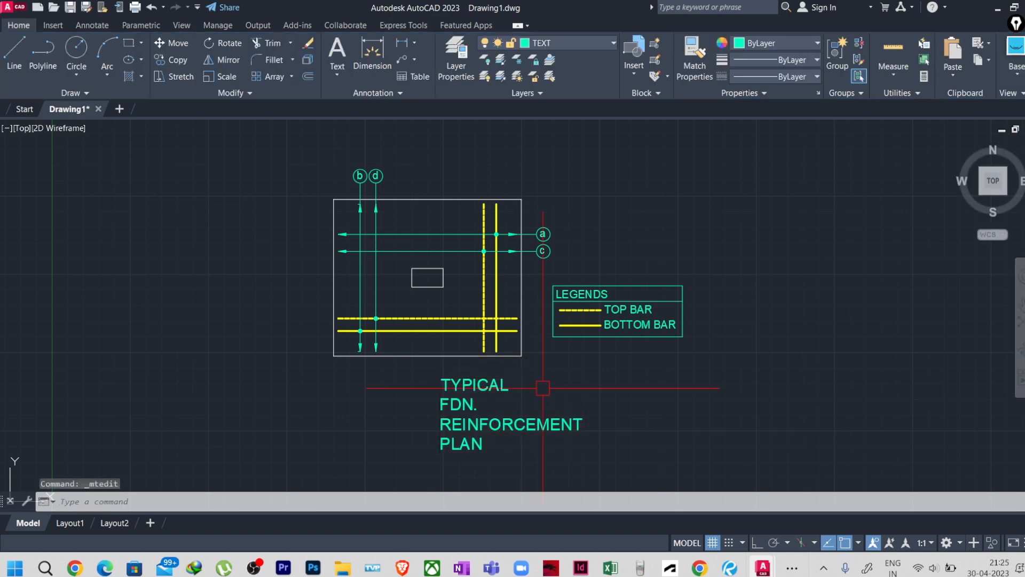
Step: Widen the title's text frame so that "TYPICAL FDN. REINFORCEMENT PLAN" fits on a single line
click(499, 388)
double_click(499, 388)
drag(582, 367, 764, 367)
click(718, 421)
Step: Move the title horizontally to the left so that it sits beneath the slab plan and legend
click(642, 394)
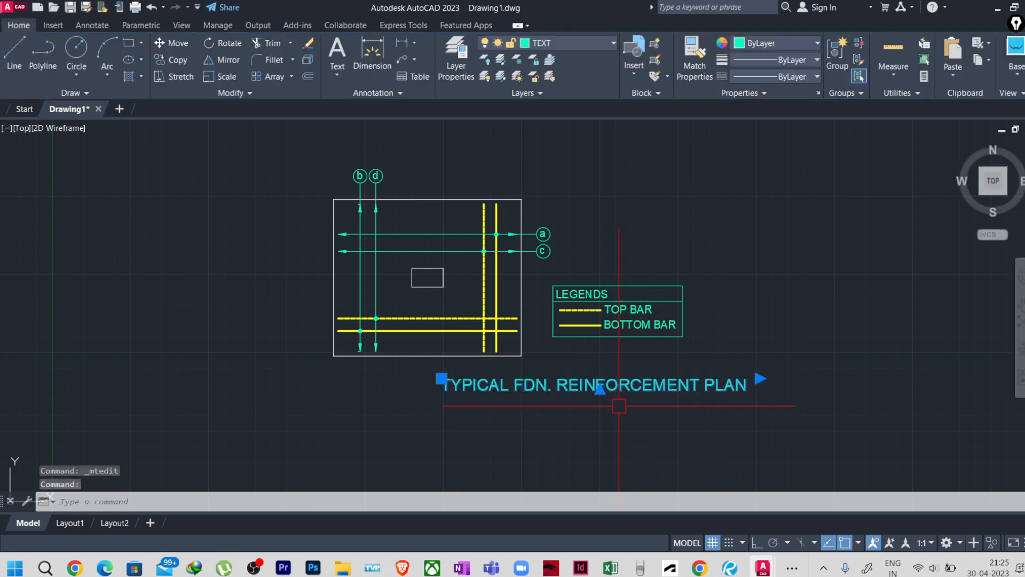
text(m)
key(Return)
click(619, 406)
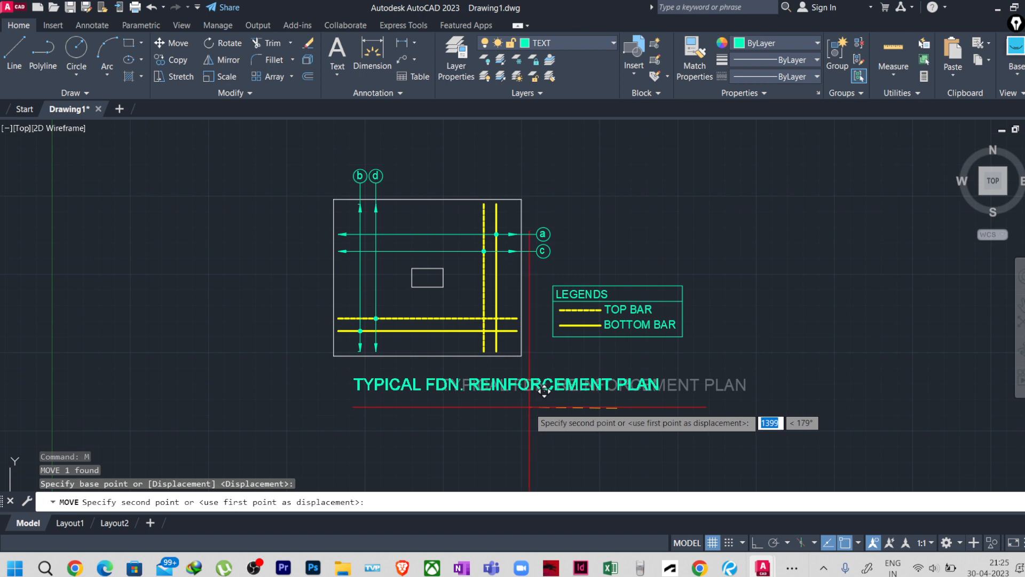
click(543, 391)
Step: Group the legend box together with its heading, bar samples and labels
click(710, 278)
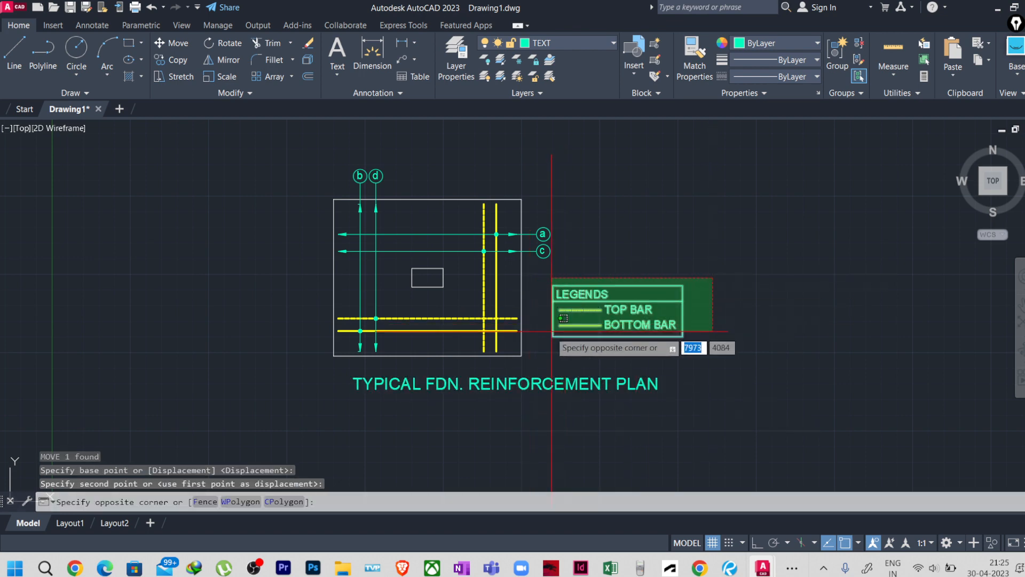
click(543, 345)
text(g)
key(Return)
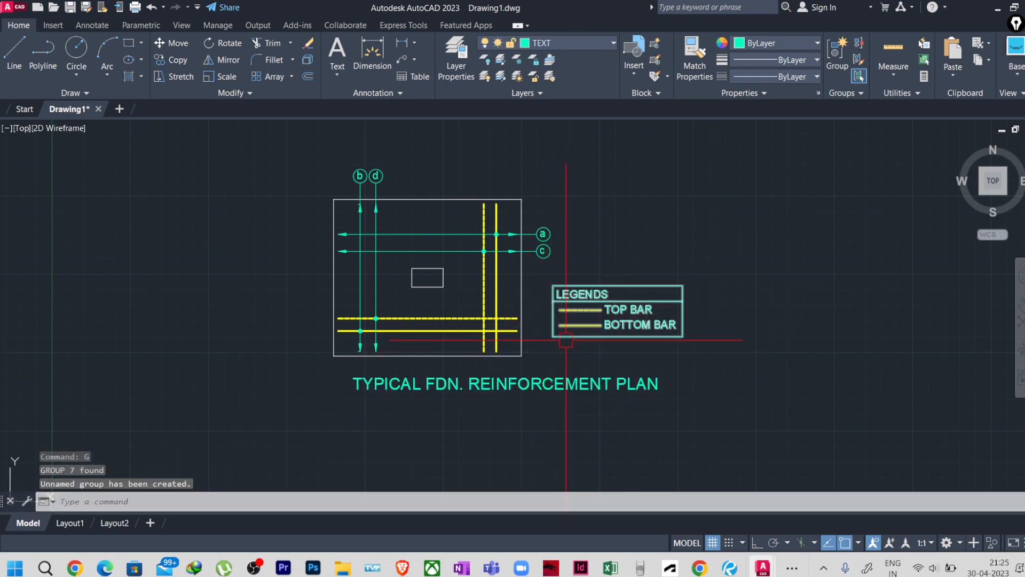
Step: Move the legend group down and slightly left, aligning its bottom edge with the slab's lower edge
click(566, 342)
text(m)
key(Return)
click(552, 336)
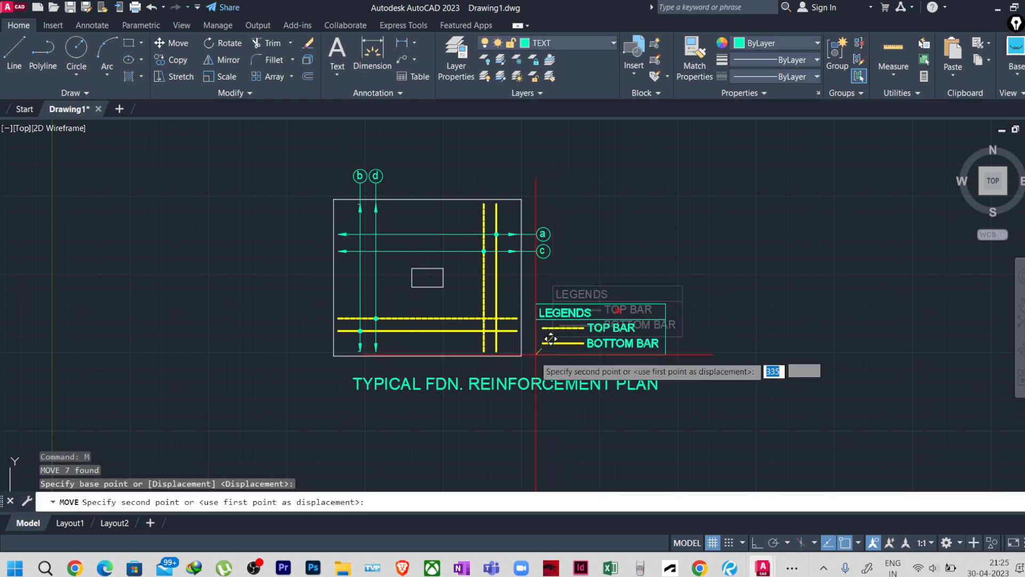
click(544, 355)
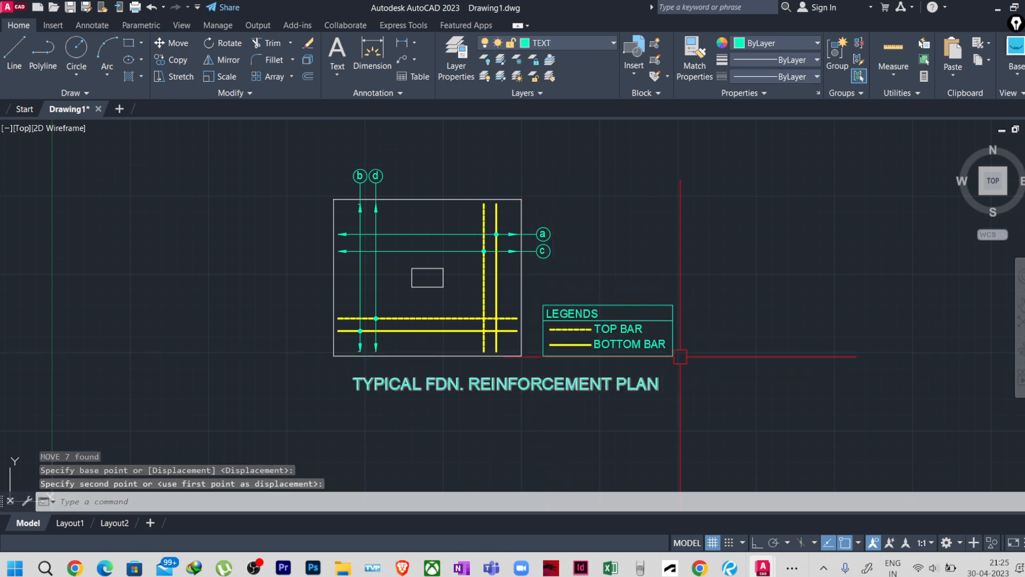
scroll(710, 366, down, 2)
scroll(462, 383, up, 2)
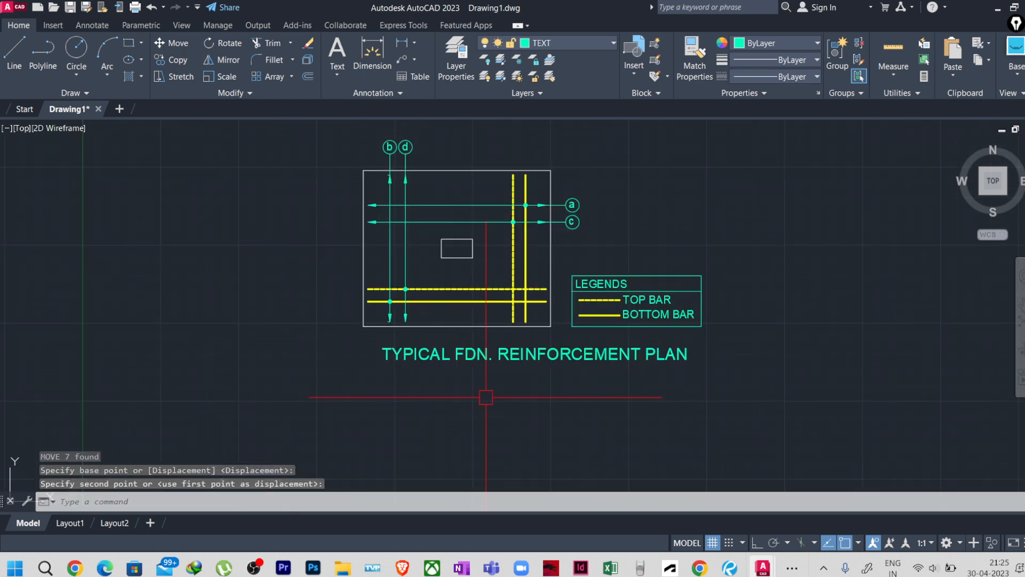
click(530, 354)
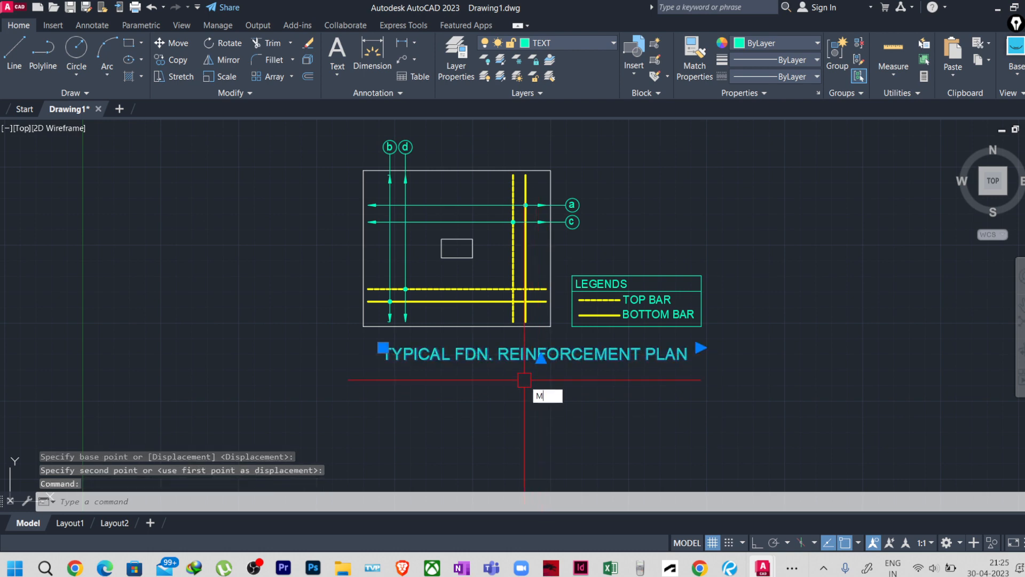
click(525, 380)
text(M)
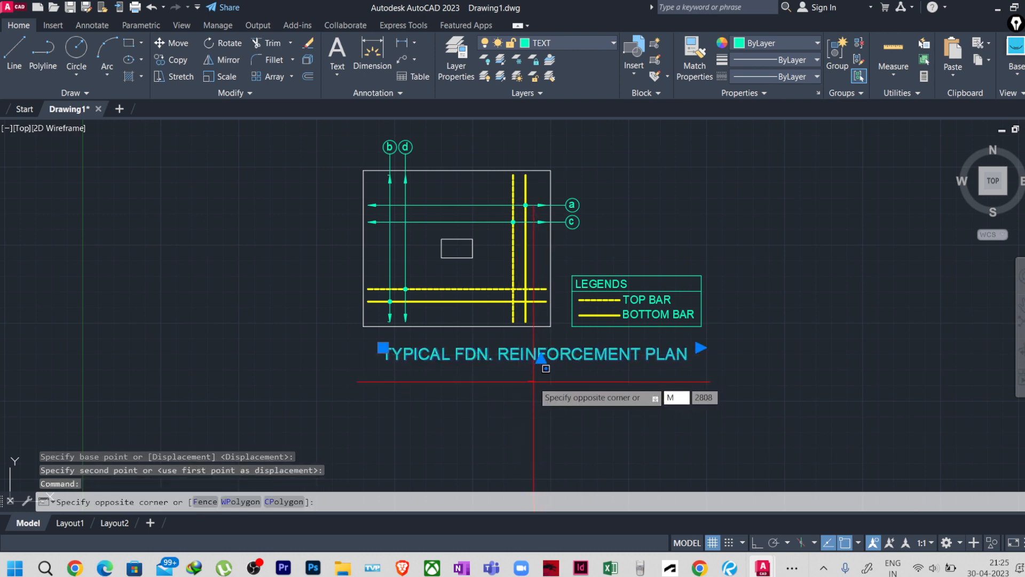
key(Escape)
key(Escape)
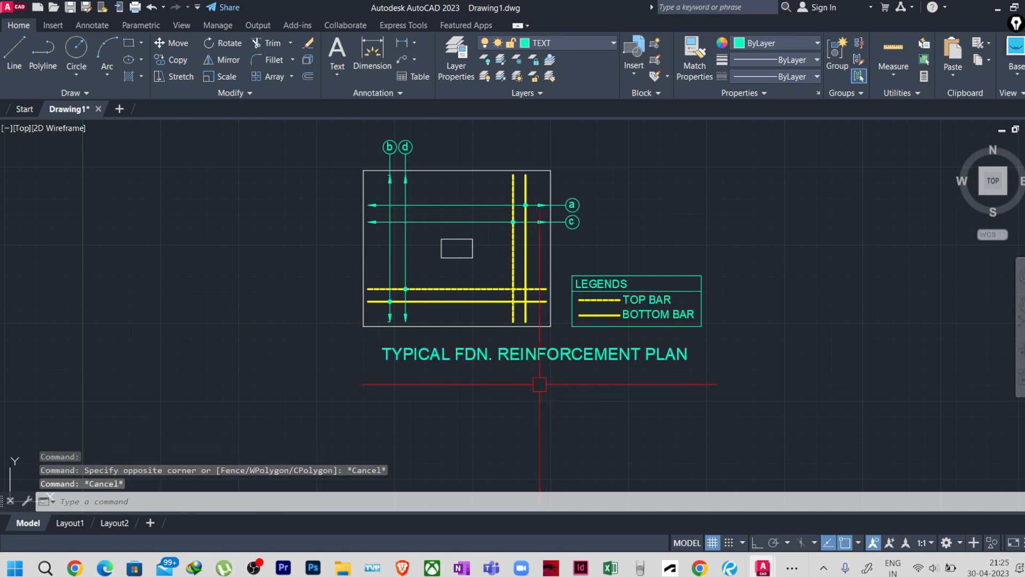
click(558, 385)
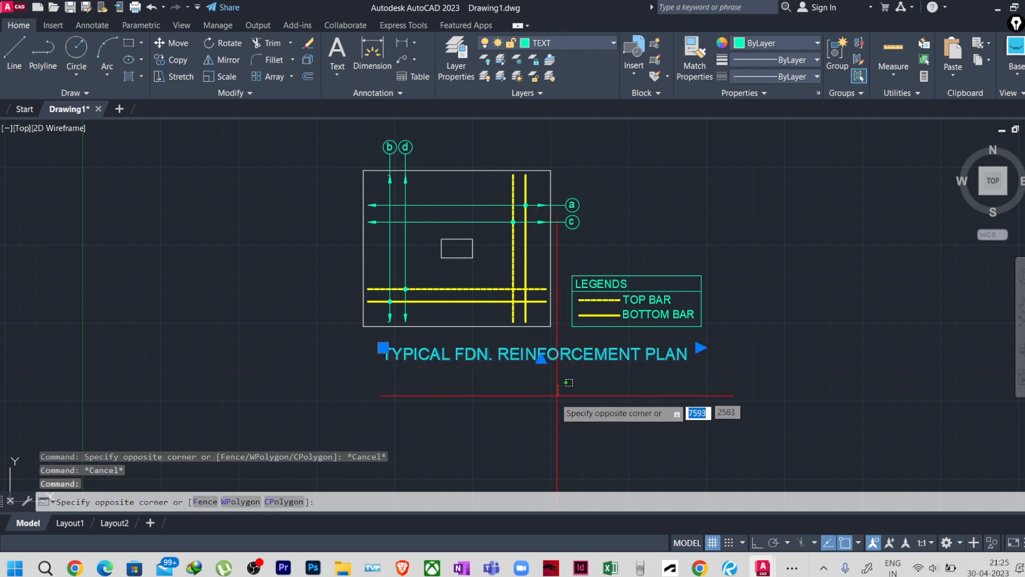
key(Escape)
key(Escape)
key(Escape)
key(Escape)
Step: Move the title "TYPICAL FDN. REINFORCEMENT PLAN" slightly further down from the slab plan
click(567, 360)
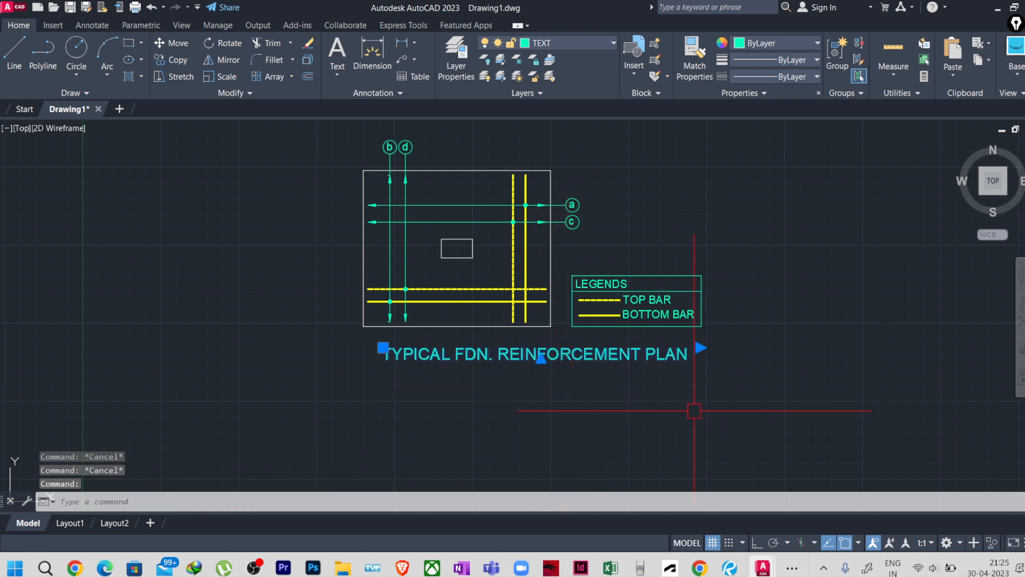
text(M)
key(Return)
click(736, 403)
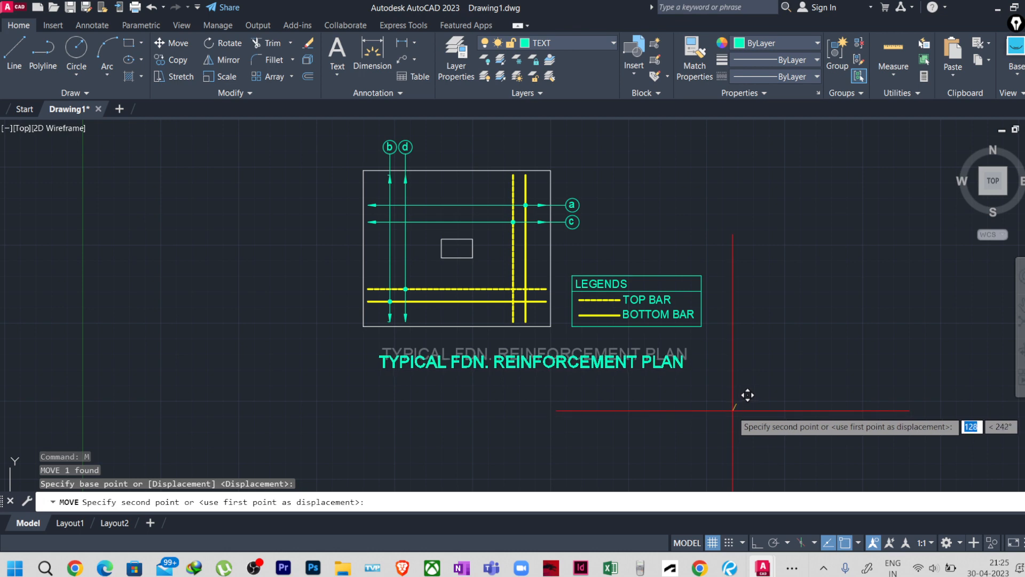
click(733, 410)
Step: Examine the finished foundation reinforcement plan, including its top and bottom bars, circled labels, legend and title
mouse_move(659, 409)
middle_down()
mouse_move(609, 411)
mouse_move(610, 429)
middle_up()
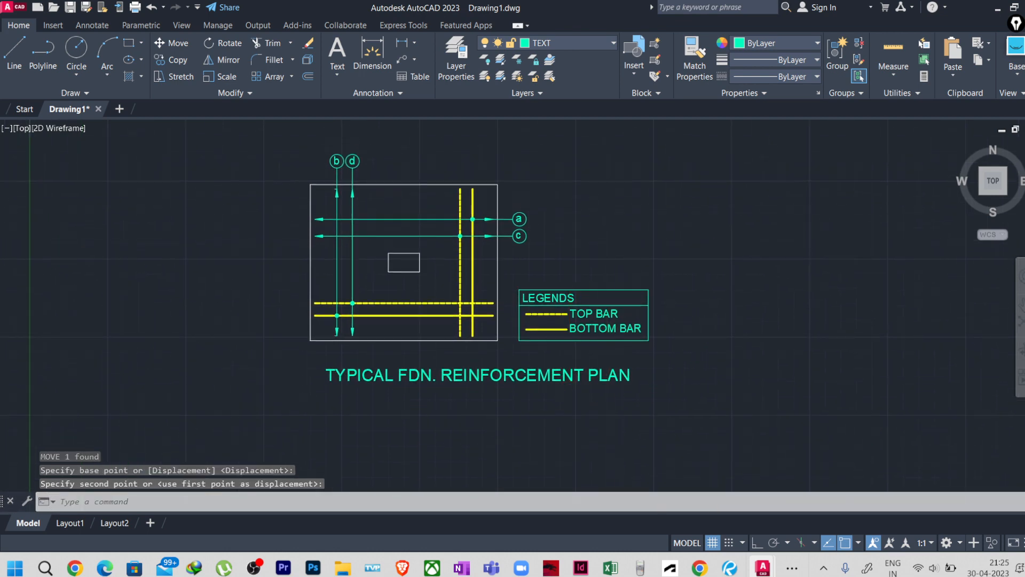
scroll(632, 451, up, 3)
scroll(587, 437, down, 4)
scroll(562, 369, up, 3)
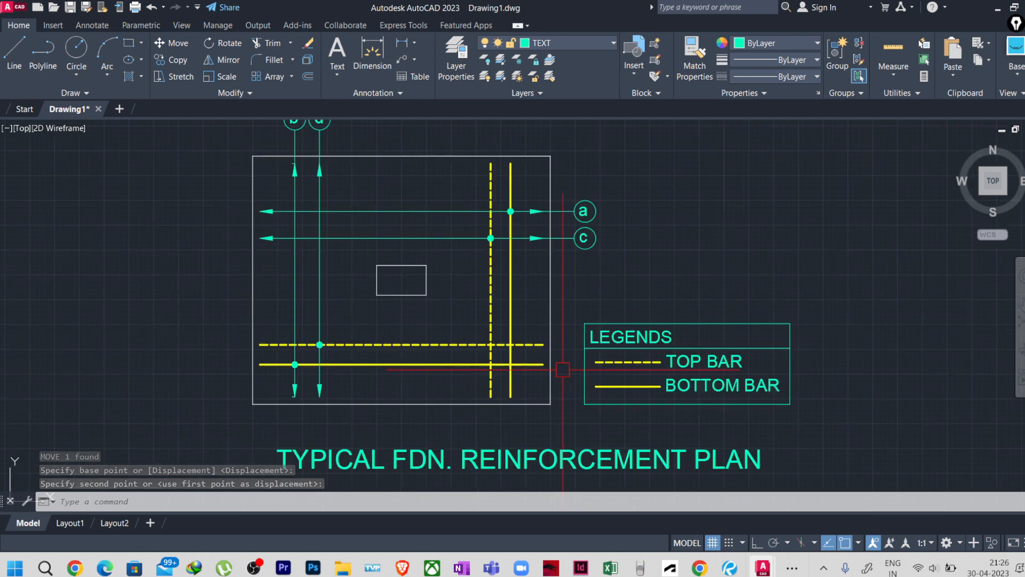
scroll(563, 369, down, 3)
scroll(702, 440, up, 1)
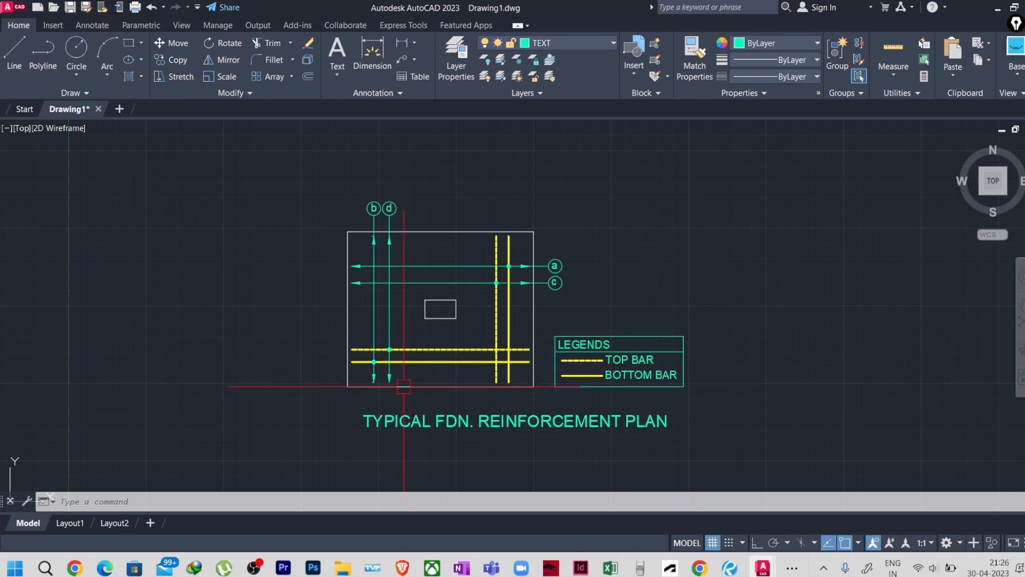
scroll(404, 395, up, 2)
scroll(404, 395, down, 2)
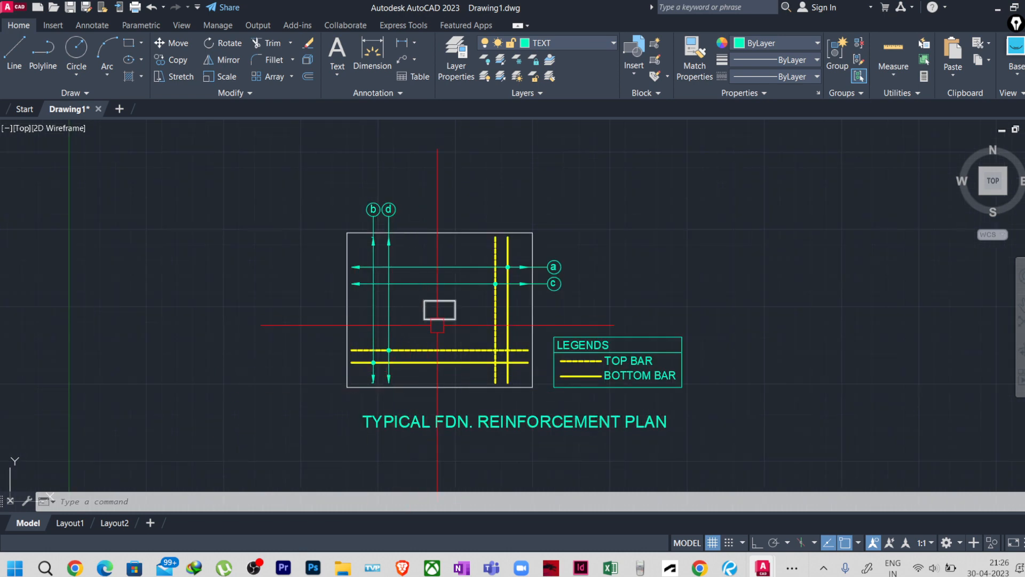
mouse_move(437, 325)
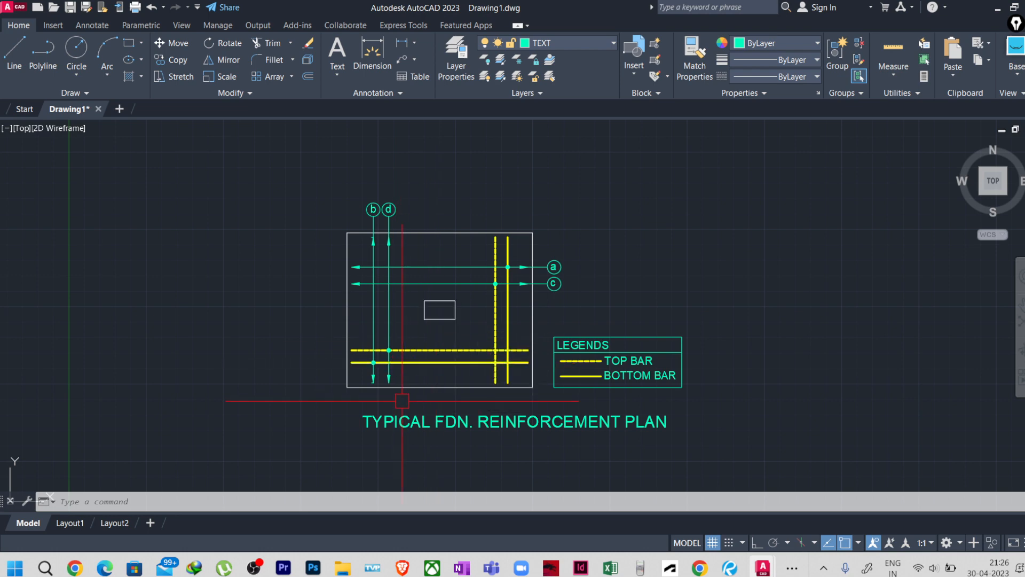
mouse_move(410, 363)
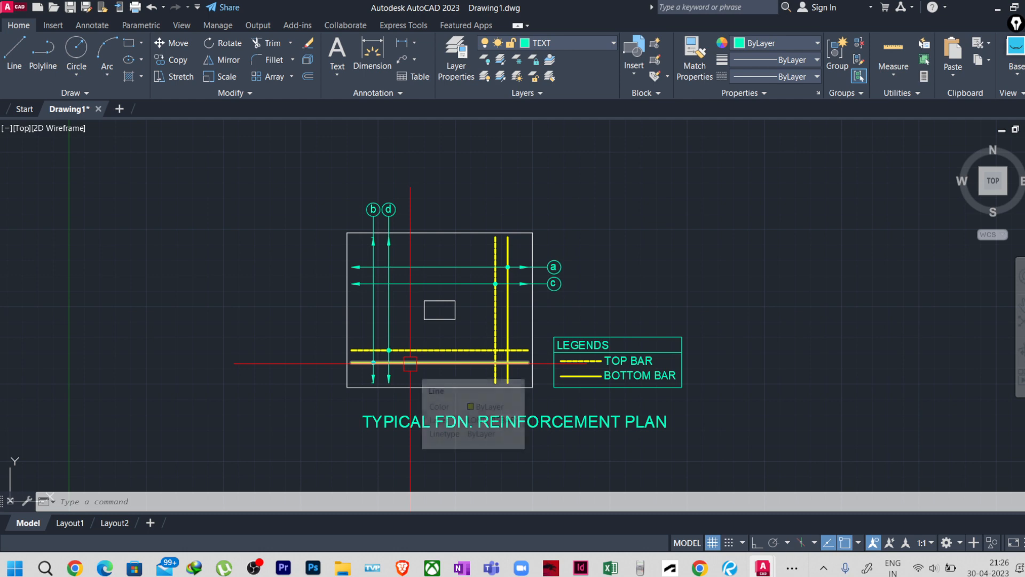
scroll(416, 321, up, 2)
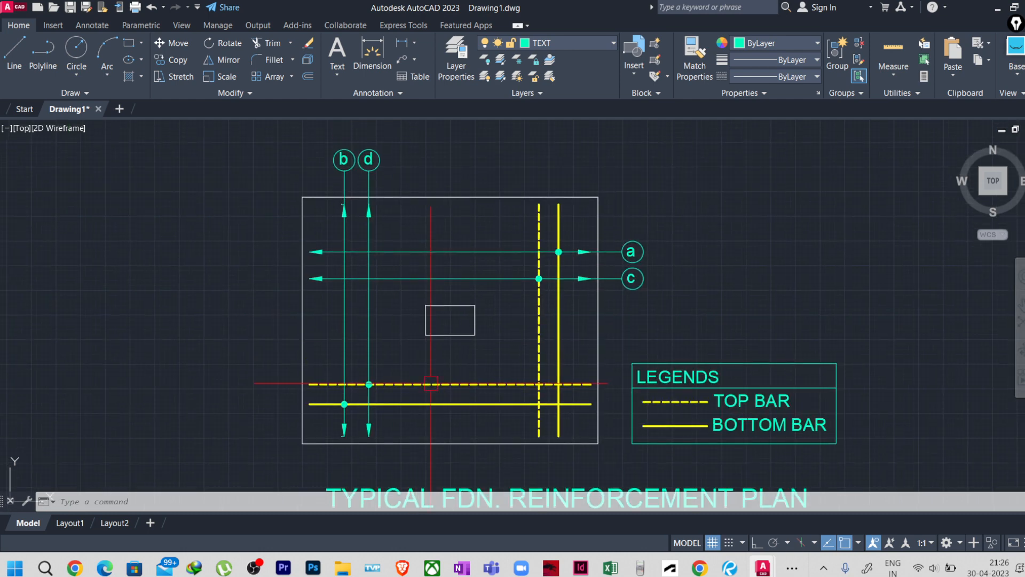
scroll(401, 361, up, 2)
scroll(382, 333, down, 2)
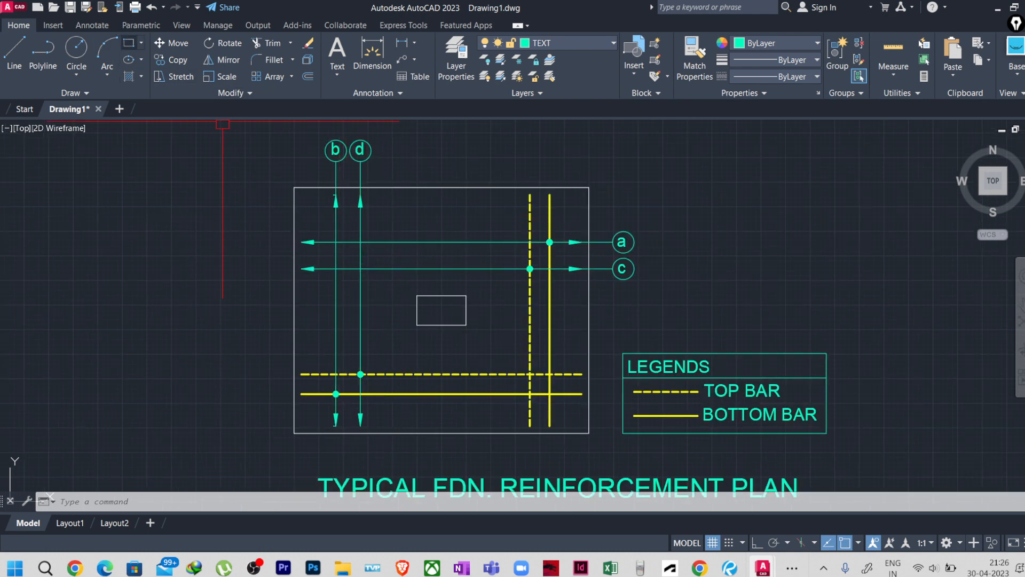
click(128, 43)
click(322, 219)
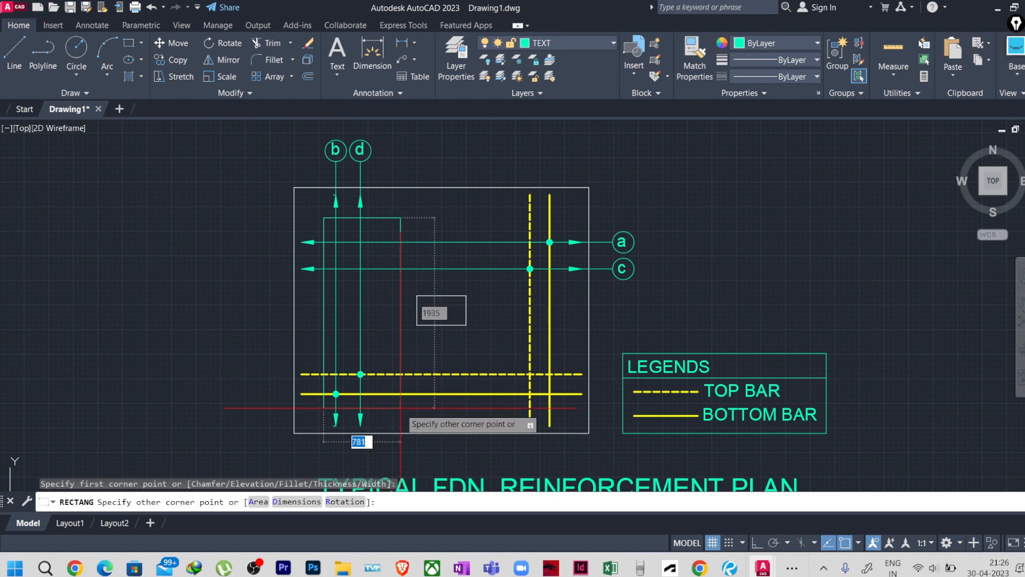
click(319, 217)
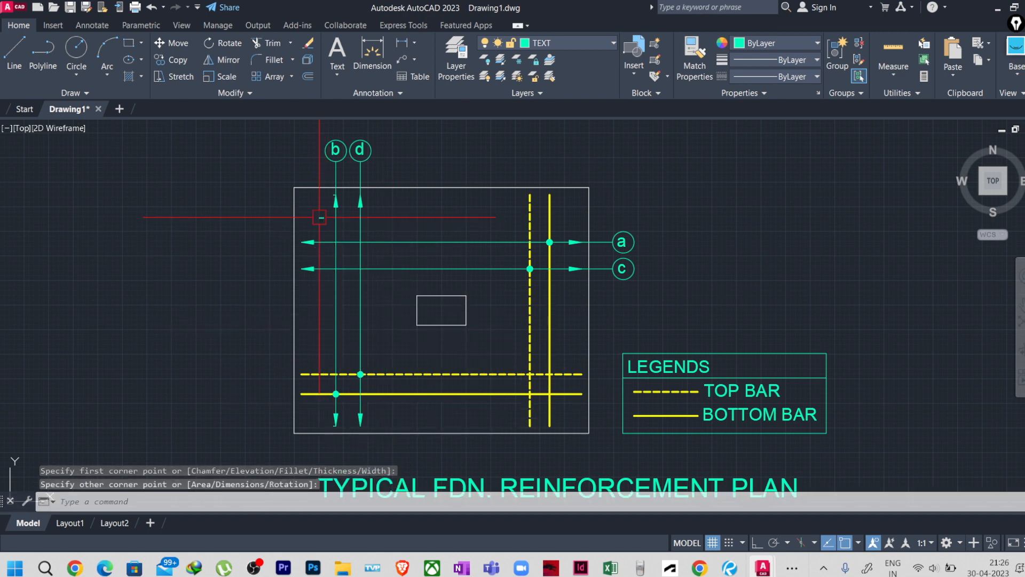
click(320, 218)
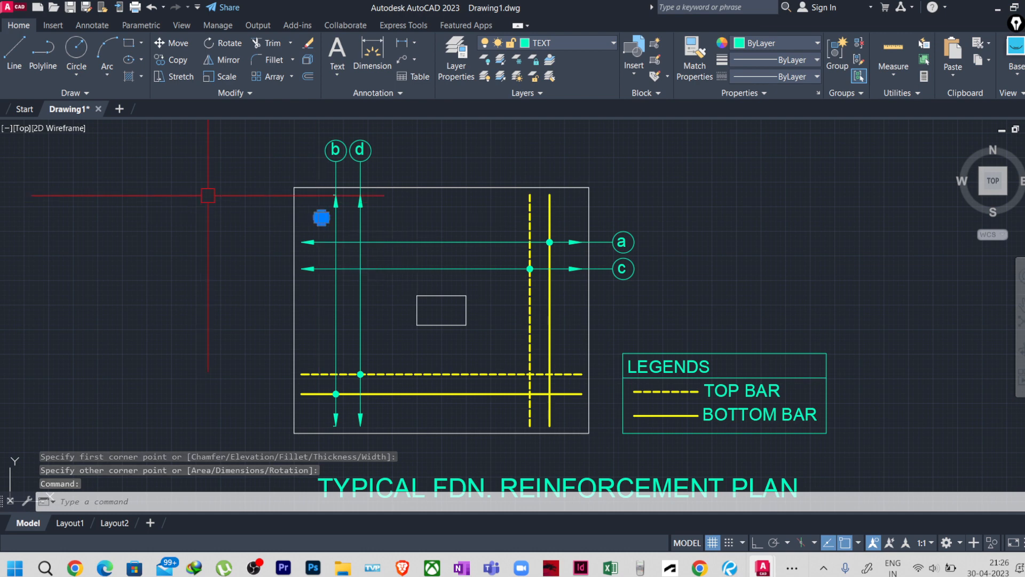
key(Delete)
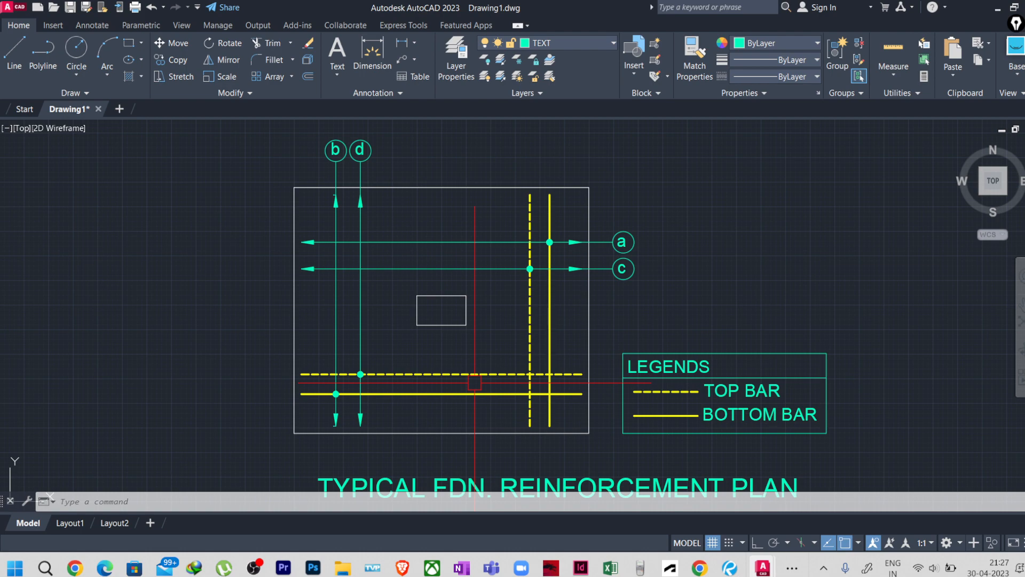
Step: Examine the plan's dashed and solid bars, the arrowed distribution lines "a" to "d", the legend and the title
scroll(474, 383, down, 4)
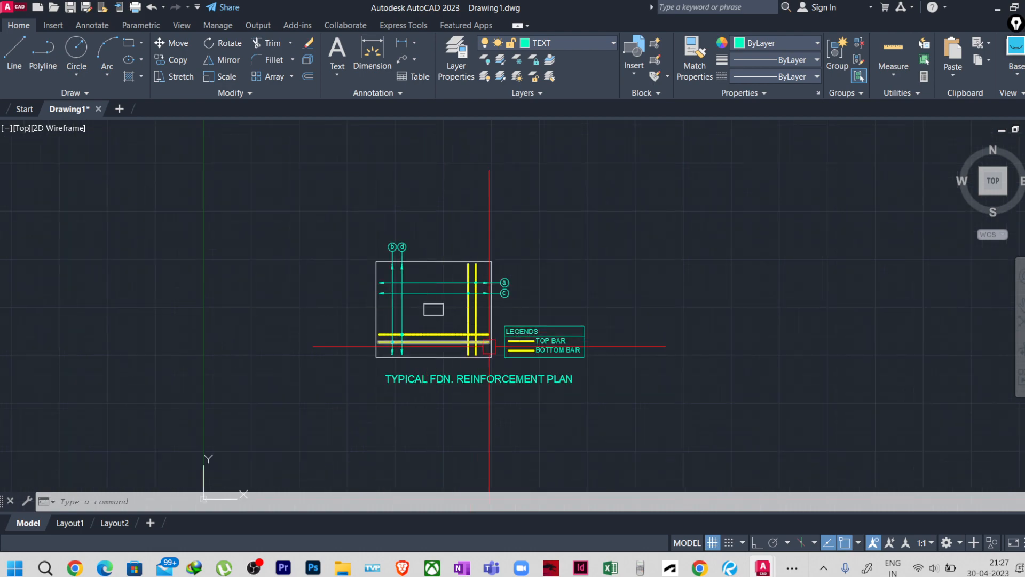
scroll(459, 368, up, 3)
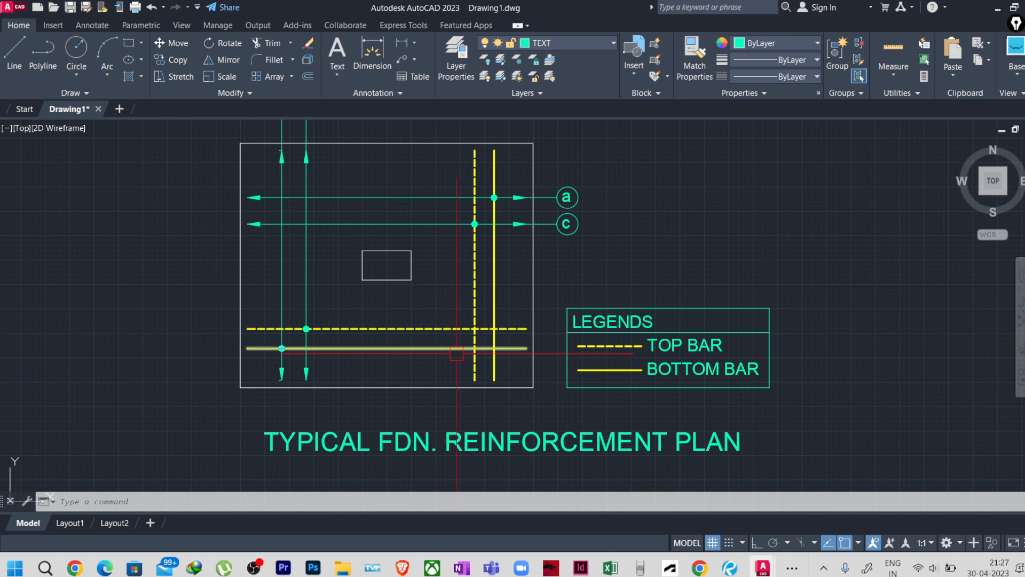
scroll(449, 361, down, 2)
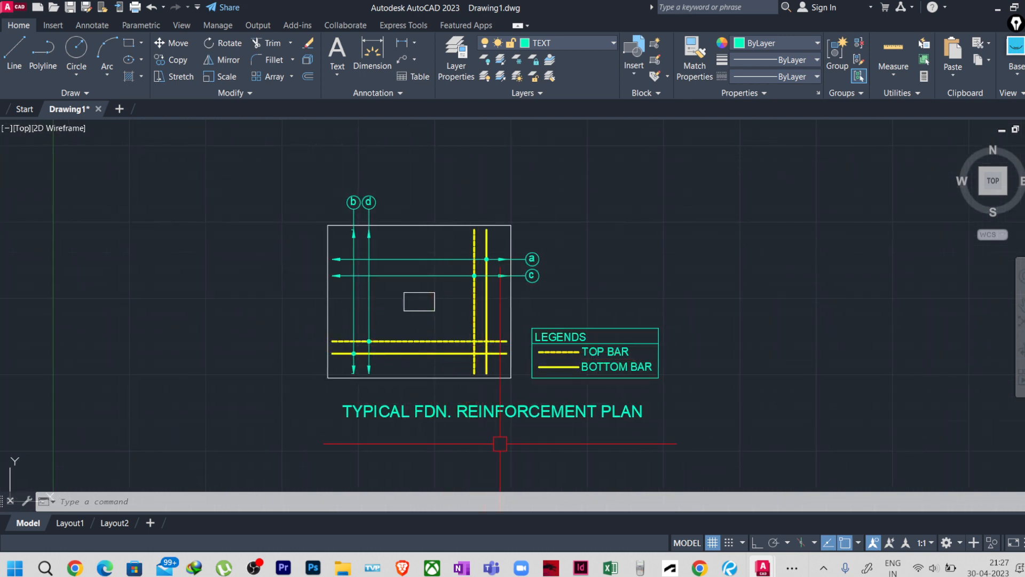
scroll(478, 427, up, 2)
middle_drag(474, 433, 476, 463)
scroll(478, 481, down, 2)
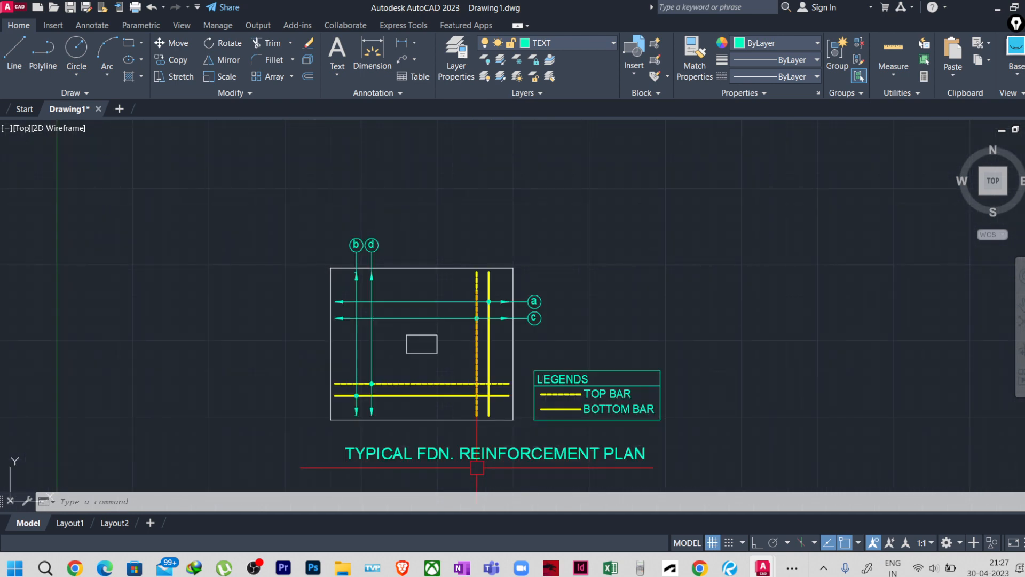
middle_drag(718, 384, 728, 357)
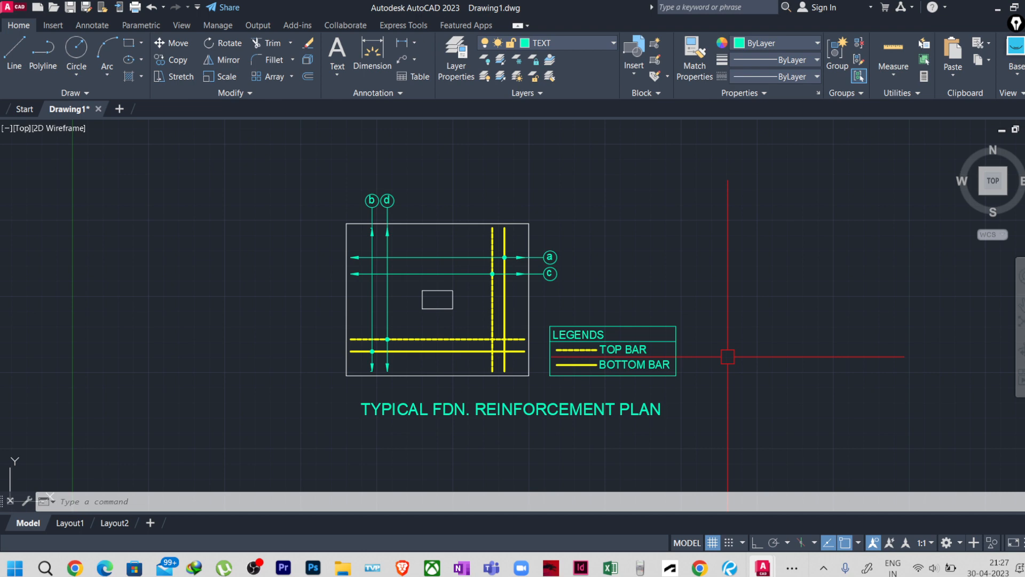
scroll(376, 272, up, 4)
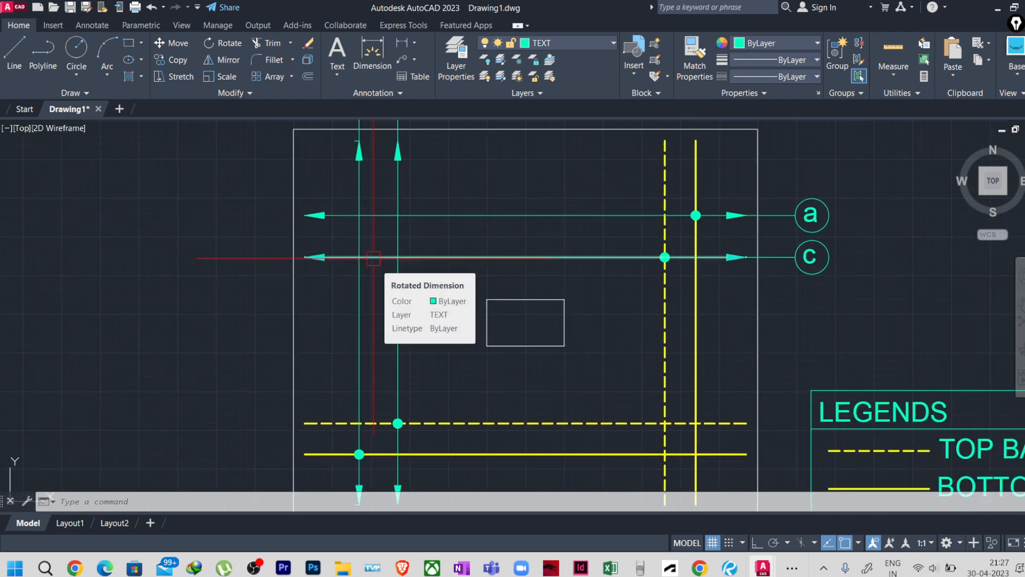
middle_drag(368, 283, 368, 219)
mouse_move(373, 293)
middle_down()
mouse_move(379, 367)
mouse_move(366, 268)
middle_up()
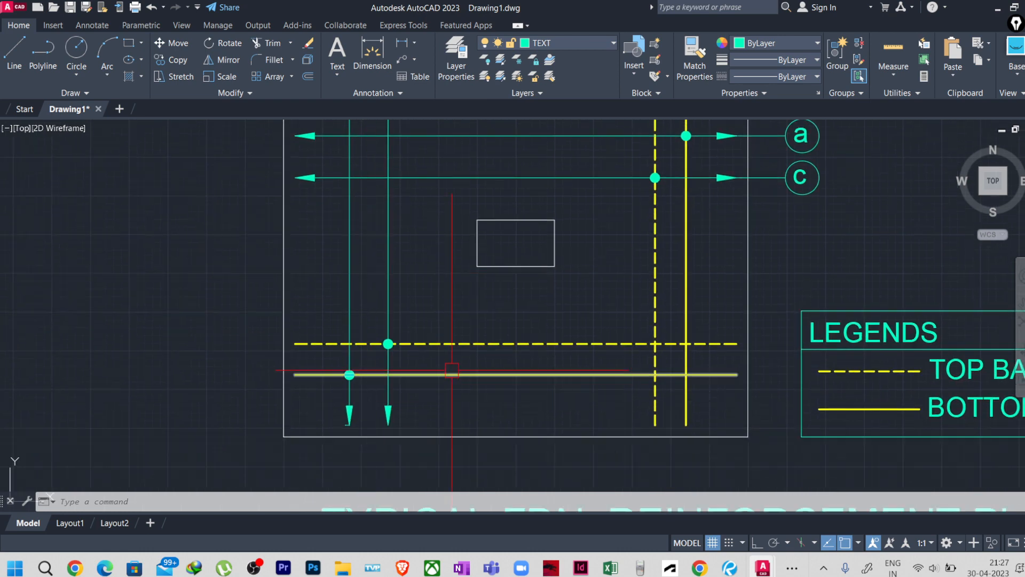
scroll(437, 340, down, 2)
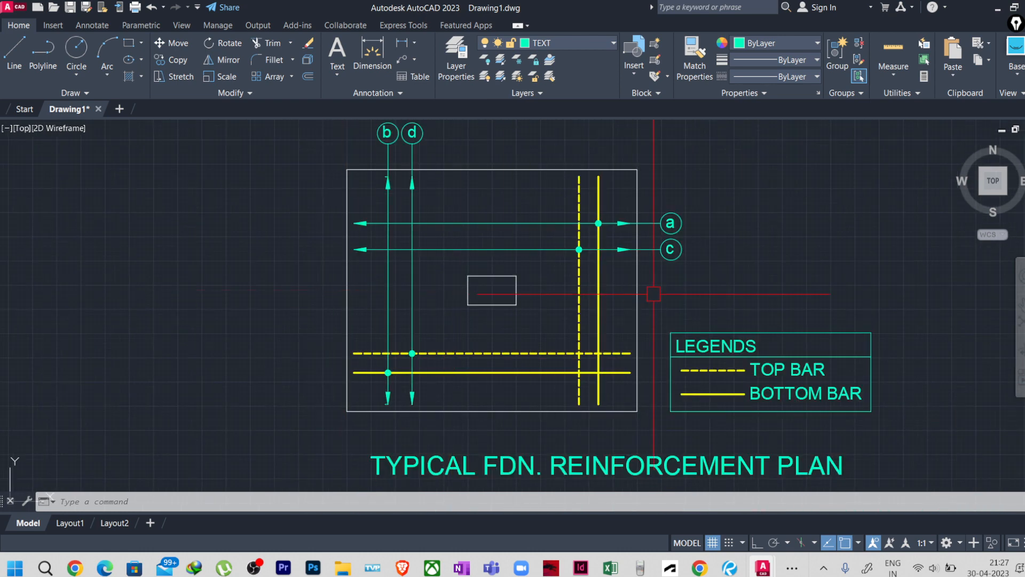
scroll(431, 236, up, 2)
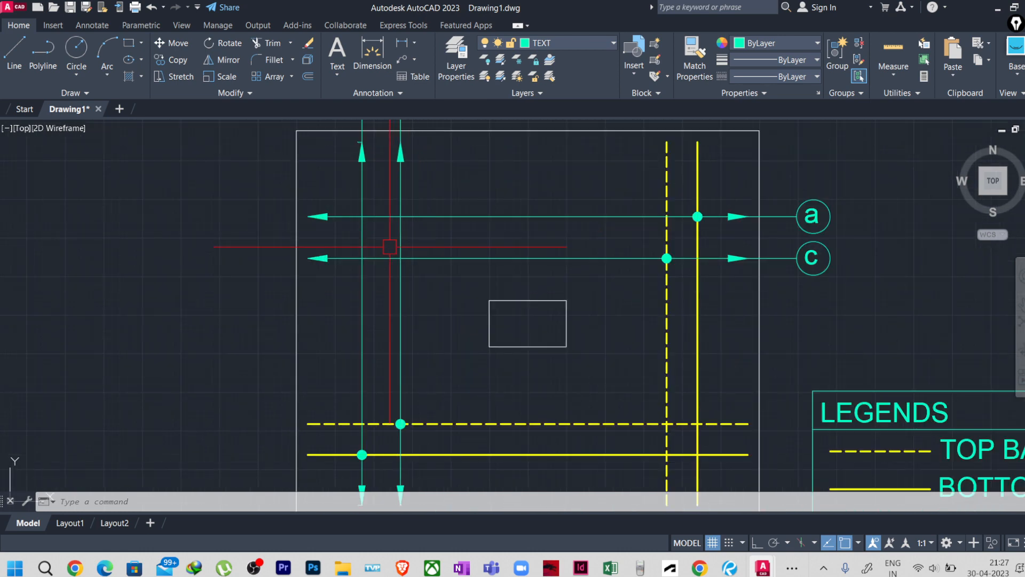
Step: Draw a short vertical tick line upward from the left arrow tip of distribution line "a"
key(Return)
scroll(304, 213, up, 4)
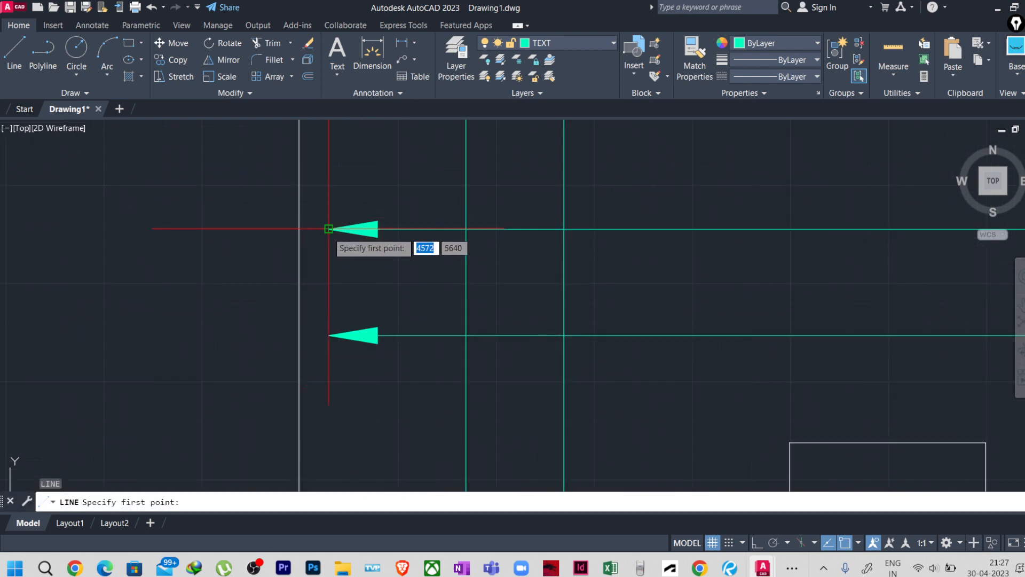
click(328, 228)
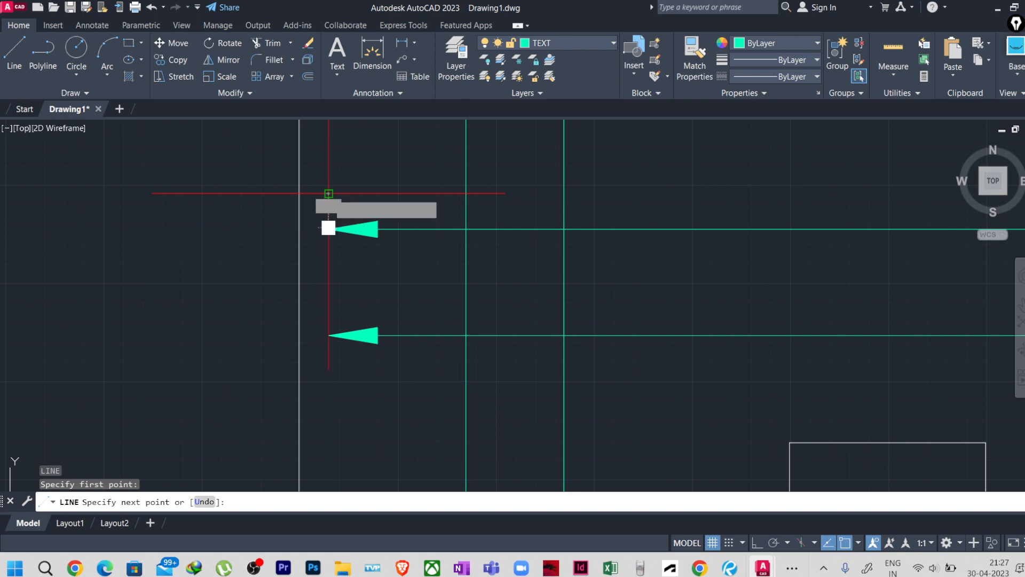
click(329, 193)
key(Escape)
key(Escape)
Step: Move the vertical tick down by its midpoint to centre it on the left arrow tip of line "a"
click(337, 202)
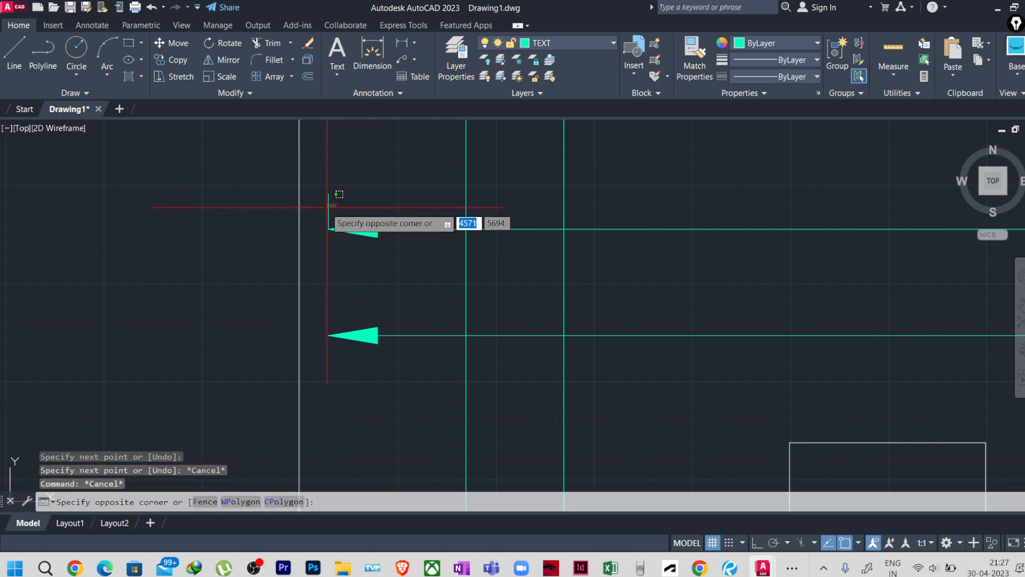
click(313, 211)
text(M)
key(Return)
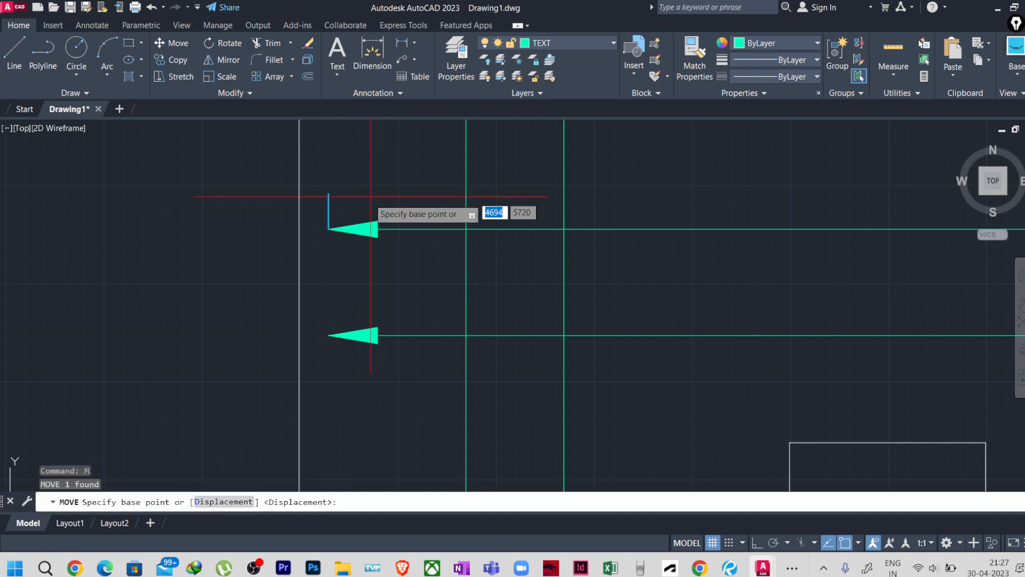
click(329, 211)
click(328, 228)
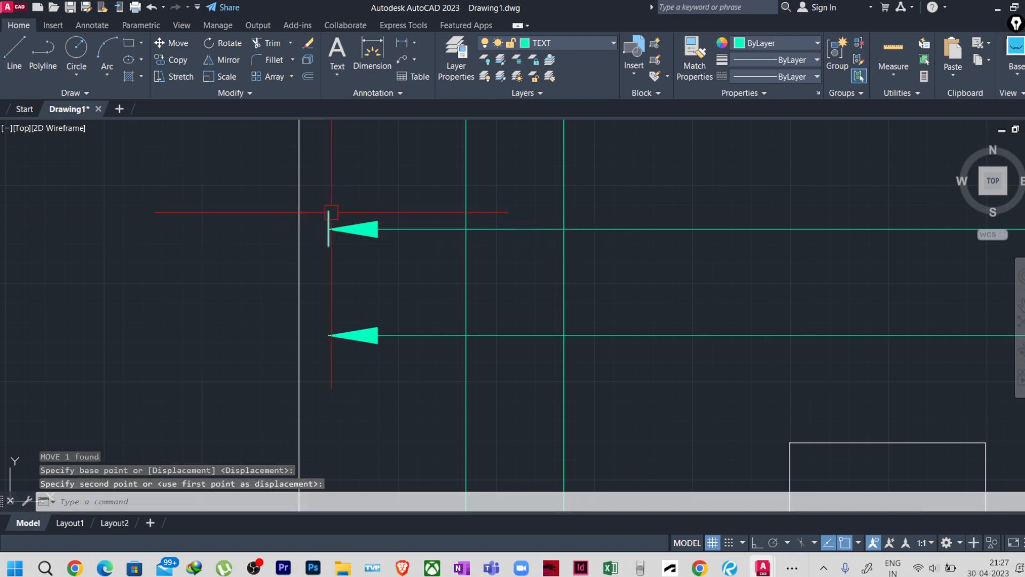
Step: Copy the vertical tick to the left arrow tip of line "c" and the right arrow tips of lines "a" and "c"
text(CO)
key(Return)
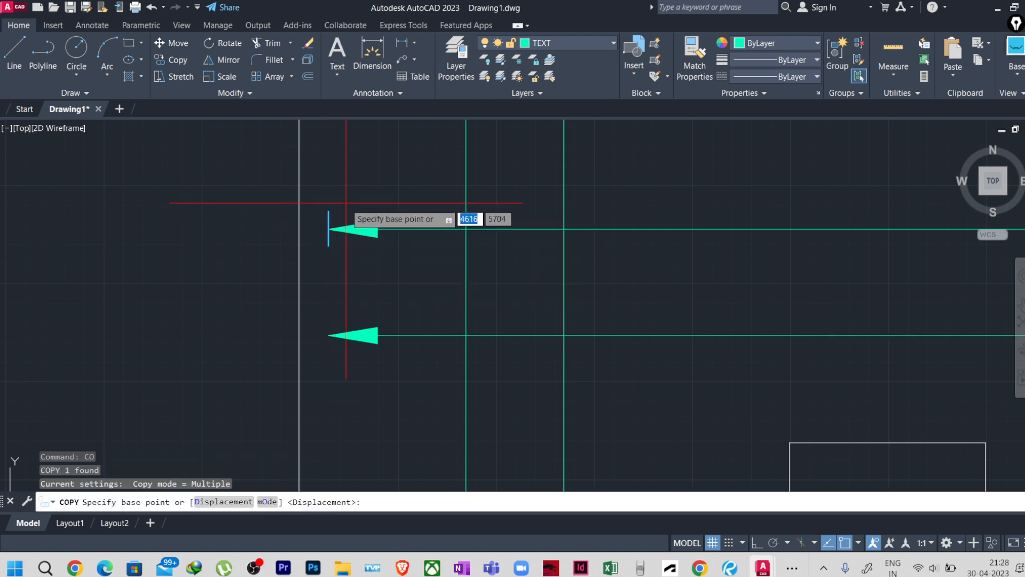
click(328, 228)
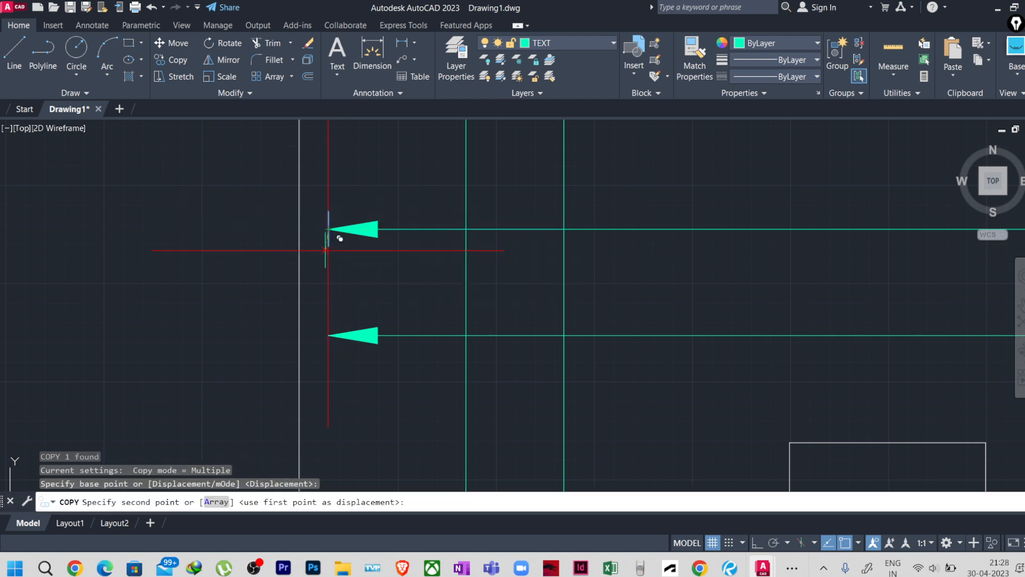
click(328, 334)
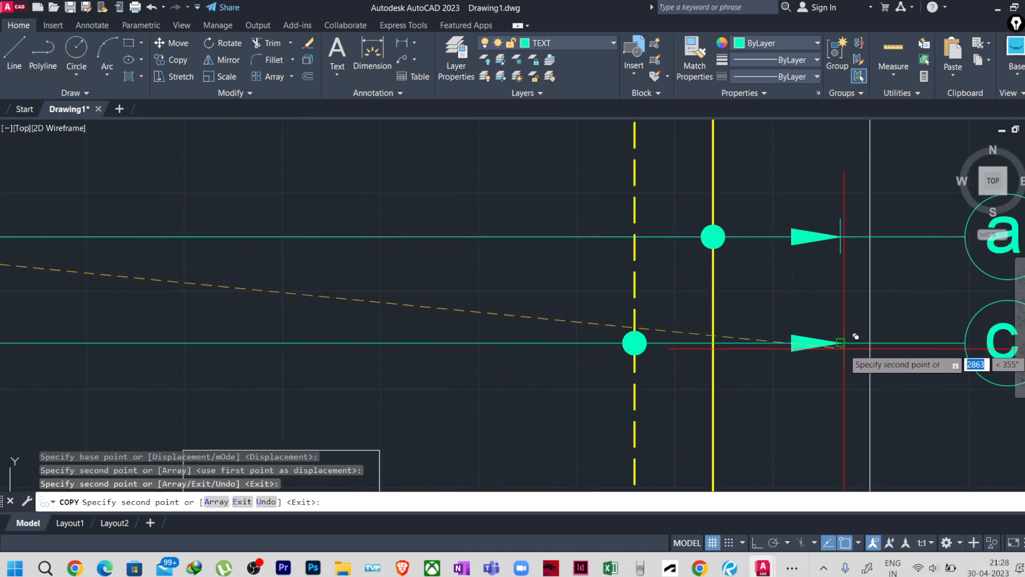
scroll(831, 358, down, 4)
middle_drag(574, 316, 548, 276)
key(Escape)
key(Escape)
key(Escape)
scroll(537, 299, down, 4)
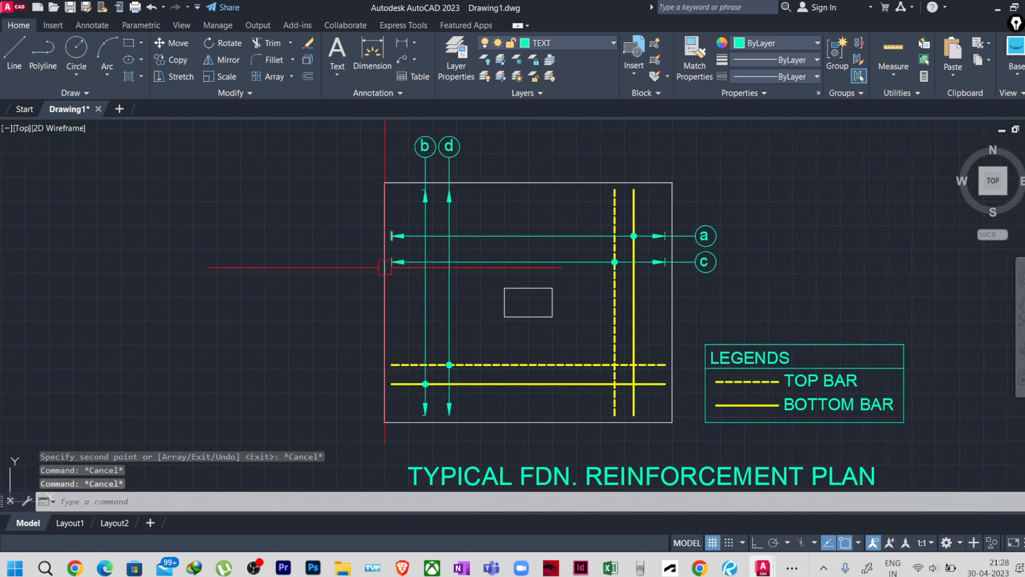
text(l)
key(Return)
scroll(421, 203, up, 8)
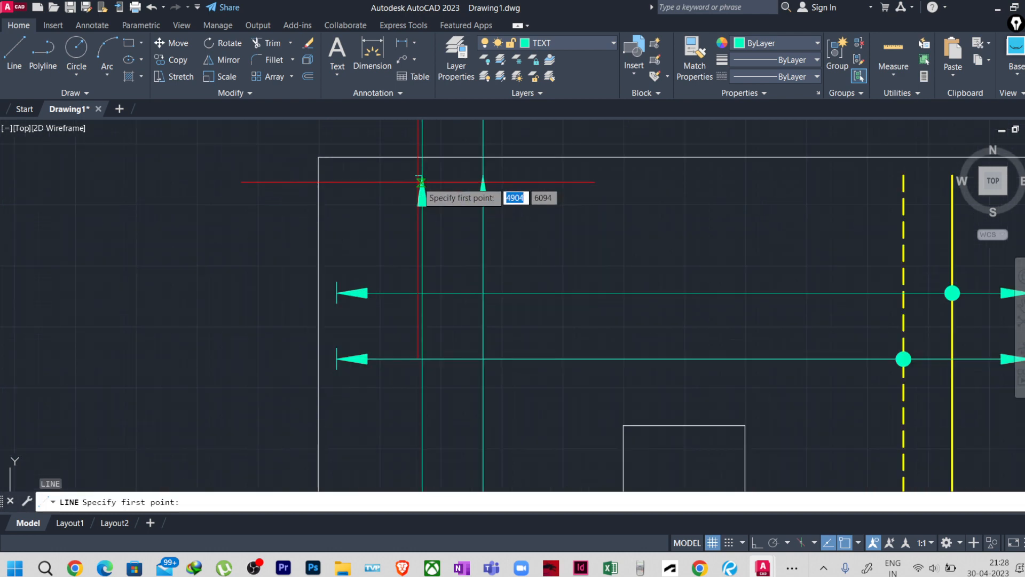
click(416, 169)
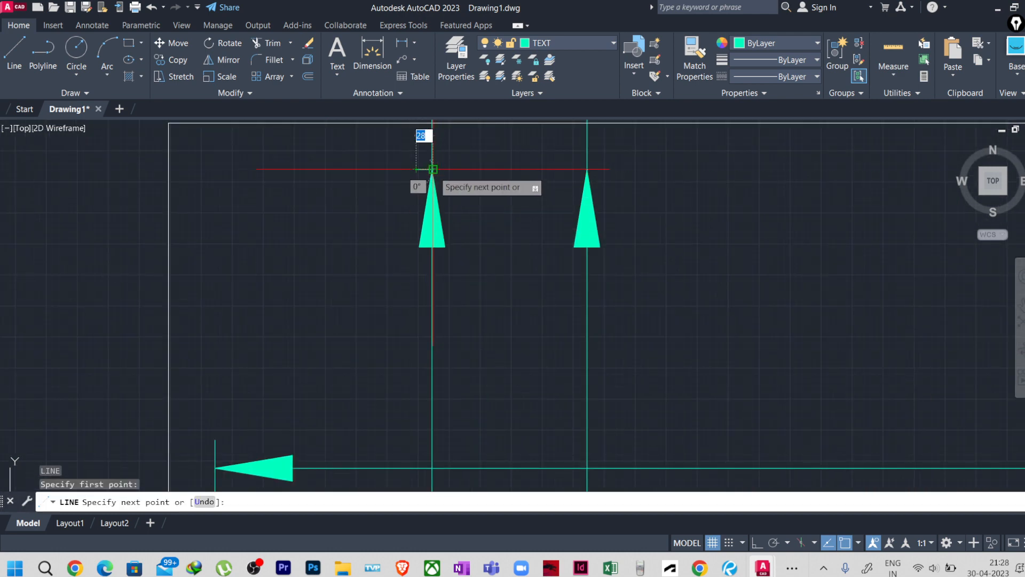
key(Escape)
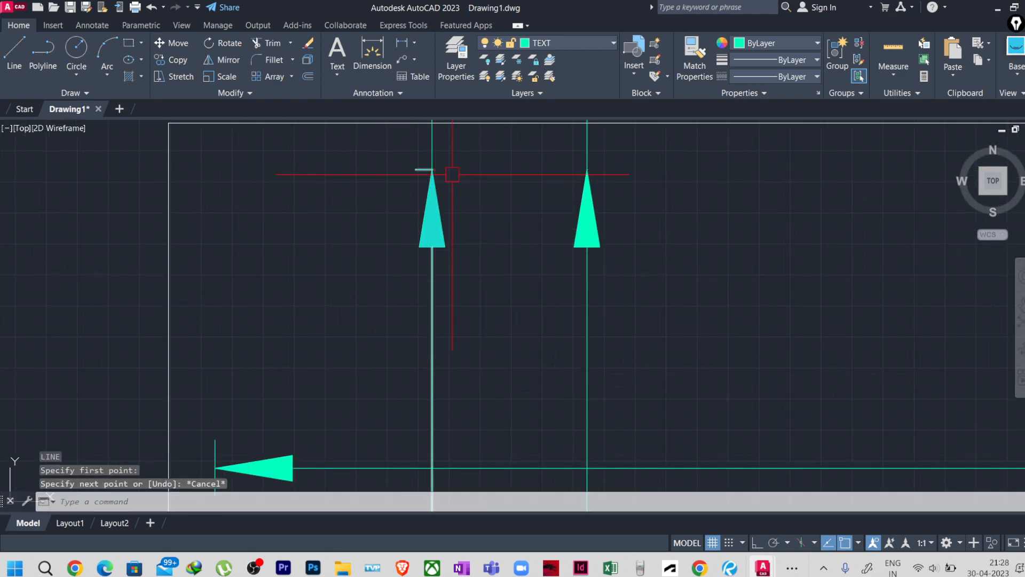
Step: Draw a horizontal tick about 68 units long at the upper arrow tip of line "b" and move it to centre on the tip
key(space)
click(433, 168)
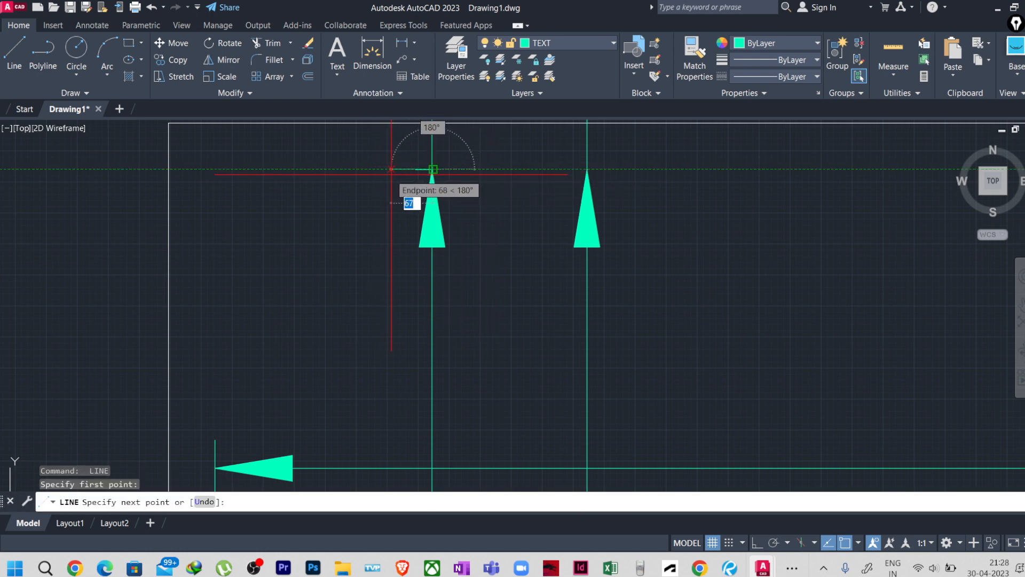
click(393, 169)
key(Escape)
click(395, 171)
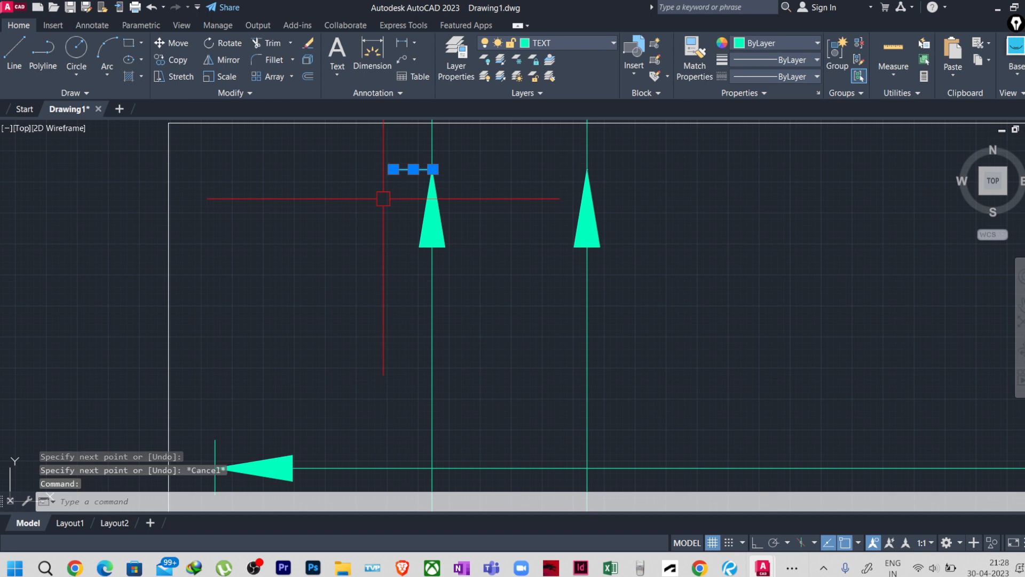
key(m)
key(space)
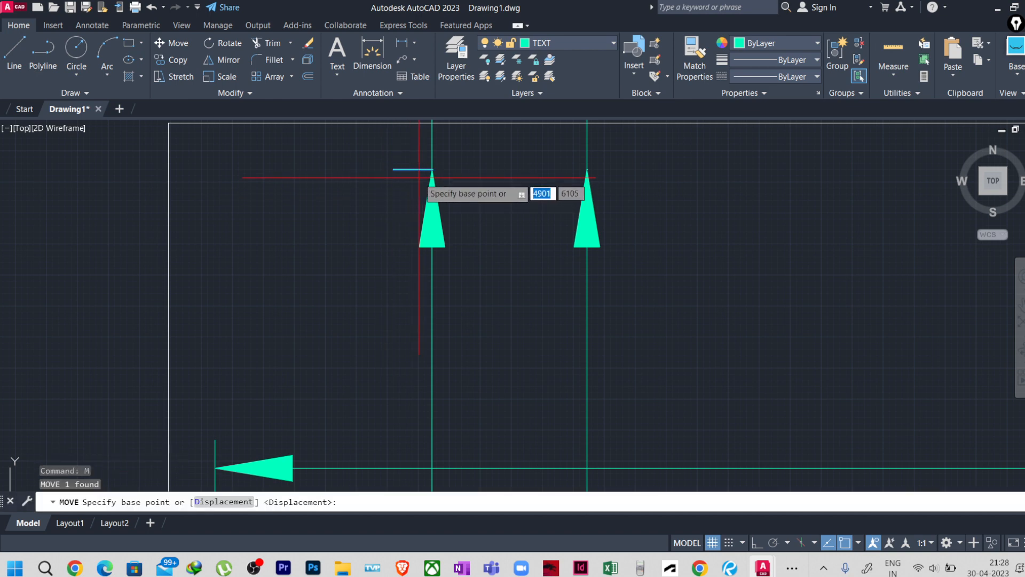
click(413, 169)
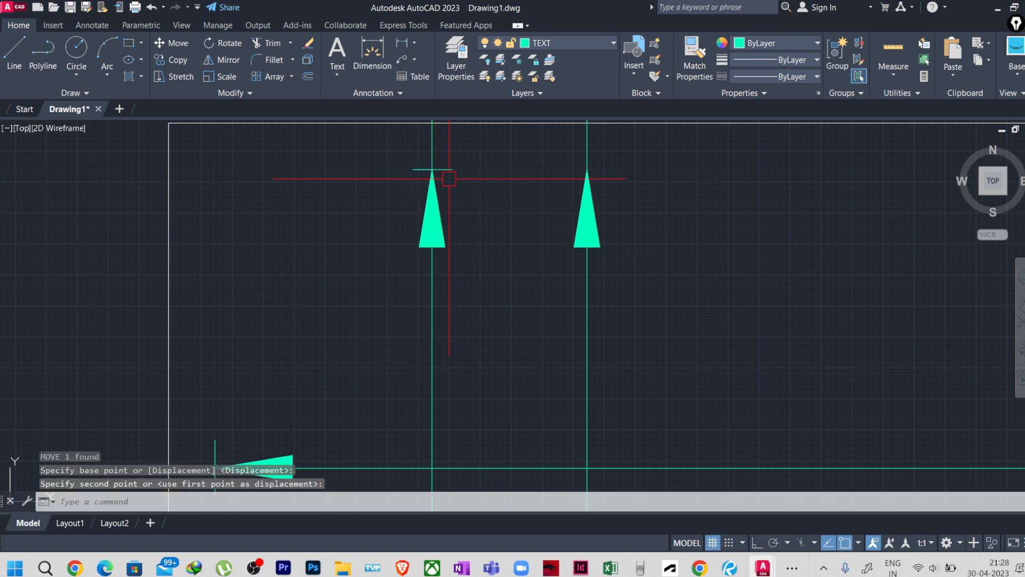
click(449, 179)
text(CON)
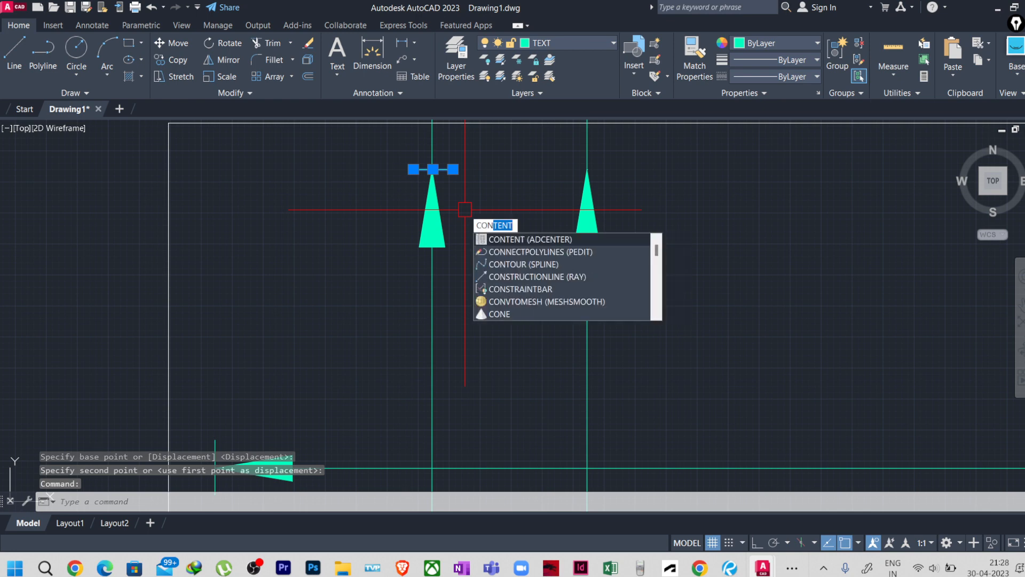
key(Escape)
key(ctrl+2)
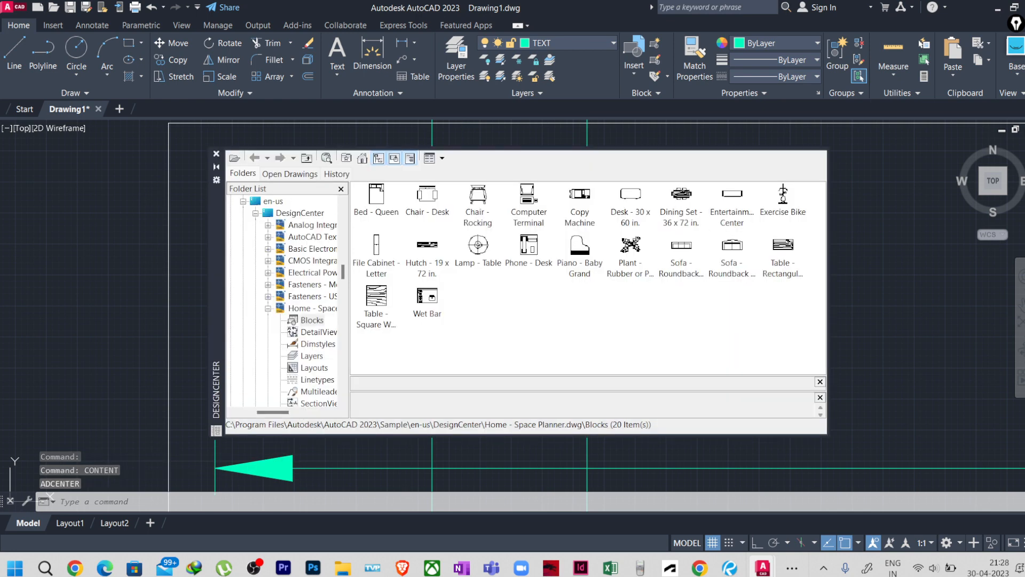
click(217, 154)
key(Escape)
key(Escape)
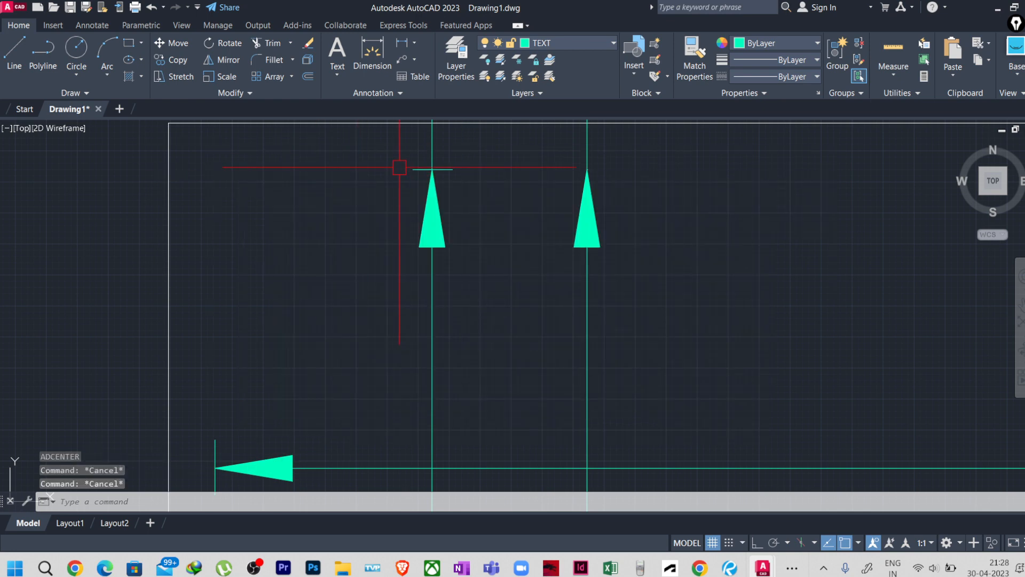
Step: Copy the horizontal tick from the upper arrow tip of line "b" to line "d"'s upper tip and both lines' lower tips
click(457, 169)
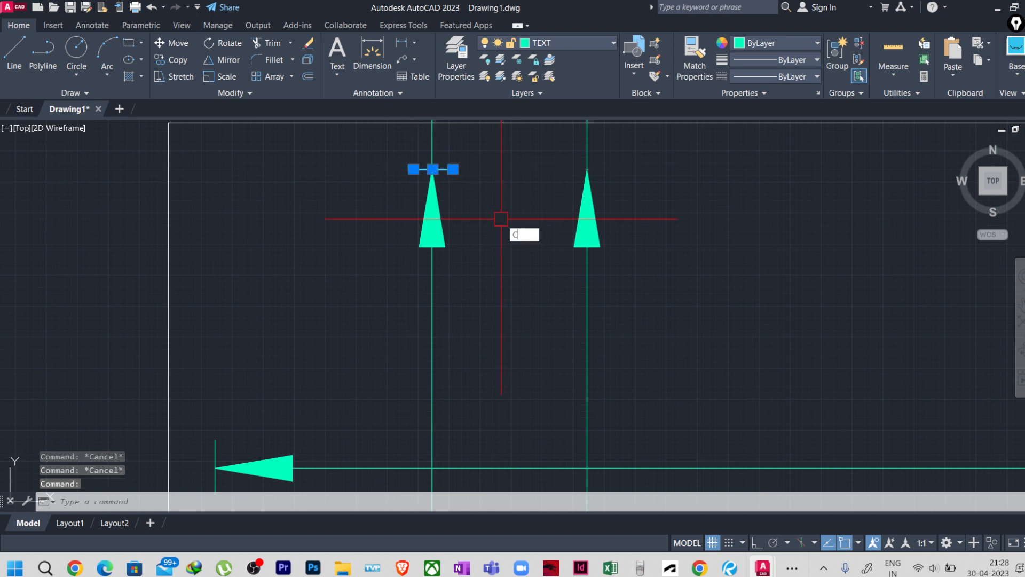
text(o)
key(Return)
click(432, 170)
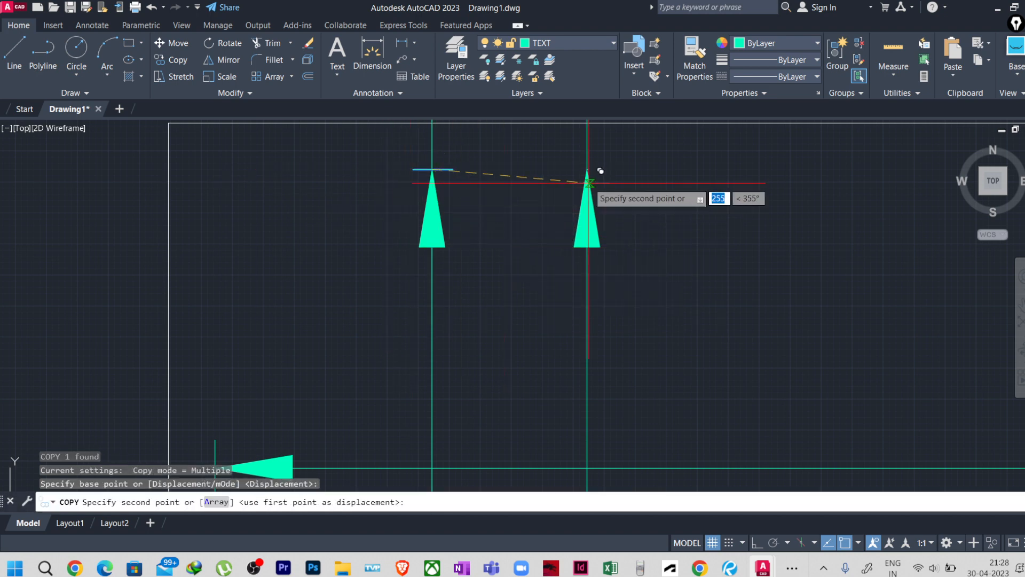
click(588, 168)
scroll(581, 214, down, 6)
middle_drag(694, 240, 377, 191)
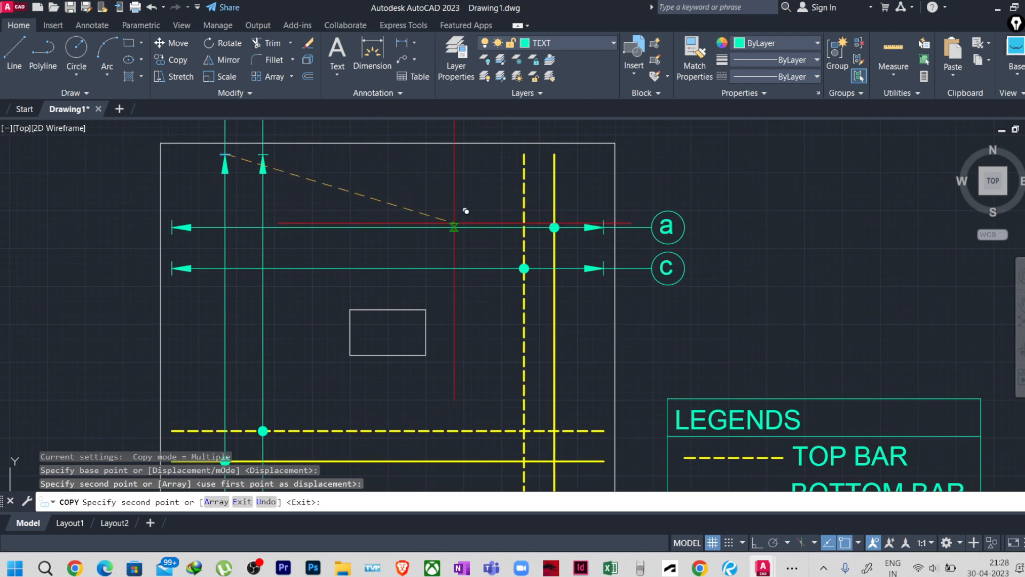
middle_drag(450, 479, 496, 234)
scroll(322, 268, up, 2)
click(300, 260)
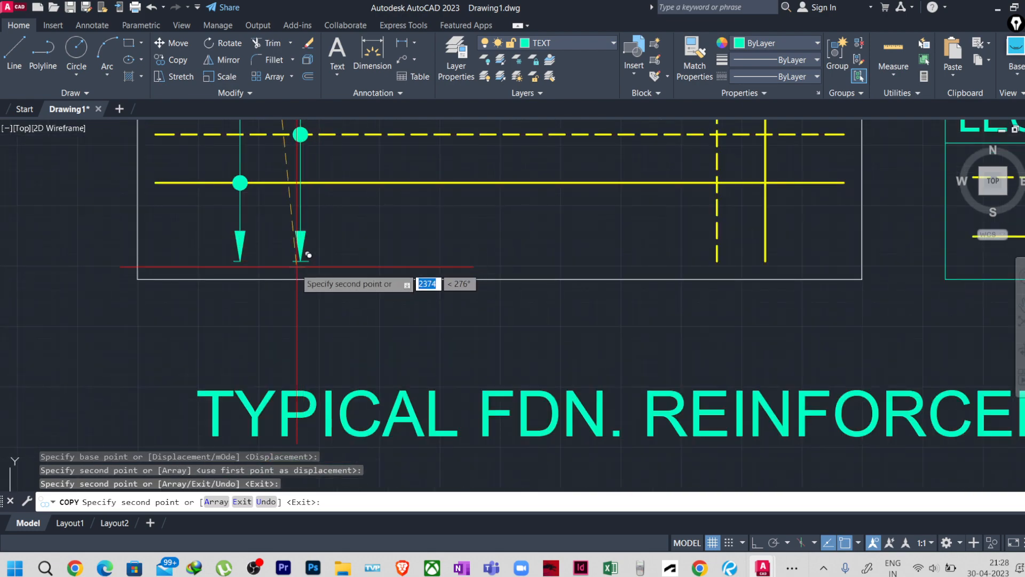
click(240, 261)
key(Escape)
scroll(352, 280, down, 1)
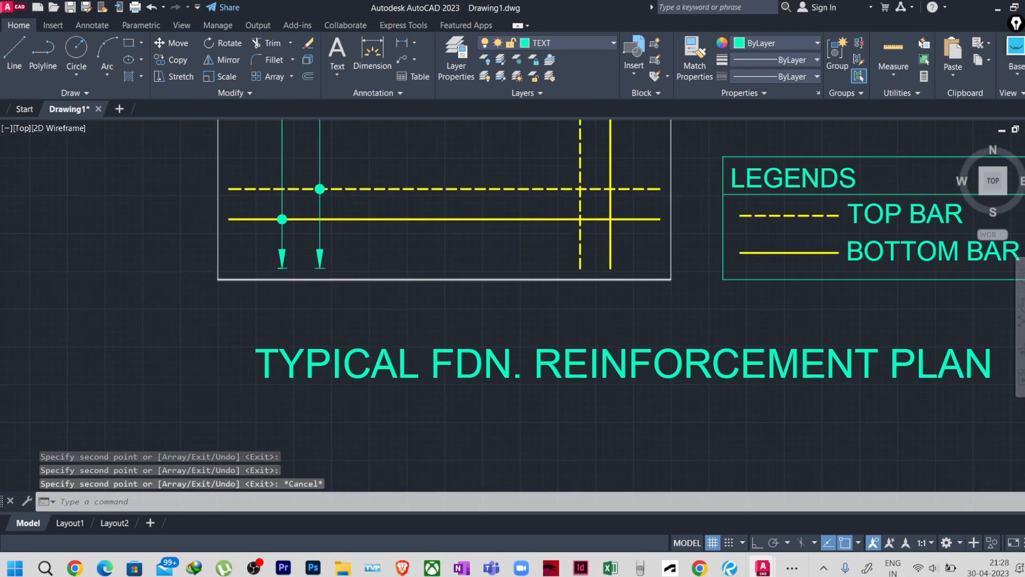
Step: Ungroup the legend table beside the foundation plan
scroll(277, 269, up, 10)
scroll(345, 274, down, 8)
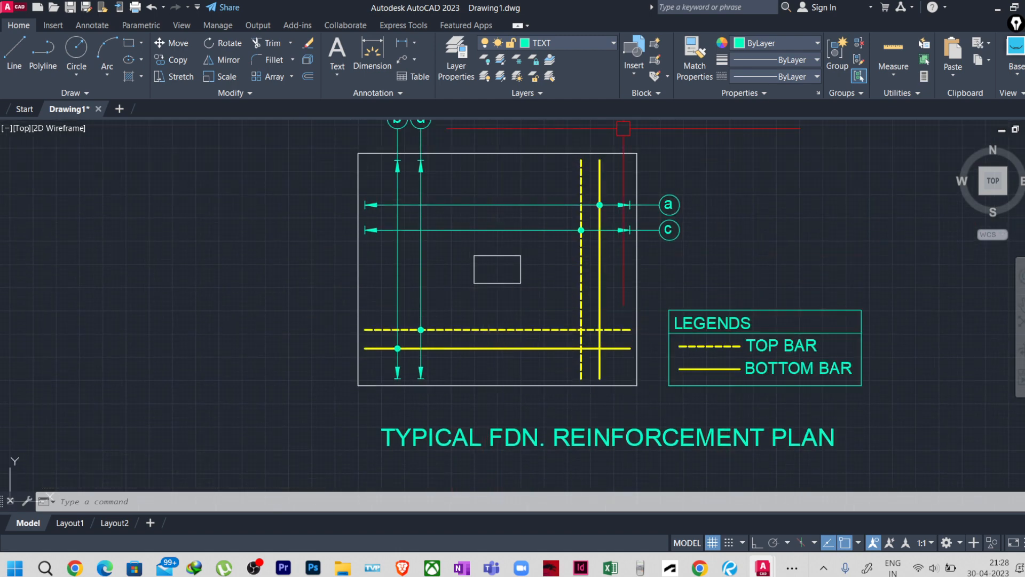
click(796, 346)
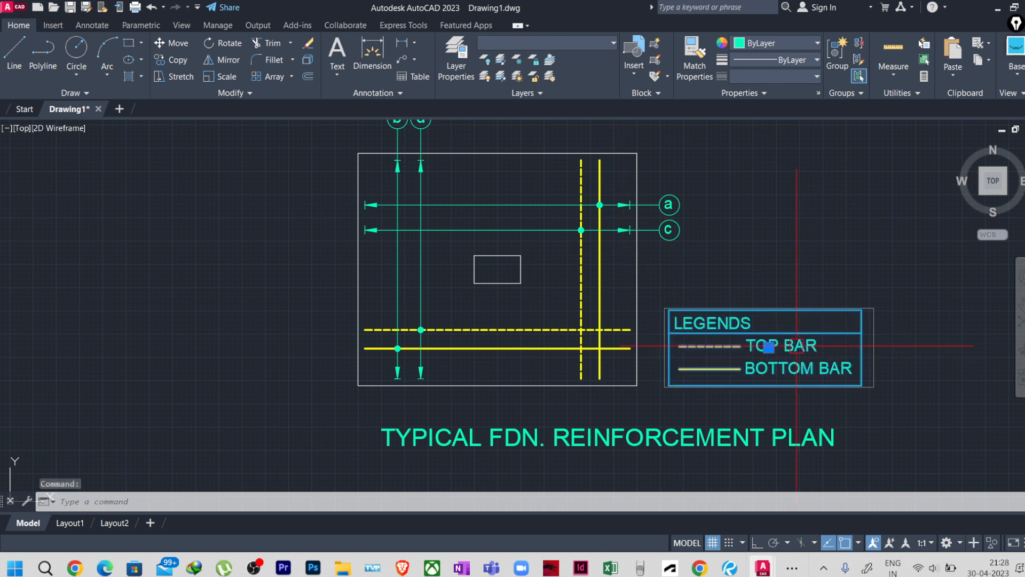
click(858, 43)
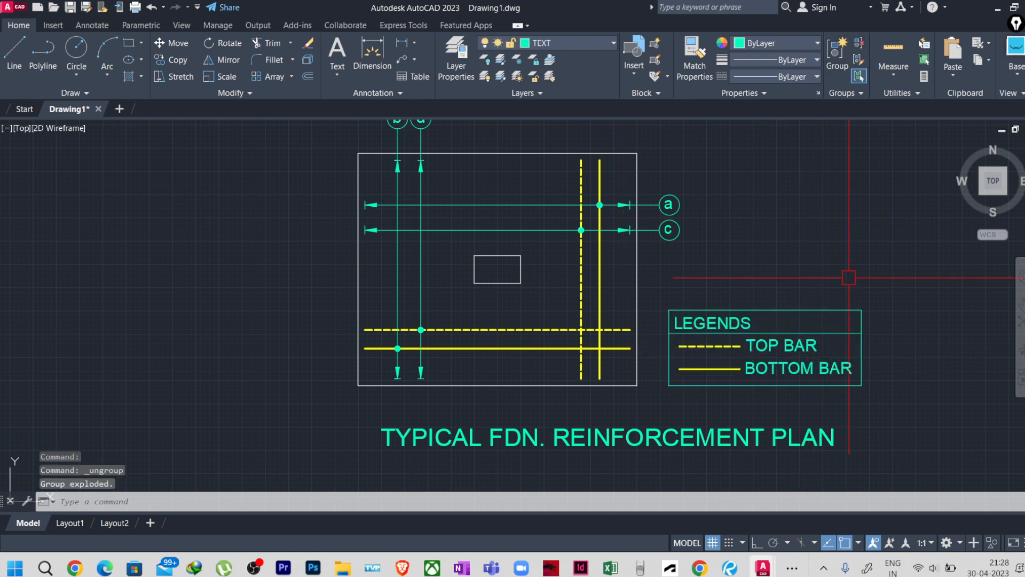
click(796, 357)
click(786, 367)
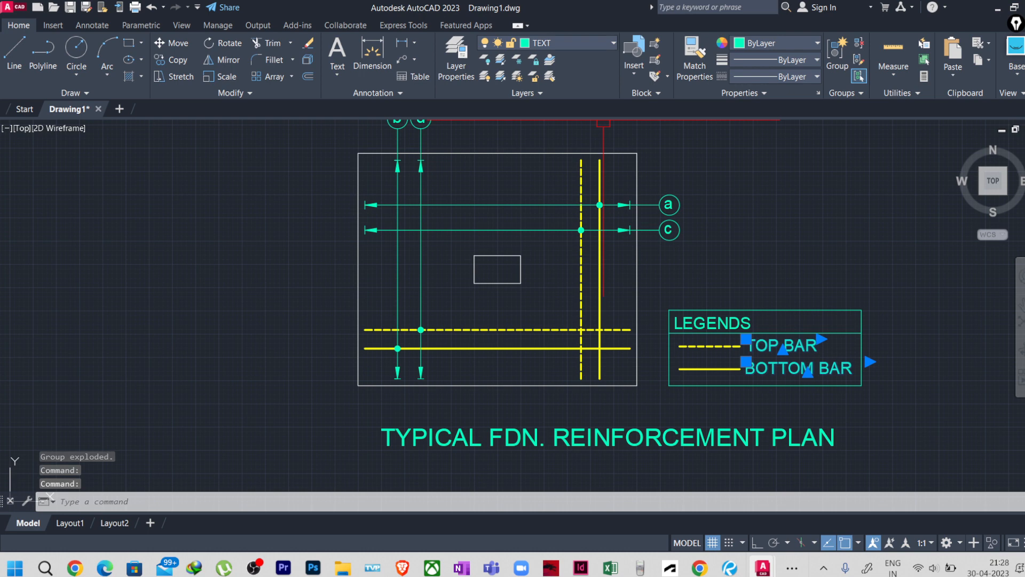
click(566, 43)
click(550, 188)
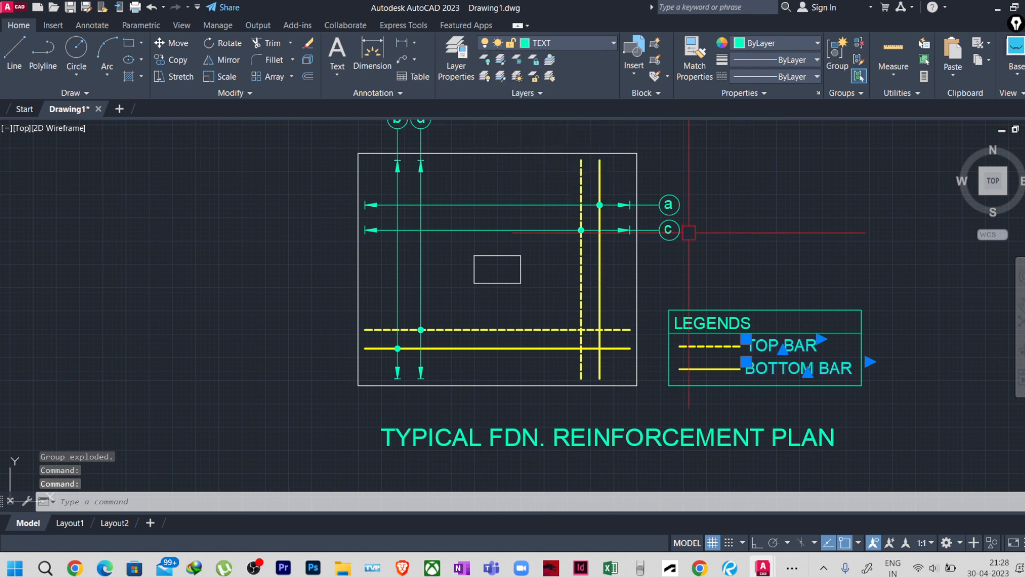
click(650, 229)
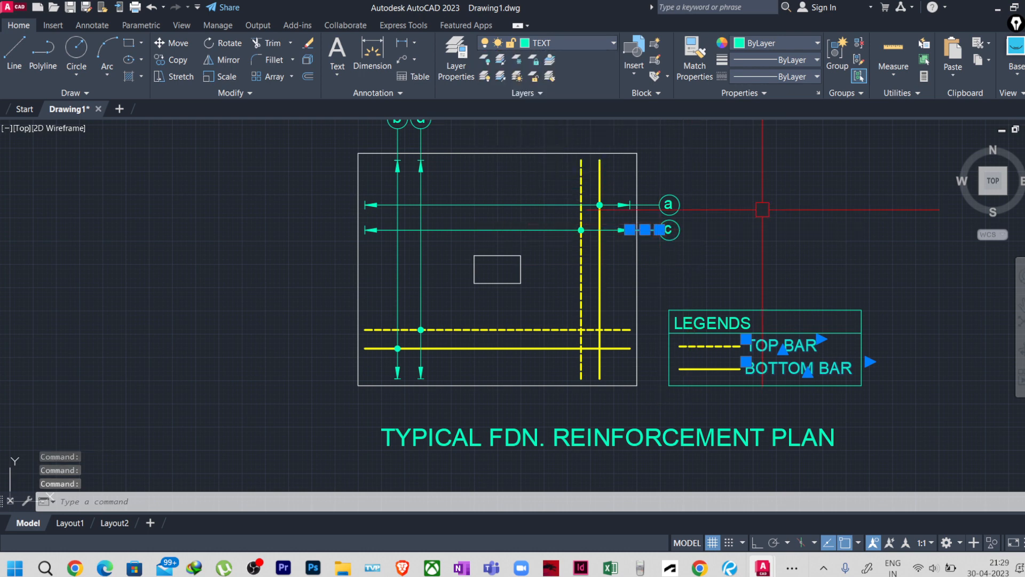
key(Escape)
Step: Group the whole legend table with its frame, bar samples and texts
mouse_move(686, 423)
middle_down()
mouse_move(652, 387)
mouse_move(623, 384)
middle_up()
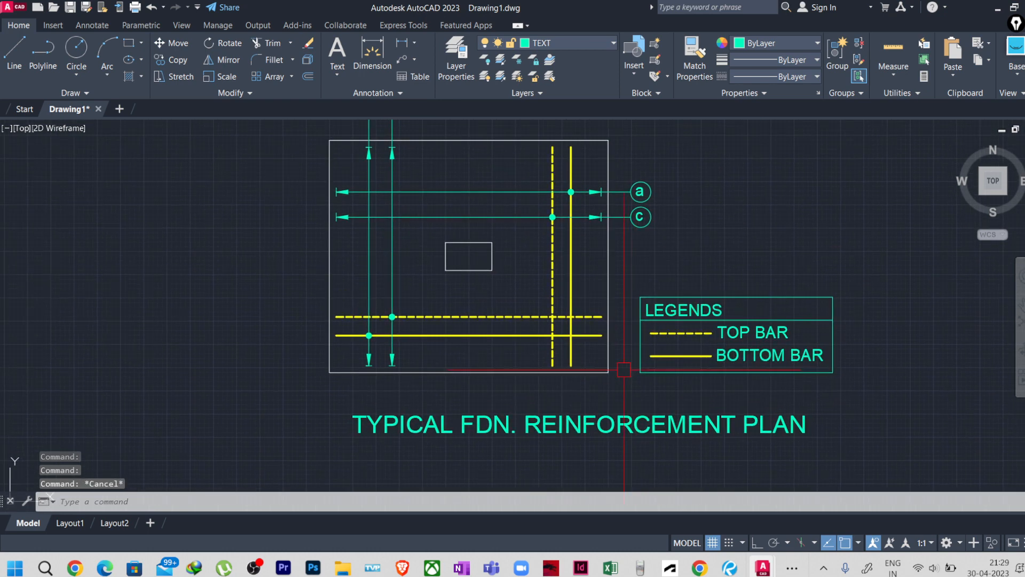
click(907, 255)
click(633, 378)
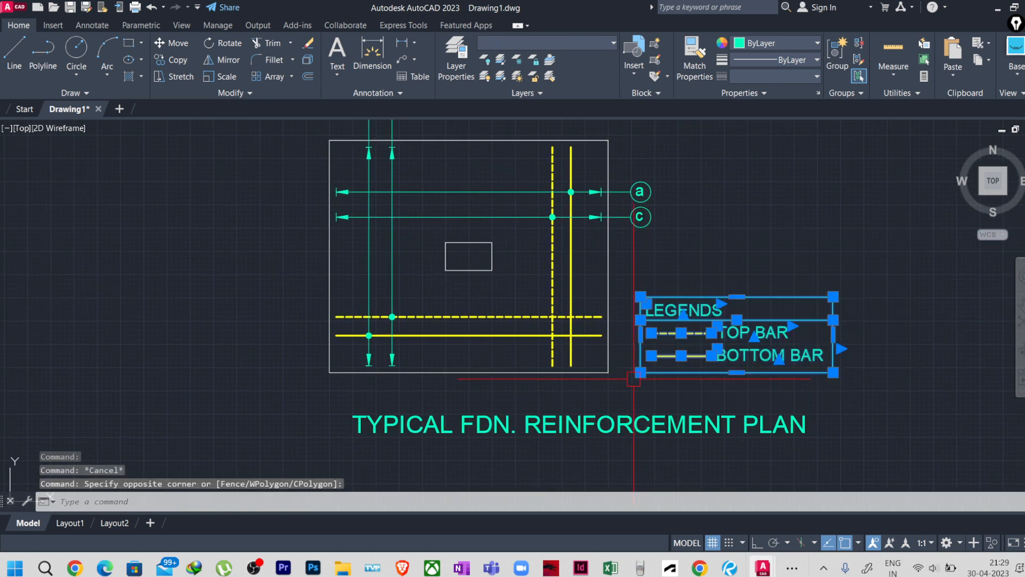
key(ctrl+shift+g)
Step: Join the four edges of the outer foundation outline into one polyline
click(608, 240)
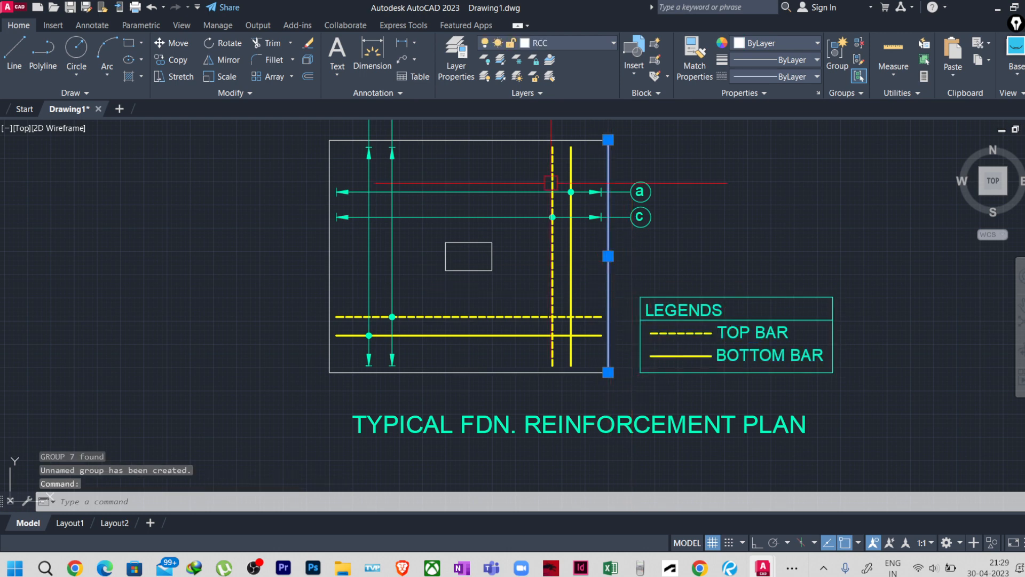
click(514, 142)
click(335, 261)
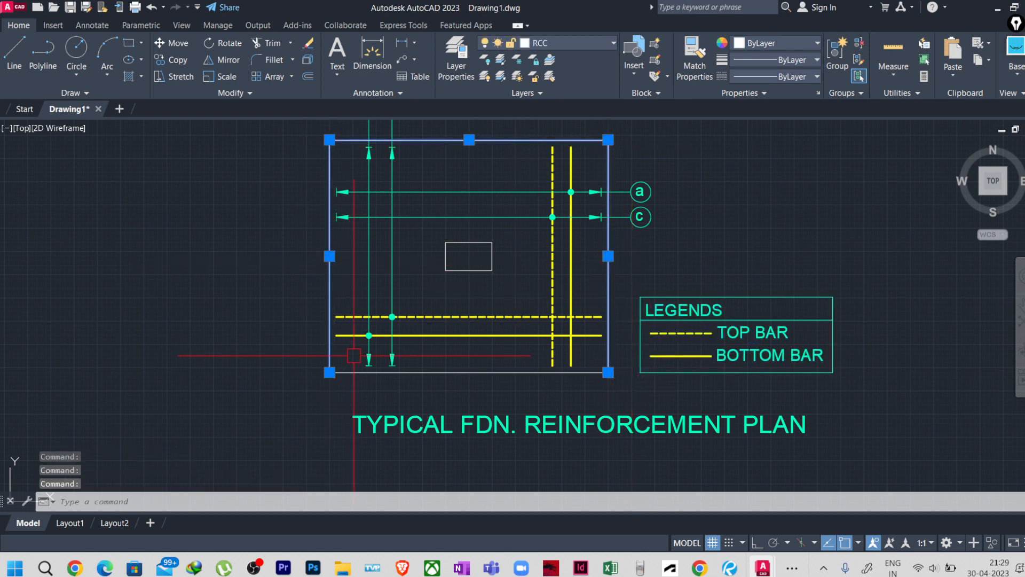
click(344, 372)
text(j)
key(Return)
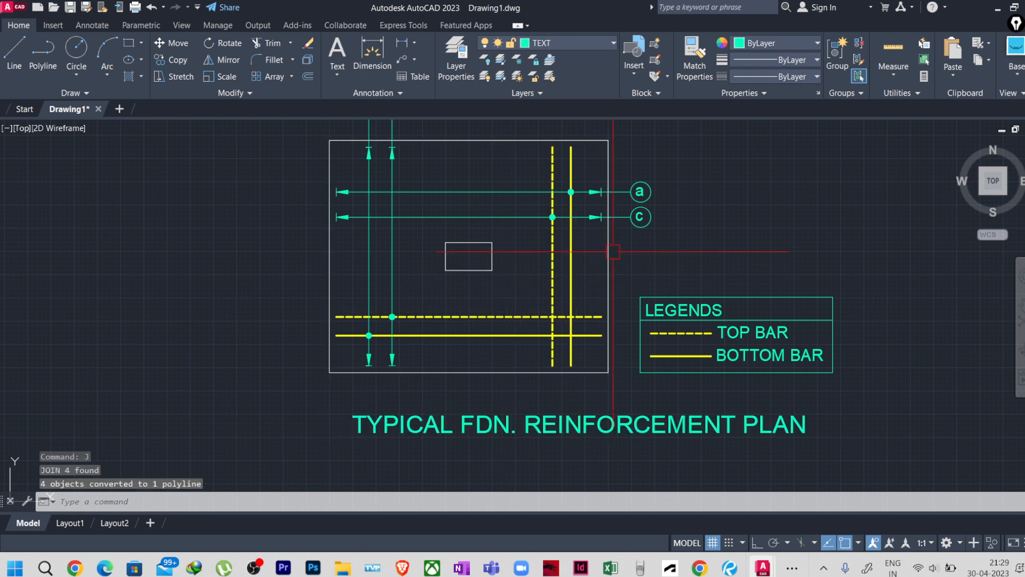
Step: Group the four yellow reinforcement bars, both the dashed and the solid ones
click(585, 267)
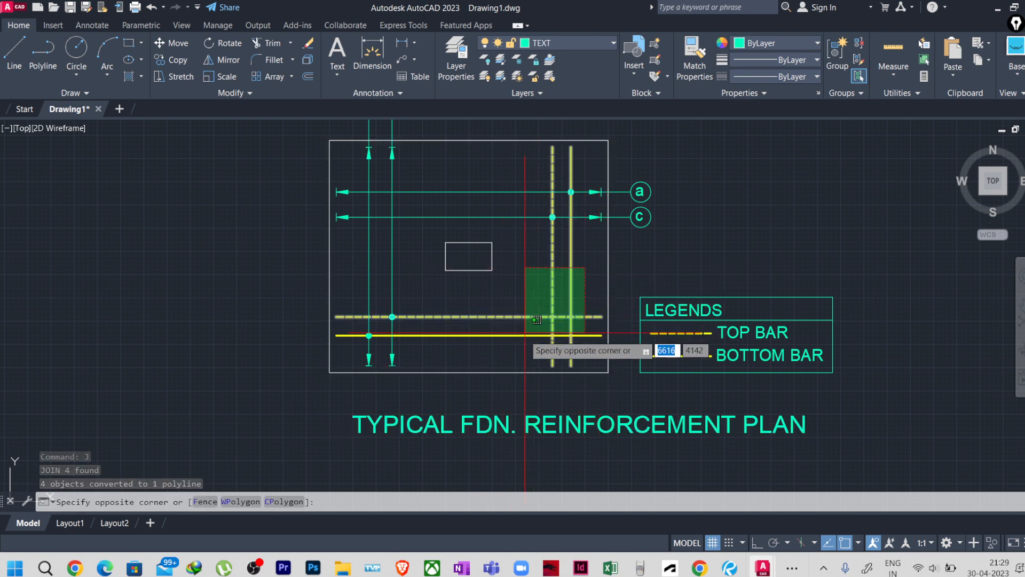
click(520, 352)
text(g)
key(Return)
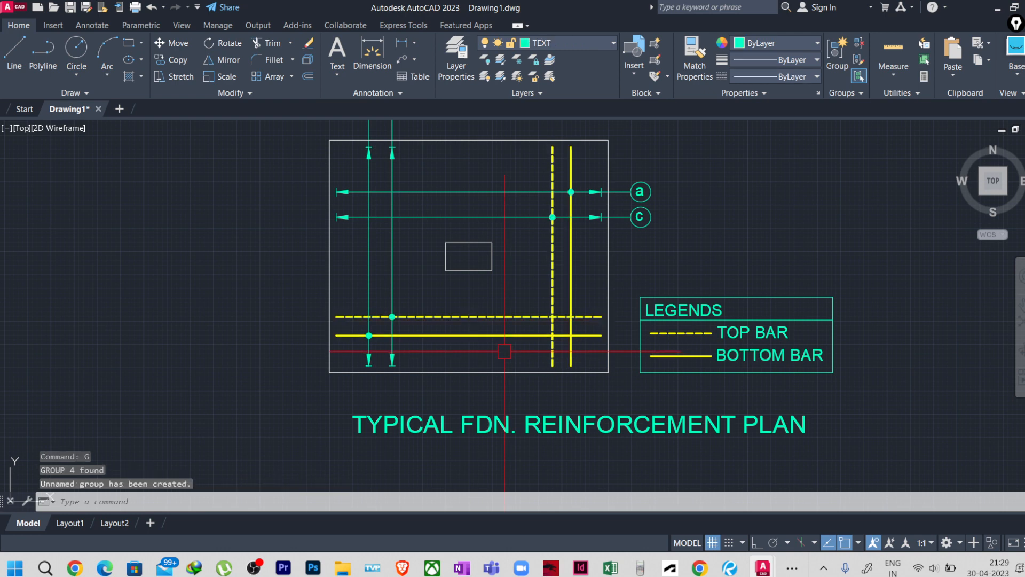
Step: Group distribution lines "a" to "d" with their arrows, ticks, dots and label bubbles
middle_drag(454, 239, 455, 293)
click(310, 233)
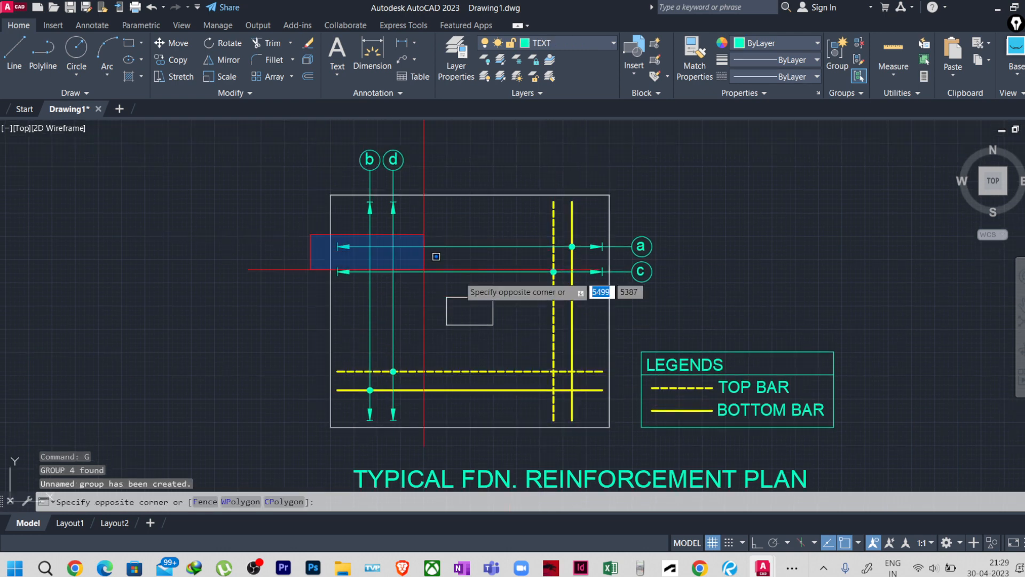
click(691, 291)
click(346, 145)
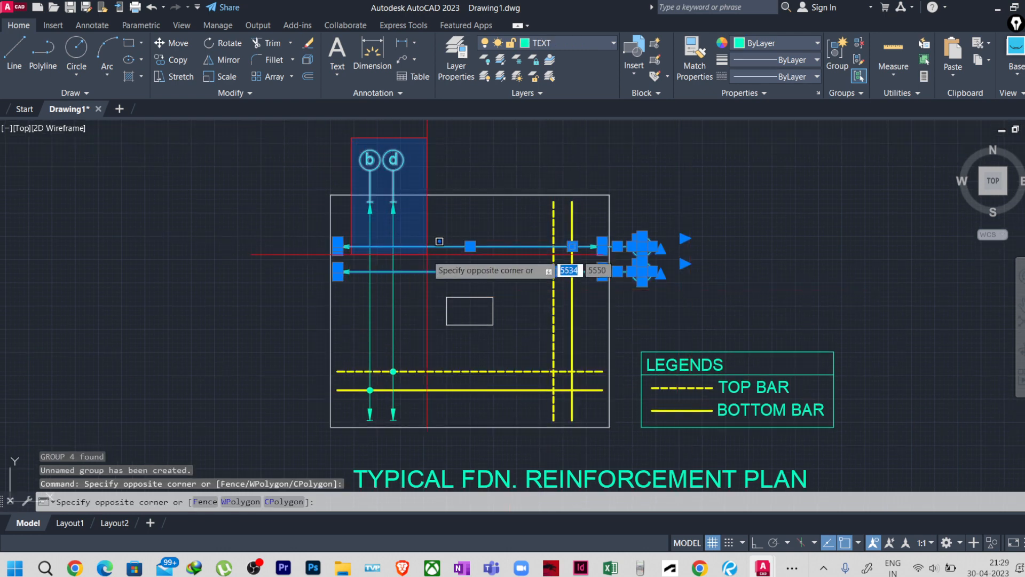
middle_drag(424, 270, 410, 213)
click(396, 379)
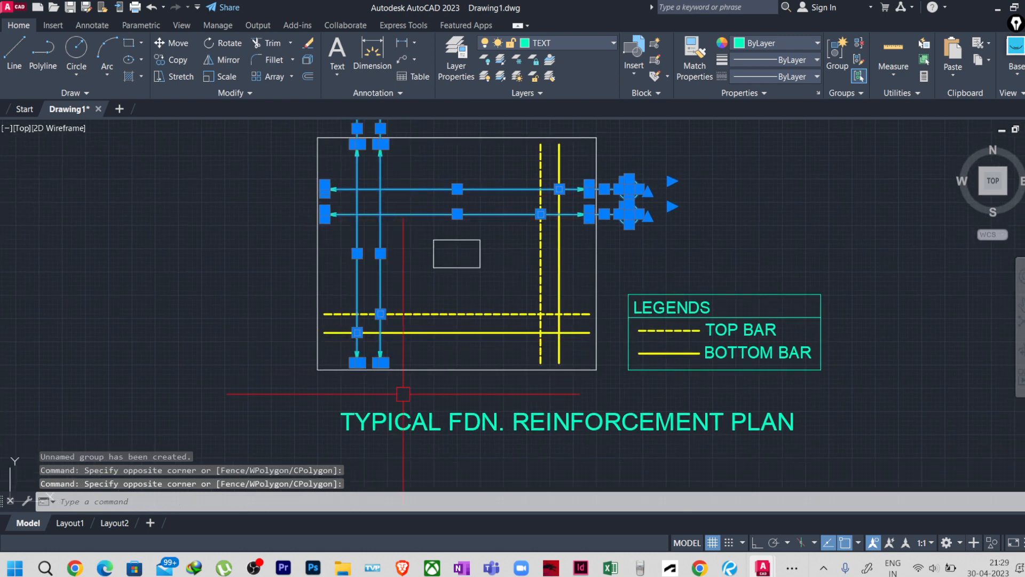
key(Return)
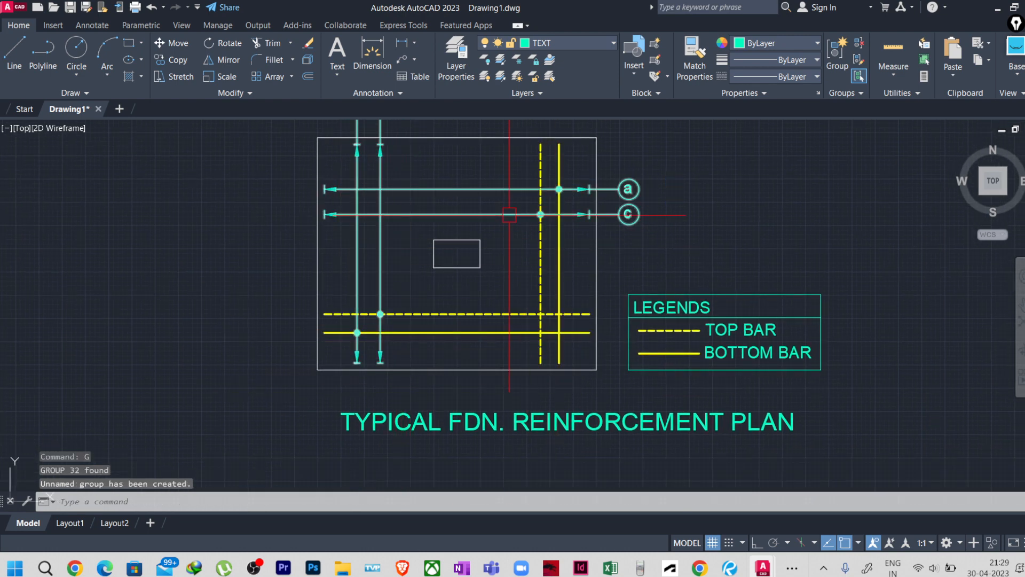
Step: Group the central column rectangle with the outer foundation outline
scroll(529, 243, down, 3)
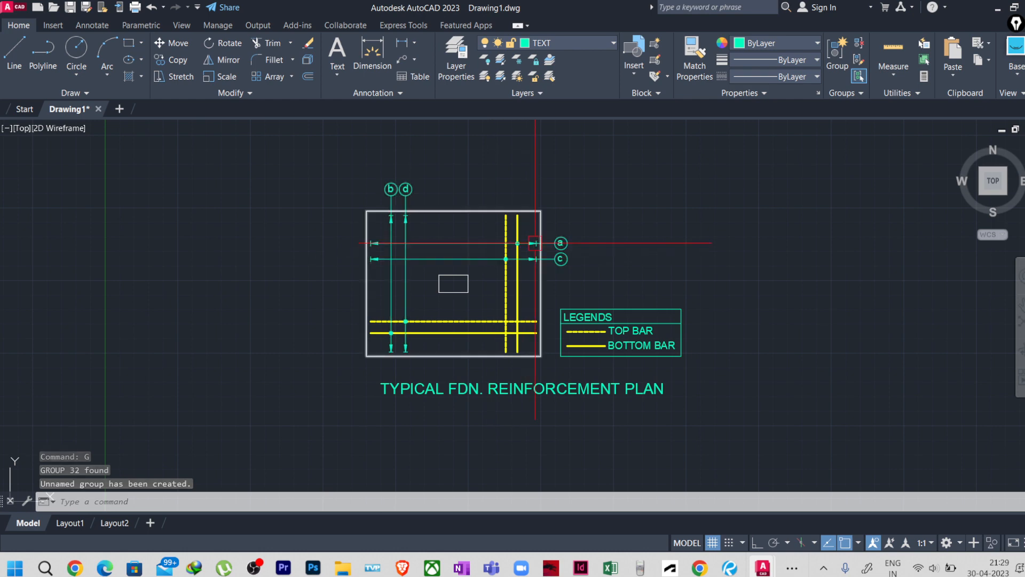
scroll(534, 242, up, 4)
scroll(515, 208, down, 4)
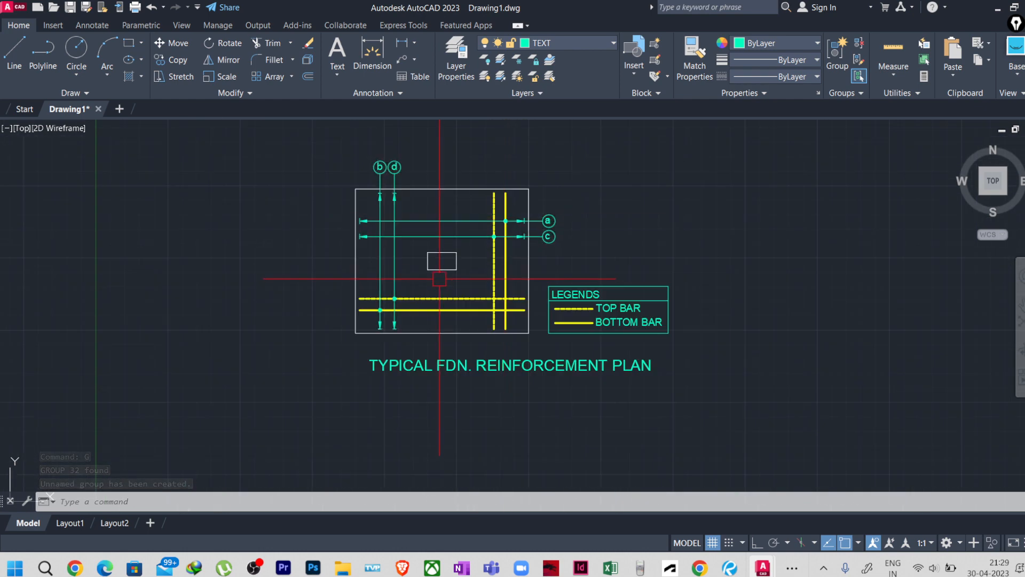
scroll(439, 278, up, 2)
click(465, 264)
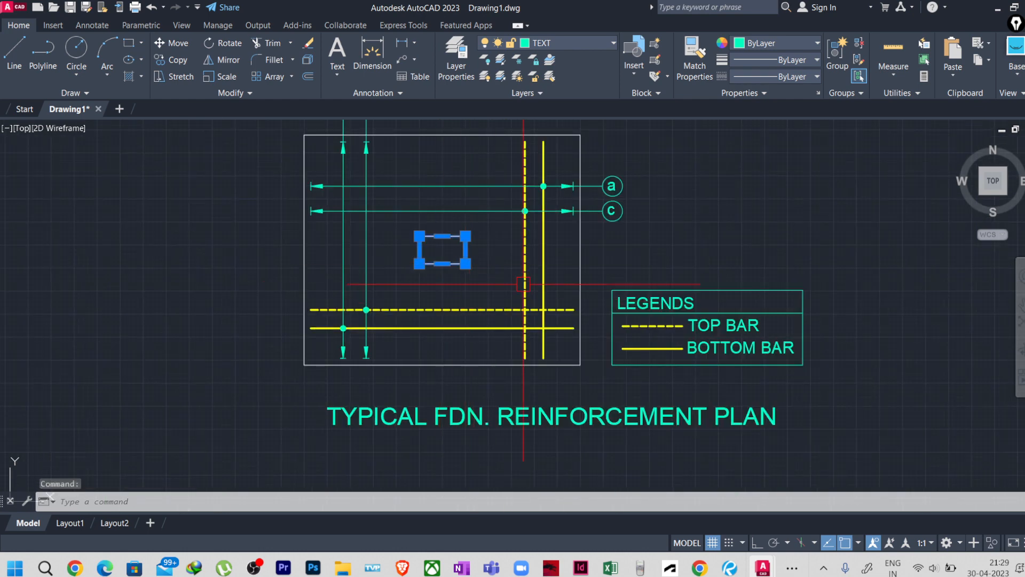
click(581, 279)
text(G)
key(Return)
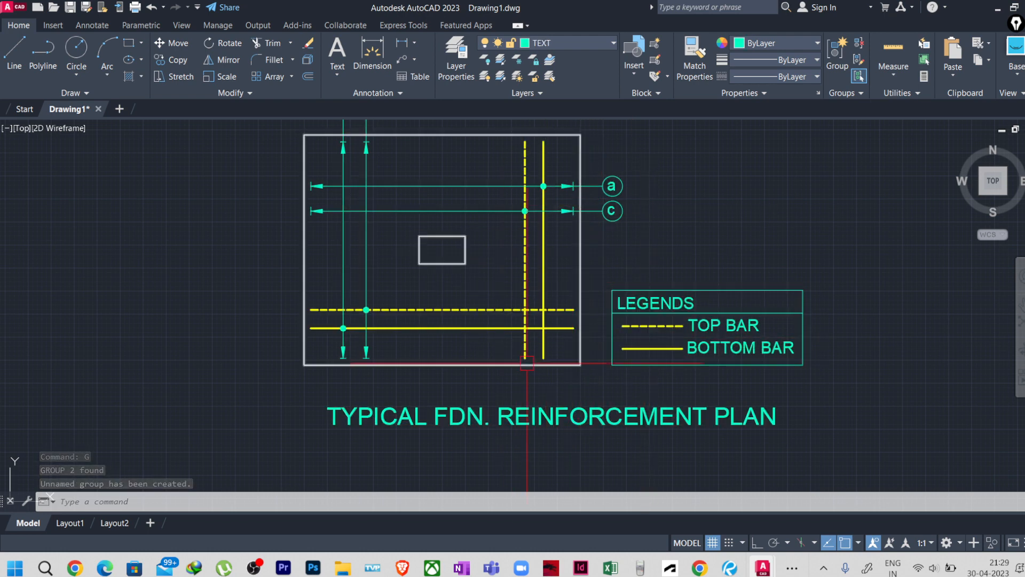
Step: Draw a horizontal line between the midpoints of the foundation's left and right edges and continue it 500 units beyond the right edge
scroll(527, 365, down, 4)
scroll(591, 355, up, 4)
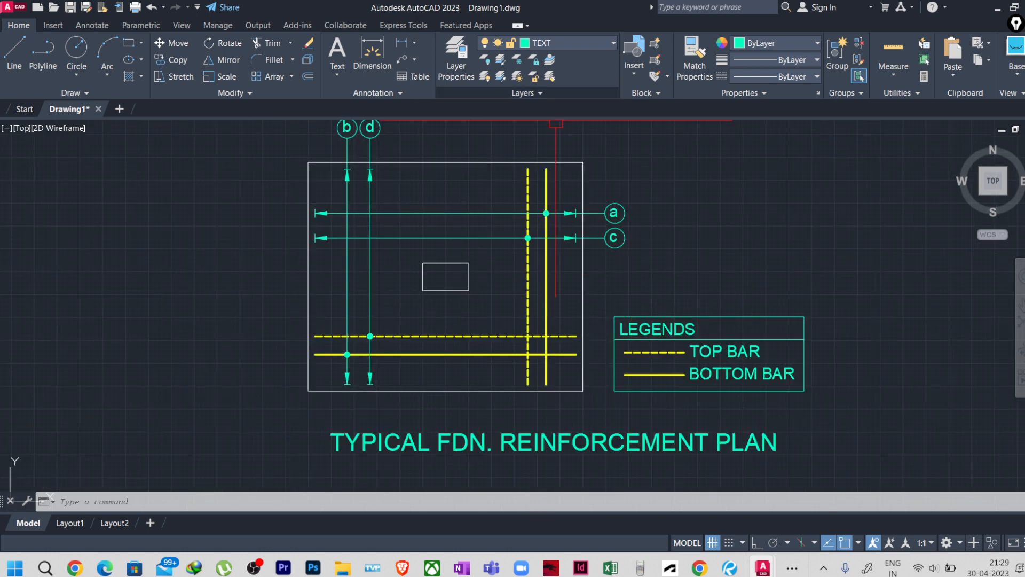
key(l)
key(Return)
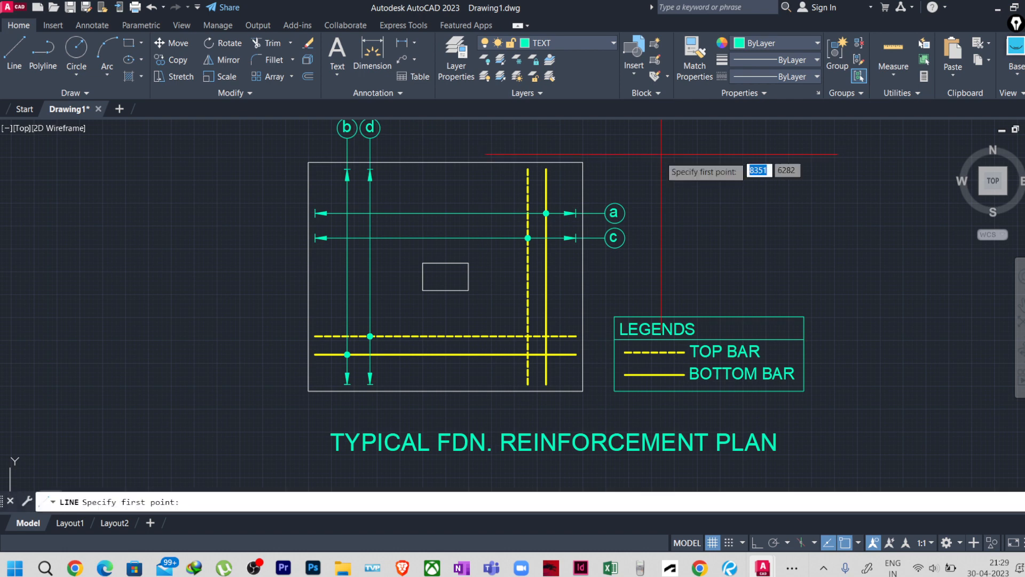
click(309, 276)
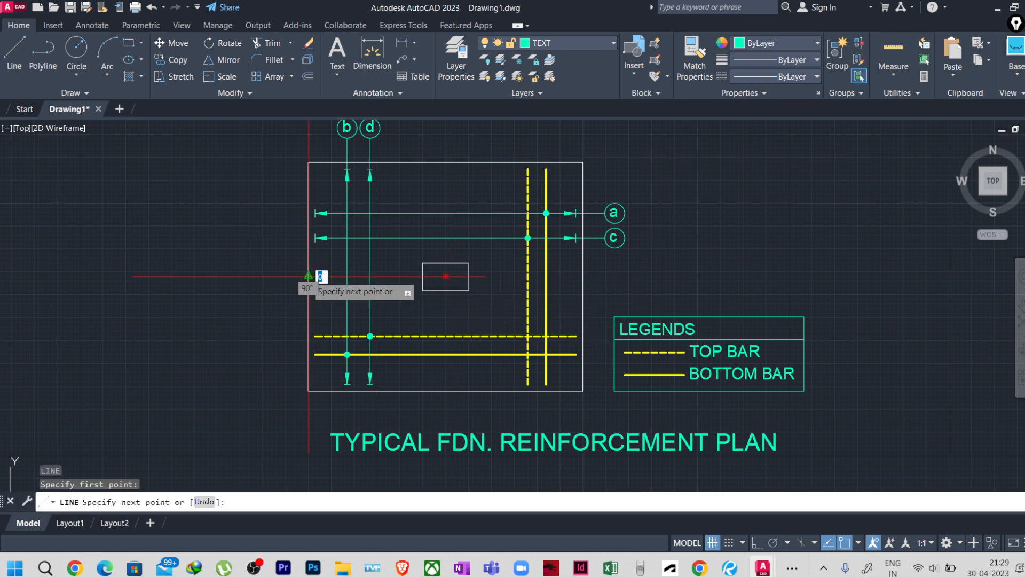
click(583, 276)
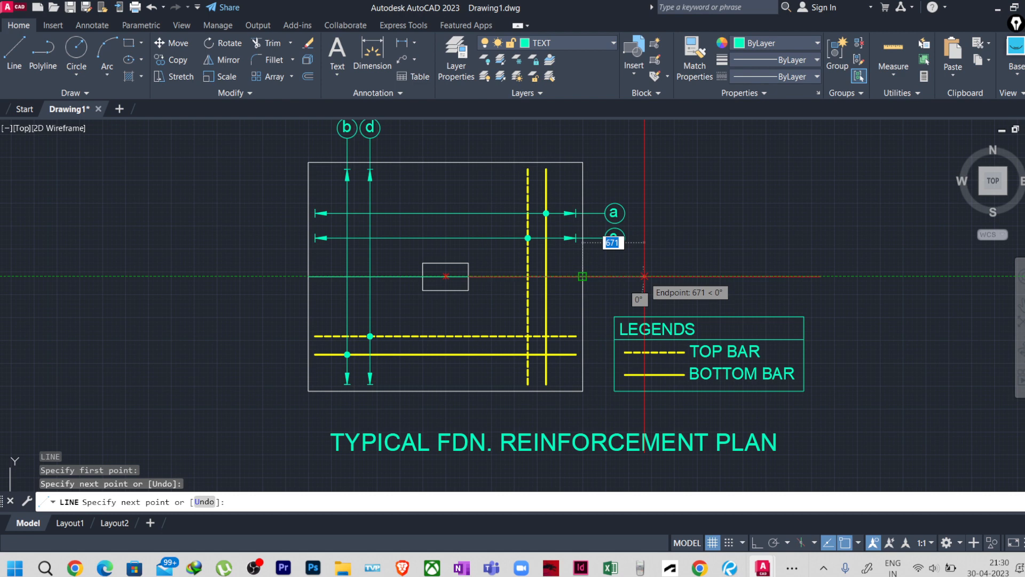
text(500)
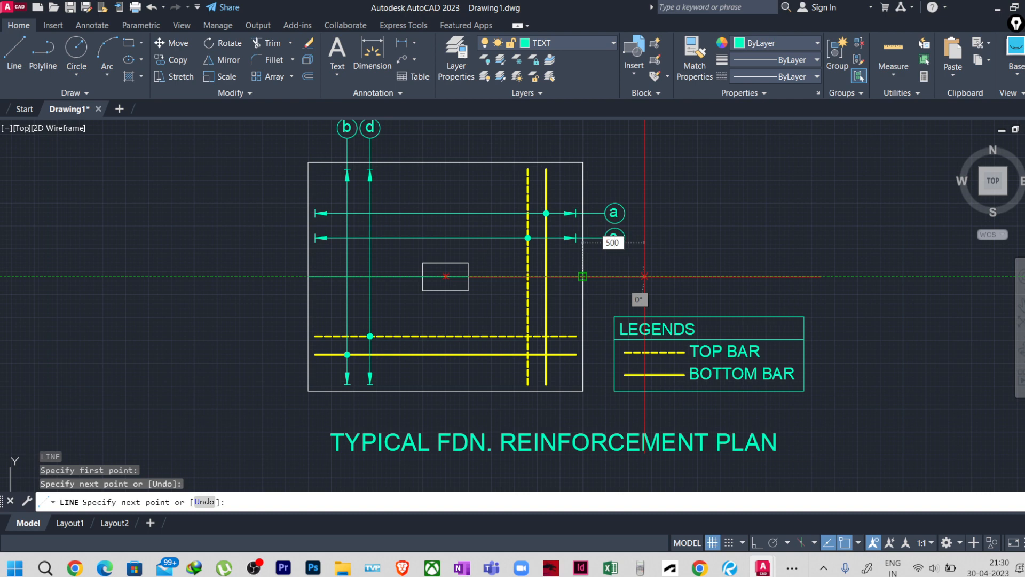
key(Return)
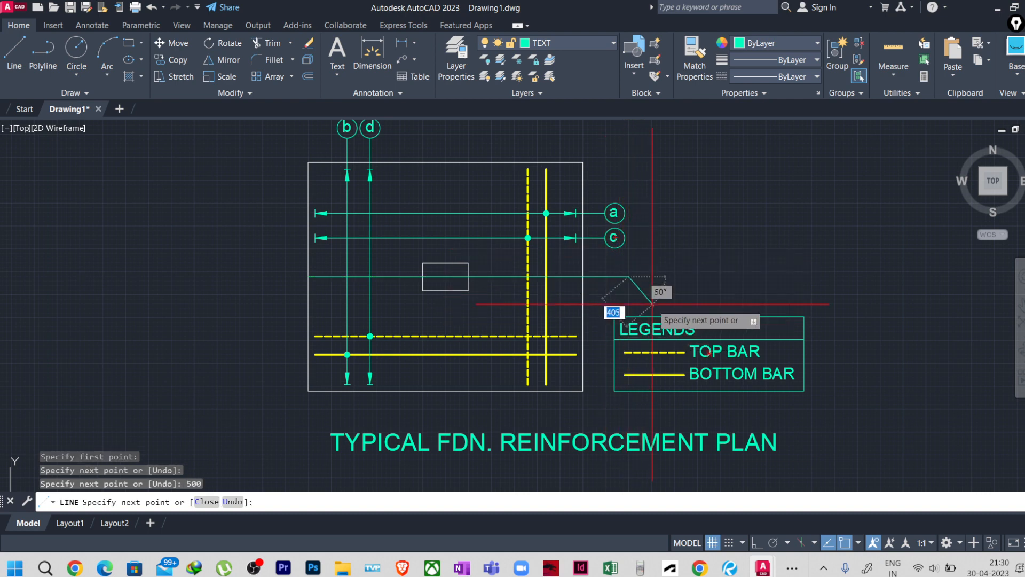
key(Escape)
Step: Draw a 500-unit horizontal line outward from the midpoint of the foundation's left edge
key(Return)
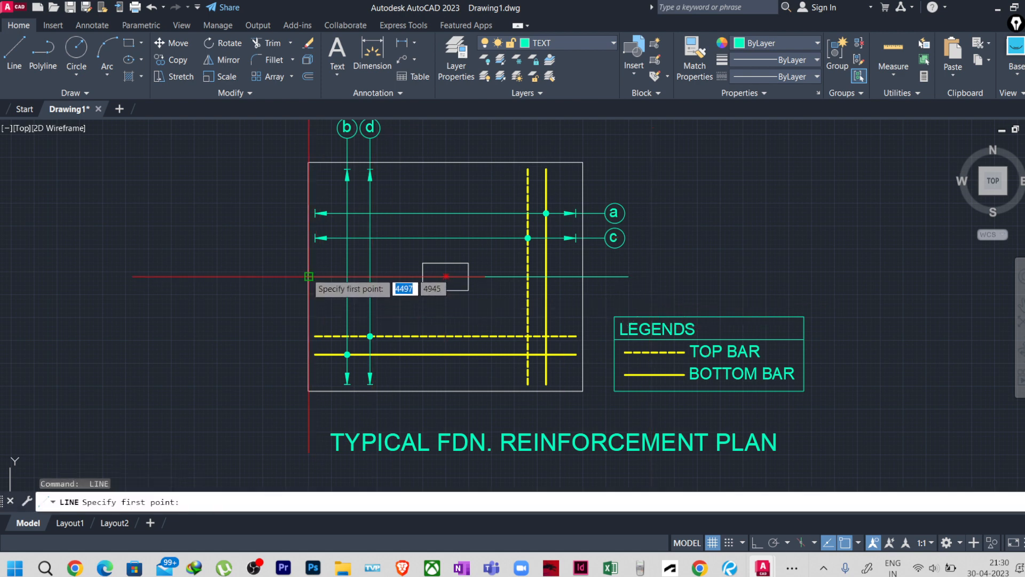
click(309, 276)
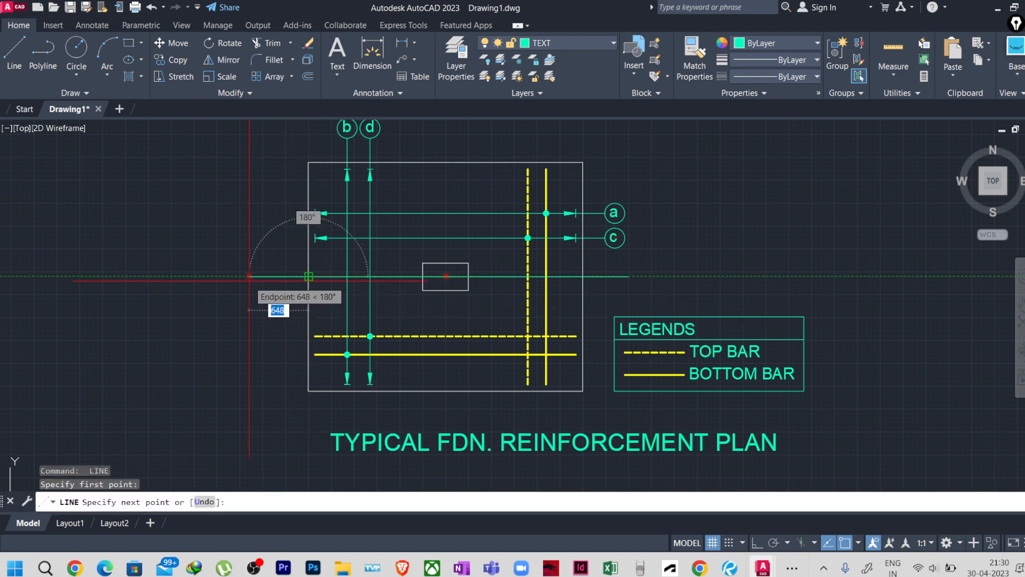
text(500)
key(Return)
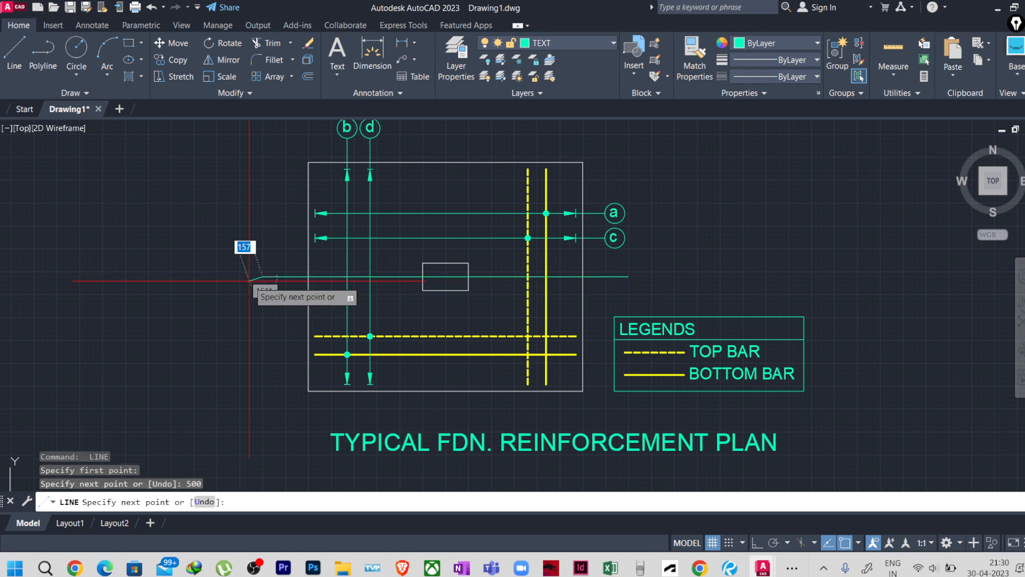
Step: Join the three collinear horizontal segments through the foundation's centre into one line
key(Return)
scroll(483, 296, up, 2)
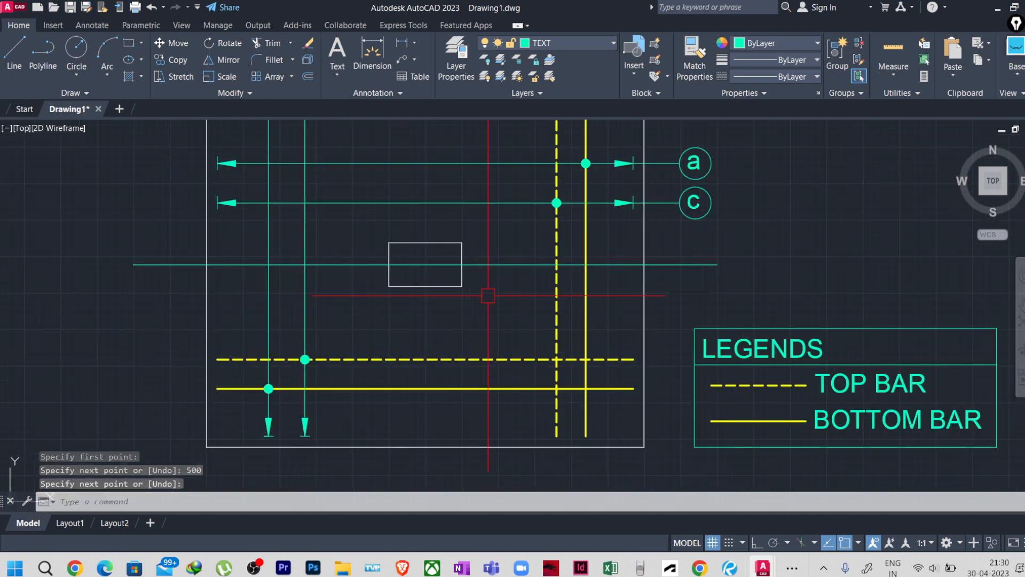
middle_drag(501, 308, 513, 326)
click(694, 282)
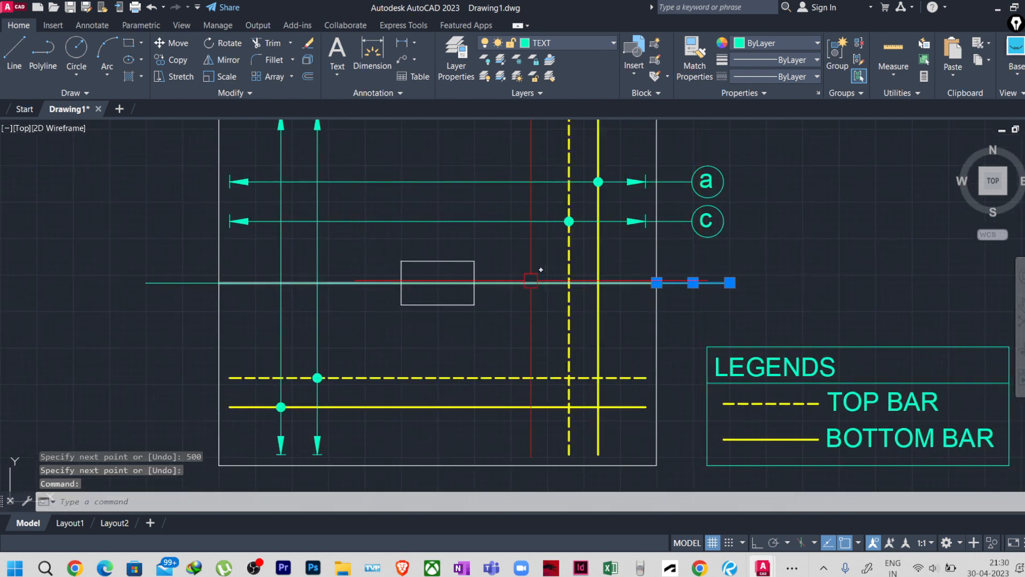
click(243, 283)
click(191, 283)
text(j)
key(Return)
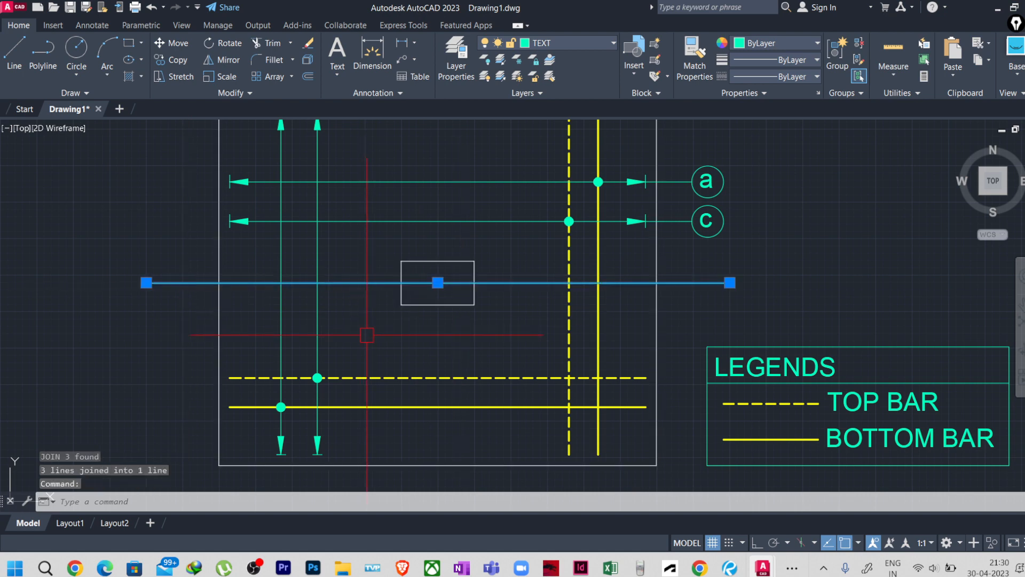
Step: Move the joined horizontal line about 100 units straight down with Ortho on
text(m)
key(Return)
click(382, 316)
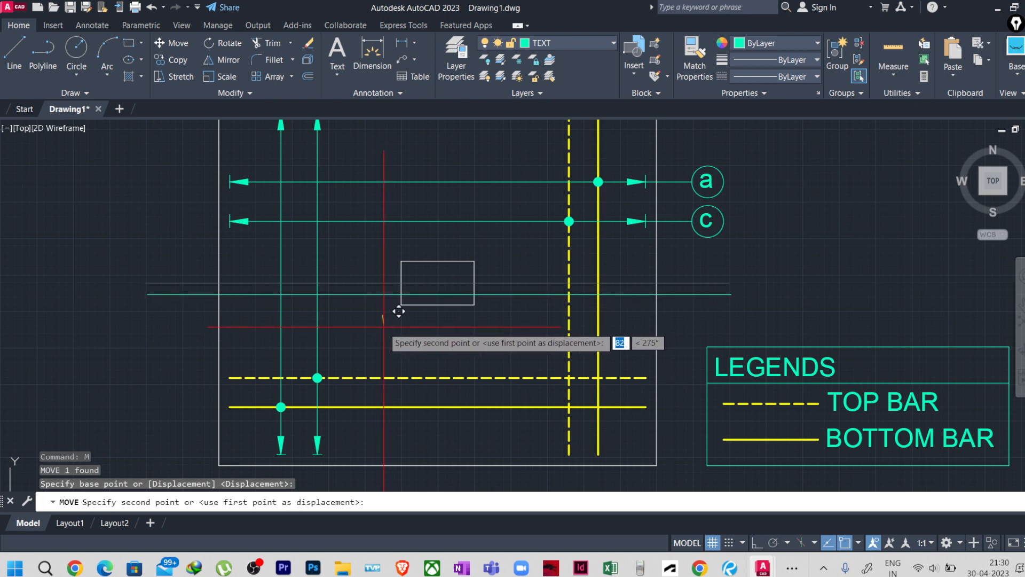
key(F8)
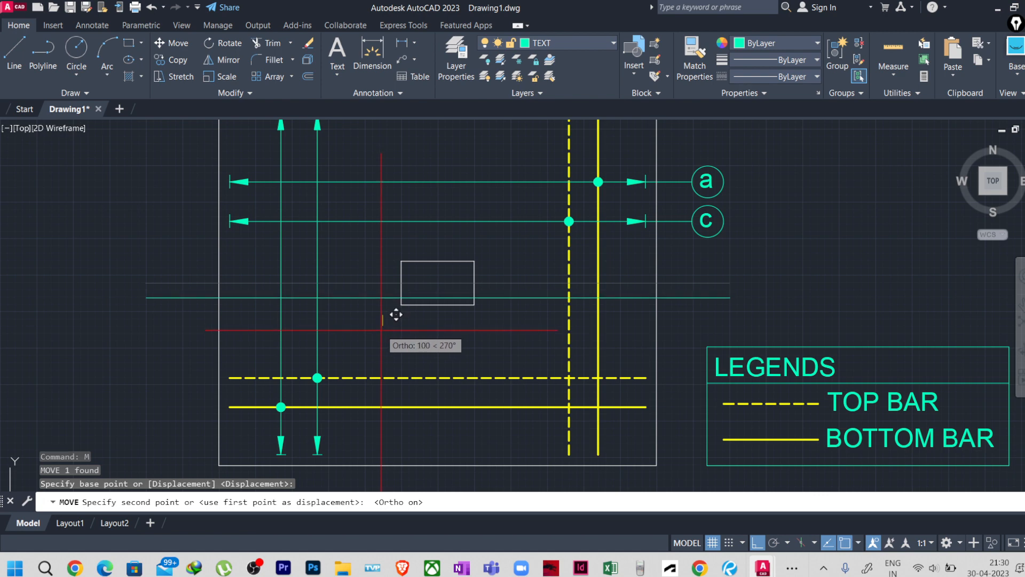
click(396, 315)
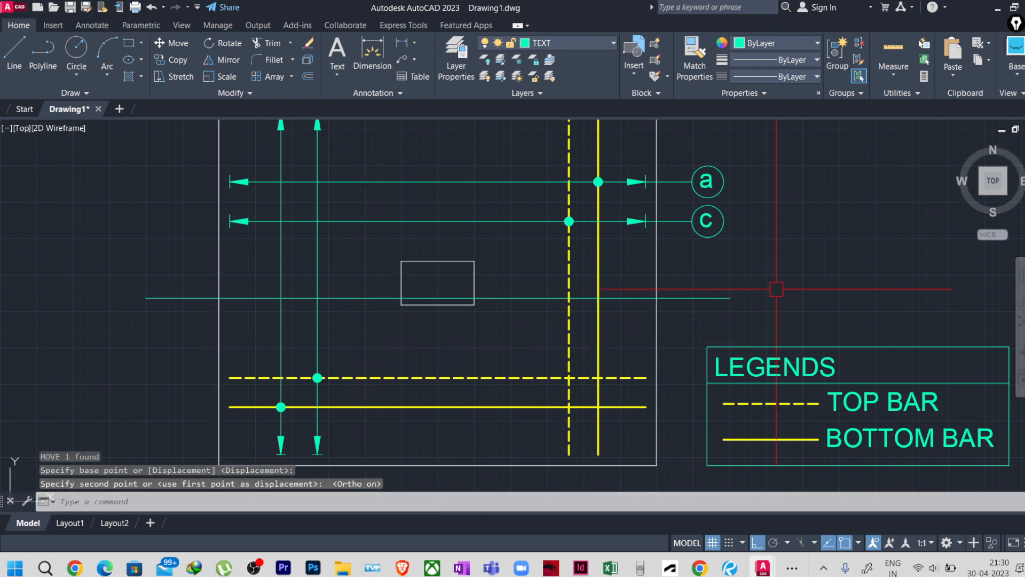
Step: Draw a 200-unit vertical line upward from each end of the long horizontal line
text(L)
key(Return)
click(730, 298)
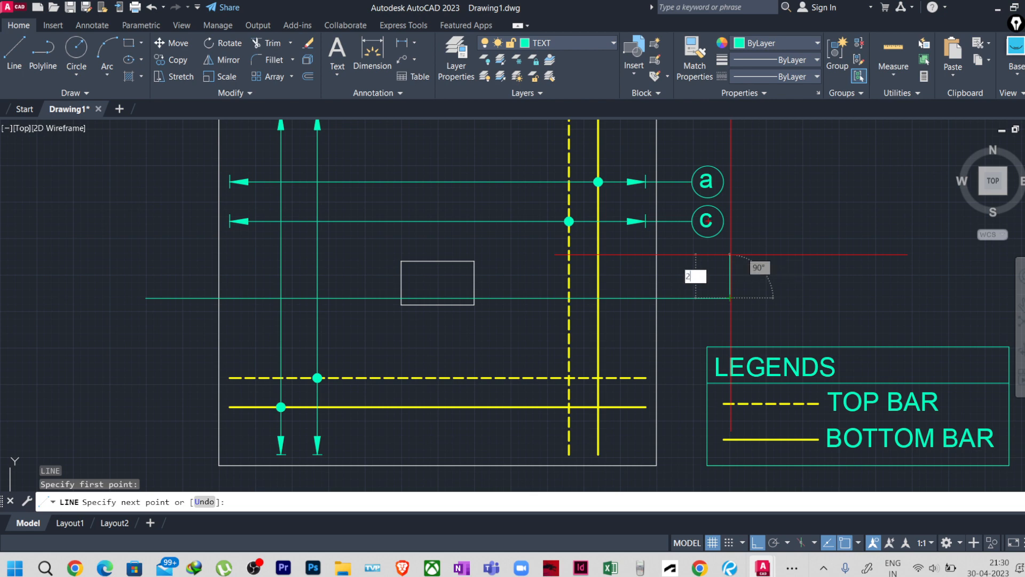
key(Return)
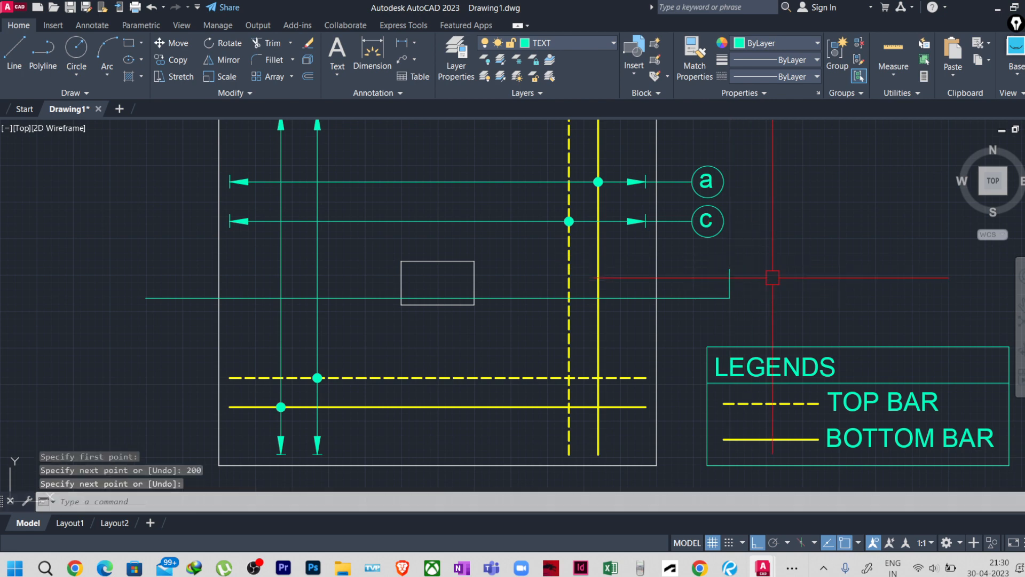
key(Return)
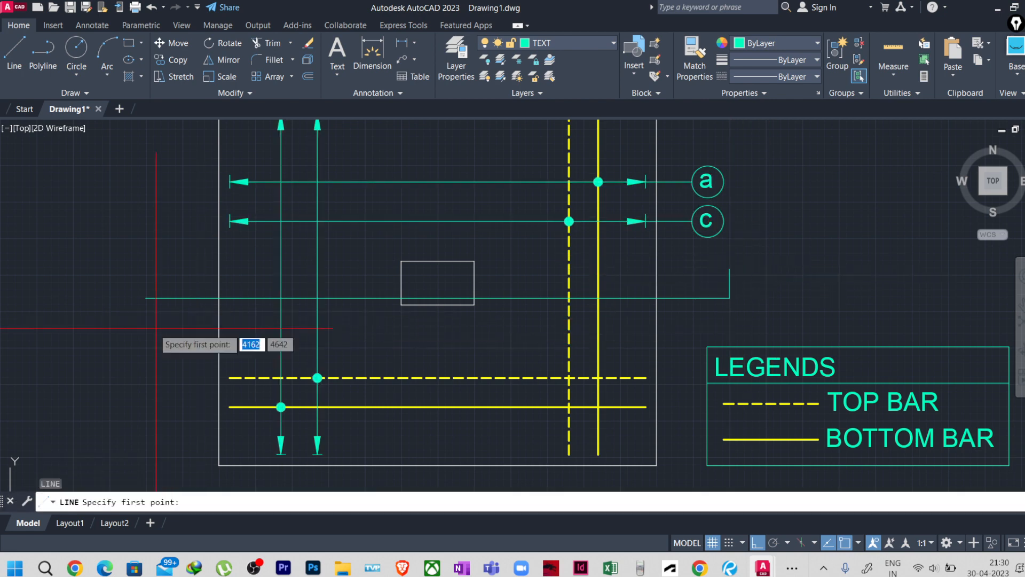
click(146, 298)
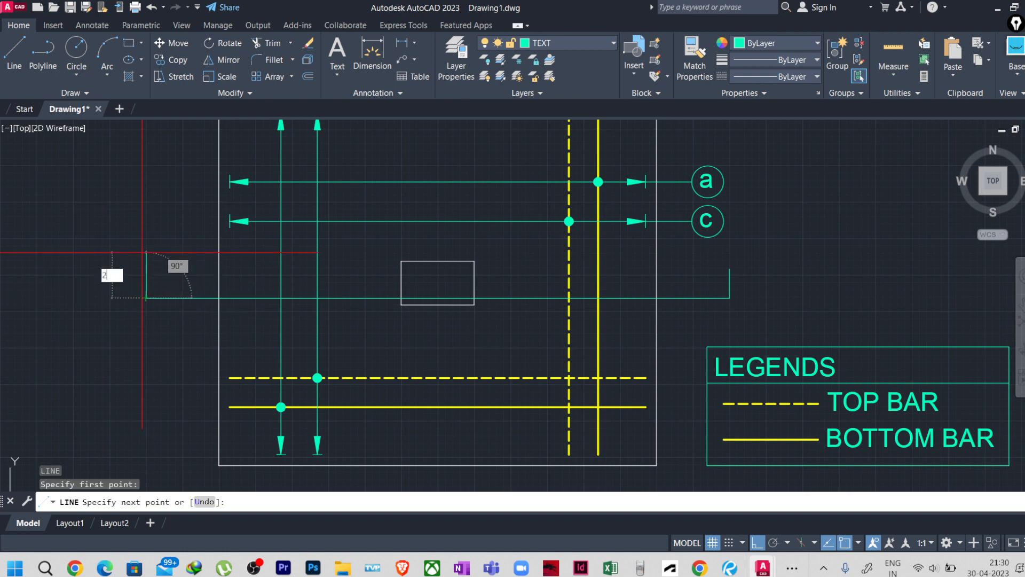
key(Return)
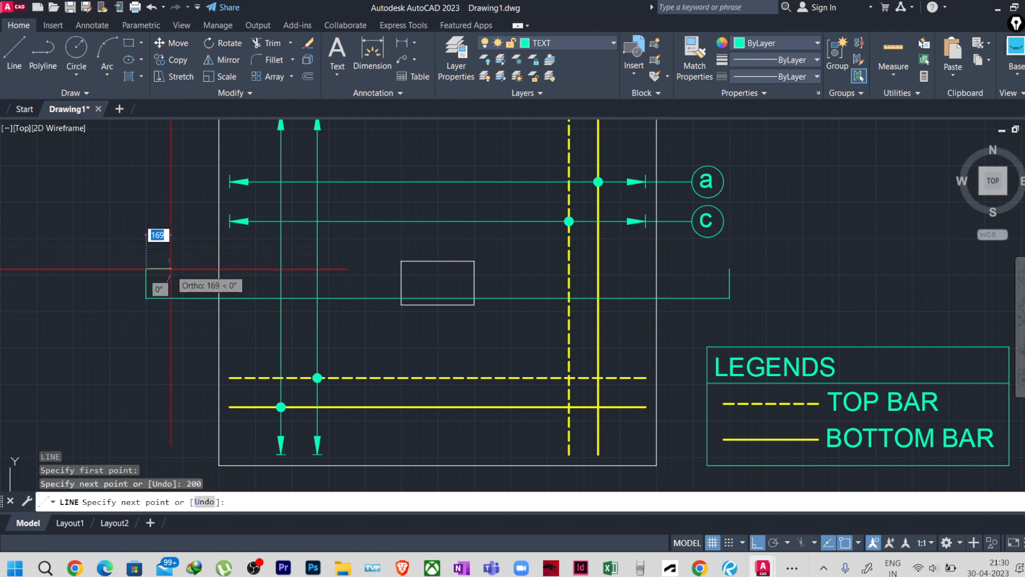
key(Escape)
Step: Stretch the upper end of the left vertical leg 200 units upward
middle_drag(155, 360, 181, 343)
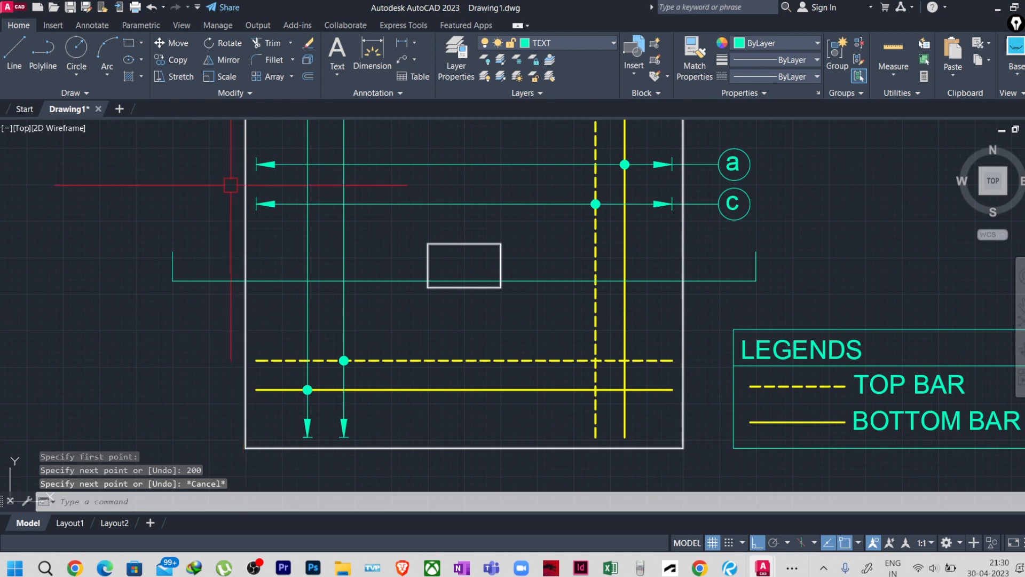
scroll(174, 188, up, 4)
middle_drag(207, 267, 213, 149)
middle_drag(176, 303, 236, 284)
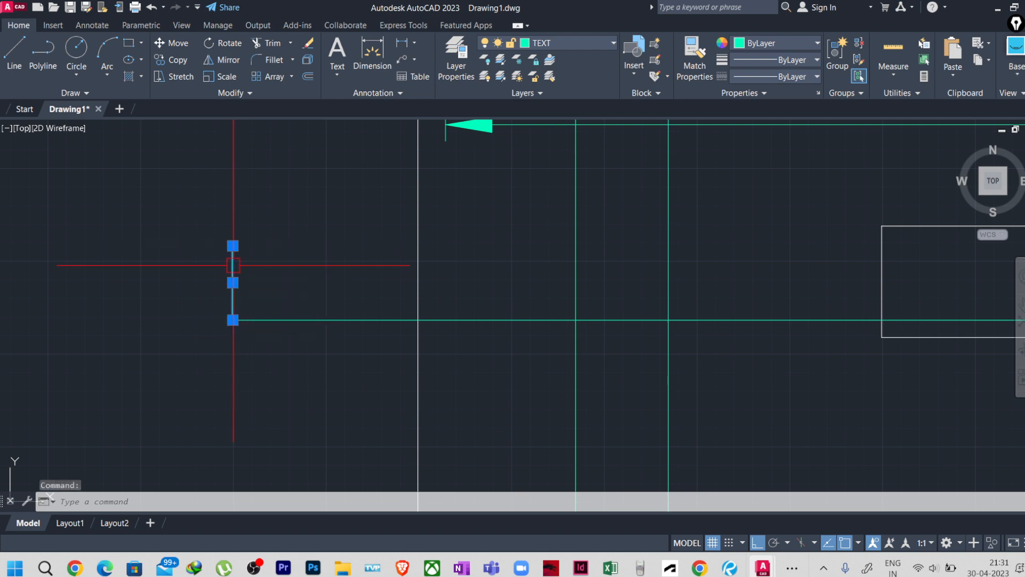
scroll(246, 261, down, 4)
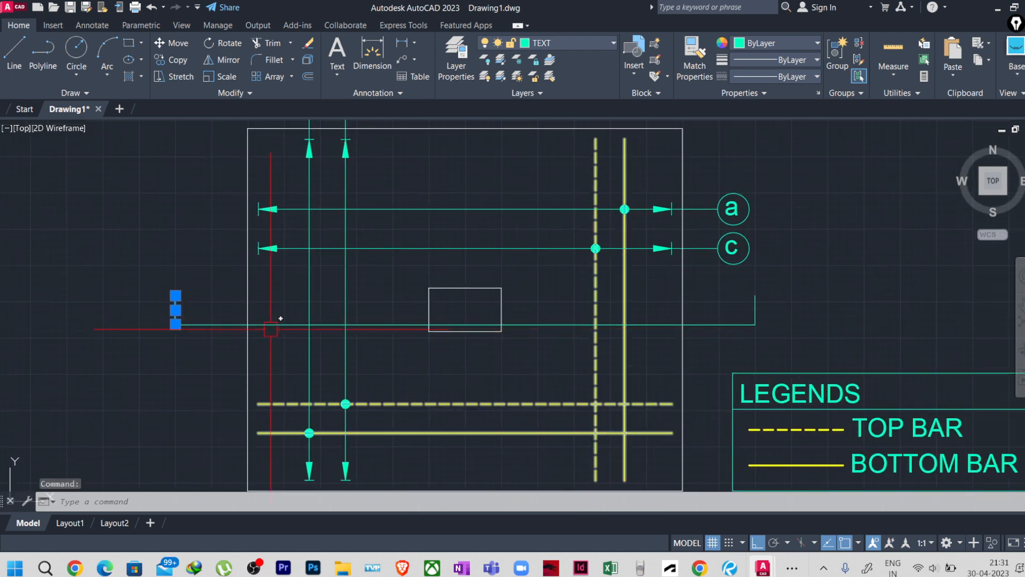
click(175, 295)
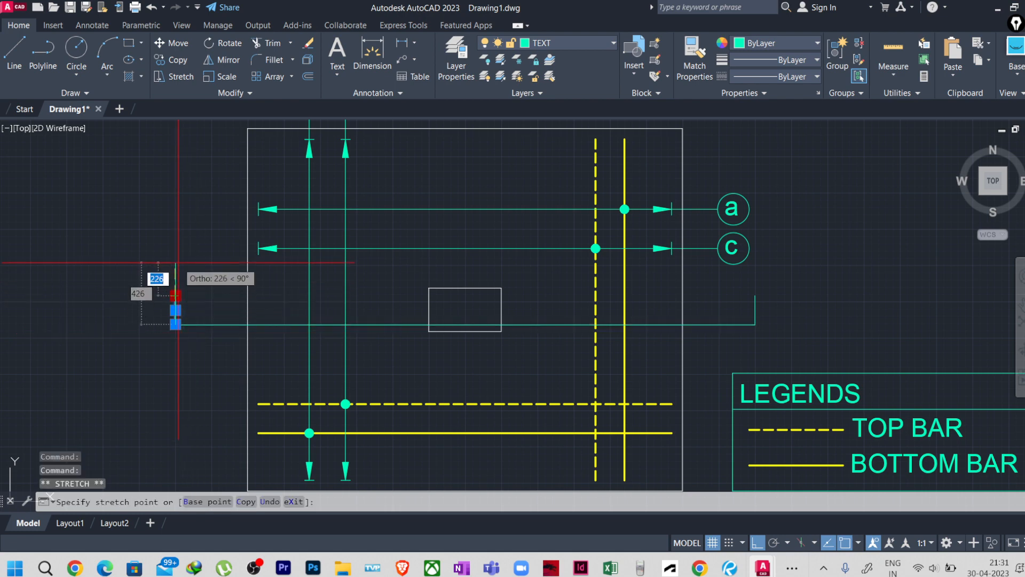
key(Return)
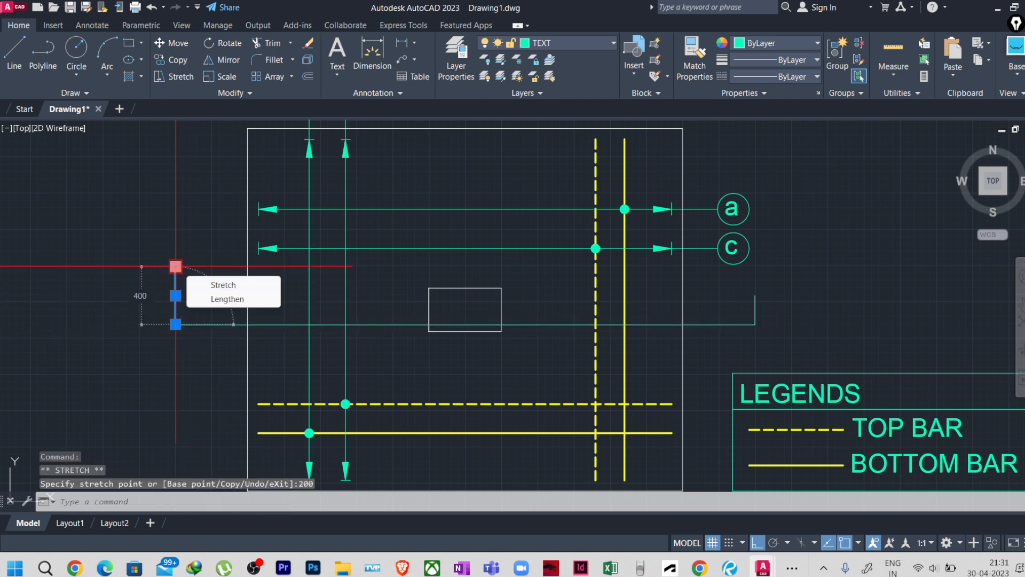
key(Escape)
key(Escape)
Step: Stretch the upper end of the right vertical leg 200 units upward
click(755, 310)
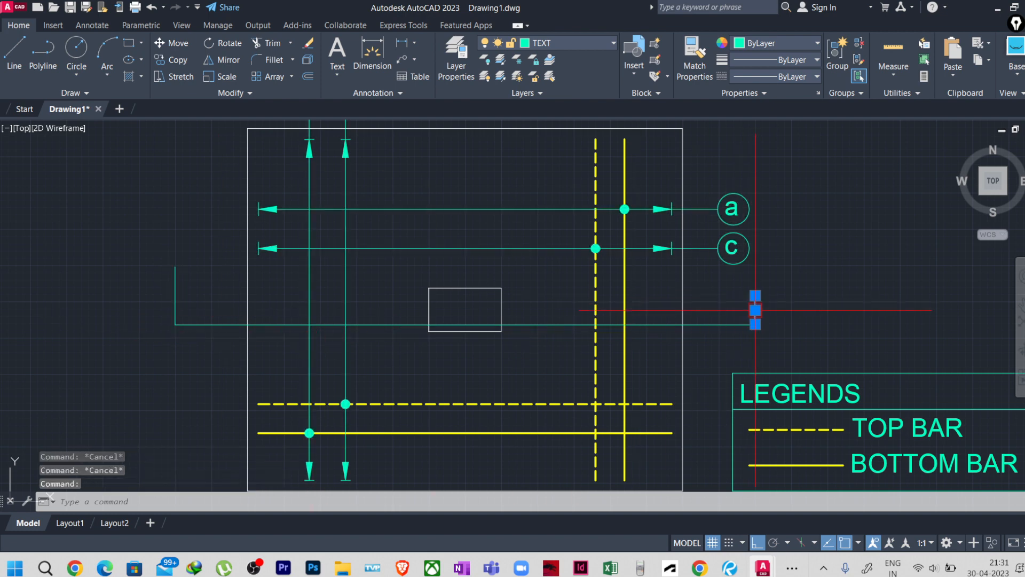
click(755, 295)
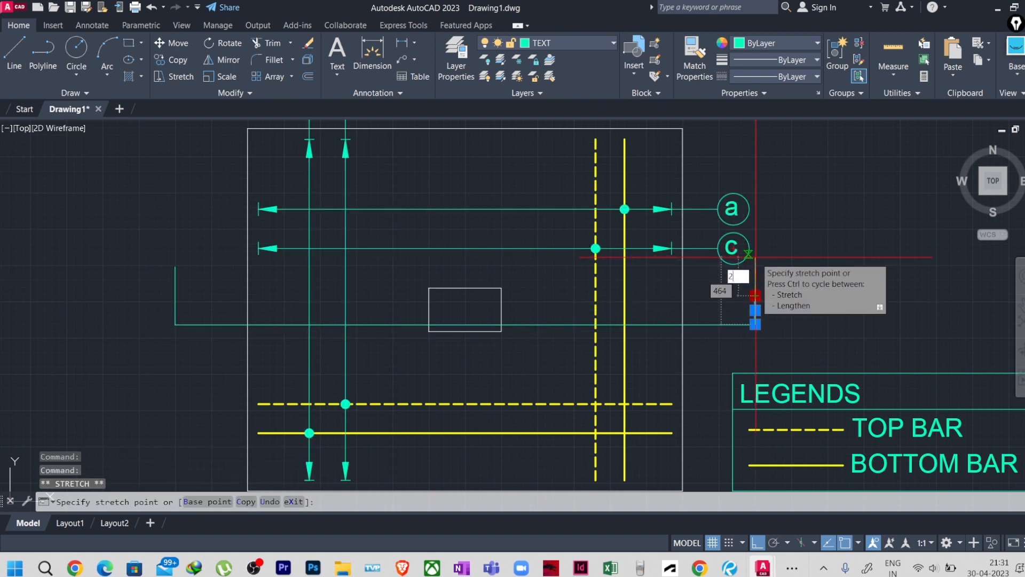
text(200)
key(Return)
key(Escape)
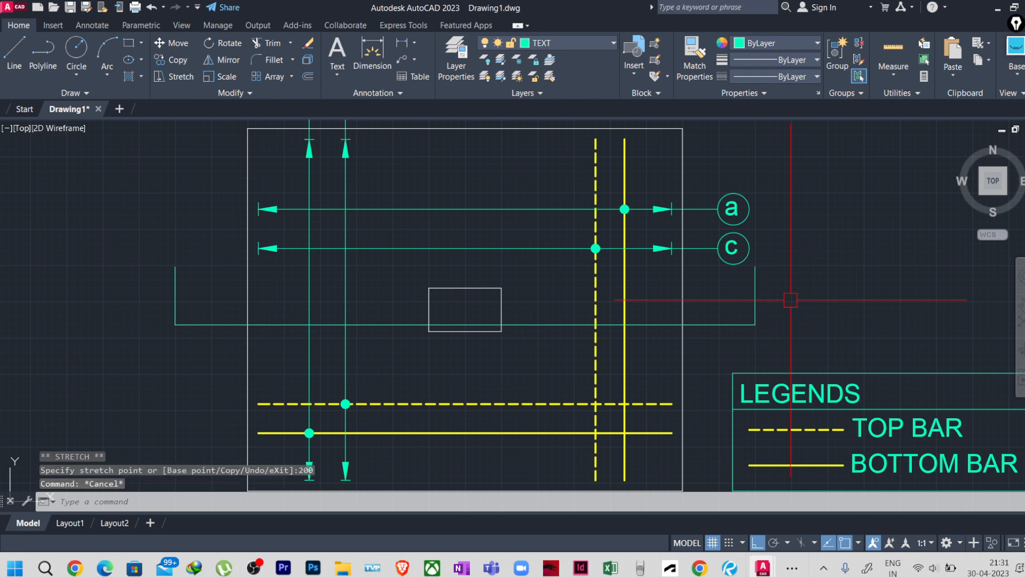
Step: Ungroup the distribution lines "a" to "d" with their arrows, ticks, dots and label bubbles
middle_drag(707, 332, 691, 314)
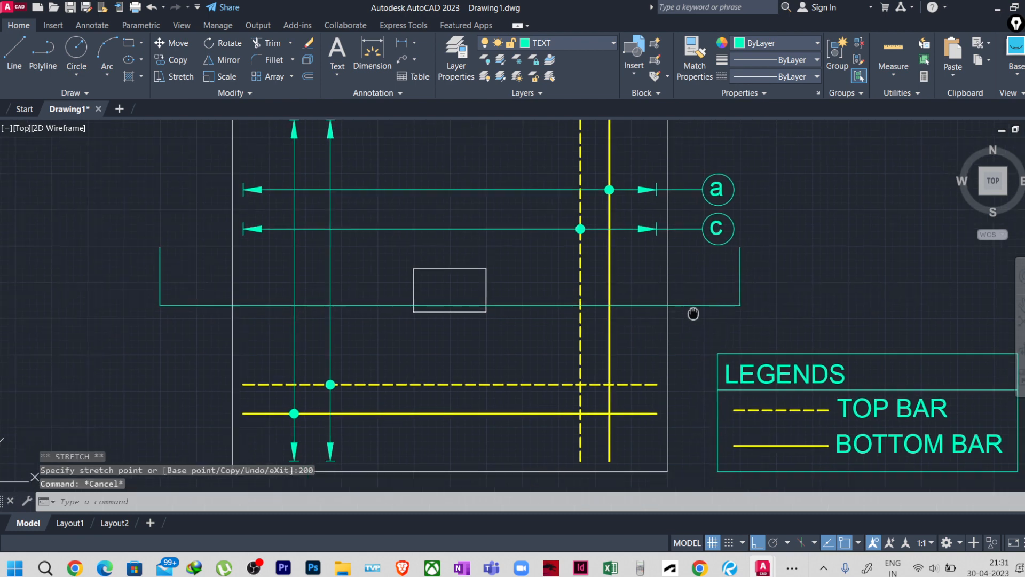
middle_drag(738, 267, 724, 292)
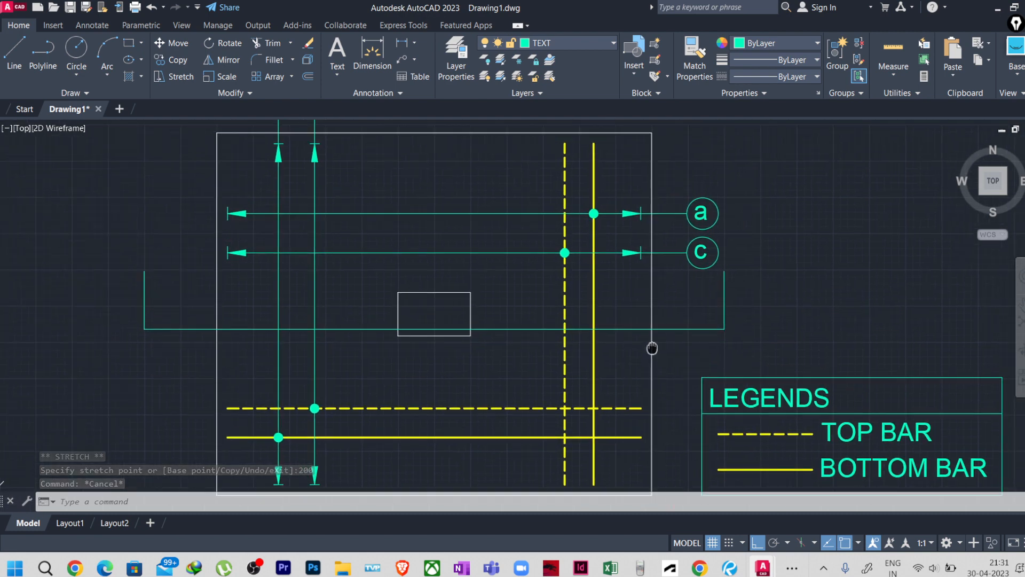
click(681, 254)
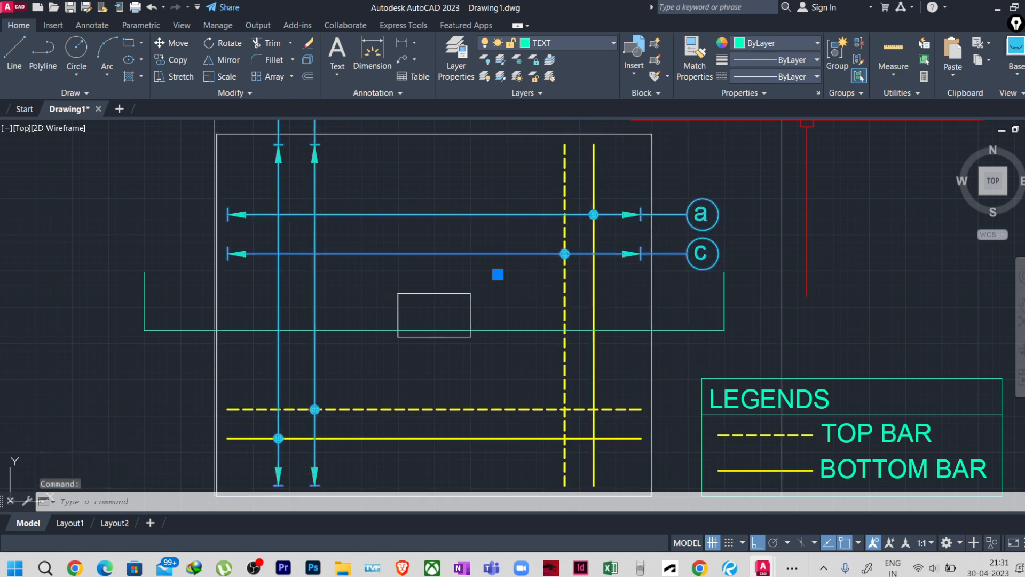
click(859, 44)
click(175, 200)
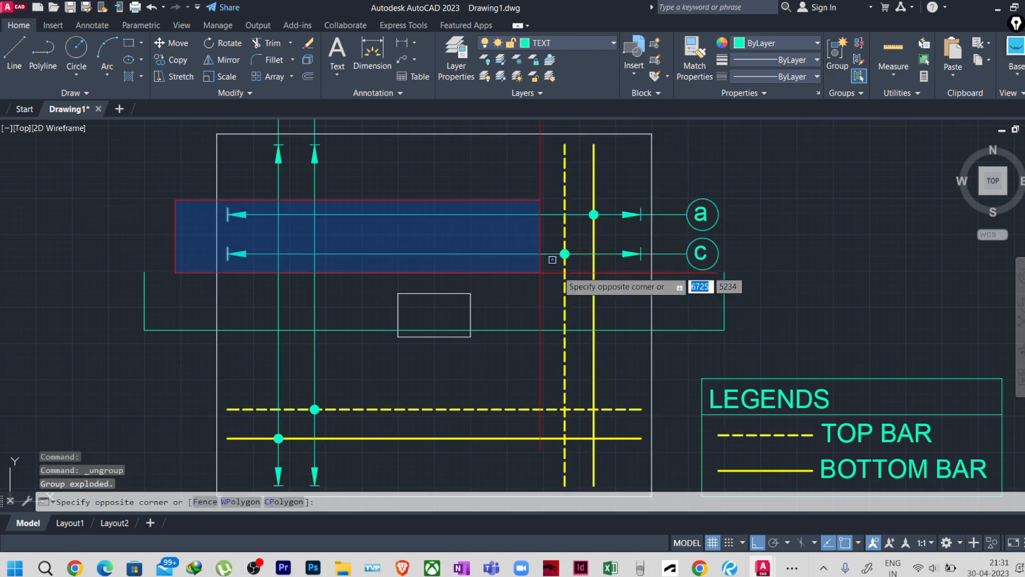
click(715, 273)
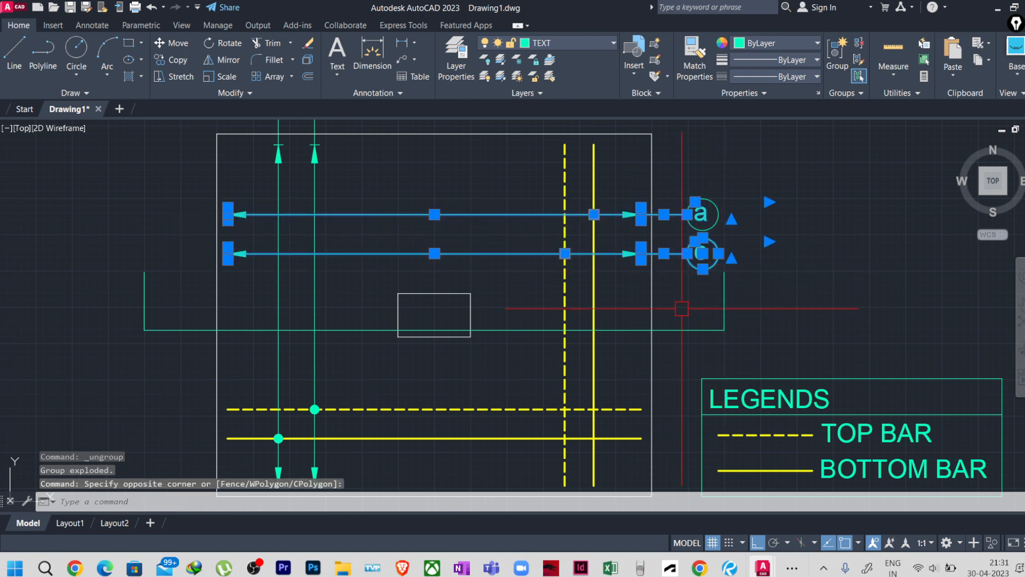
text(M)
key(Return)
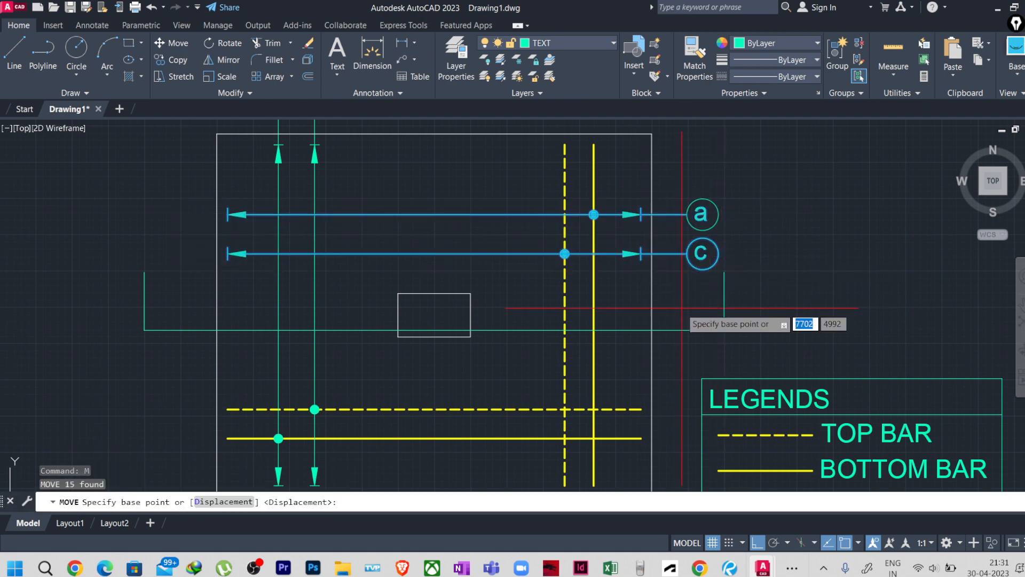
click(593, 253)
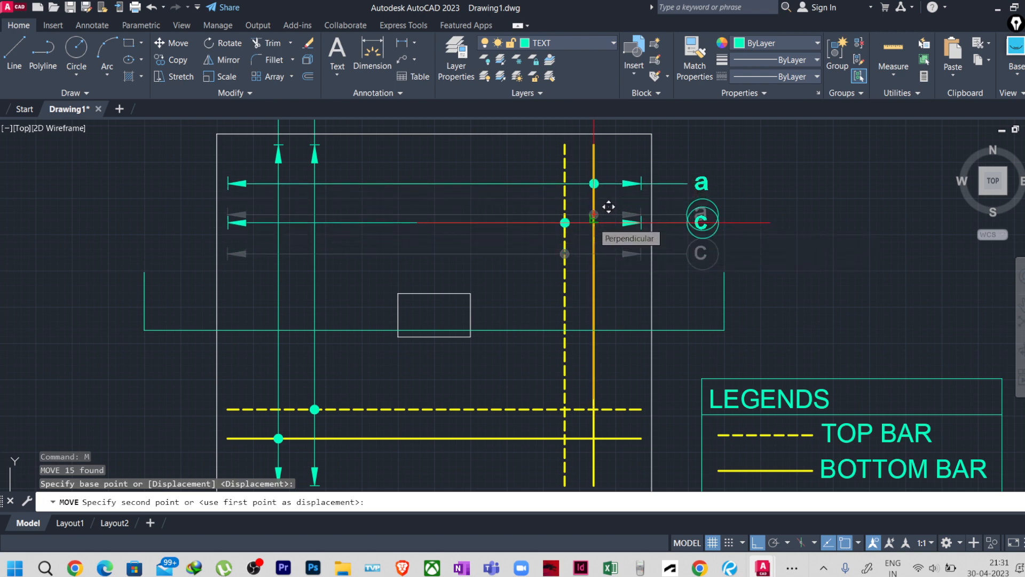
key(Escape)
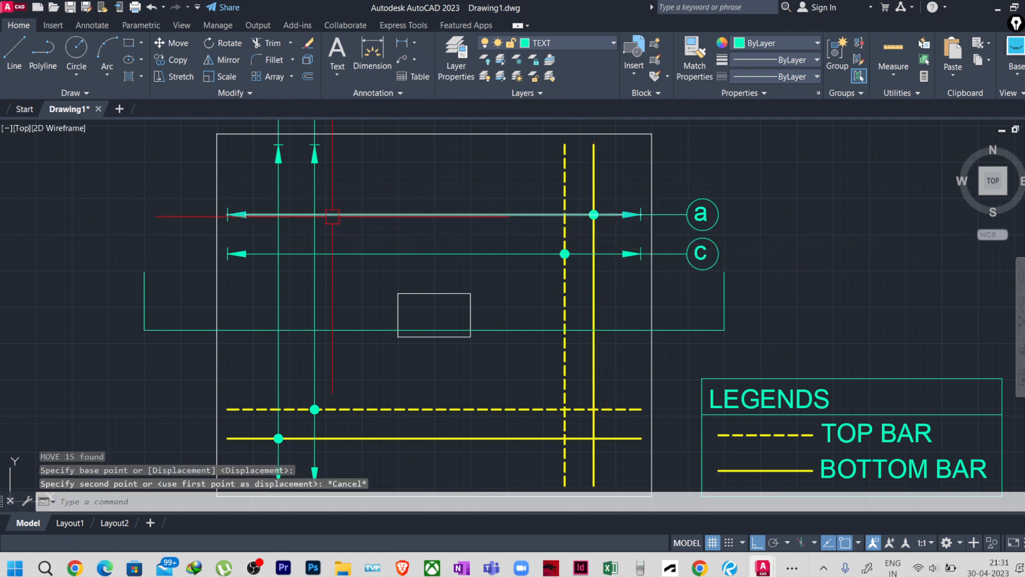
Step: Move distribution lines "a" and "c" with their arrows, ticks, dots and complete label bubbles about 220 units straight up
click(164, 197)
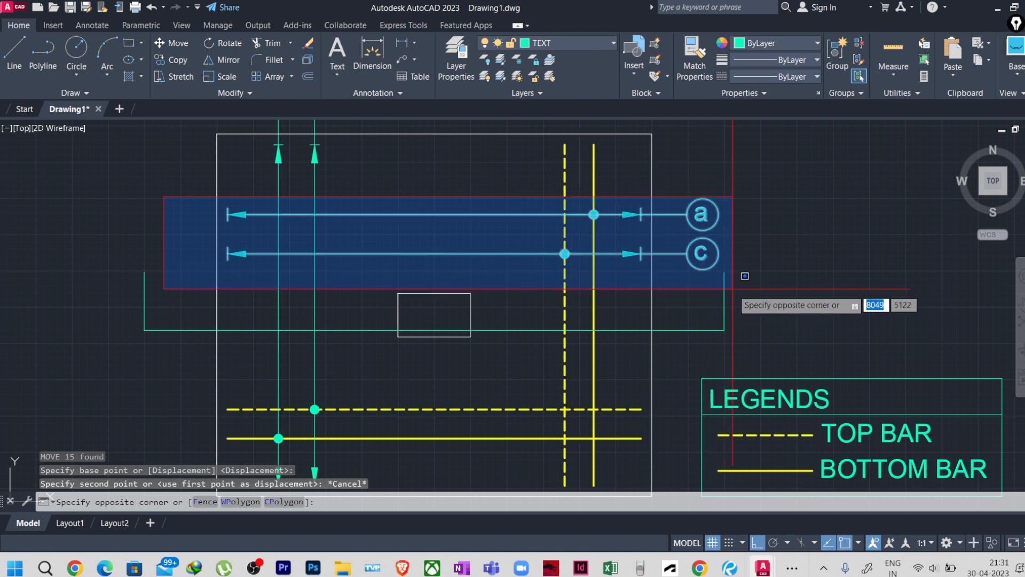
click(758, 285)
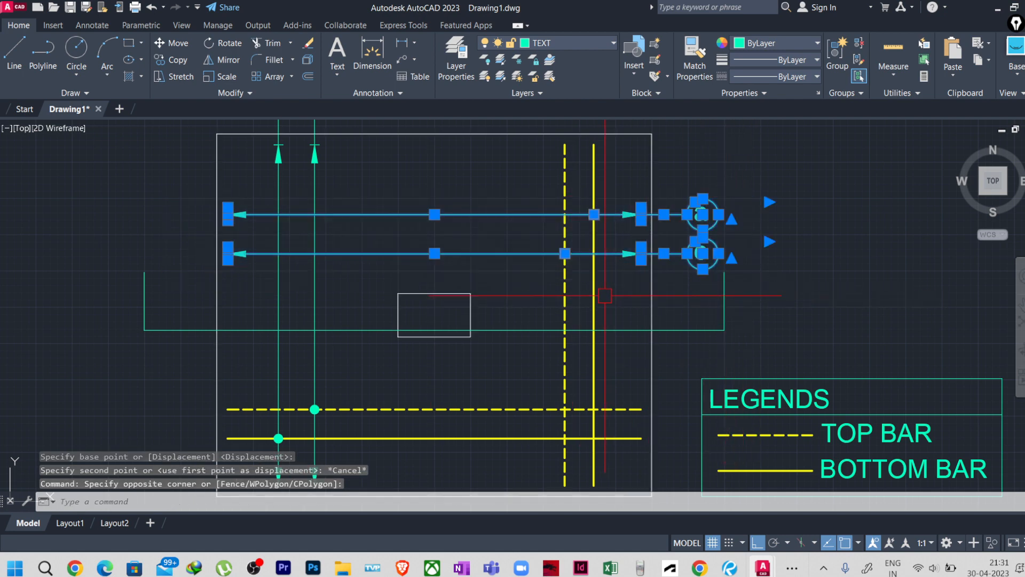
text(m)
key(Return)
click(609, 275)
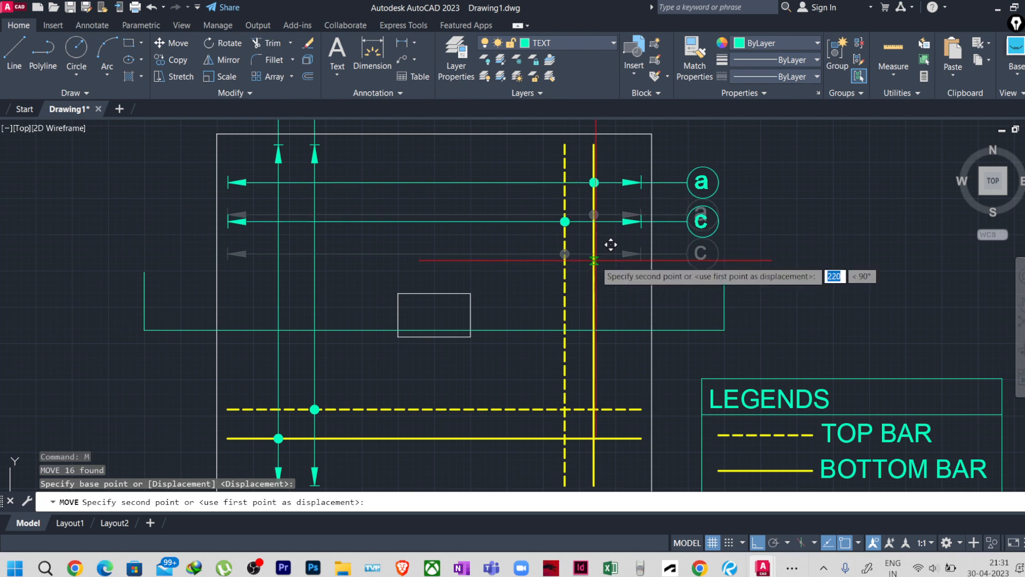
click(594, 260)
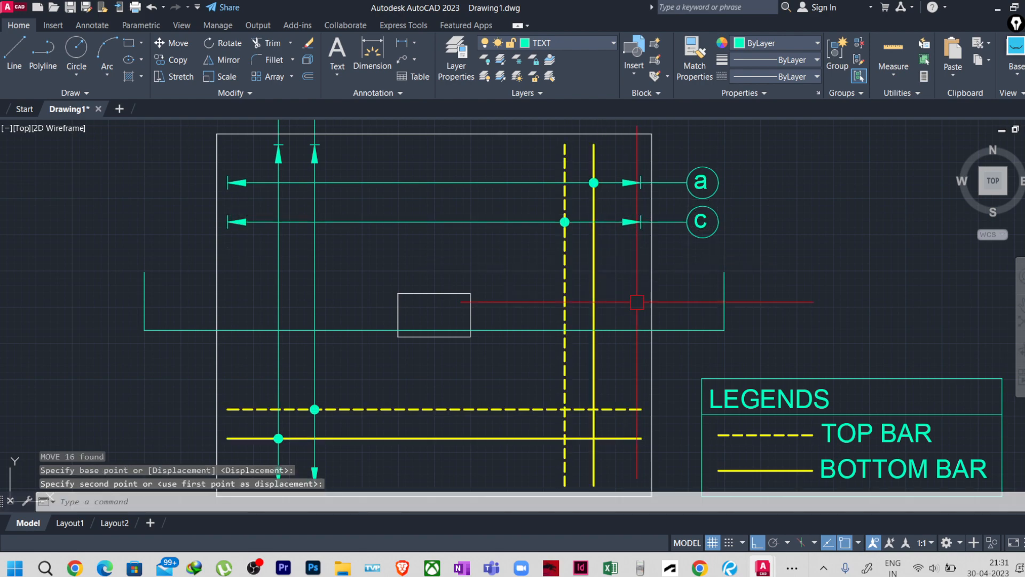
Step: Try a 50-unit horizontal line running leftward from the right vertical leg's upper end, and erase it
scroll(770, 288, down, 4)
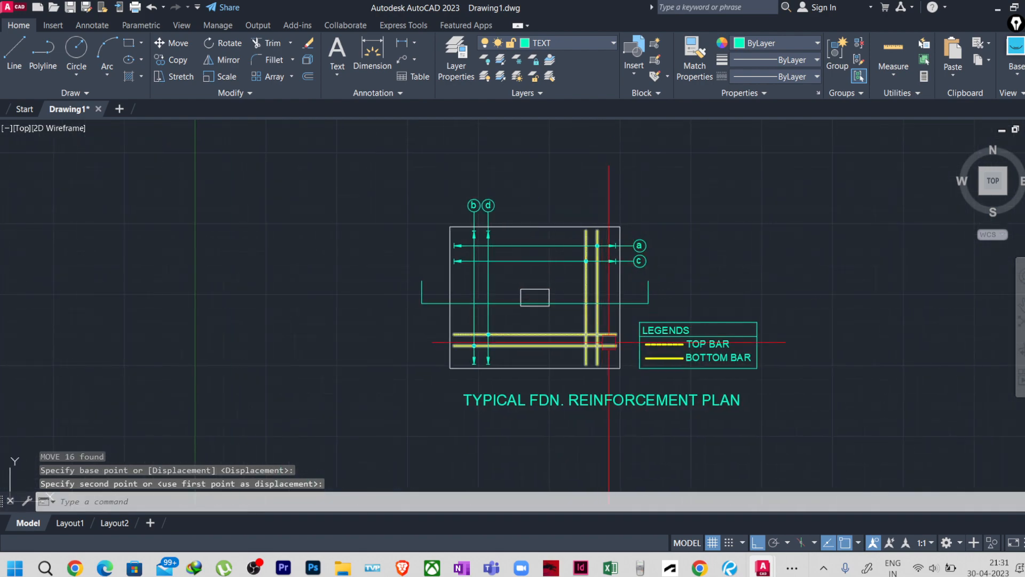
scroll(648, 360, up, 2)
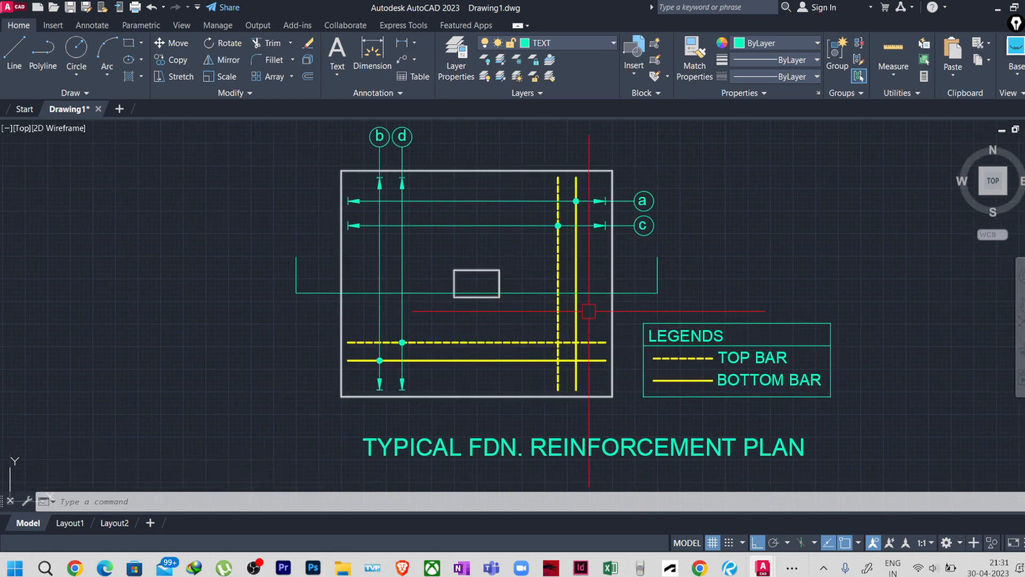
scroll(683, 259, up, 2)
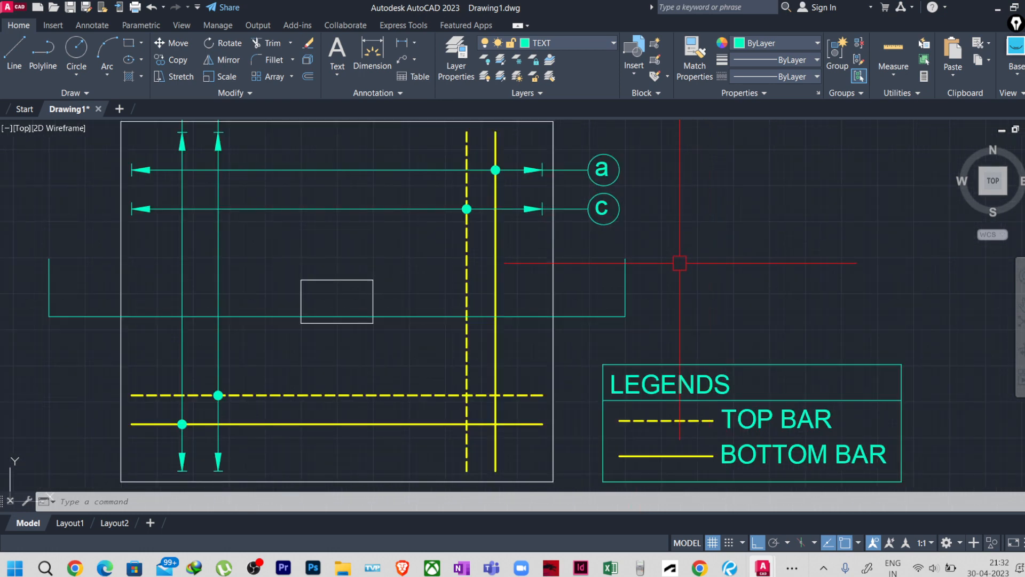
text(l)
key(Return)
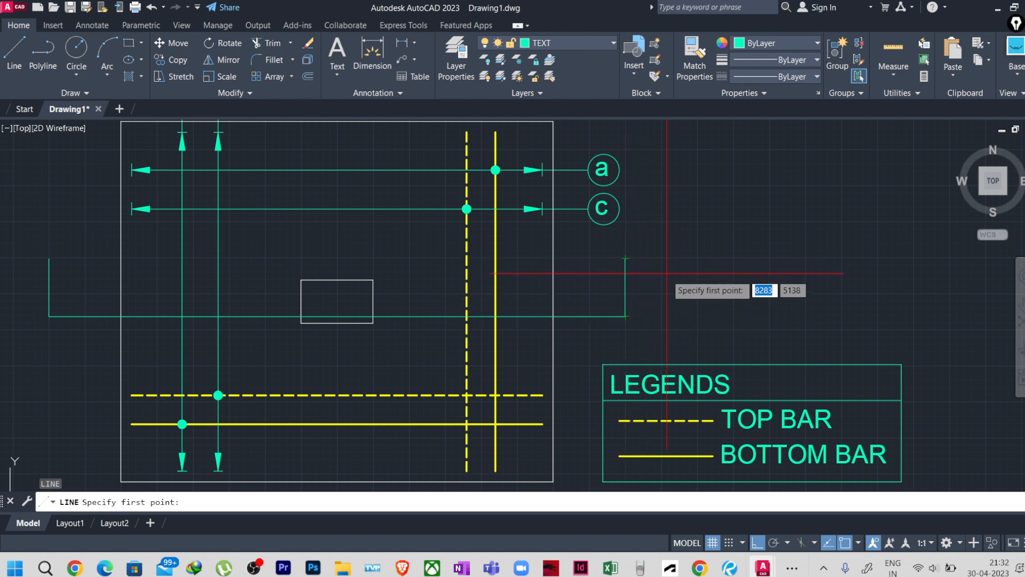
click(625, 259)
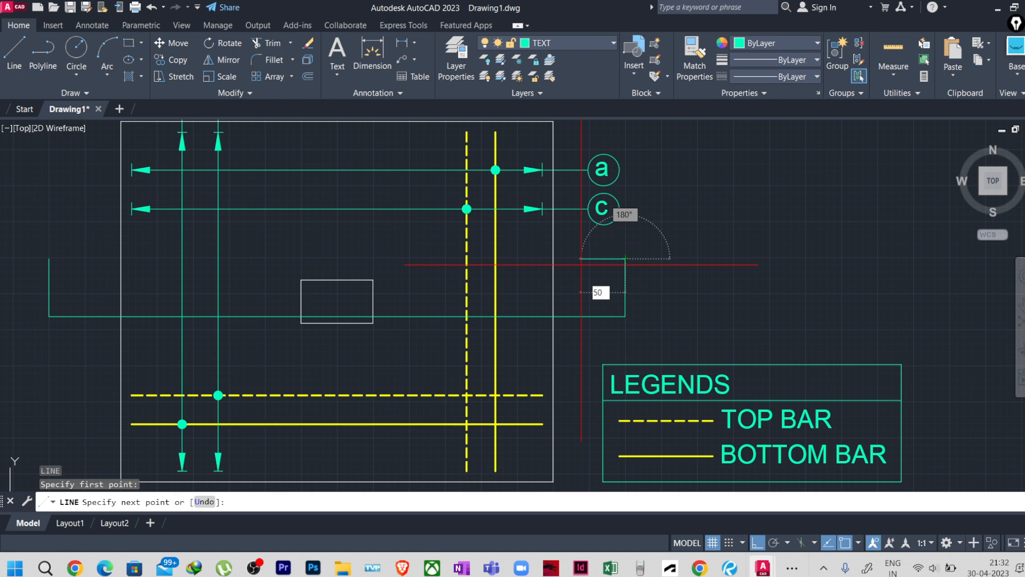
text(50)
key(Return)
key(Escape)
key(Escape)
scroll(623, 261, up, 2)
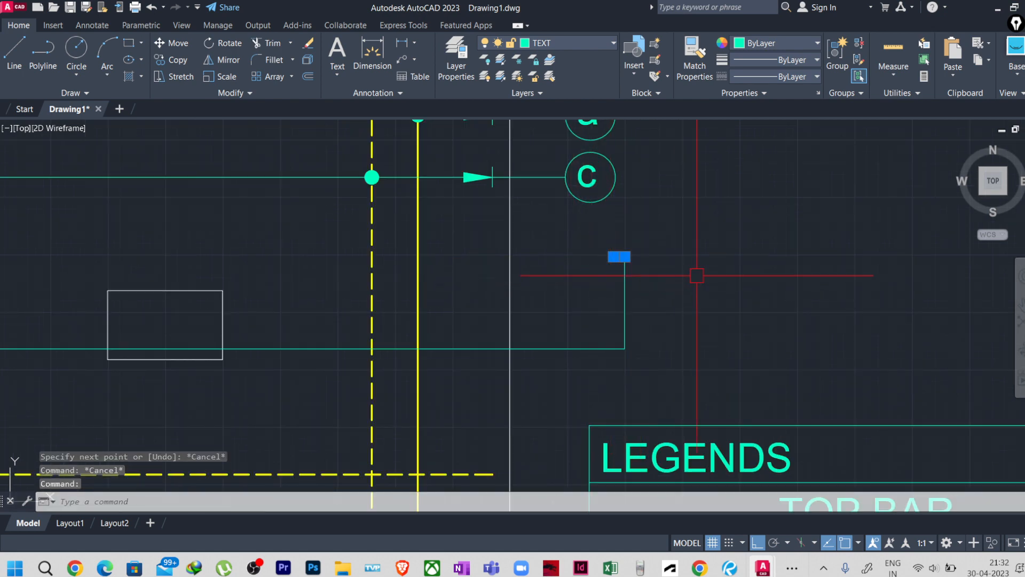
key(Delete)
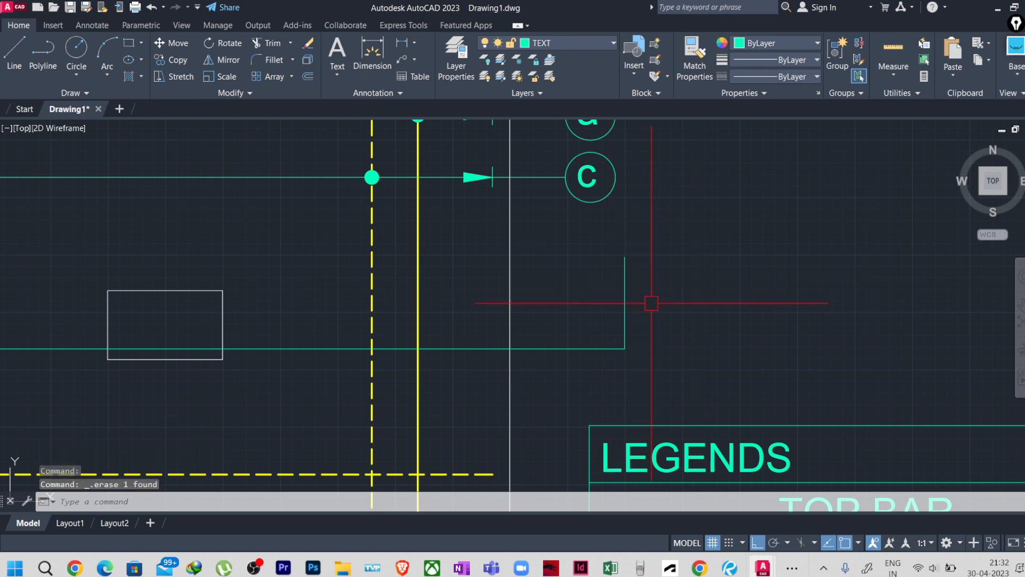
Step: Draw a 100-unit line leftward from the lower part of the right leg and a slanted line up to the leg's upper end
text(l)
key(Return)
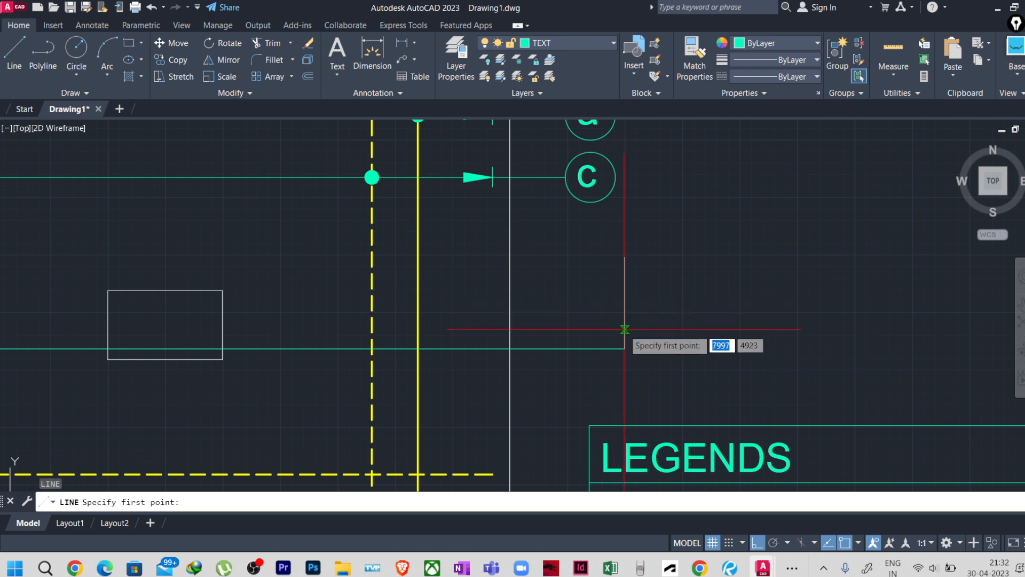
click(625, 328)
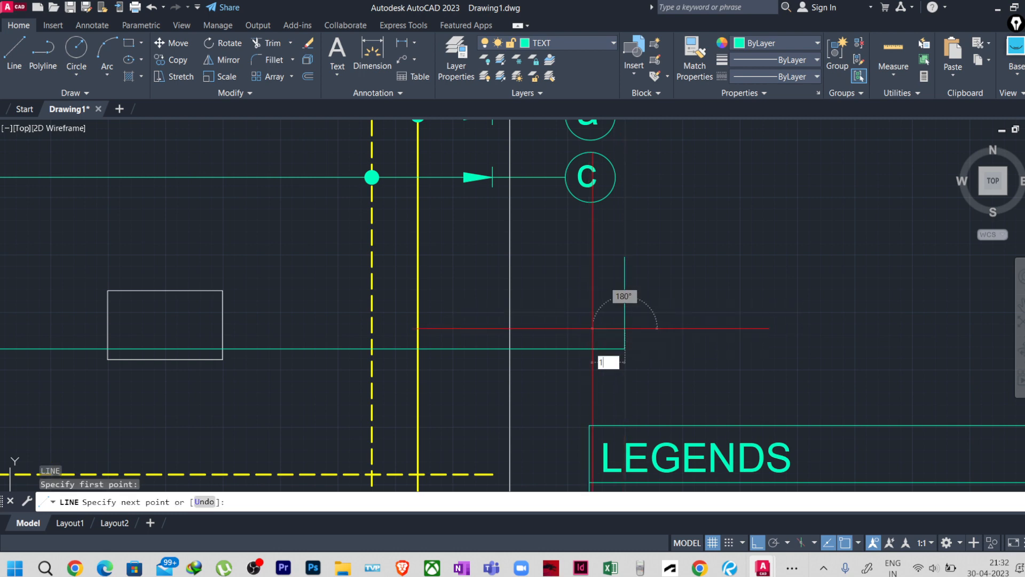
text(100)
key(Return)
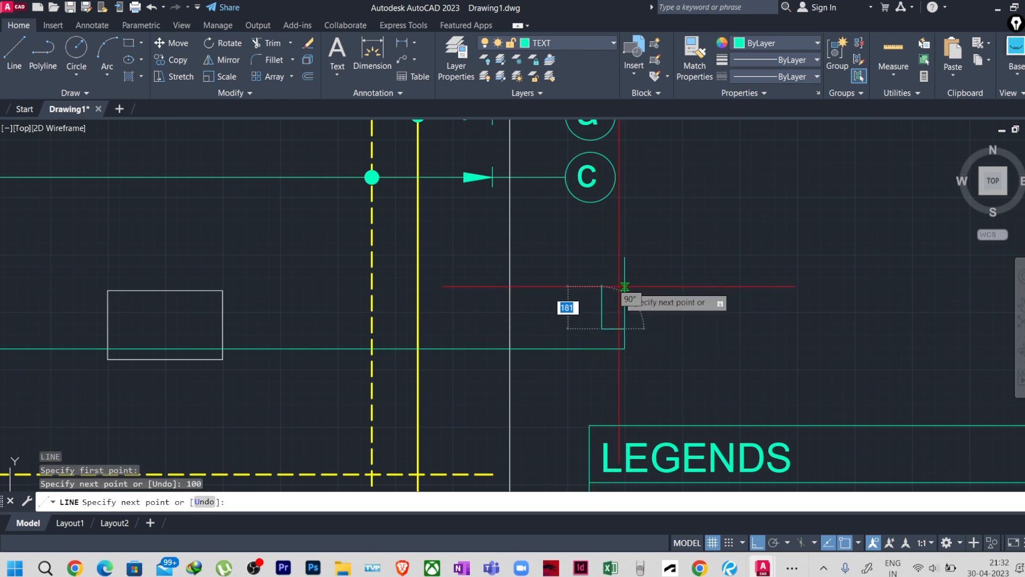
click(624, 257)
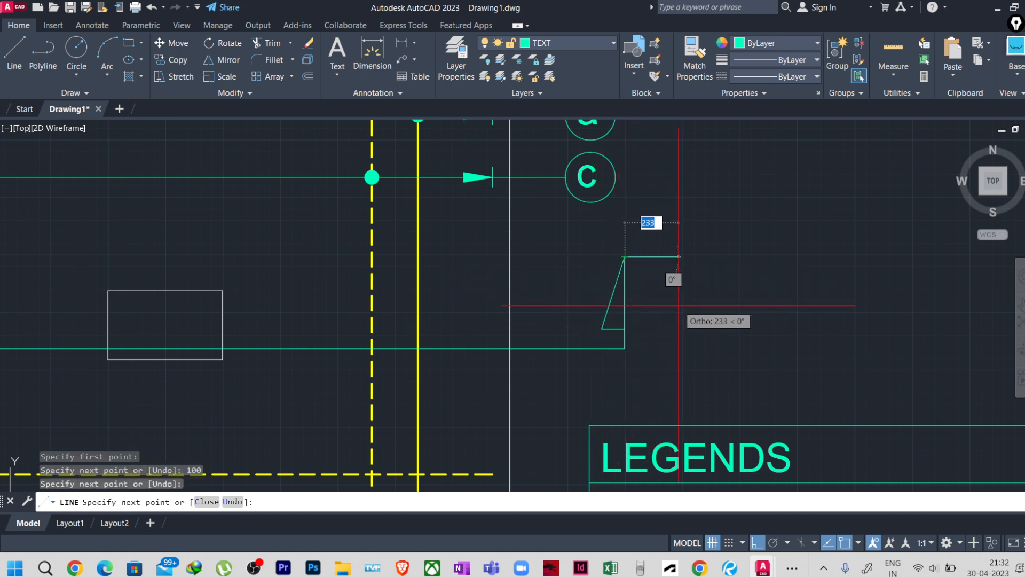
key(Escape)
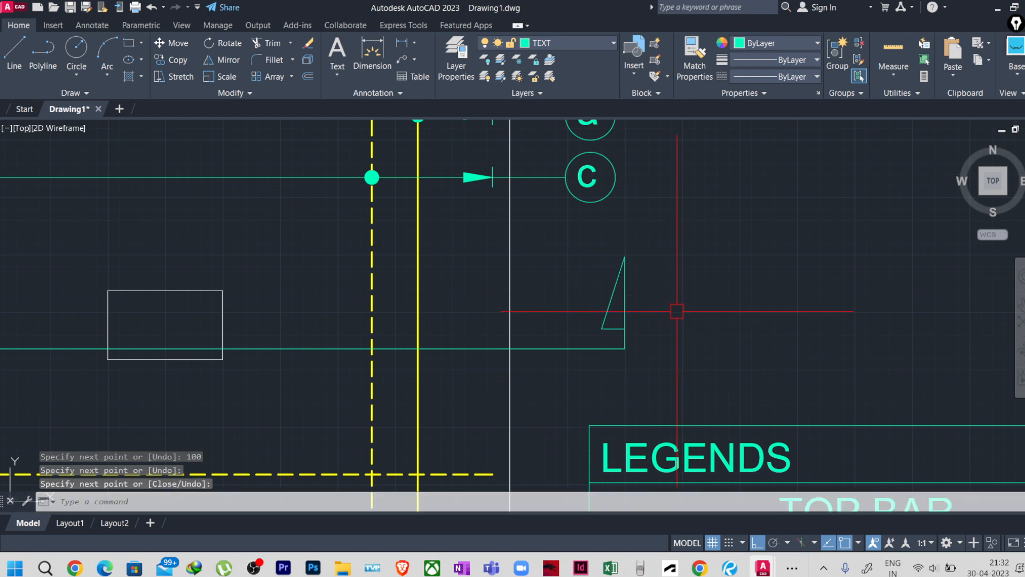
Step: Stretch the upper ends of the slanted line and the right vertical leg down to the same lower point
scroll(678, 311, down, 2)
scroll(681, 315, down, 4)
scroll(677, 321, up, 4)
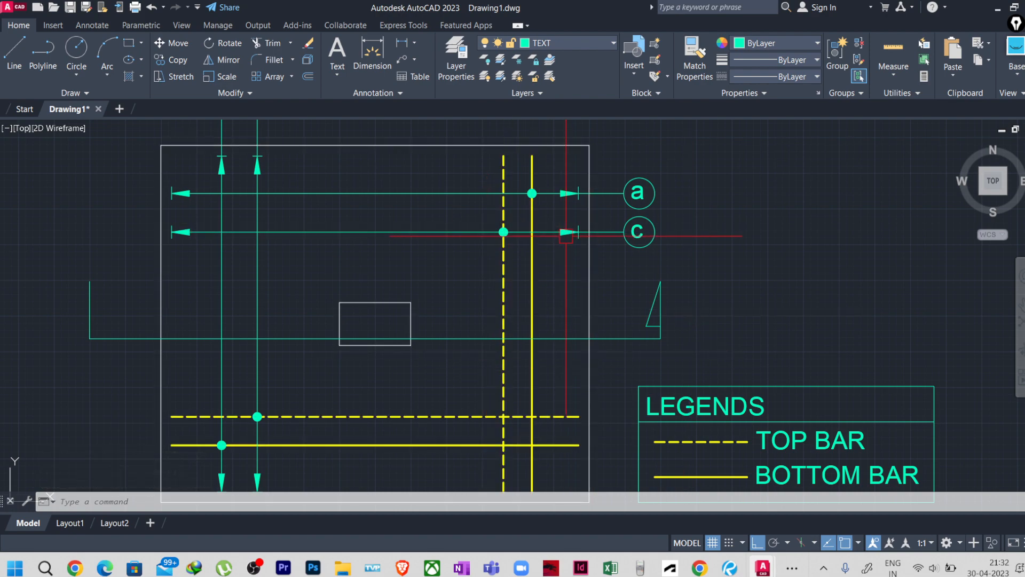
scroll(580, 245, up, 3)
scroll(560, 254, down, 3)
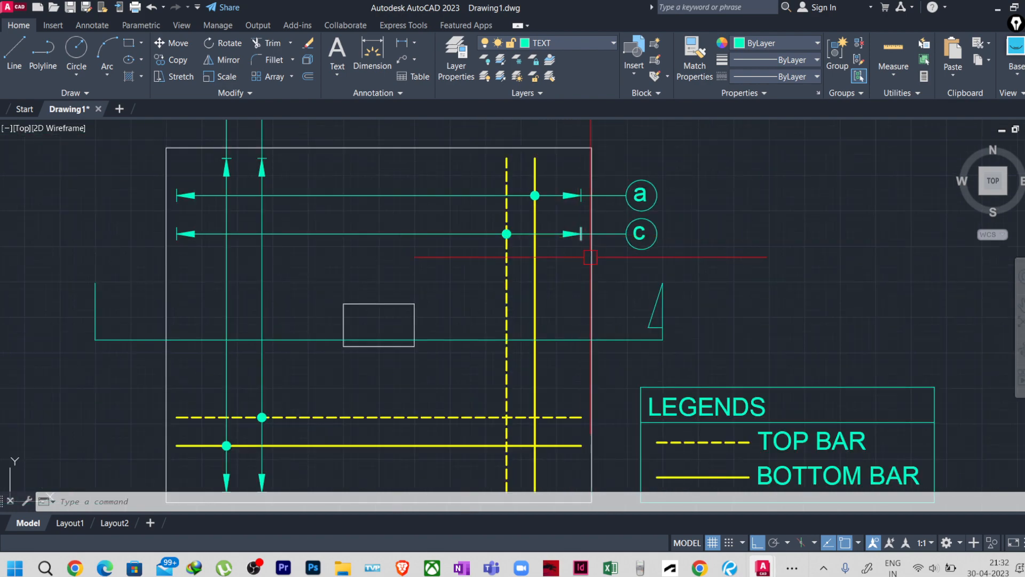
scroll(649, 289, up, 2)
click(649, 285)
click(664, 245)
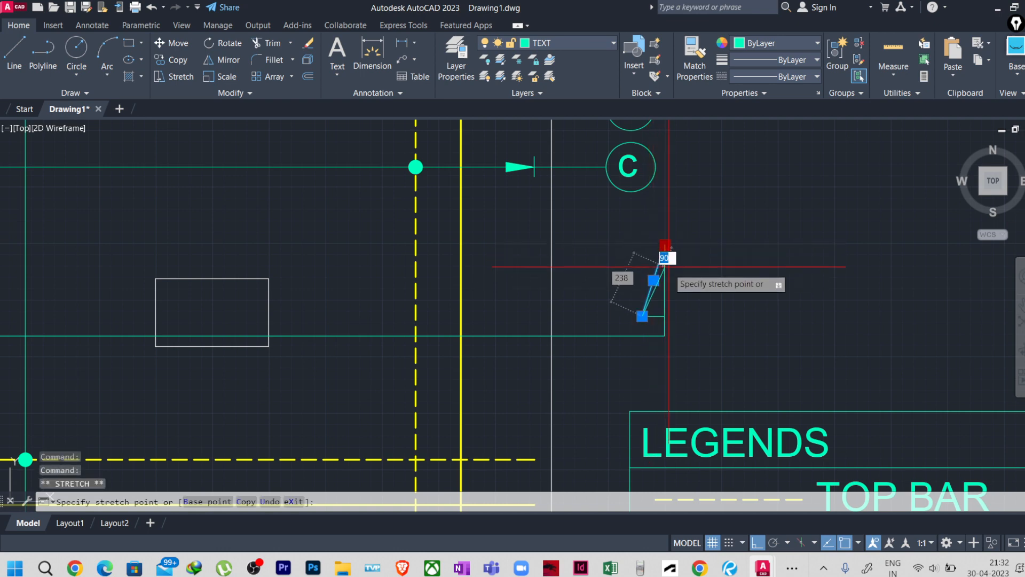
click(665, 253)
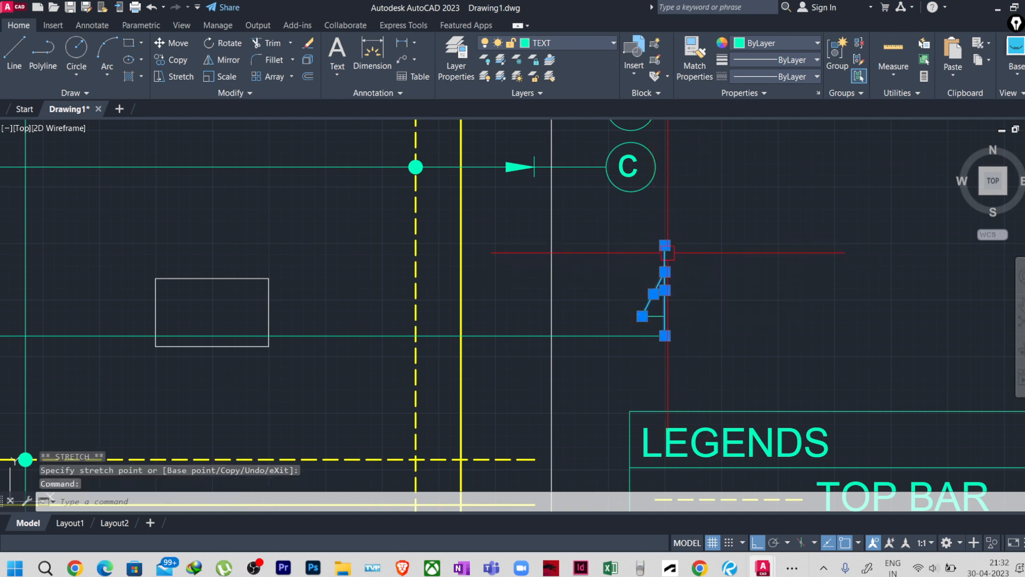
click(664, 245)
click(665, 272)
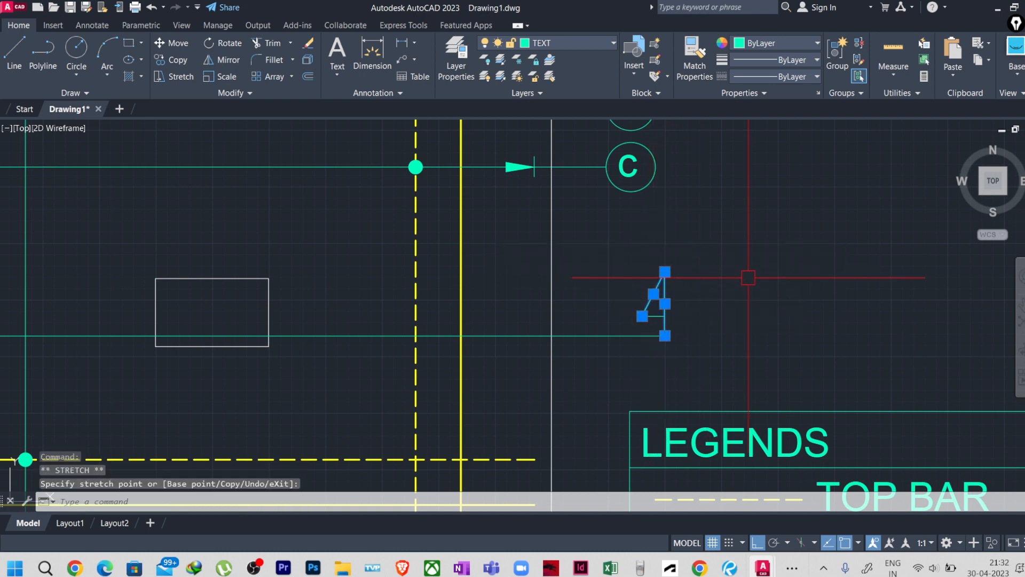
key(Escape)
key(Escape)
key(Escape)
scroll(688, 315, down, 3)
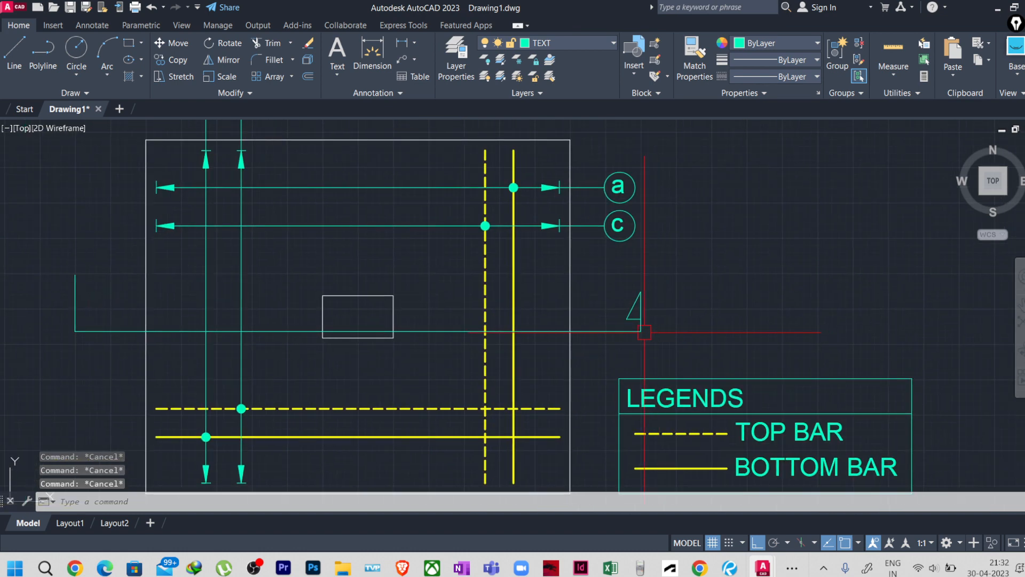
Step: Erase the slanted line, the short horizontal line and the right vertical leg
scroll(644, 332, up, 2)
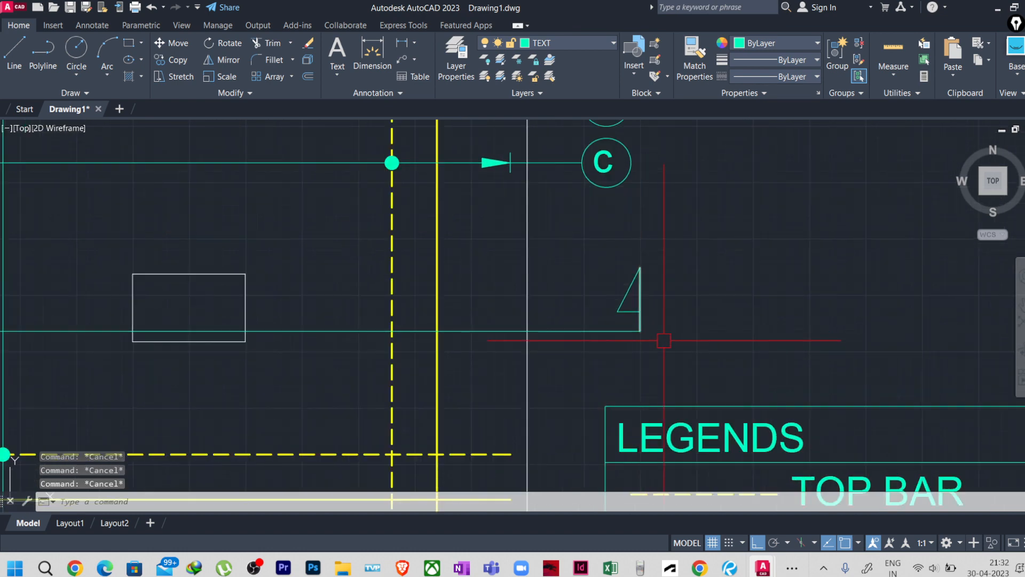
click(625, 312)
click(629, 287)
key(Delete)
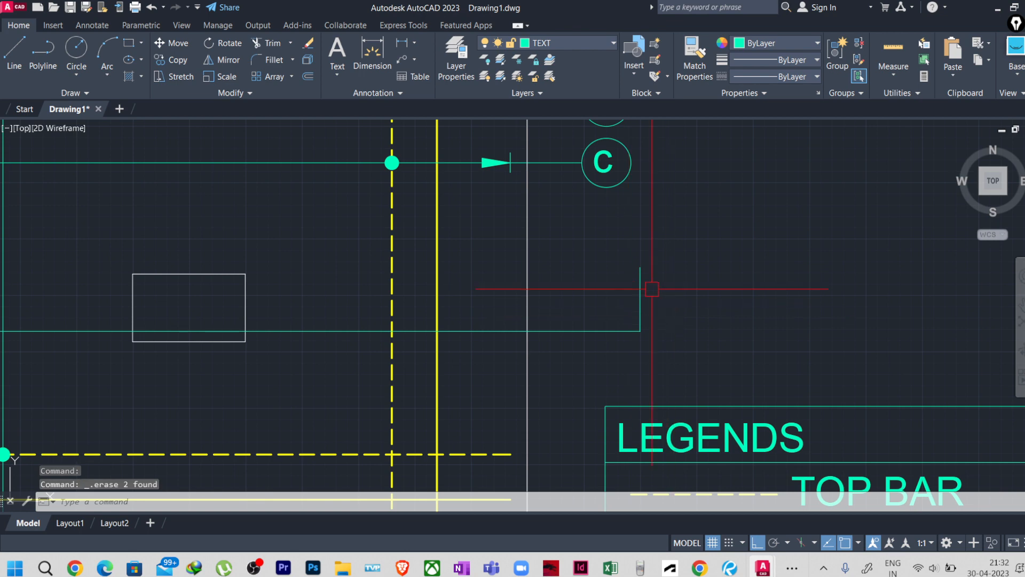
click(639, 290)
key(Delete)
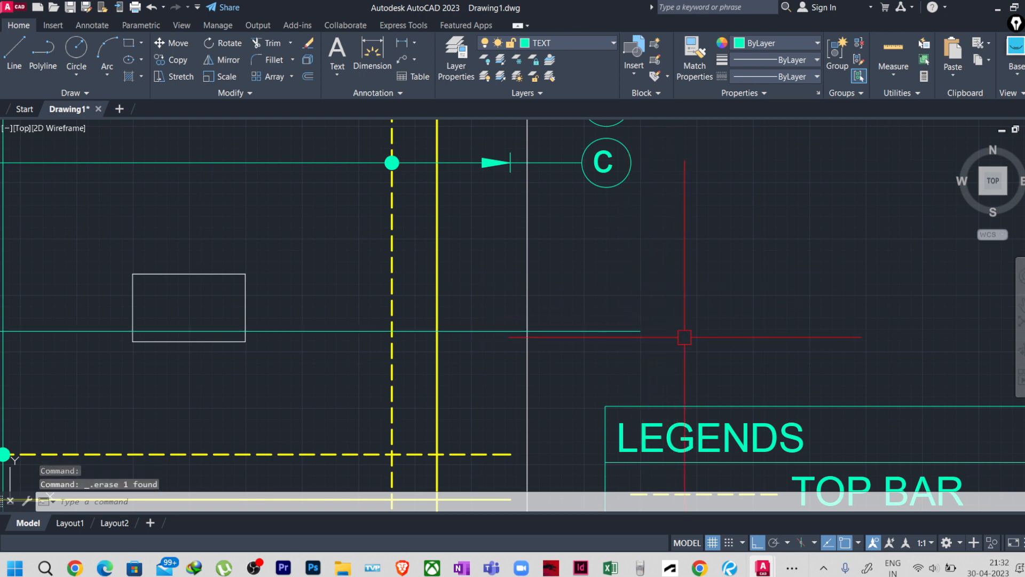
Step: Draw a 200-unit line up from the long horizontal line's right end and a slanted line back down to it, forming a triangle
key(Return)
click(640, 331)
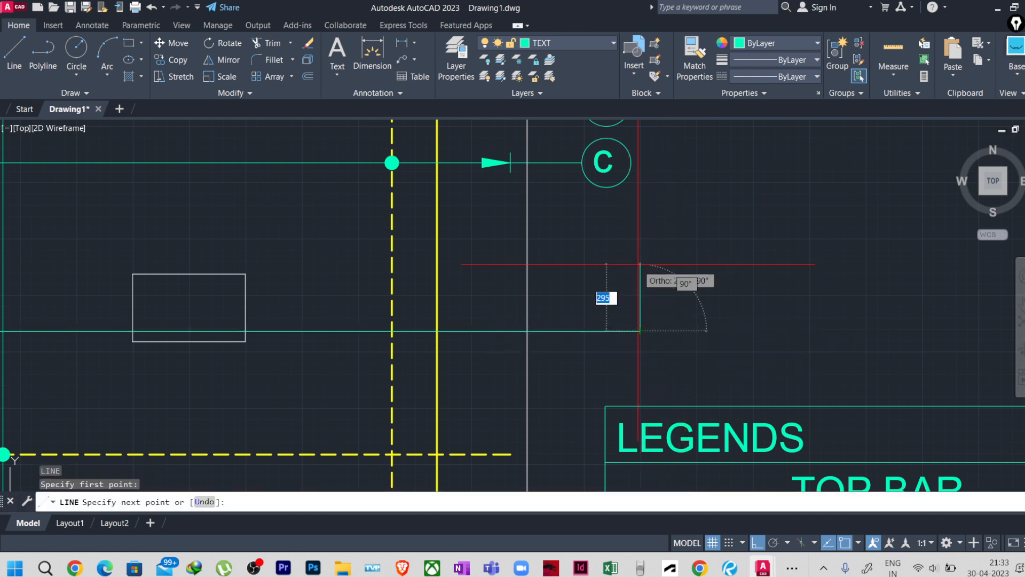
text(200)
key(Return)
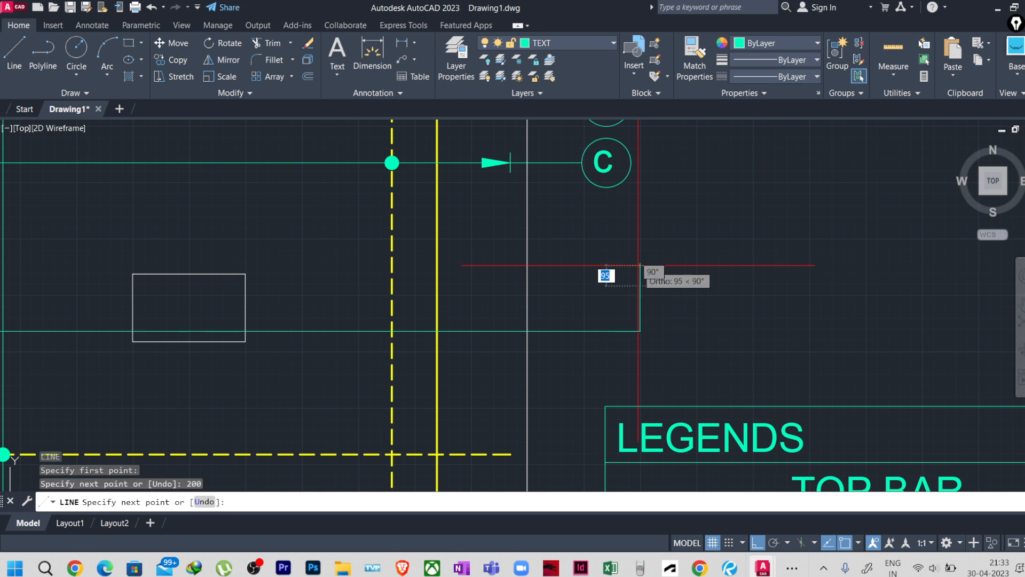
click(612, 331)
key(Escape)
key(Escape)
scroll(719, 332, down, 4)
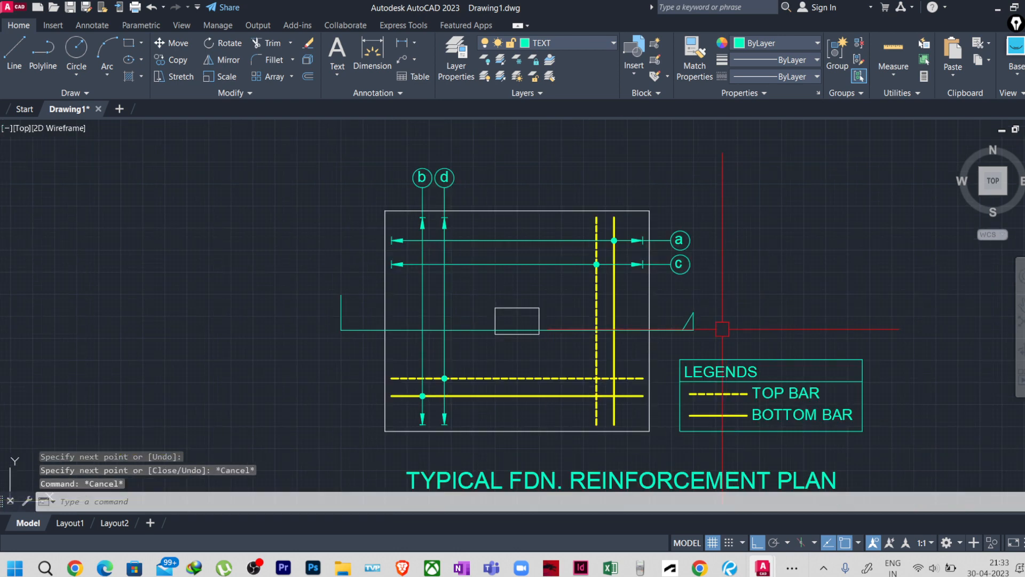
Step: Erase the vertical leg at the left end of the long horizontal line
scroll(373, 329, up, 4)
click(343, 274)
click(240, 311)
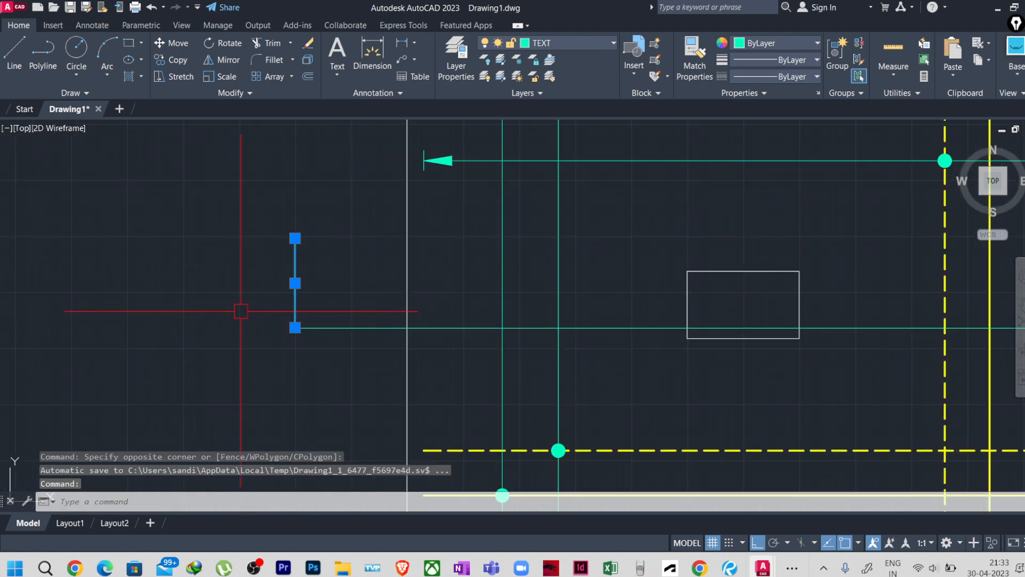
key(Delete)
scroll(635, 298, down, 4)
Step: Mirror the right triangle's vertical and slanted lines about a vertical axis through the long horizontal line's midpoint, keeping the source lines
scroll(640, 302, up, 4)
click(749, 297)
click(719, 298)
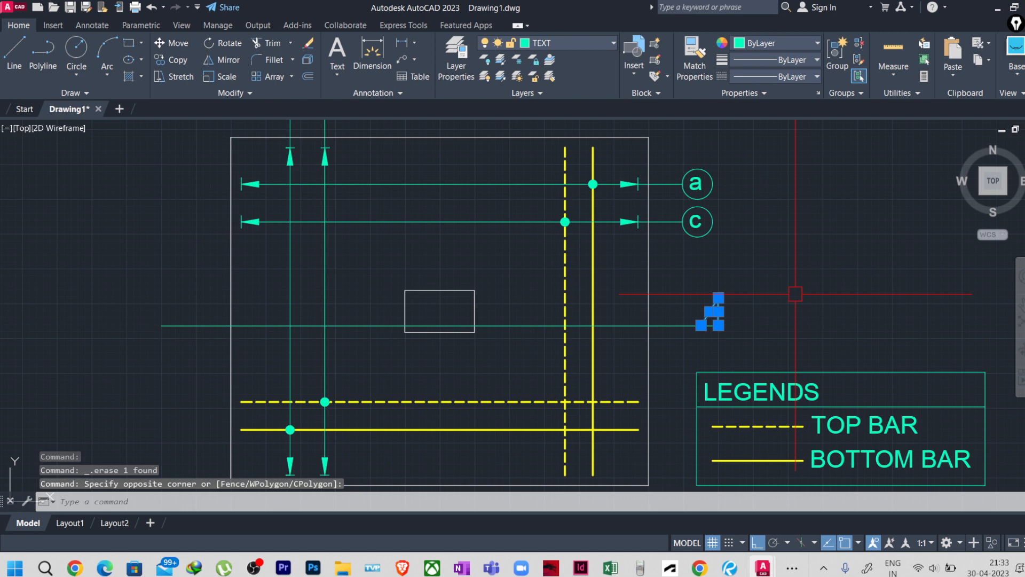
text(I)
key(Return)
click(439, 325)
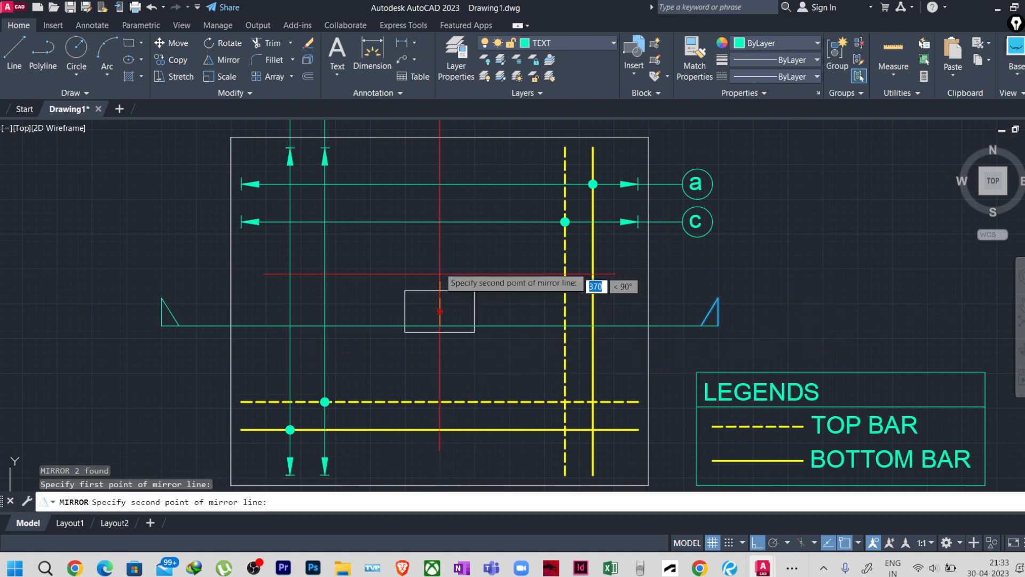
click(440, 255)
click(468, 287)
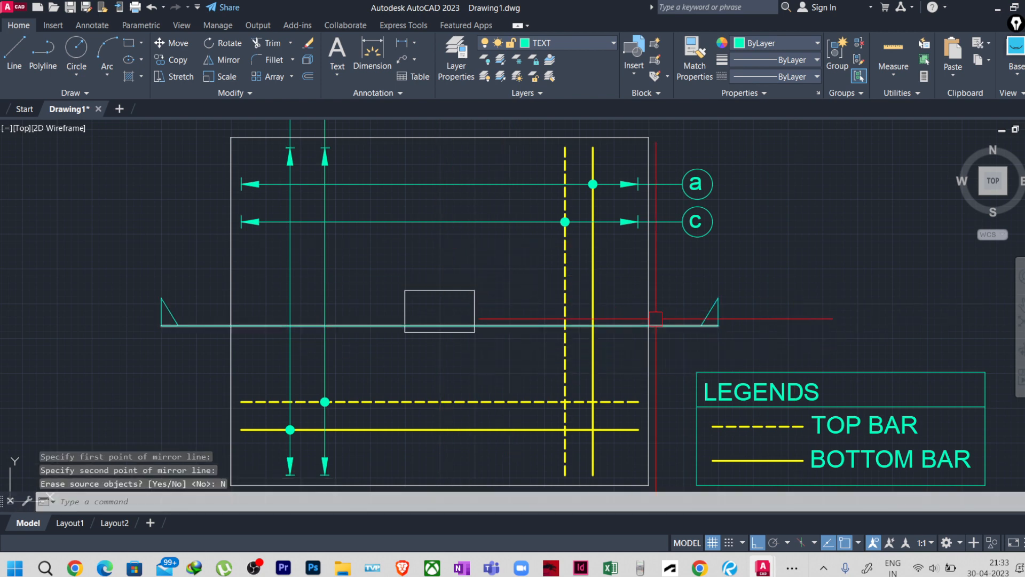
click(173, 167)
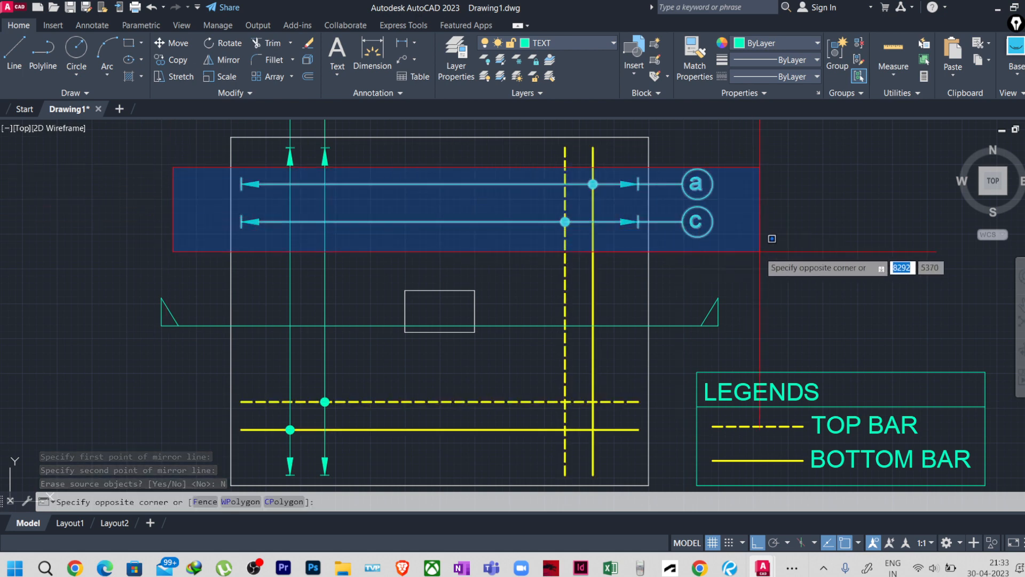
click(176, 241)
click(700, 187)
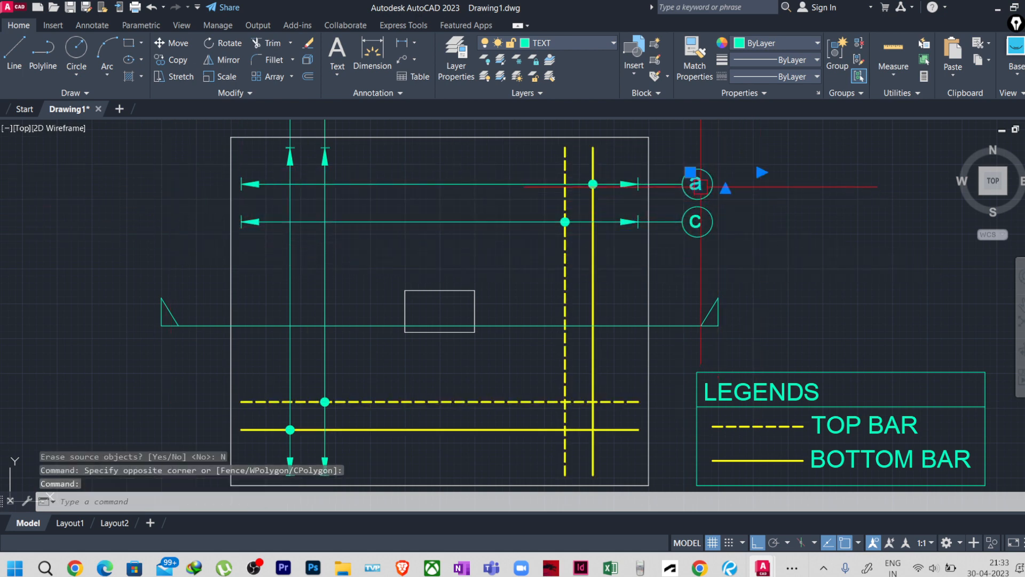
key(Escape)
Step: Fill the triangles at both ends of the long horizontal line with a SOLID hatch in the ByLayer colour
scroll(172, 312, up, 2)
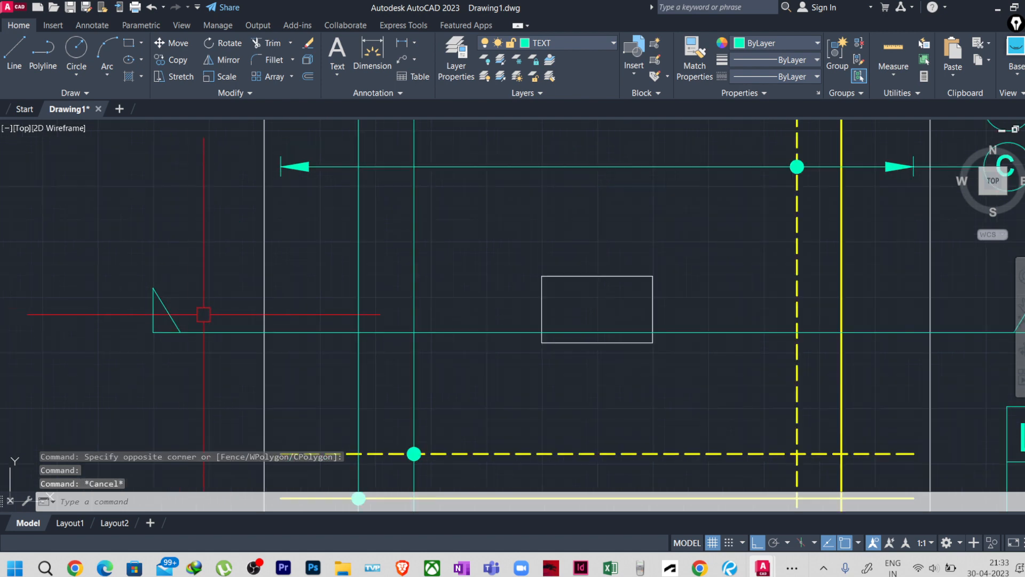
text(h)
key(Return)
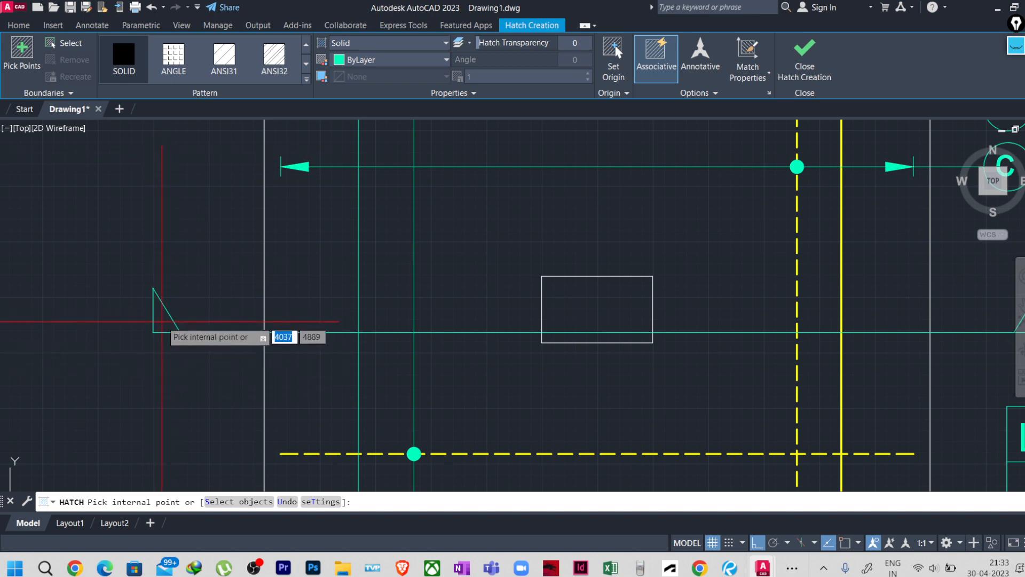
click(160, 324)
scroll(225, 384, down, 2)
scroll(742, 366, up, 4)
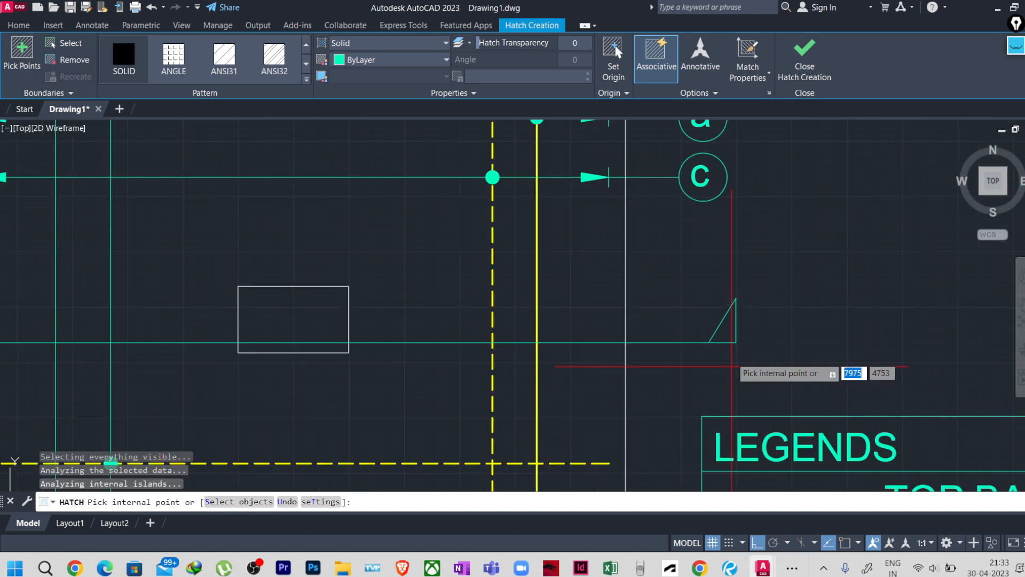
click(726, 316)
scroll(578, 349, down, 4)
key(Escape)
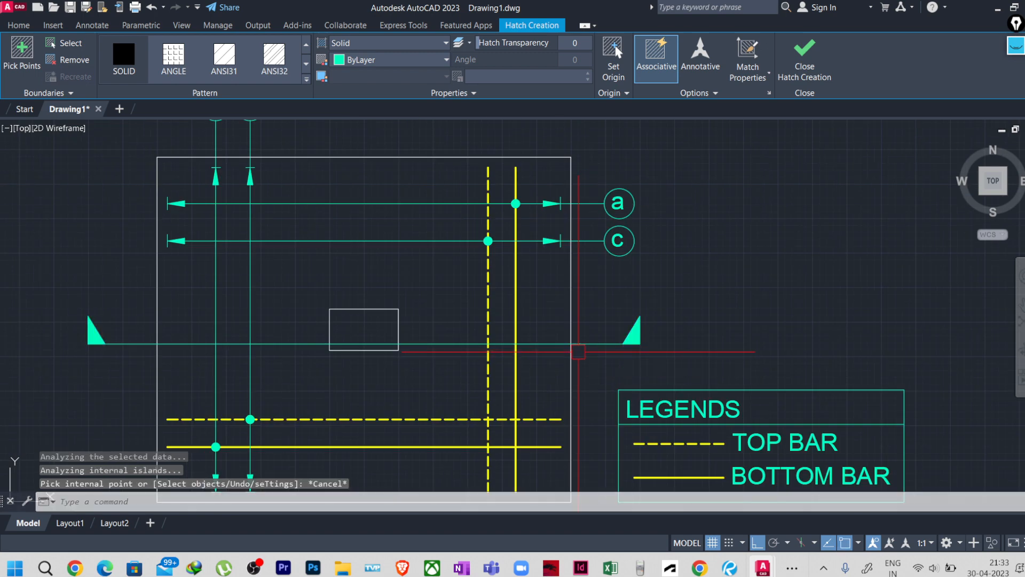
key(Escape)
middle_drag(682, 291, 688, 277)
click(688, 277)
key(Escape)
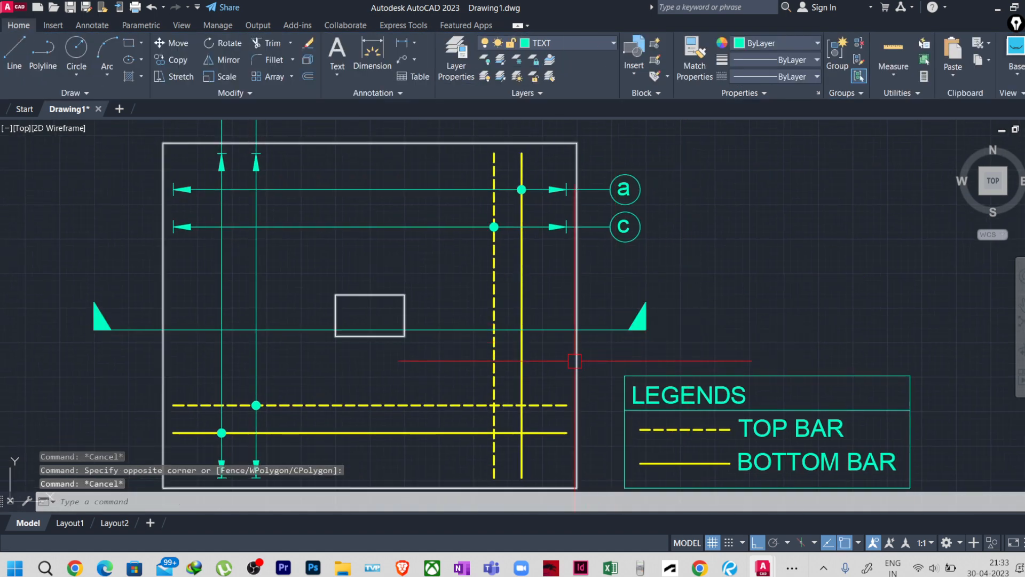
Step: Copy the letter "a" from the upper horizontal bar's bubble to just above the section line's left triangular marker, with Ortho off
scroll(682, 206, up, 4)
click(568, 171)
click(548, 175)
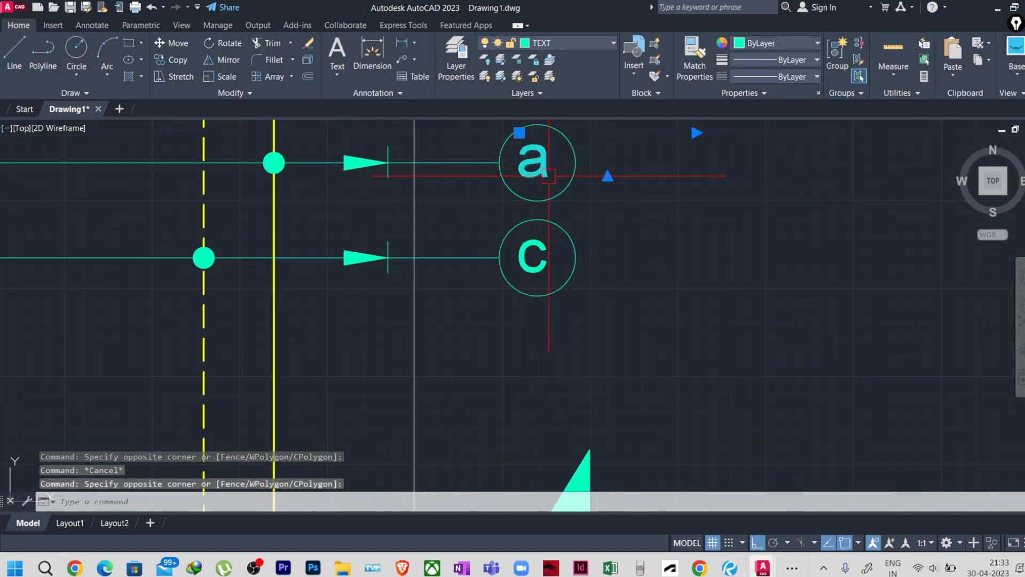
text(CO)
key(Return)
click(680, 211)
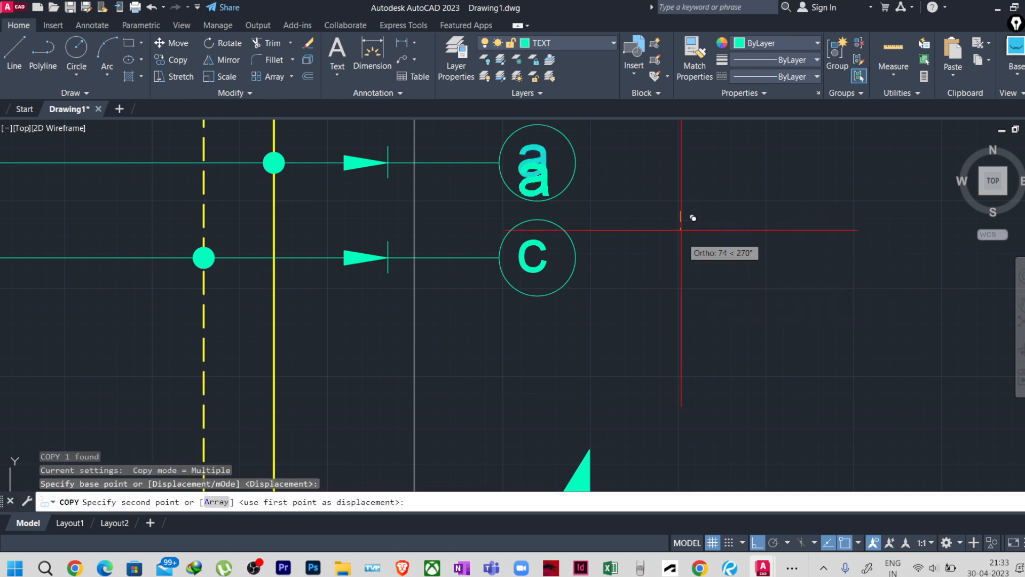
scroll(718, 340, down, 4)
middle_drag(737, 349, 771, 296)
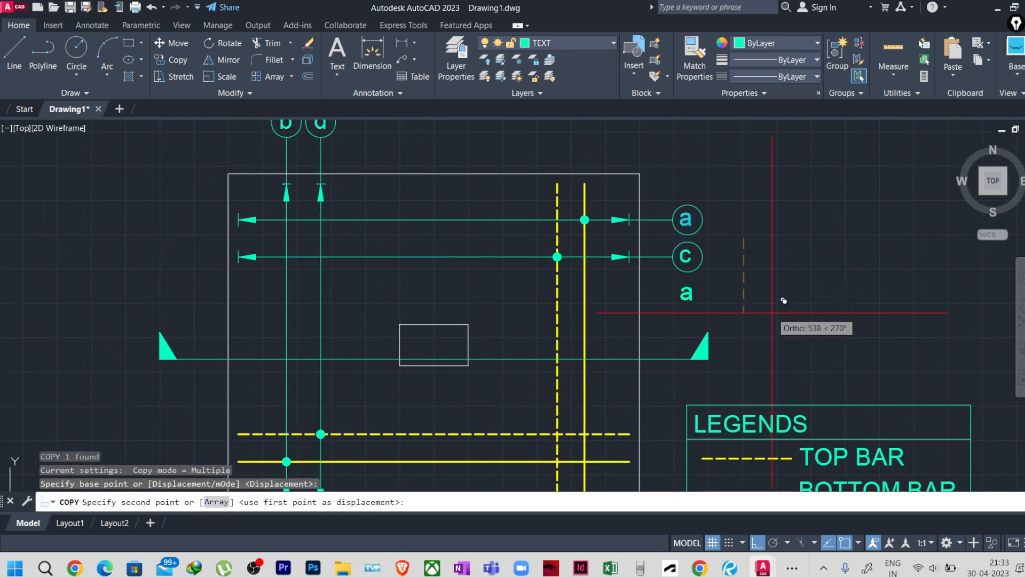
key(F8)
scroll(238, 333, up, 2)
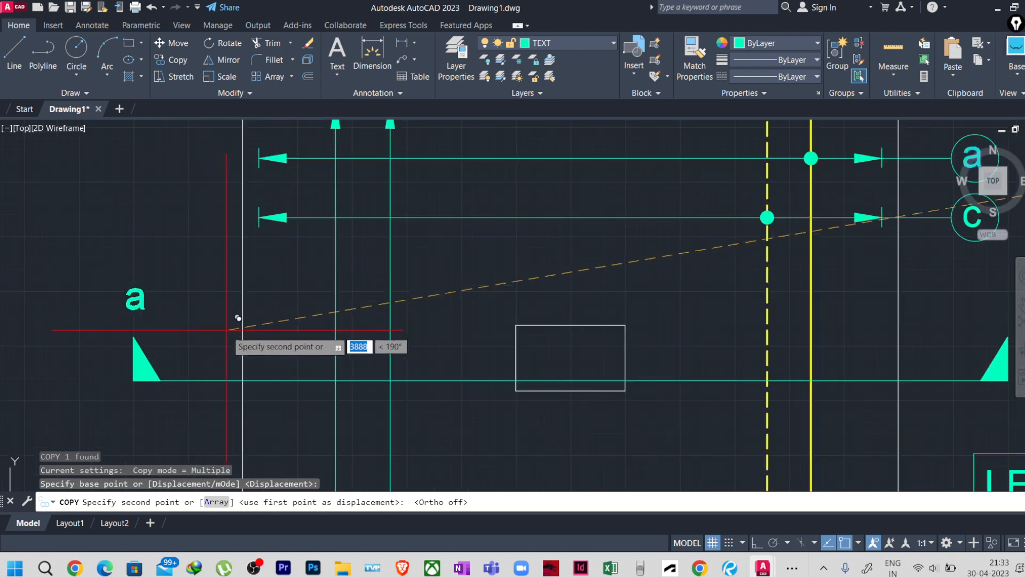
click(237, 333)
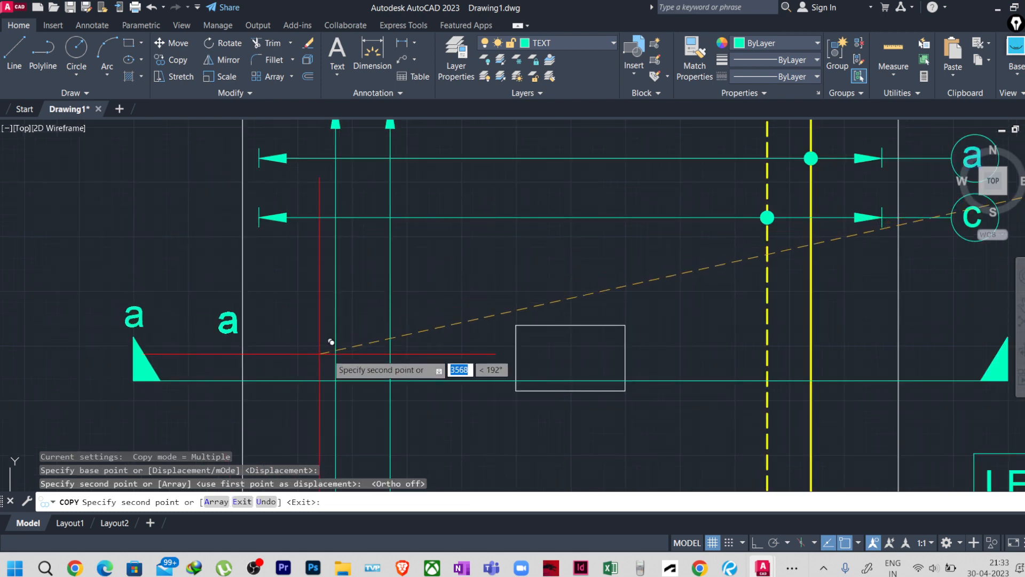
key(Escape)
key(Escape)
Step: Change the copied text above the left section marker to a capital "A"
scroll(155, 312, up, 2)
double_click(134, 316)
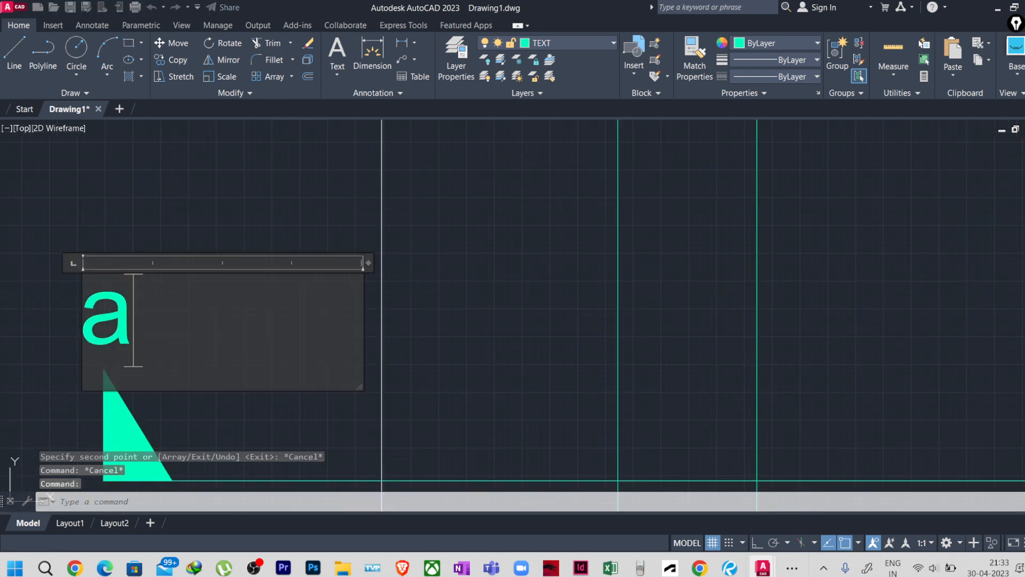
text(A)
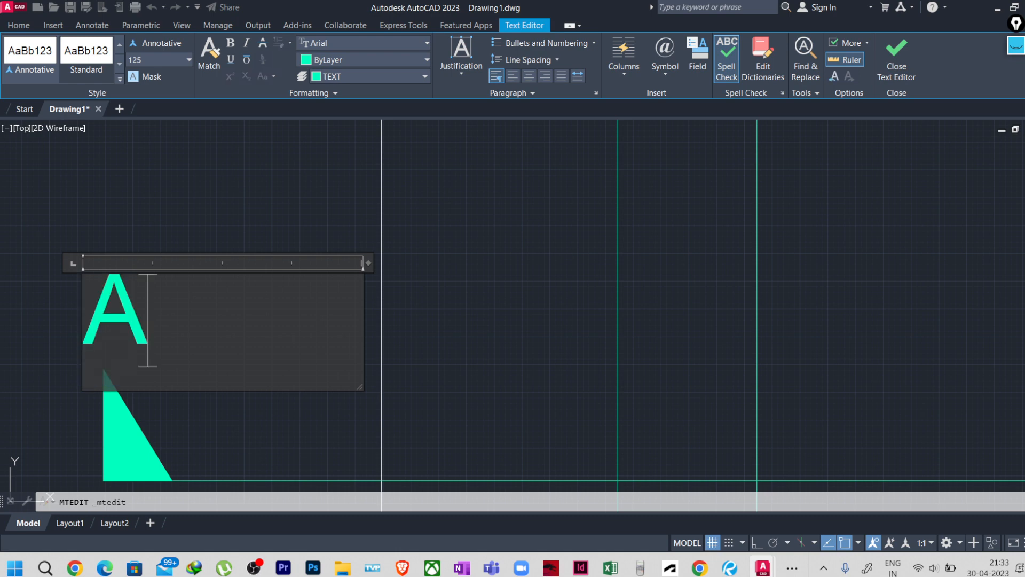
click(173, 211)
Step: Copy the "A" label from the left triangle's tip to the right triangle's tip
scroll(173, 212, down, 4)
click(162, 239)
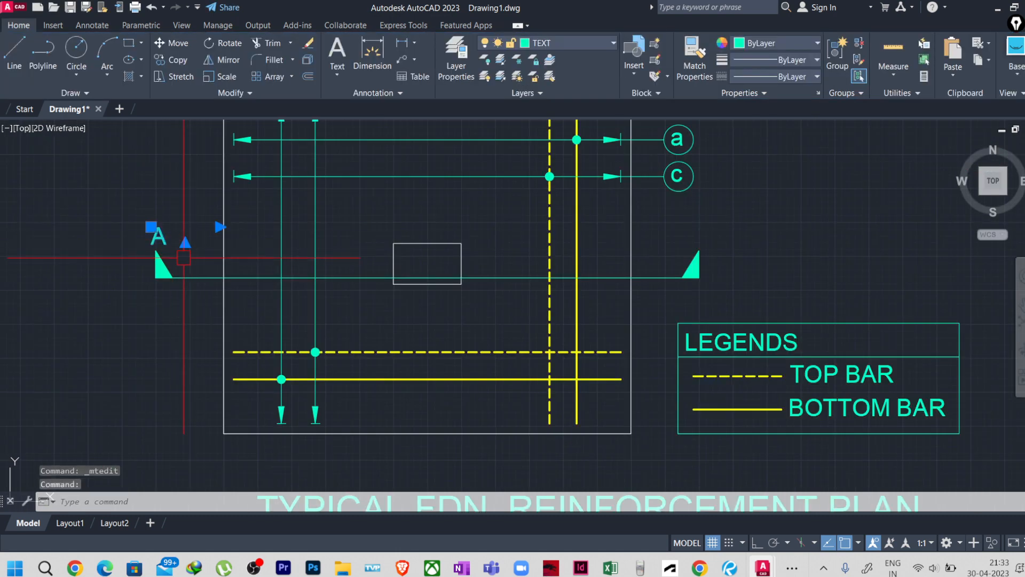
text(co)
key(Return)
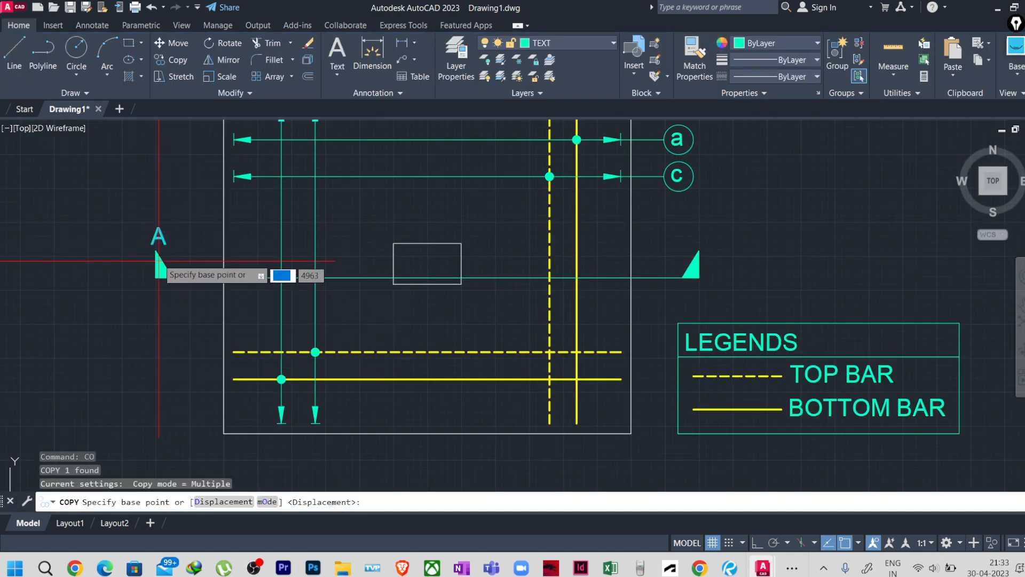
click(158, 250)
click(701, 250)
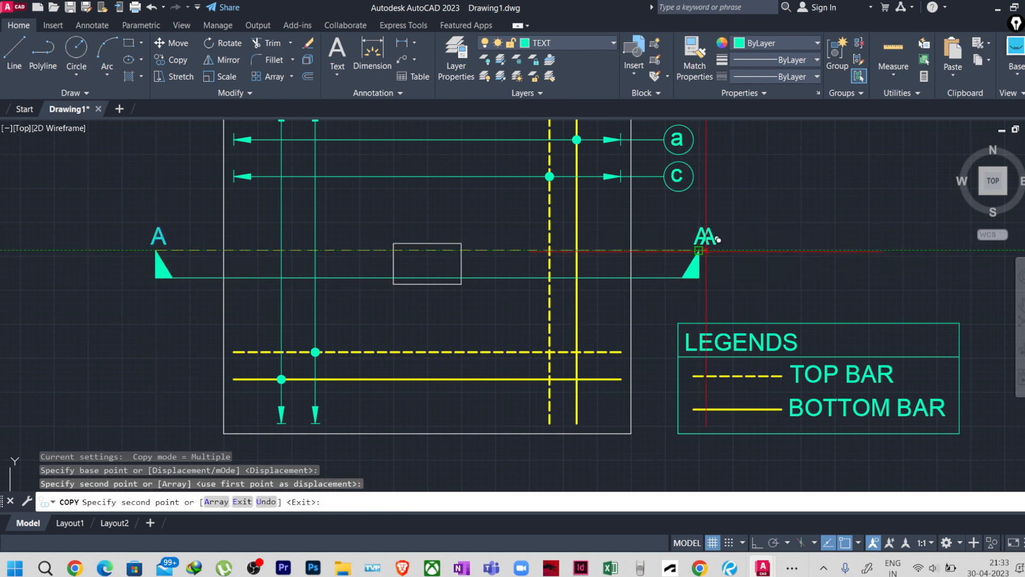
key(Escape)
key(Escape)
Step: Group the section line together with both triangular markers and both "A" labels
scroll(717, 271, down, 2)
click(732, 234)
click(688, 282)
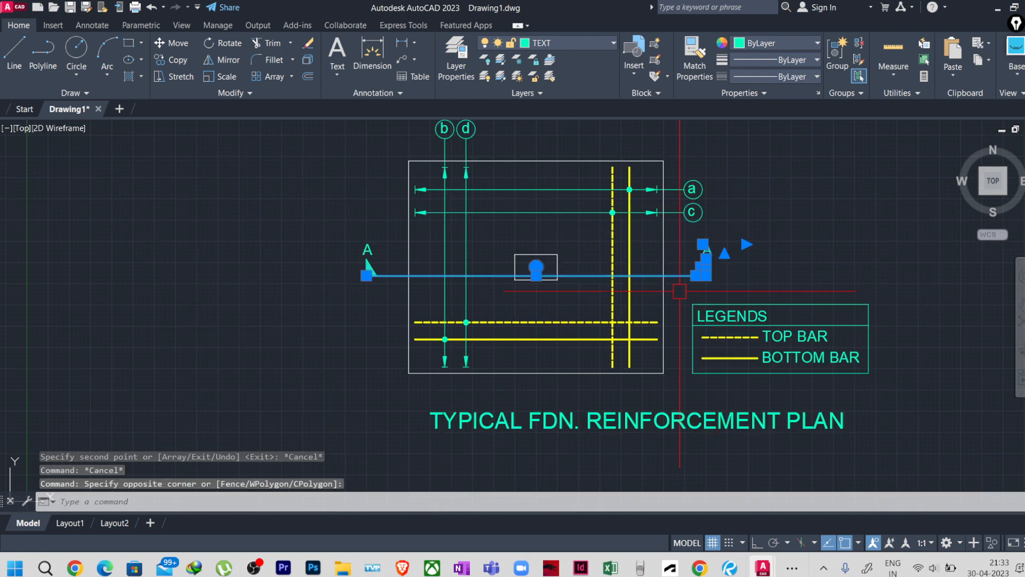
scroll(374, 275, up, 2)
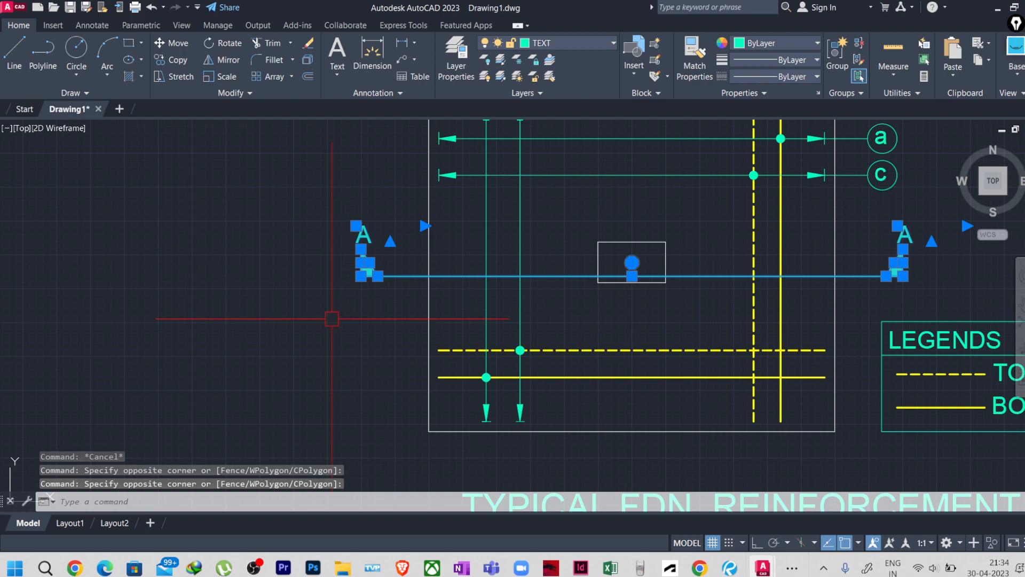
text(G)
key(Return)
scroll(358, 315, down, 2)
scroll(619, 185, up, 2)
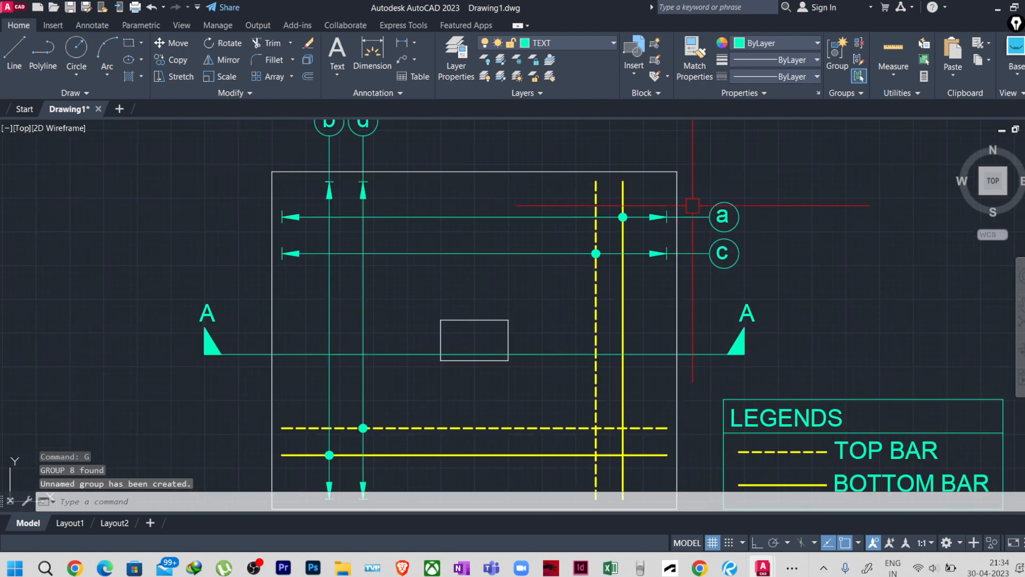
Step: Group the horizontal and vertical bar distribution lines with their dots, arrows and bubbles a, b, c and d
click(234, 202)
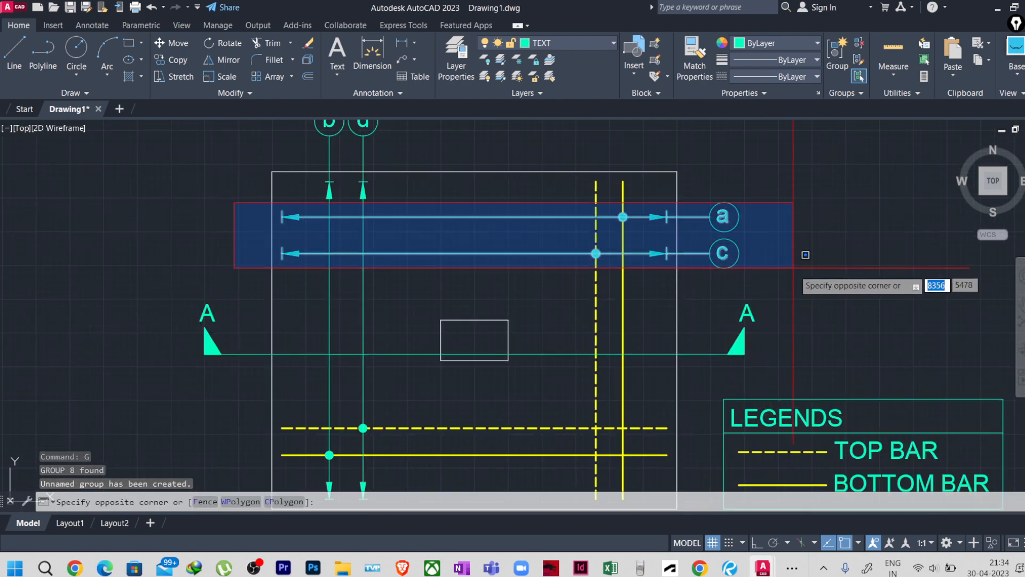
click(808, 282)
scroll(439, 257, down, 2)
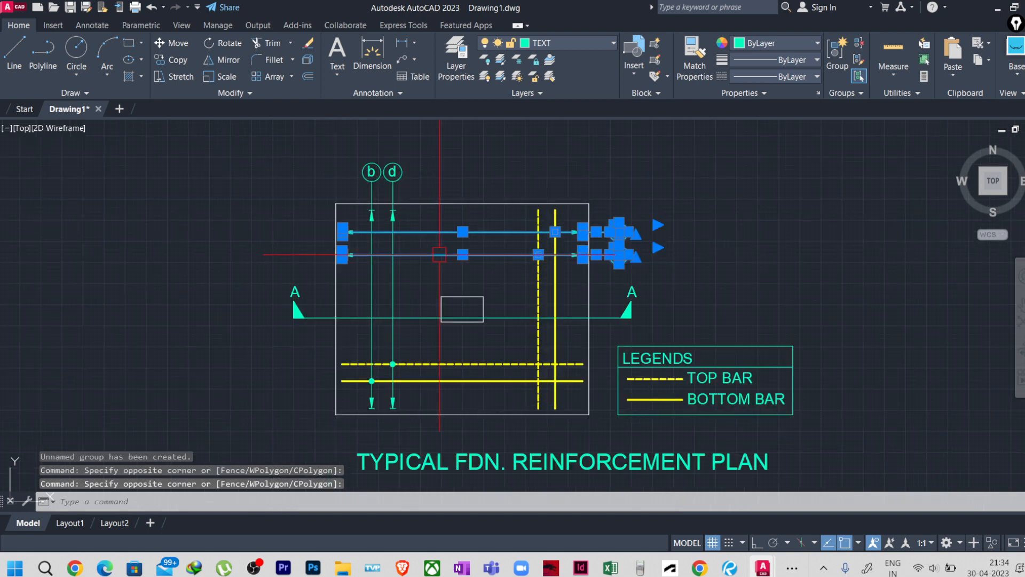
middle_drag(445, 260, 446, 221)
middle_drag(355, 179, 347, 209)
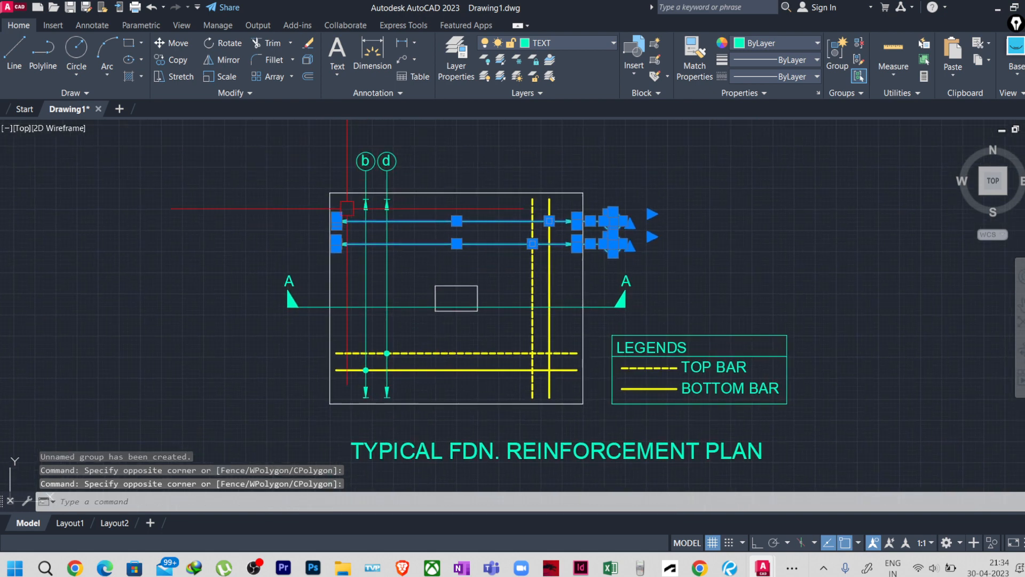
click(347, 141)
click(414, 416)
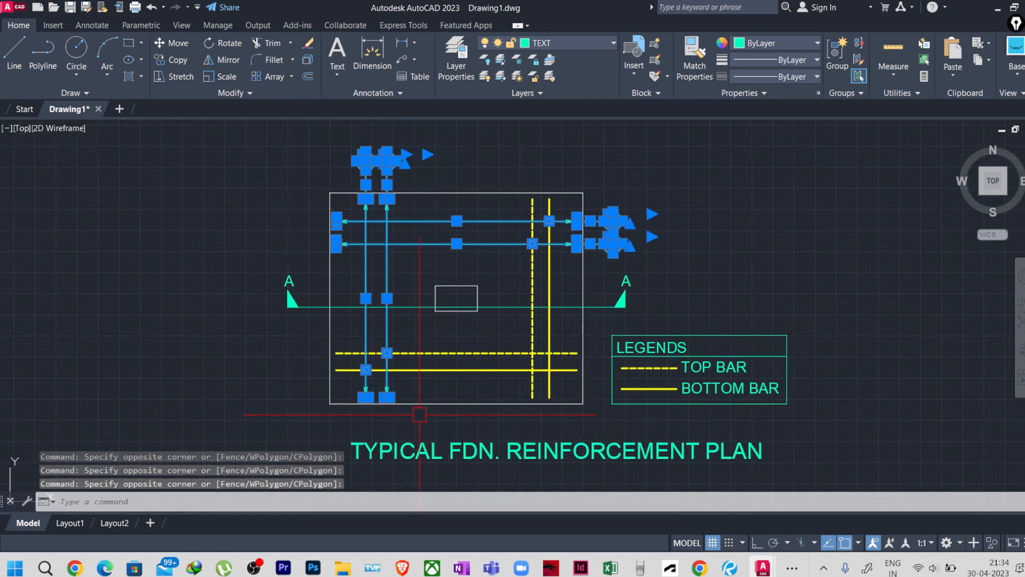
text(g)
key(Return)
middle_drag(686, 286, 681, 303)
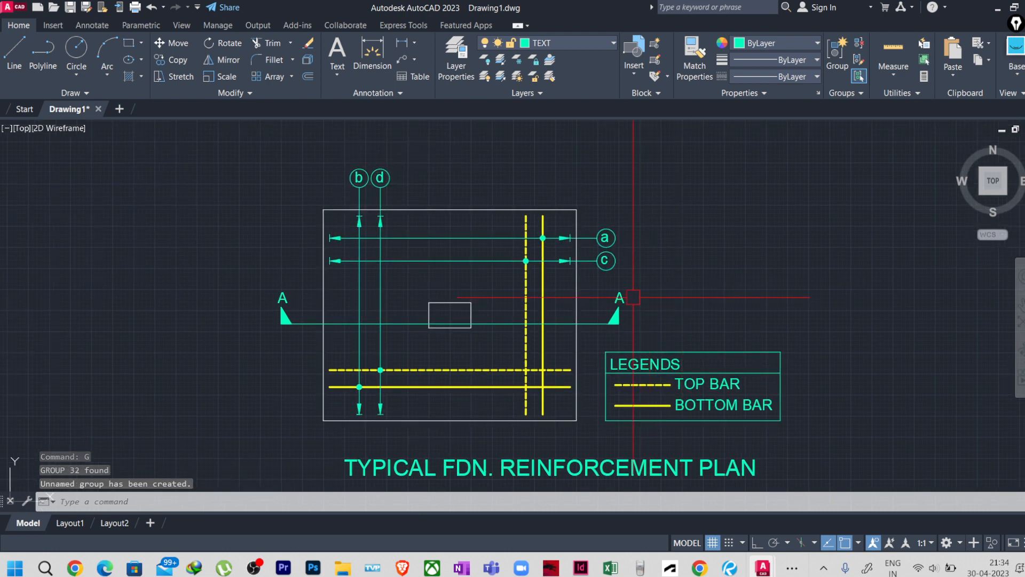
Step: Ungroup the section line, its triangular markers and its "A" labels
scroll(629, 305, up, 2)
click(641, 277)
click(594, 334)
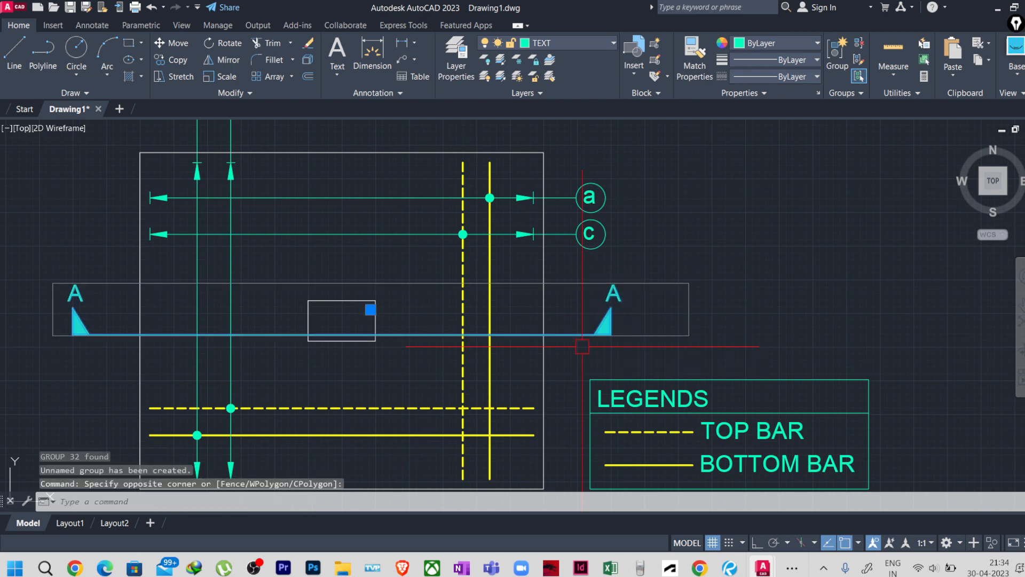
click(858, 43)
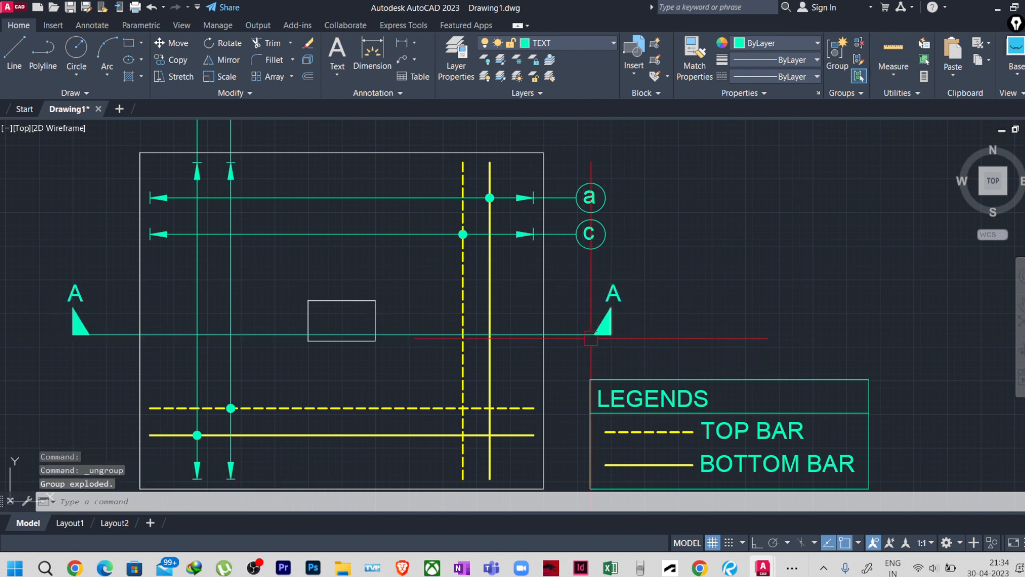
Step: Stretch the section line's right end with its marker and "A" label inward by about 200 units, with Ortho on
click(648, 280)
click(589, 335)
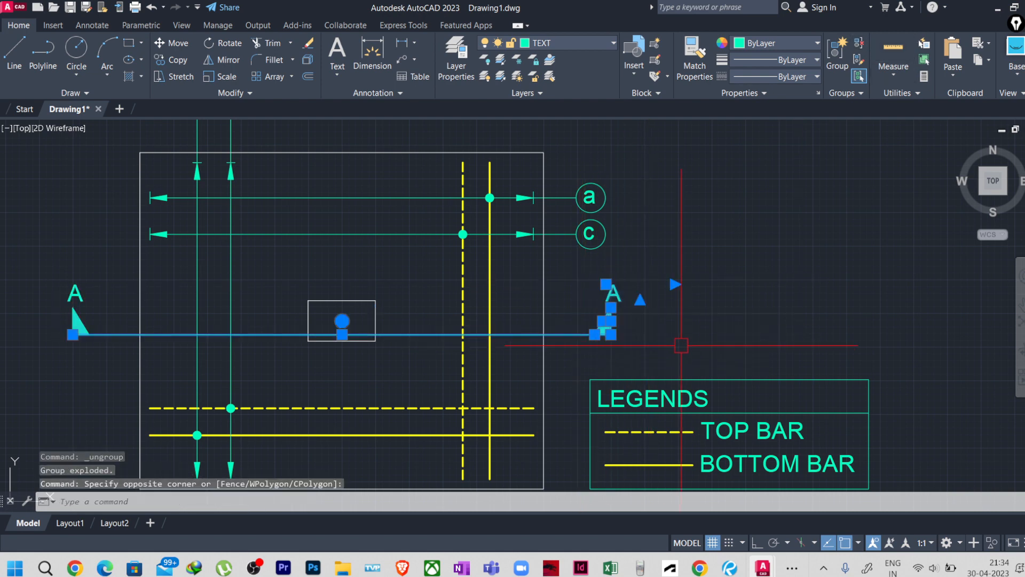
text(s)
key(Return)
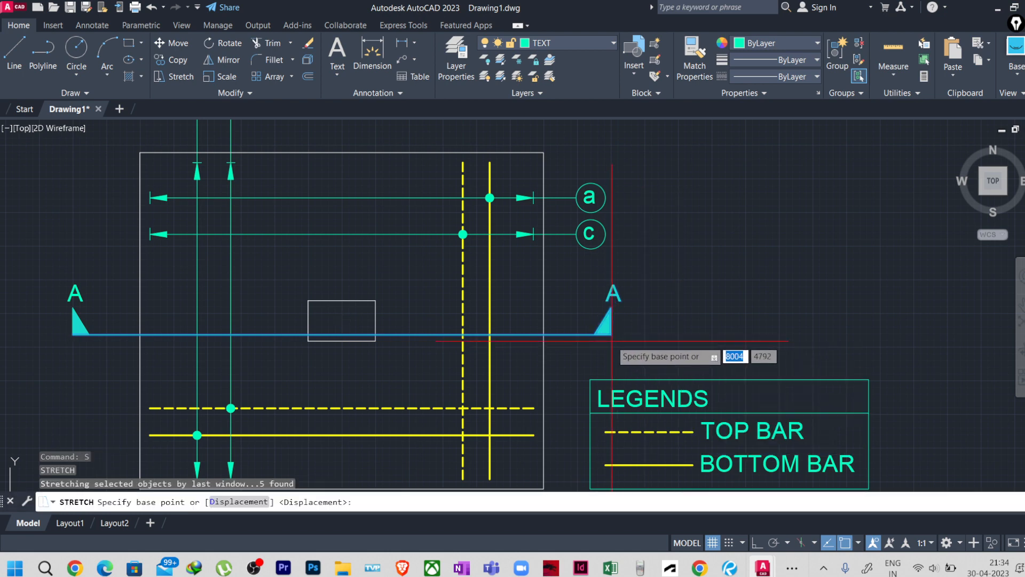
click(610, 335)
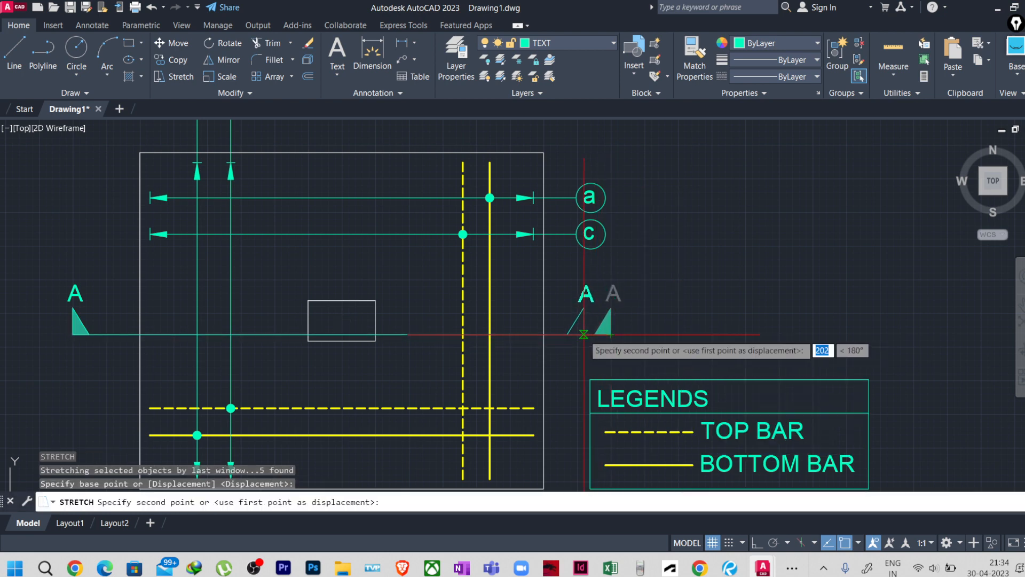
key(F8)
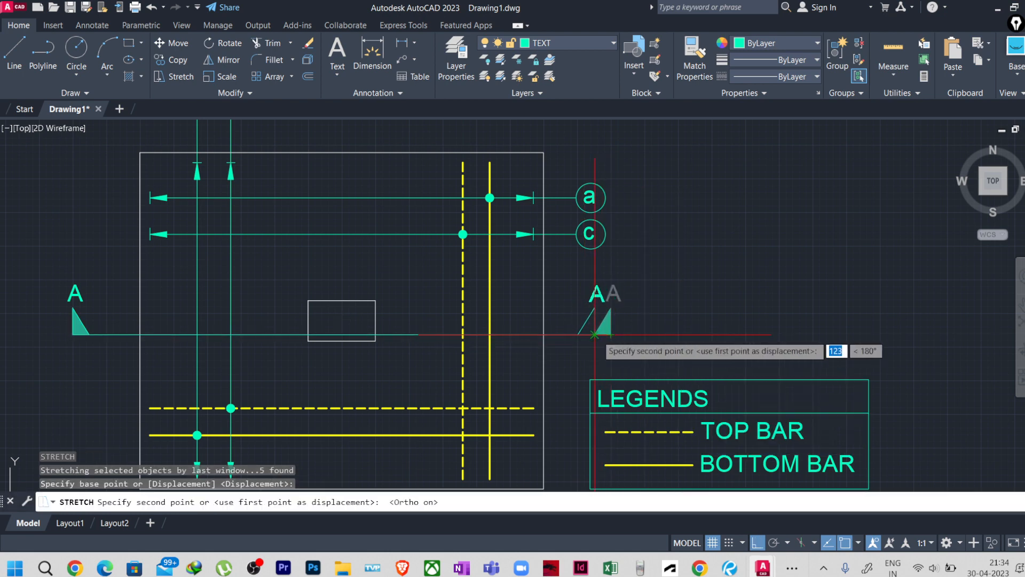
click(581, 334)
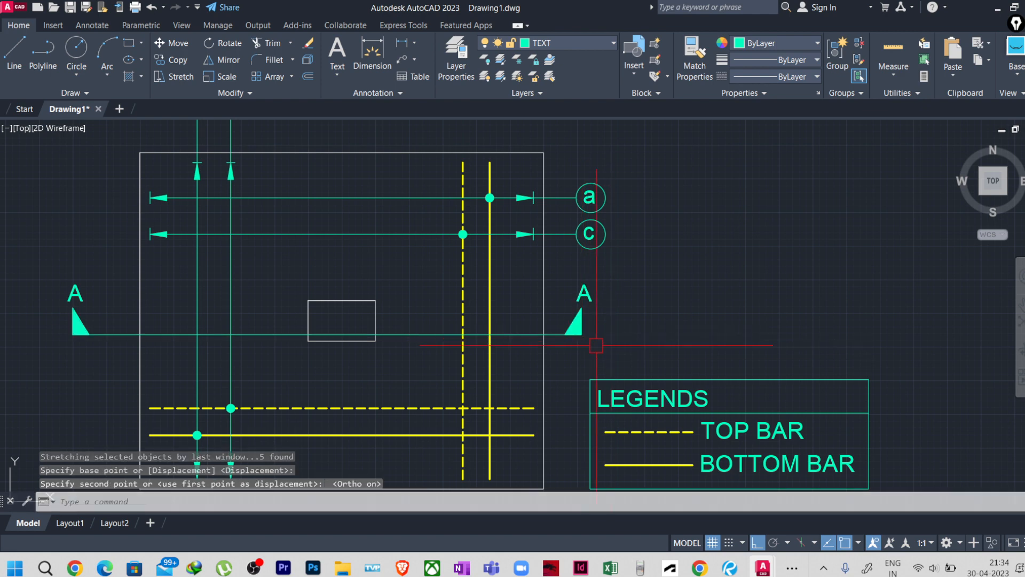
Step: Stretch the section line's left end with its marker and "A" label inward by about 280 units
middle_drag(597, 346, 711, 332)
click(210, 265)
click(151, 362)
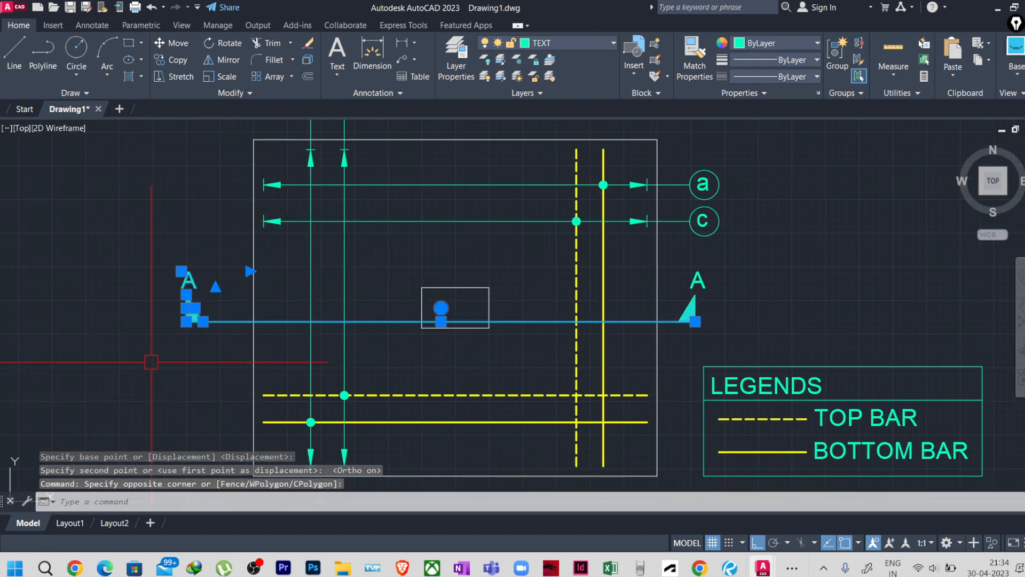
text(s)
key(Return)
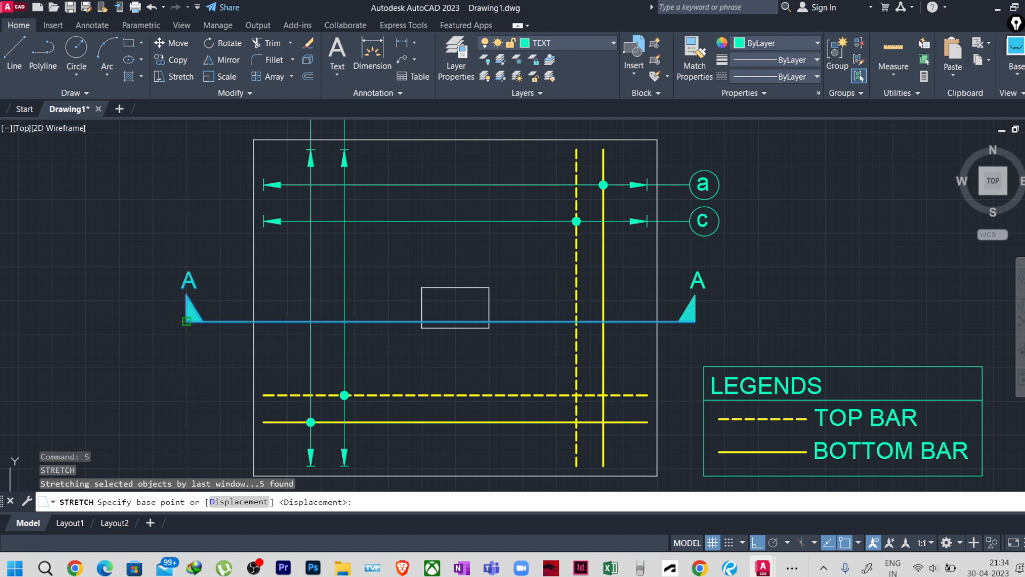
click(186, 321)
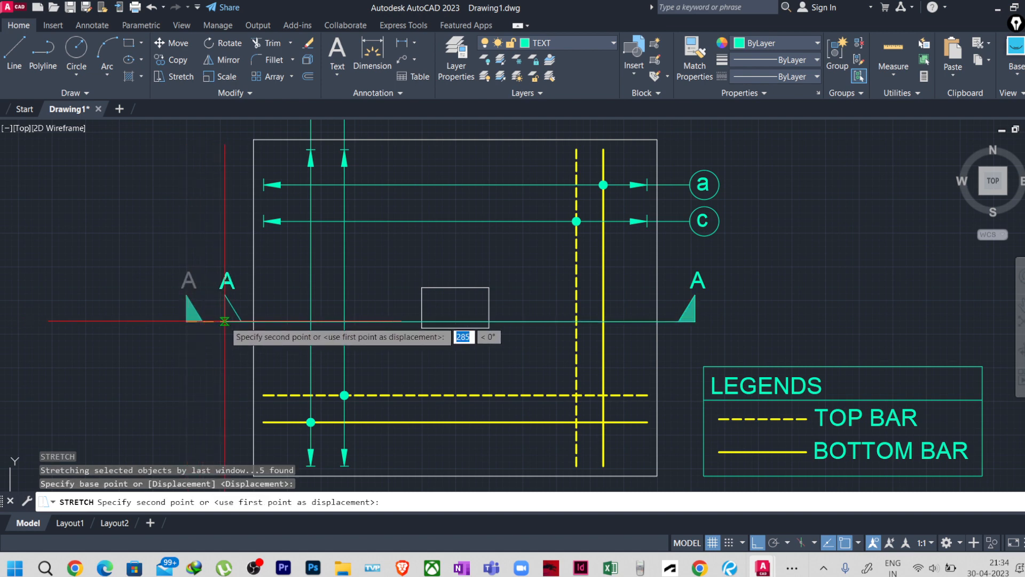
click(224, 321)
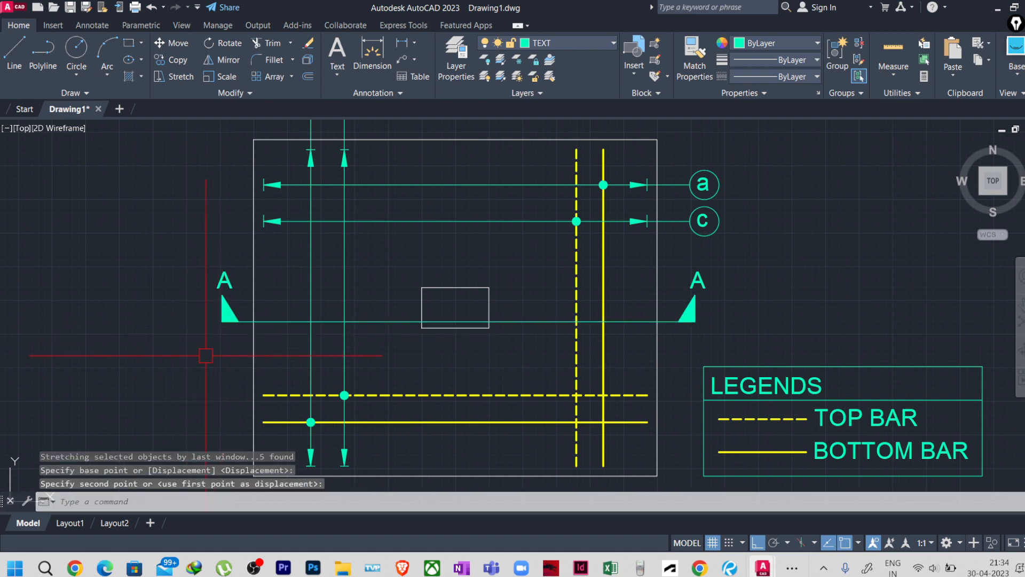
Step: Examine the foundation reinforcement plan, checking section line A-A, the bar layout, the bubbles and the legend
scroll(206, 355, down, 2)
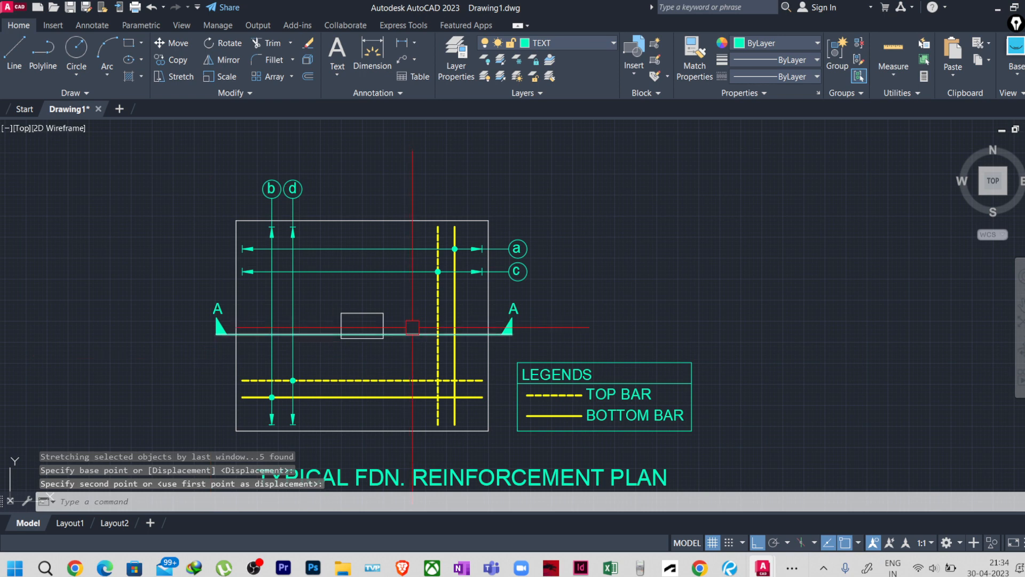
middle_drag(622, 310, 624, 290)
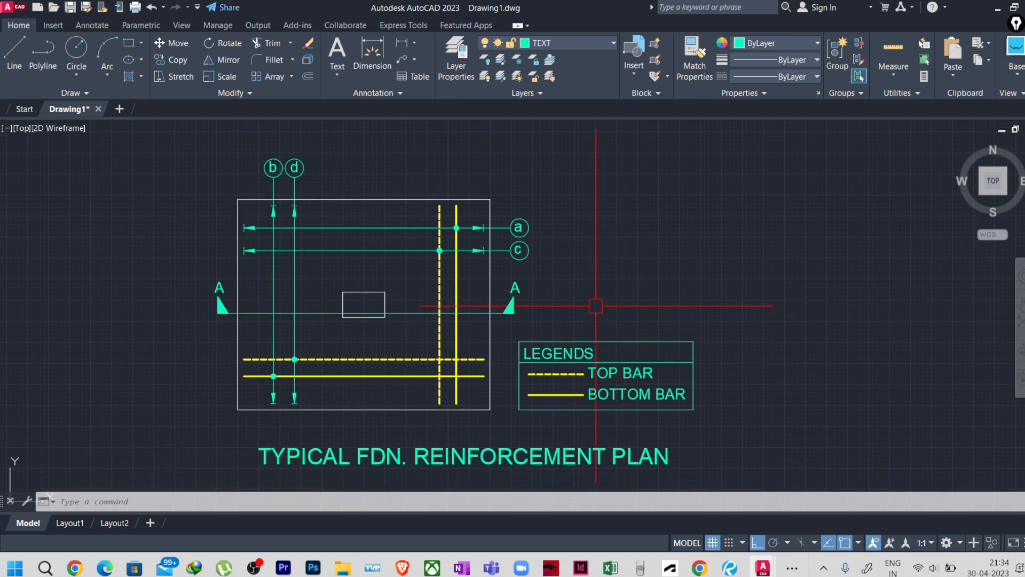
scroll(335, 313, up, 4)
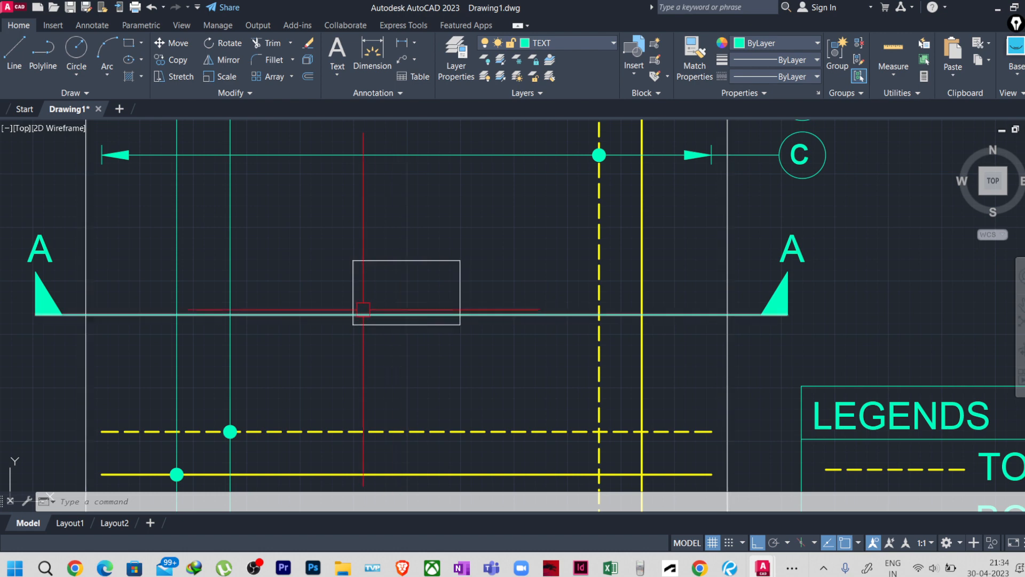
scroll(407, 380, down, 4)
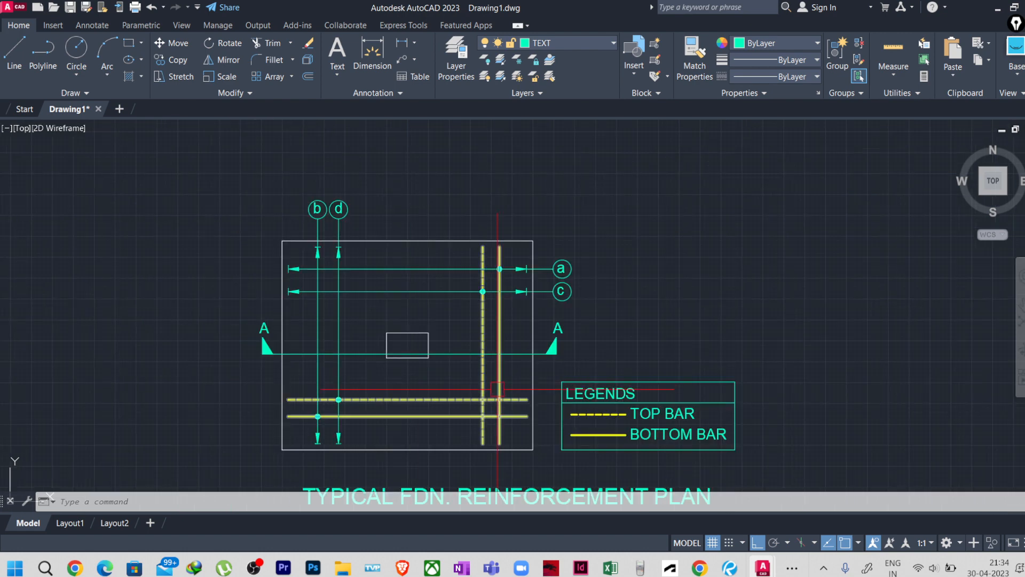
middle_drag(497, 421, 496, 457)
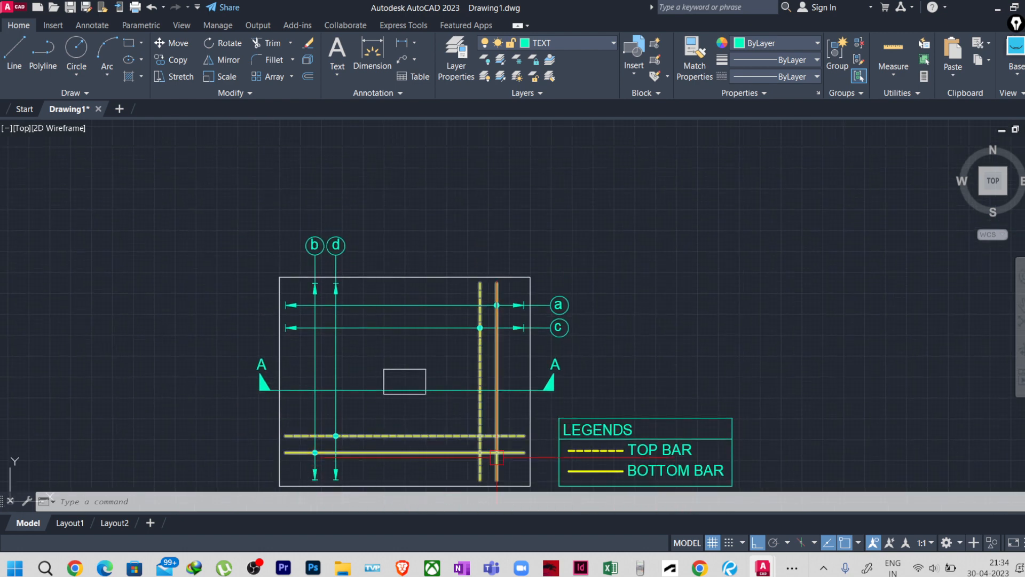
scroll(470, 338, up, 4)
scroll(464, 338, down, 2)
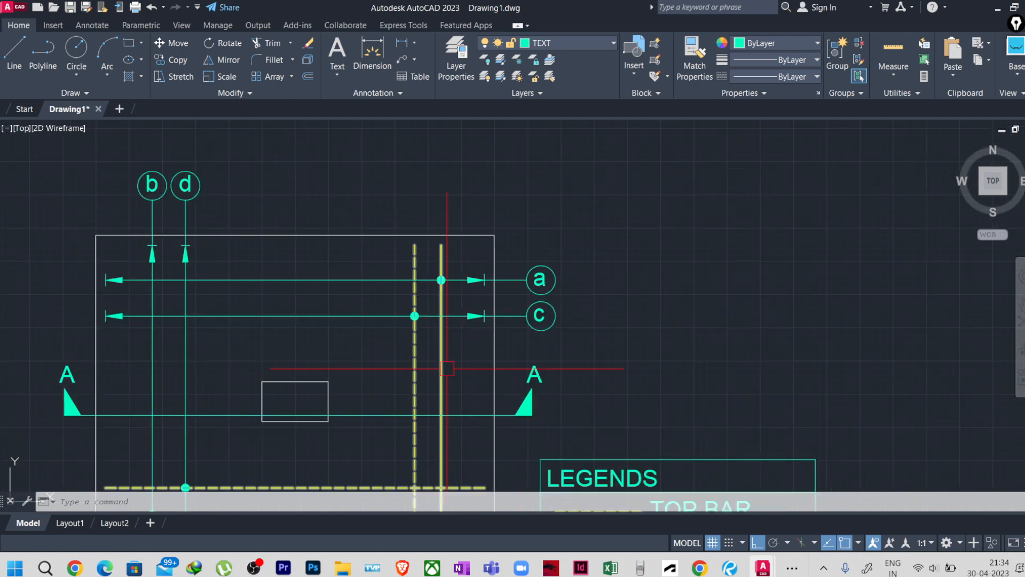
scroll(446, 369, down, 2)
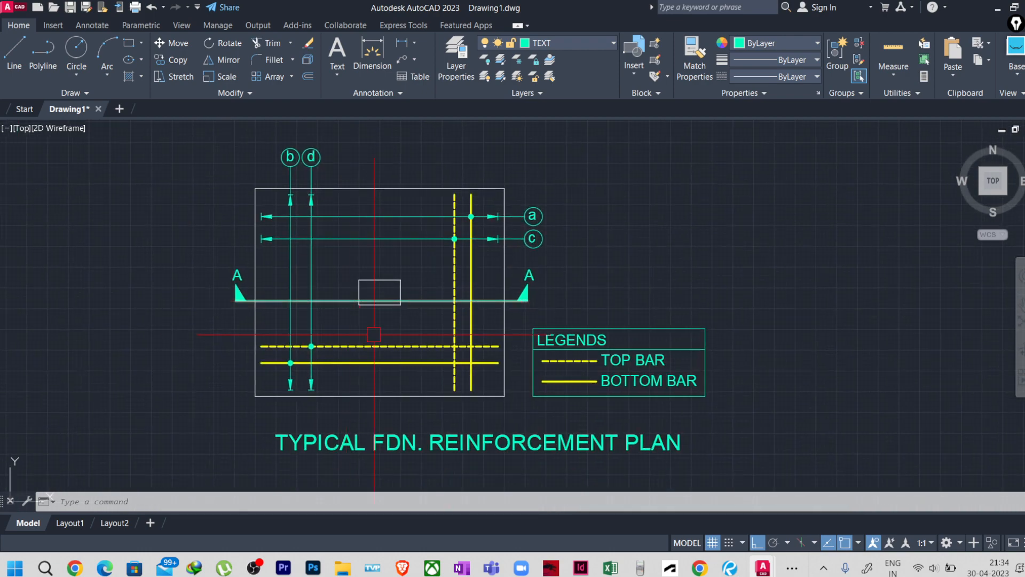
middle_drag(558, 348, 556, 356)
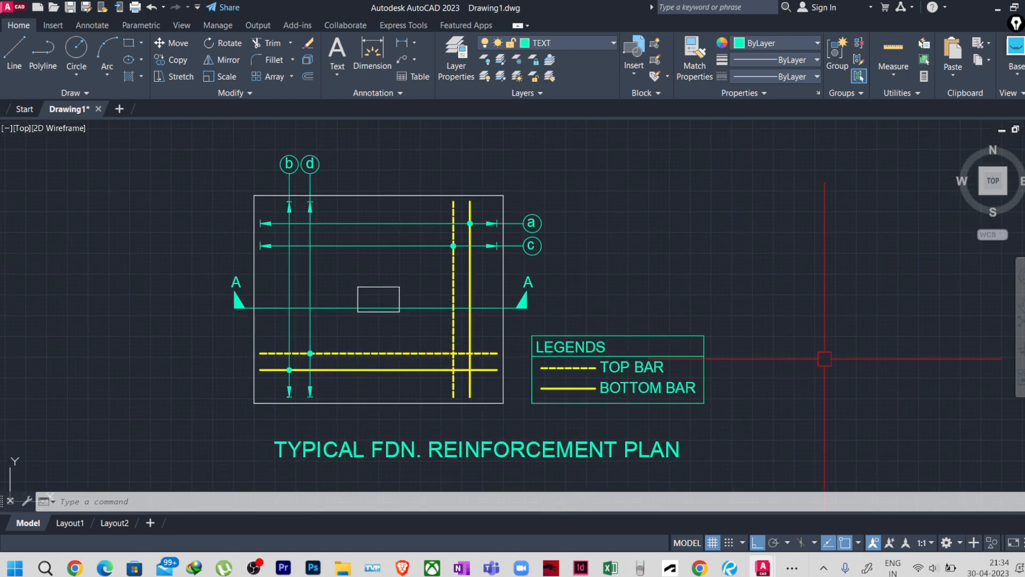